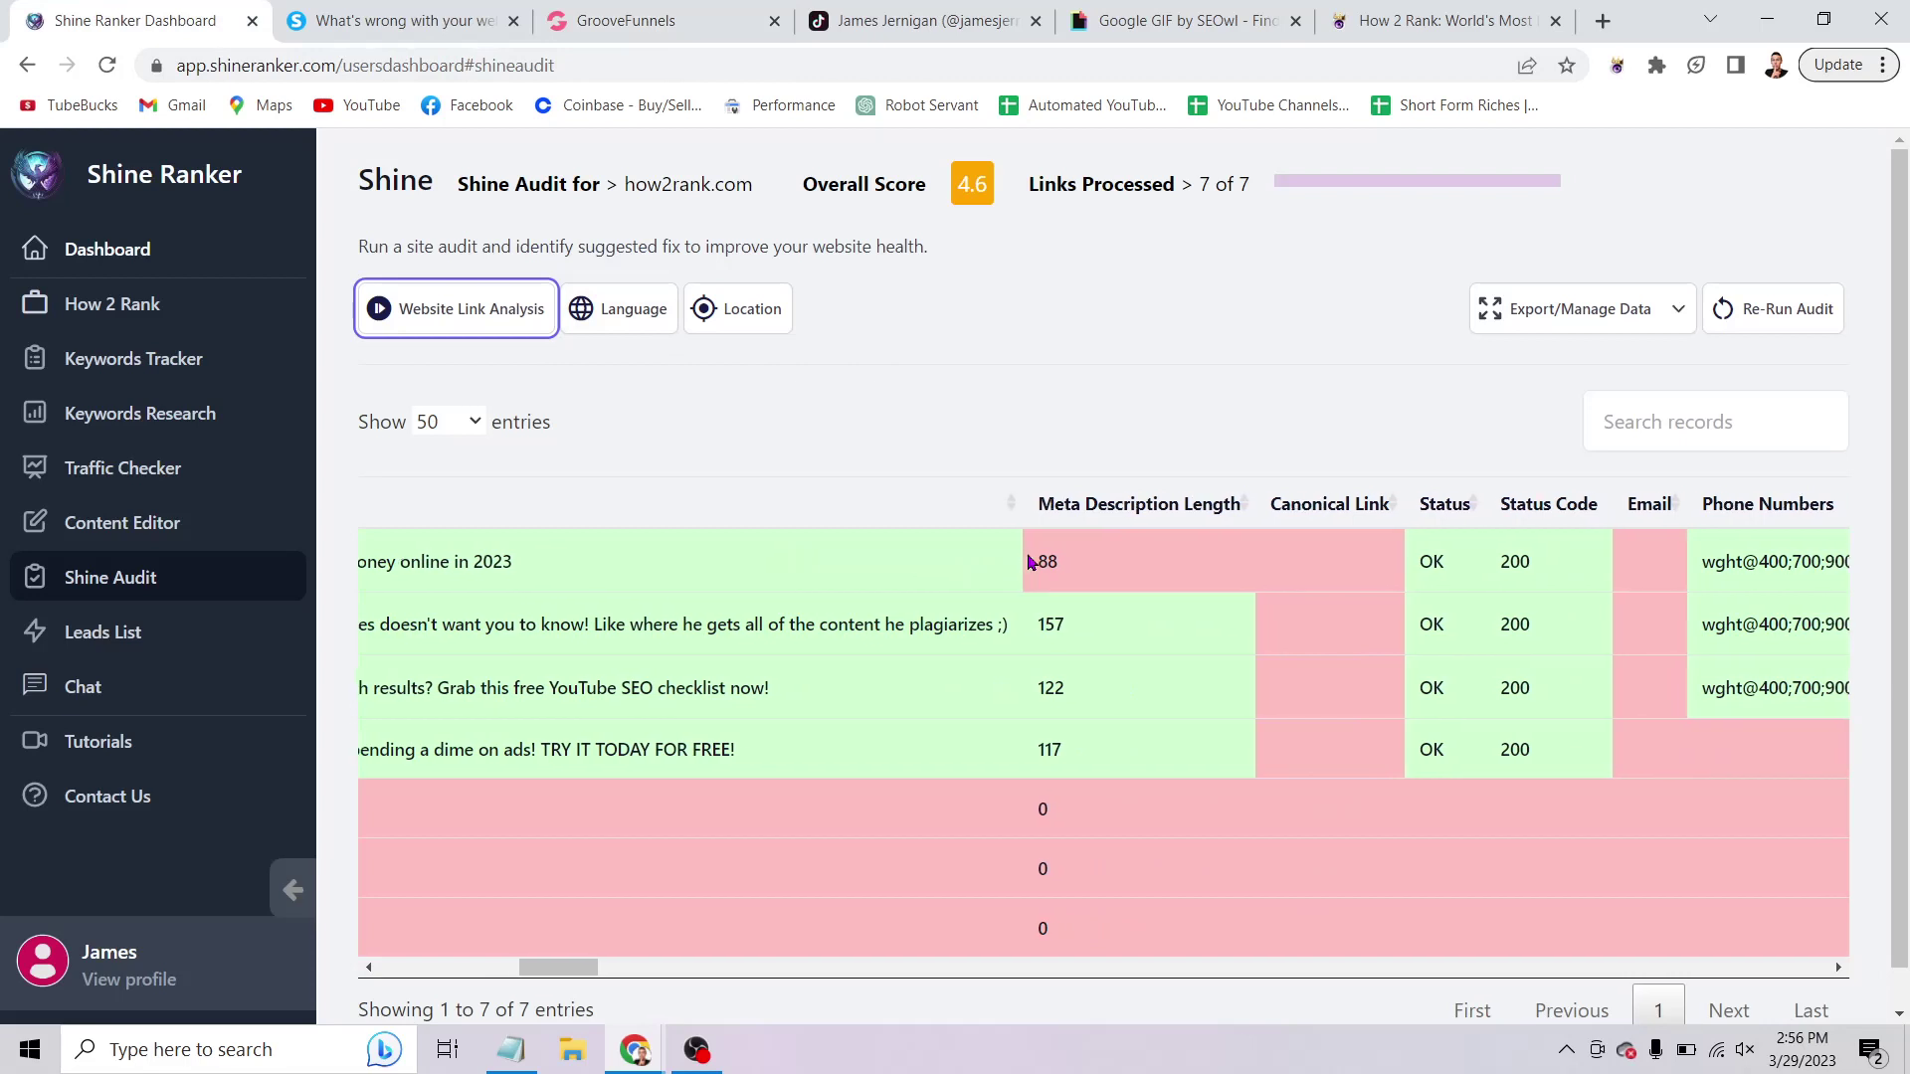
Scroll across the how2rank.com audit table's columns for the 7 links scoring 4.6 overall.
scroll(1027, 562, right, 2)
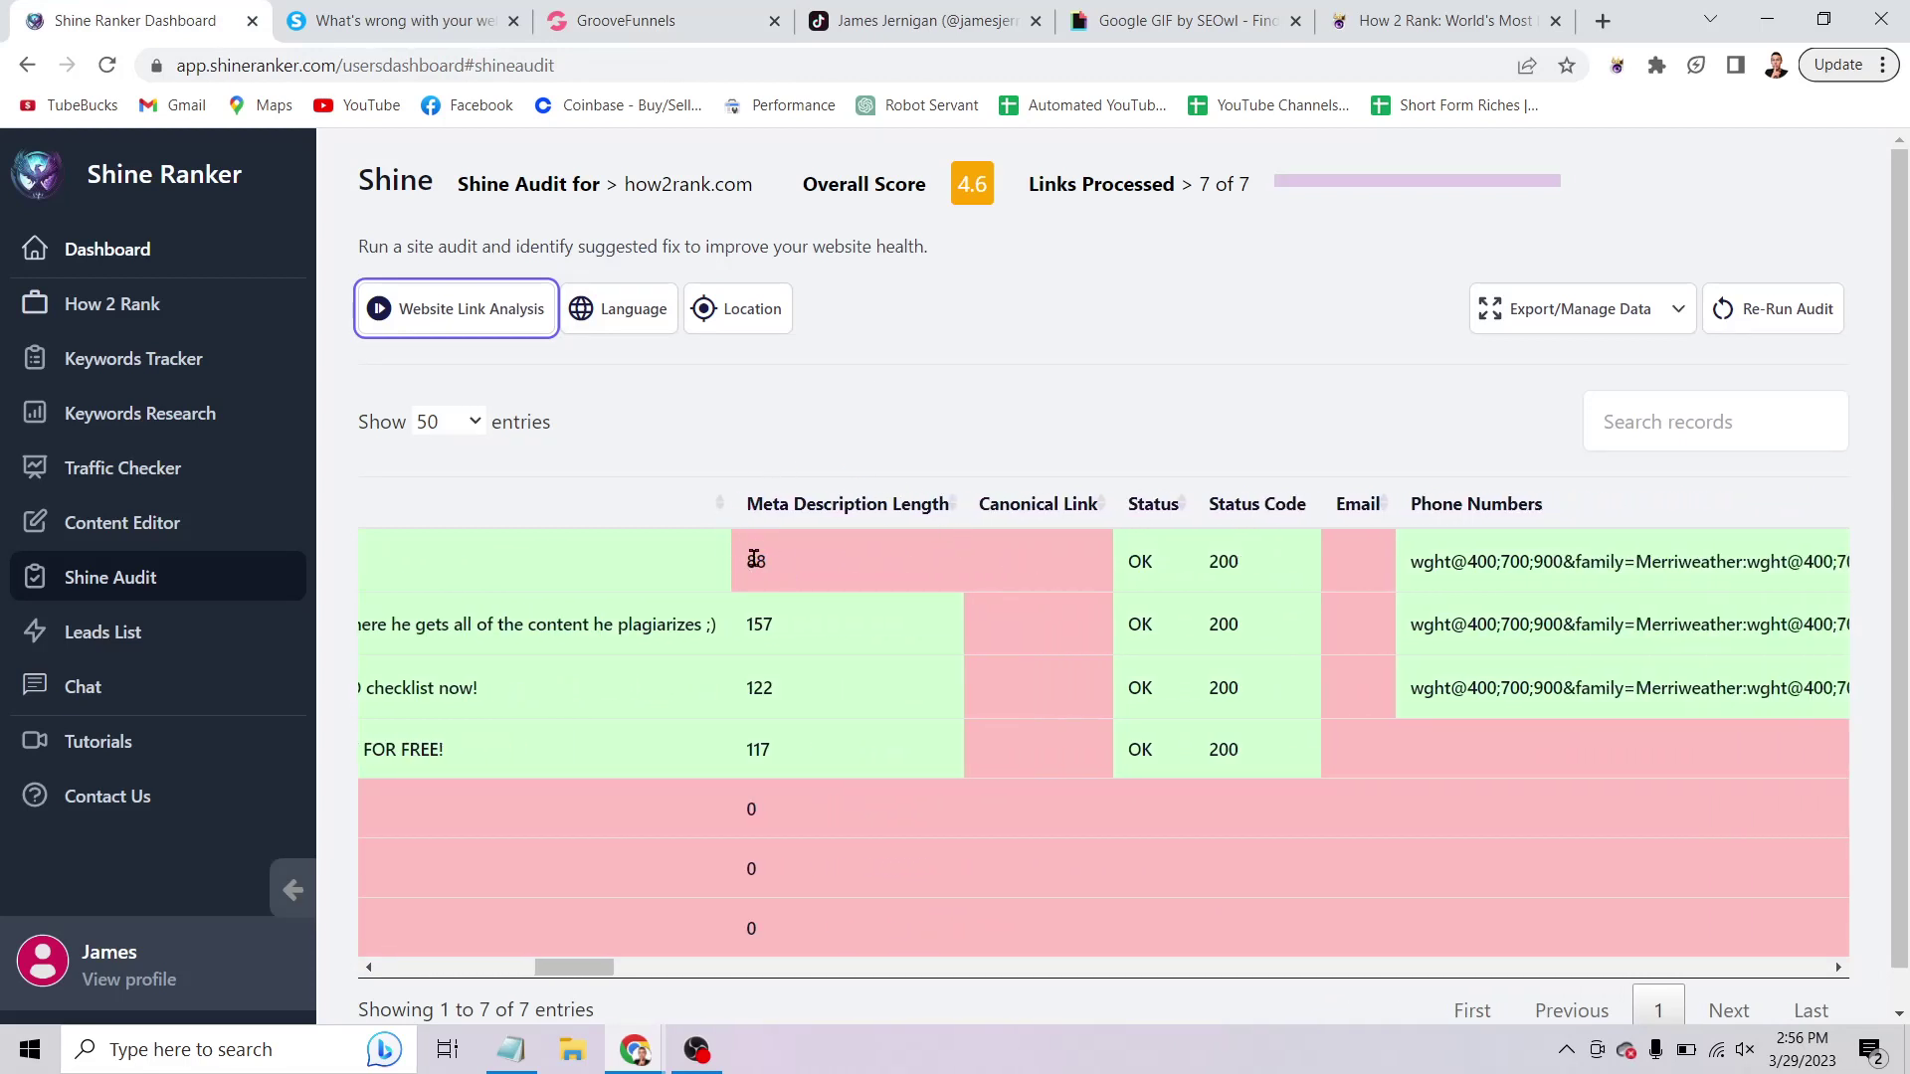
scroll(842, 551, right, 1)
scroll(843, 547, right, 10)
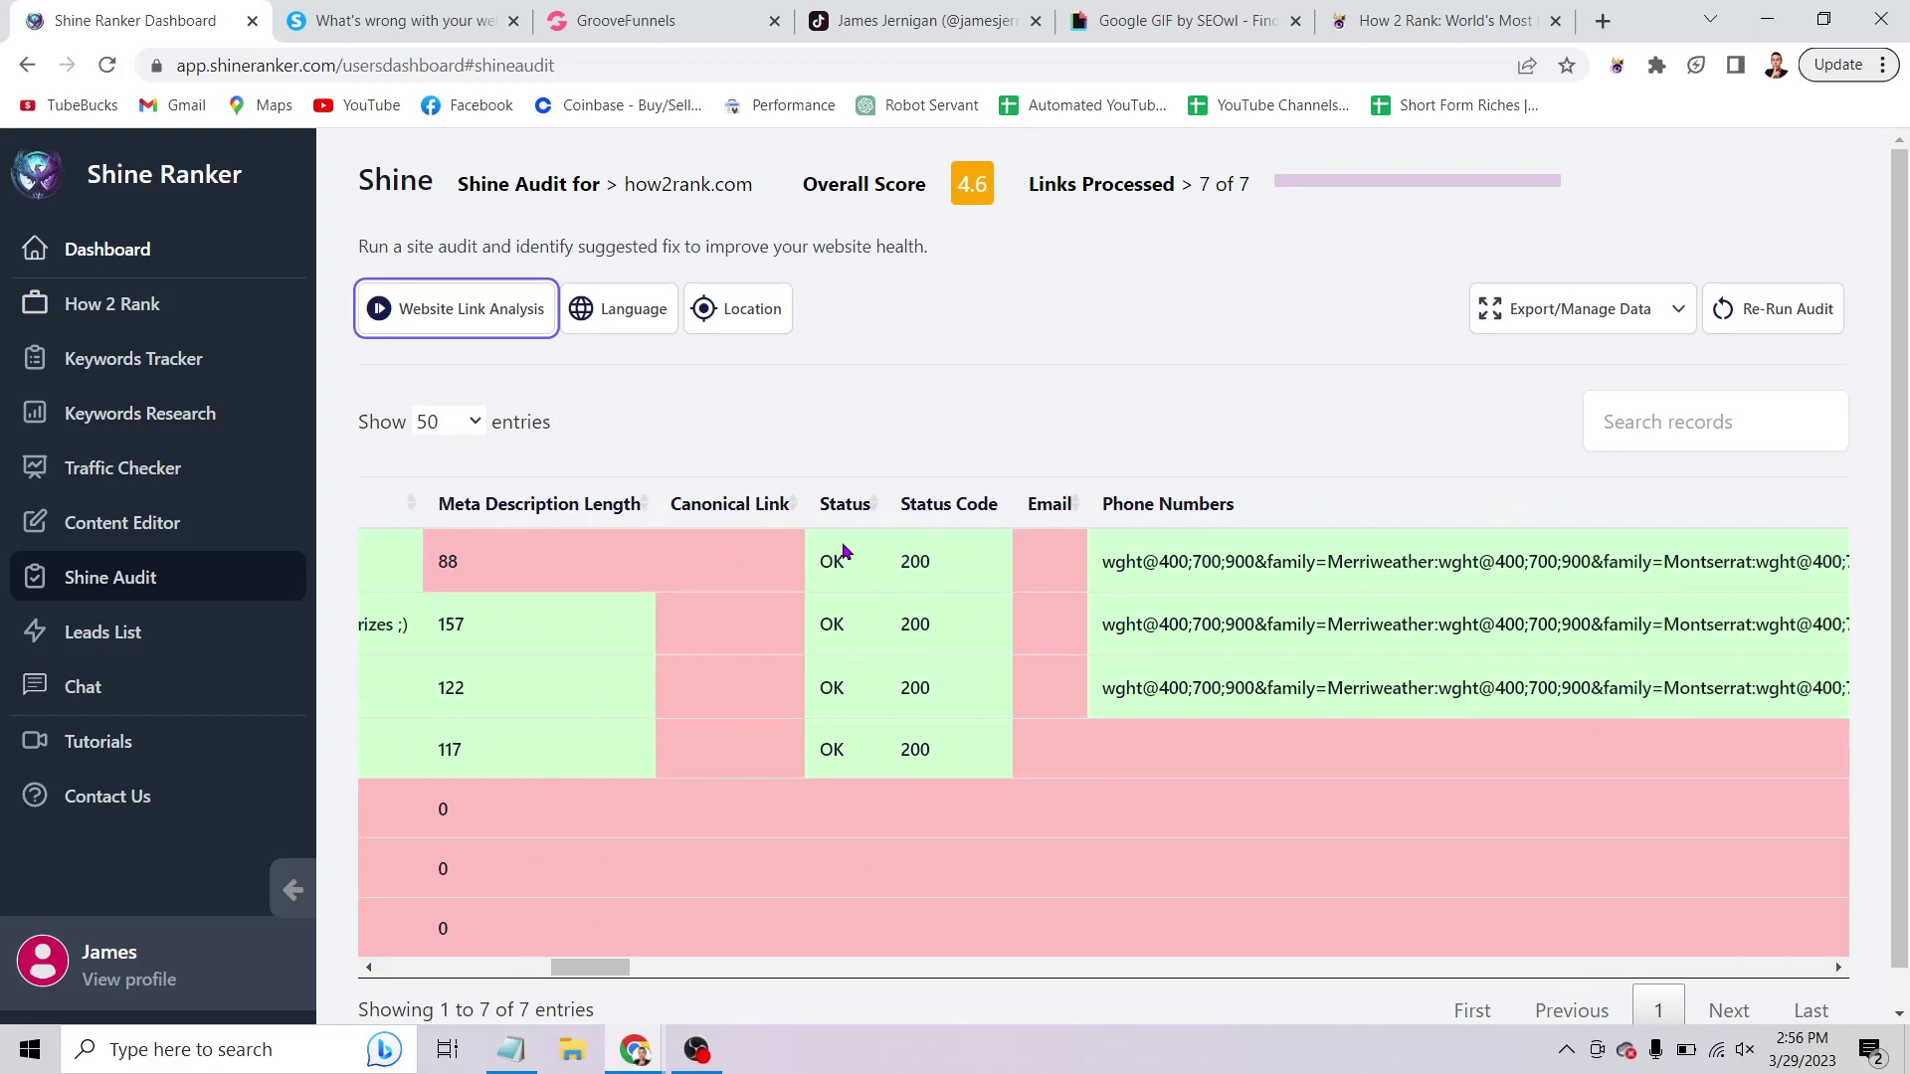
scroll(847, 545, right, 3)
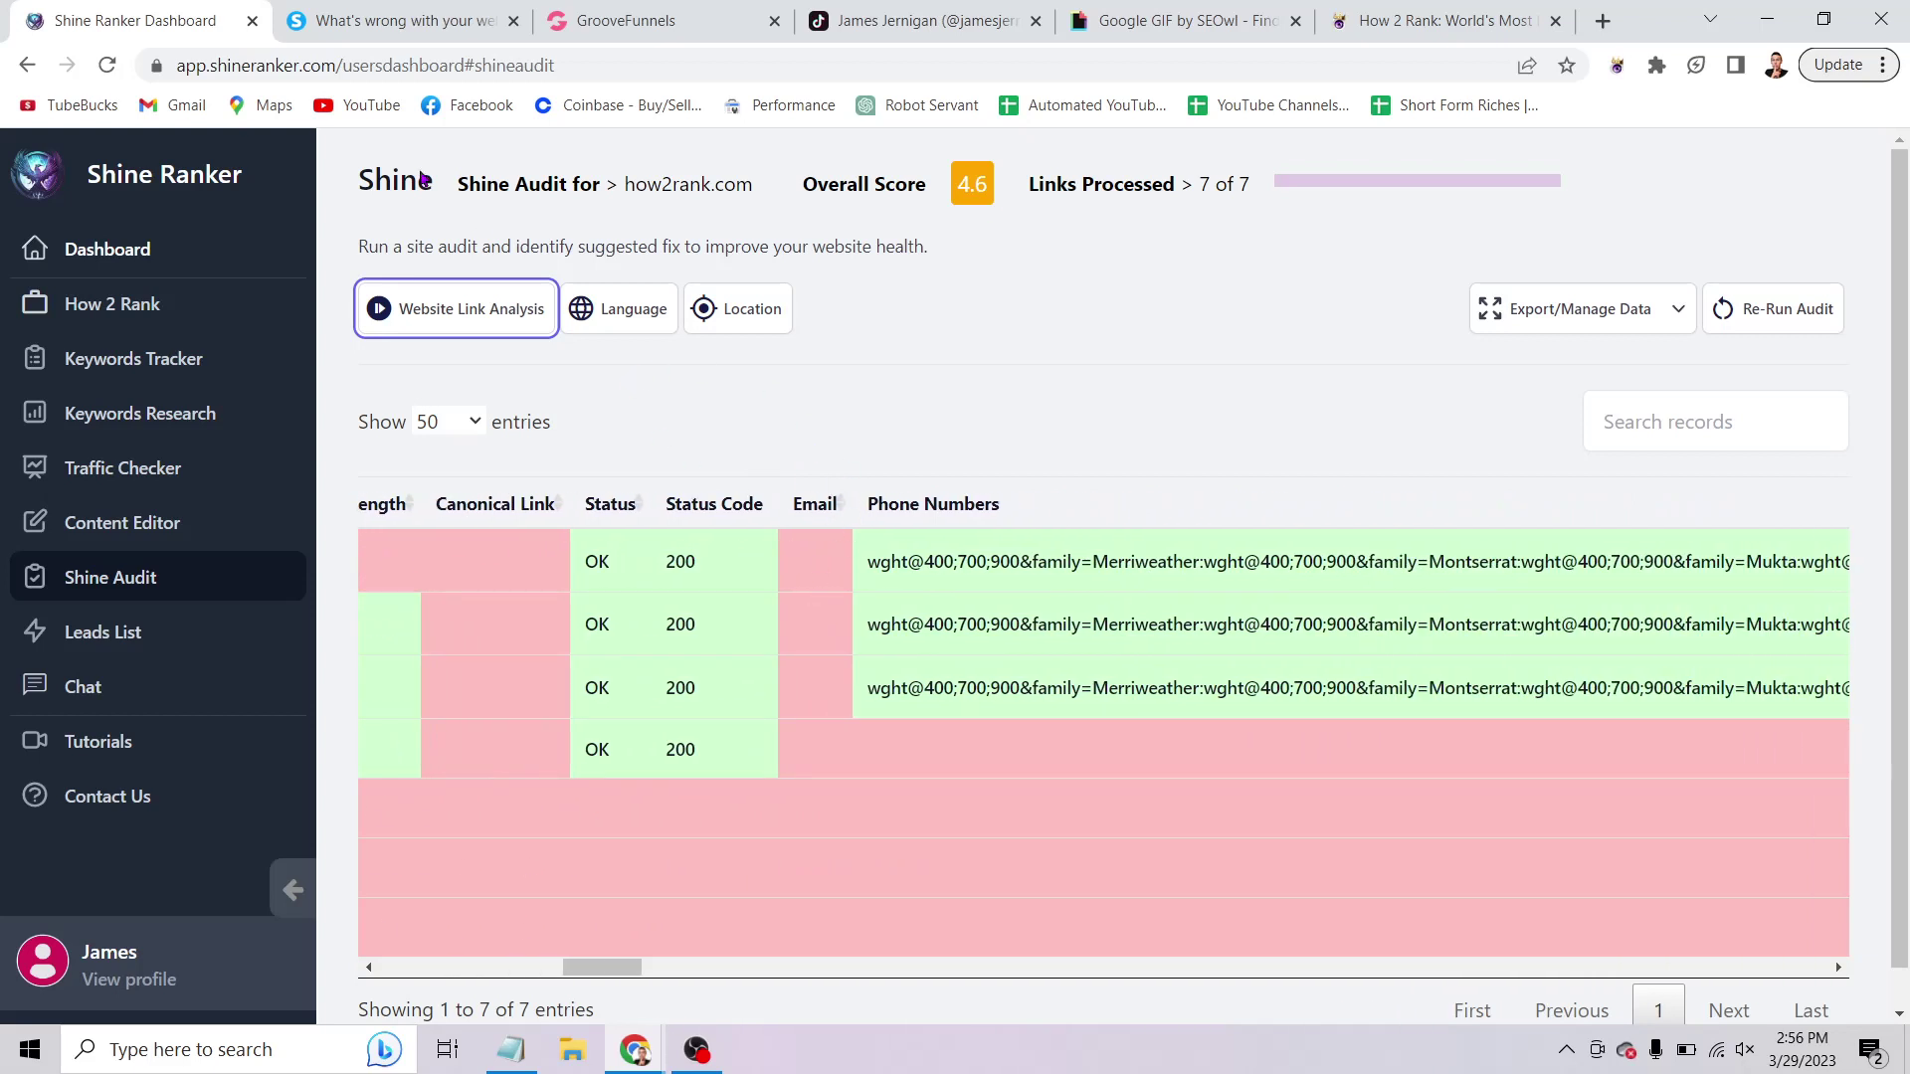
click(718, 31)
Append the site's contact e-mail address to the end of the footer copyright text.
scroll(1047, 497, down, 10)
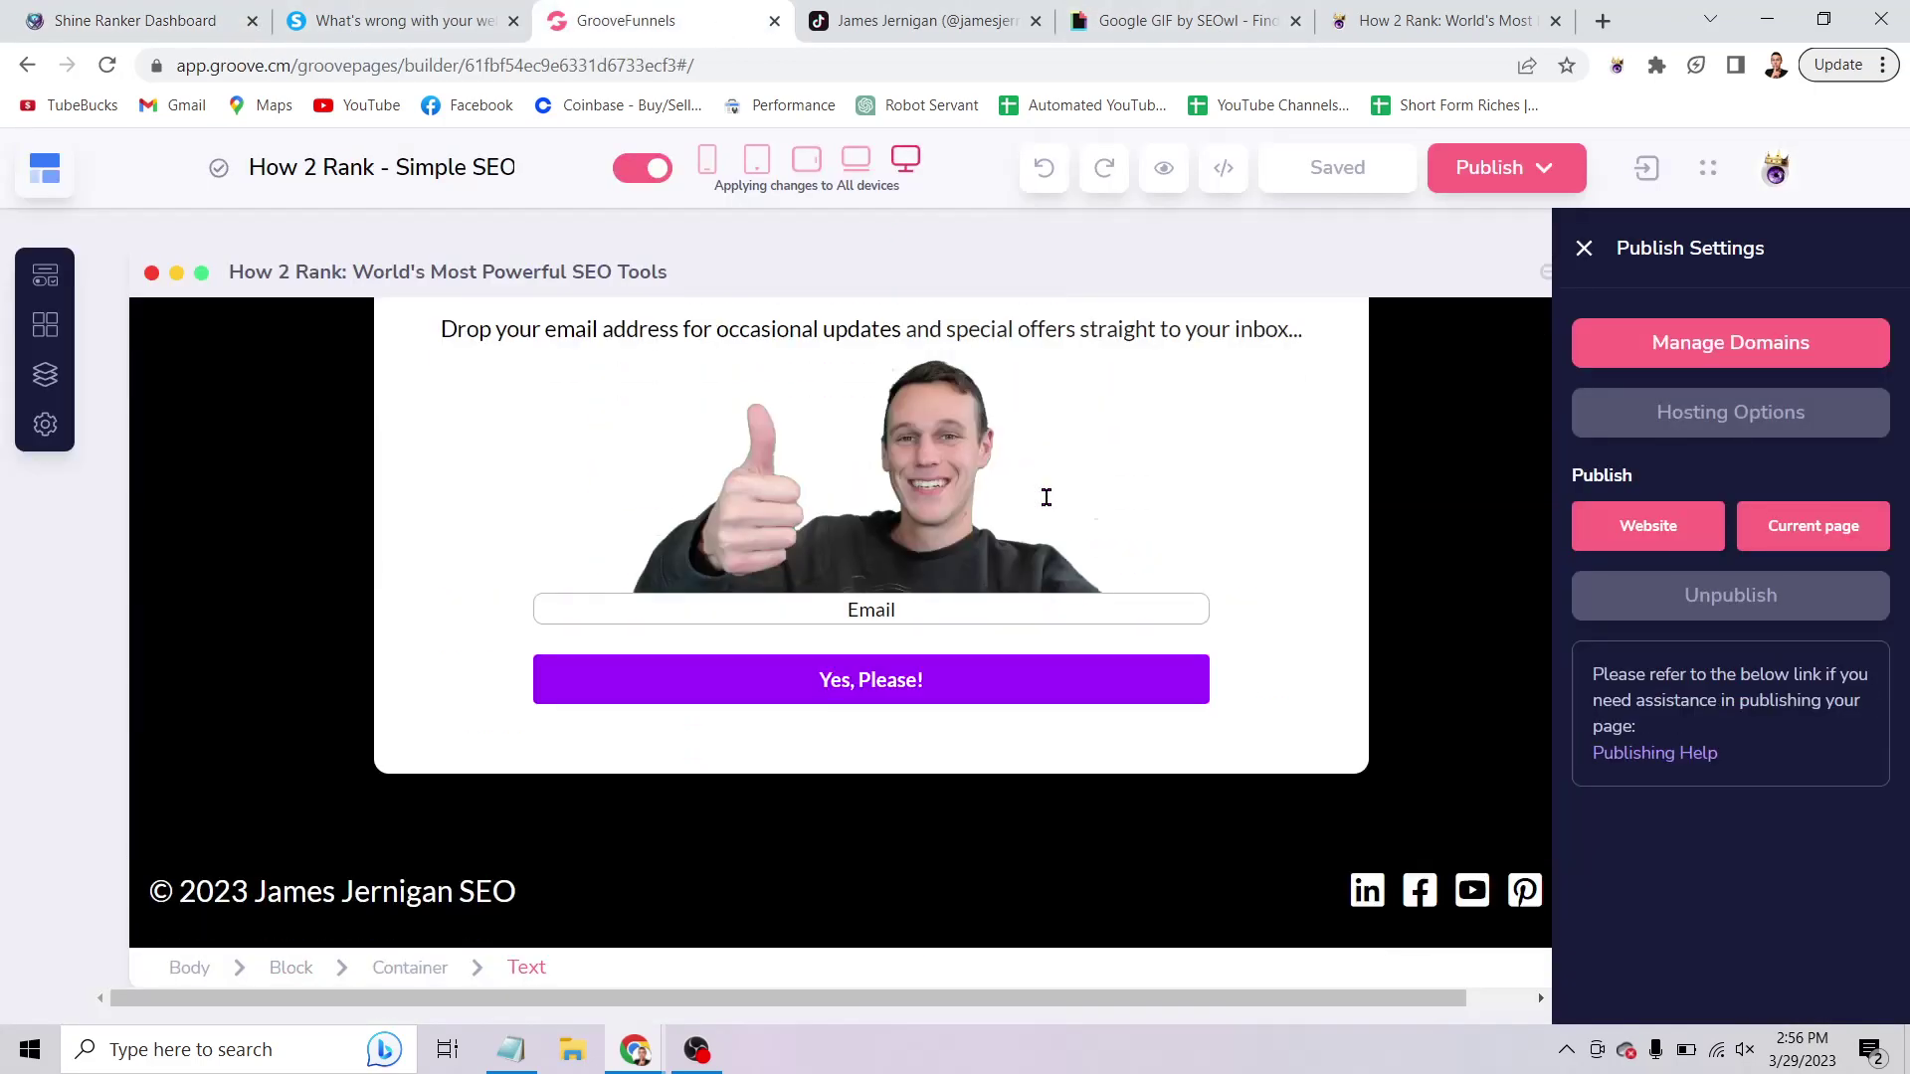
scroll(1053, 908, up, 5)
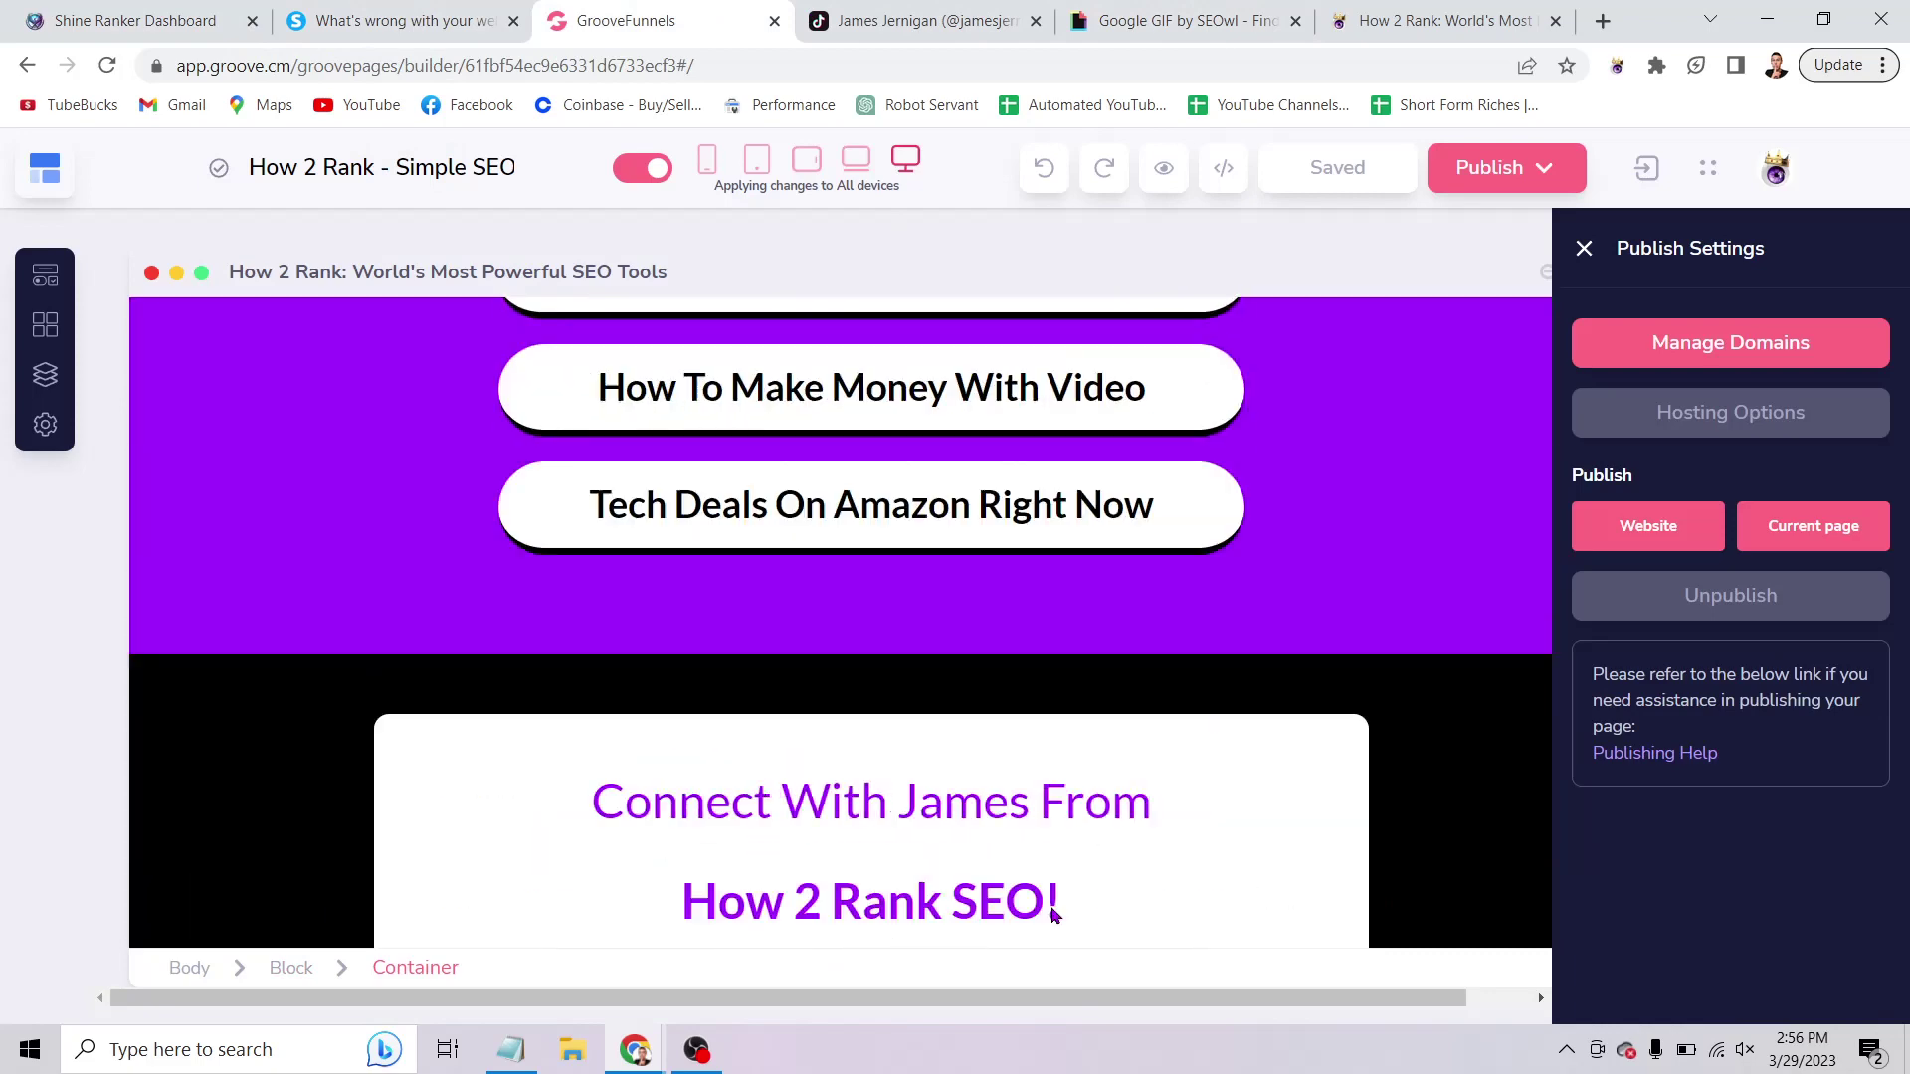
scroll(1054, 916, up, 8)
scroll(1048, 912, down, 15)
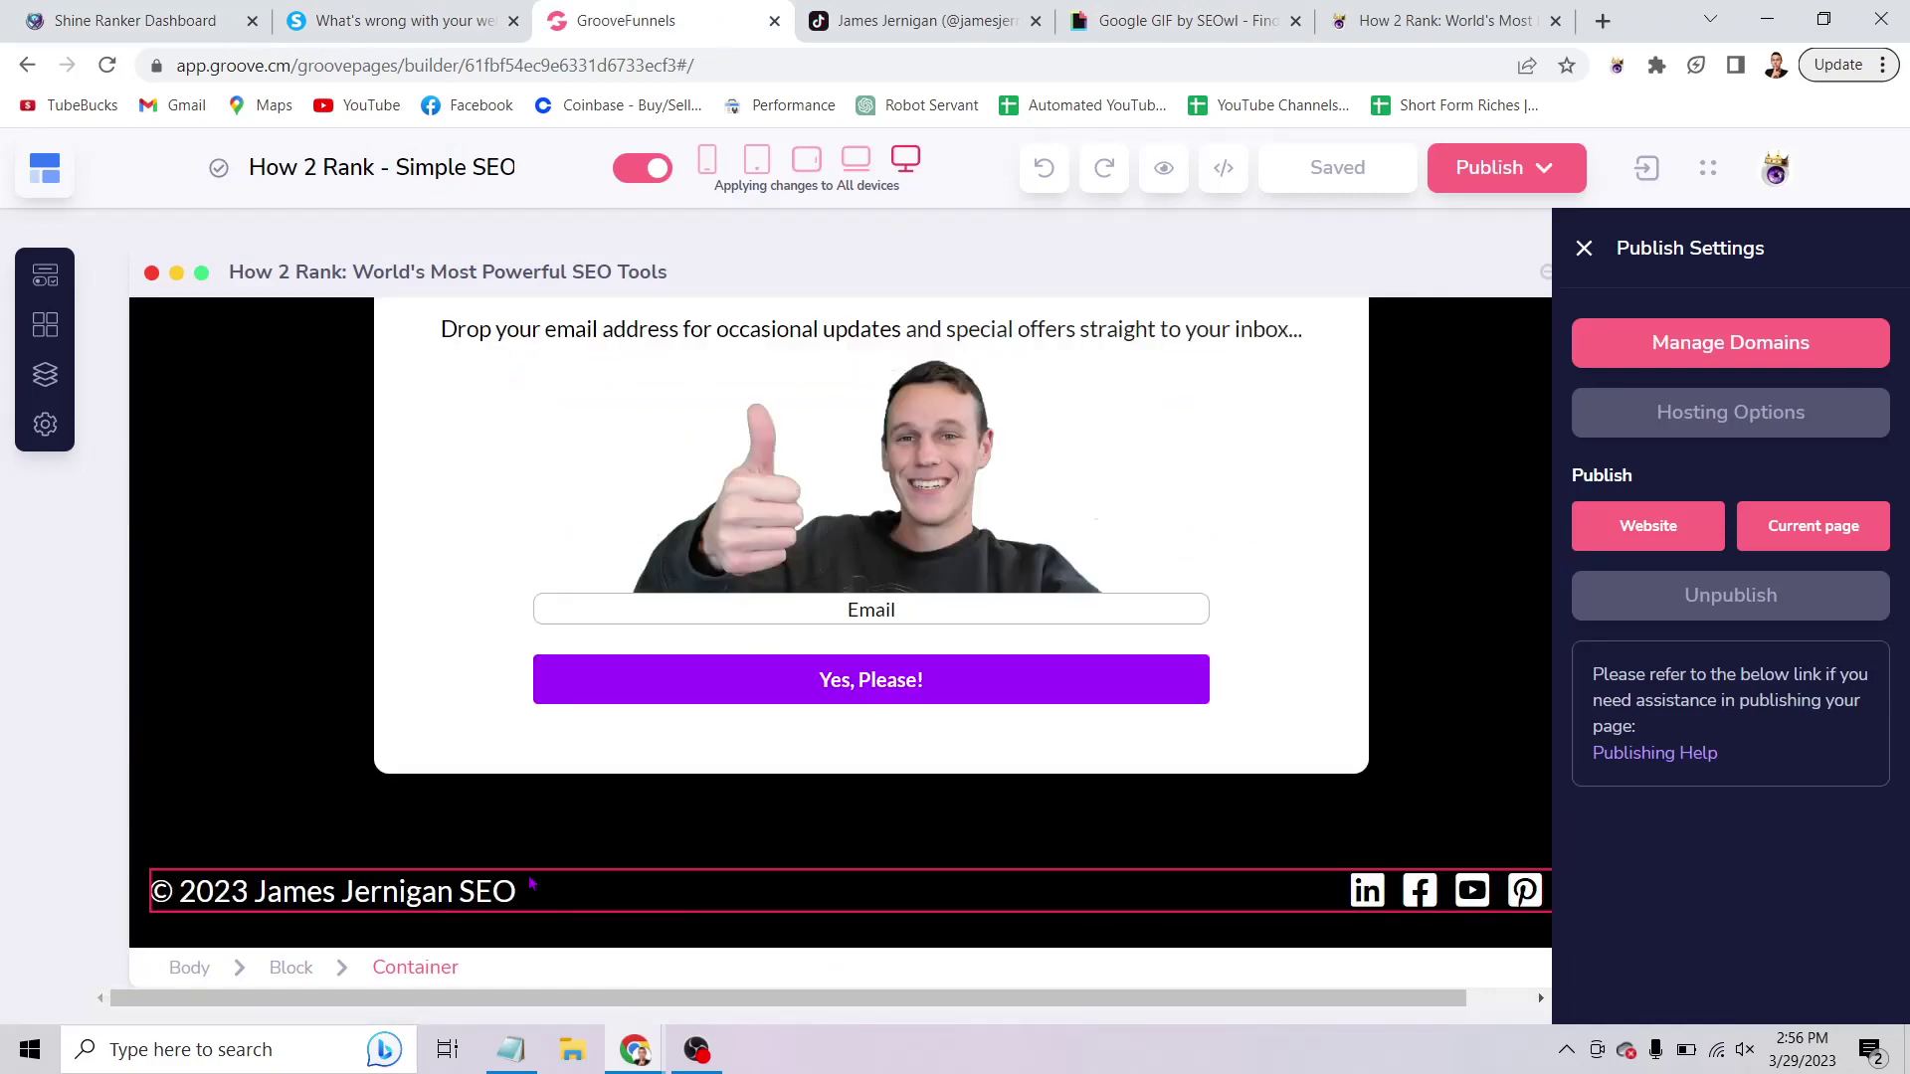
click(528, 896)
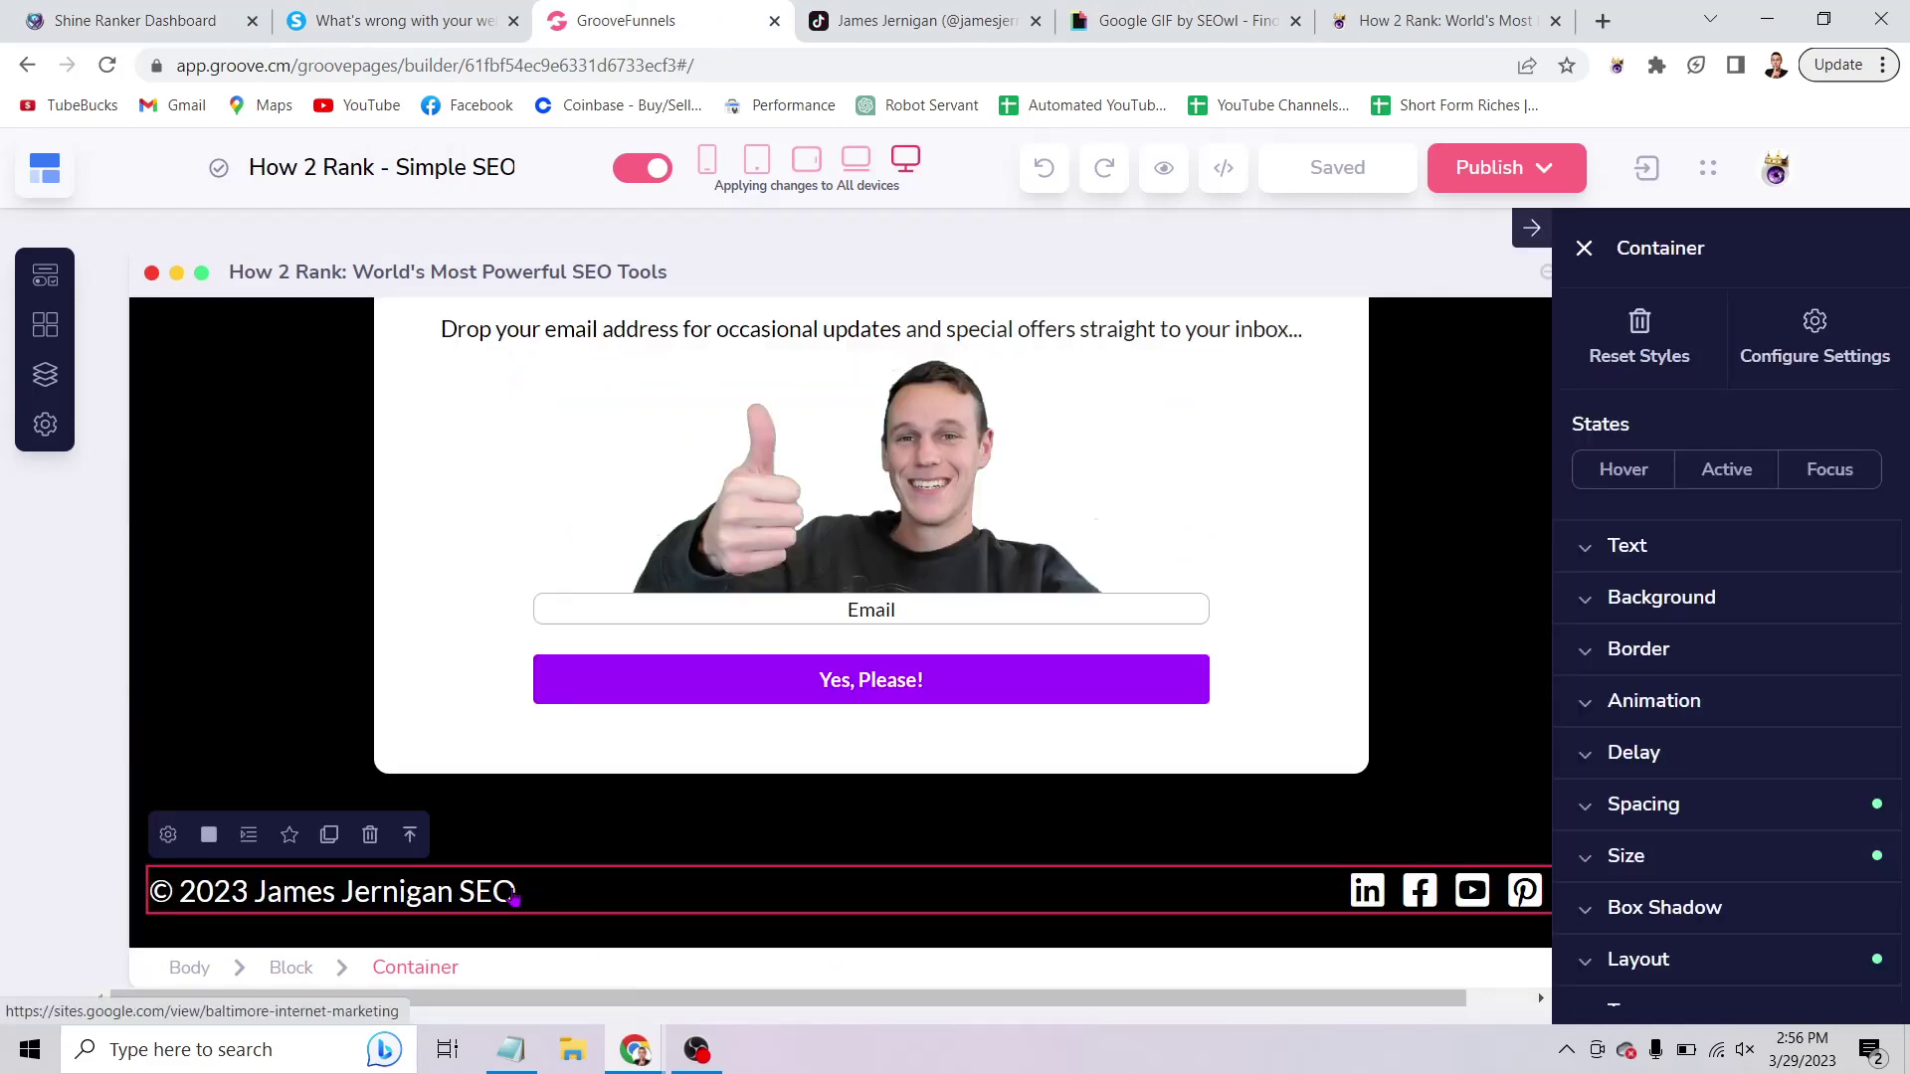
click(513, 895)
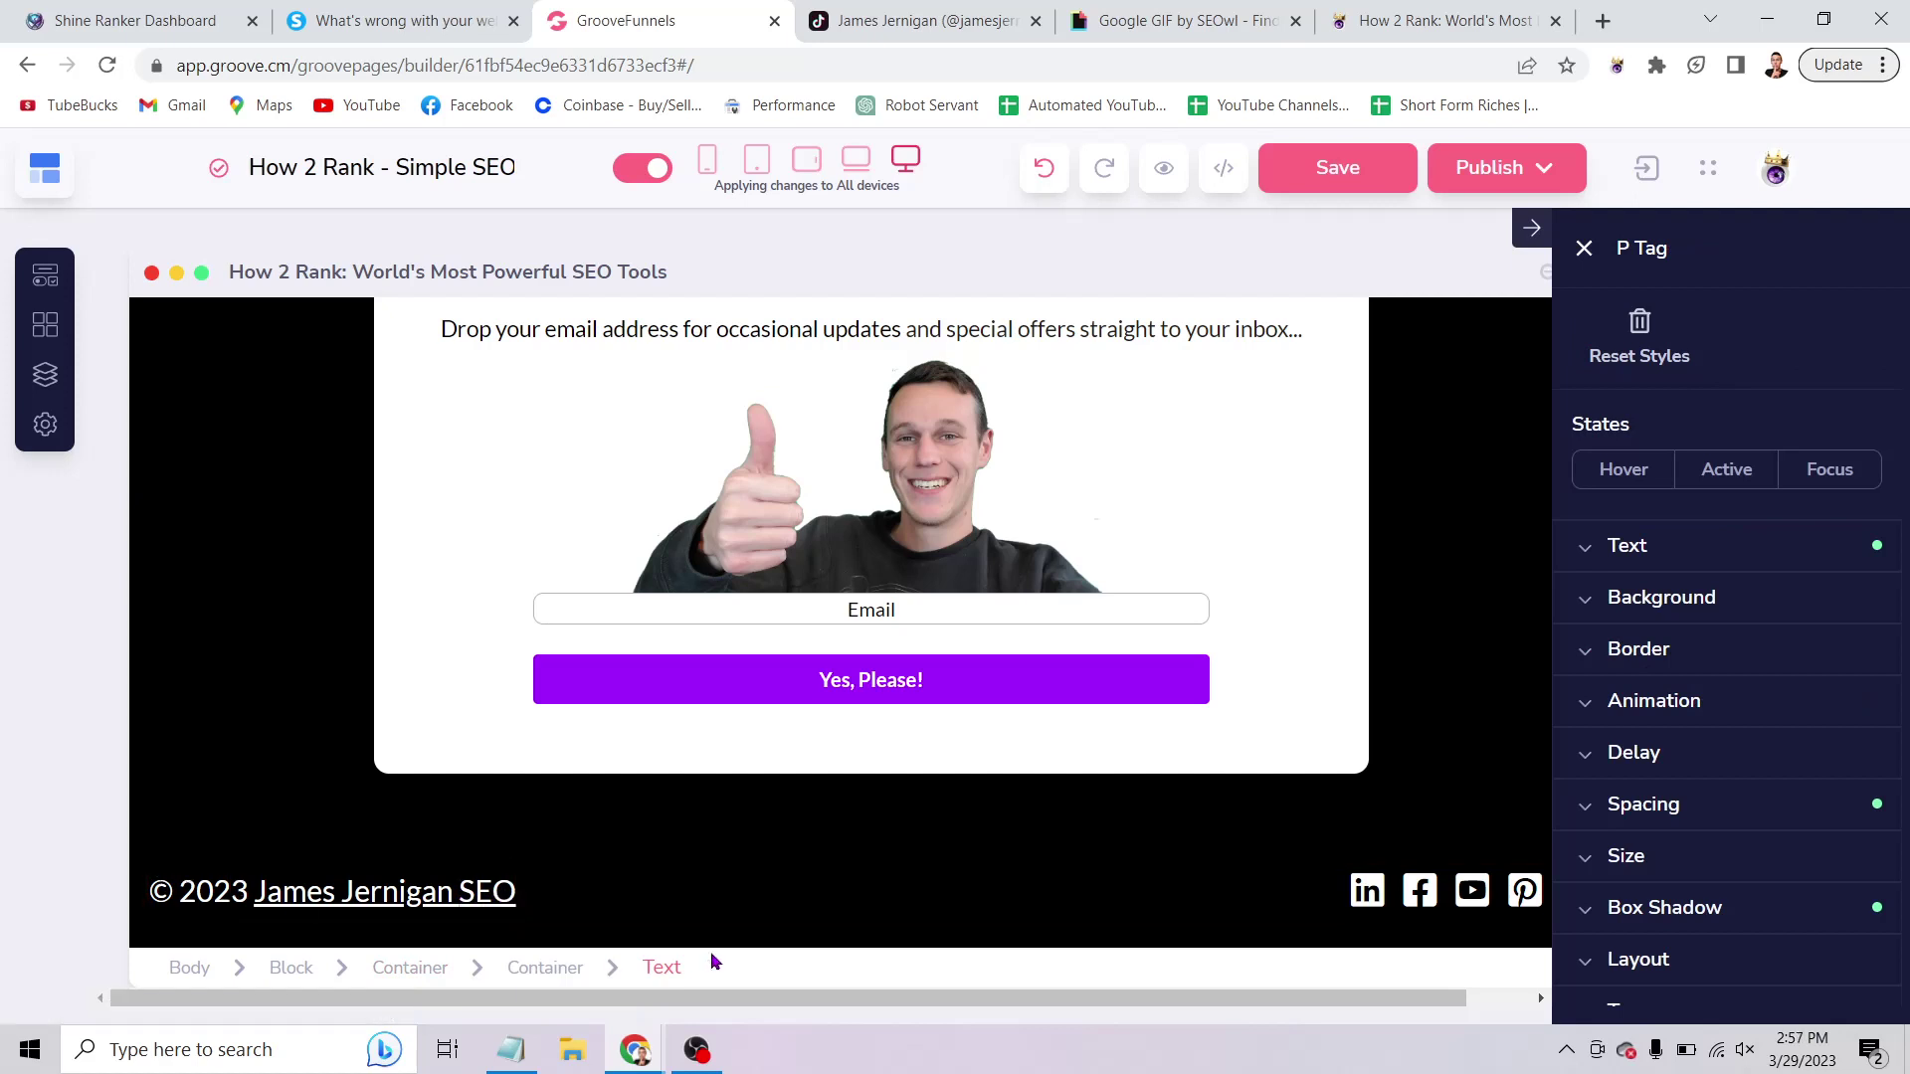
key(End)
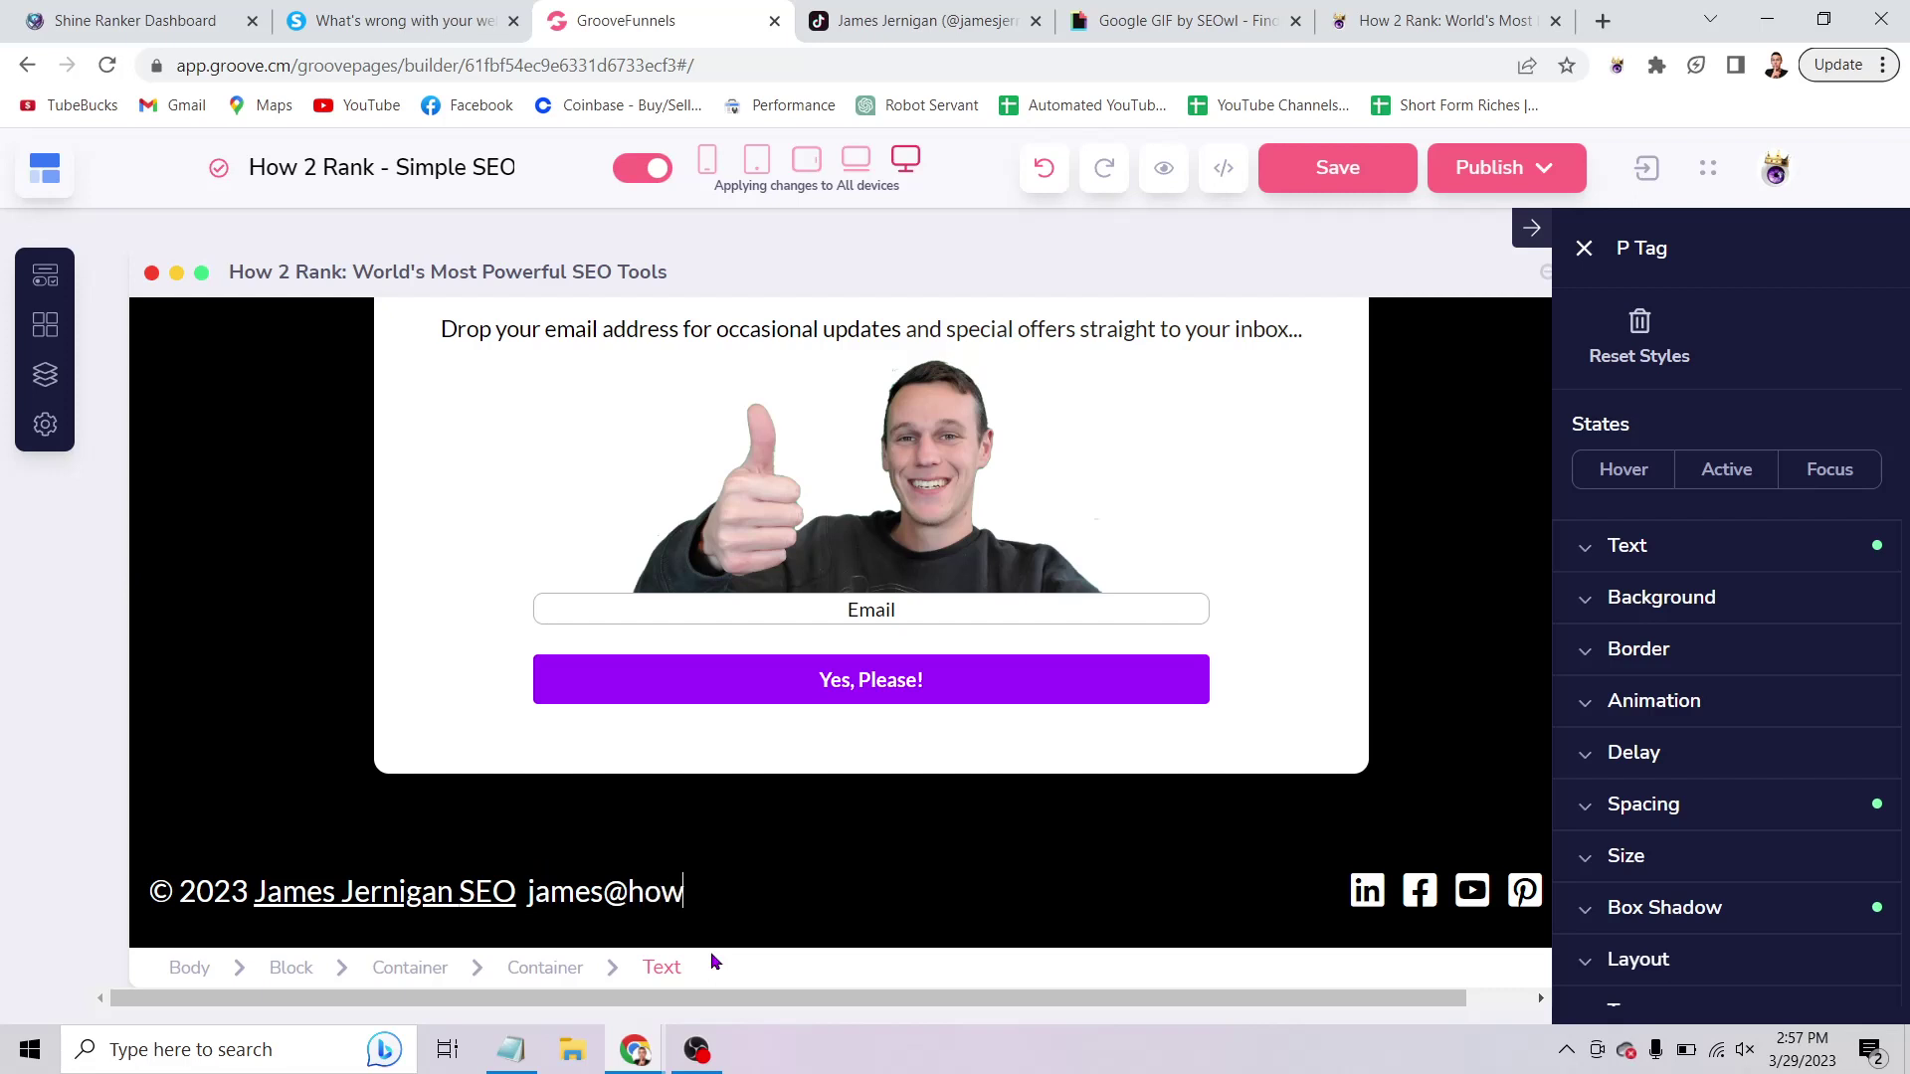
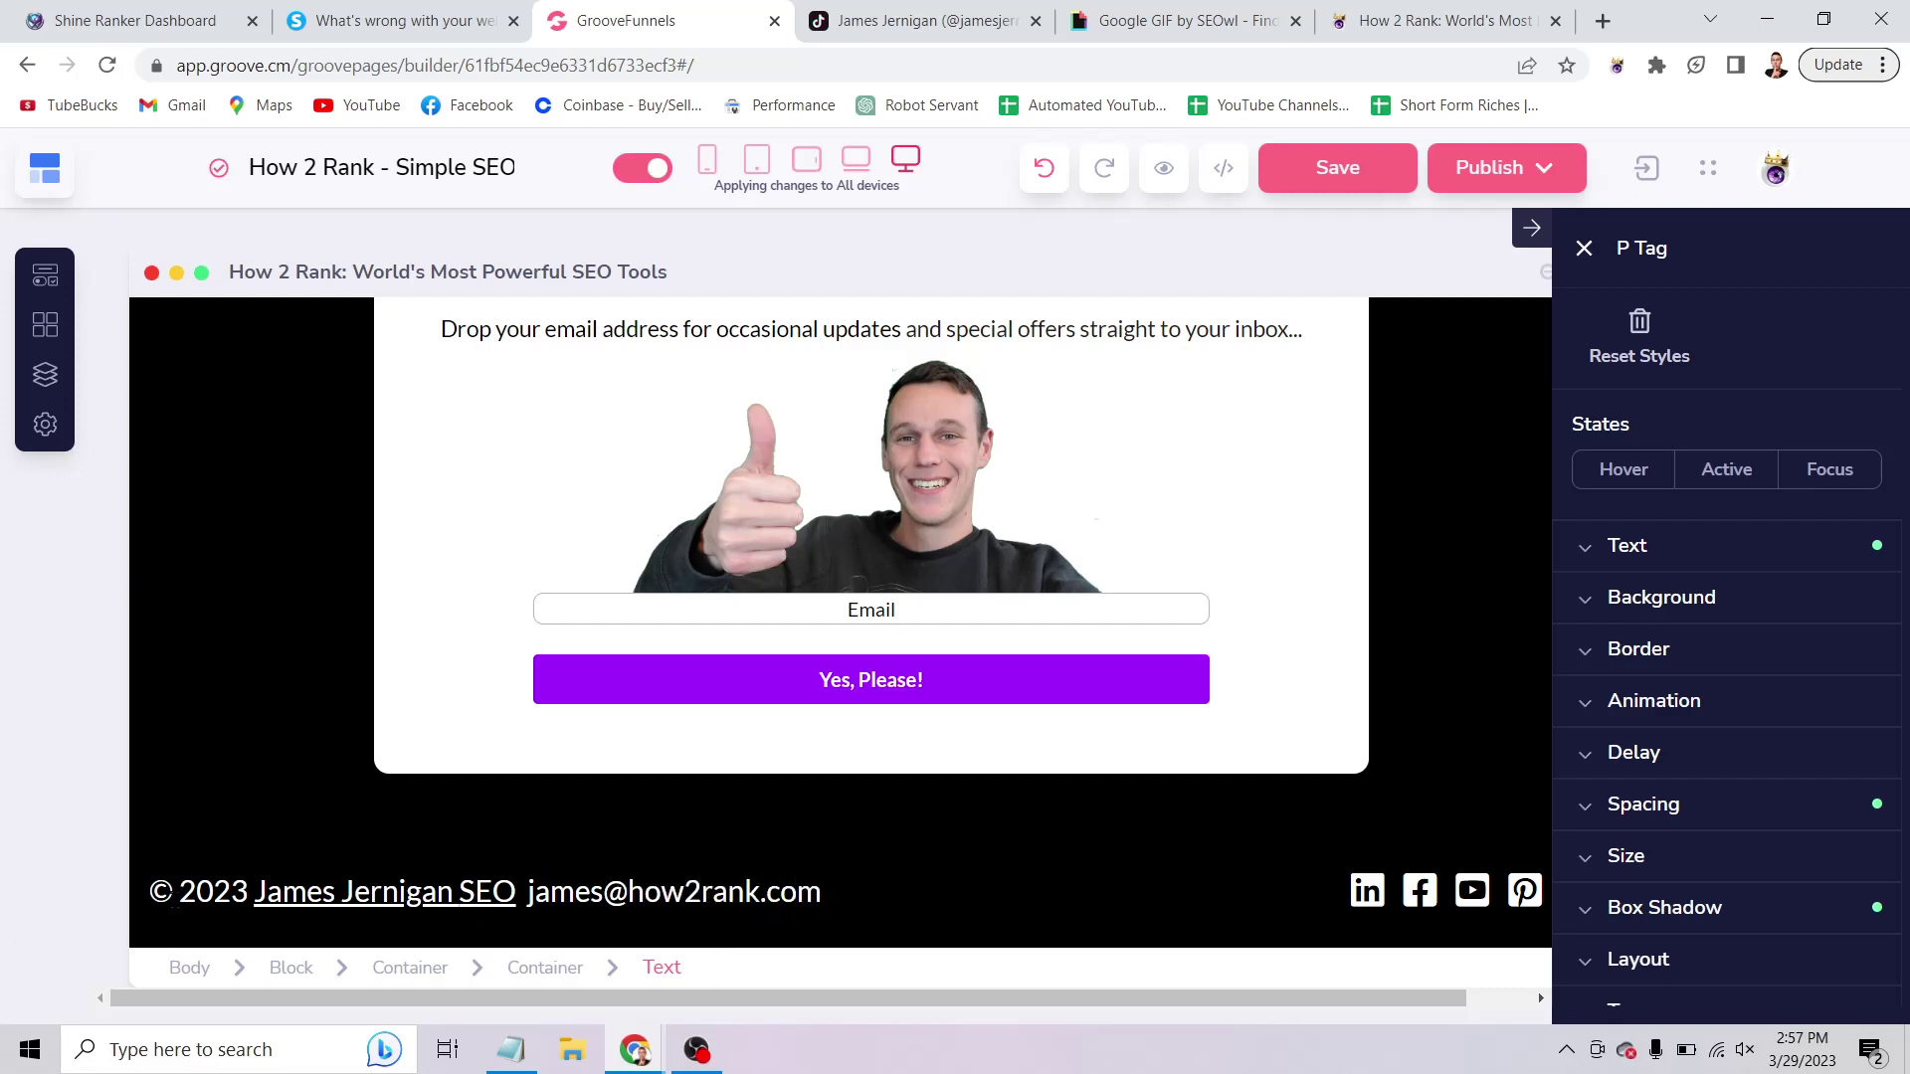
click(288, 672)
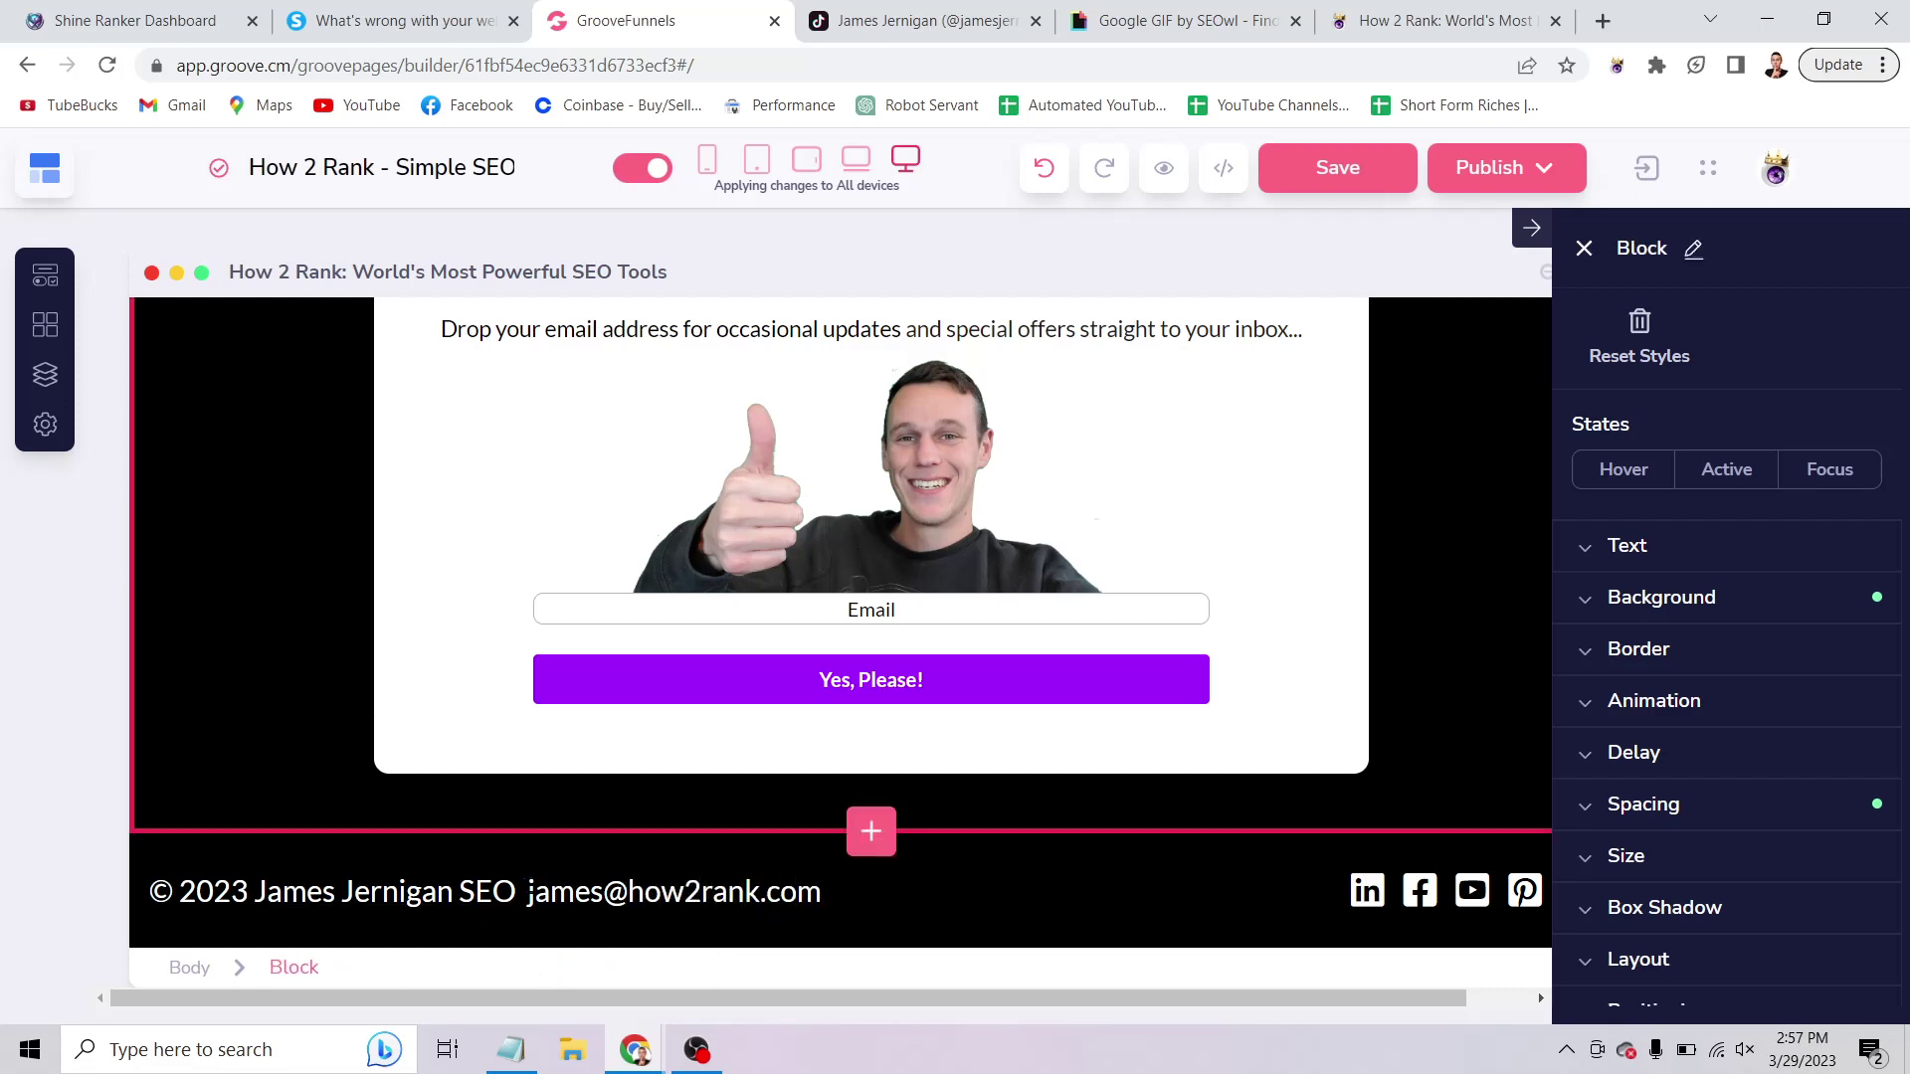
Prefix the footer e-mail address with the label 'Email:'.
click(532, 892)
key(BackSpace)
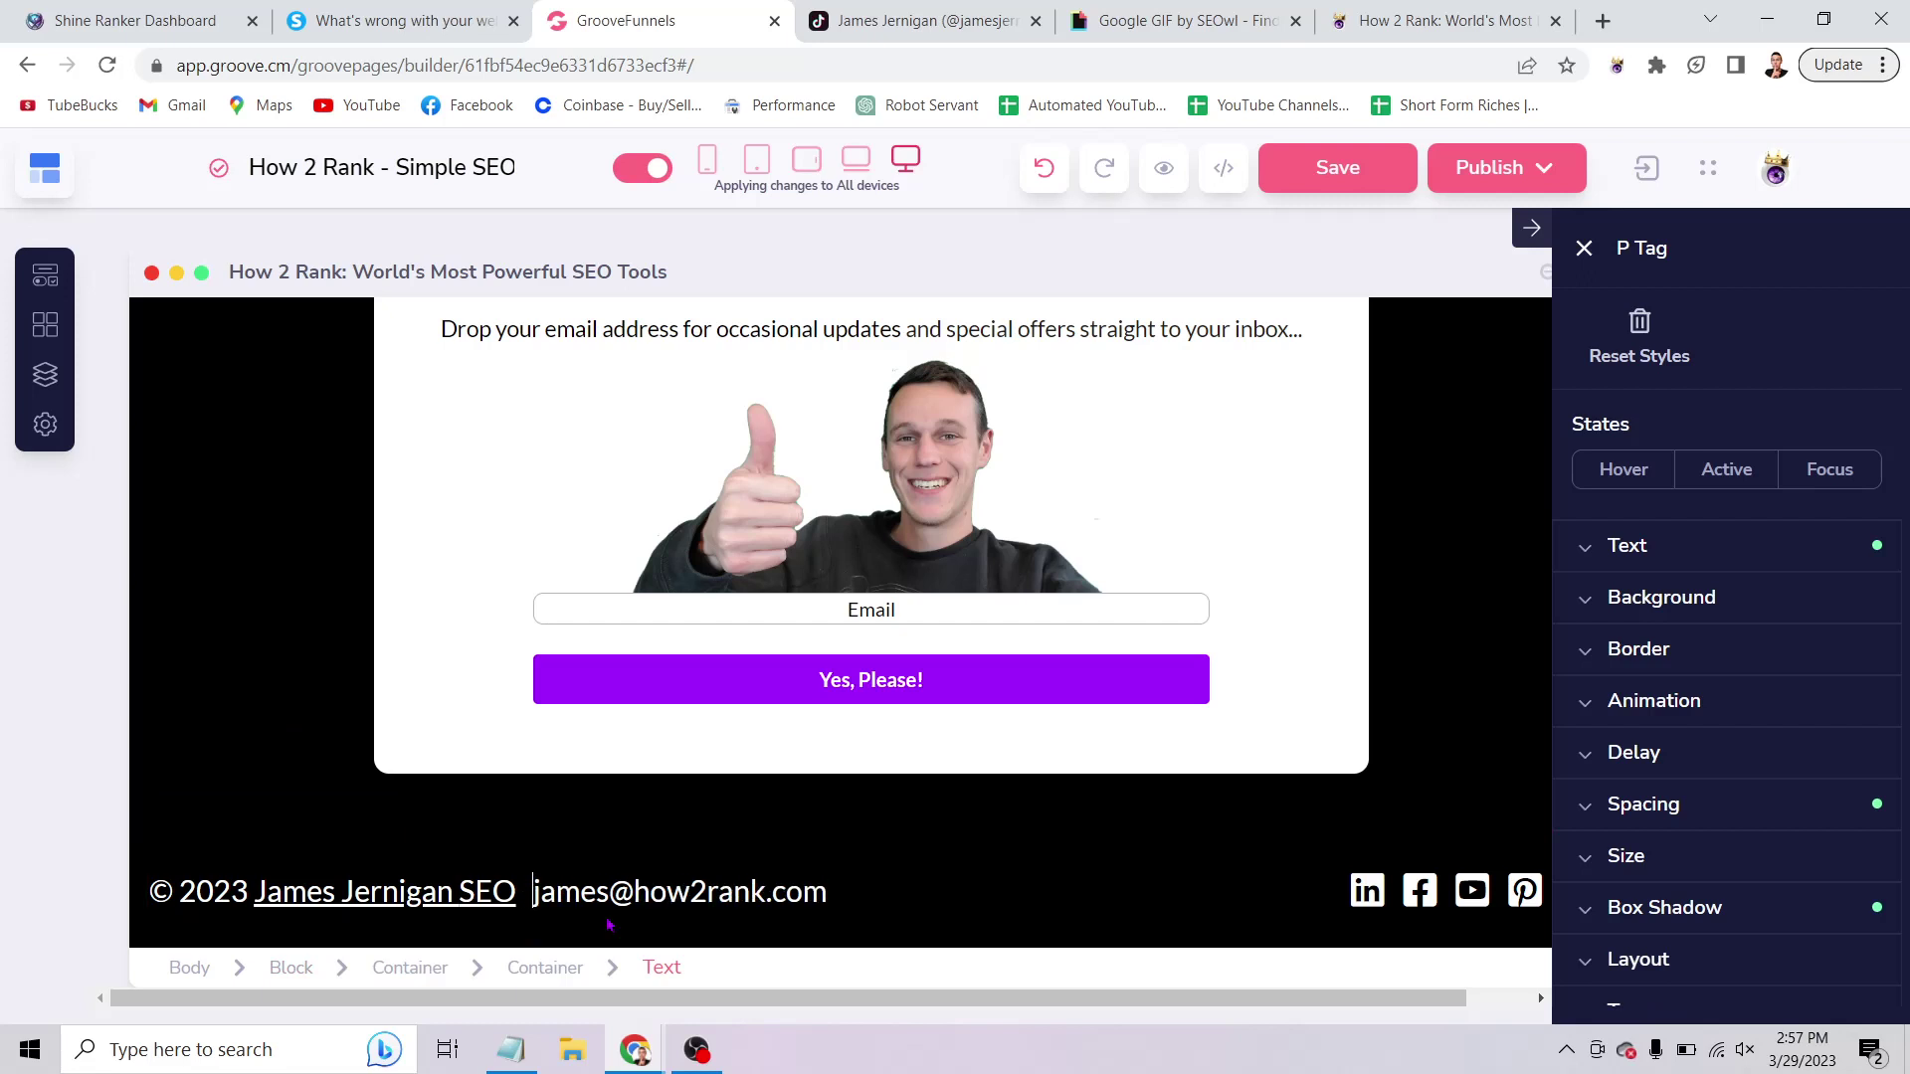
text(Email)
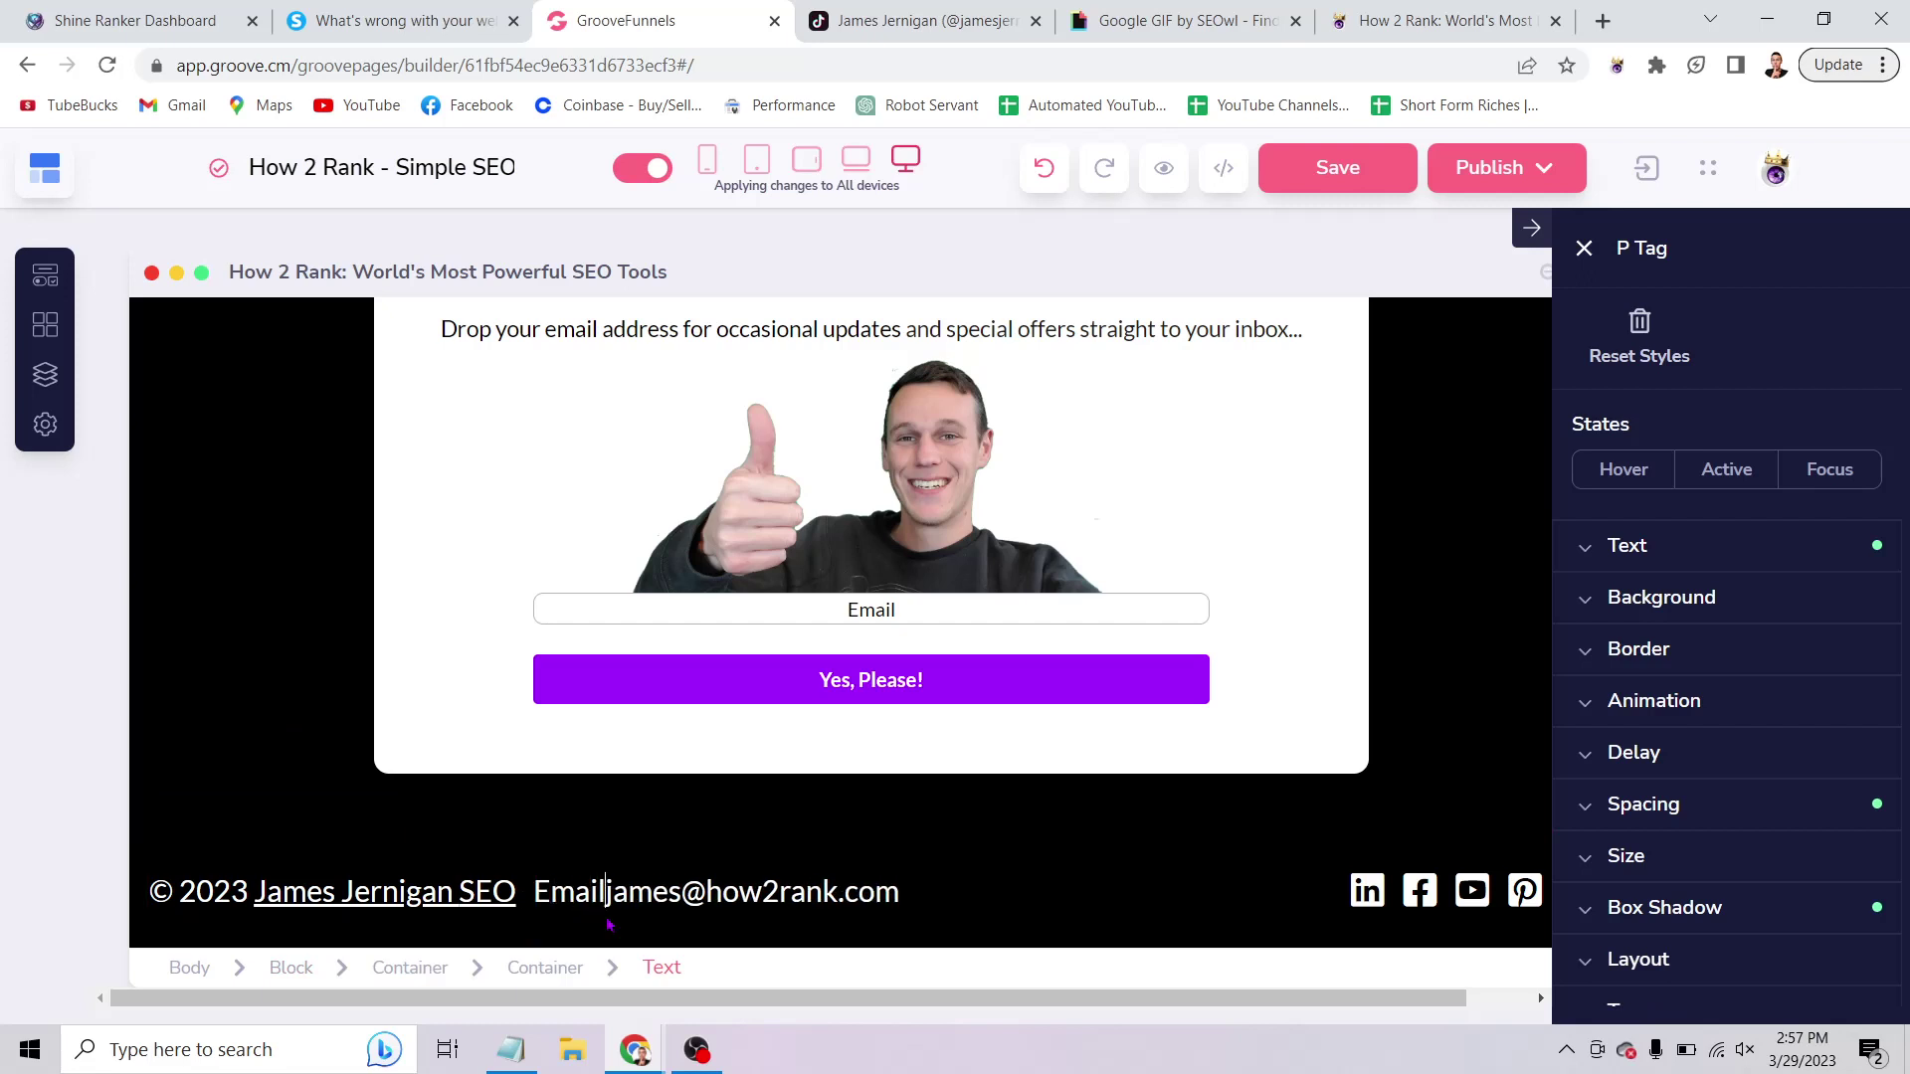
text(:)
click(256, 626)
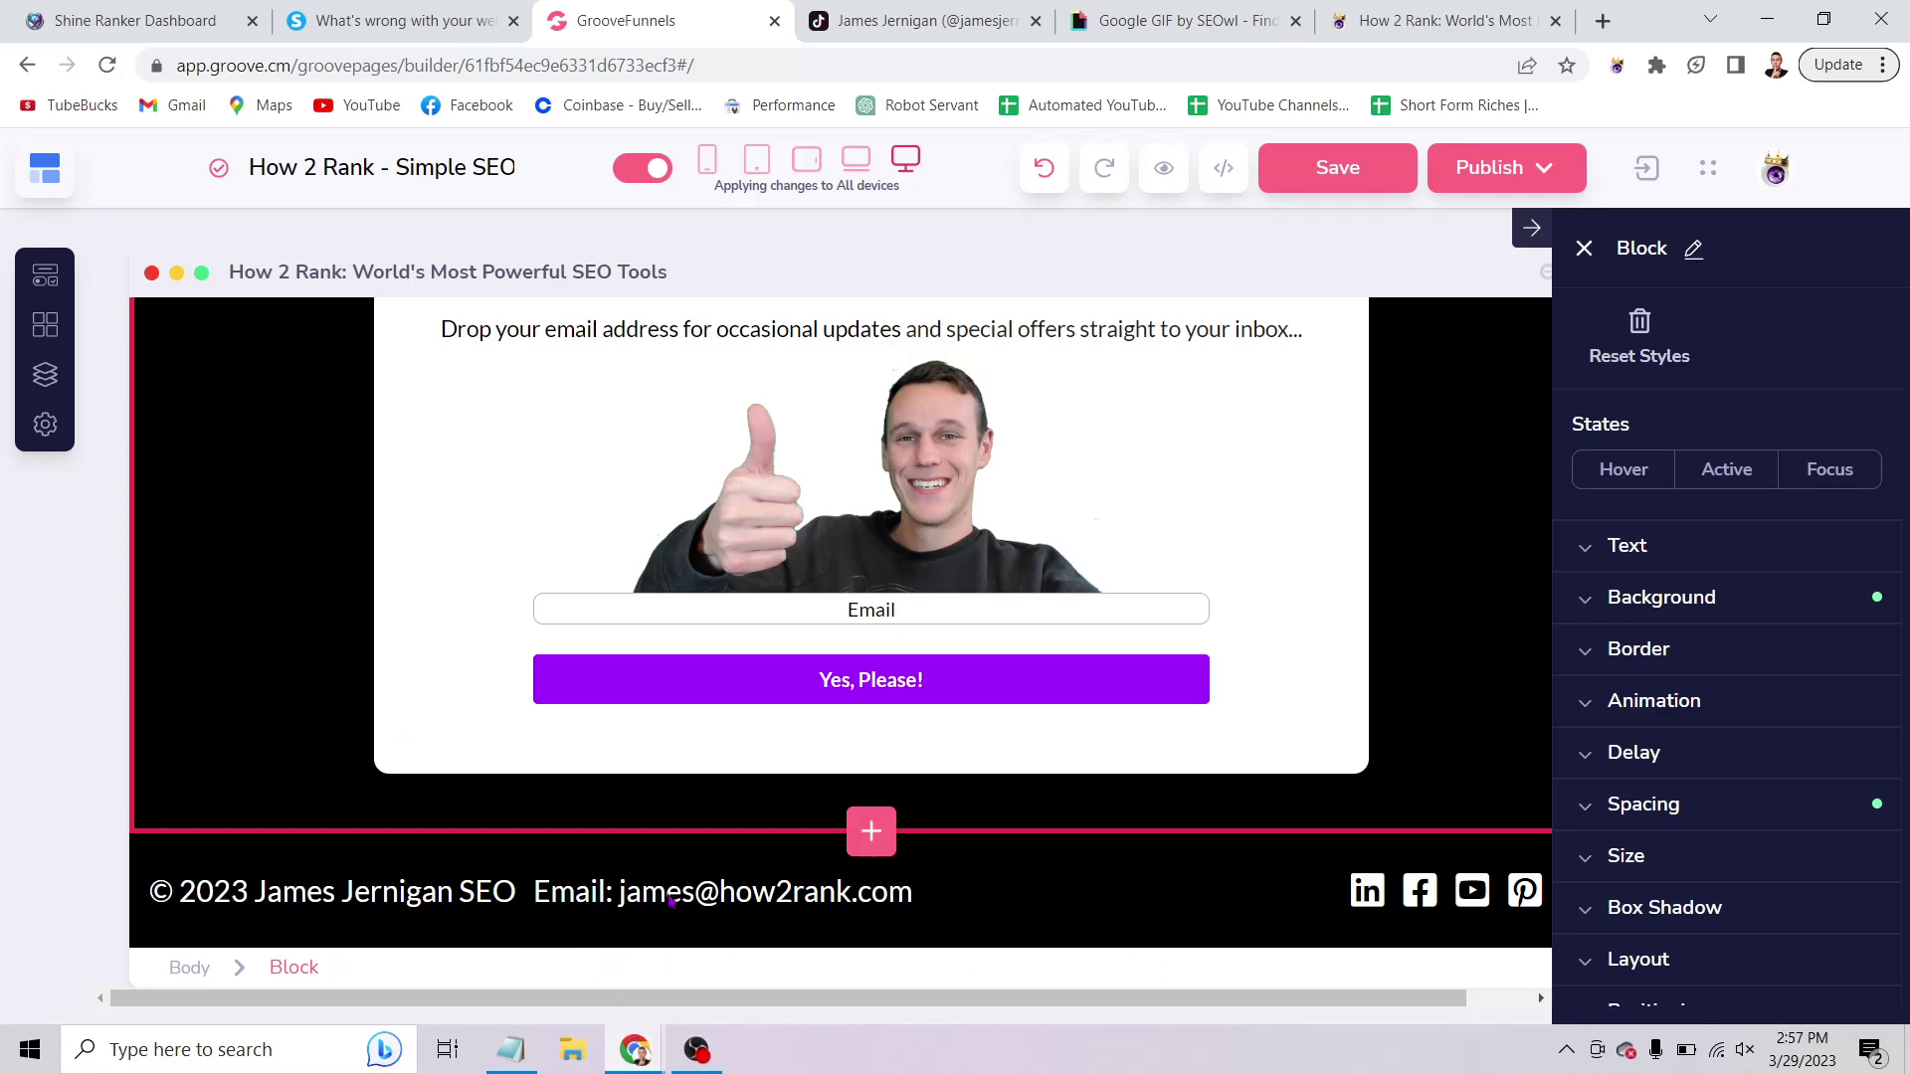
Publish the current page from Publish Settings and return to the Shine Ranker audit.
click(1565, 185)
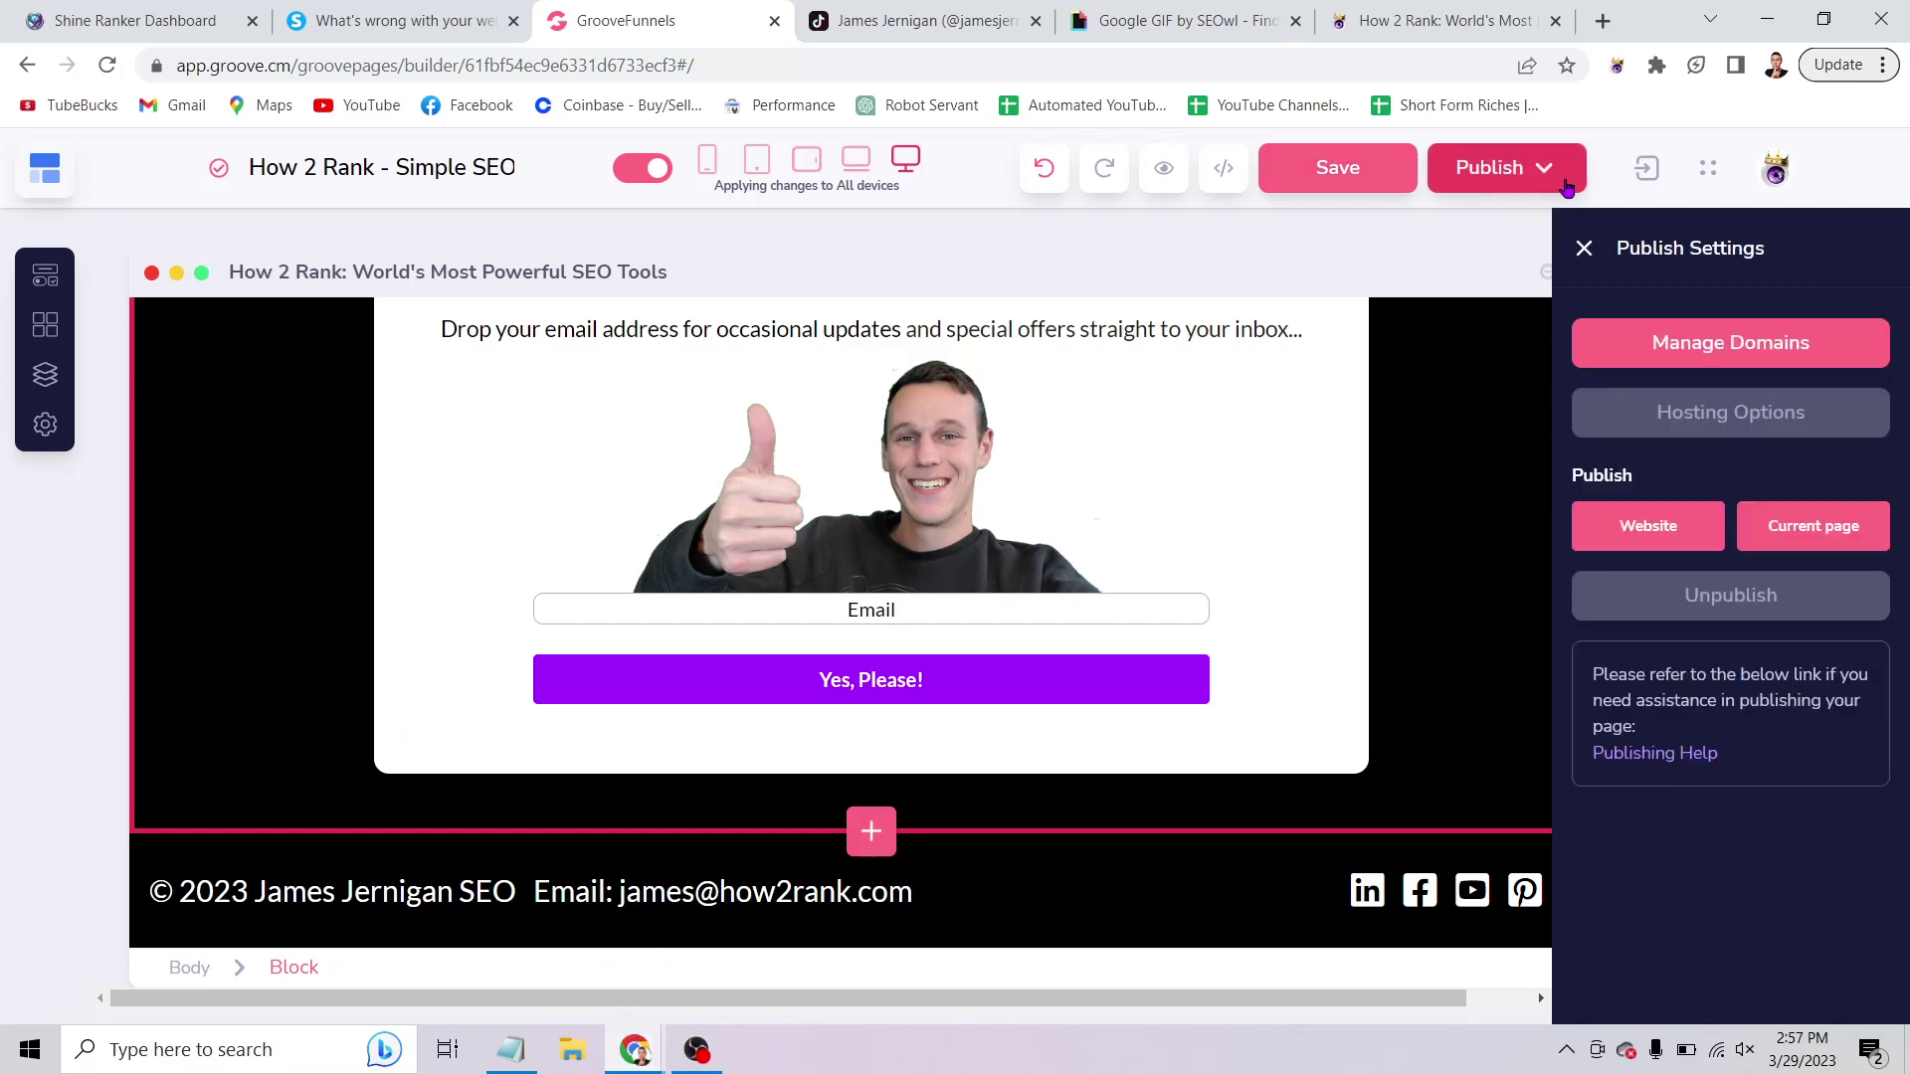
click(1812, 526)
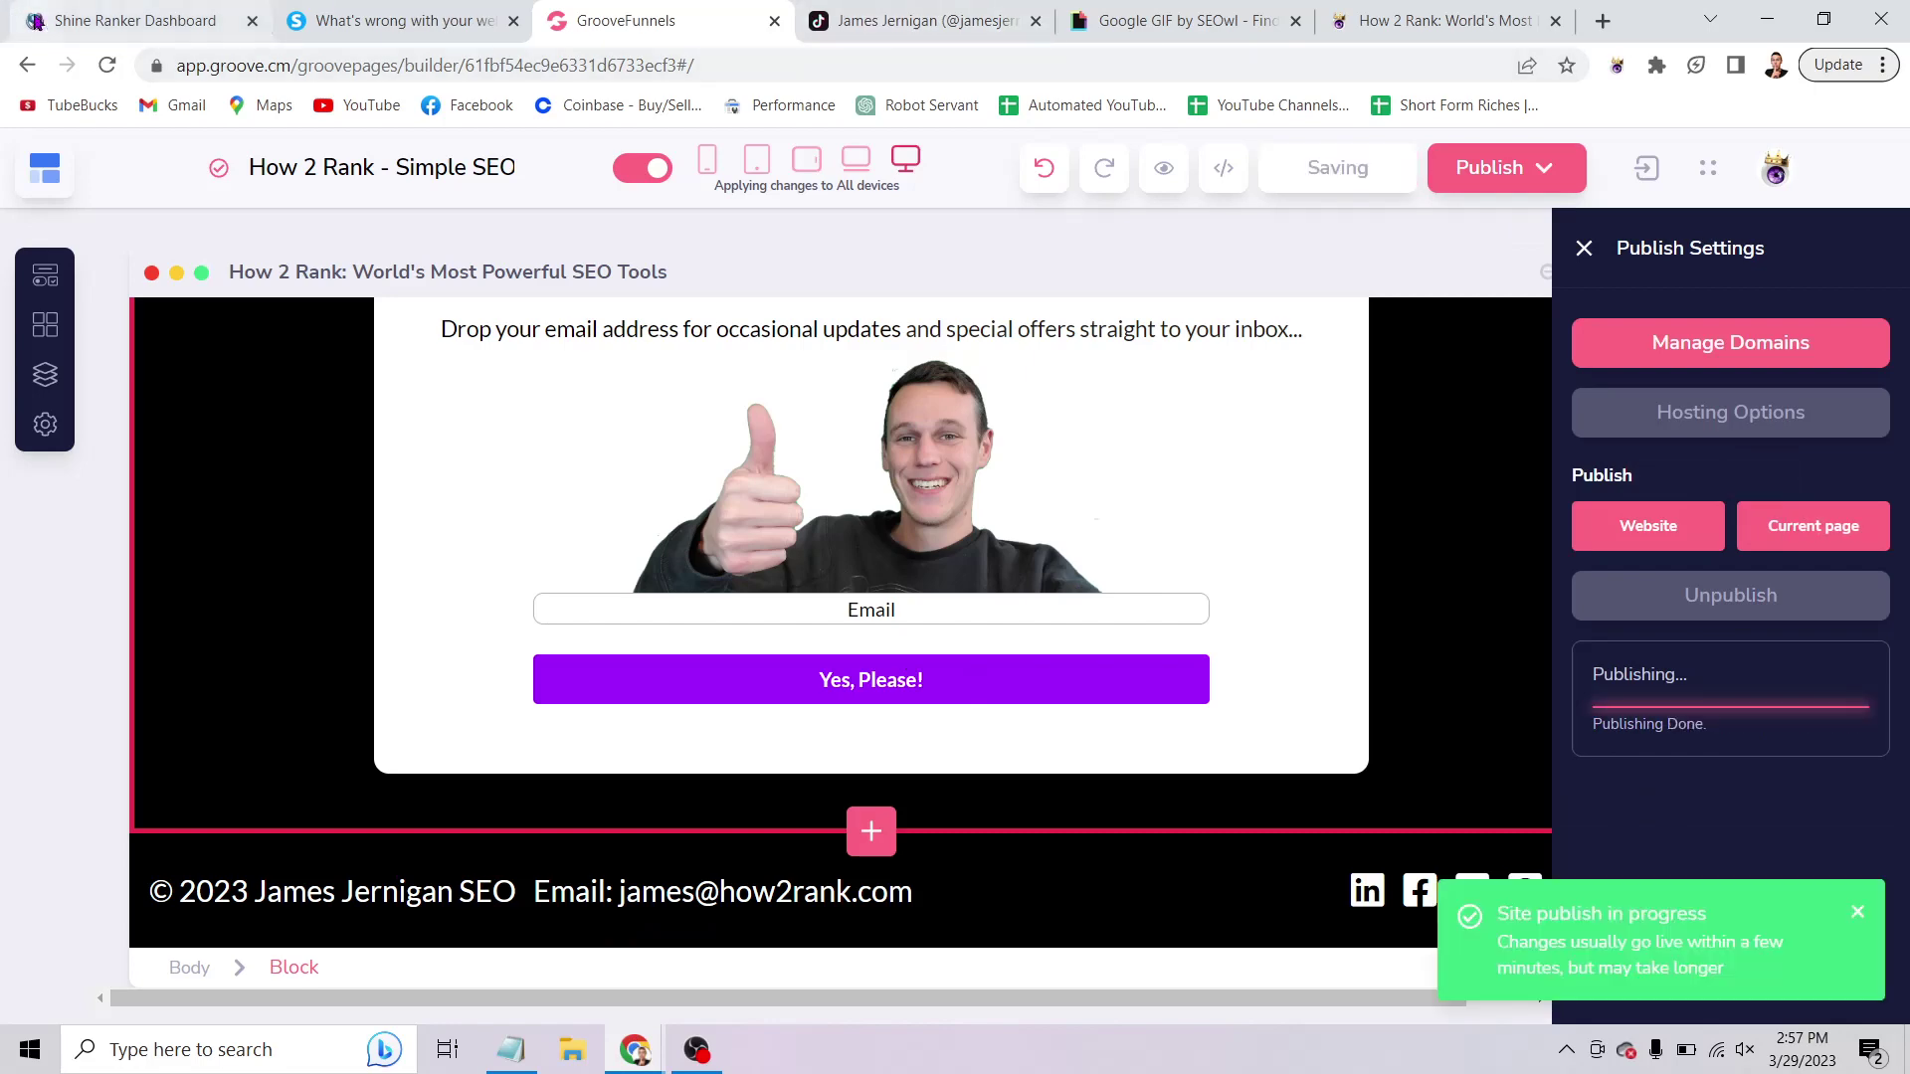
key(ctrl+1)
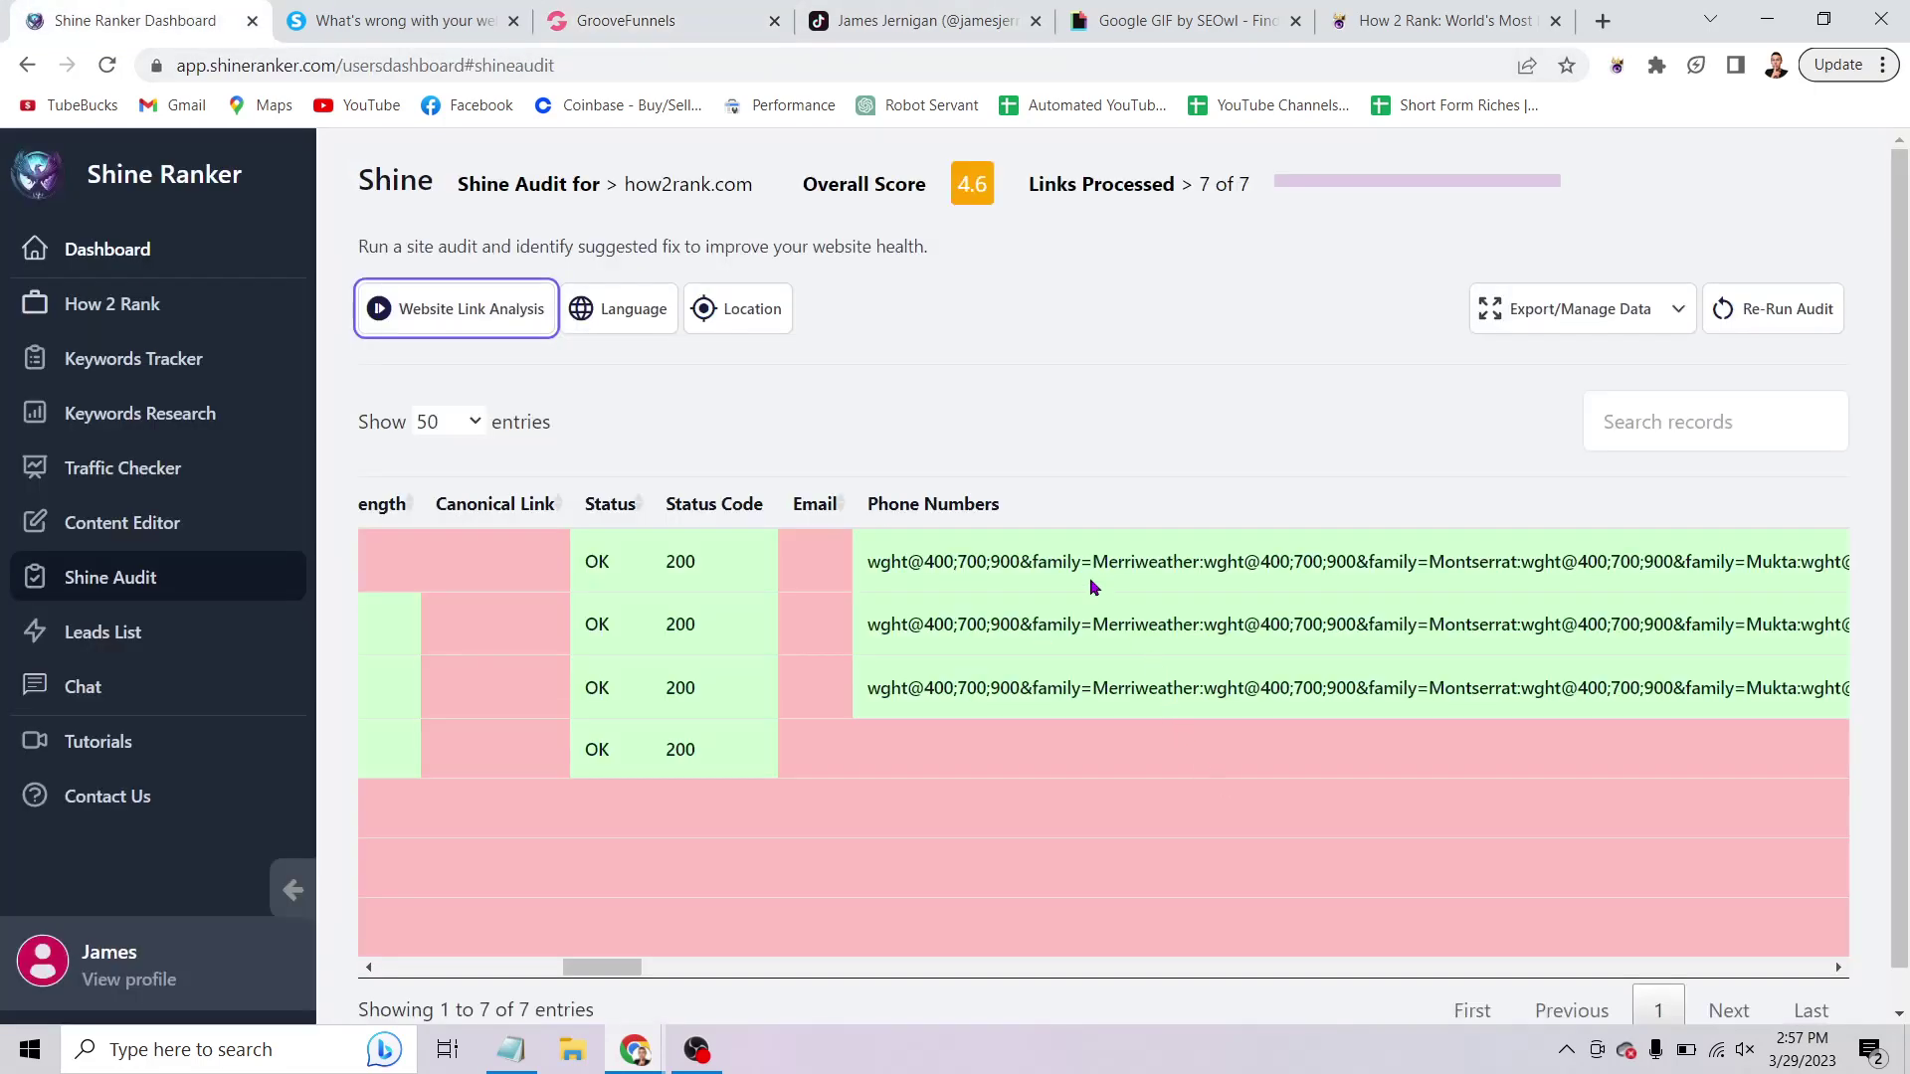
scroll(1092, 587, right, 5)
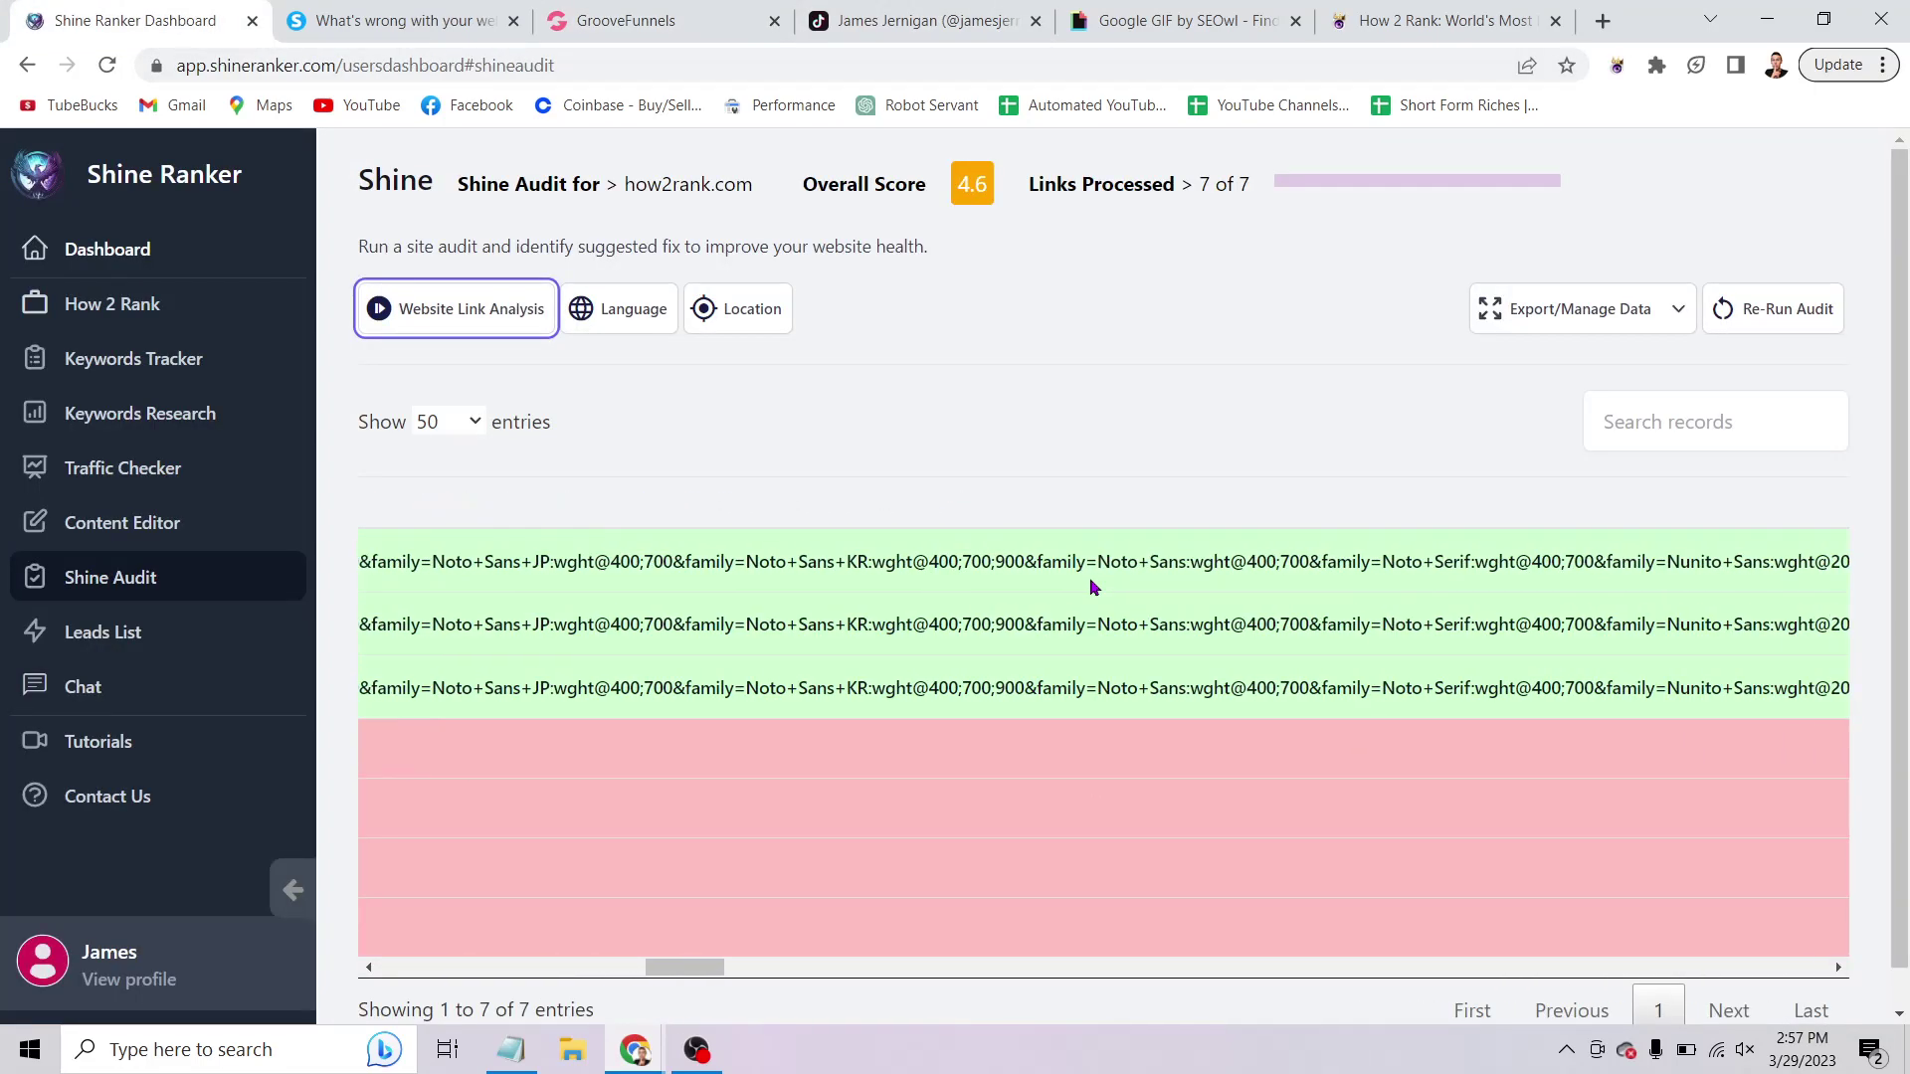
scroll(1091, 587, left, 2)
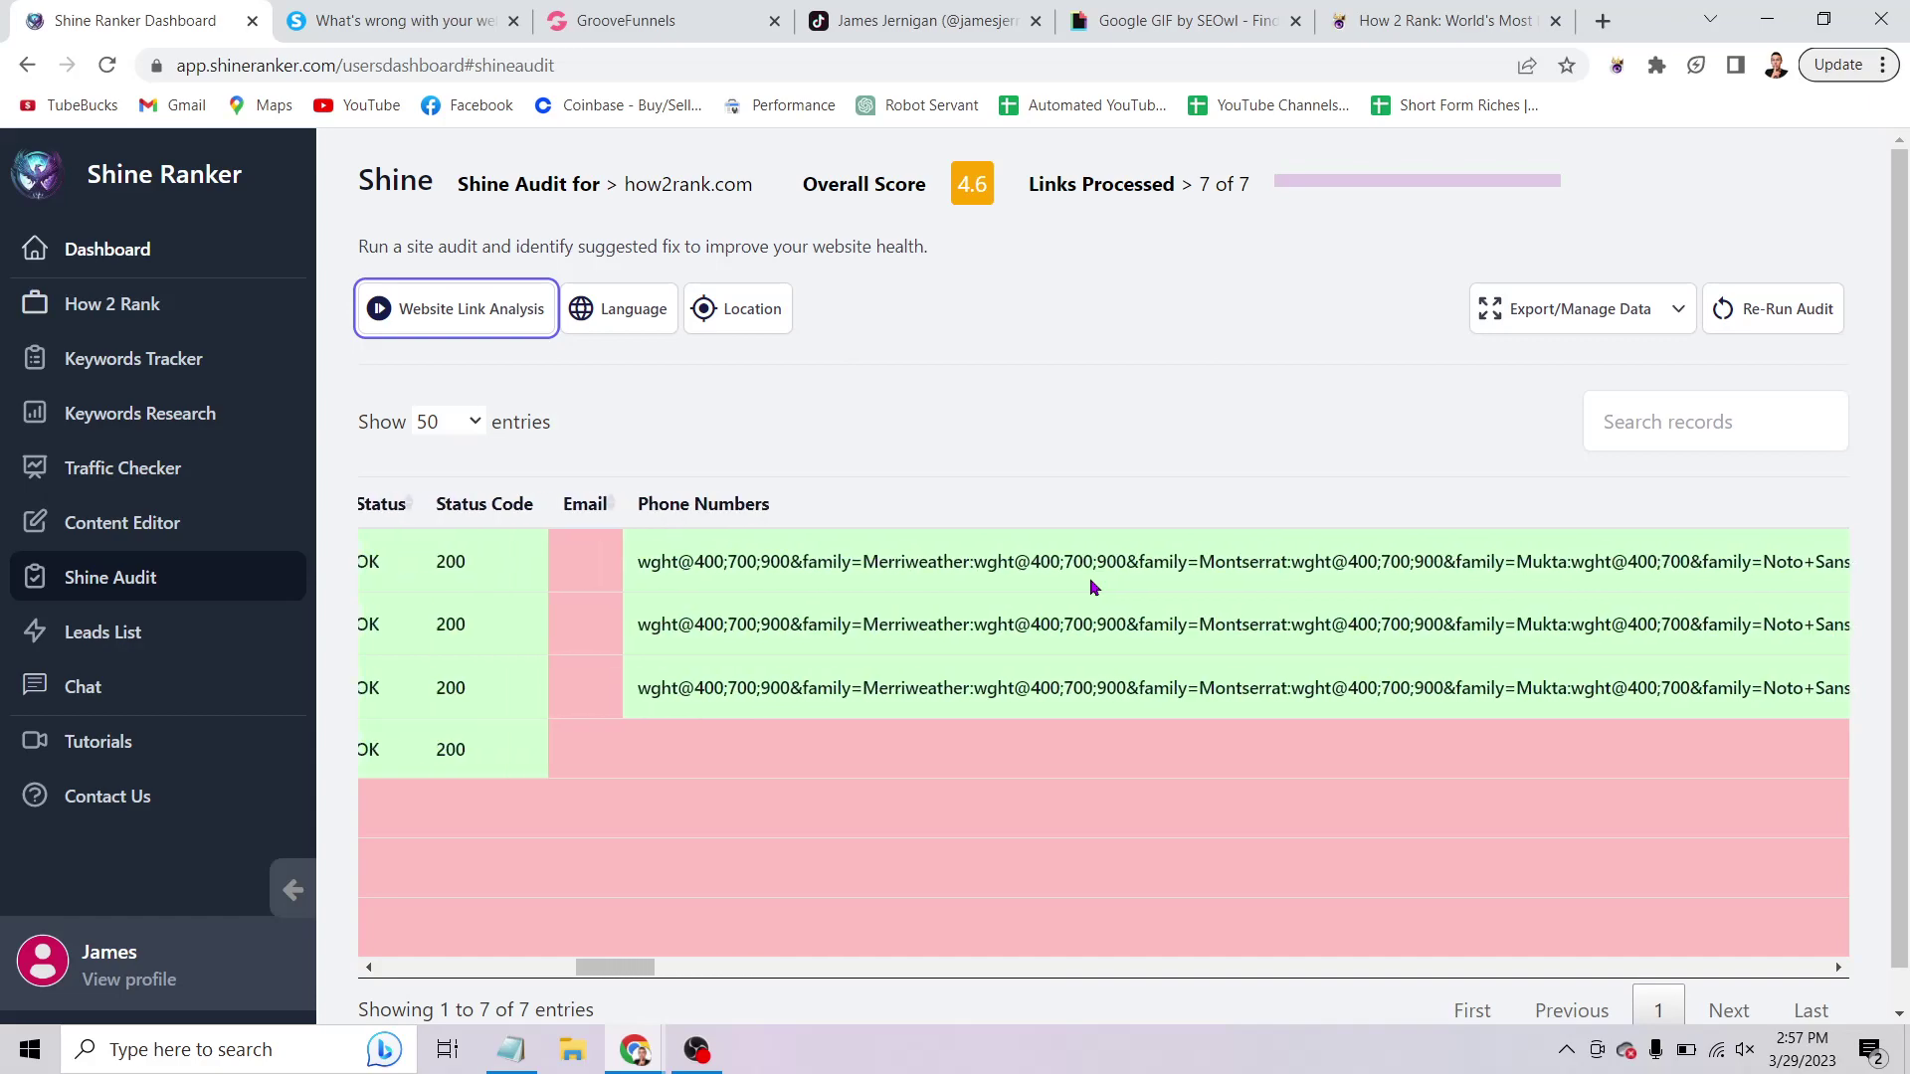
scroll(1480, 548, right, 5)
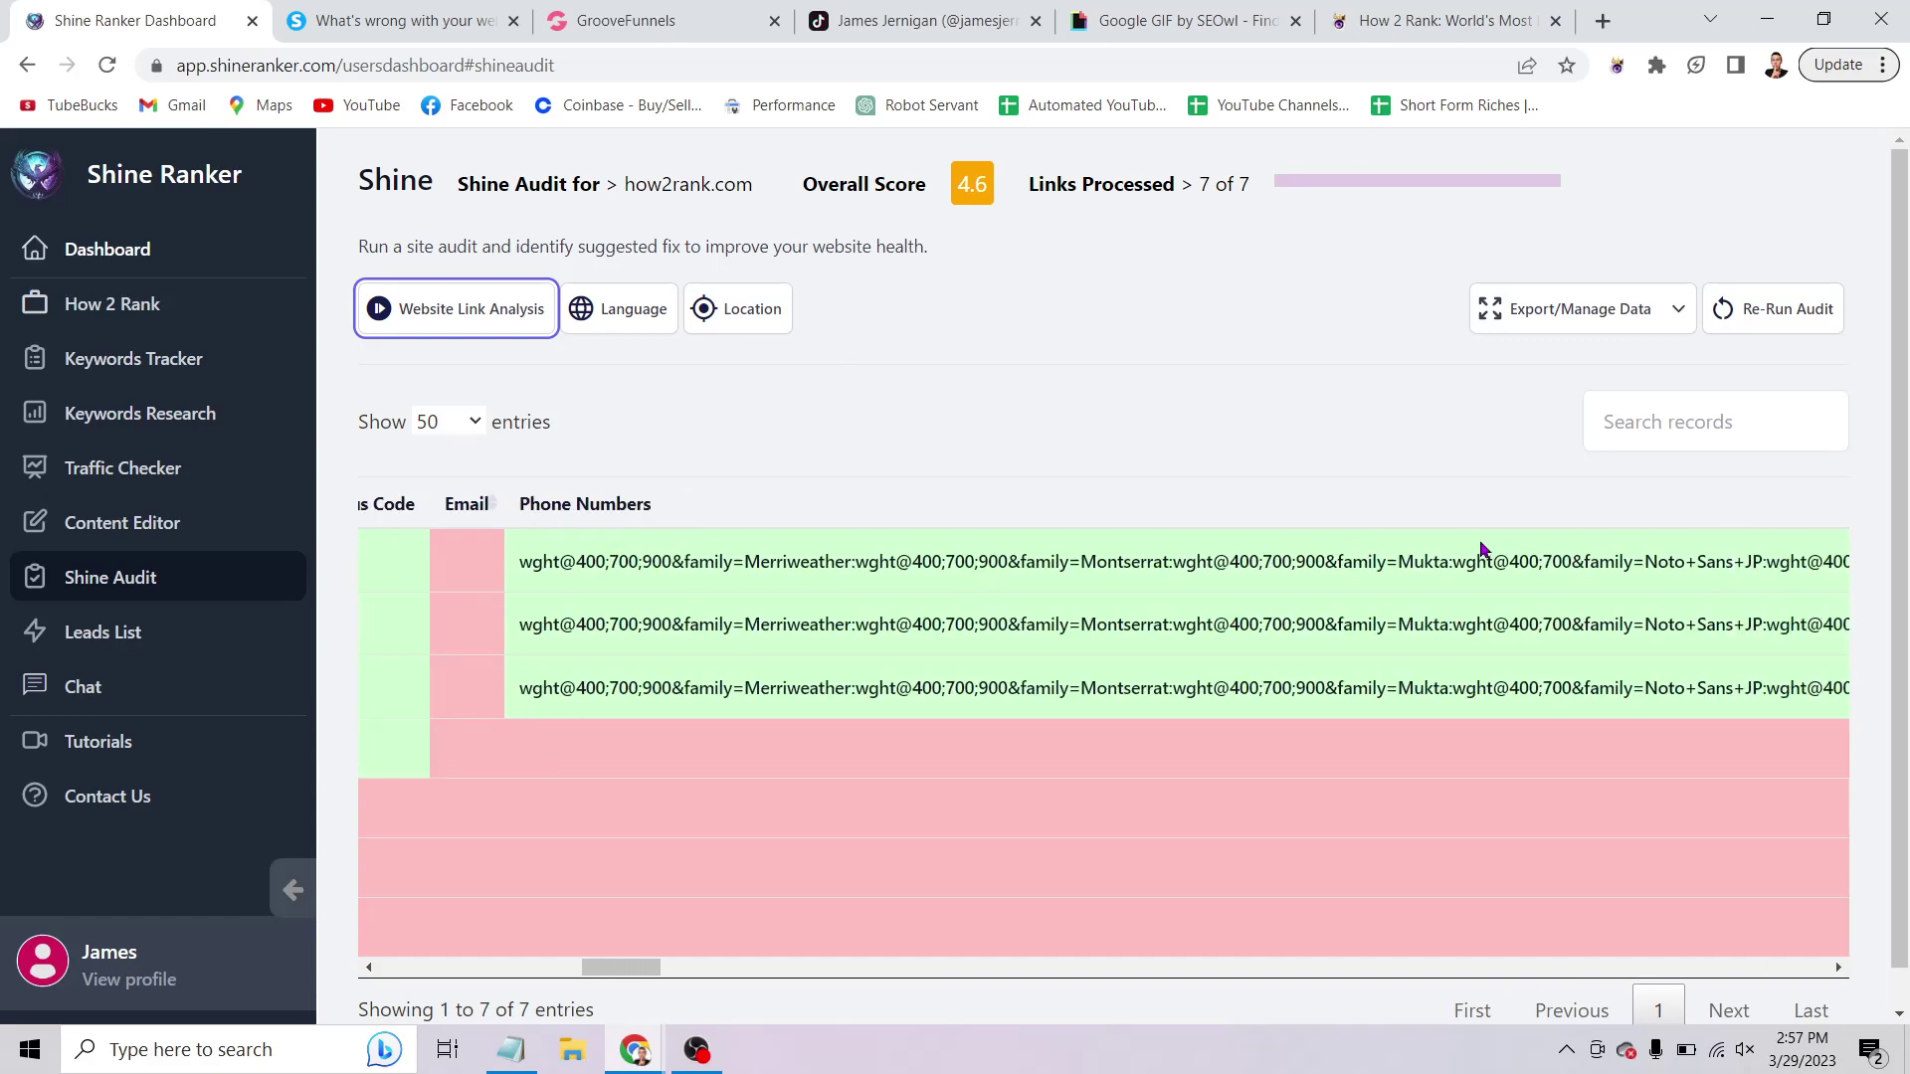
scroll(1479, 548, right, 8)
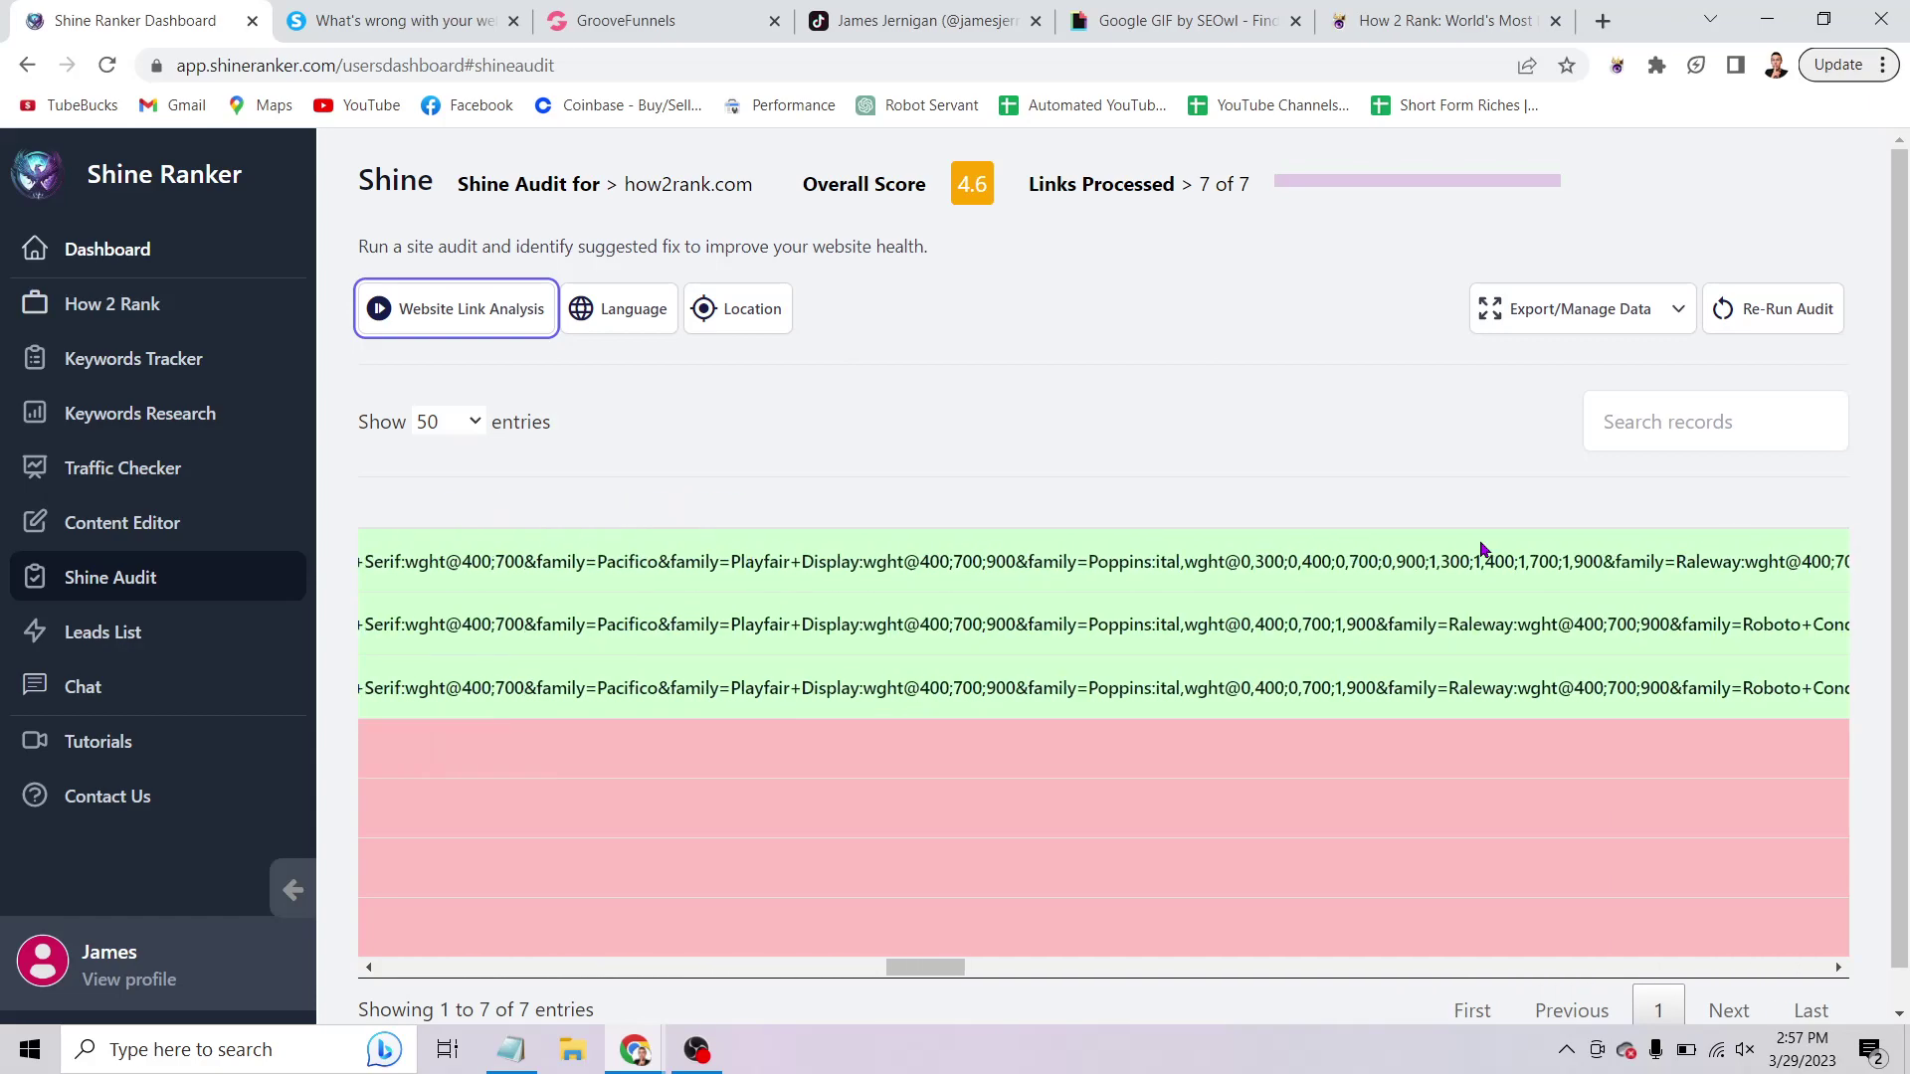
scroll(1483, 550, right, 5)
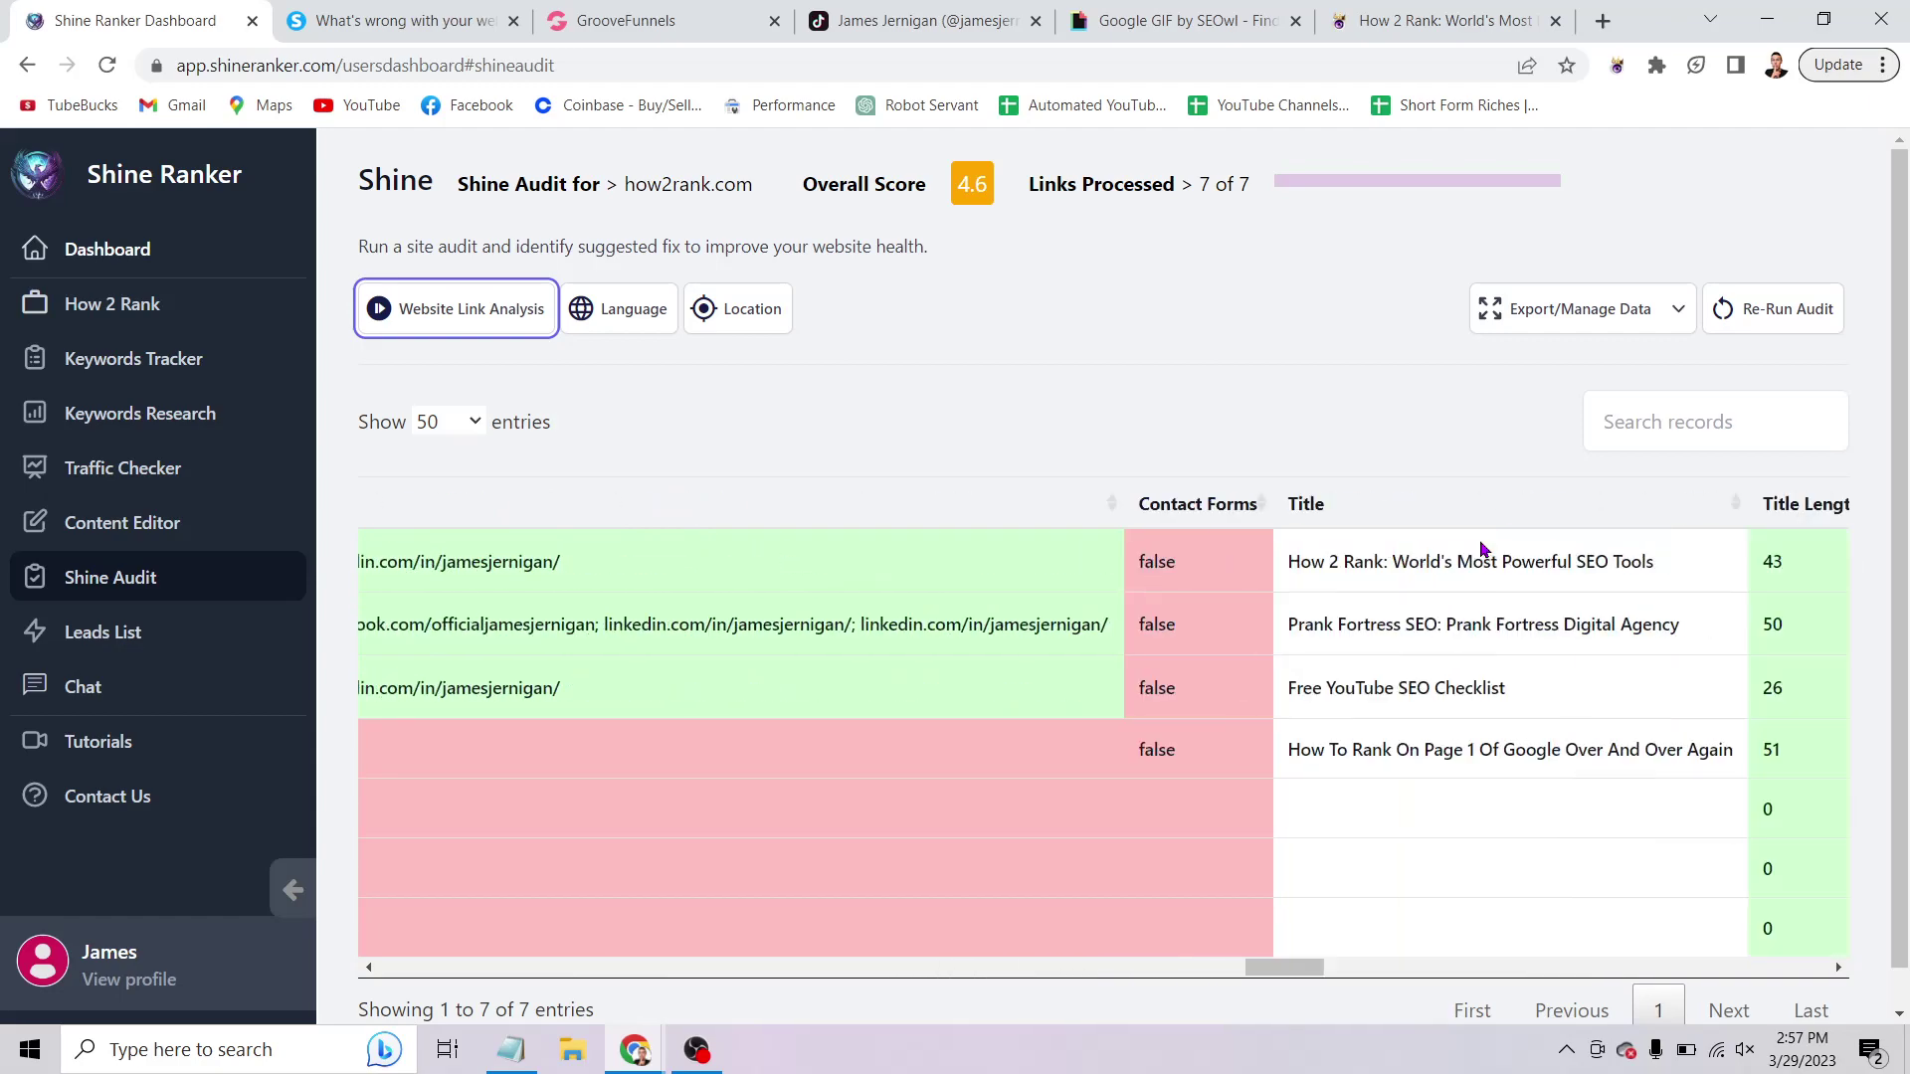
scroll(1483, 549, left, 8)
scroll(1482, 549, left, 1)
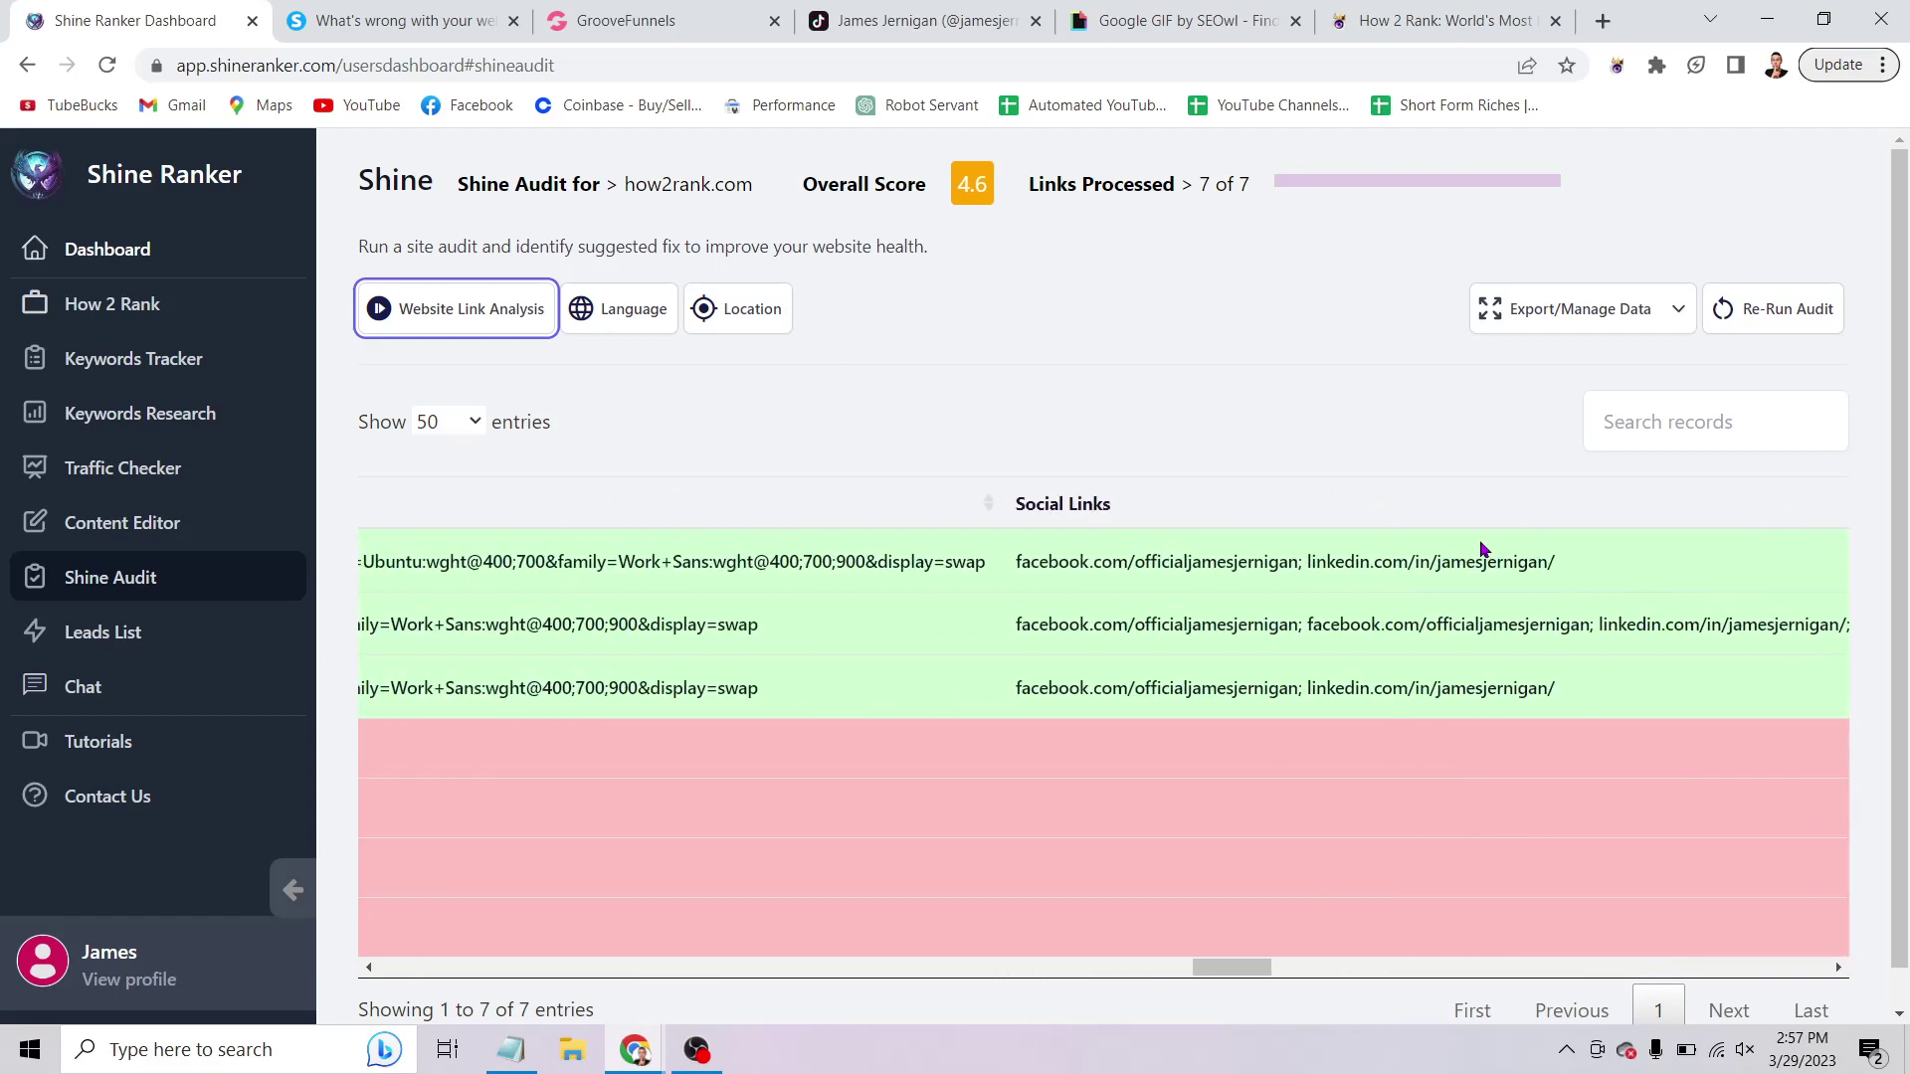
scroll(1482, 549, right, 3)
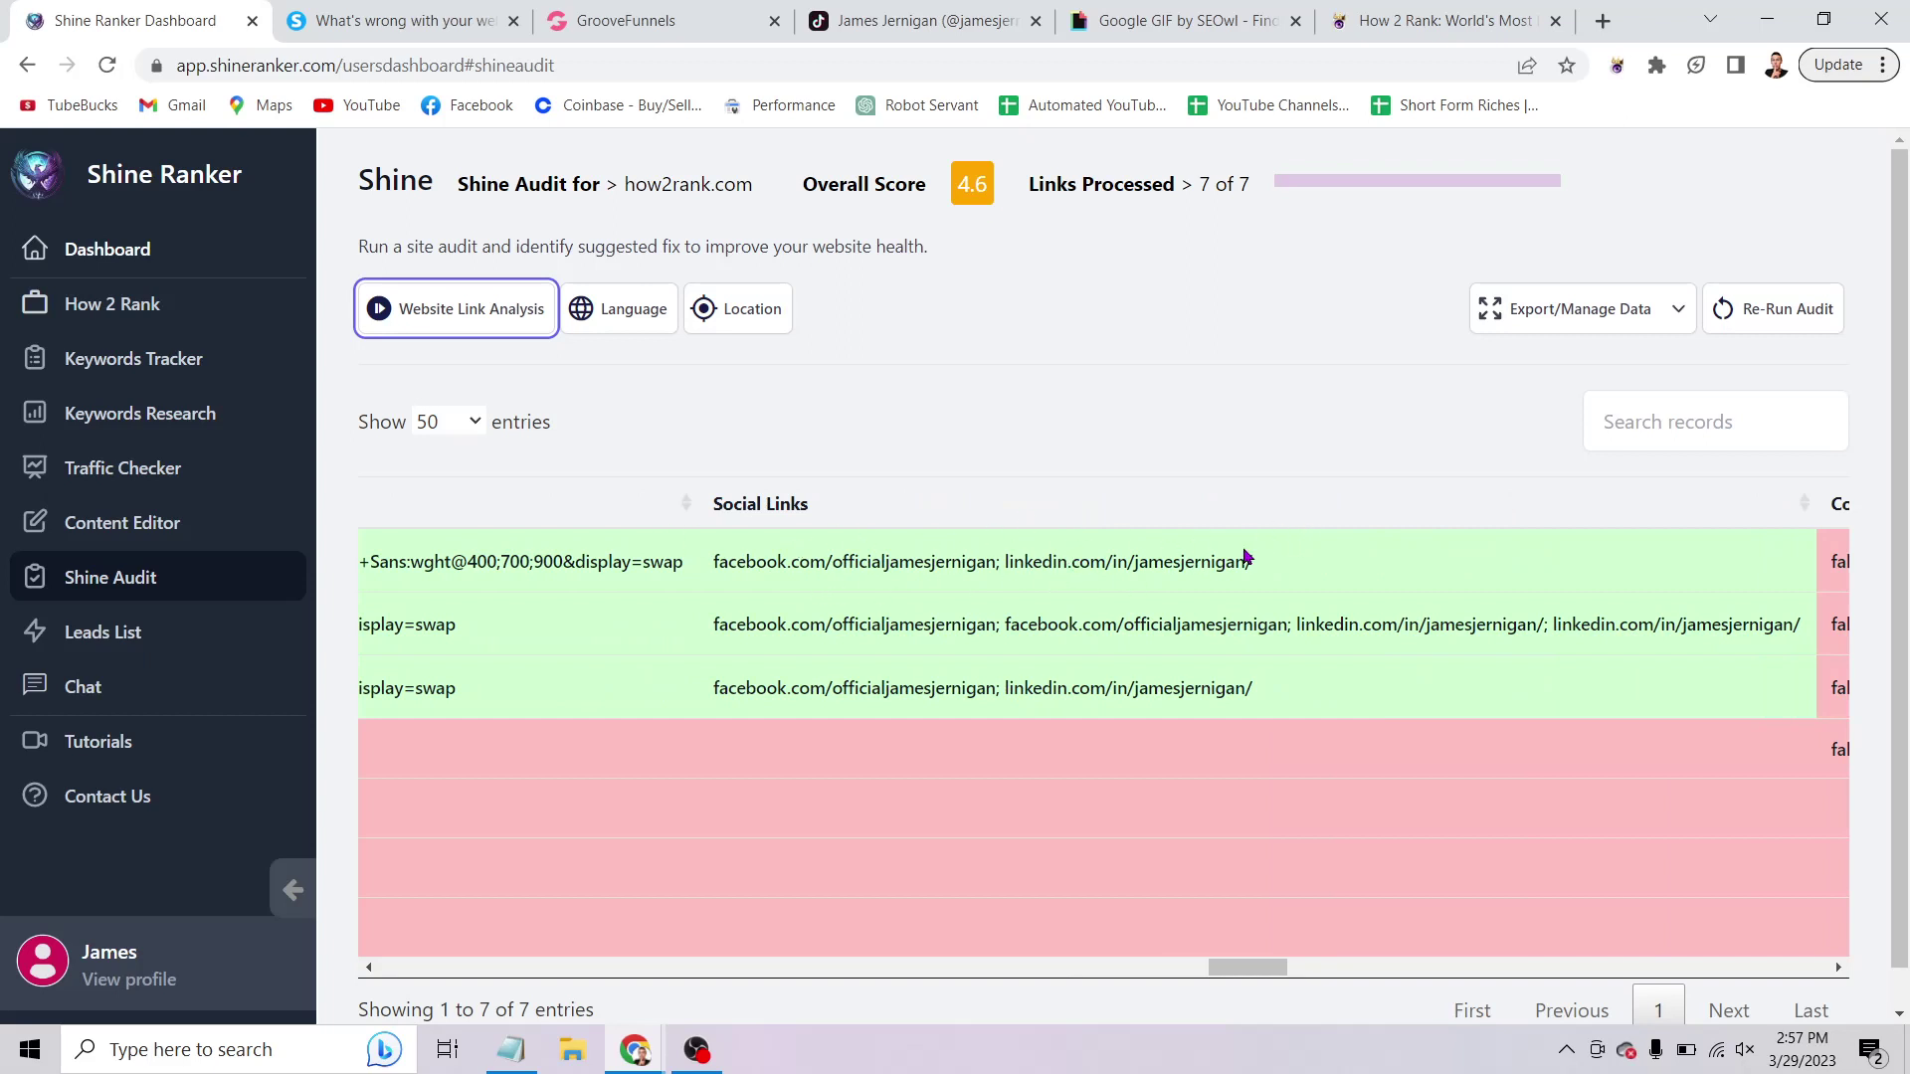
Close GrooveFunnels' Publish Settings panel to view the updated footer, then go back to Shine Ranker.
click(607, 20)
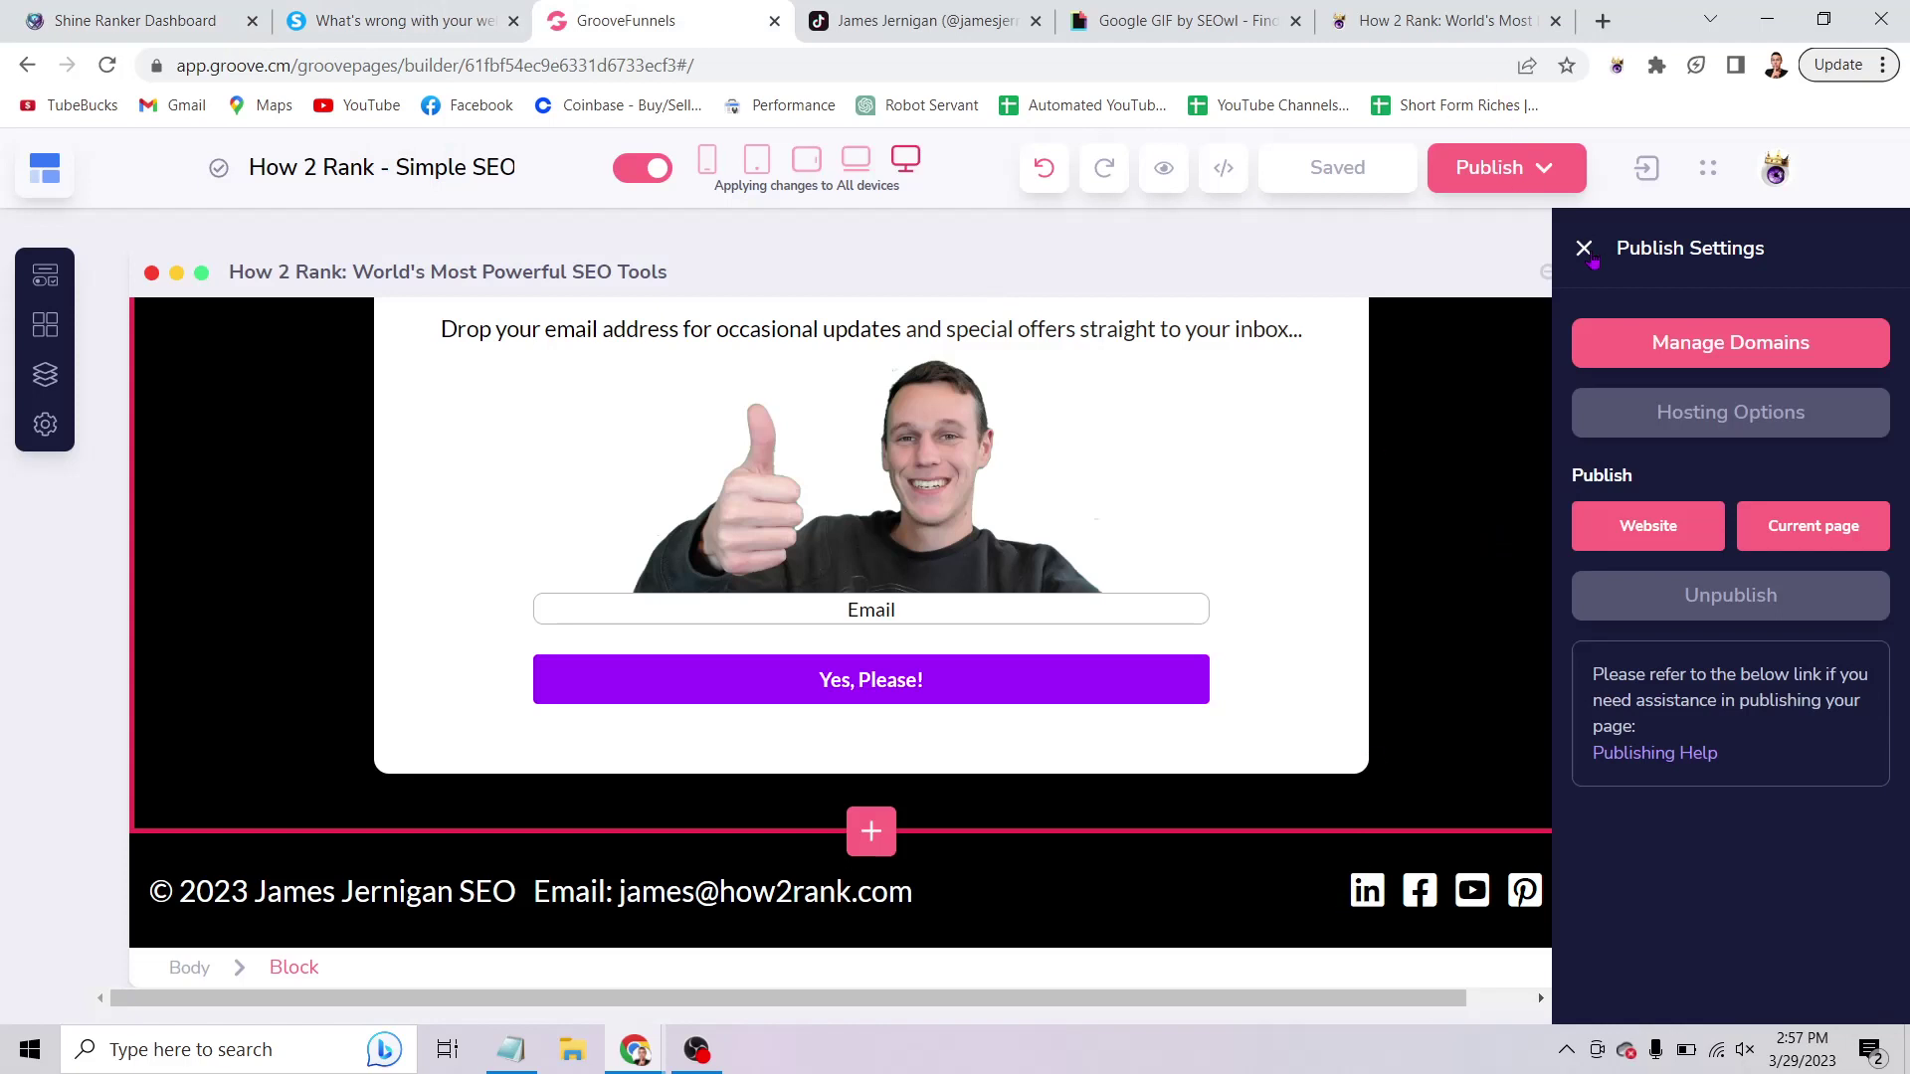
click(1585, 249)
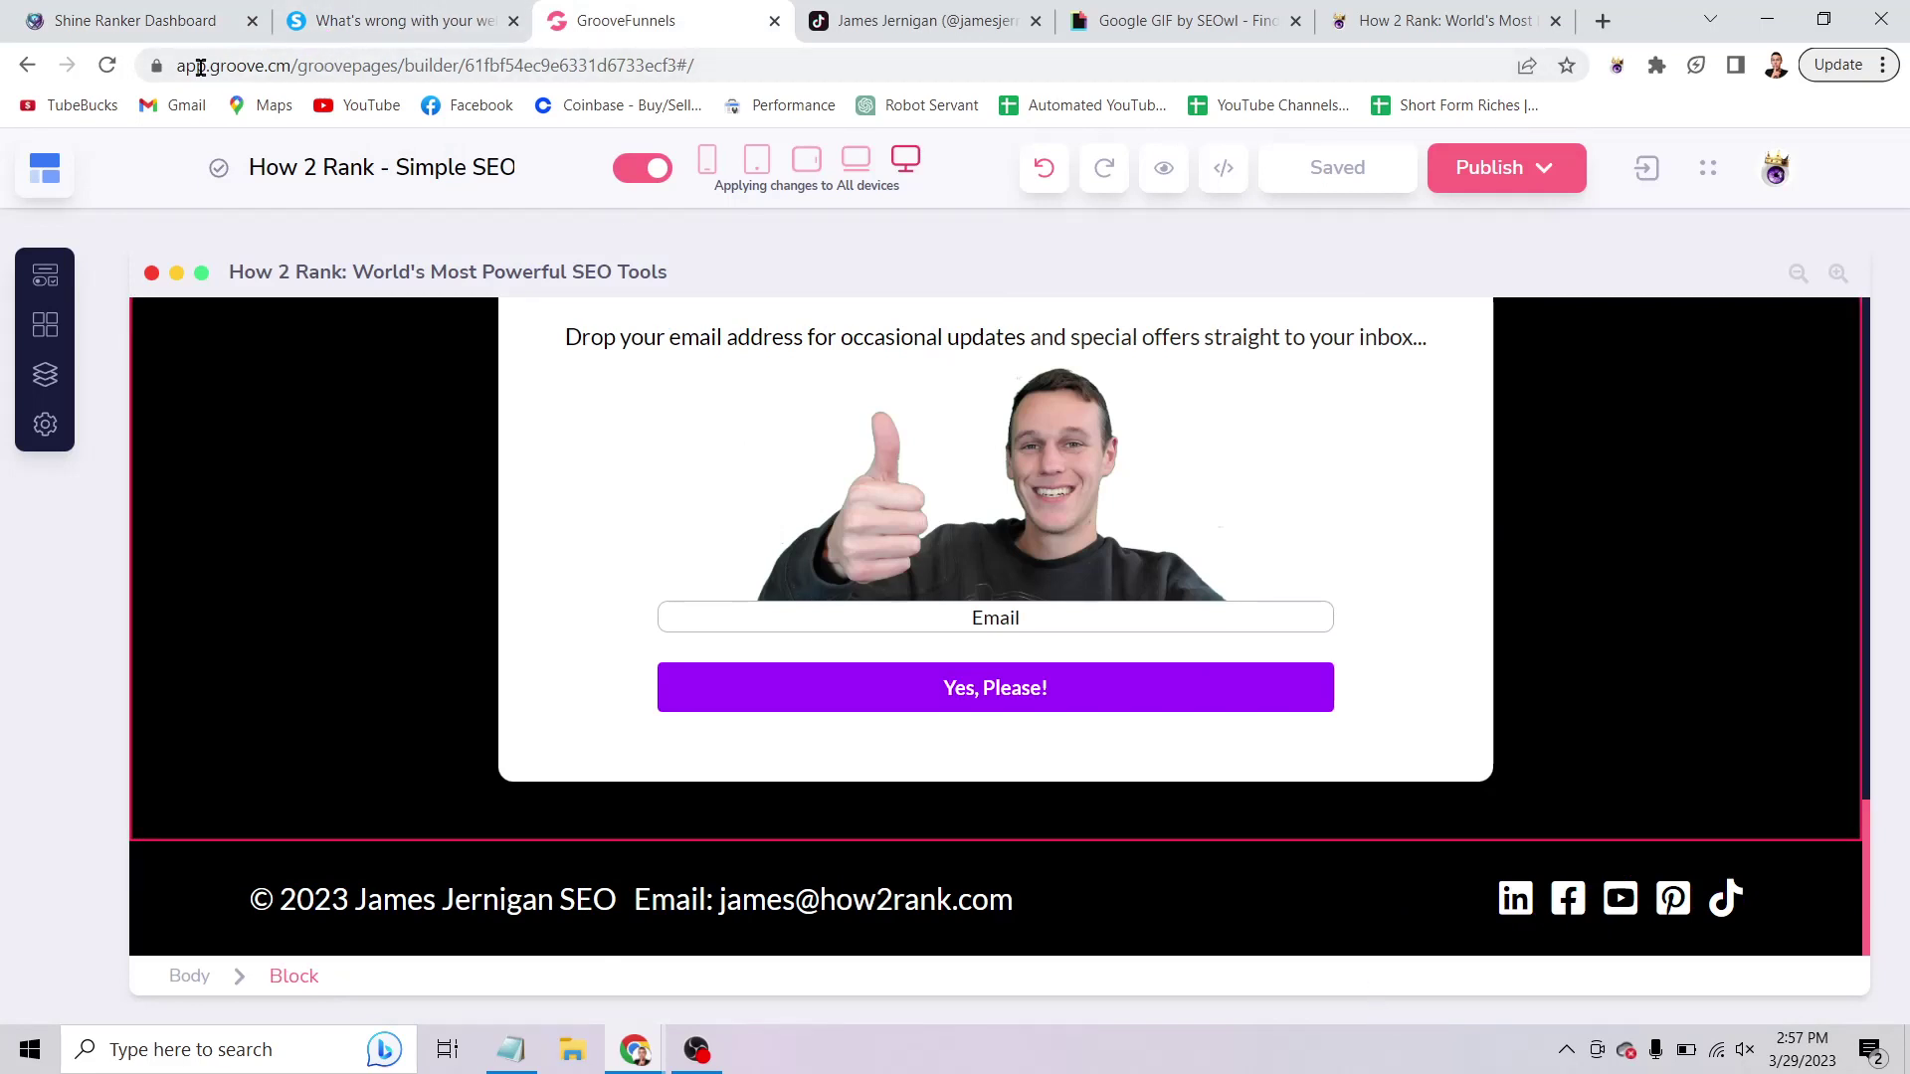
click(149, 22)
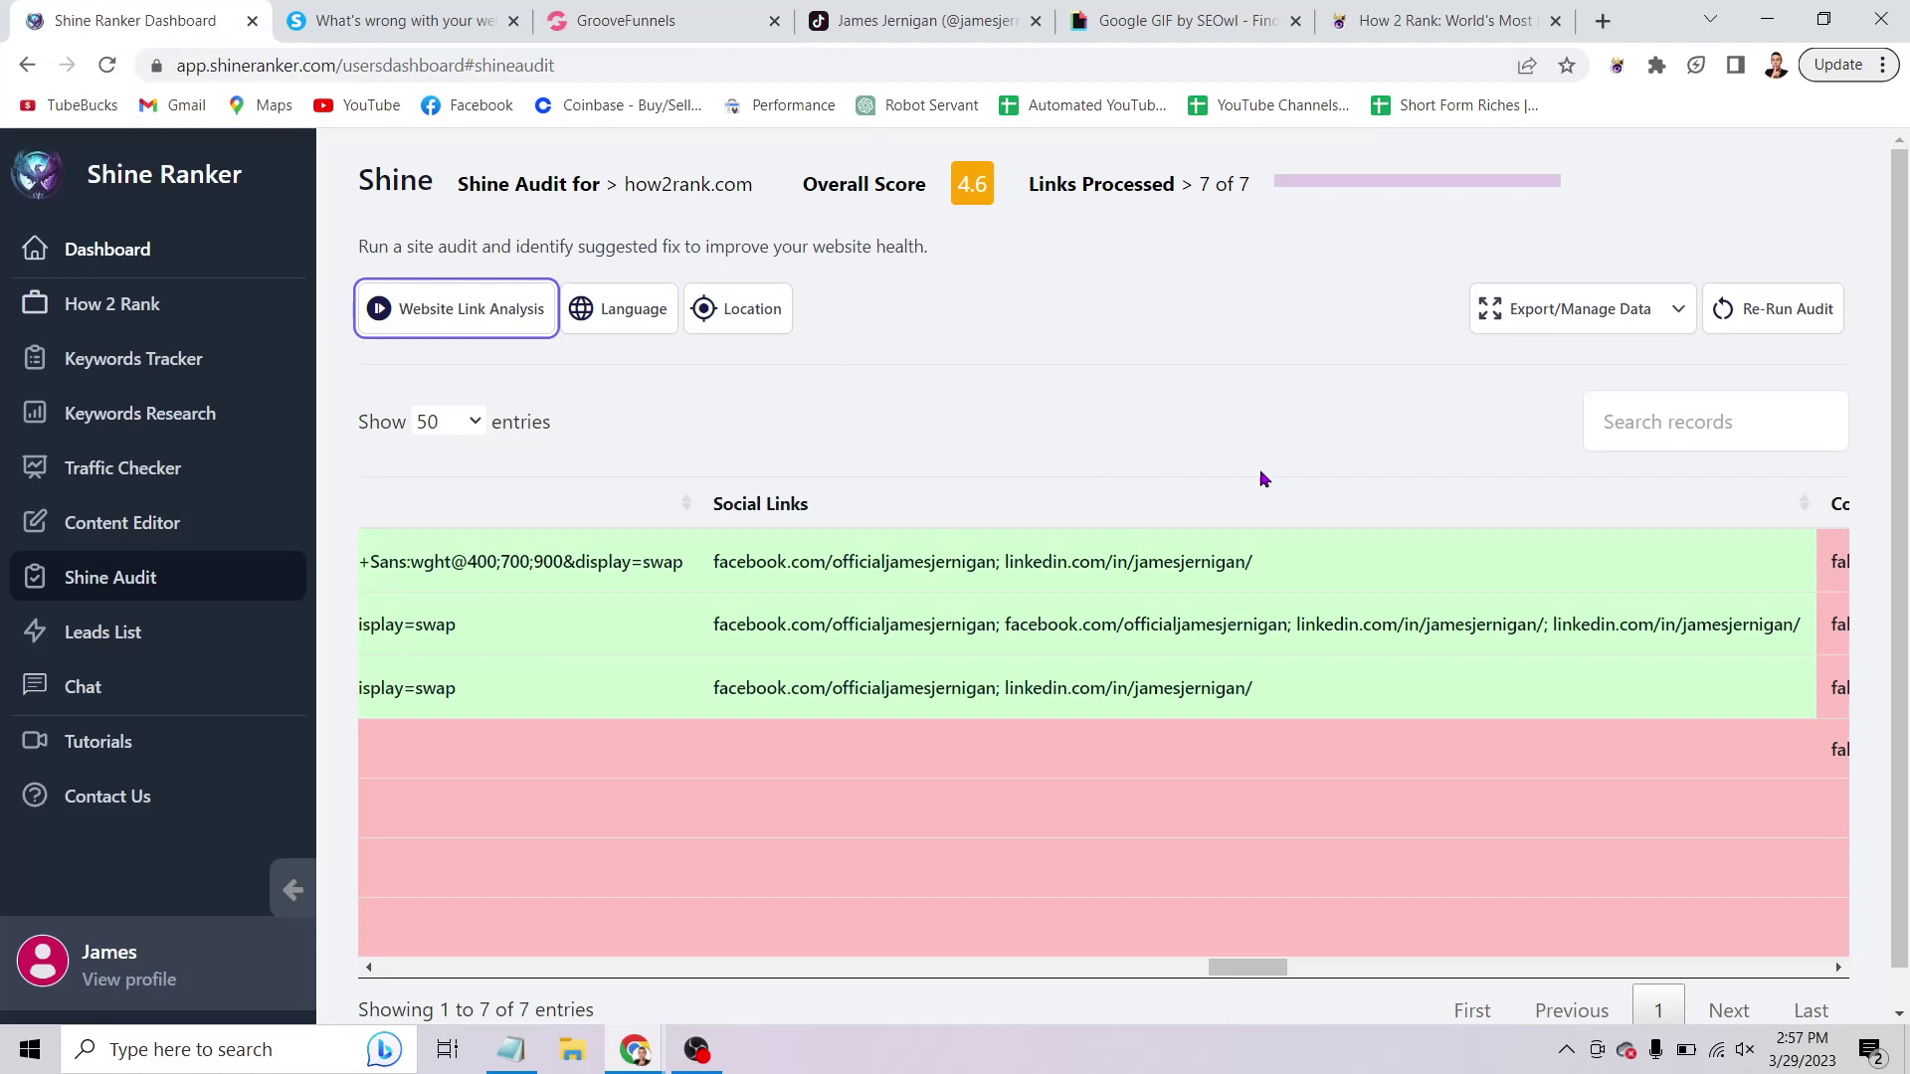
Read the Contact Forms, Title, Title Length and Word Count columns for all 7 audited links.
scroll(1399, 543, right, 3)
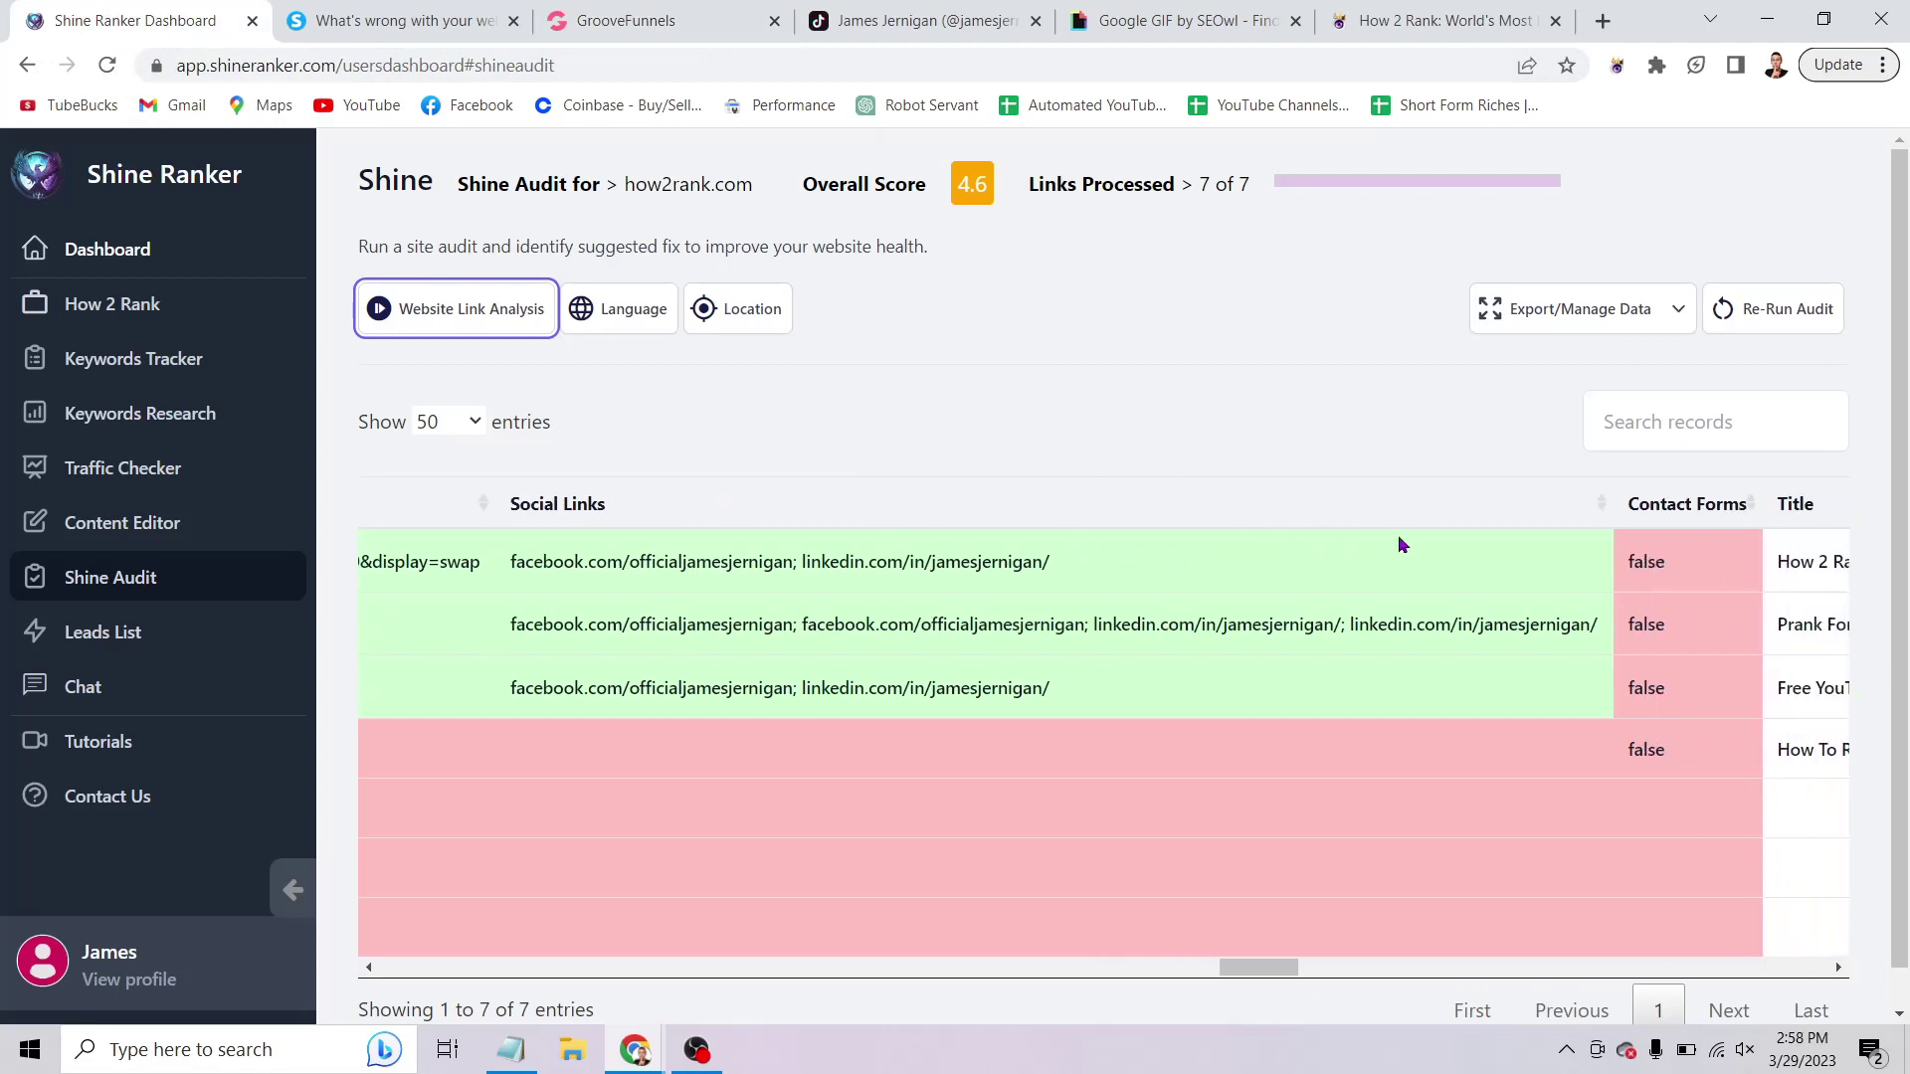
scroll(1399, 544, right, 2)
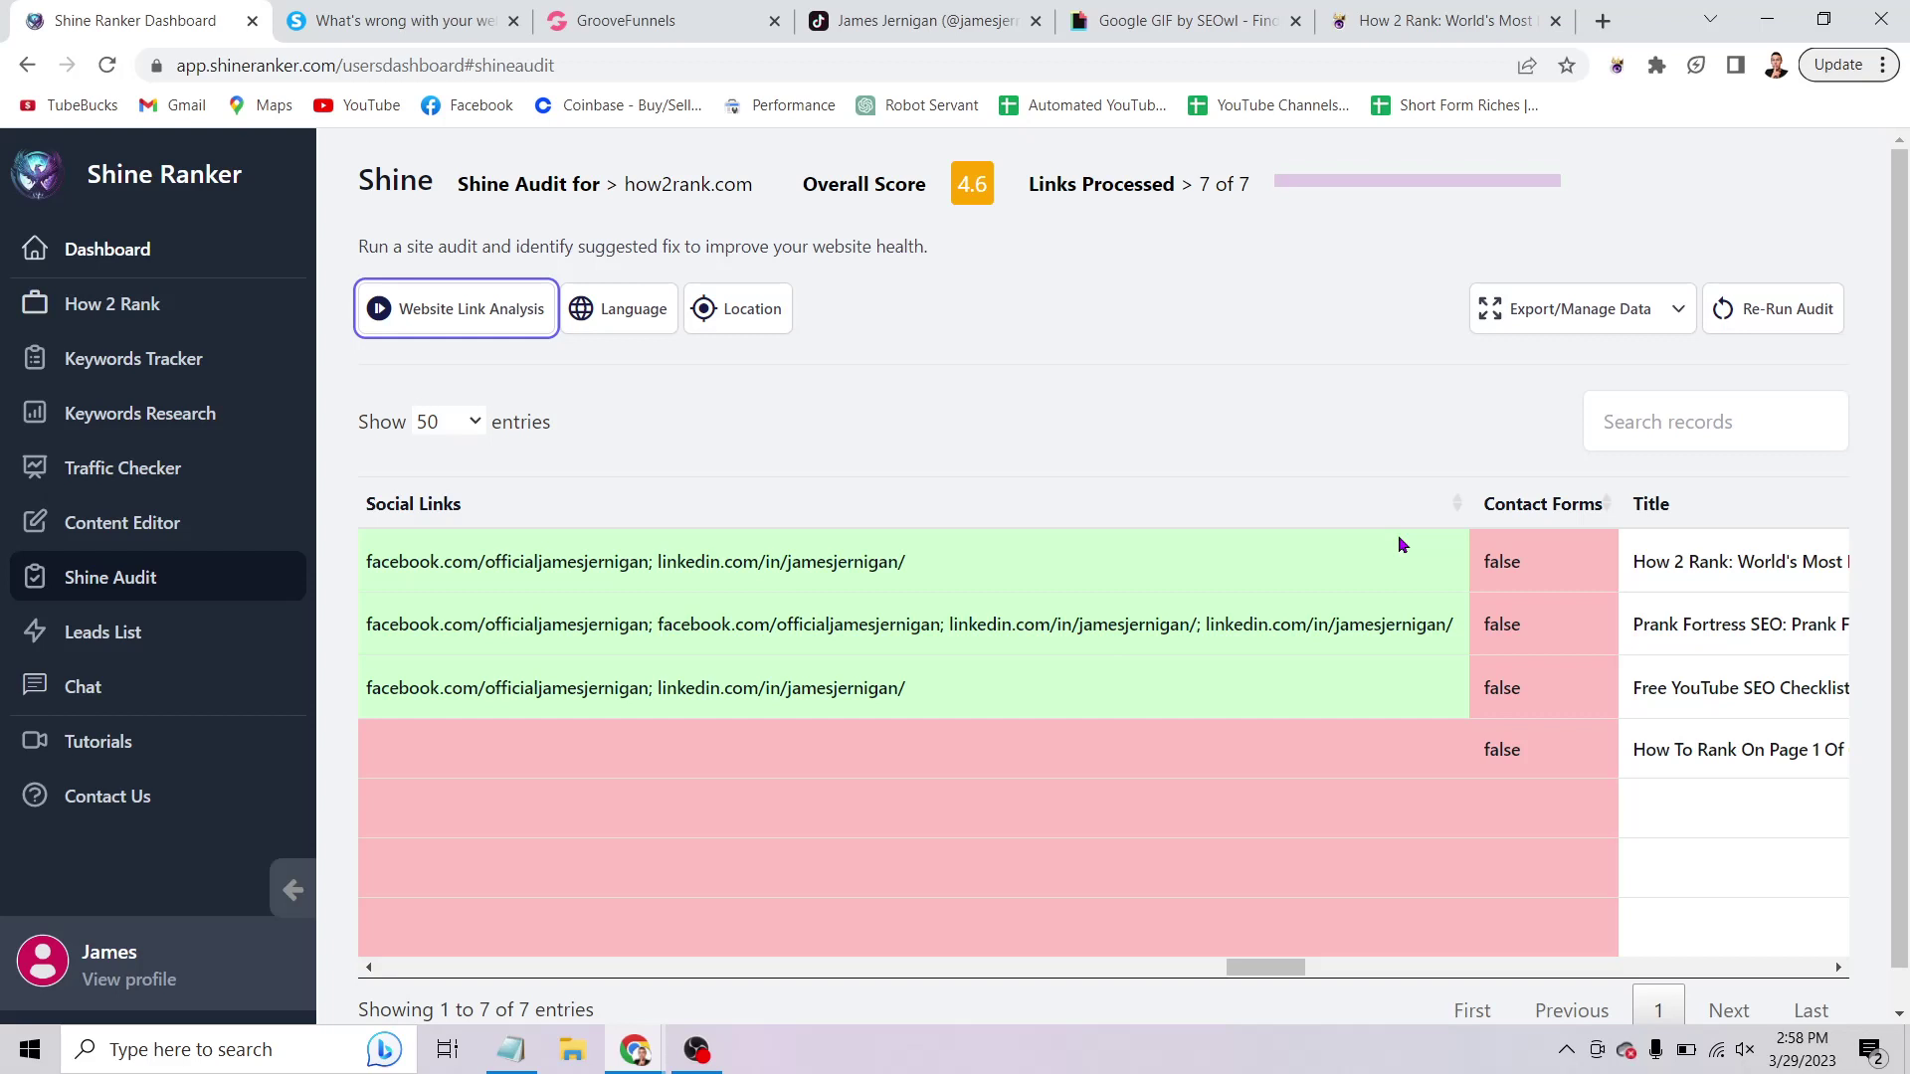
scroll(1399, 544, right, 2)
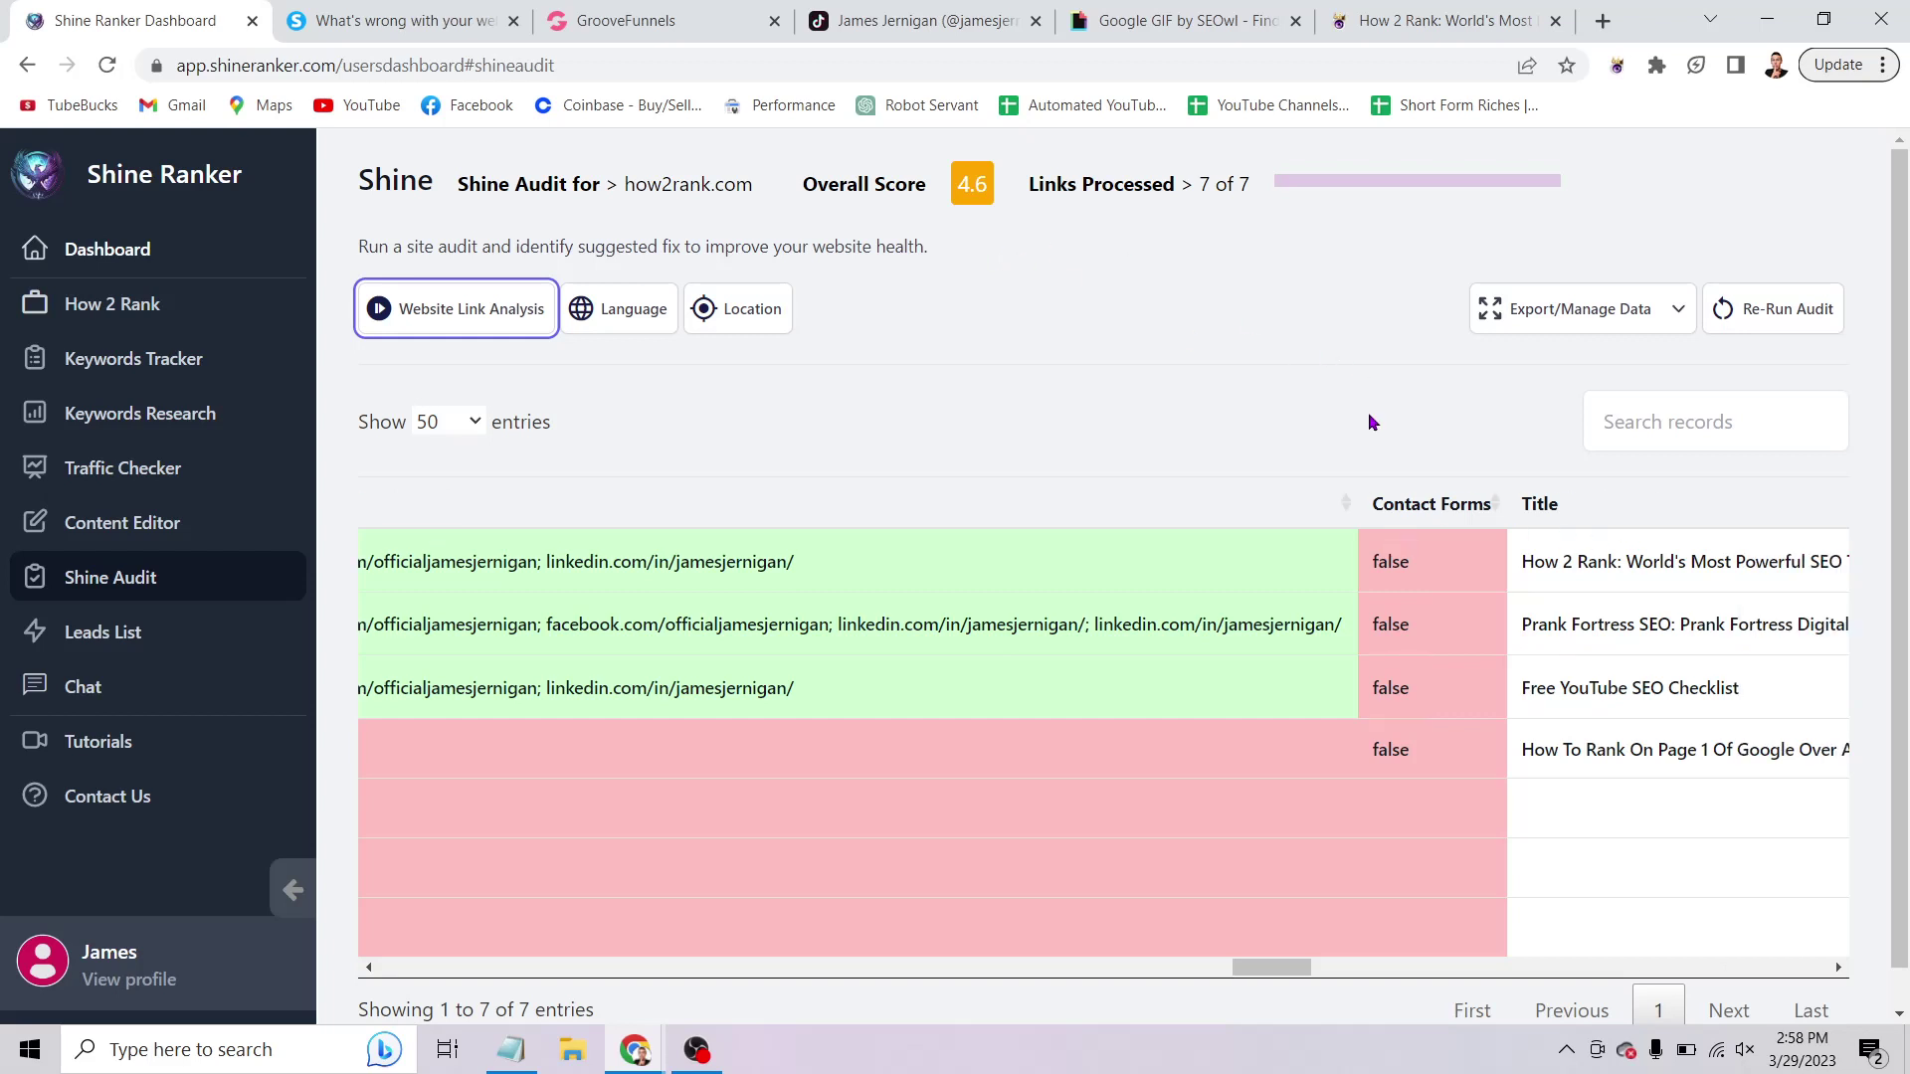
scroll(1007, 545, right, 6)
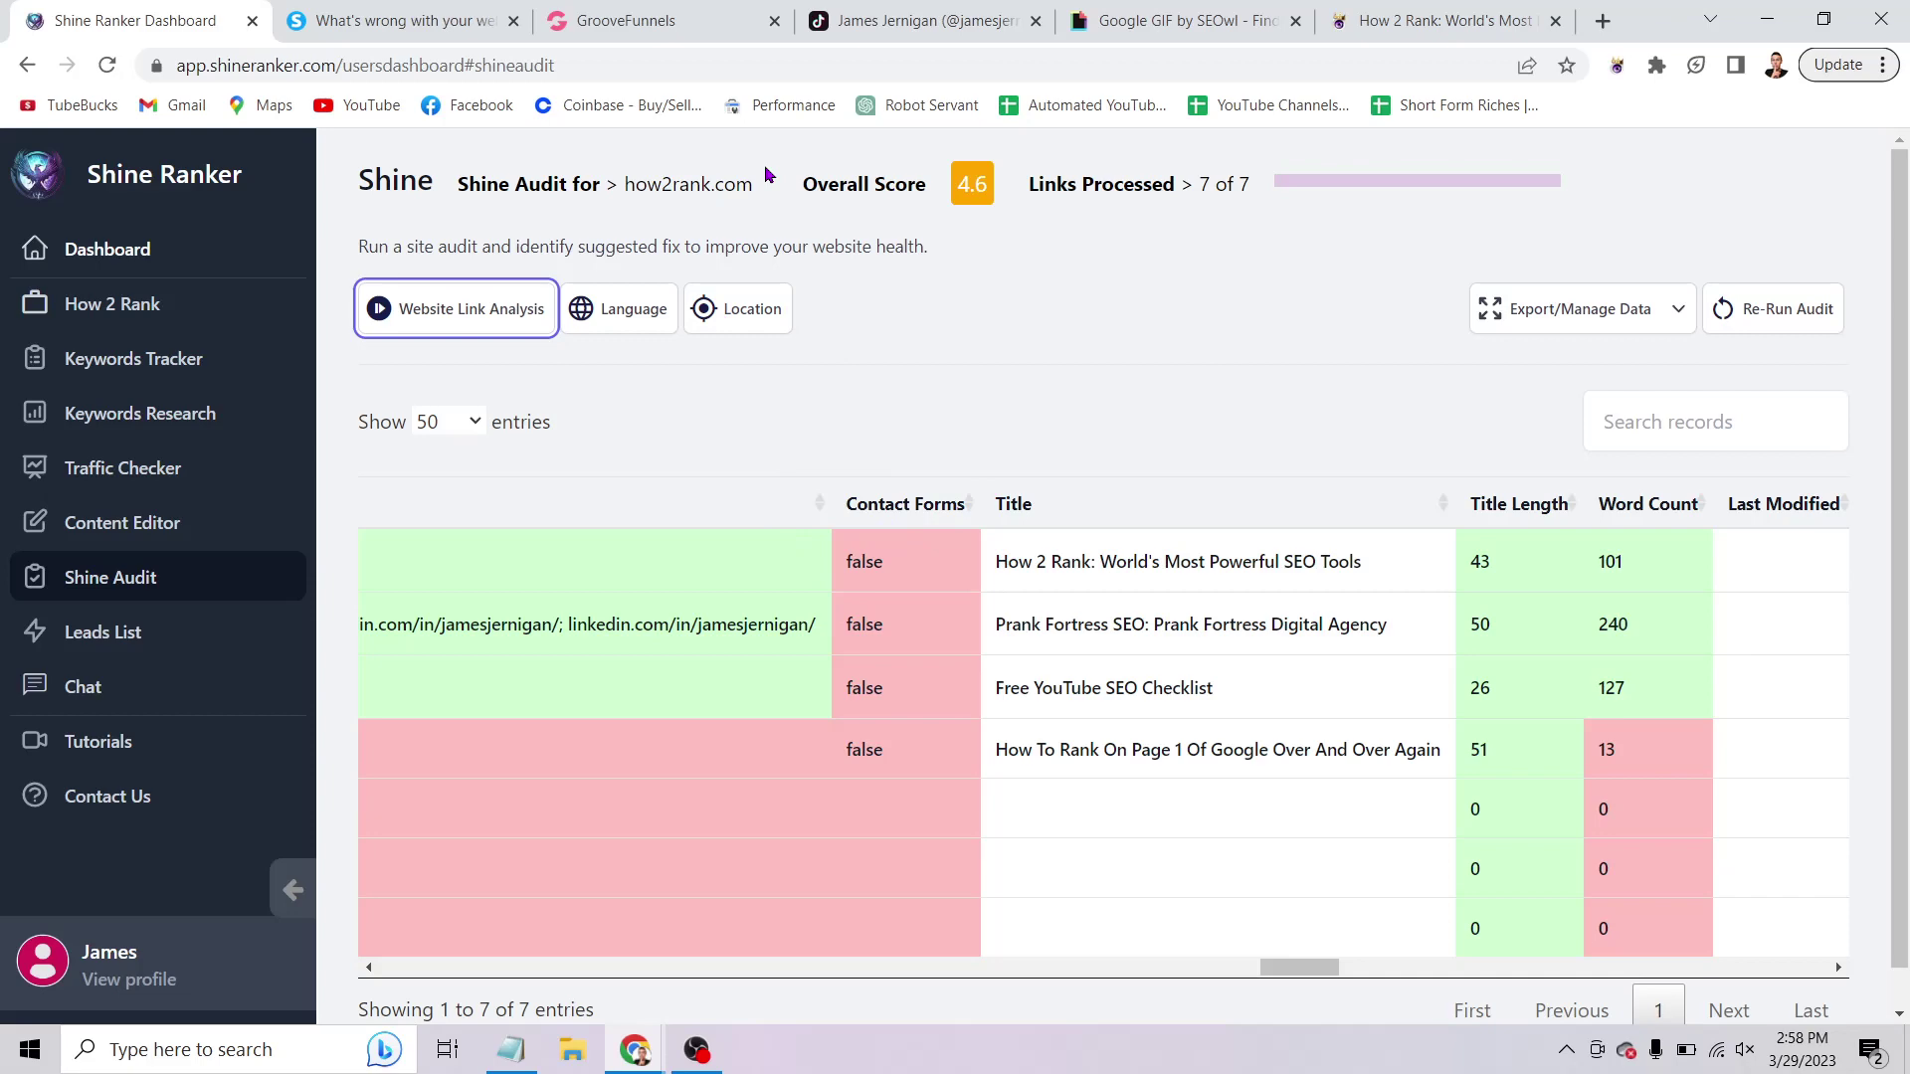
click(766, 36)
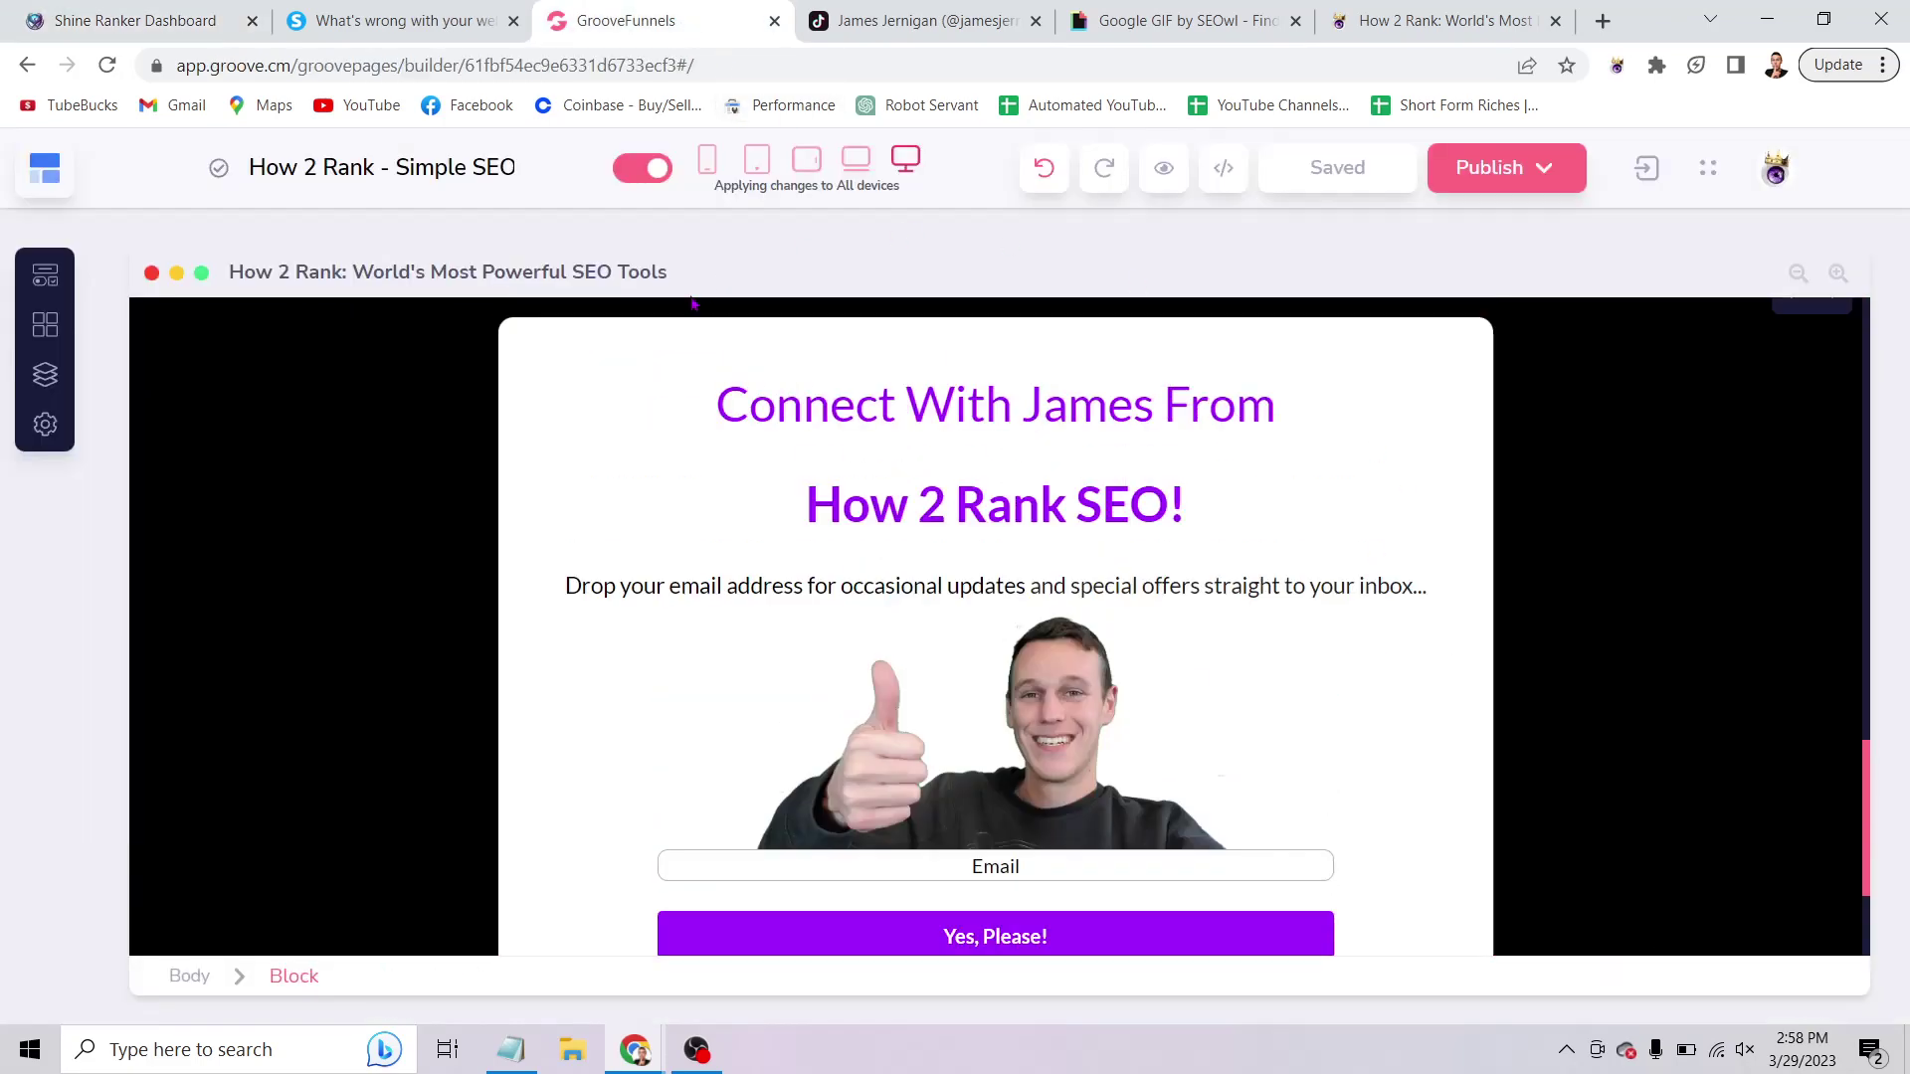
Scroll the How 2 Rank page's headings and email signup form, comparing against the audit.
scroll(609, 366, down, 3)
scroll(1548, 686, up, 5)
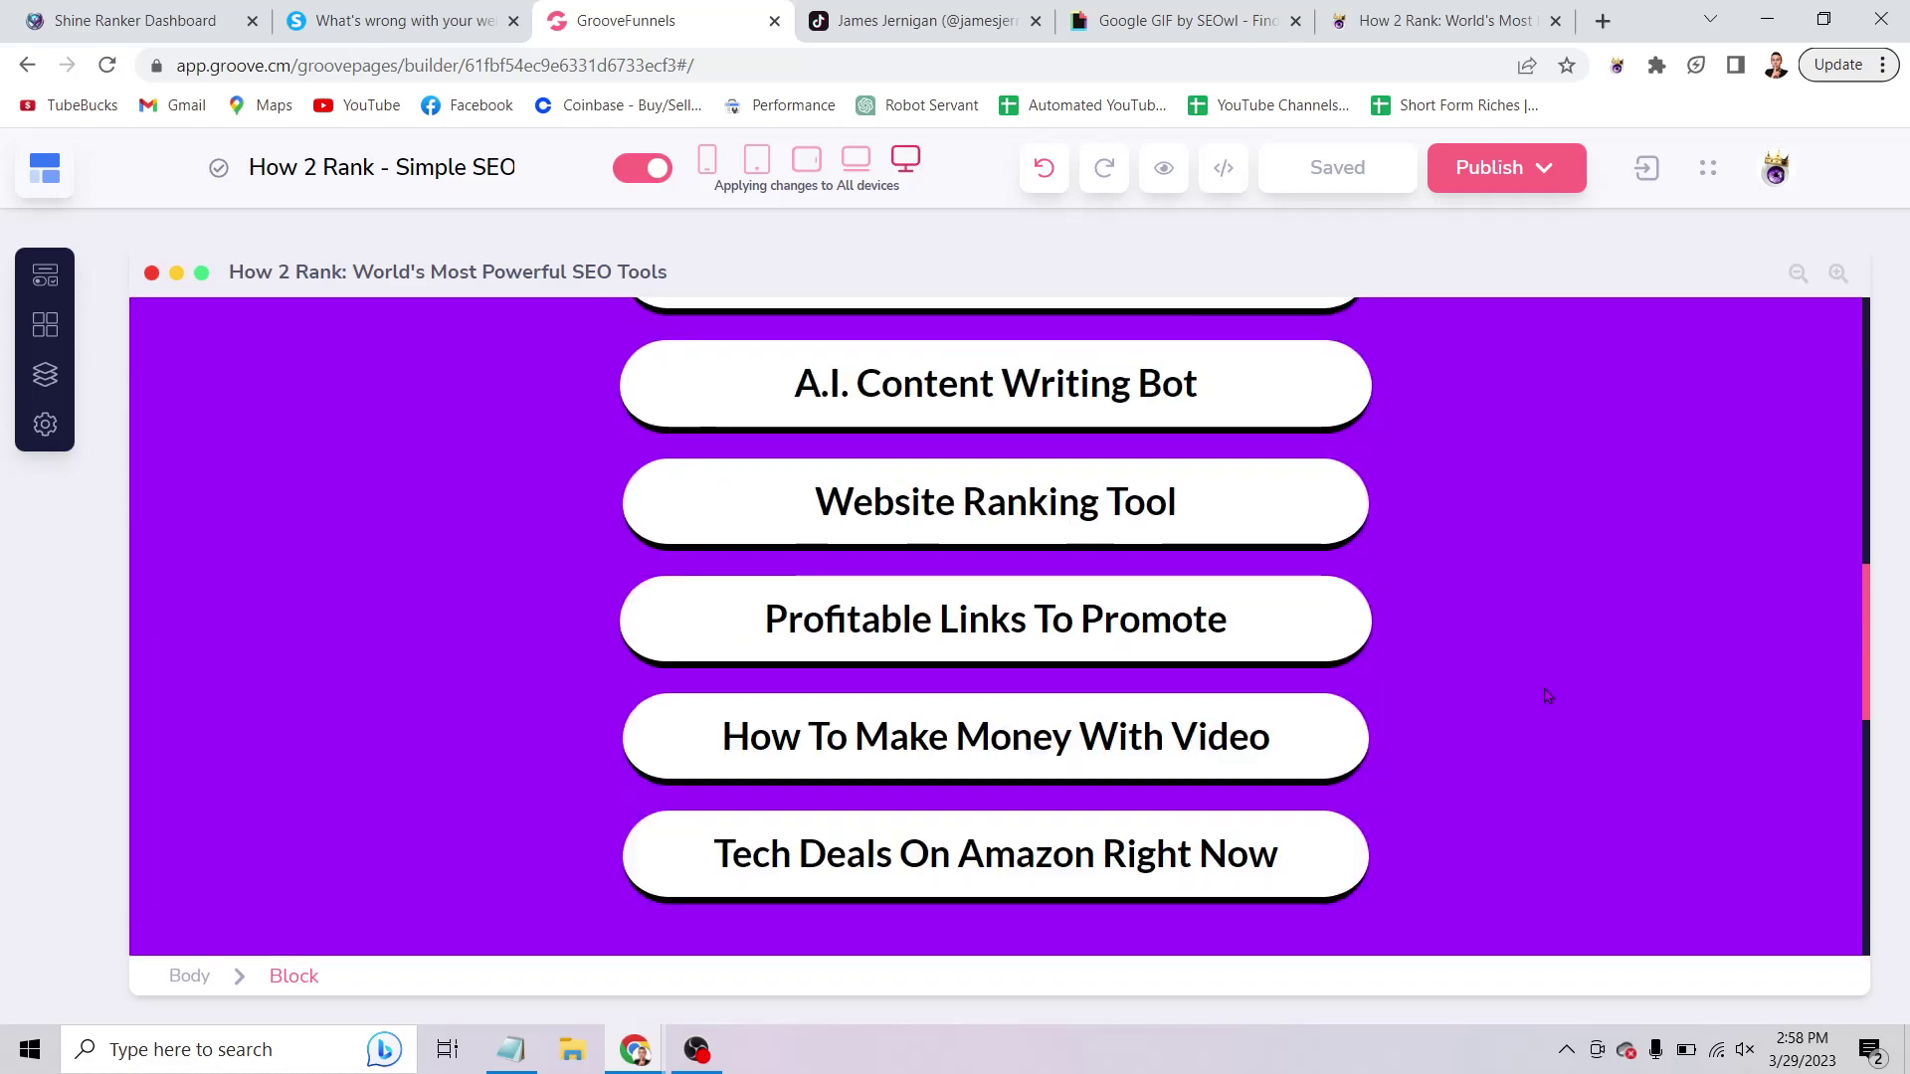
scroll(1548, 697, up, 10)
scroll(1543, 687, down, 15)
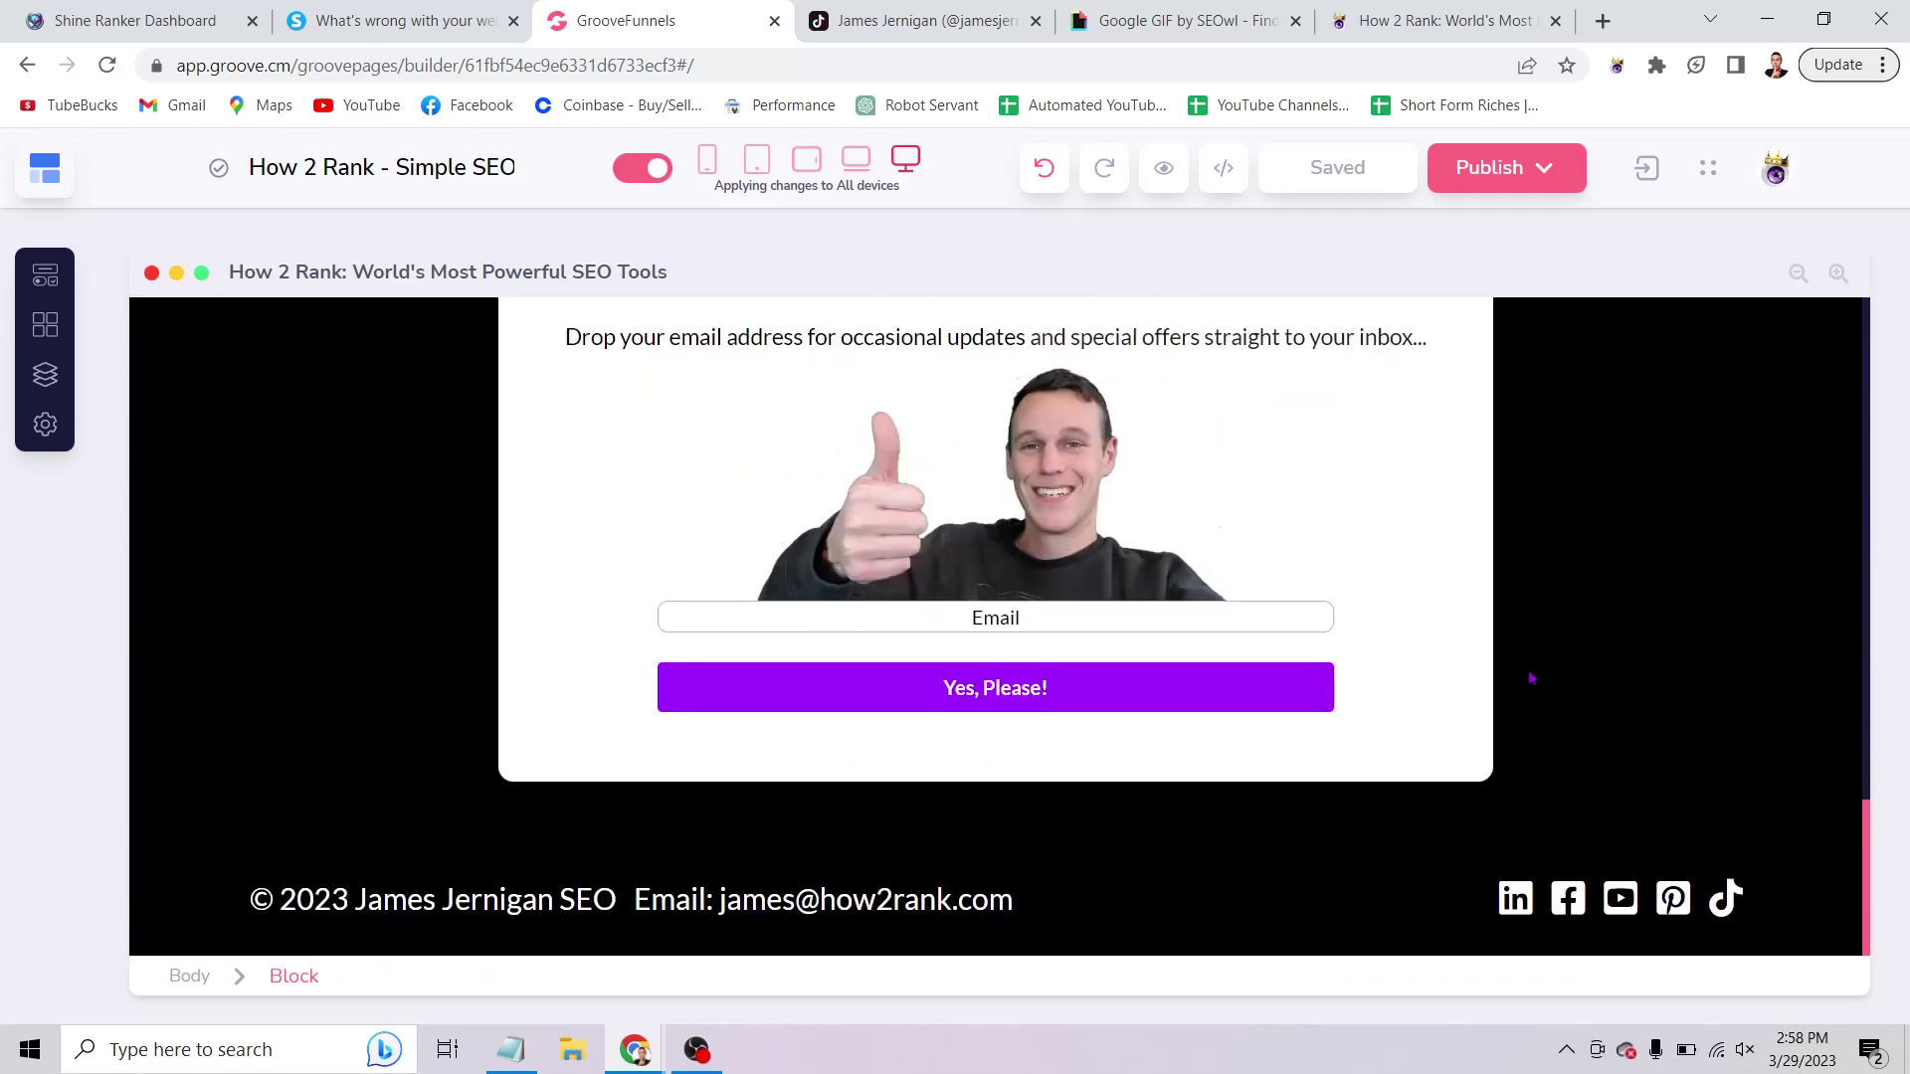
scroll(1532, 678, up, 4)
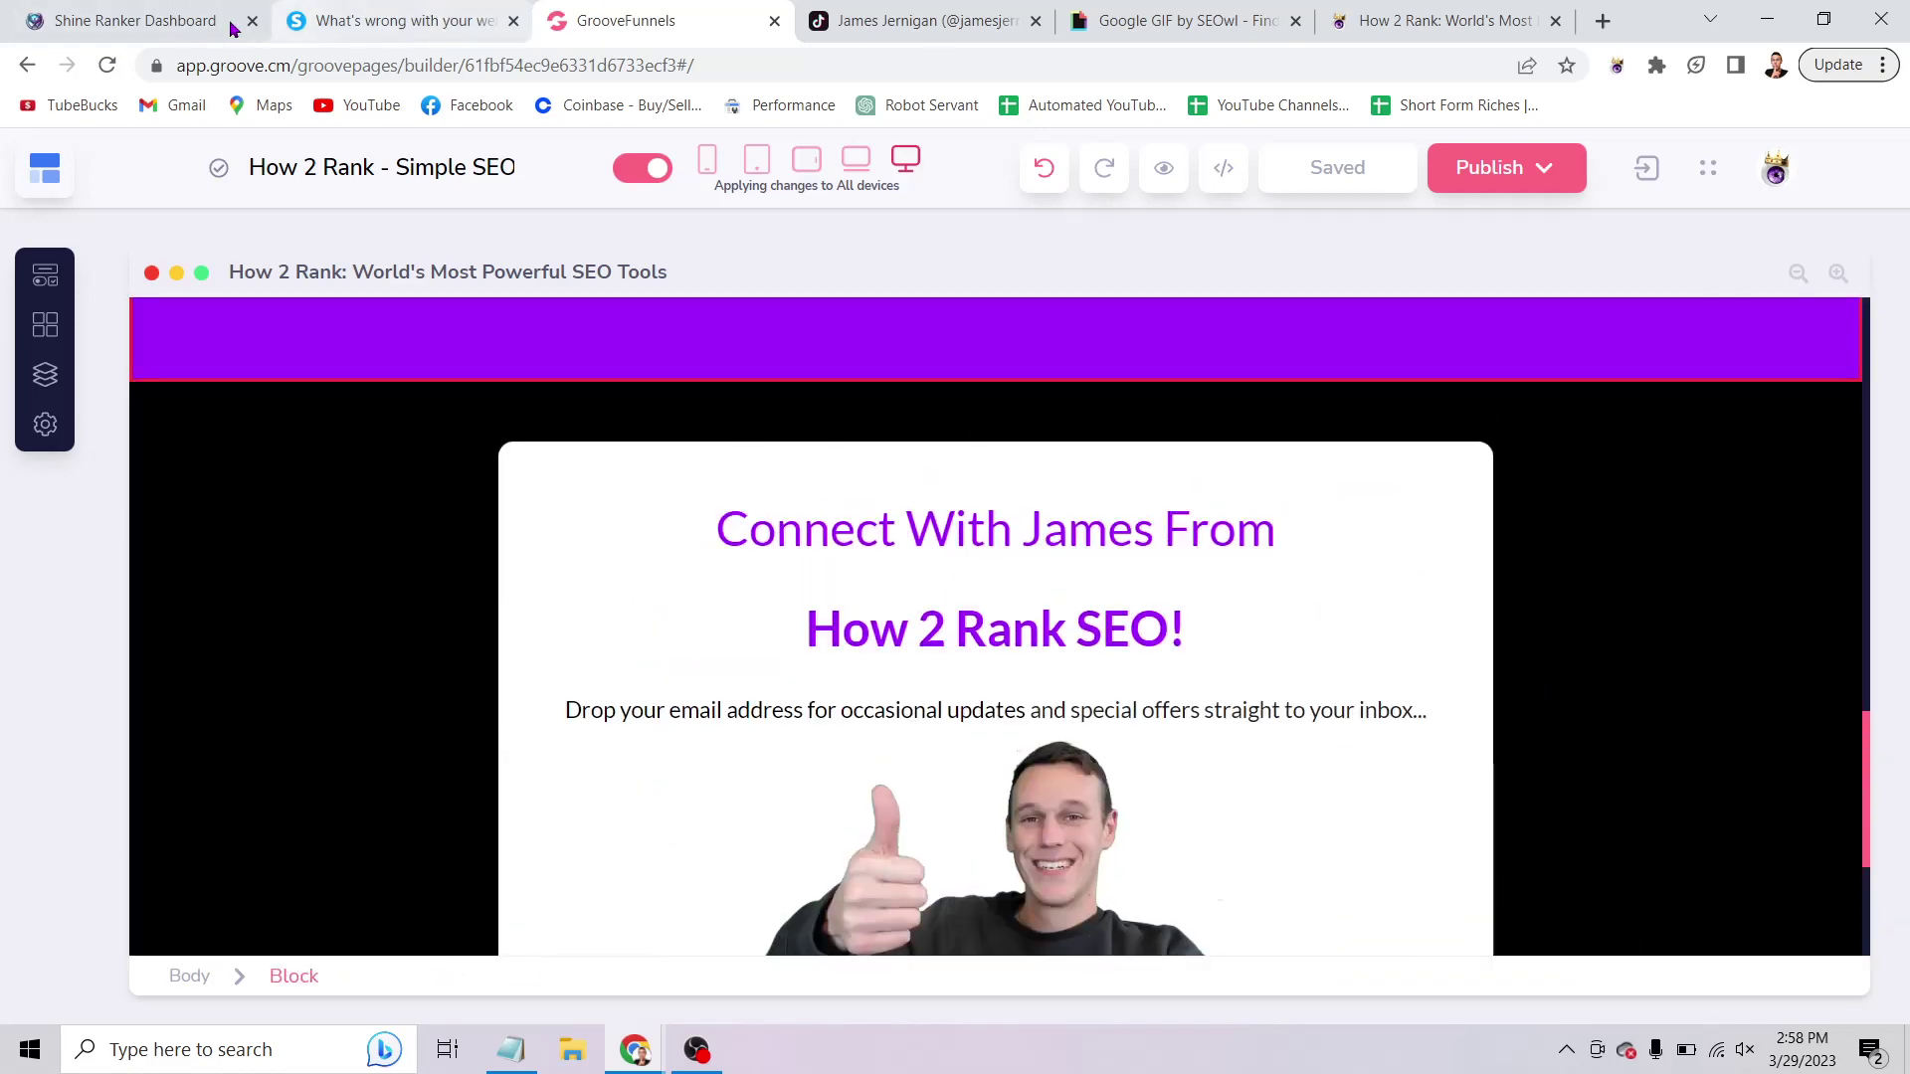
click(159, 21)
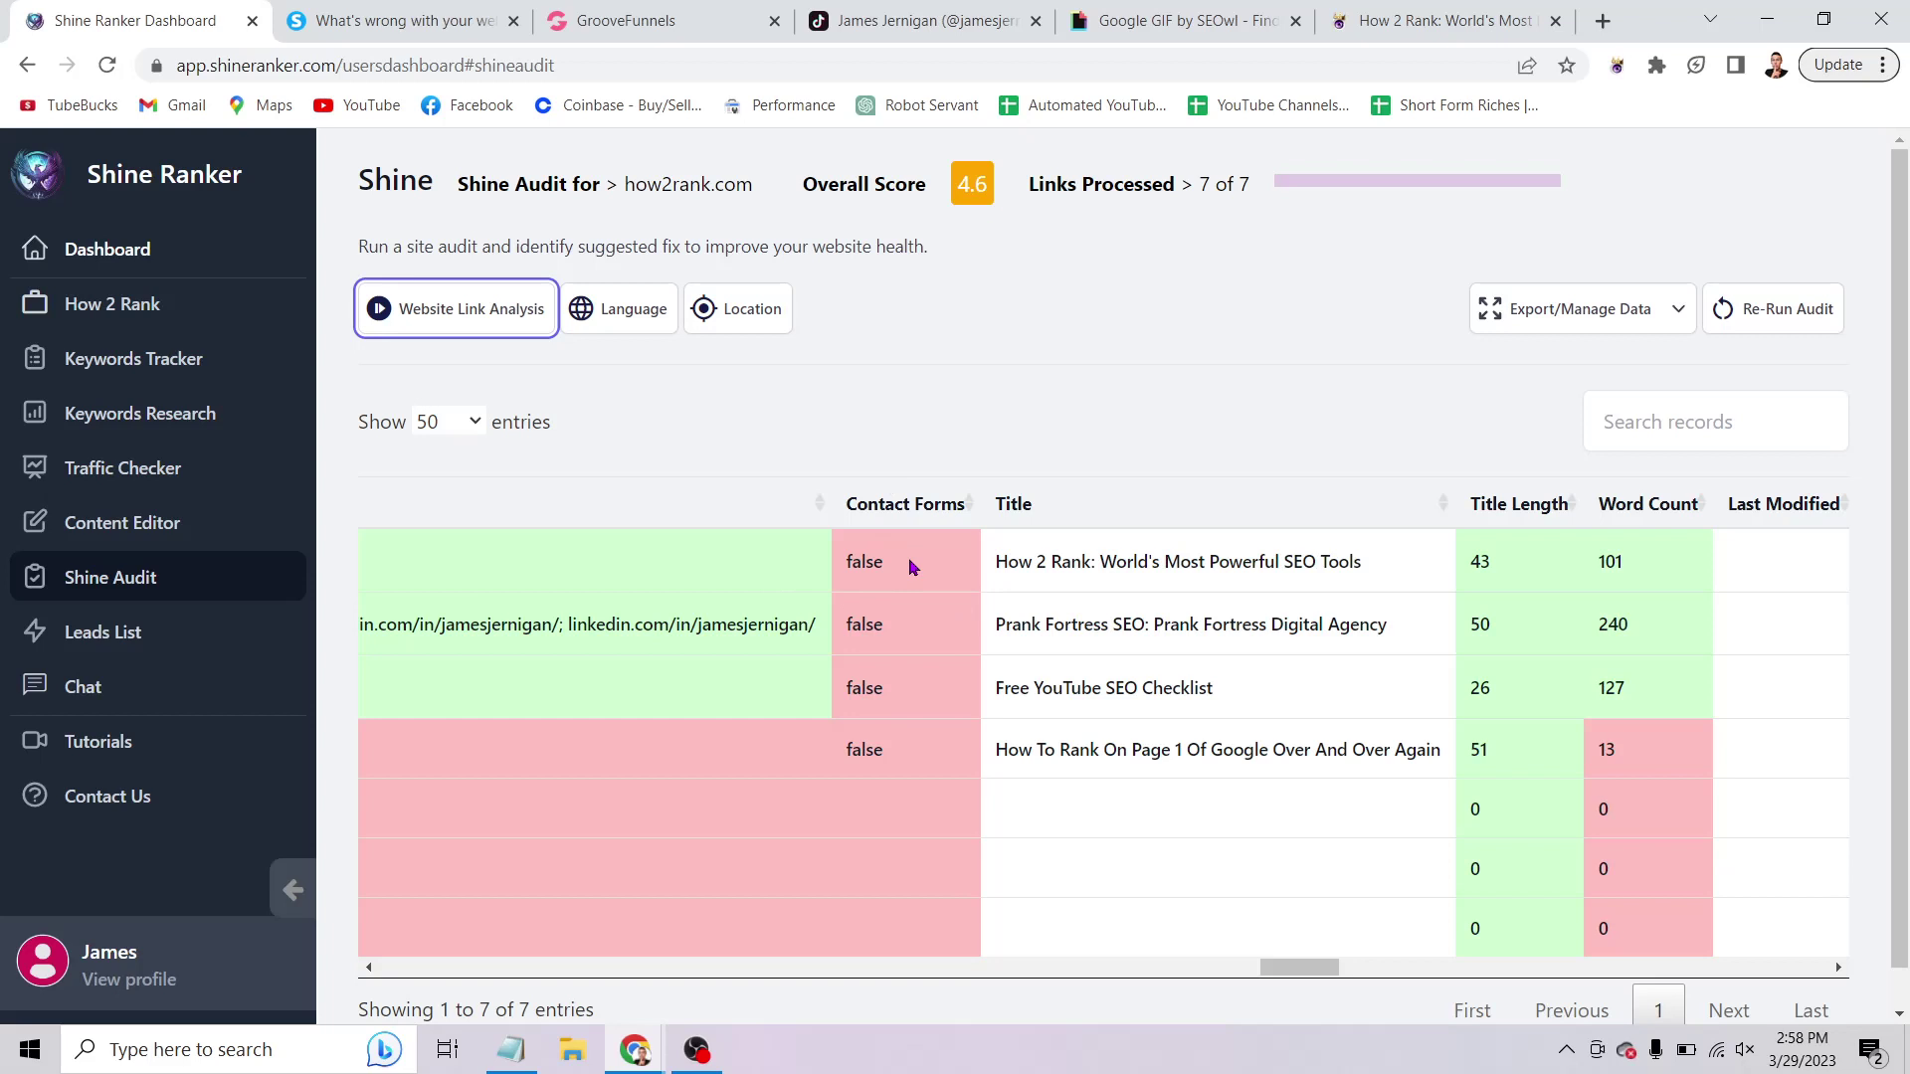
key(ctrl+3)
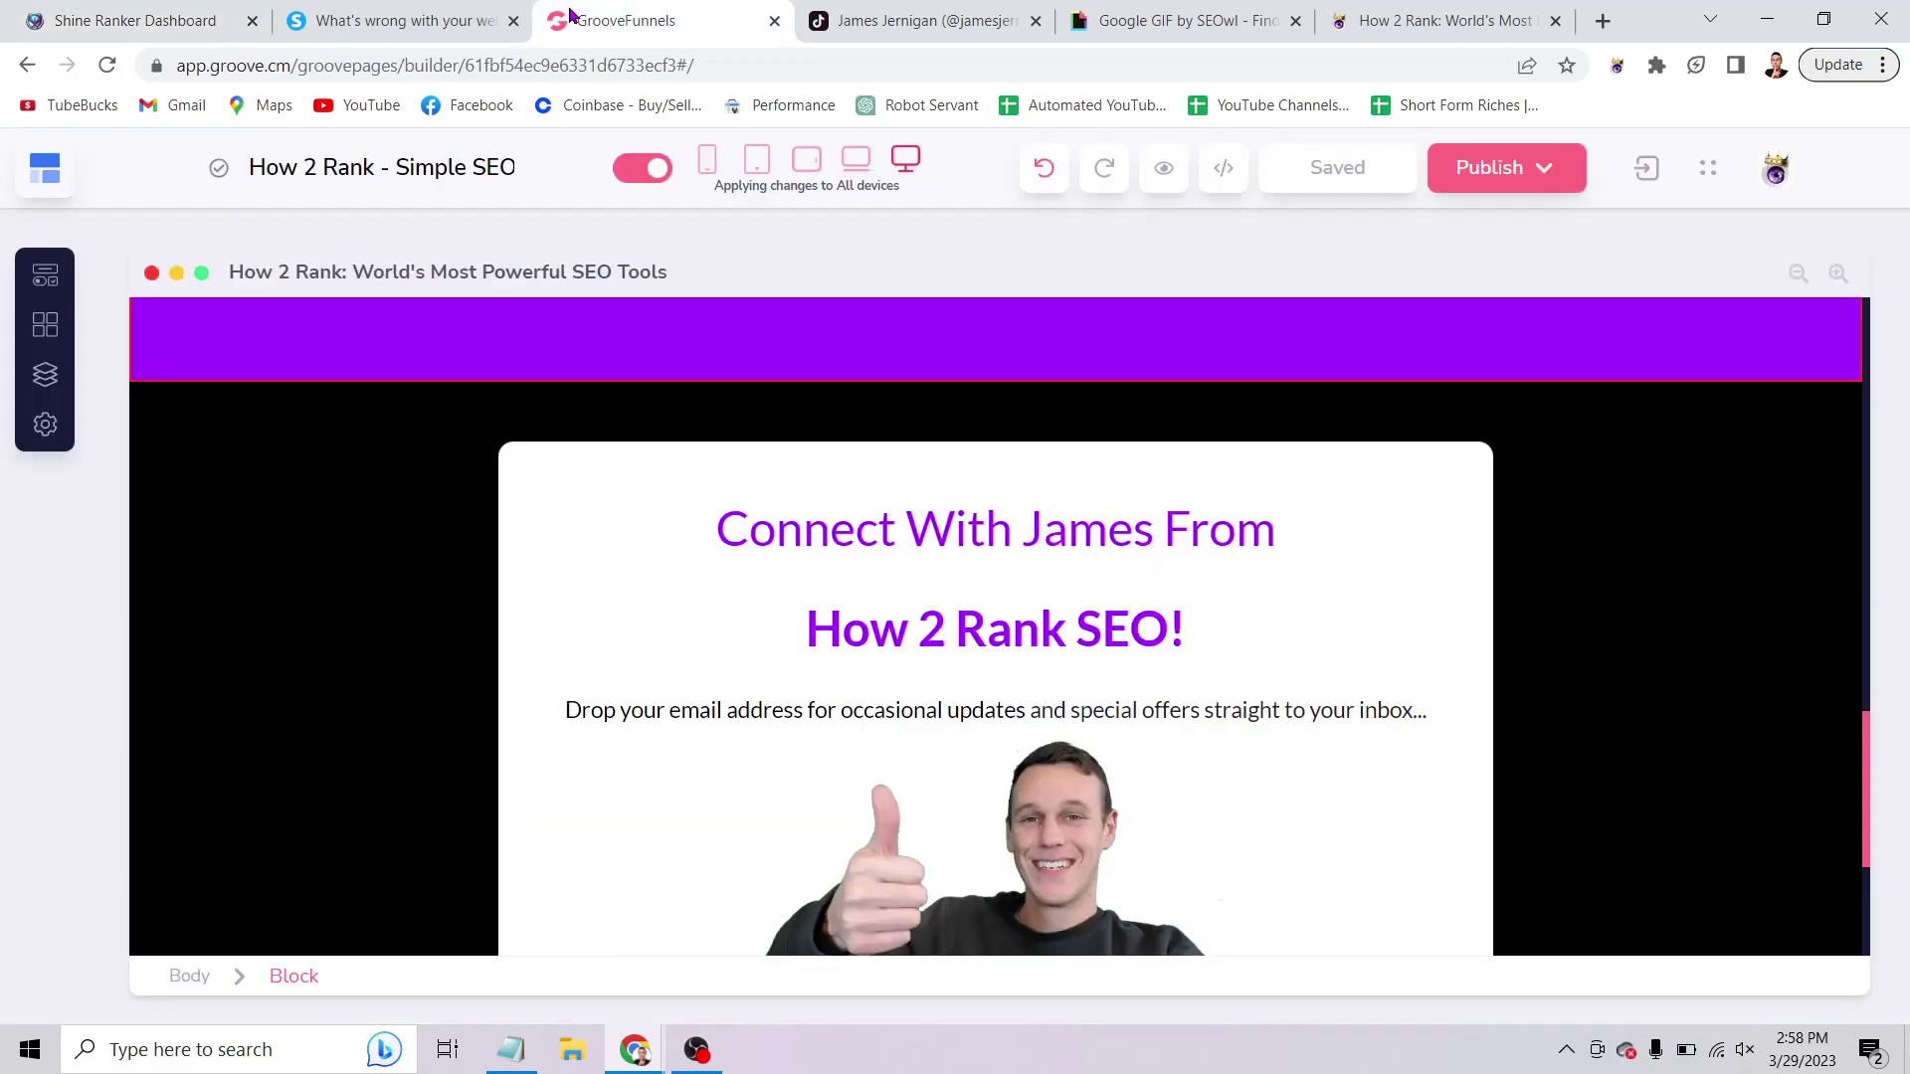
scroll(1129, 738, down, 3)
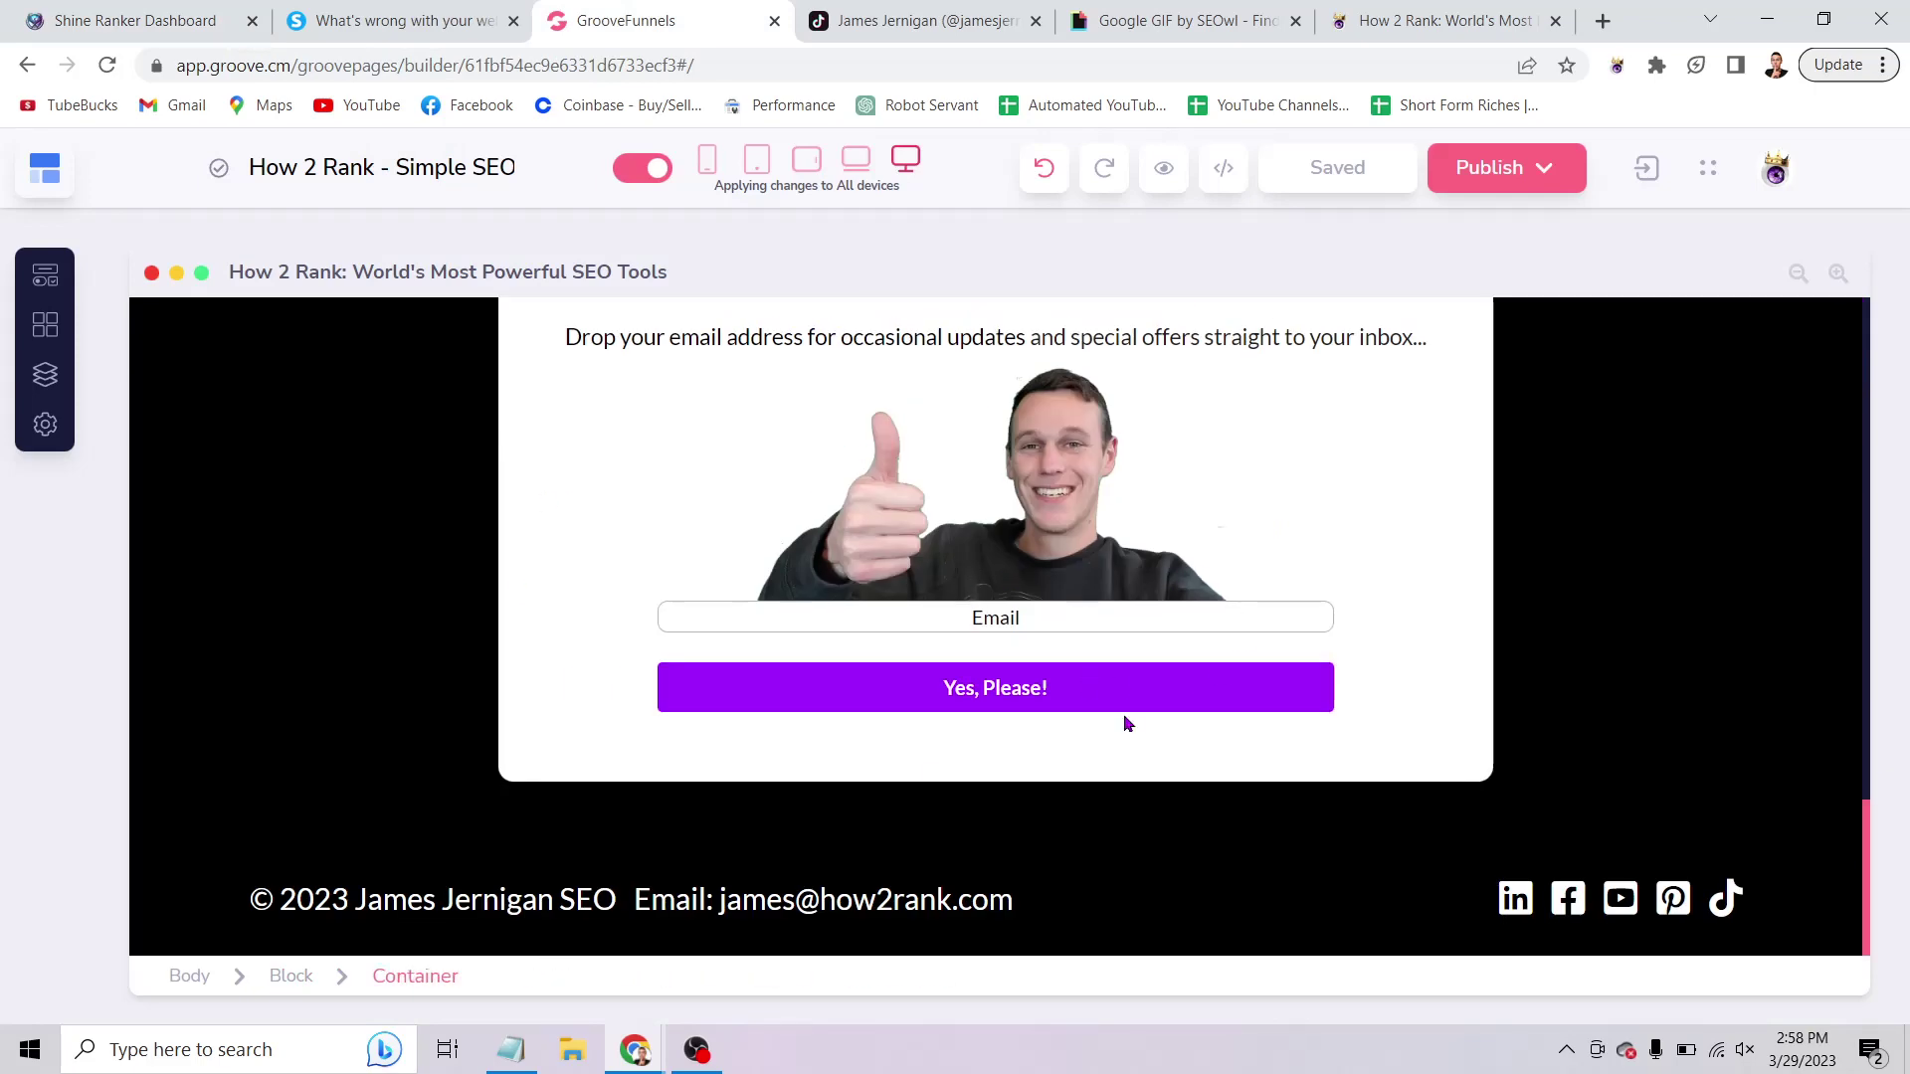
click(39, 15)
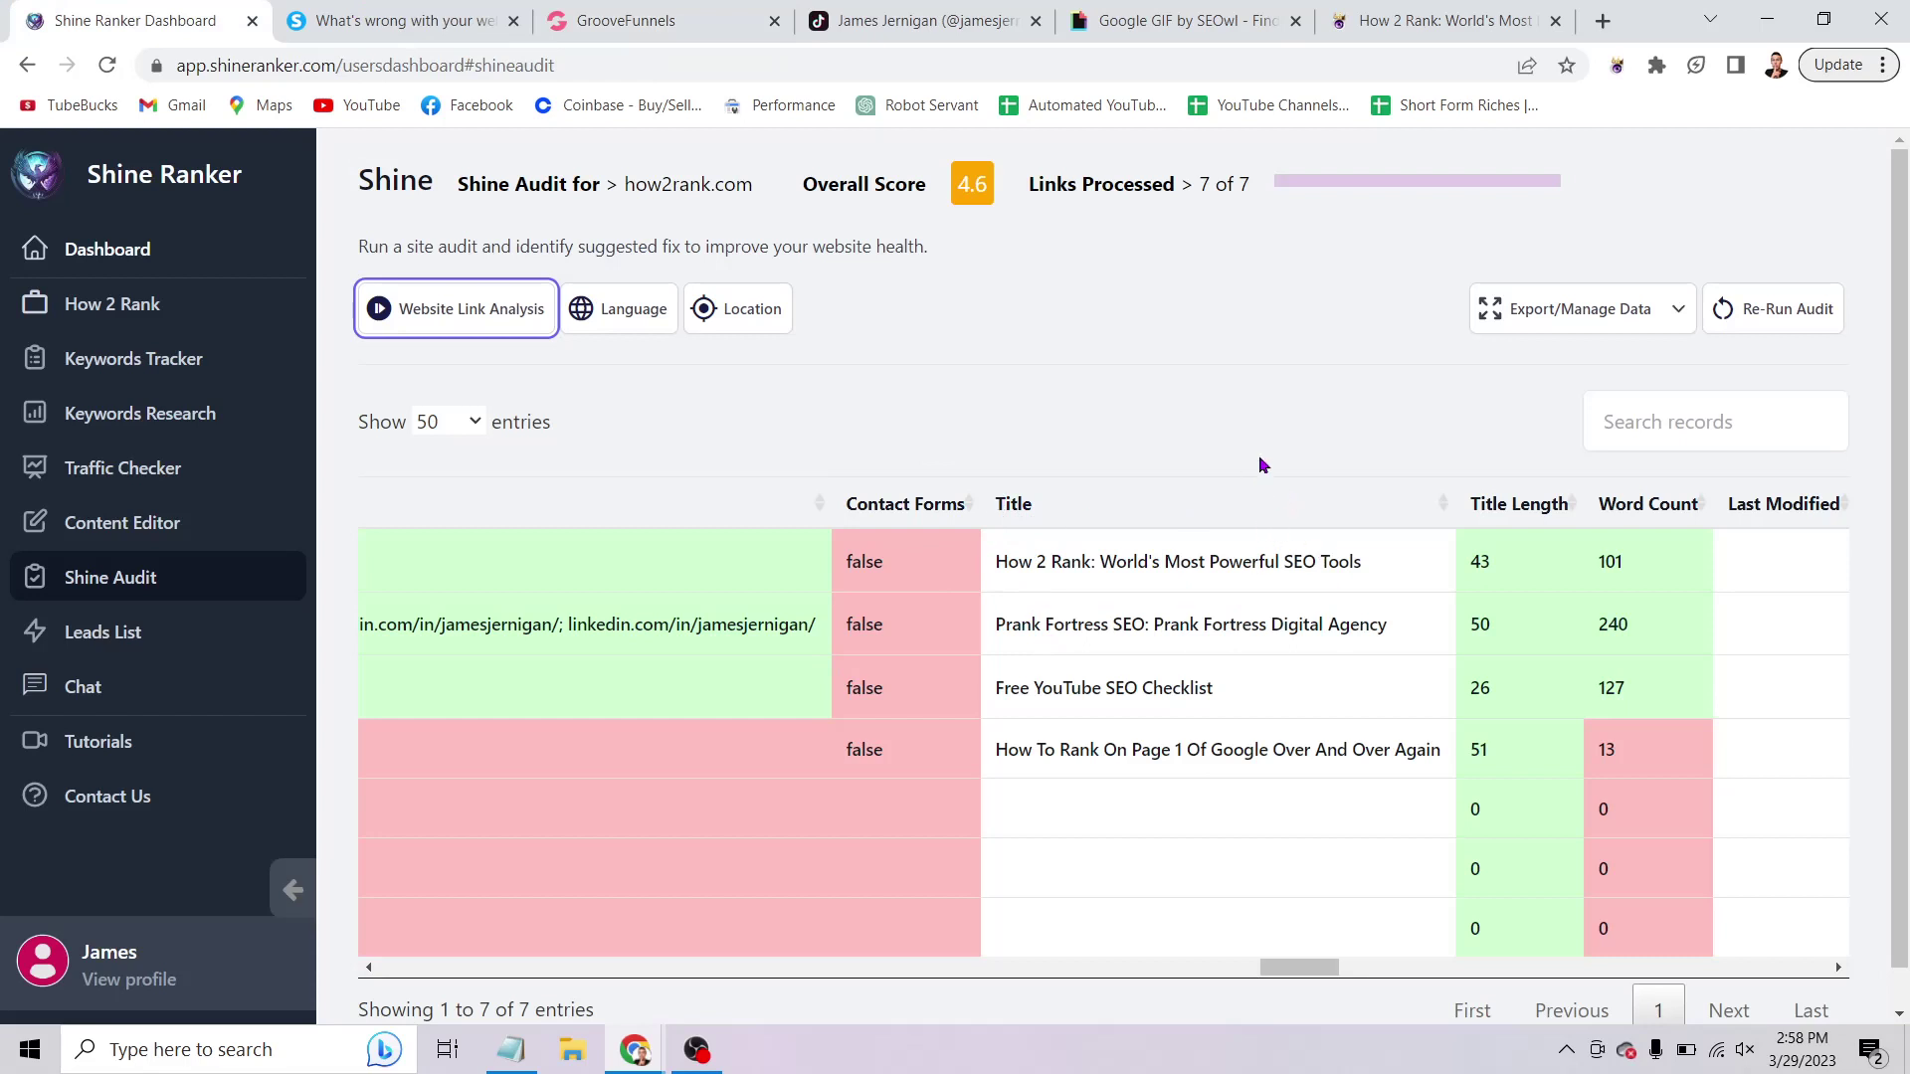
Scroll the audit across H1, H2, H1-2, Favicon Exists, Indexability and Meta Keywords columns.
scroll(1134, 621, right, 3)
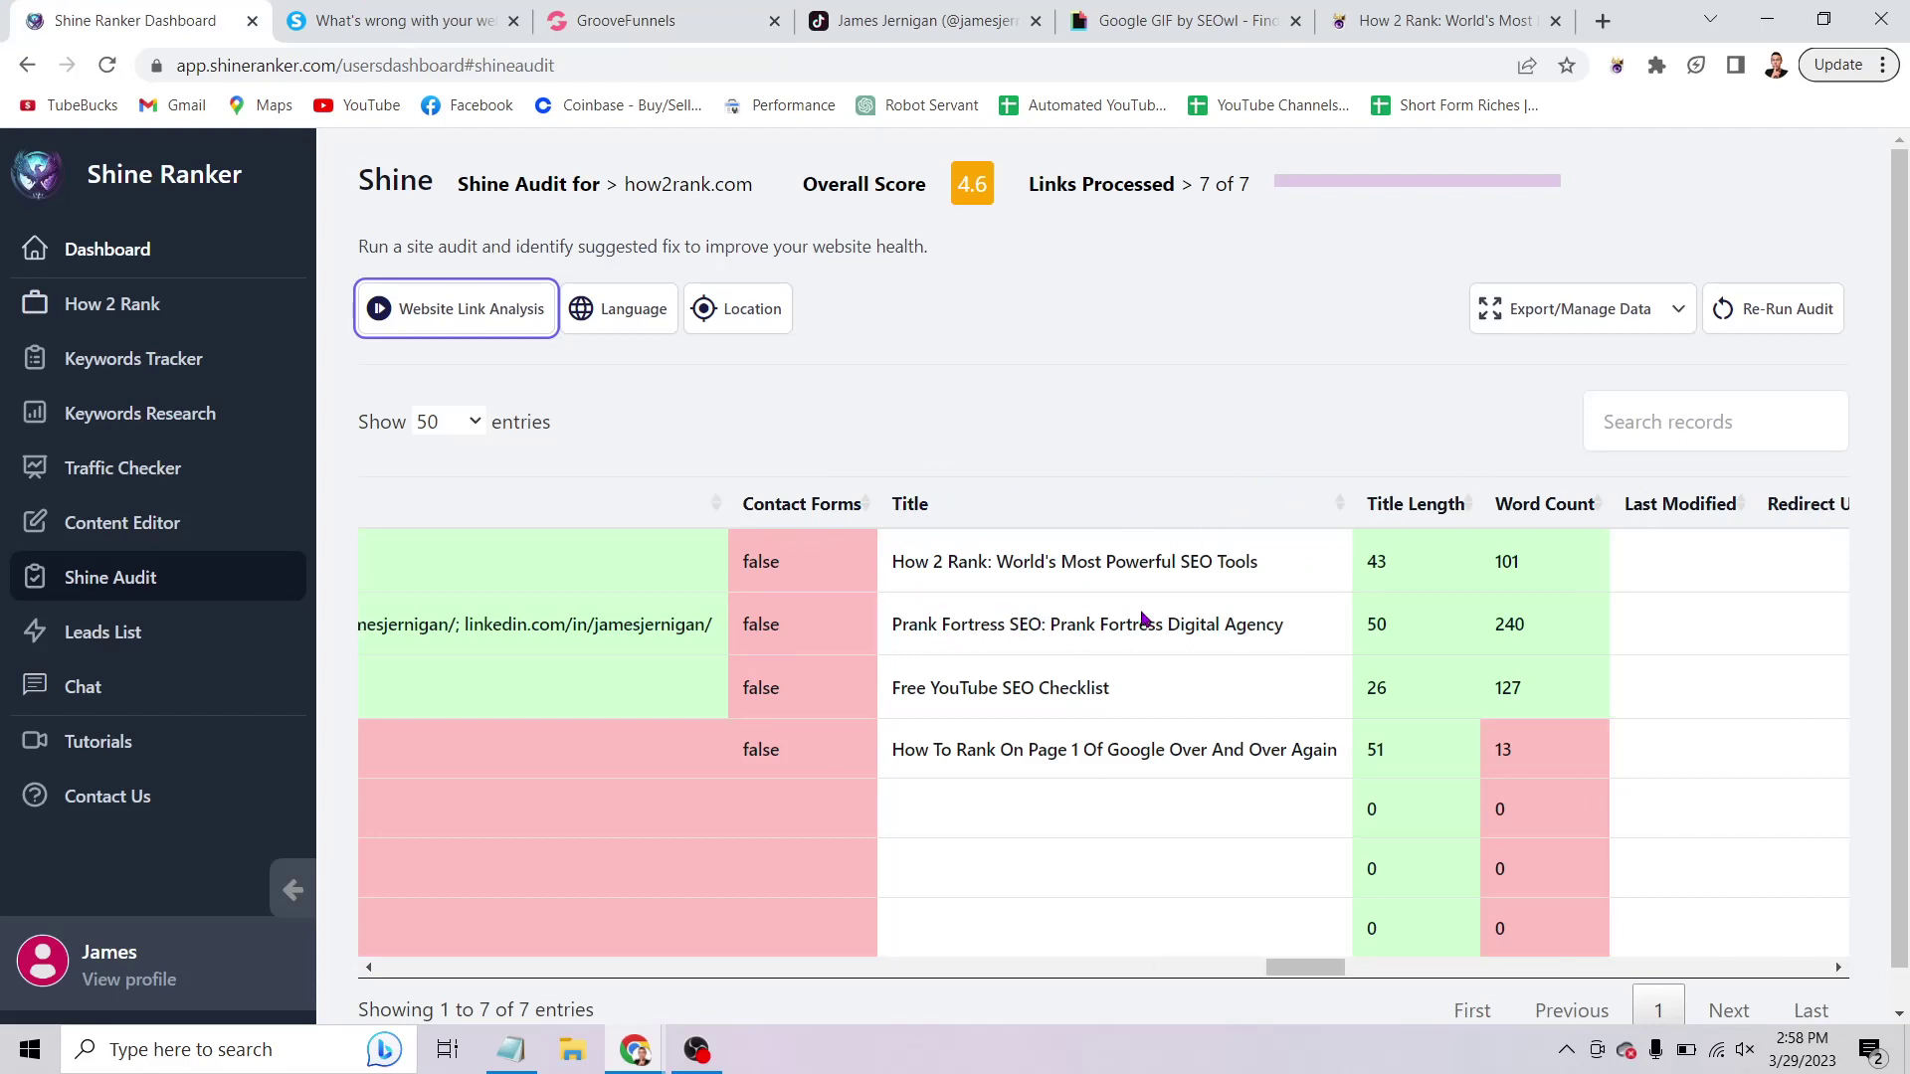
scroll(1128, 602, up, 1)
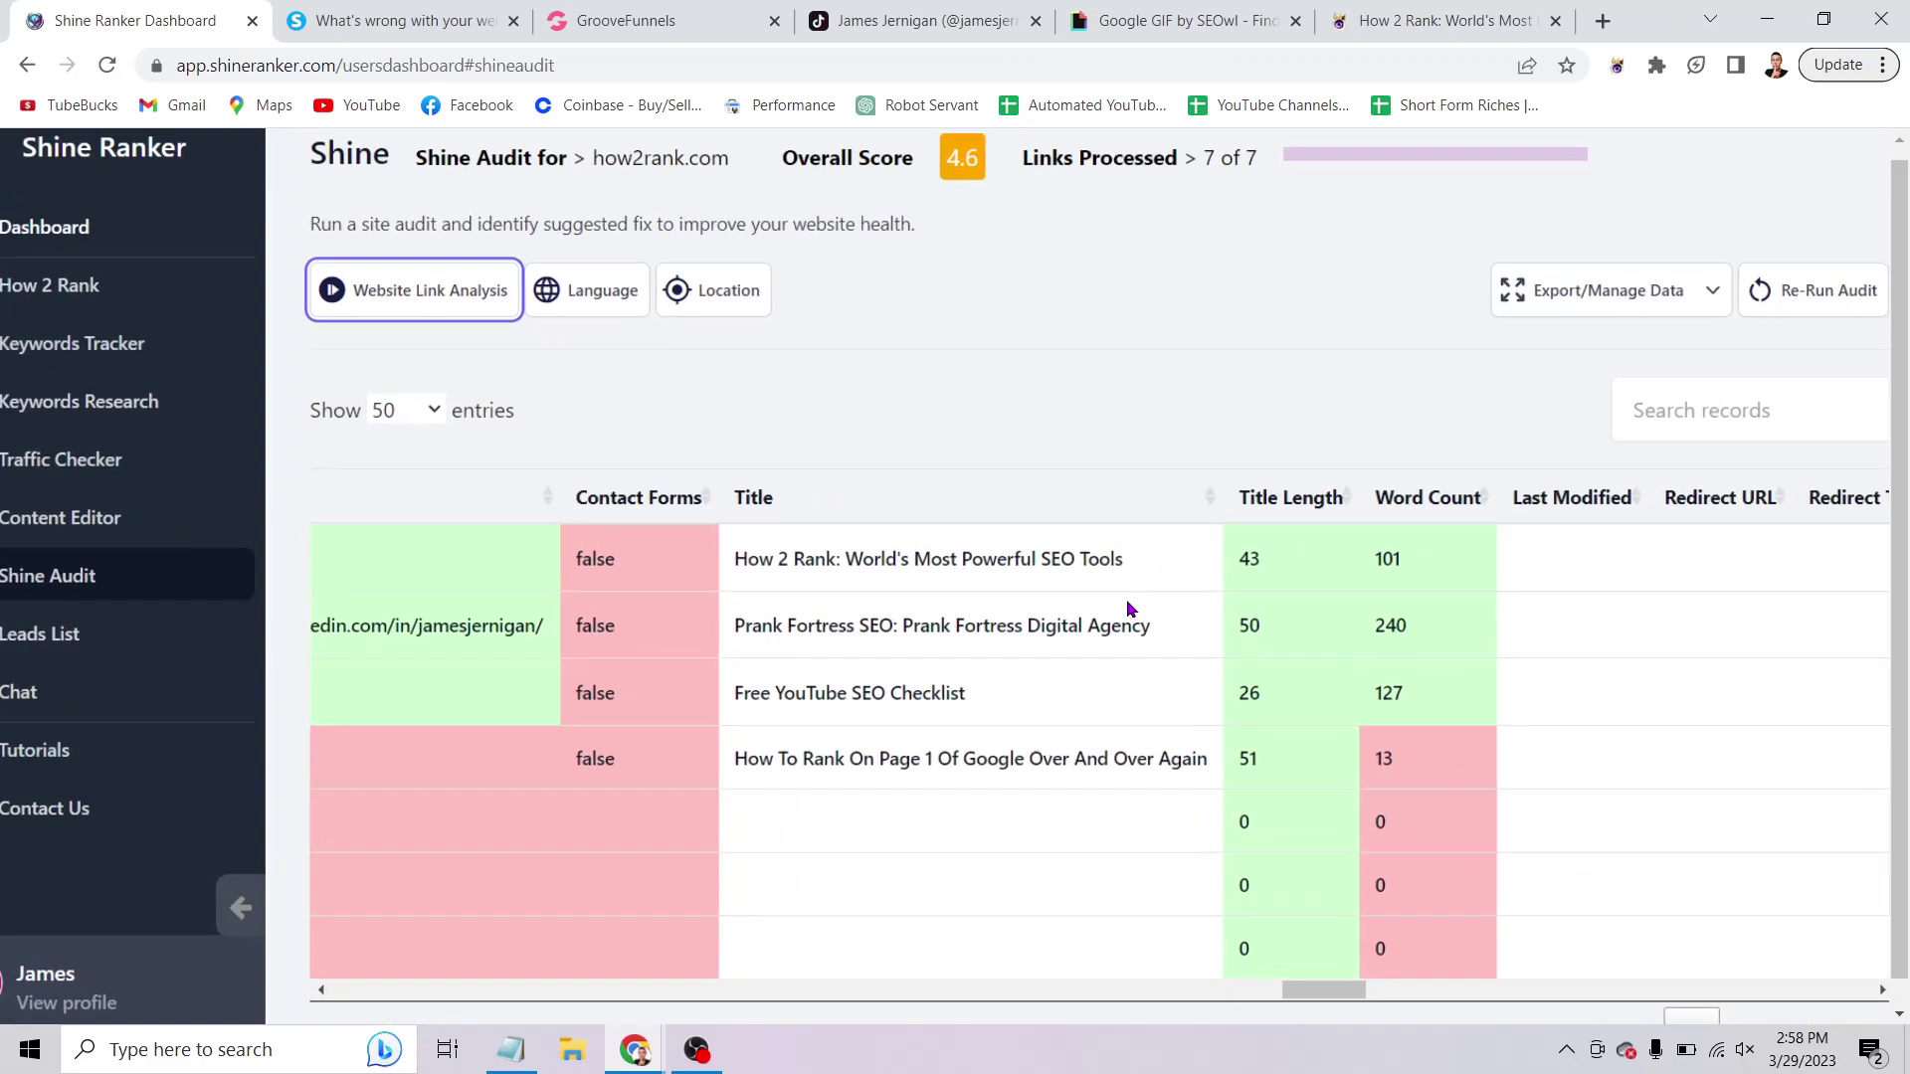
scroll(1319, 594, right, 10)
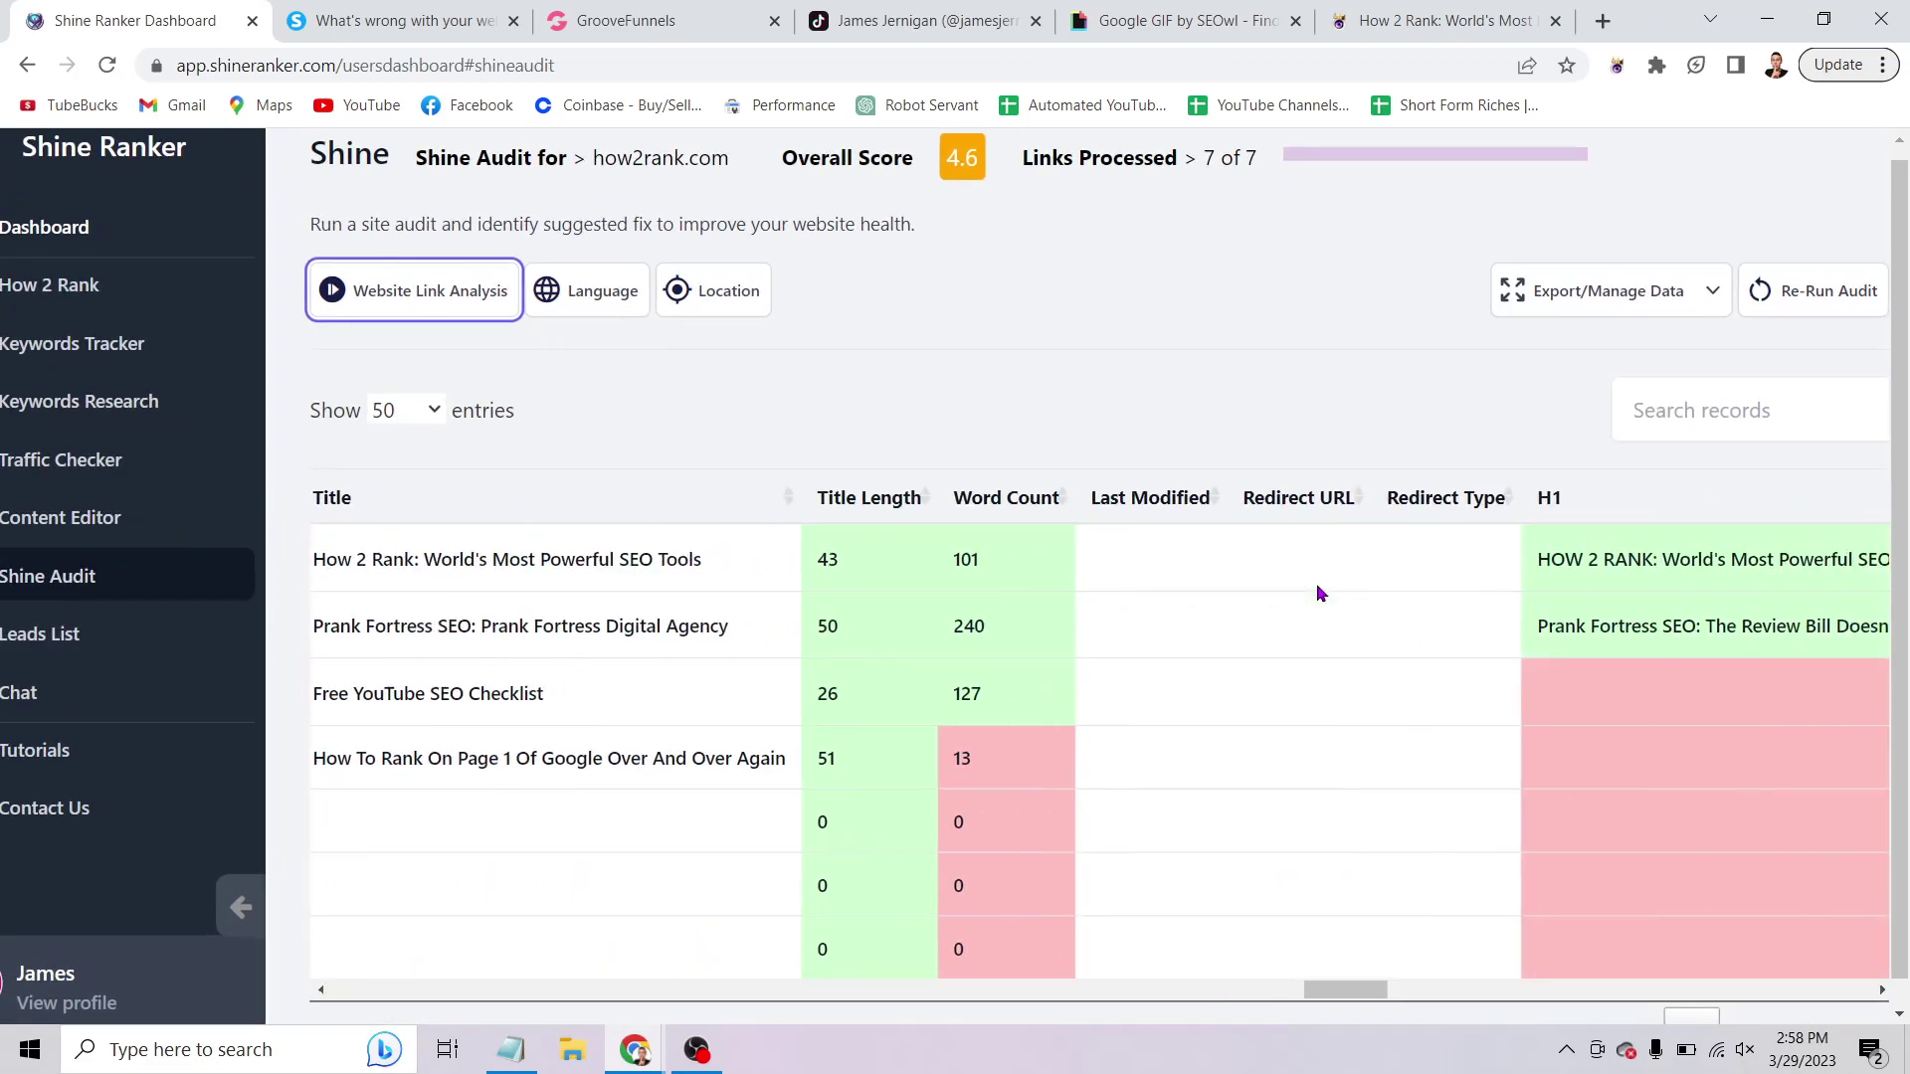
scroll(1319, 594, right, 3)
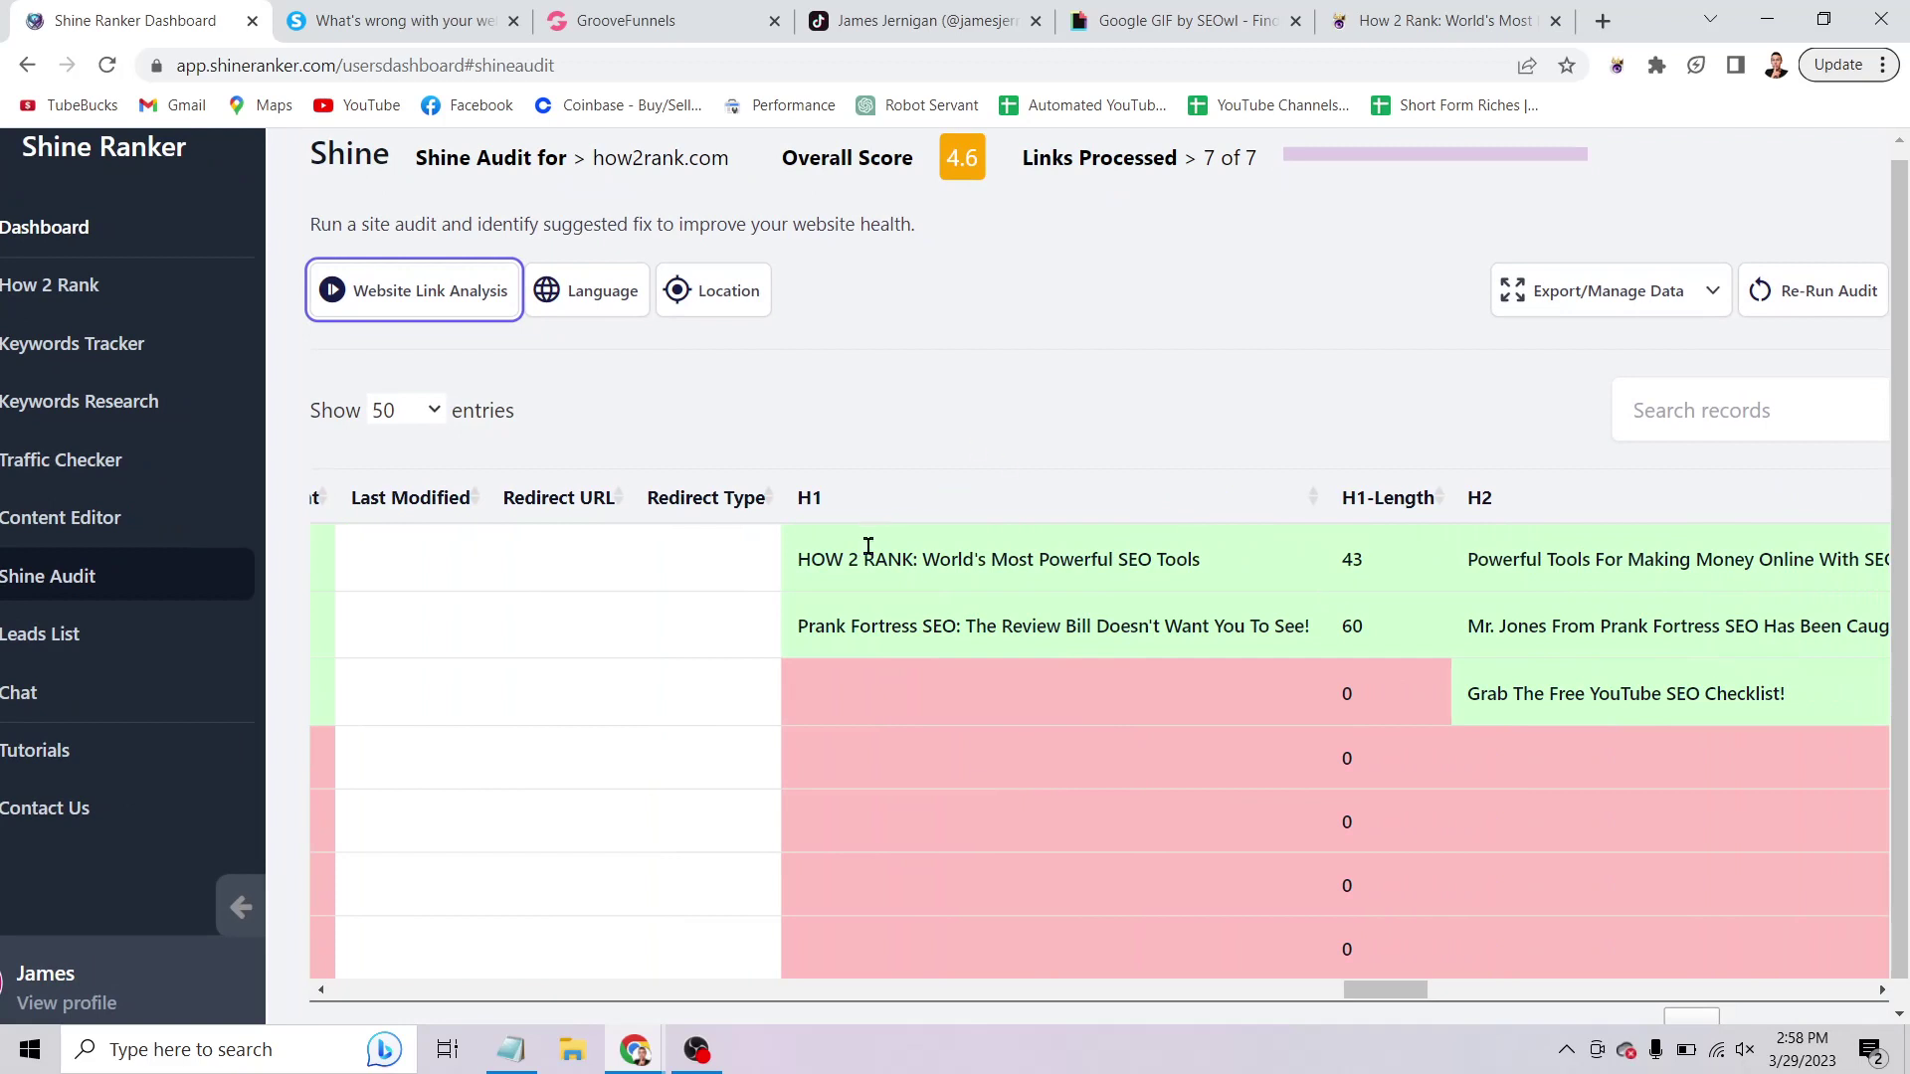
scroll(869, 546, right, 5)
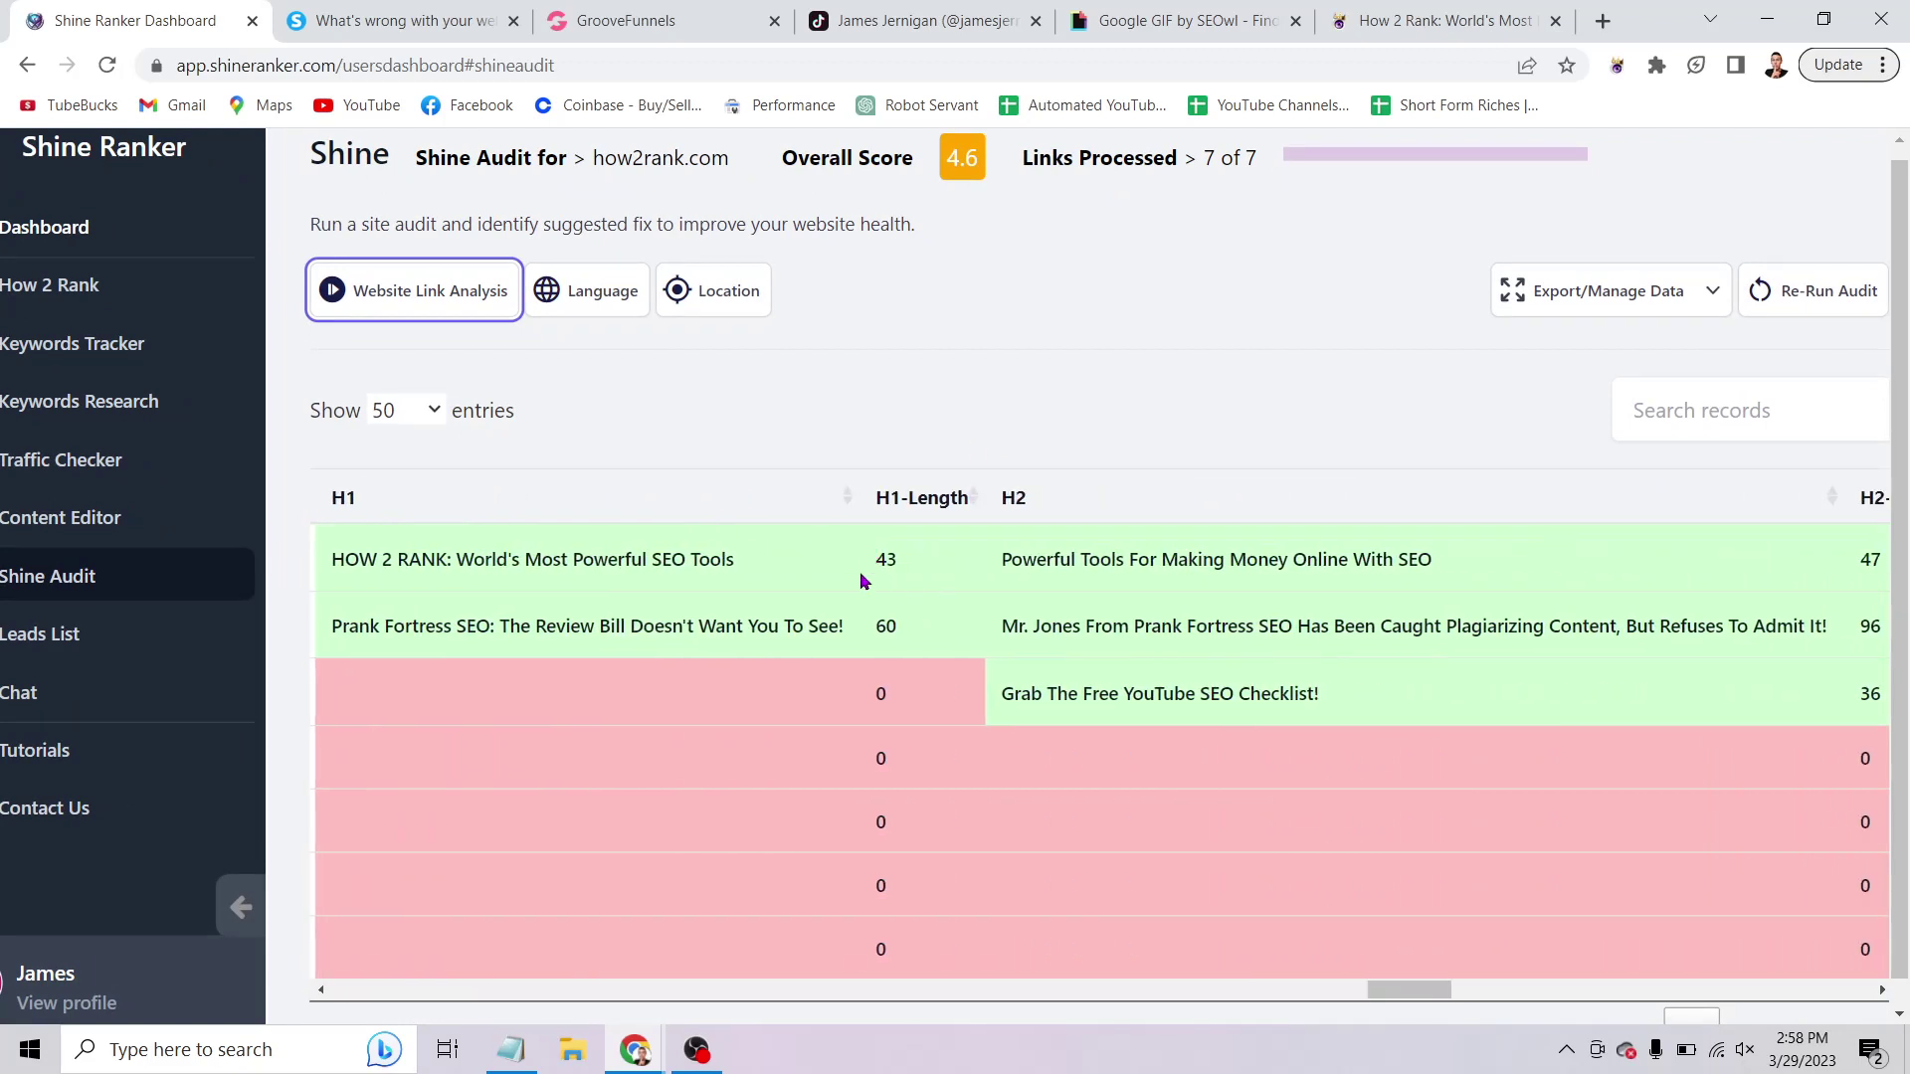
scroll(985, 547, right, 6)
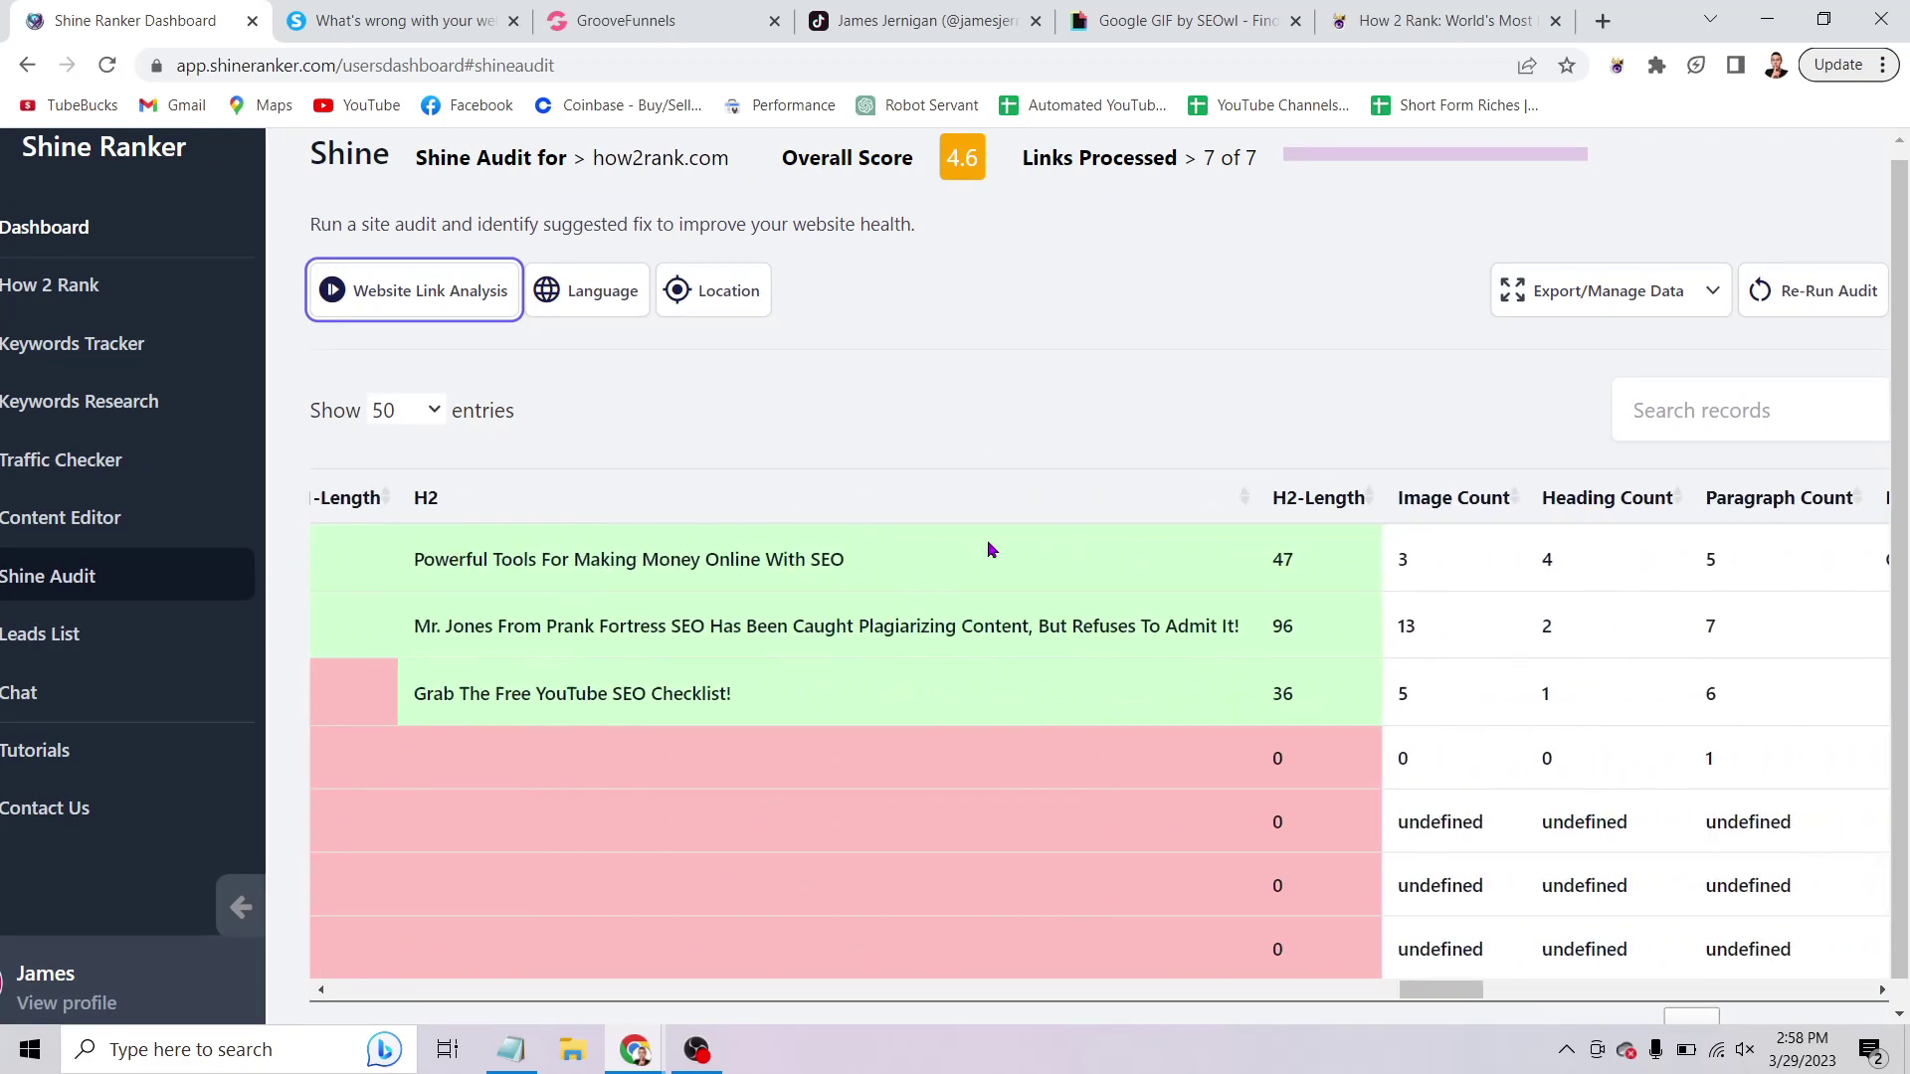
scroll(1094, 558, right, 2)
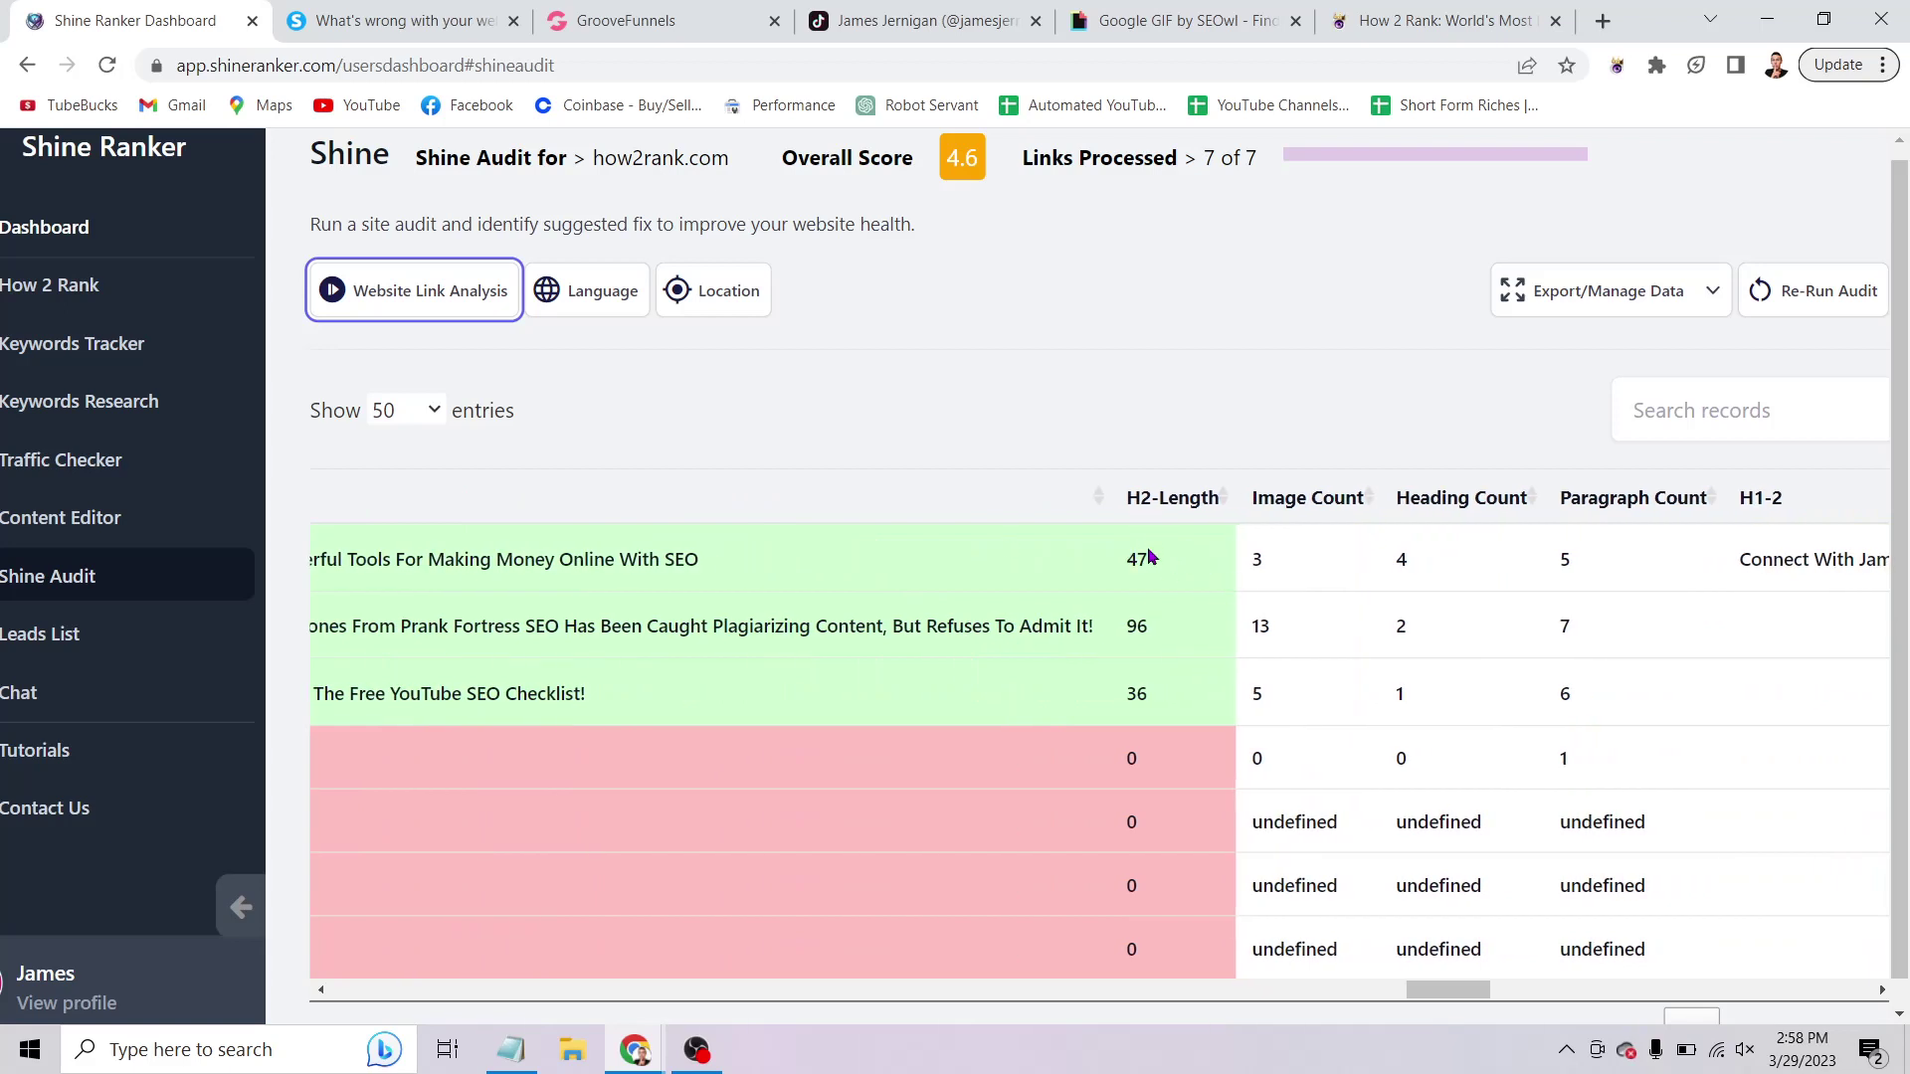
scroll(1144, 556, right, 3)
scroll(1149, 555, right, 1)
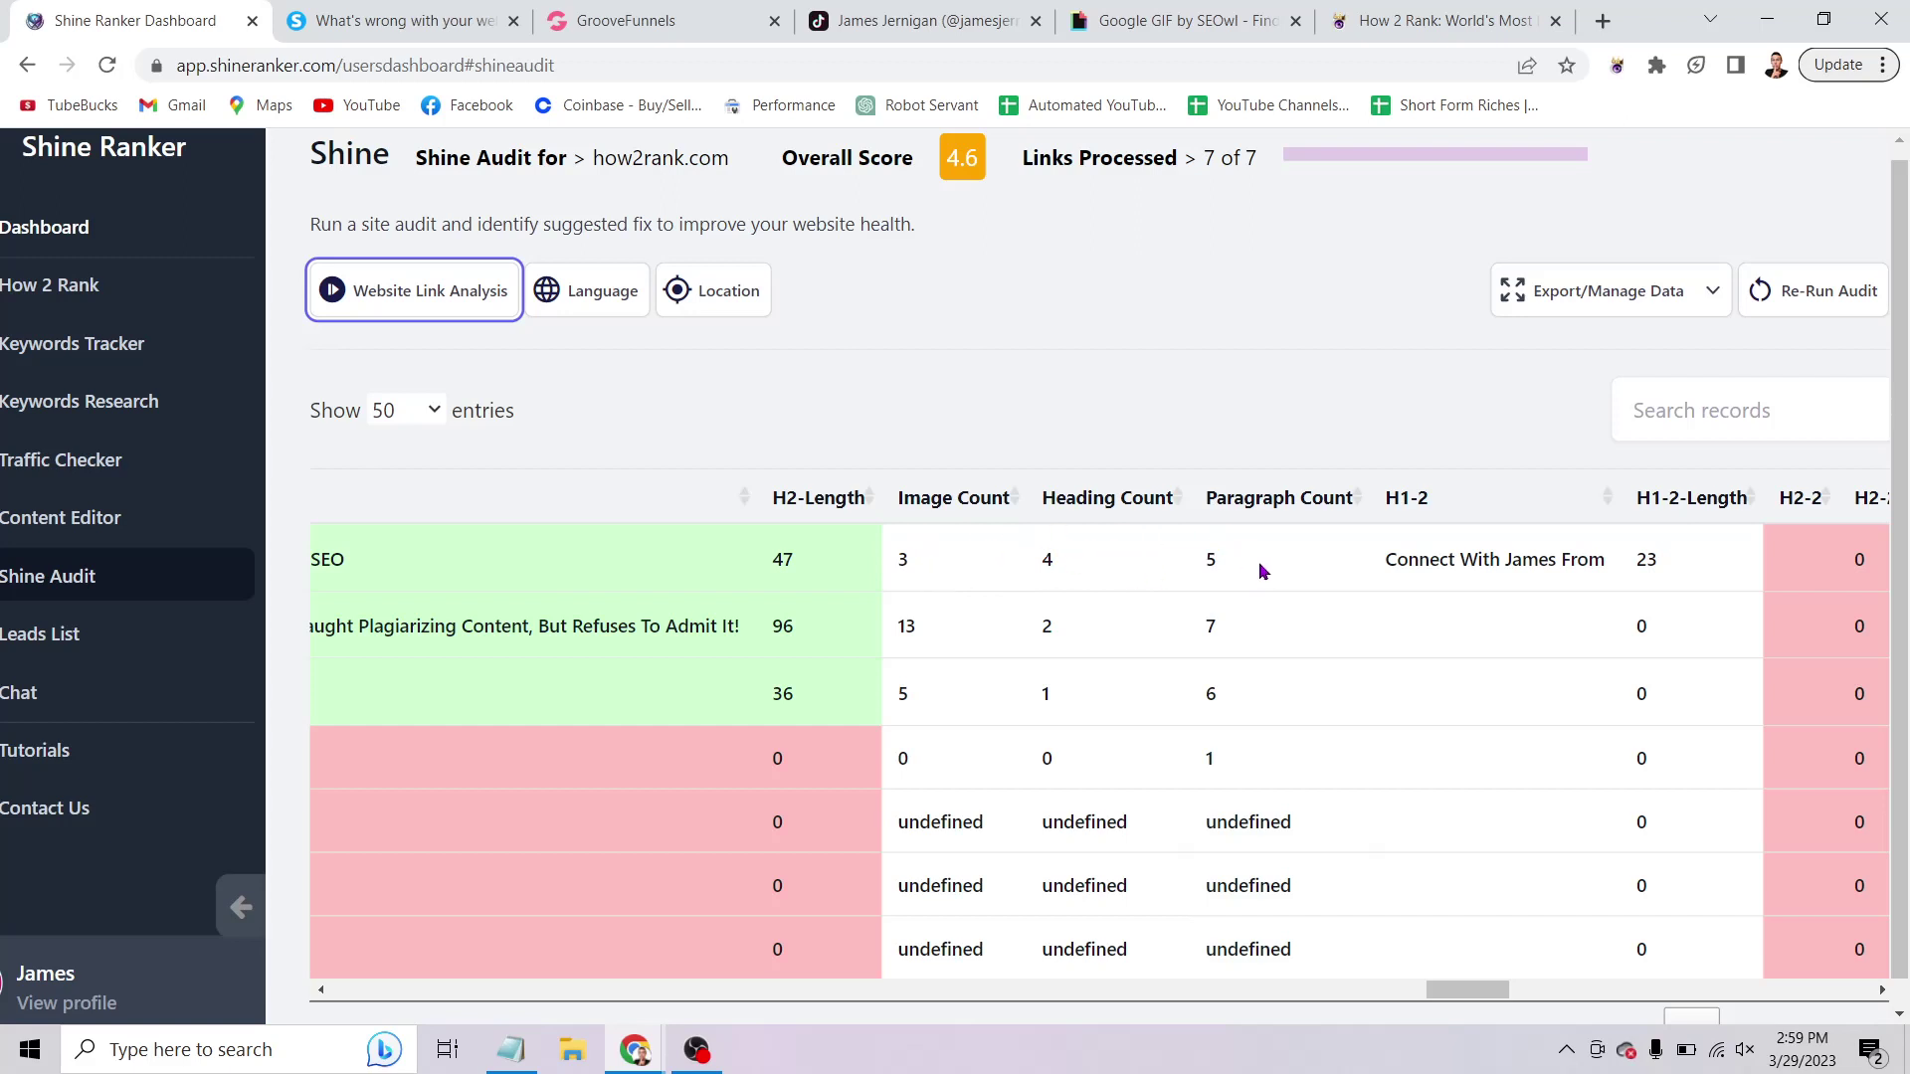
scroll(1261, 573, right, 5)
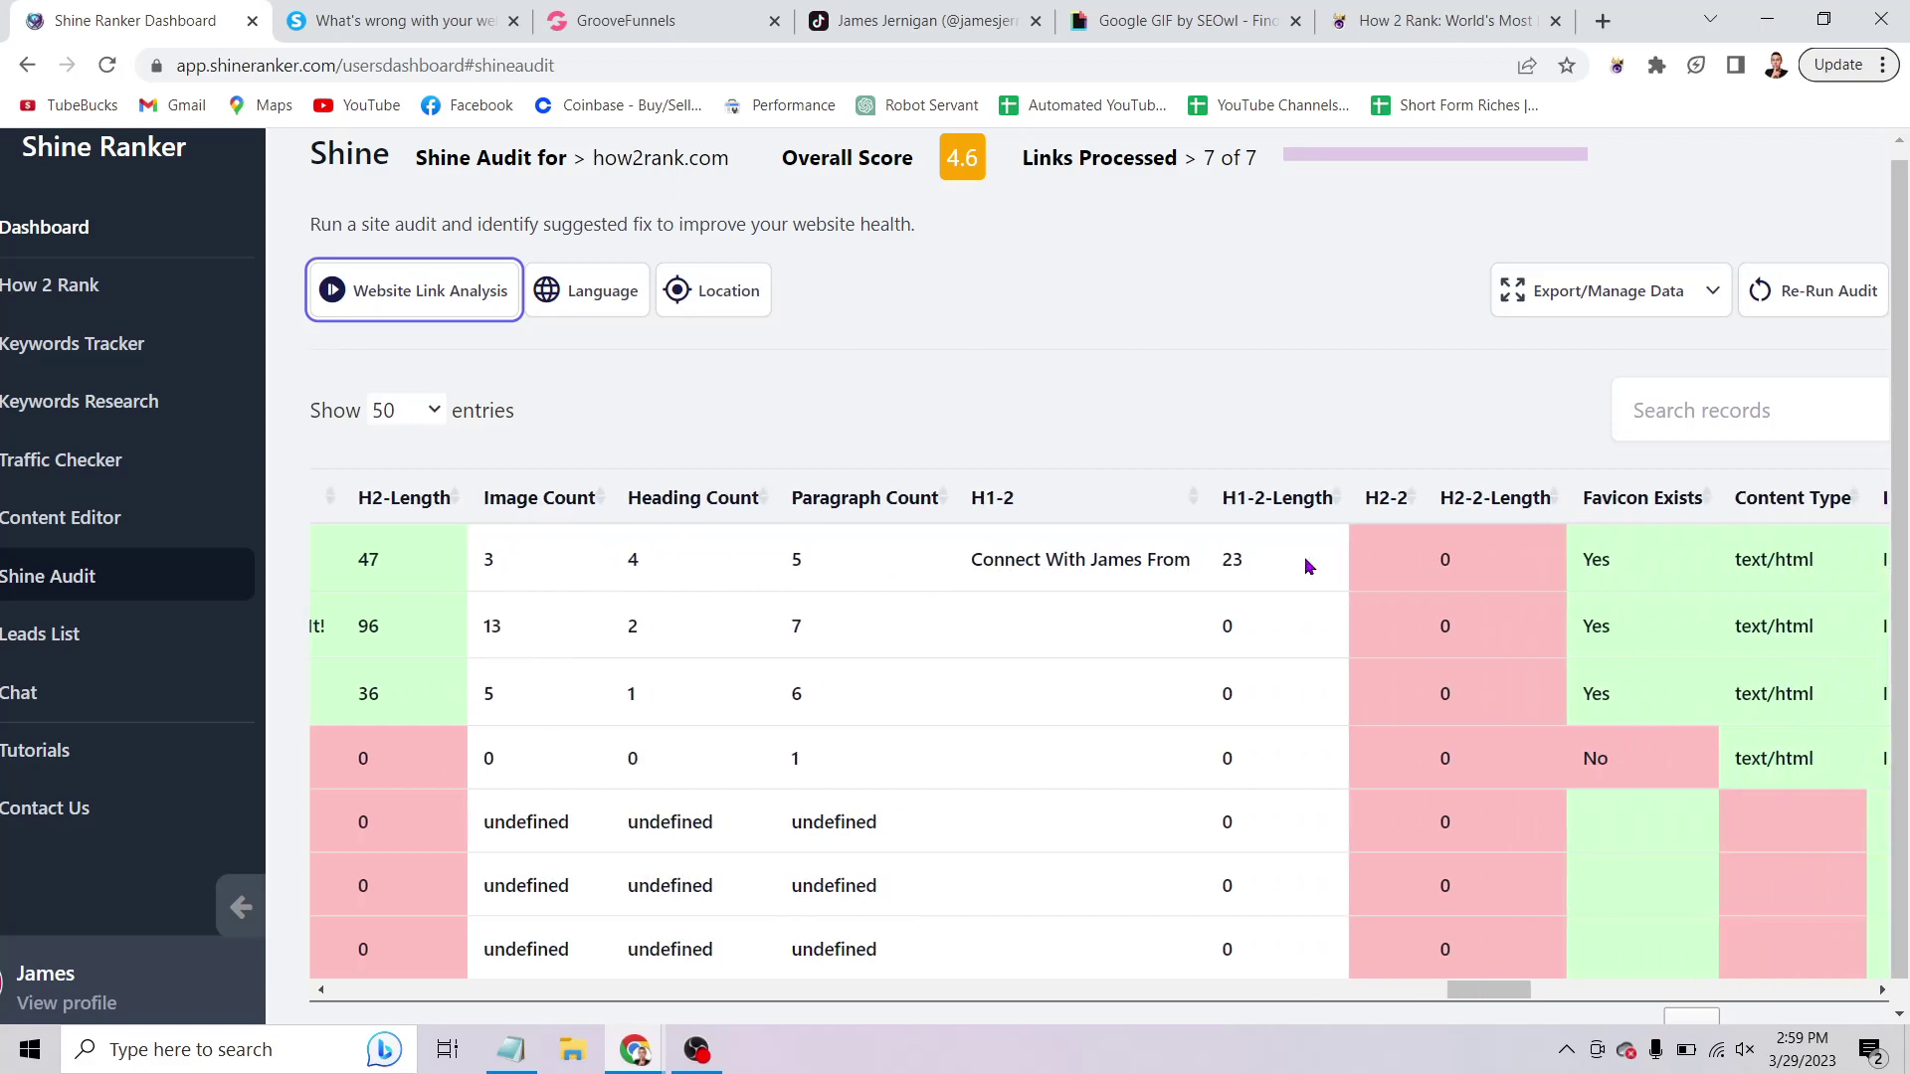
scroll(1307, 566, right, 5)
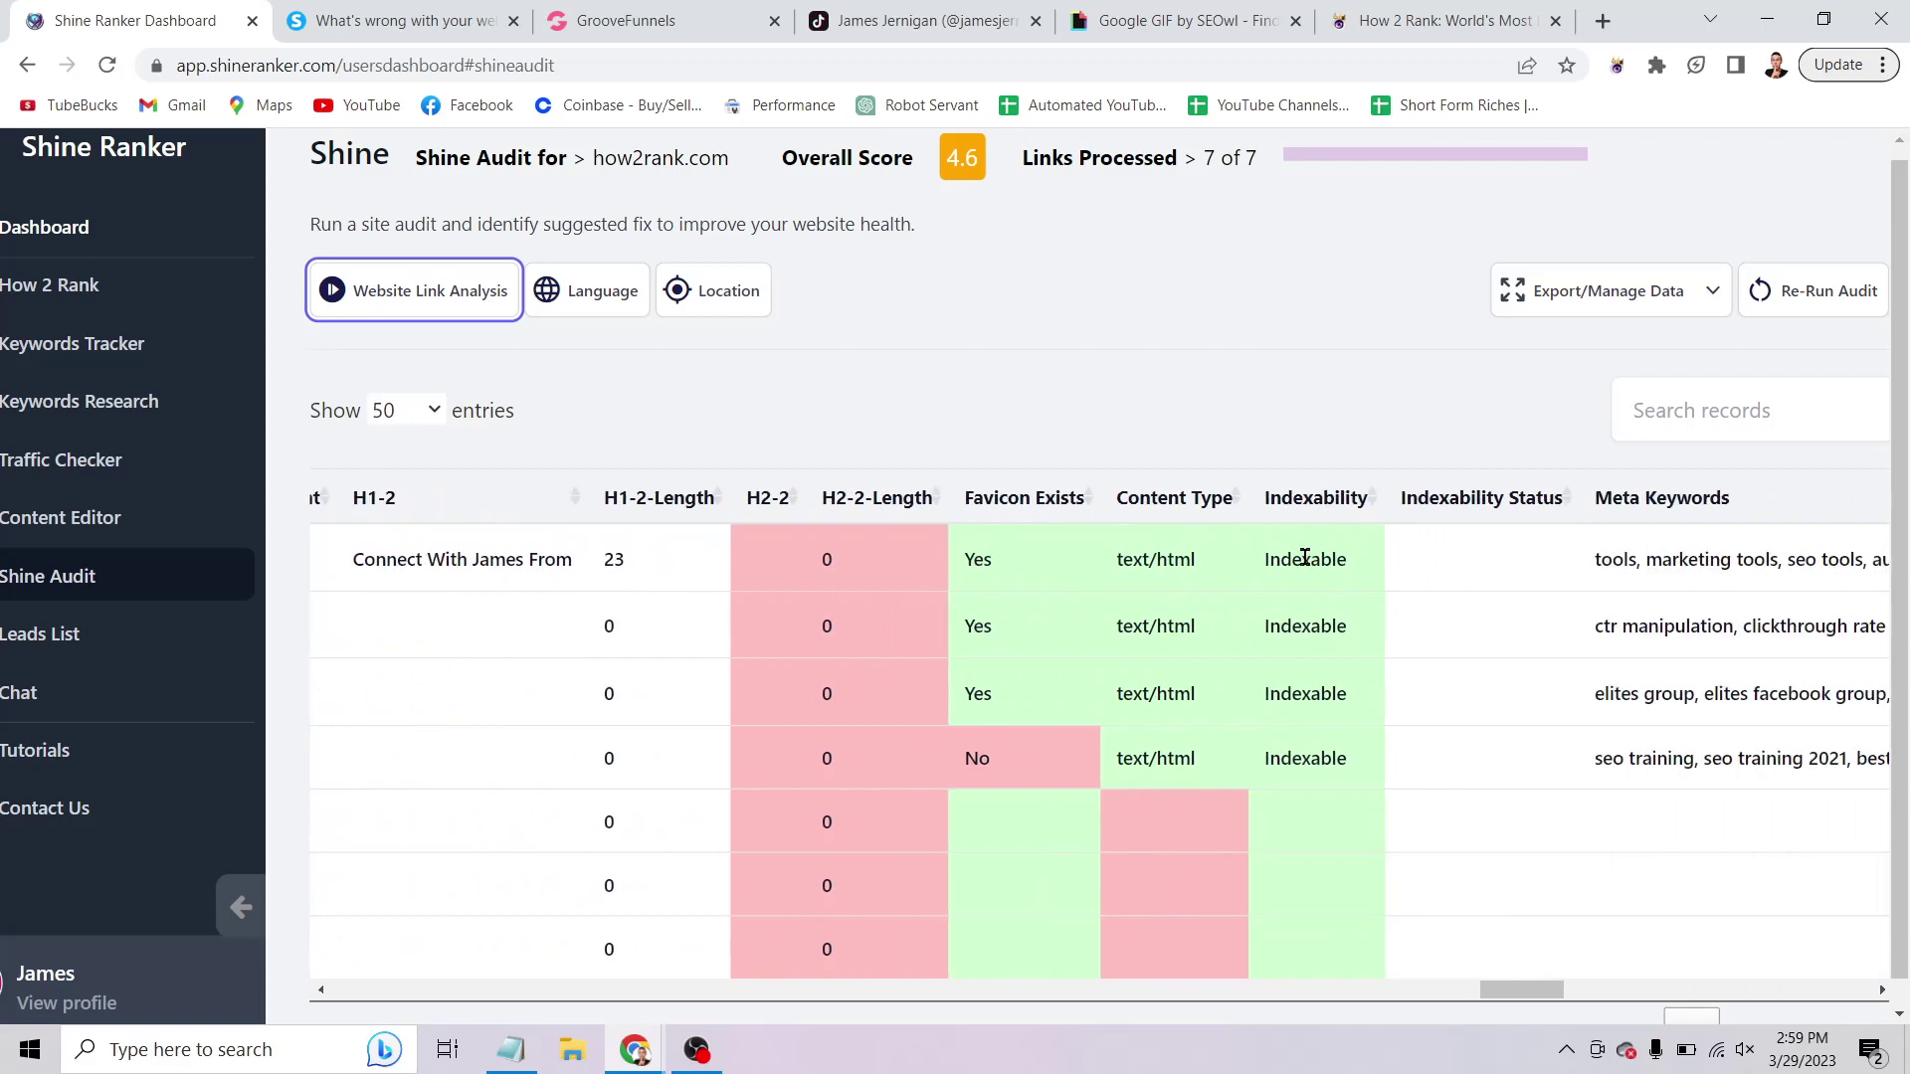
scroll(1310, 566, left, 1)
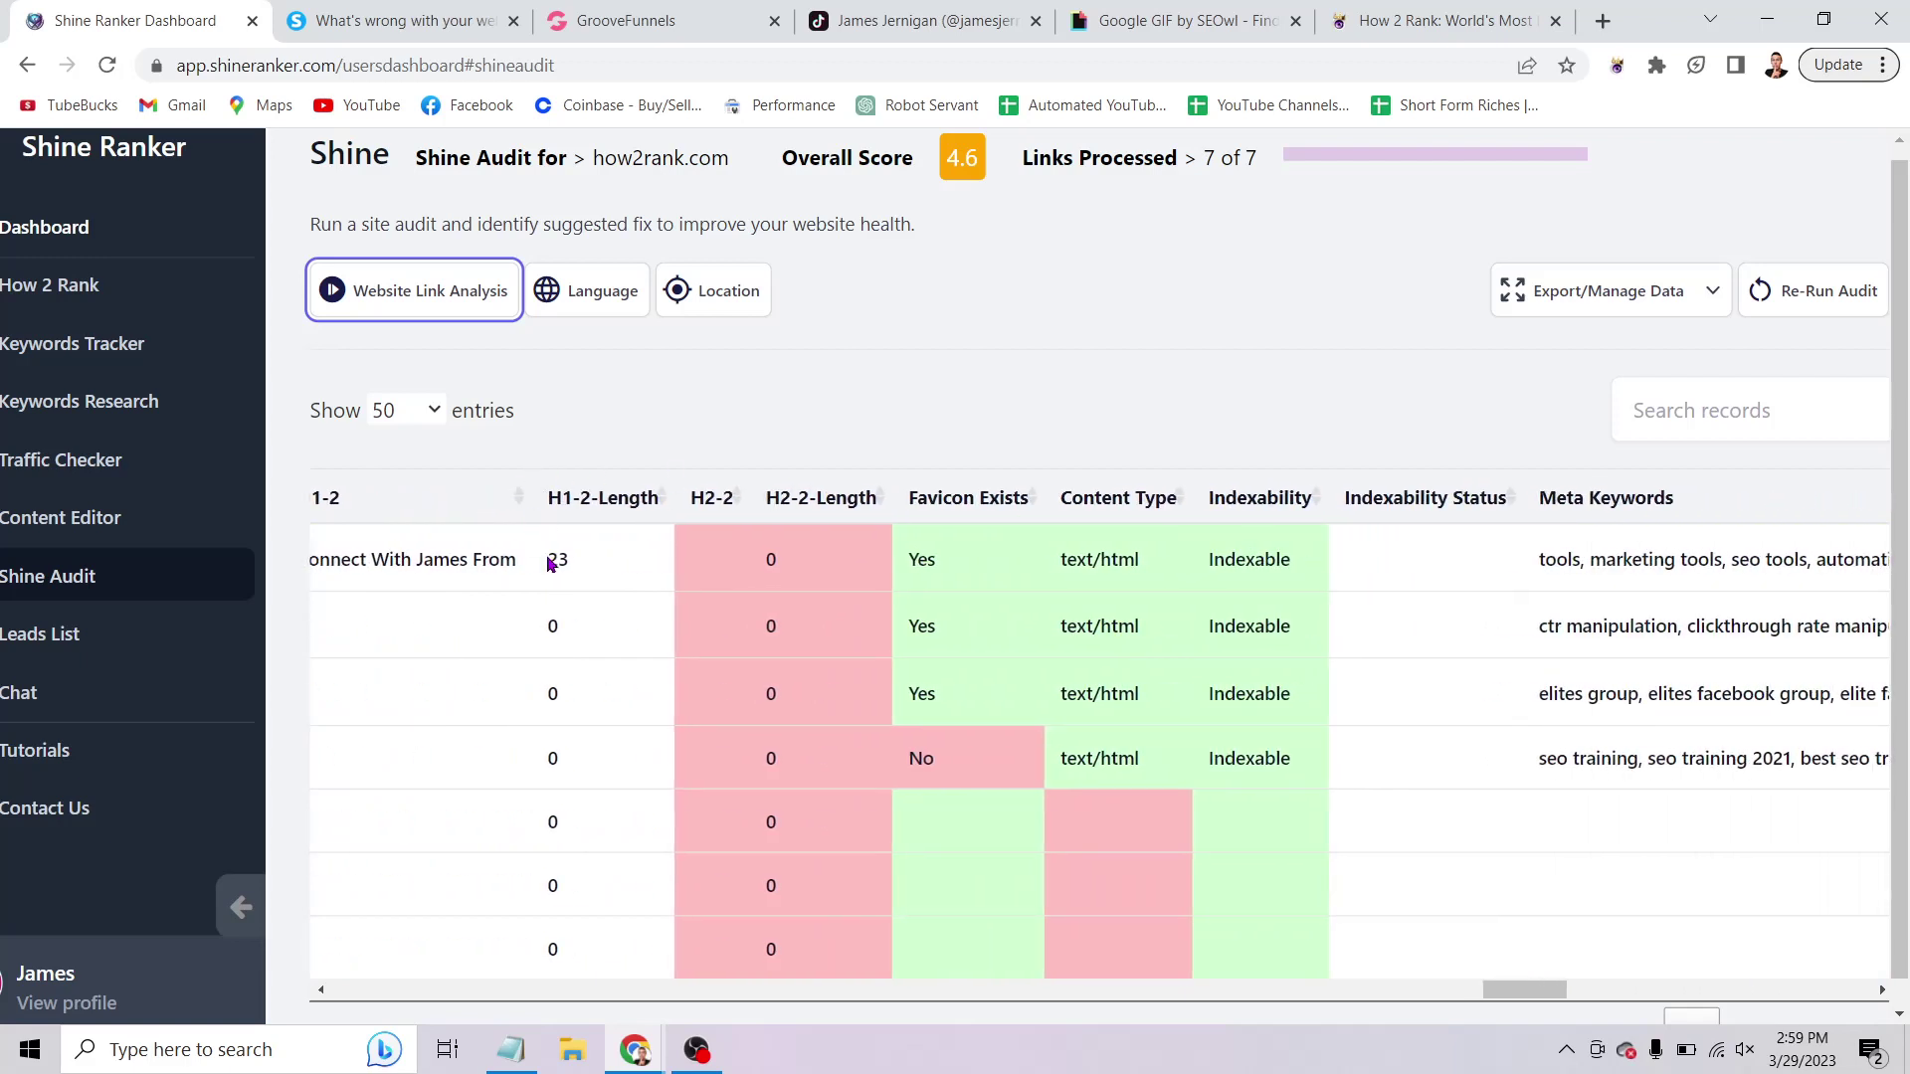
scroll(771, 568, right, 2)
right_click(772, 573)
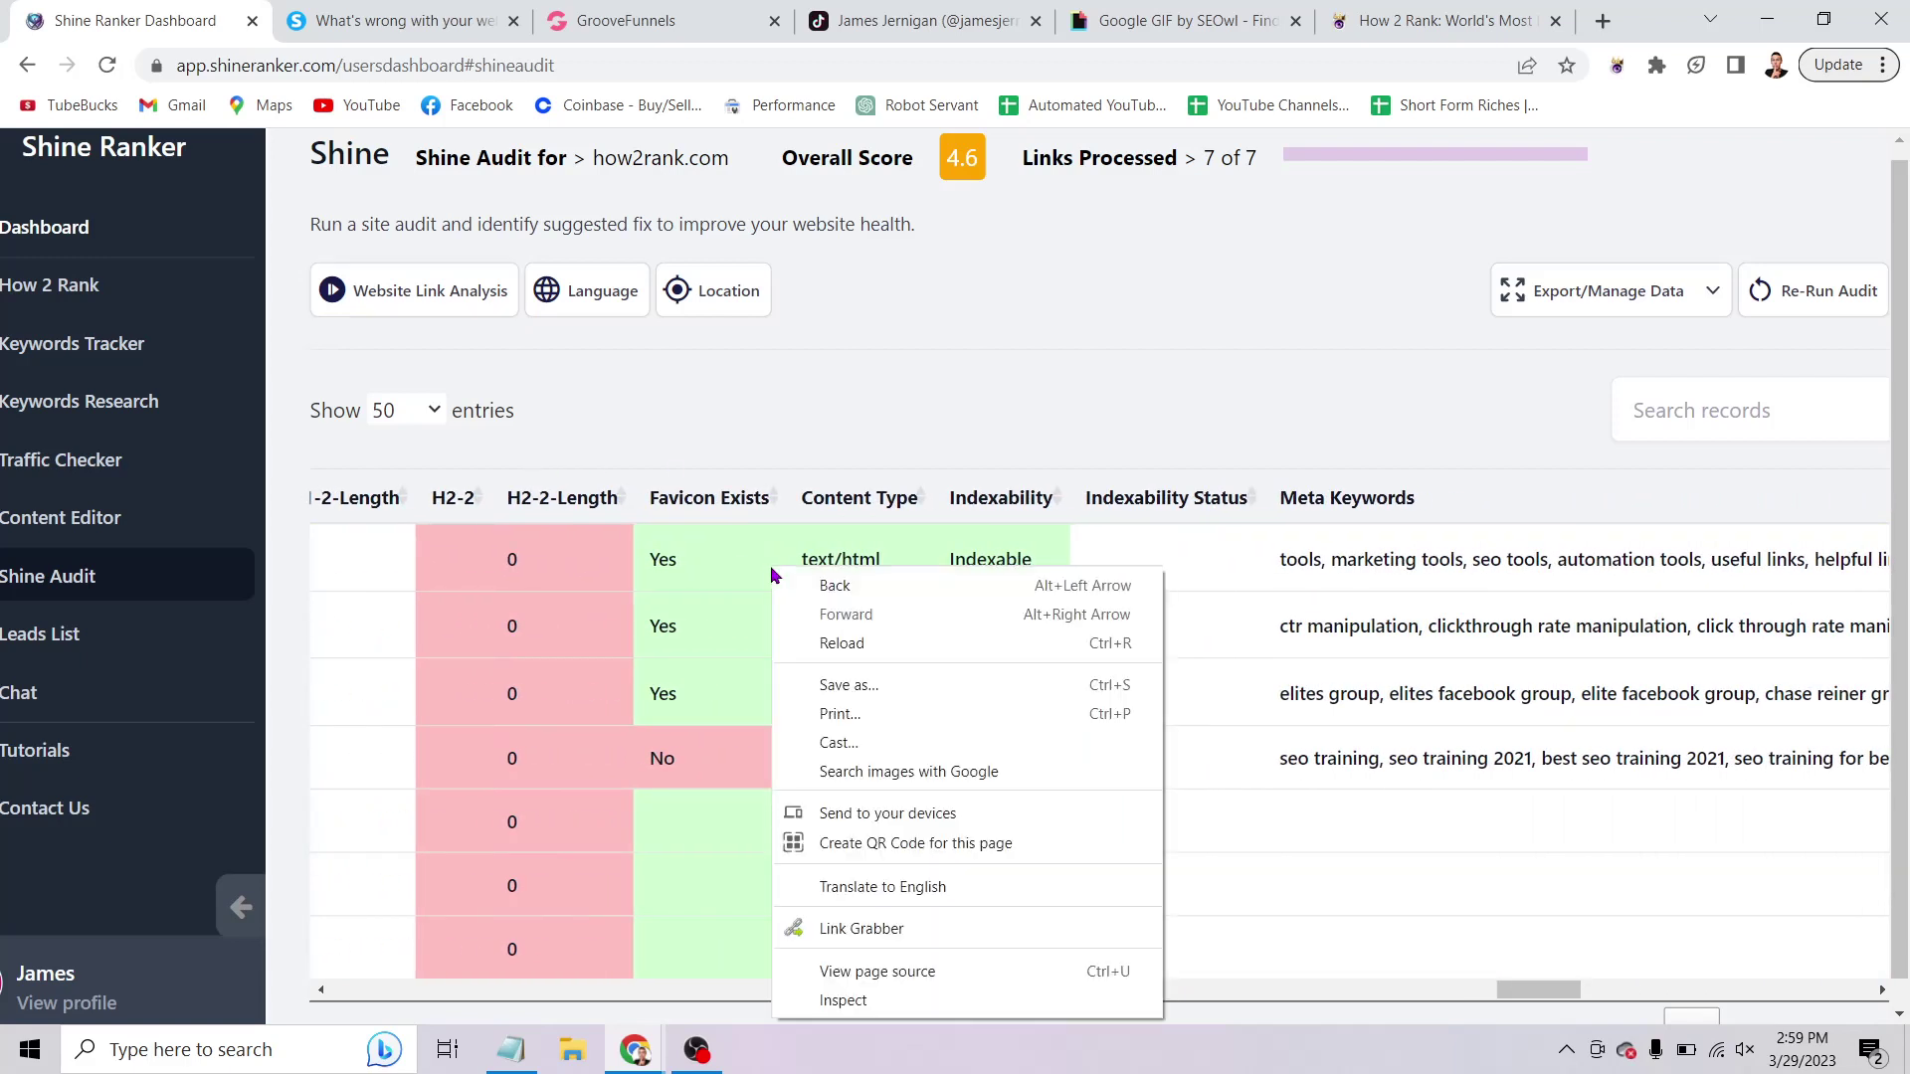
click(545, 430)
scroll(537, 478, left, 2)
scroll(539, 478, down, 1)
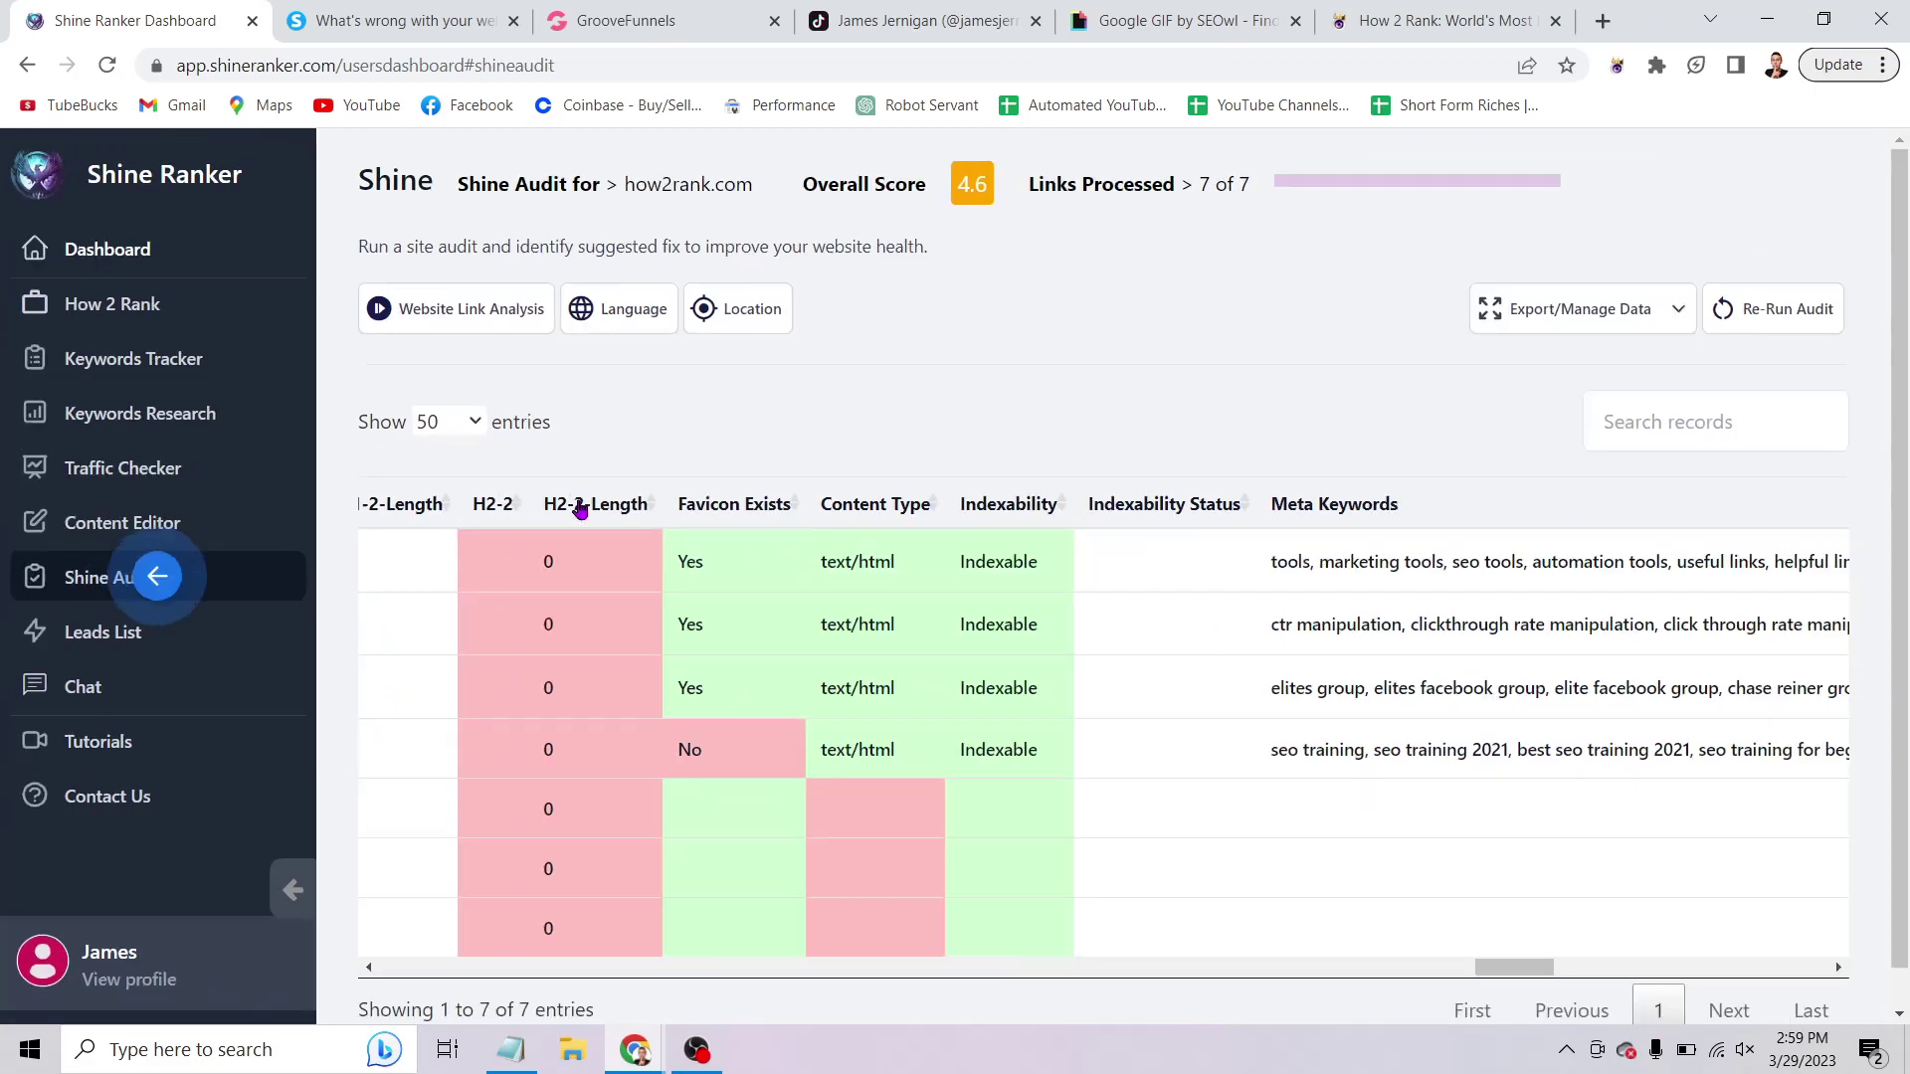
scroll(647, 561, left, 6)
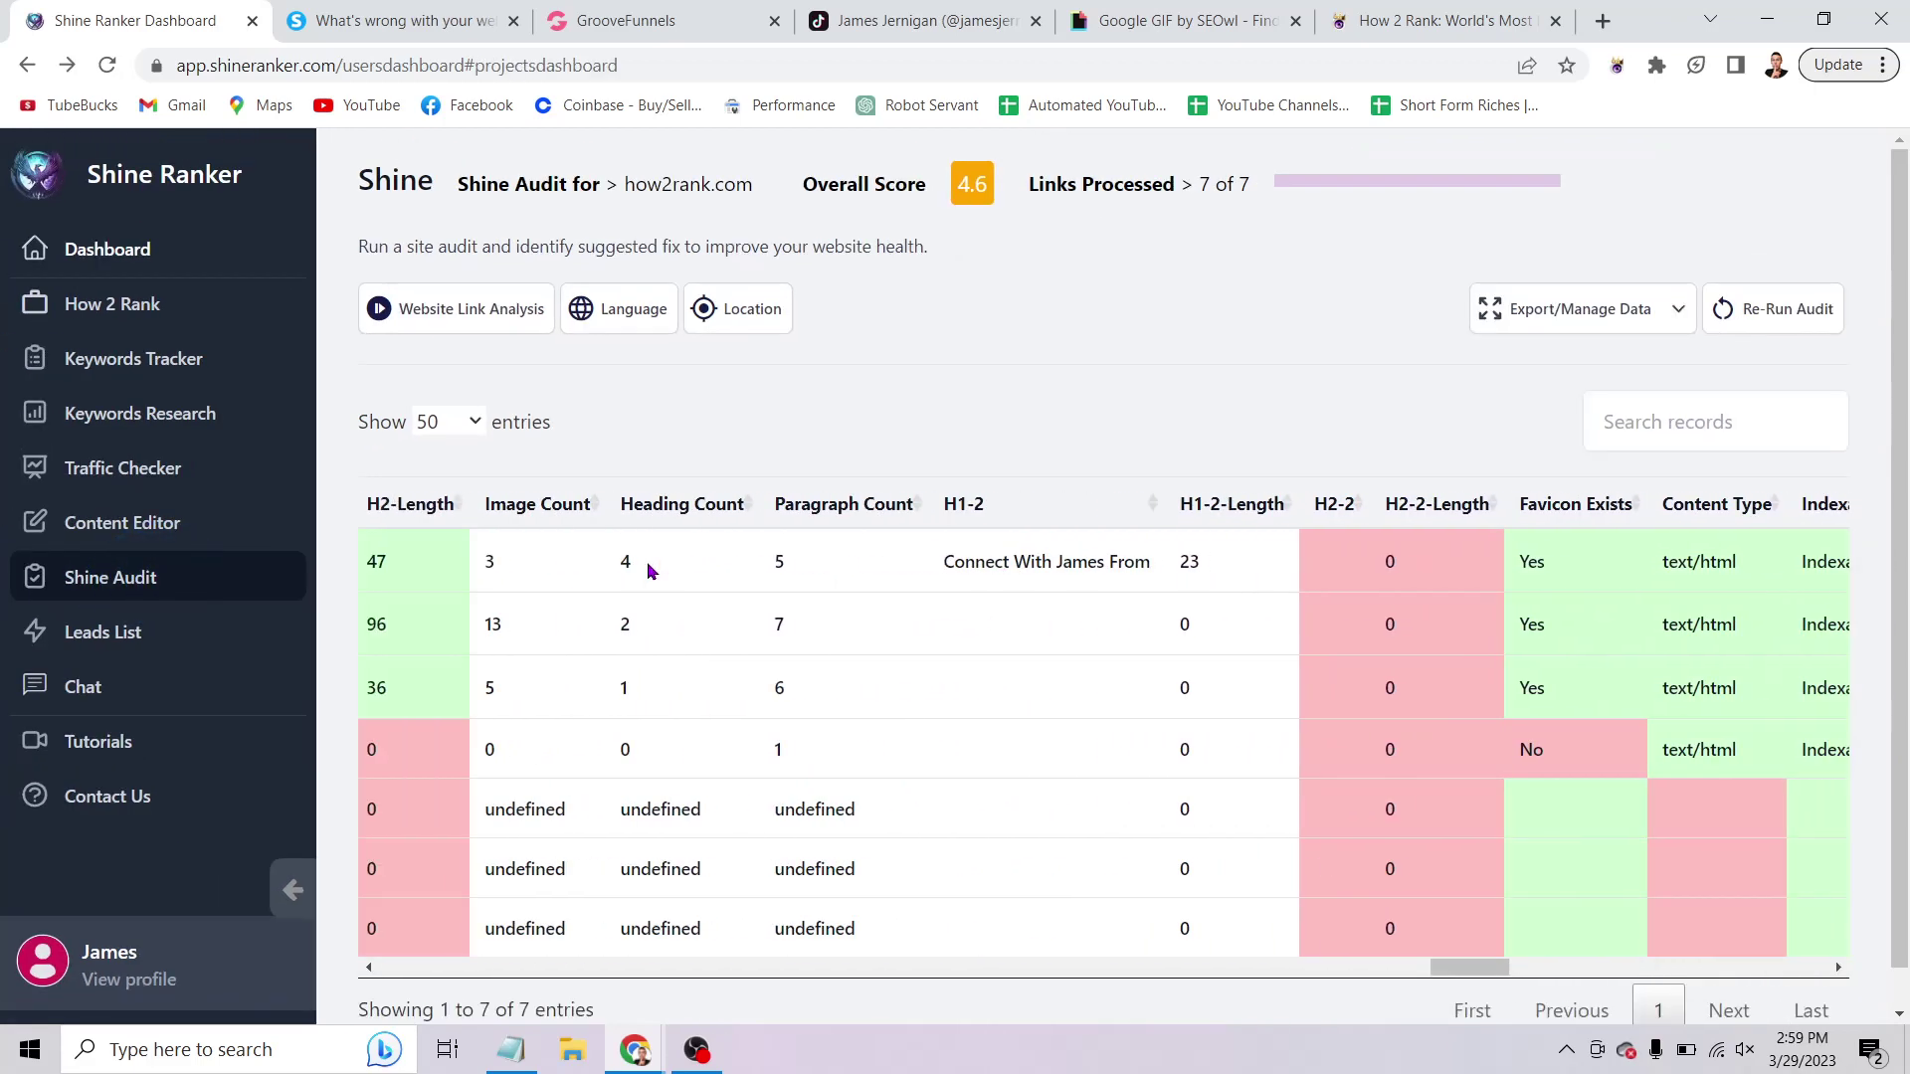
scroll(647, 561, left, 8)
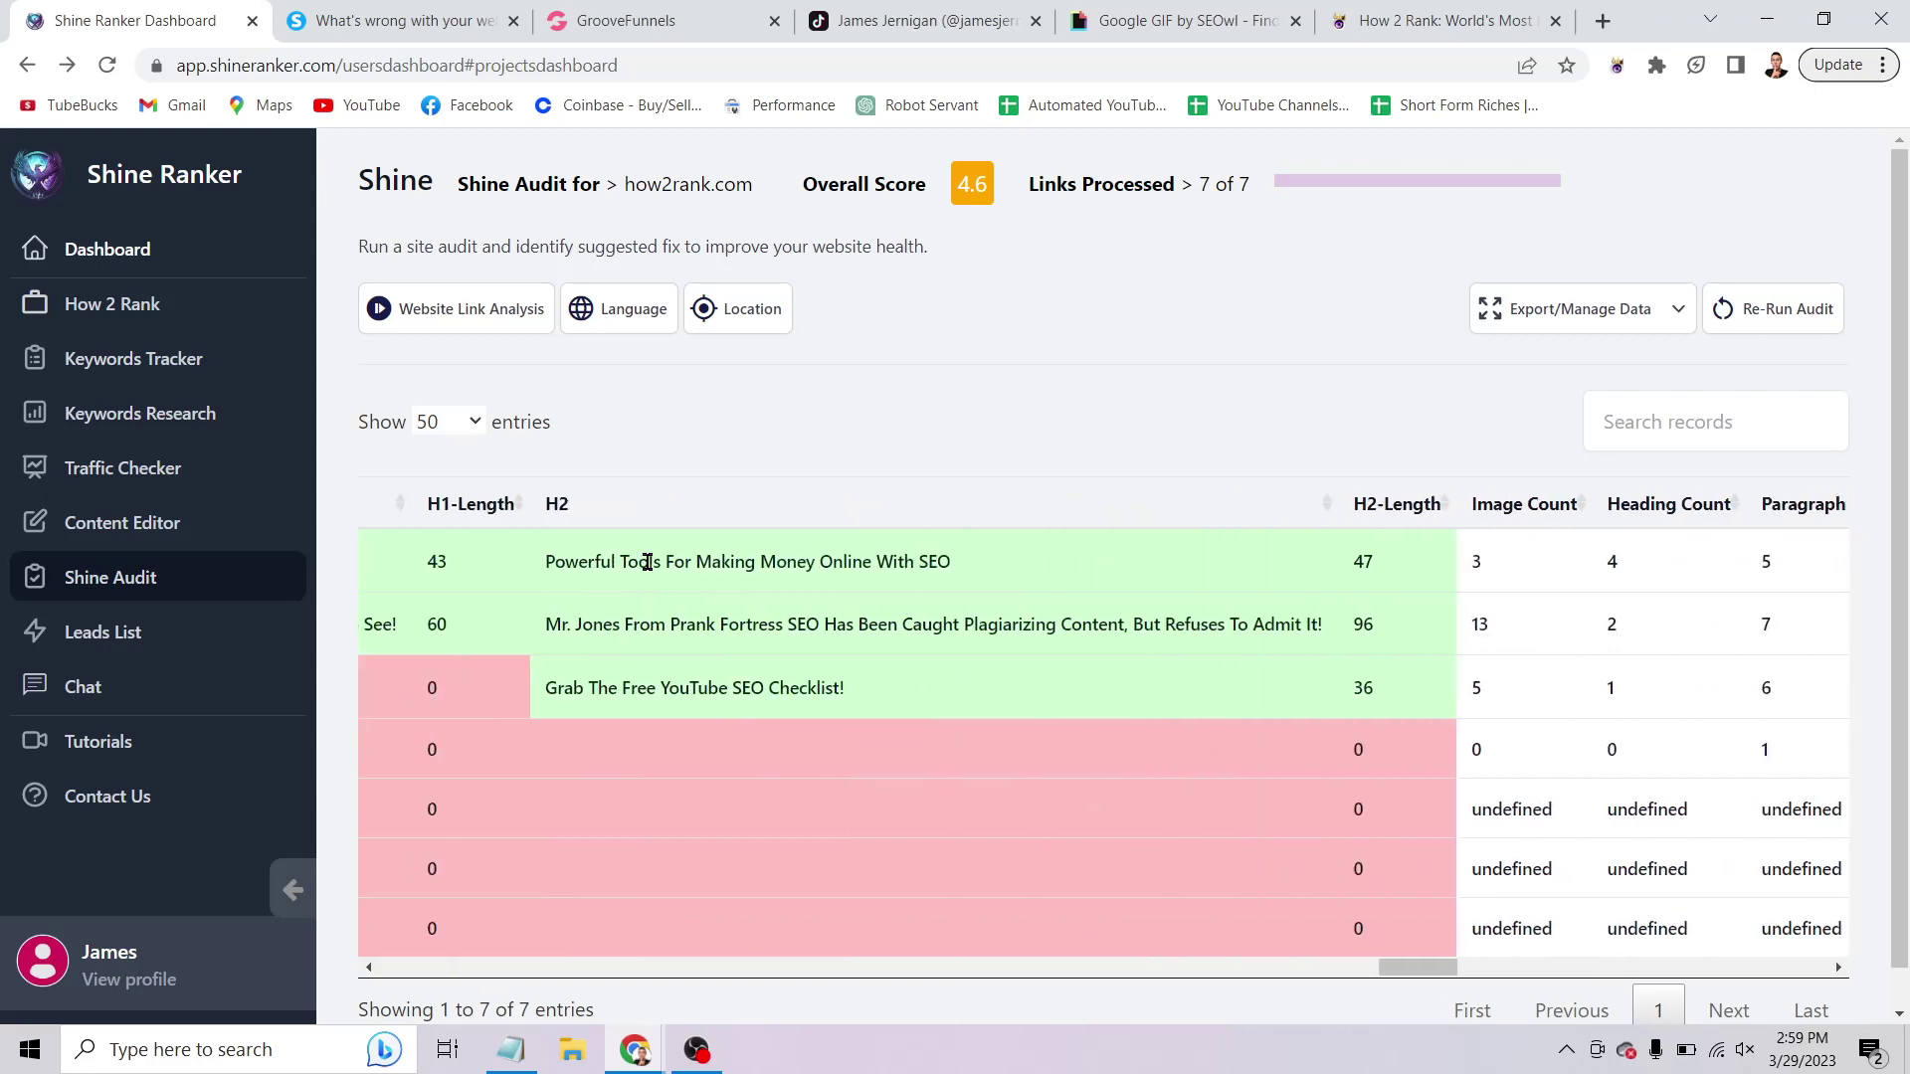
scroll(696, 564, right, 10)
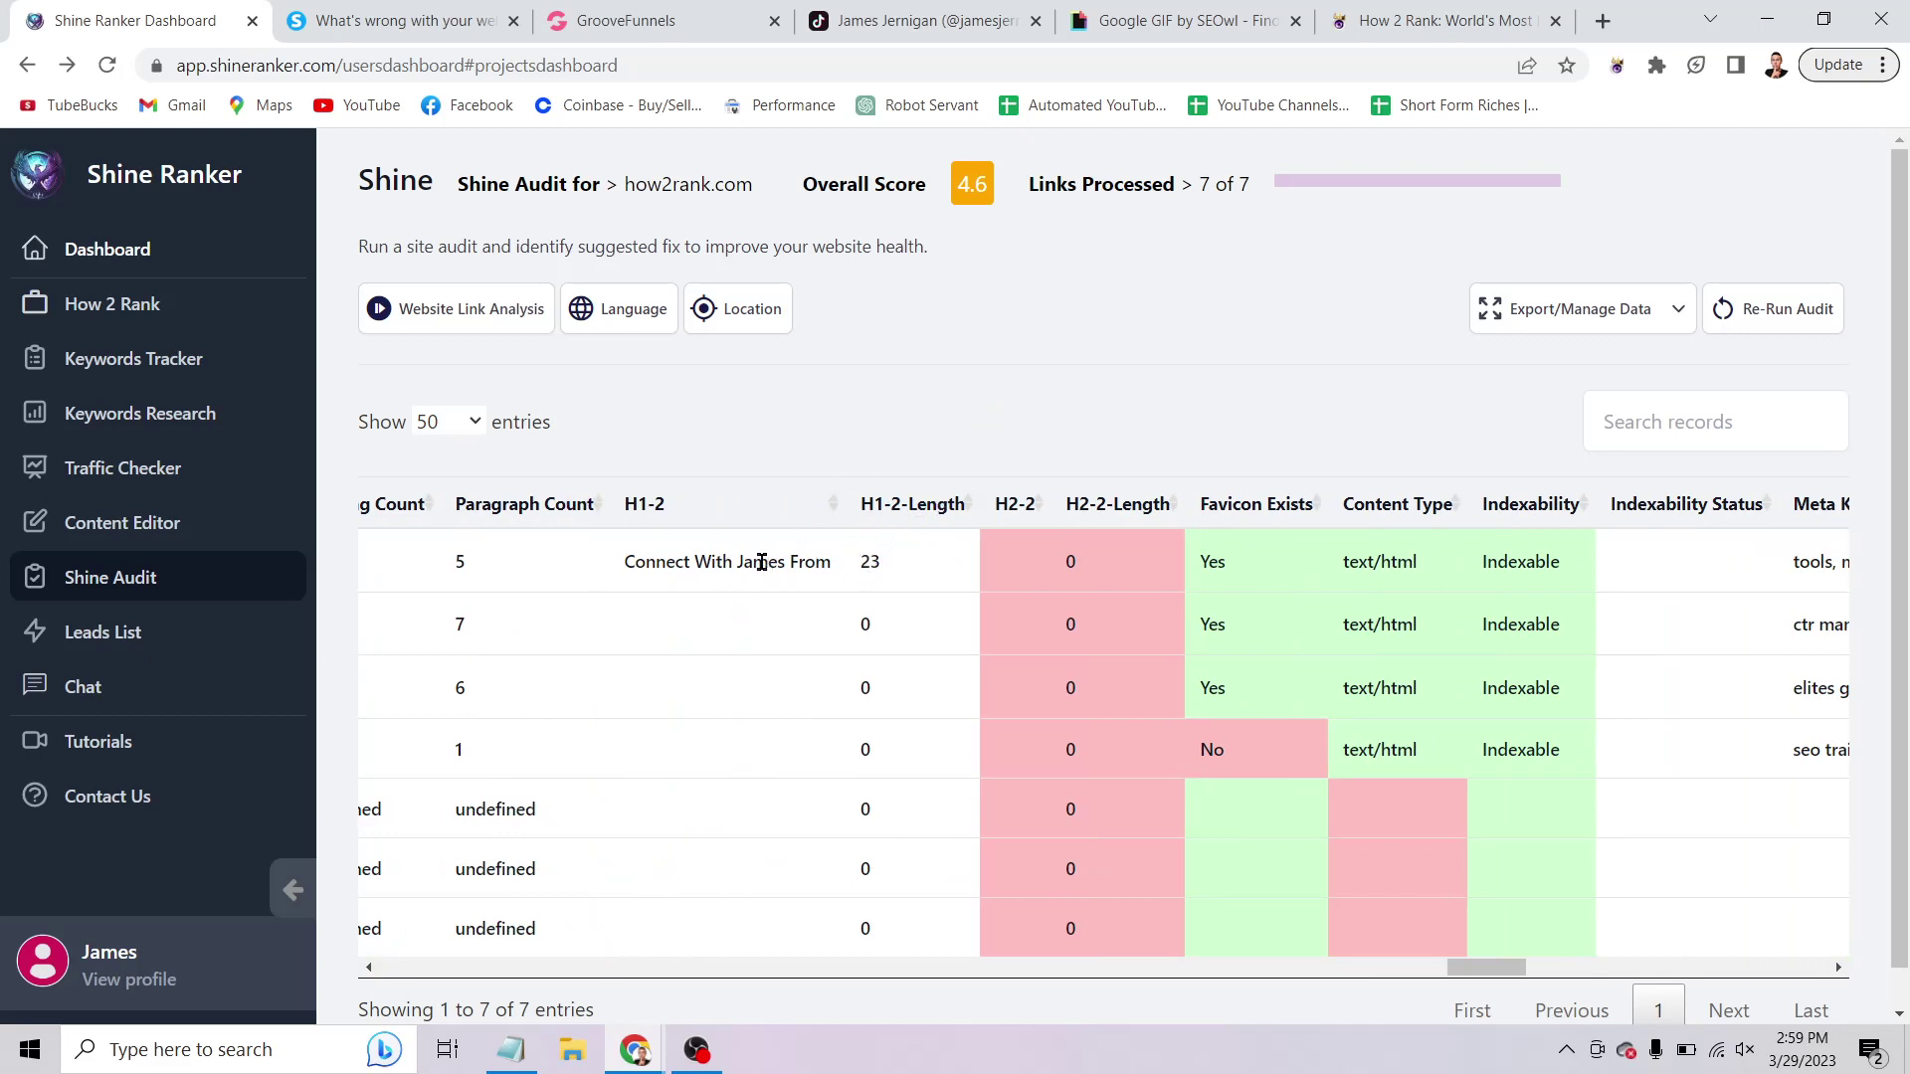
Demote the 'Connect With James From How 2 Rank SEO!' heading from Heading 1 to a lower level.
click(633, 15)
scroll(898, 509, up, 5)
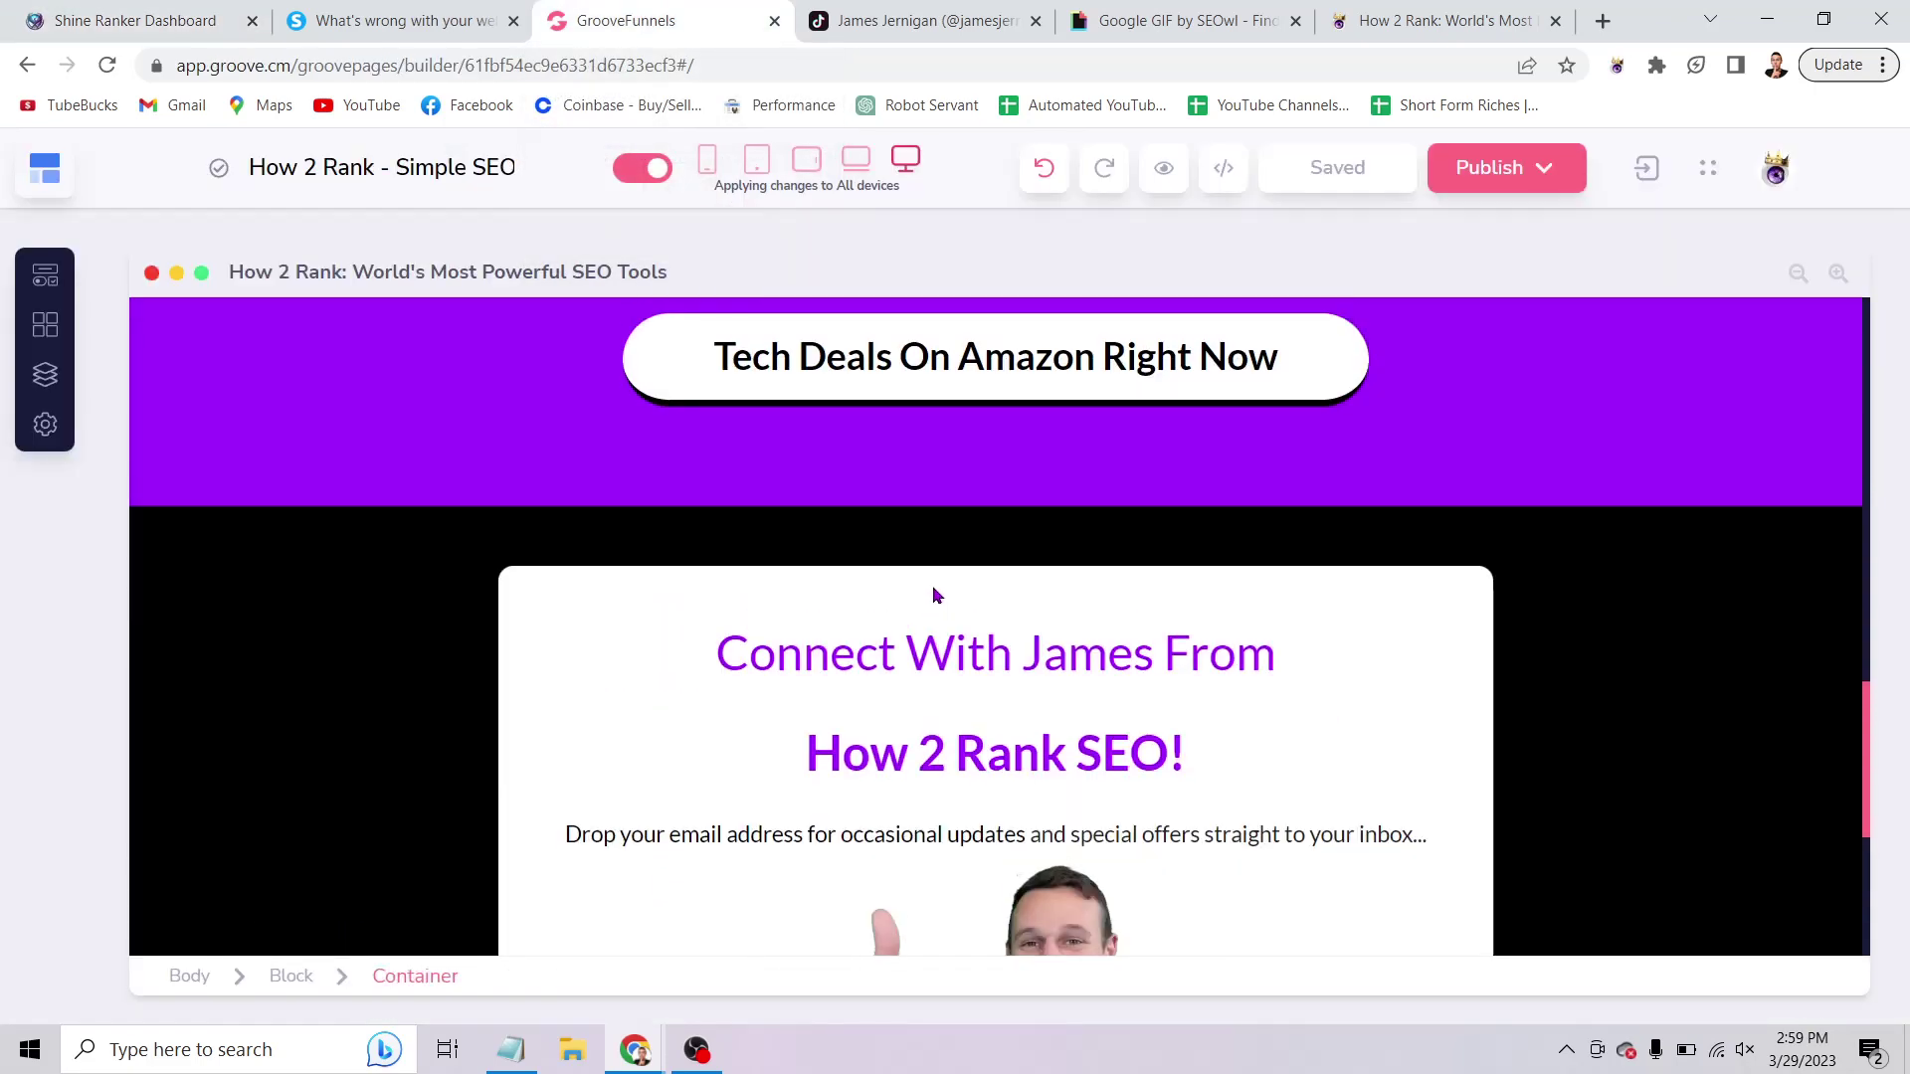
click(1015, 665)
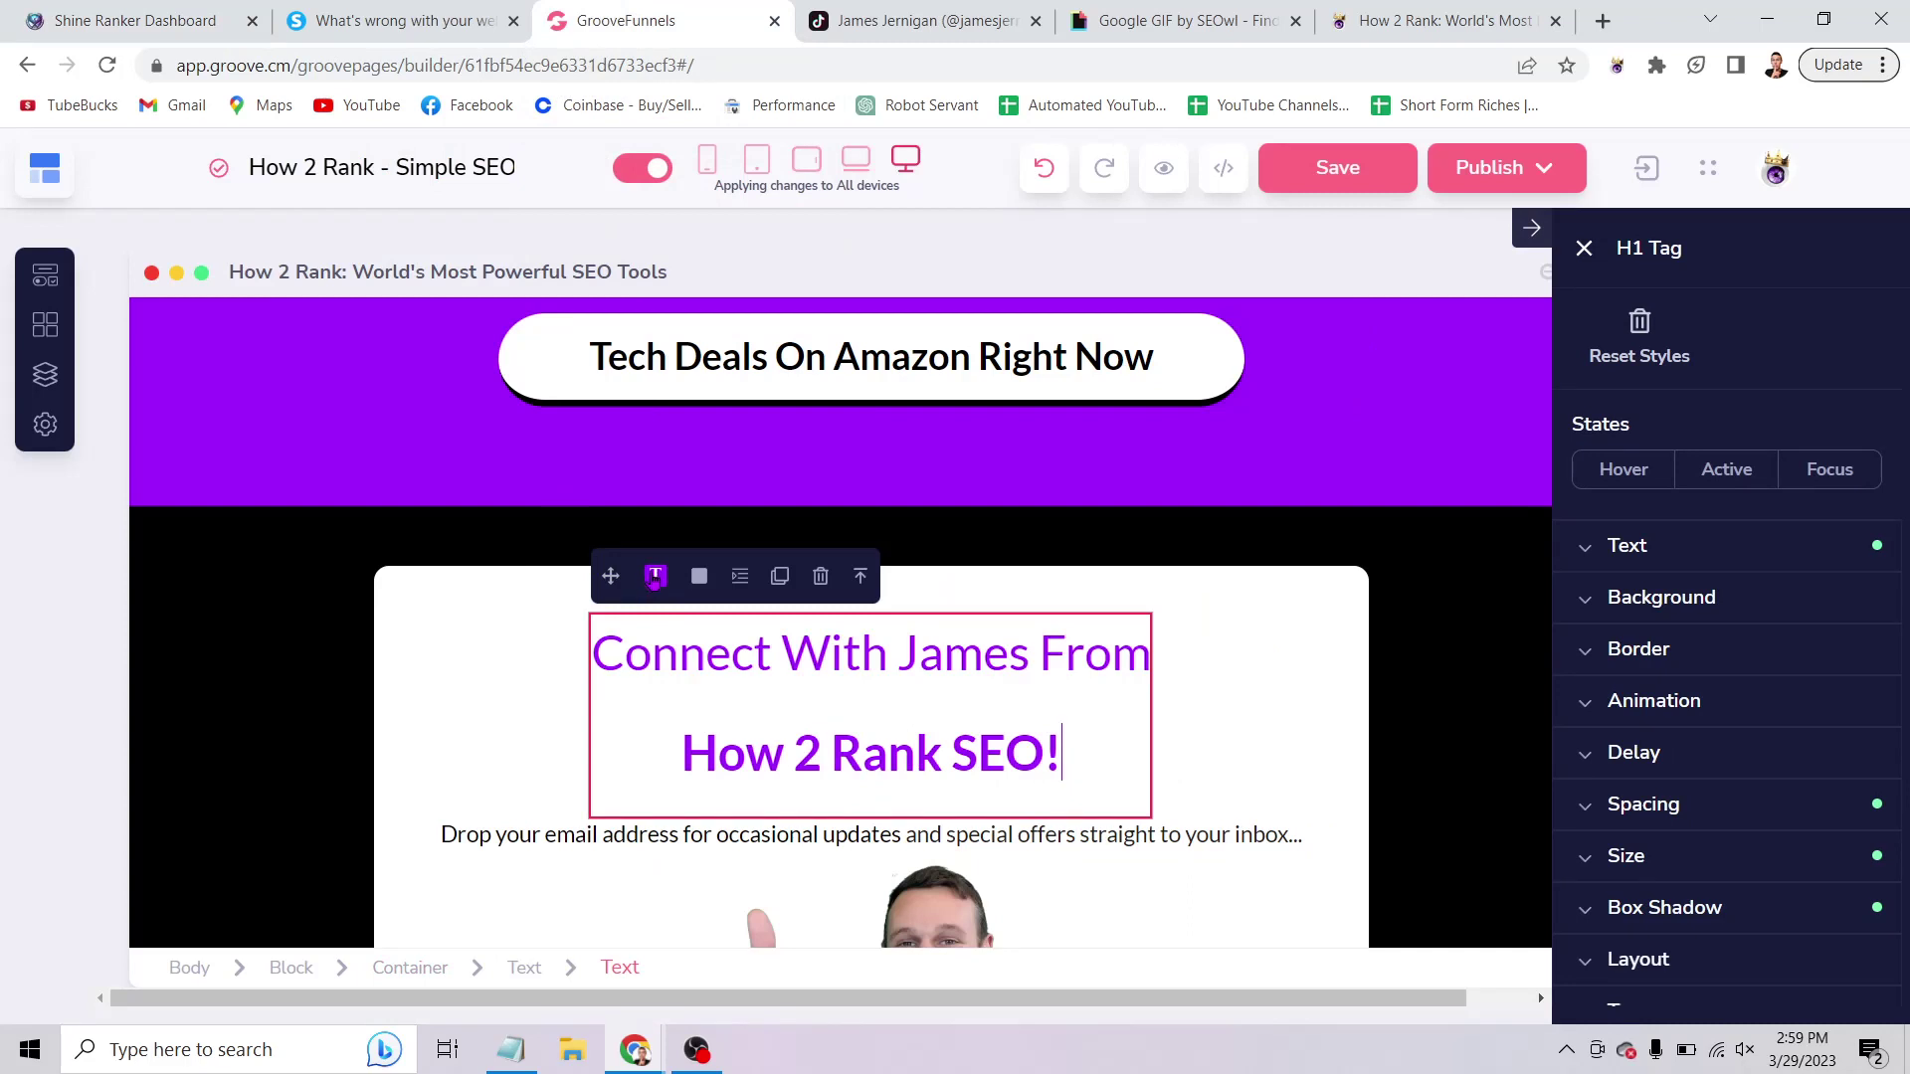
double_click(935, 713)
click(1062, 761)
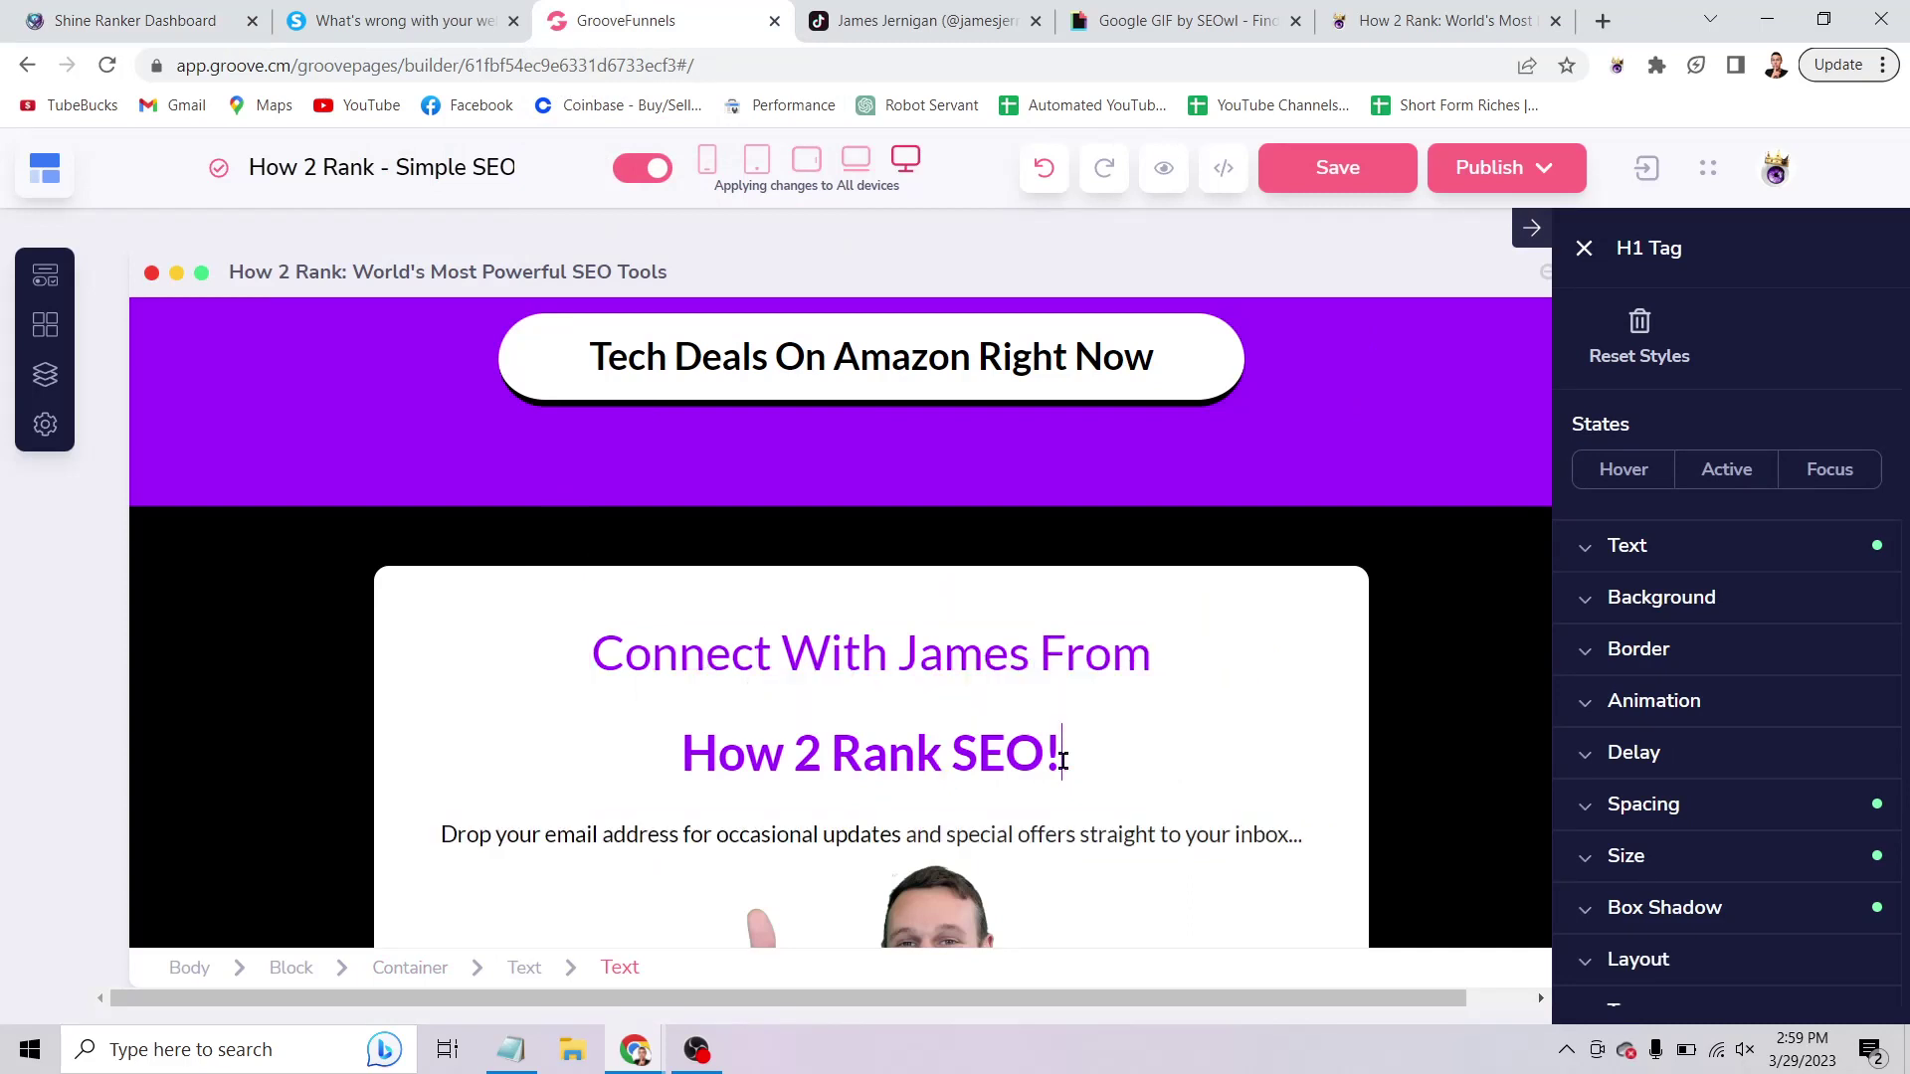
drag(1061, 758, 647, 652)
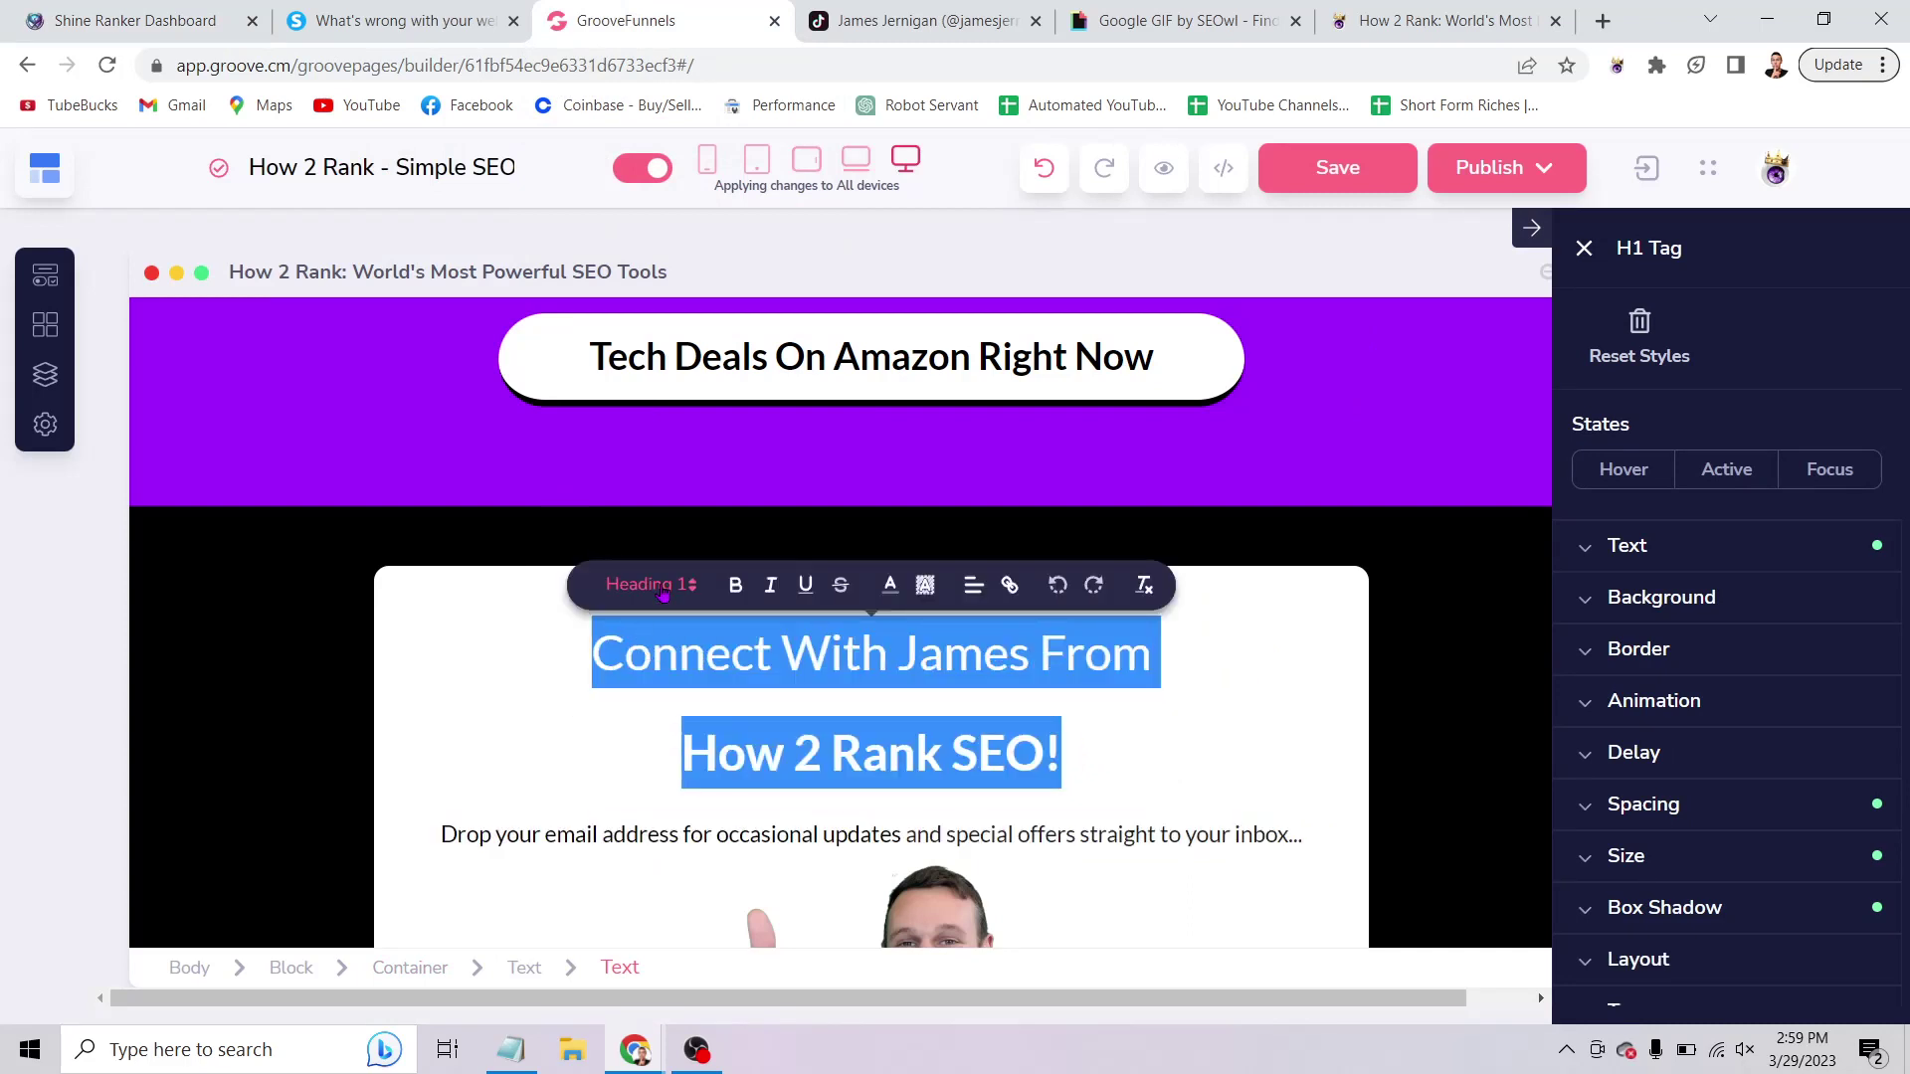
click(663, 591)
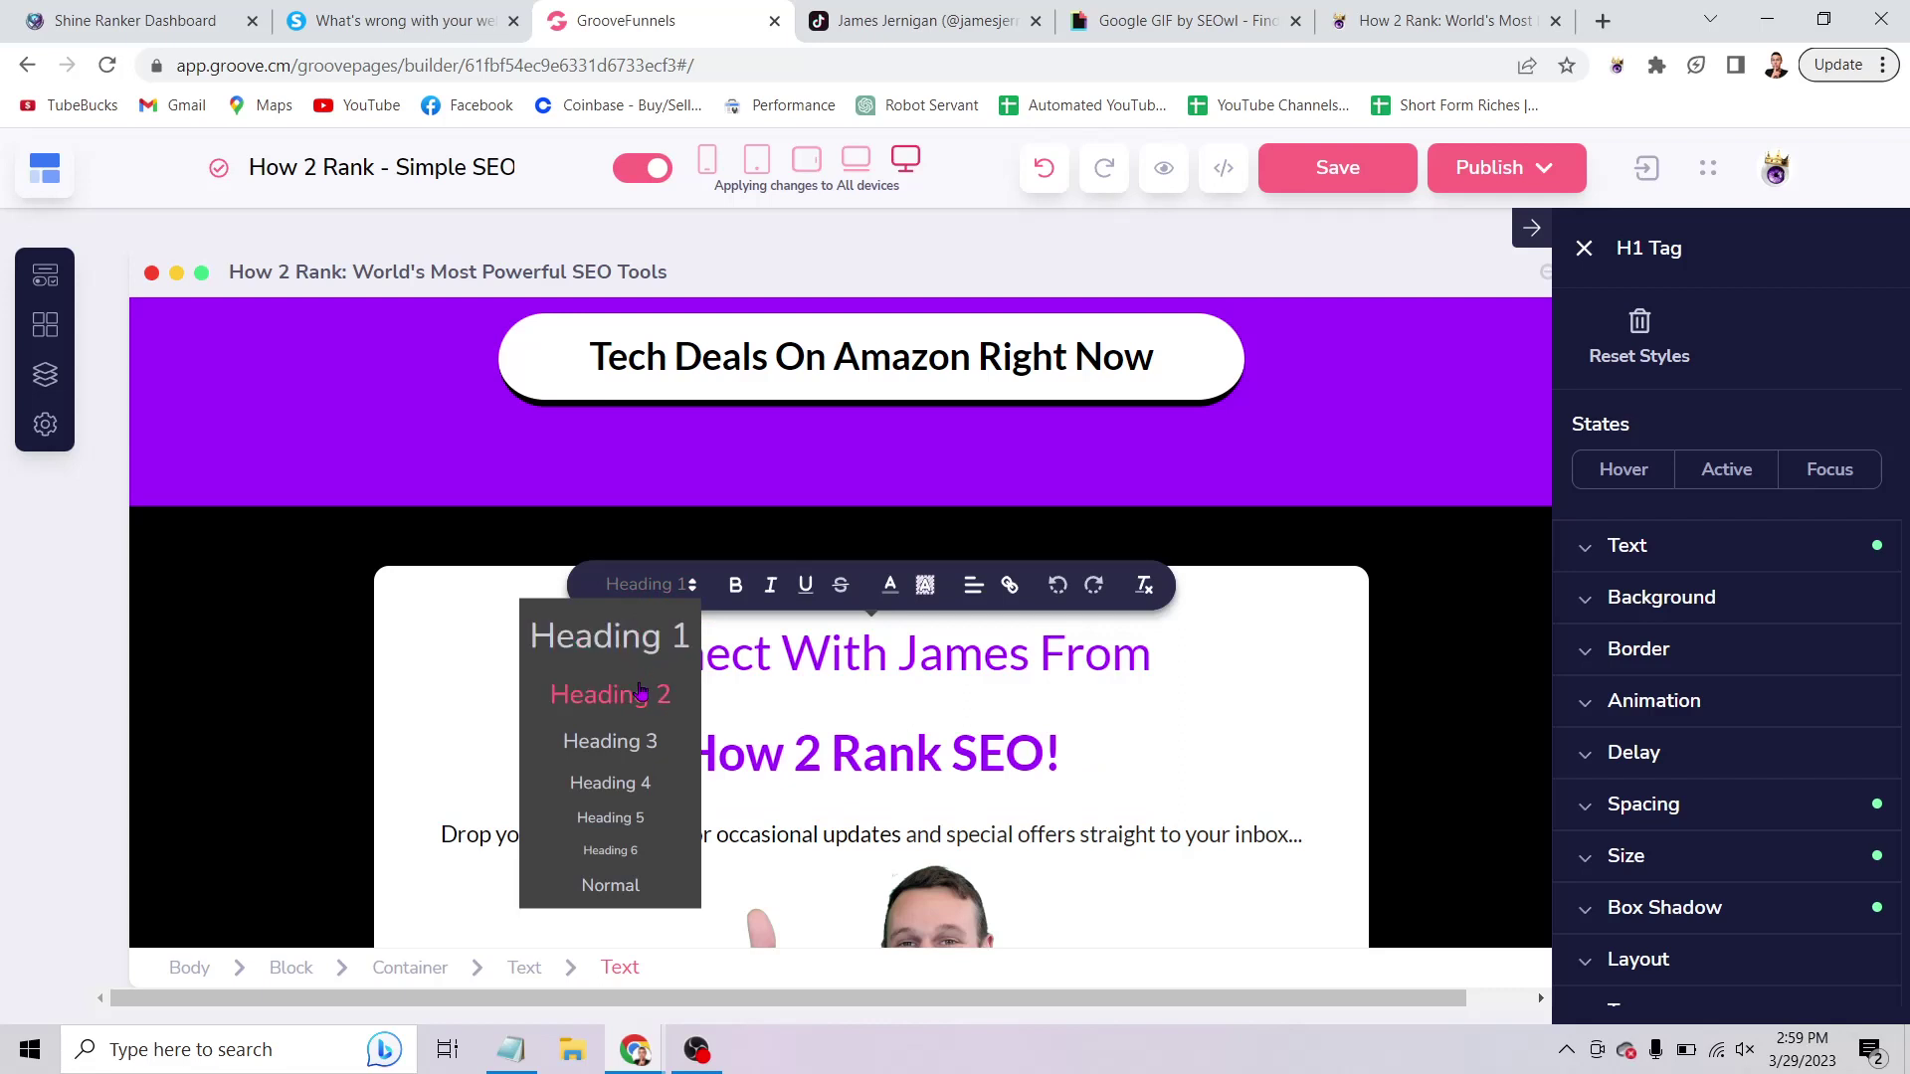
click(622, 729)
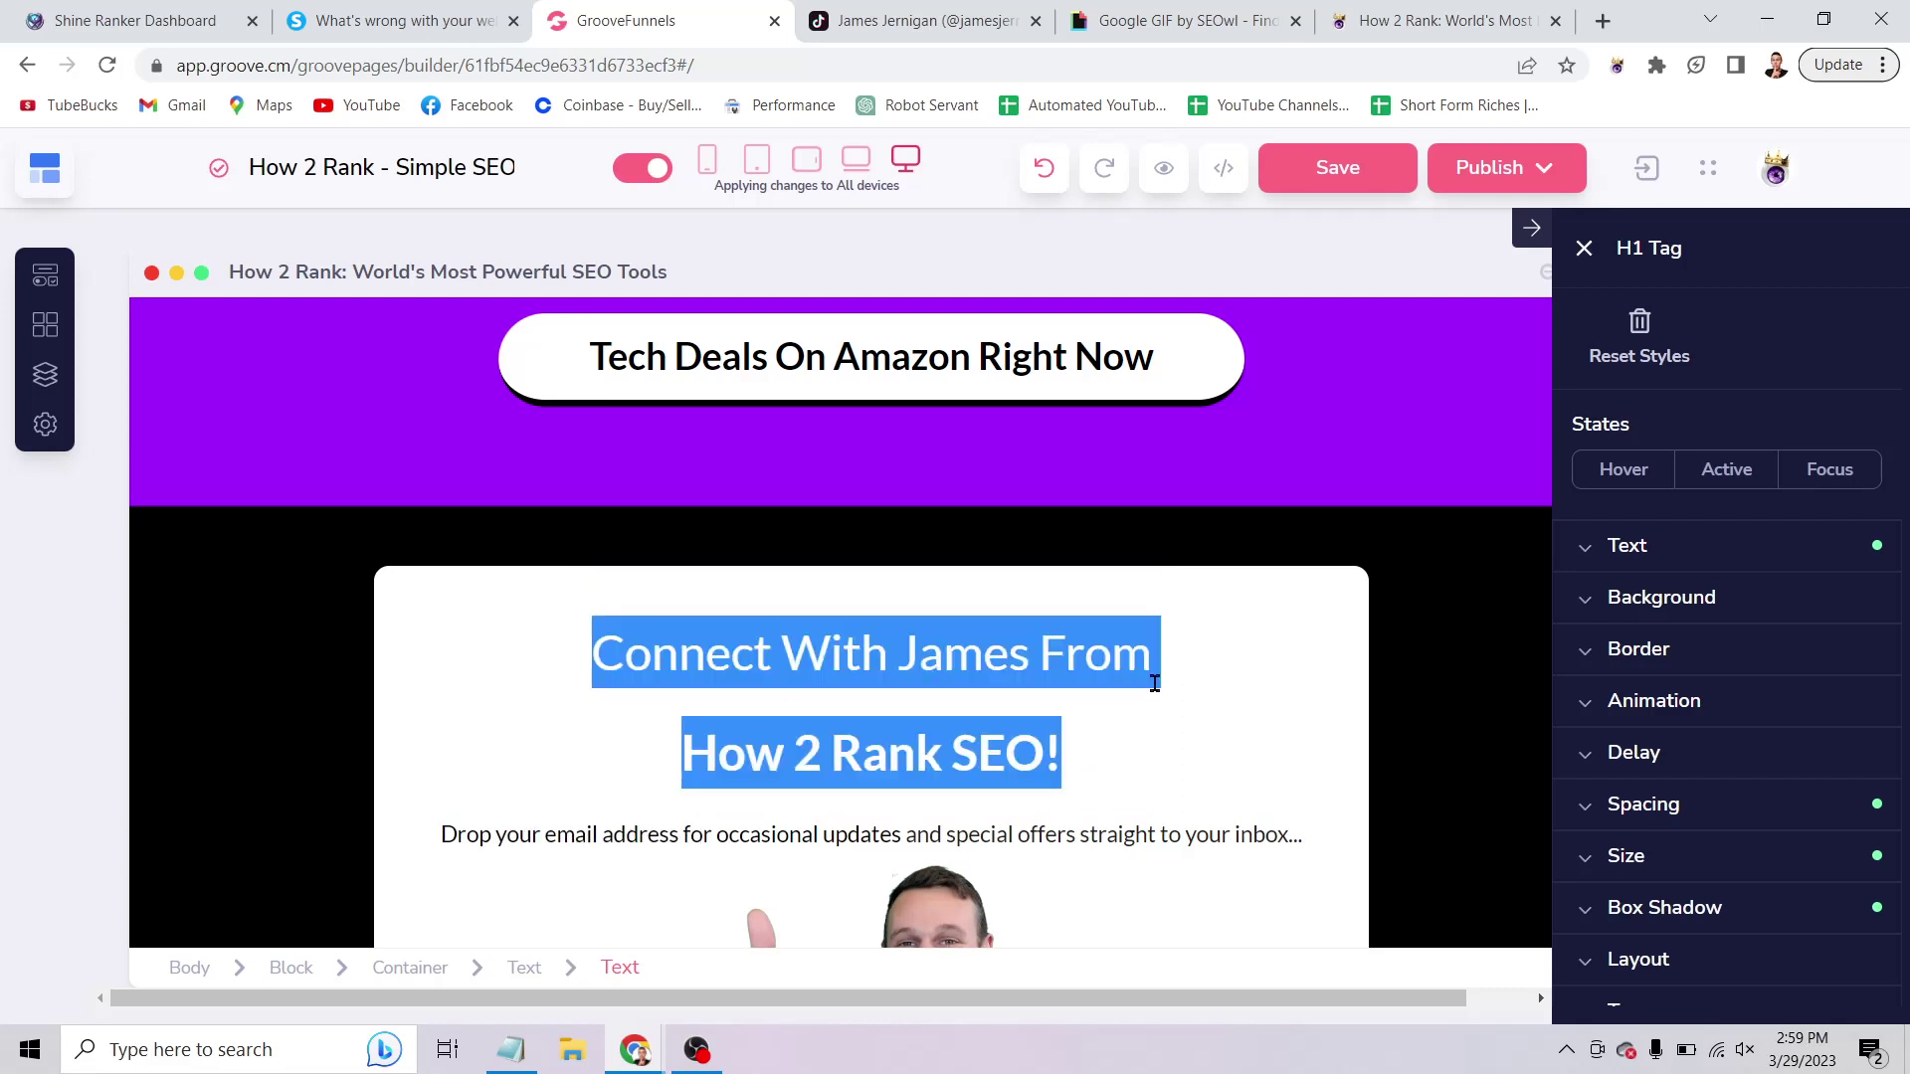
Publish the current How 2 Rank page.
click(1234, 723)
click(1543, 171)
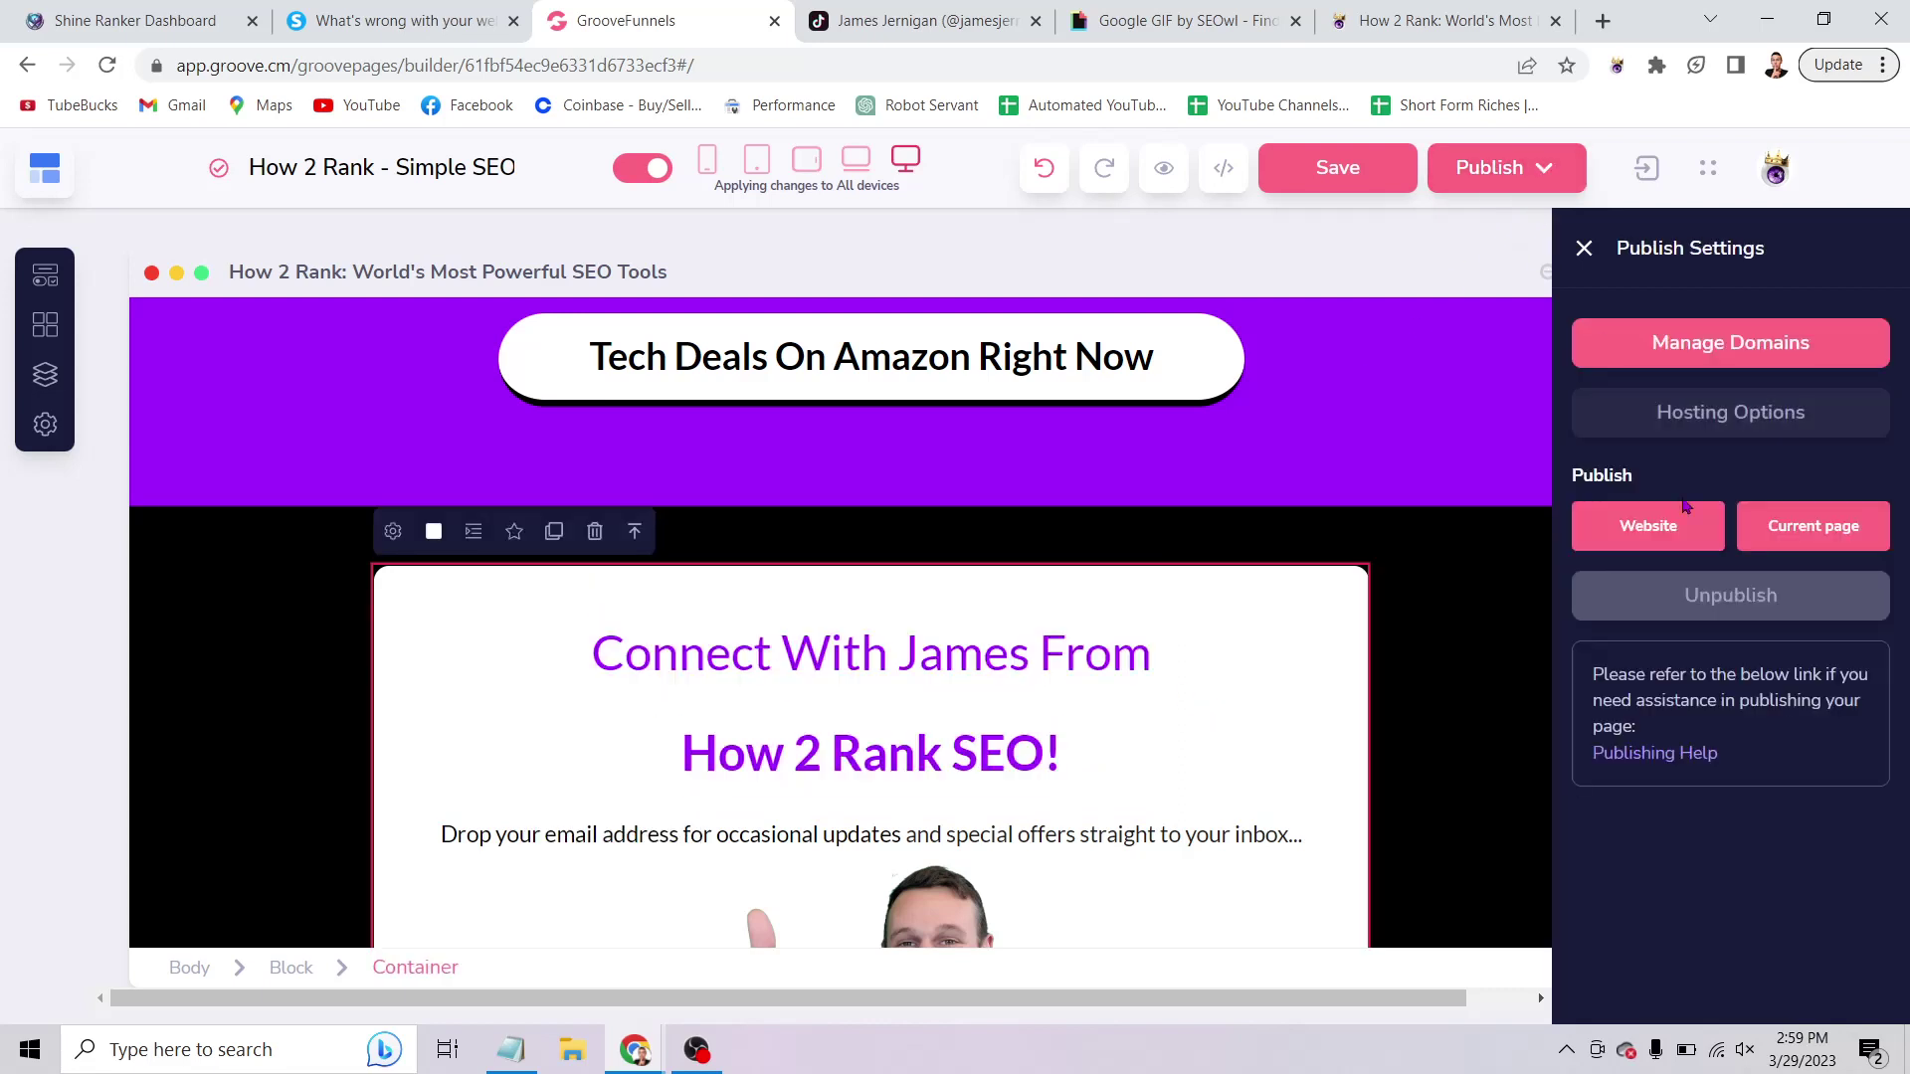
click(1753, 537)
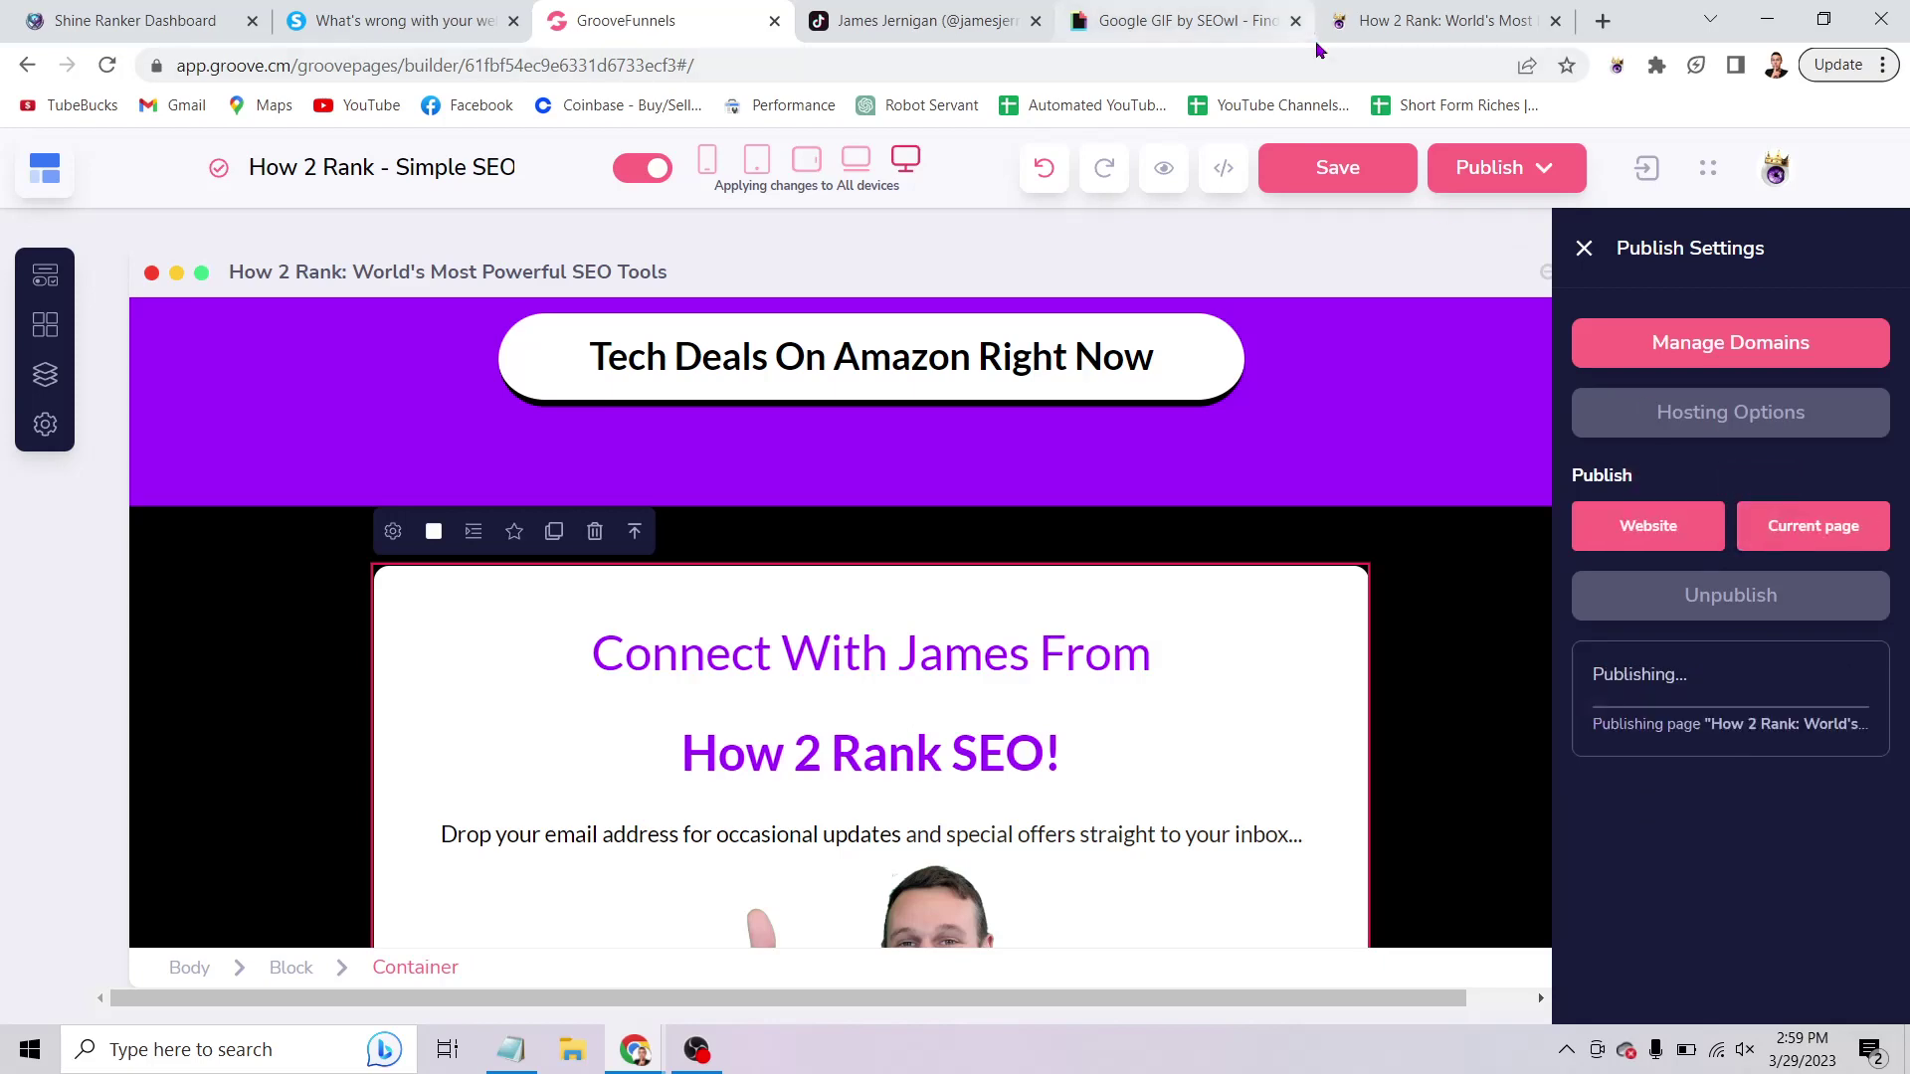
Bring up the audit's Meta Keywords column, showing terms like 'seo training' and 'ctr manipulation'.
click(393, 22)
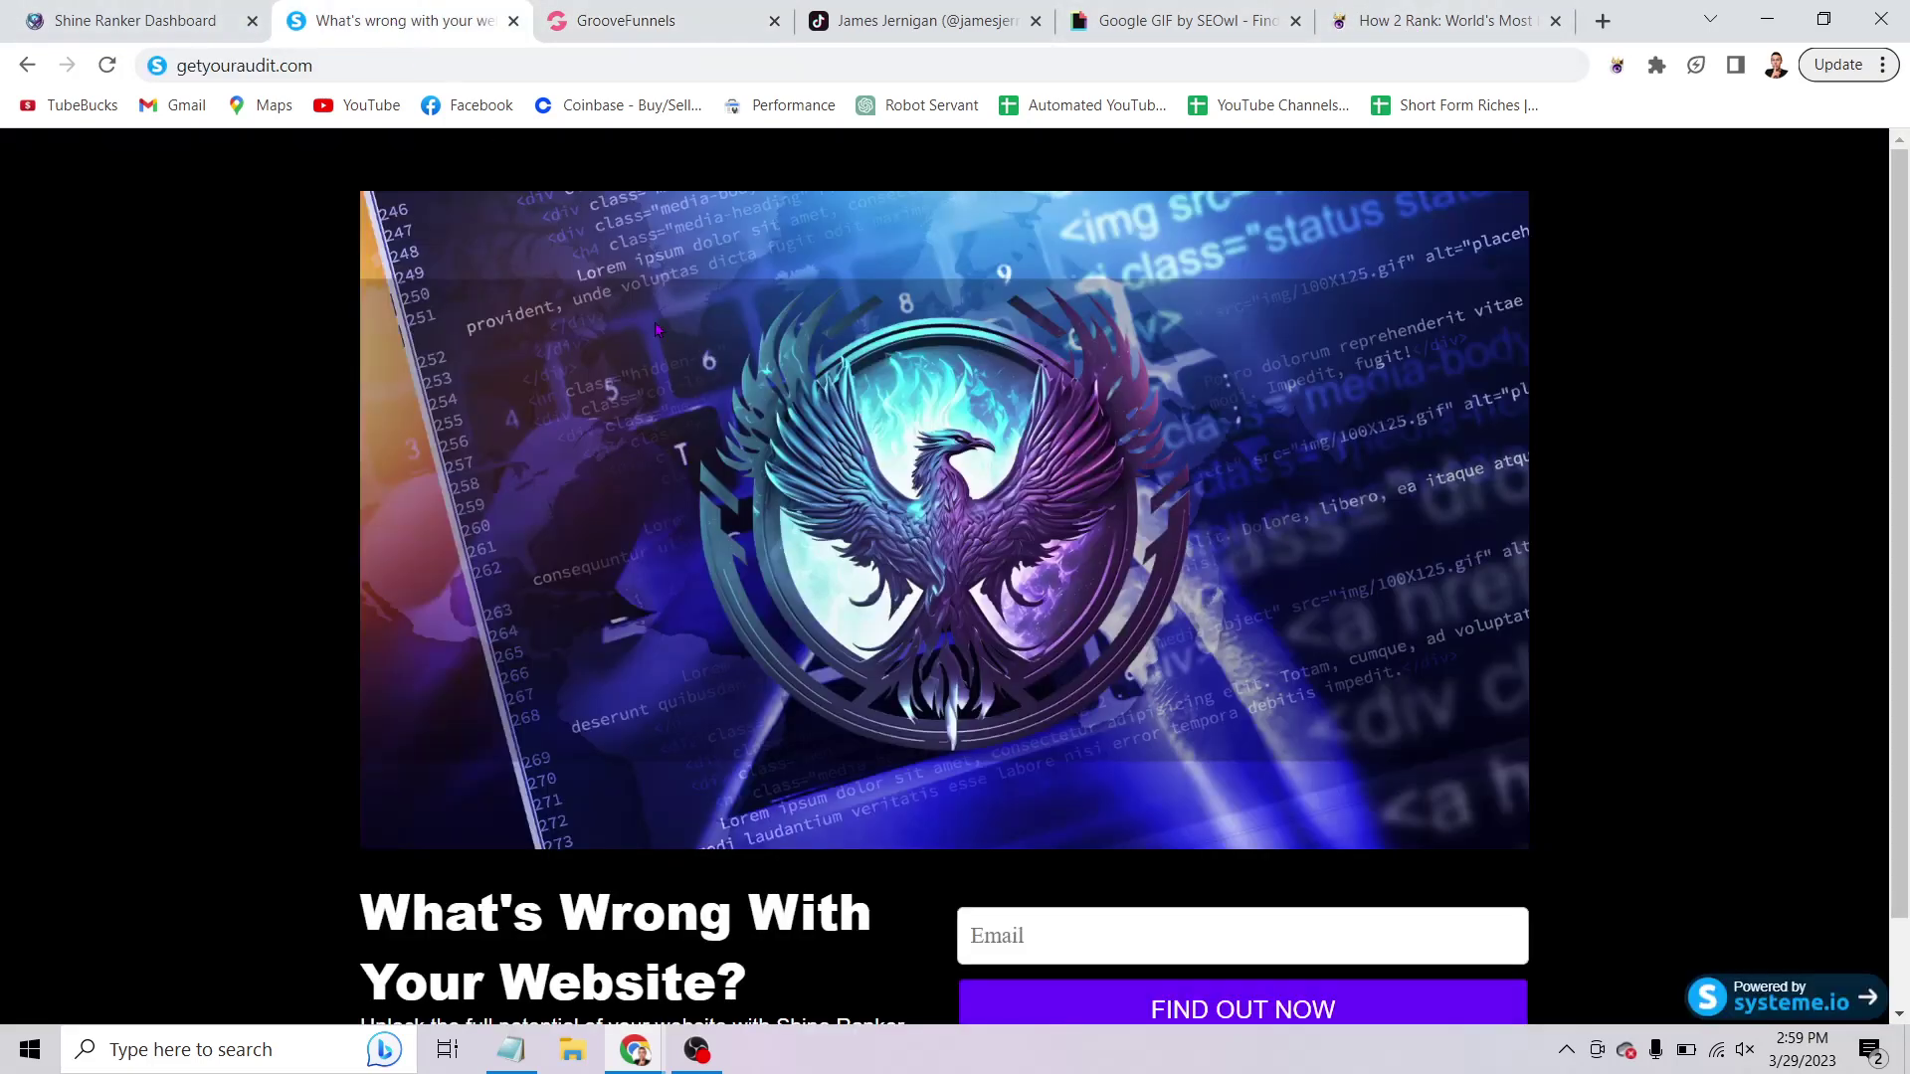
click(140, 23)
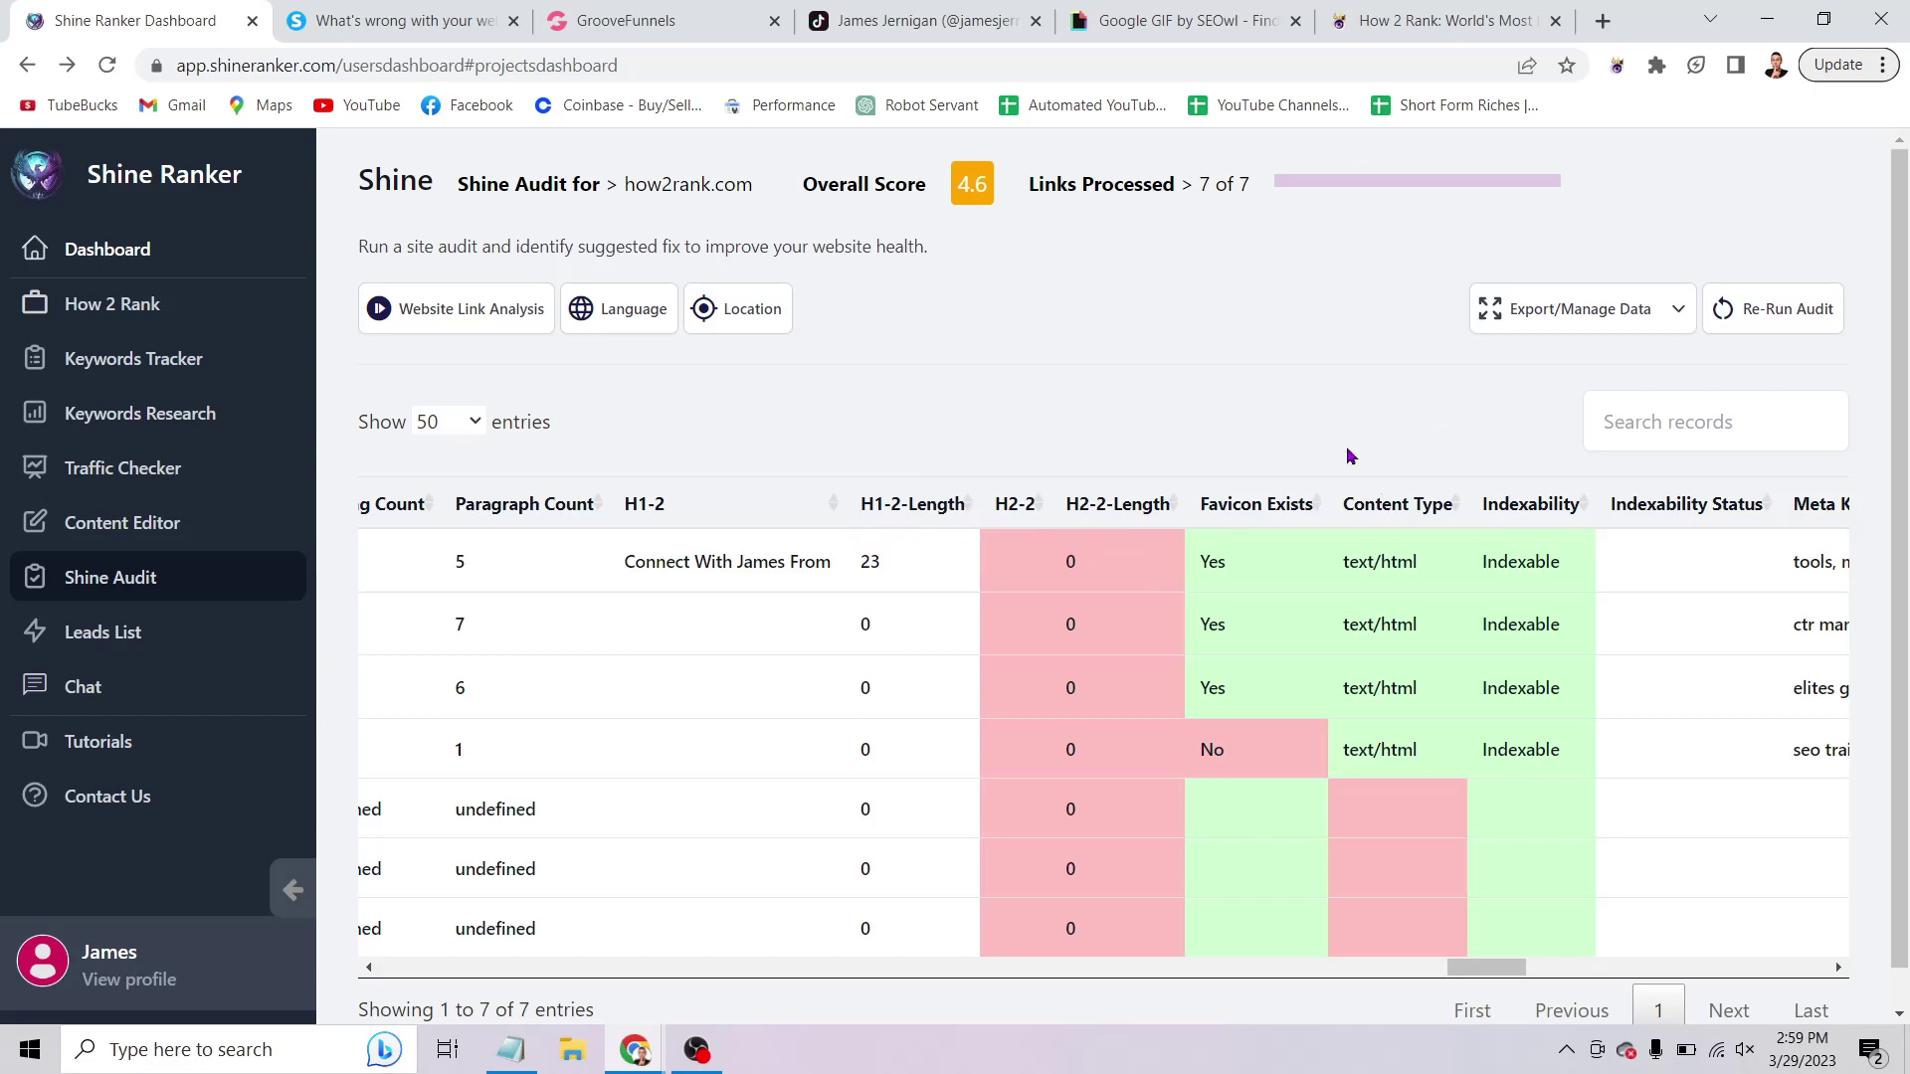
scroll(1169, 526, right, 5)
scroll(1169, 538, right, 5)
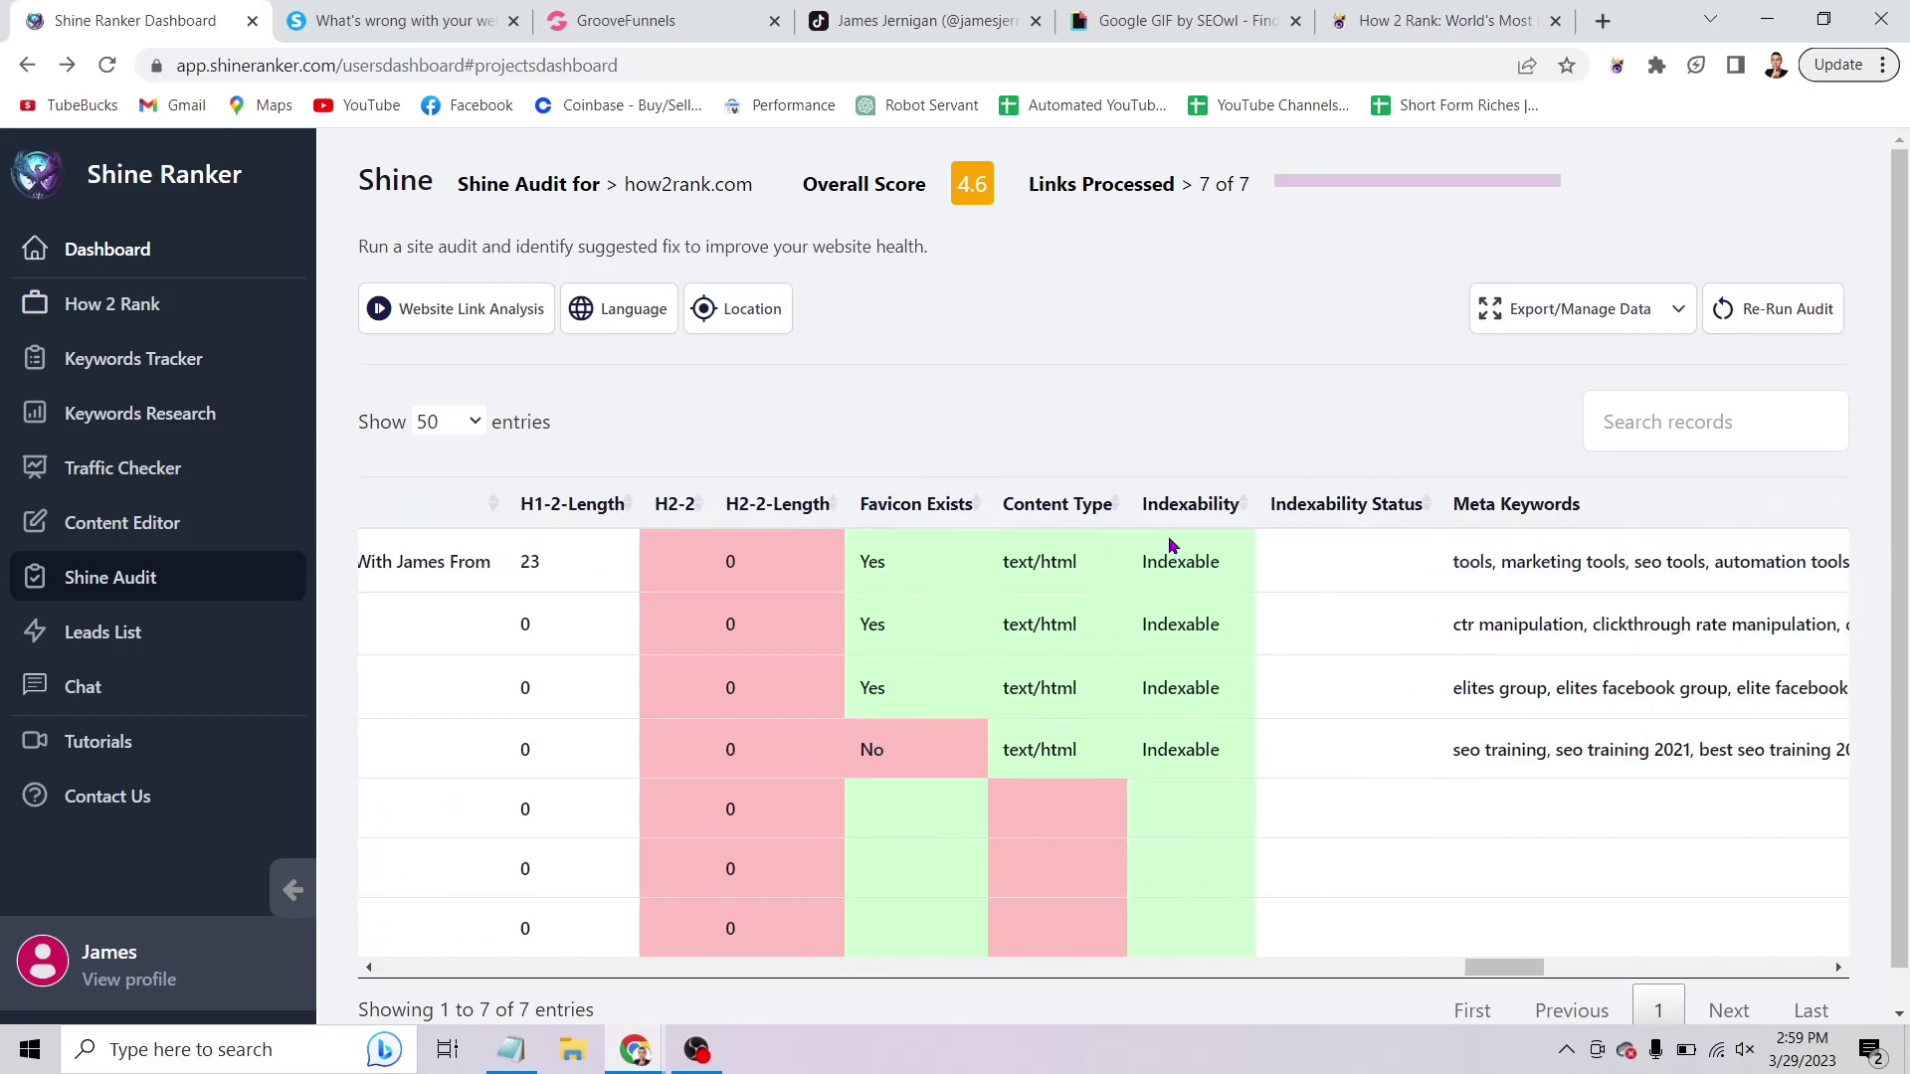
scroll(1168, 535, left, 5)
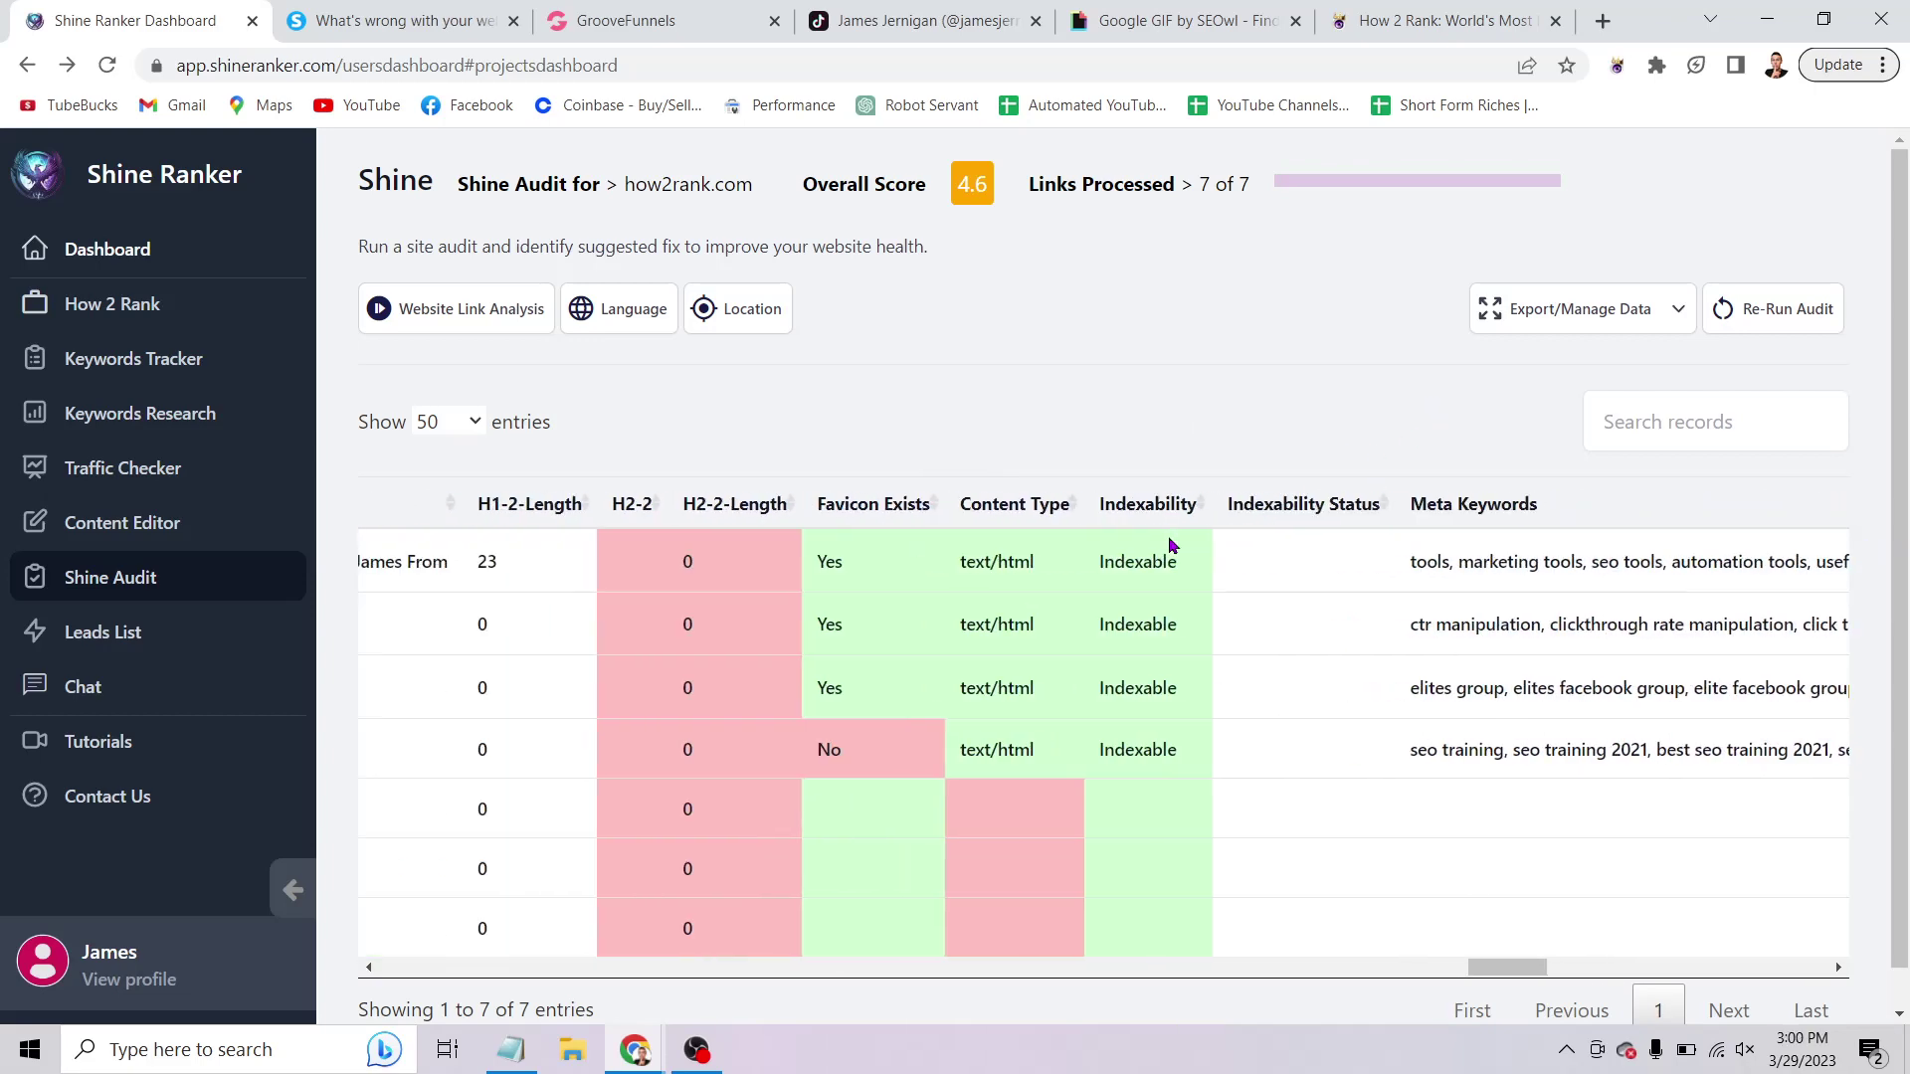
scroll(1168, 535, right, 4)
scroll(1170, 545, right, 3)
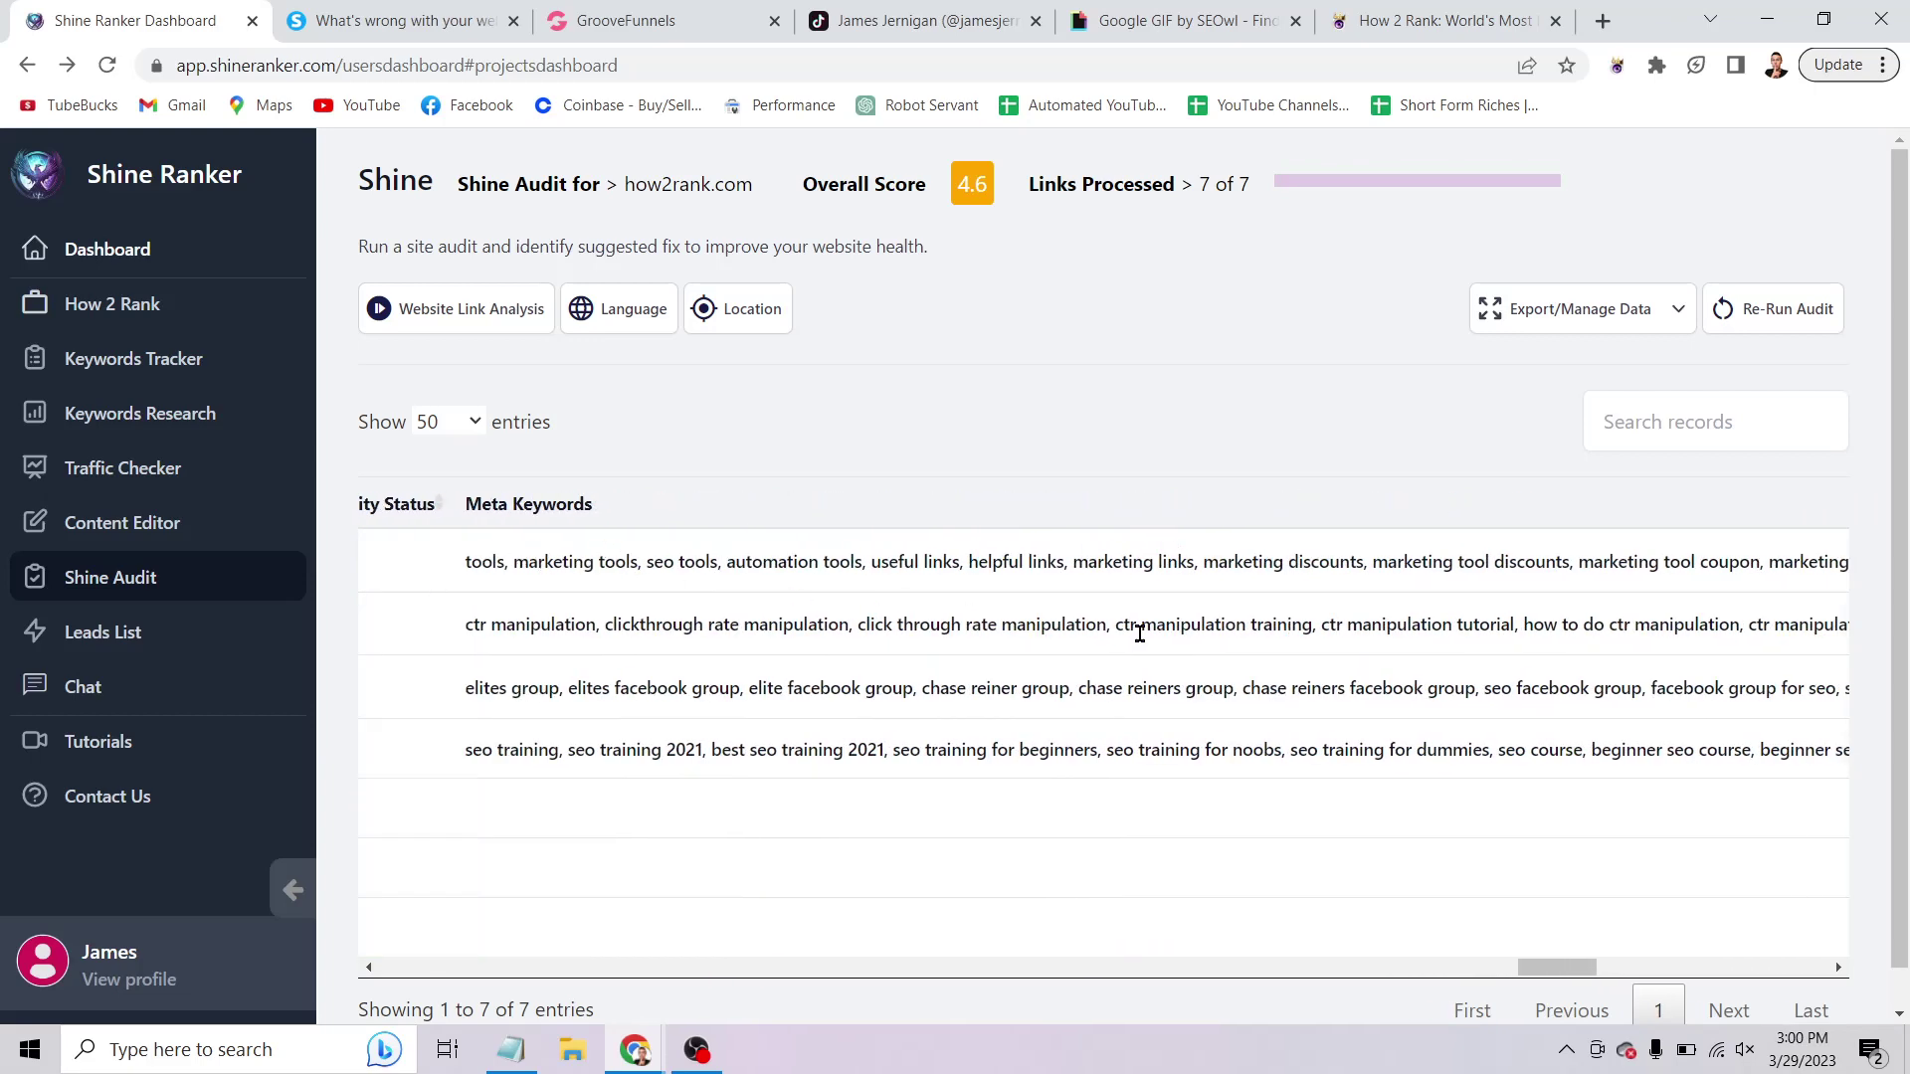
Open the How 2 Rank page's SEO Meta Data under Page Settings.
click(659, 22)
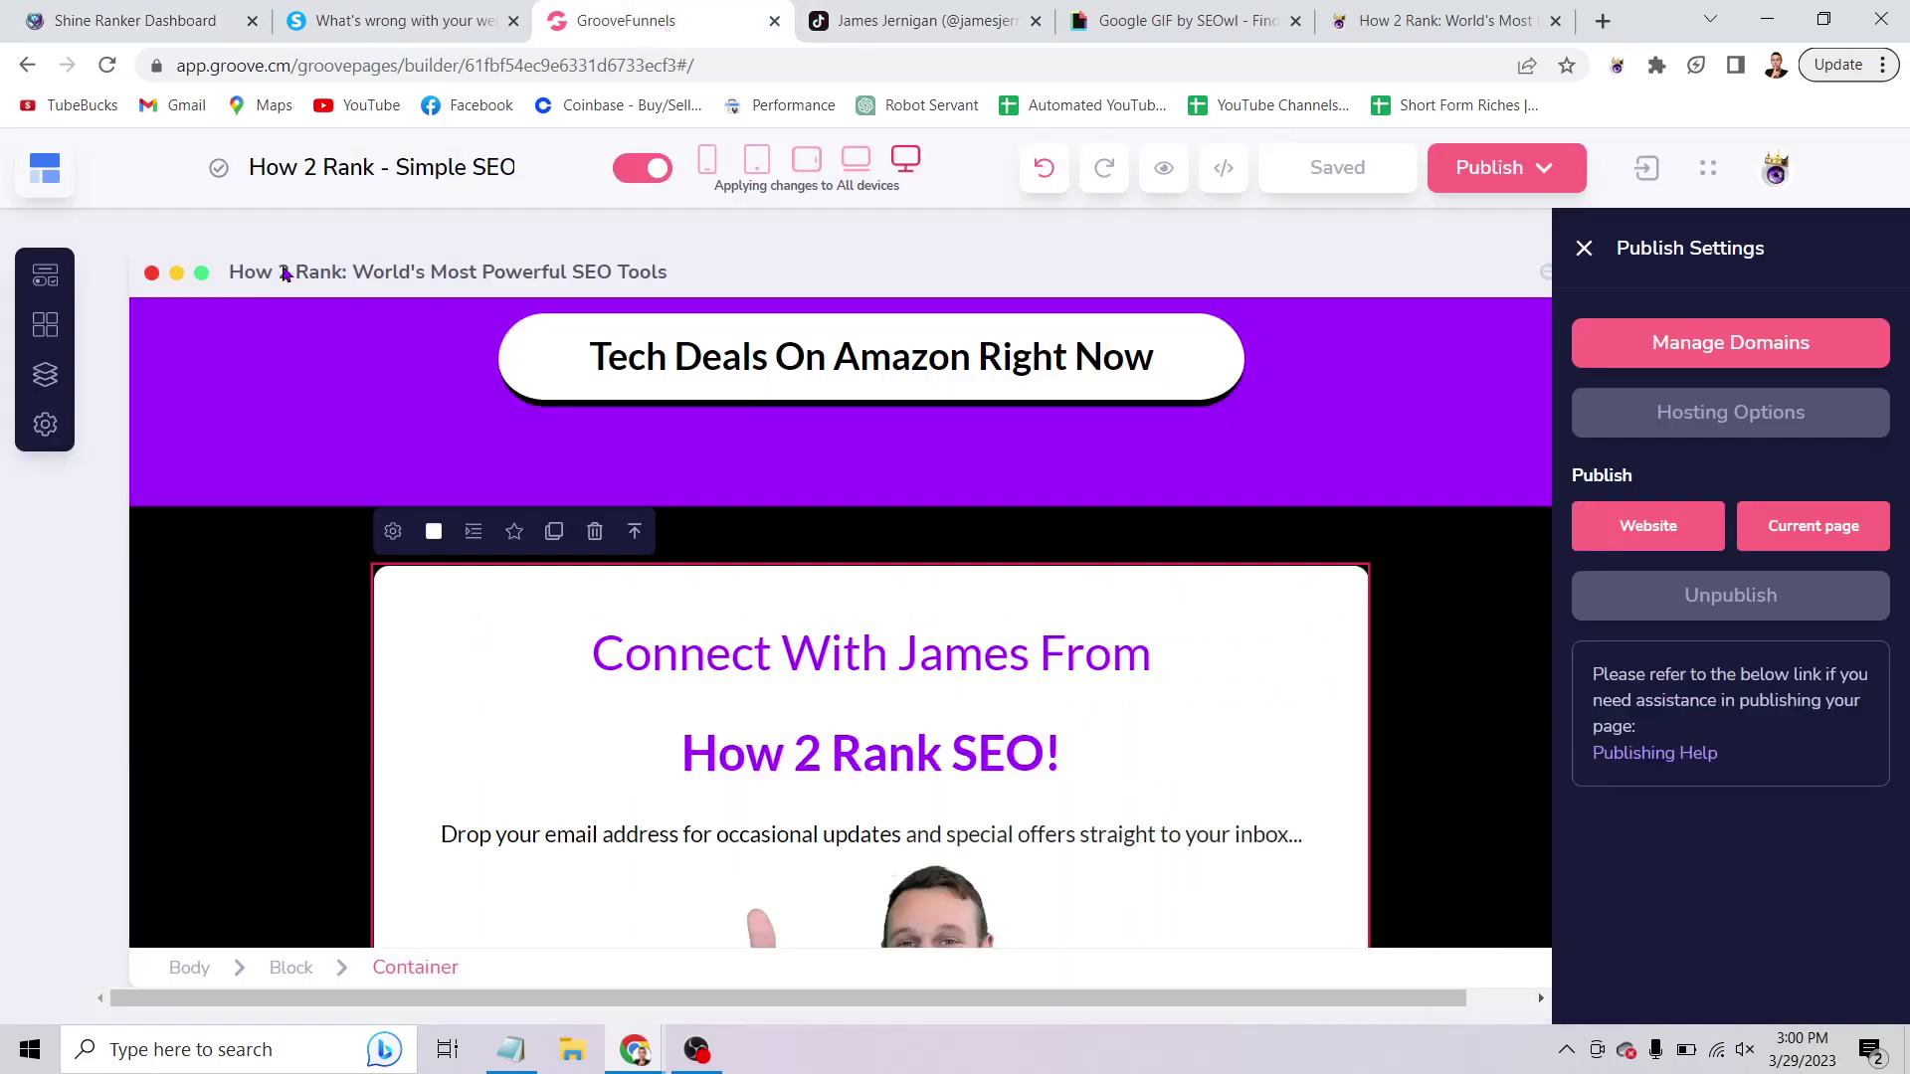
click(45, 424)
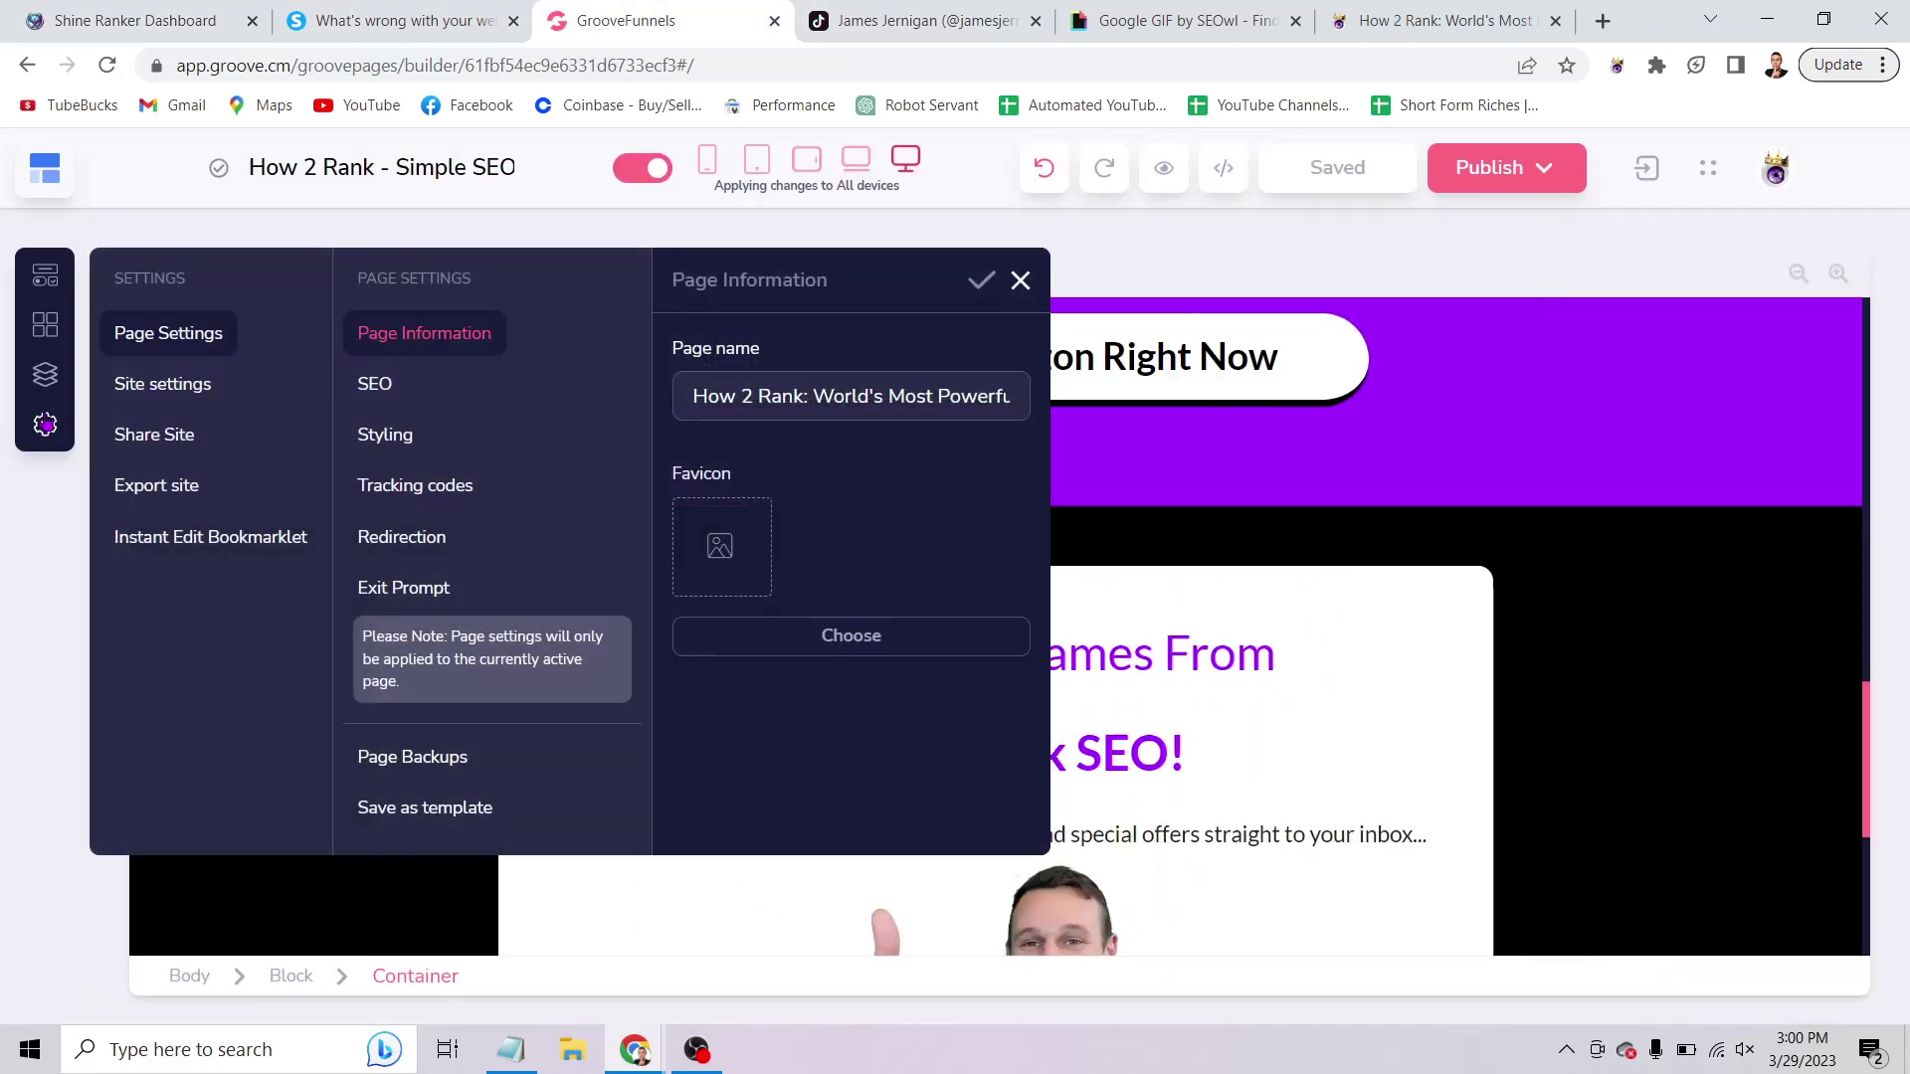
click(400, 388)
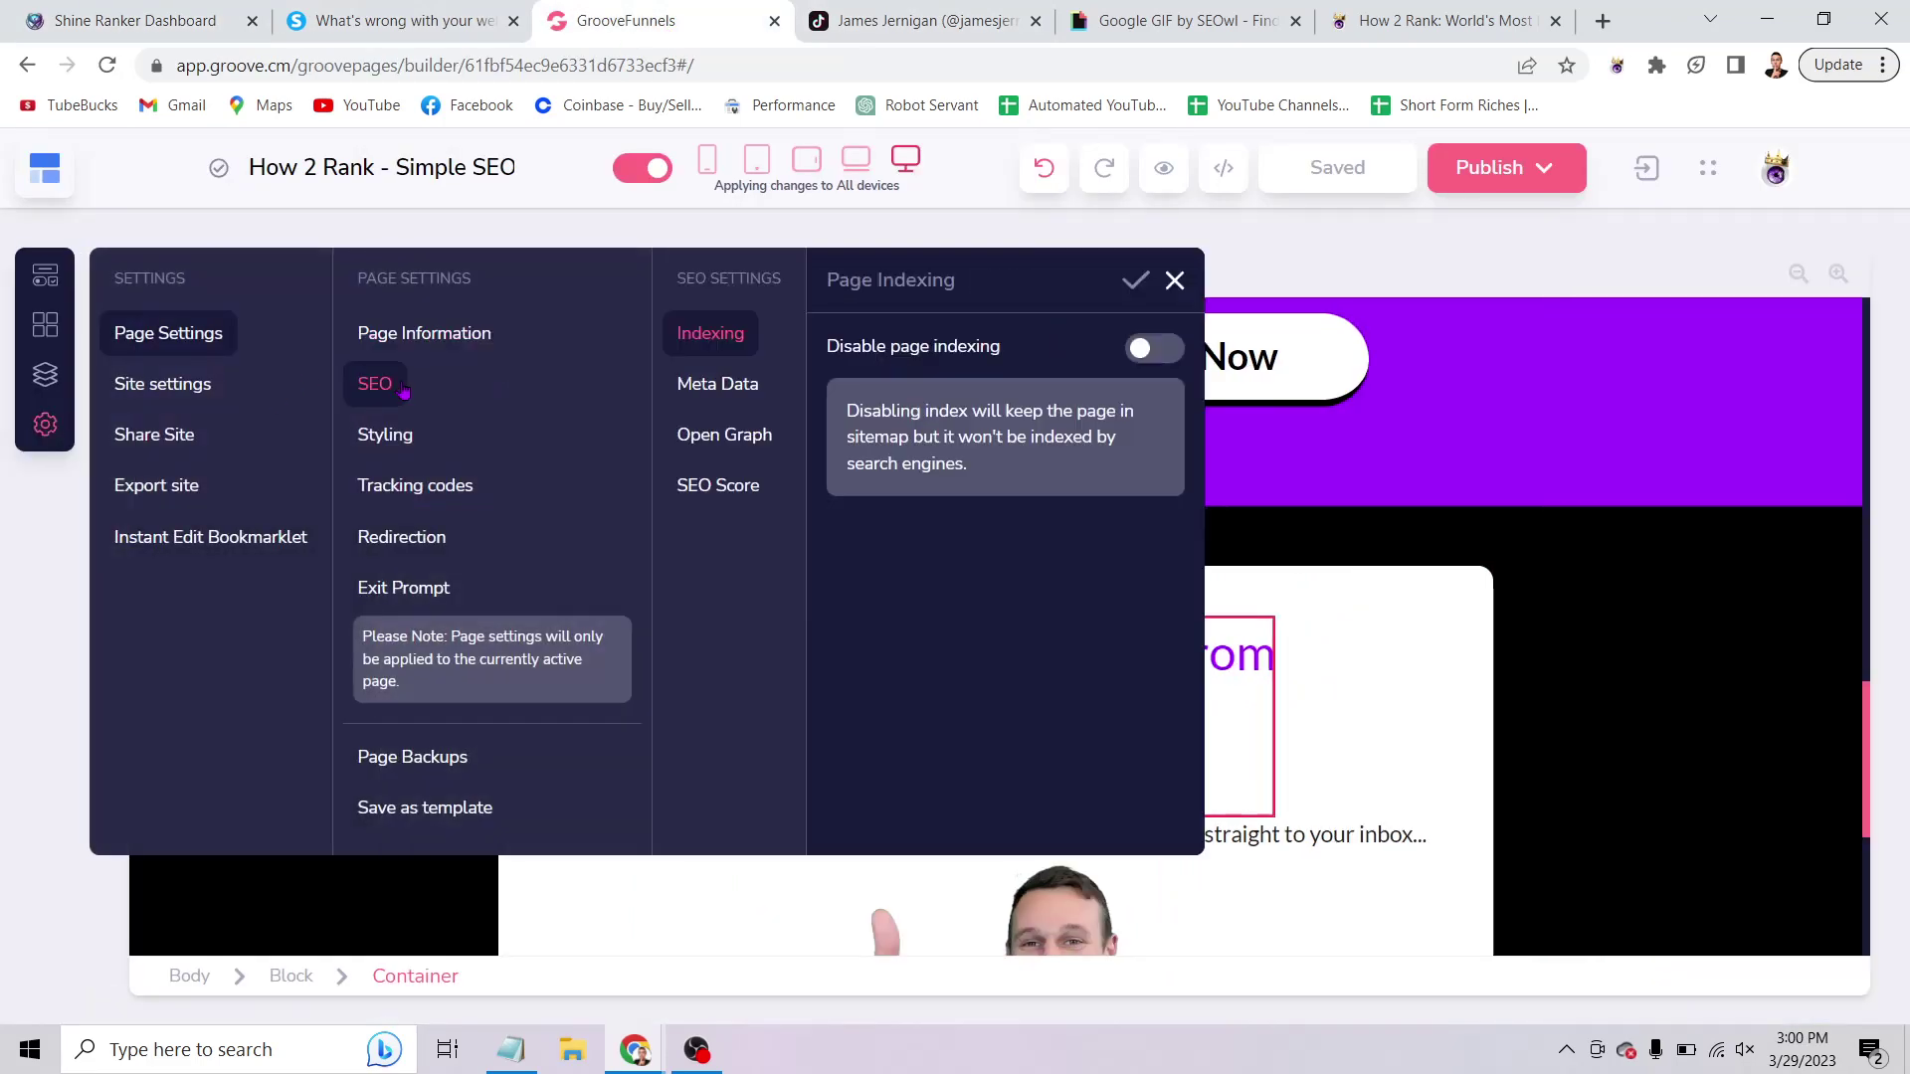
click(730, 394)
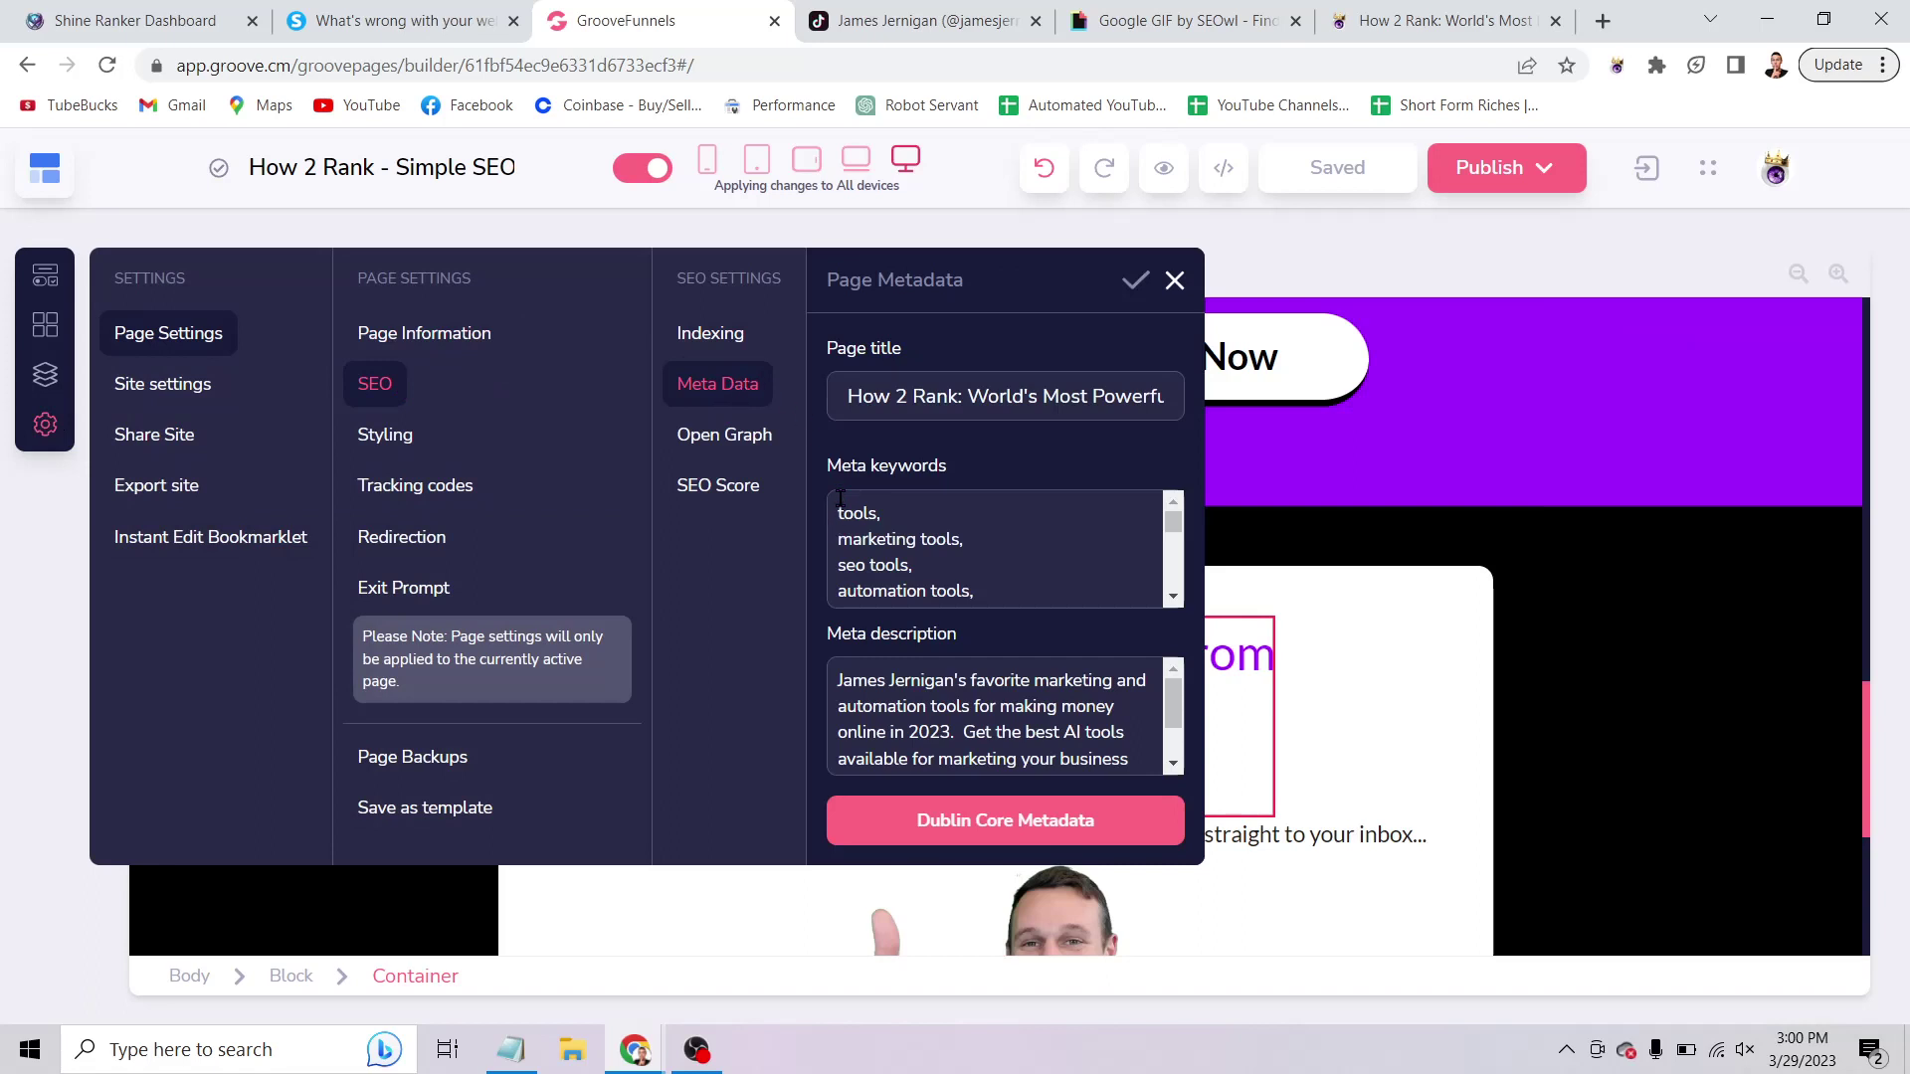
Highlight the meta keywords, from 'tools' to 'affiliate marketing automations', to review them.
drag(836, 516, 1100, 593)
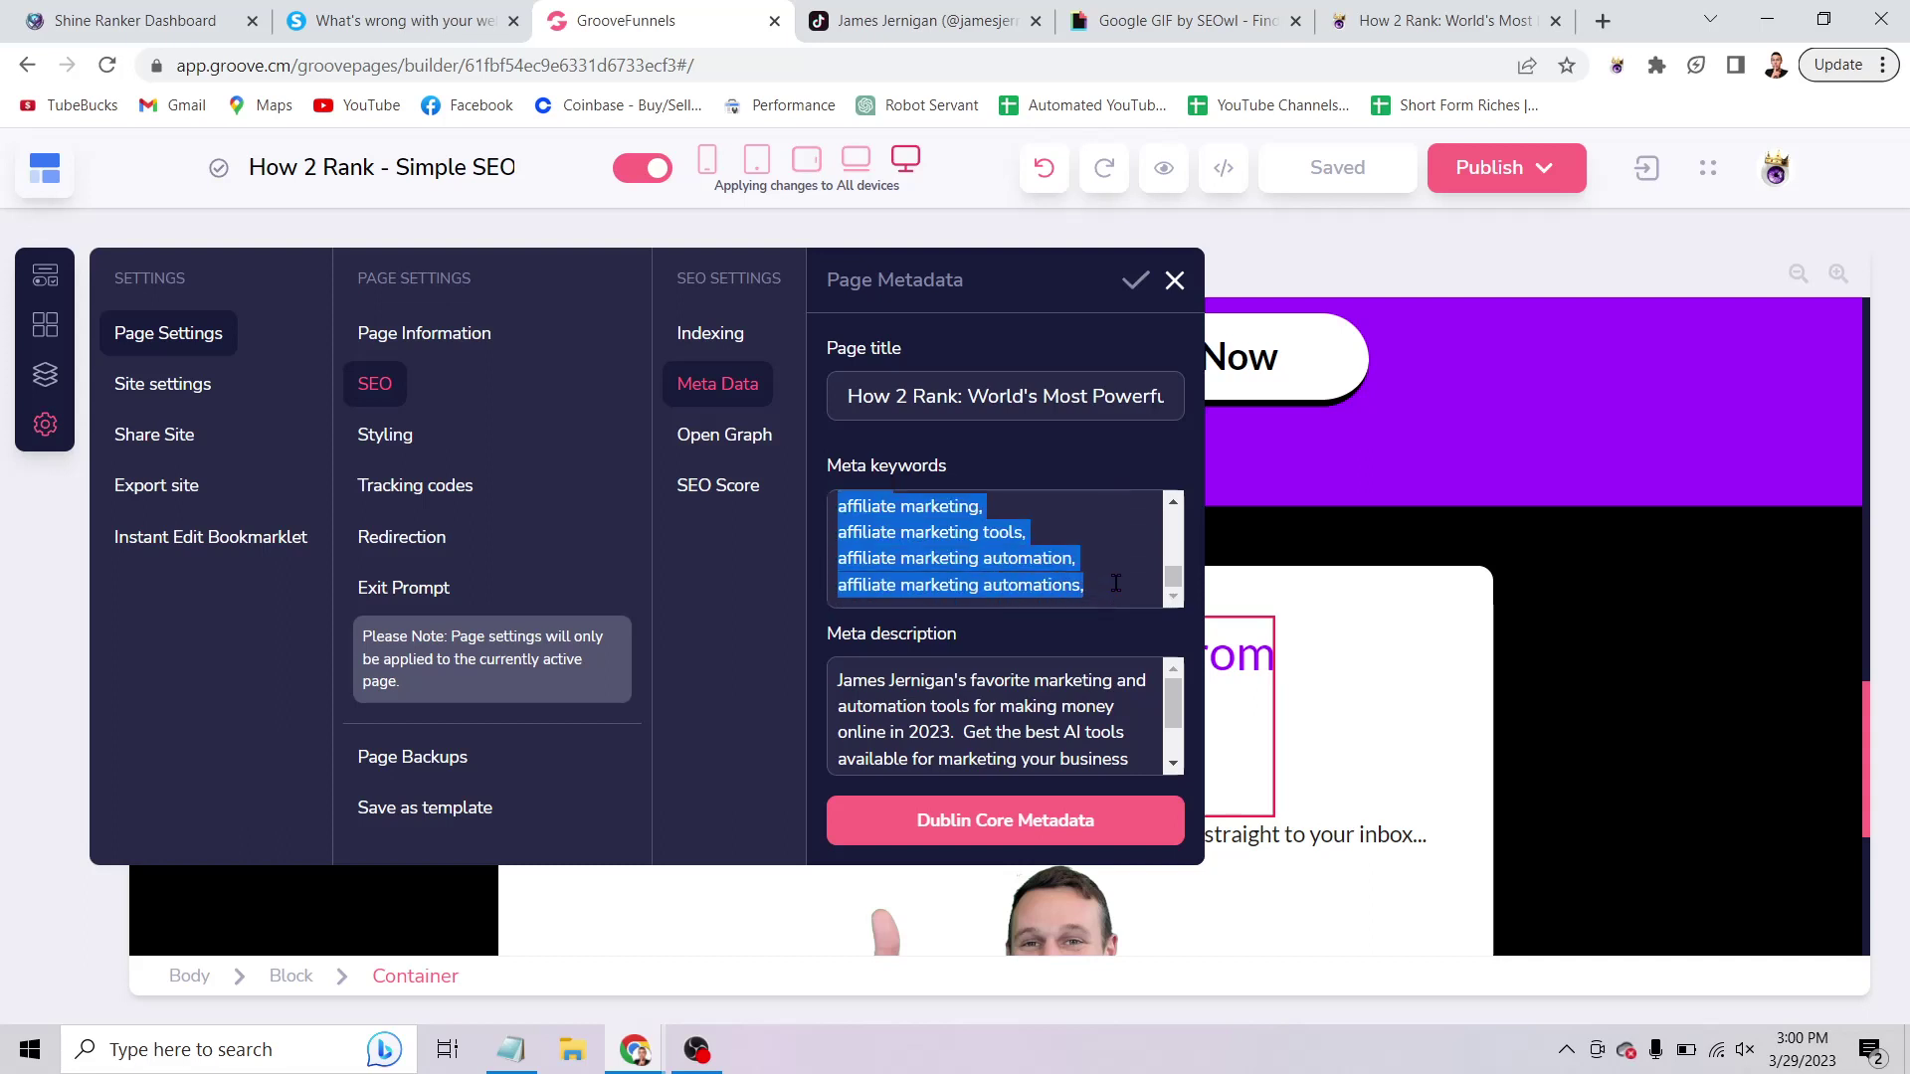
click(1116, 584)
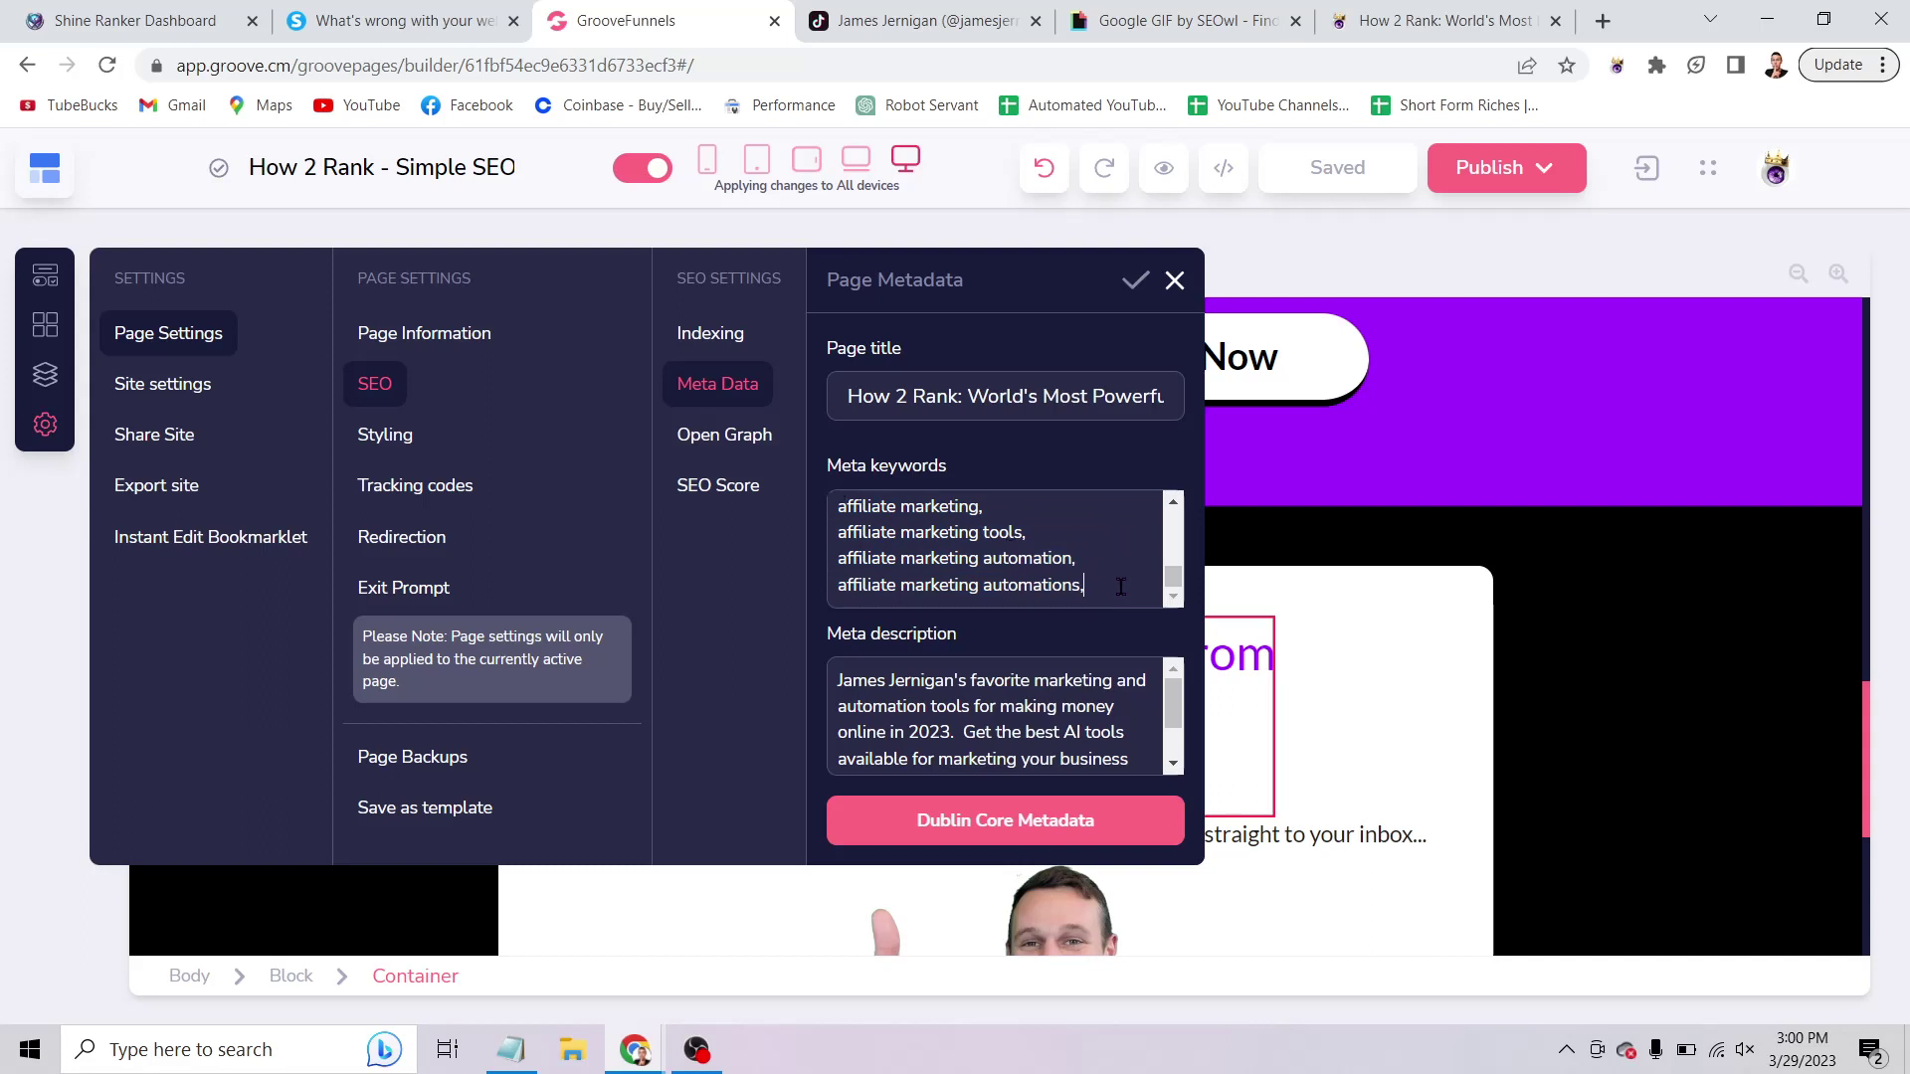
drag(1121, 587, 825, 487)
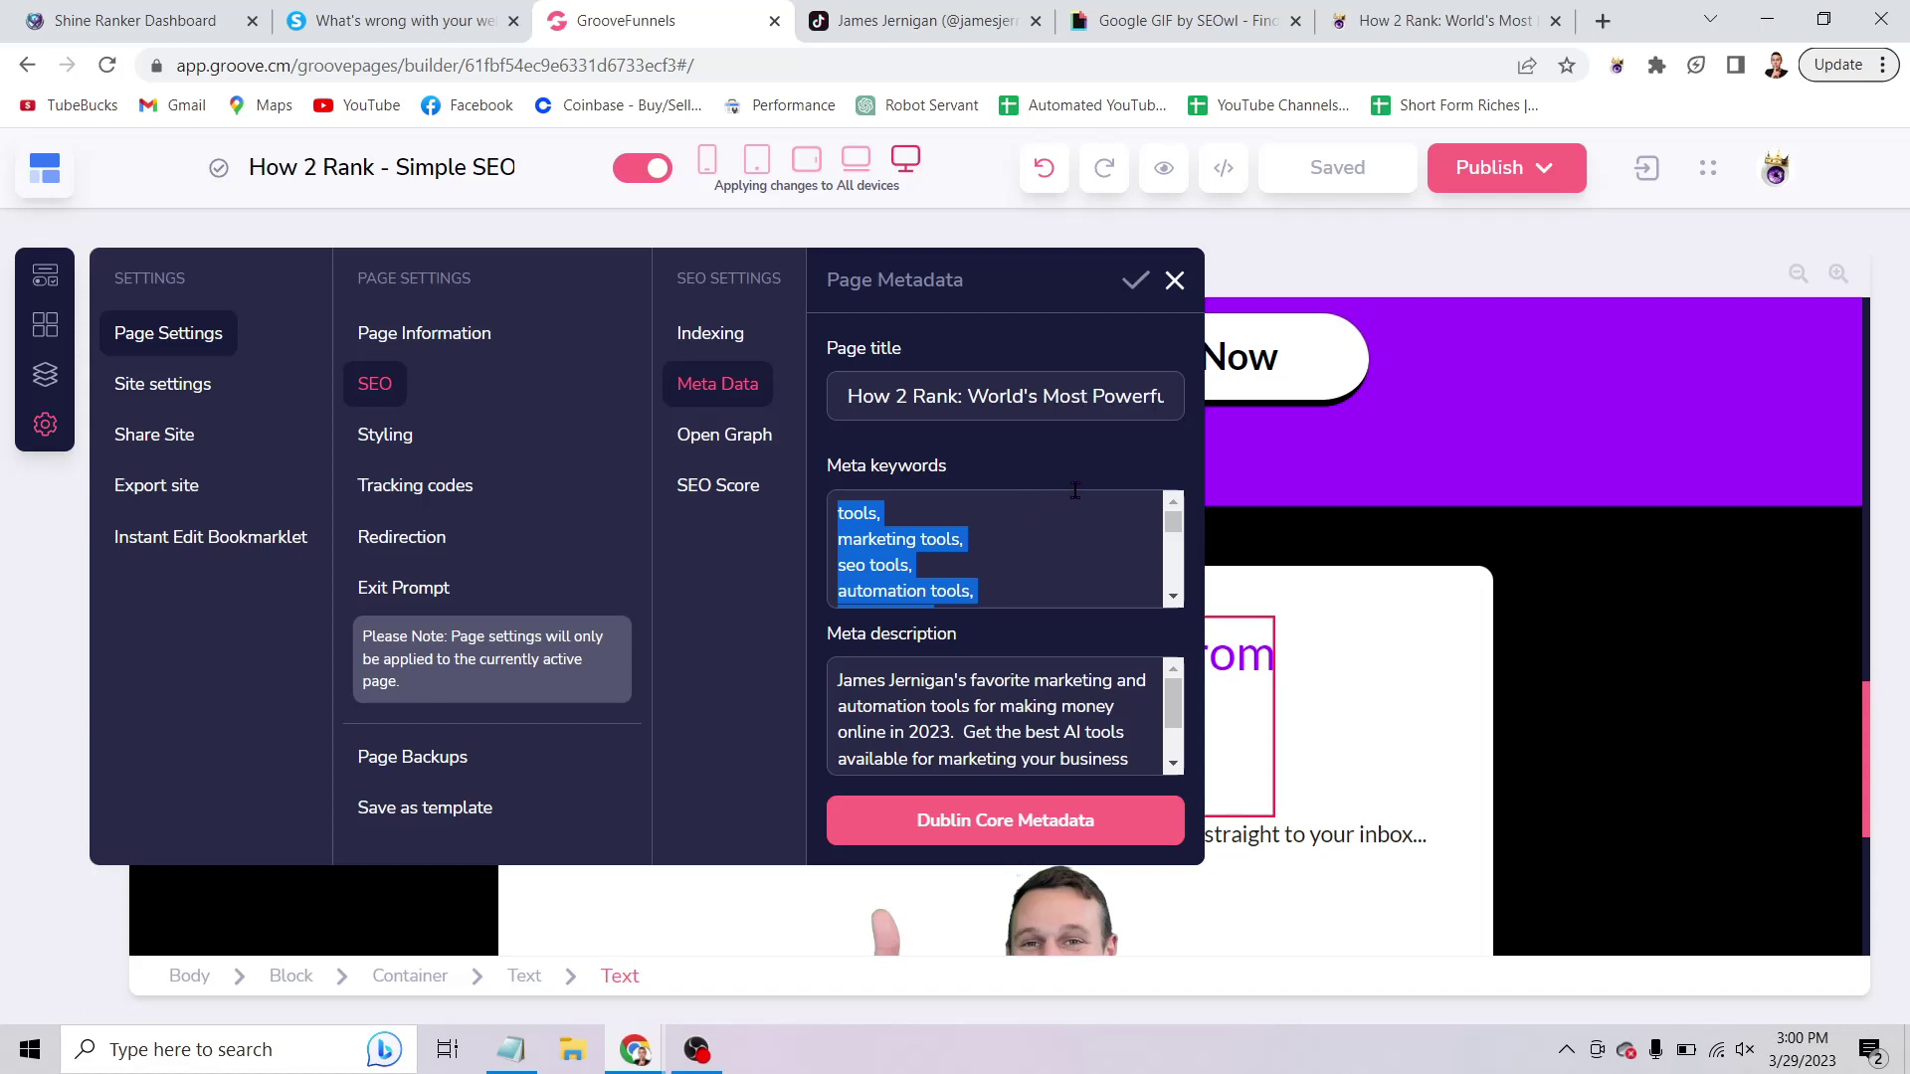
click(1019, 538)
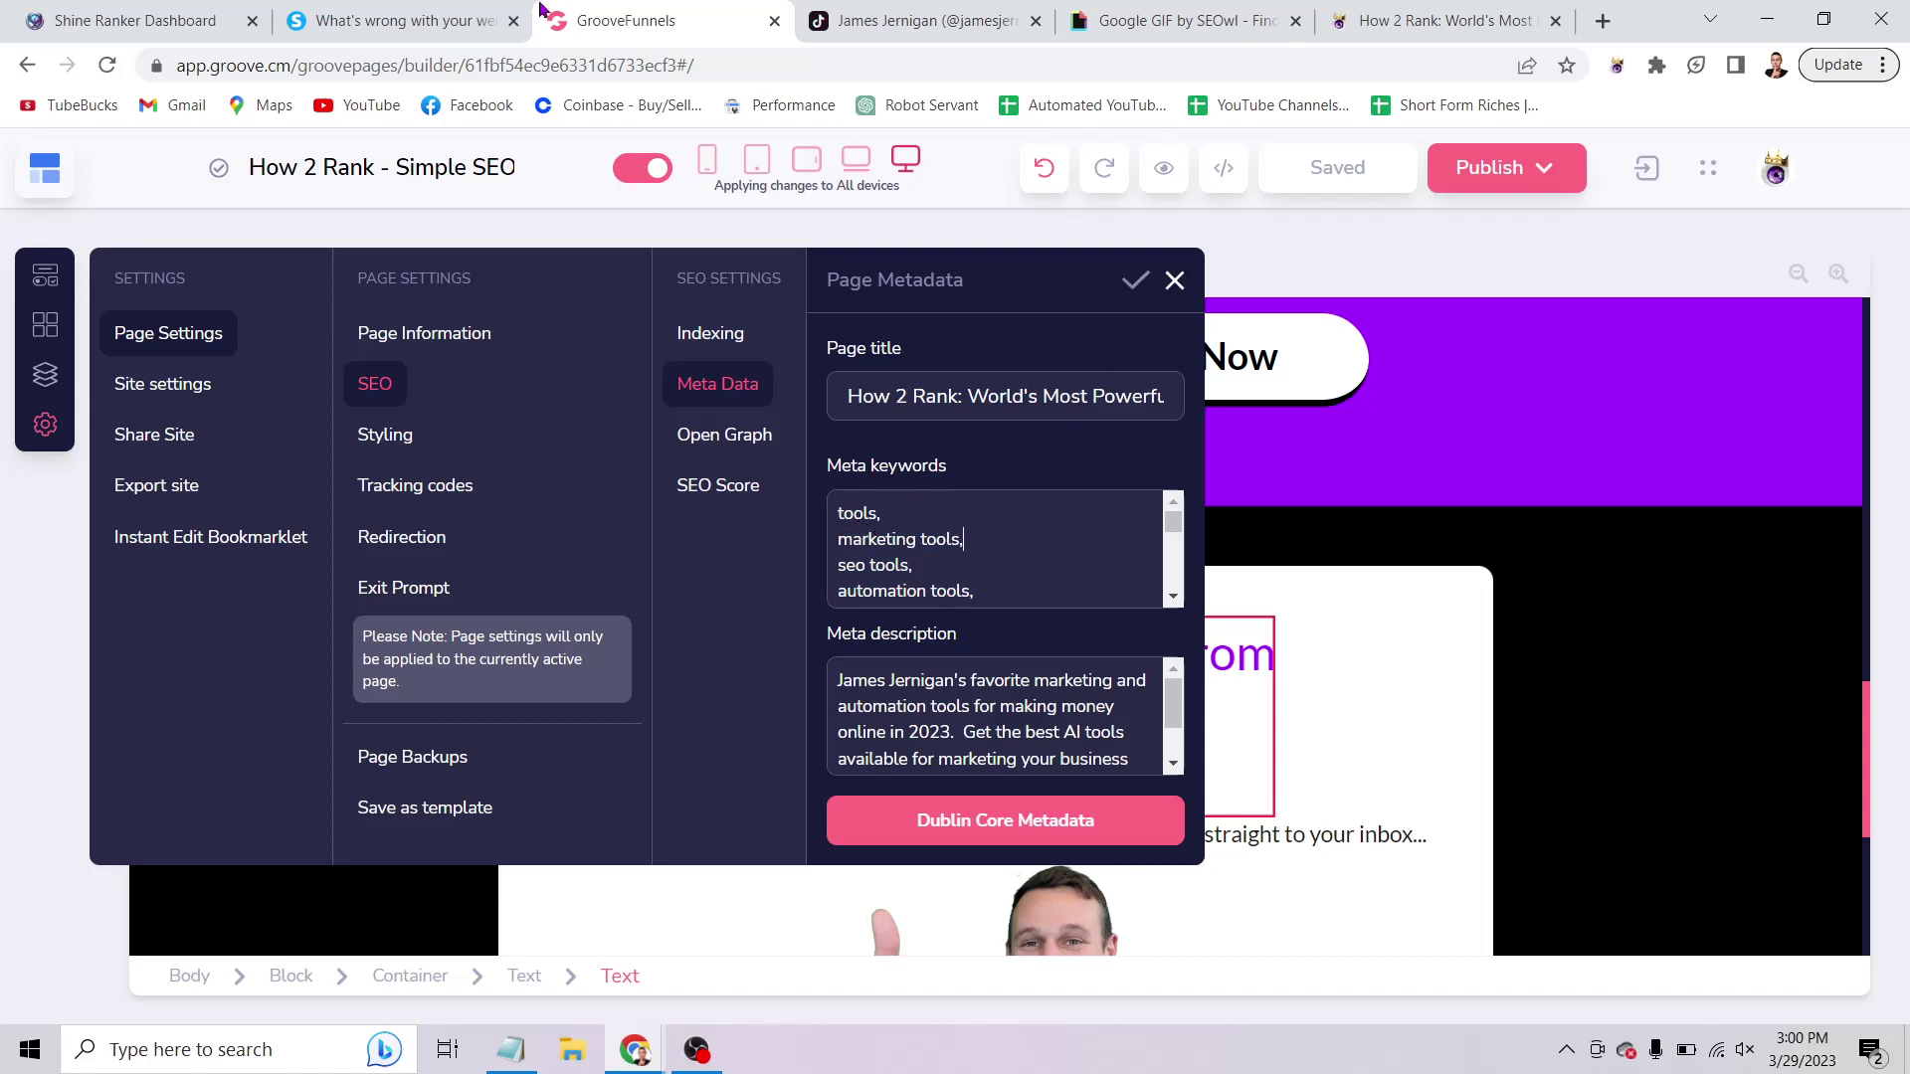
Scroll the audit across all columns to page scores (7.7 home, 1.7 unreadable URLs) and back to URL.
click(135, 19)
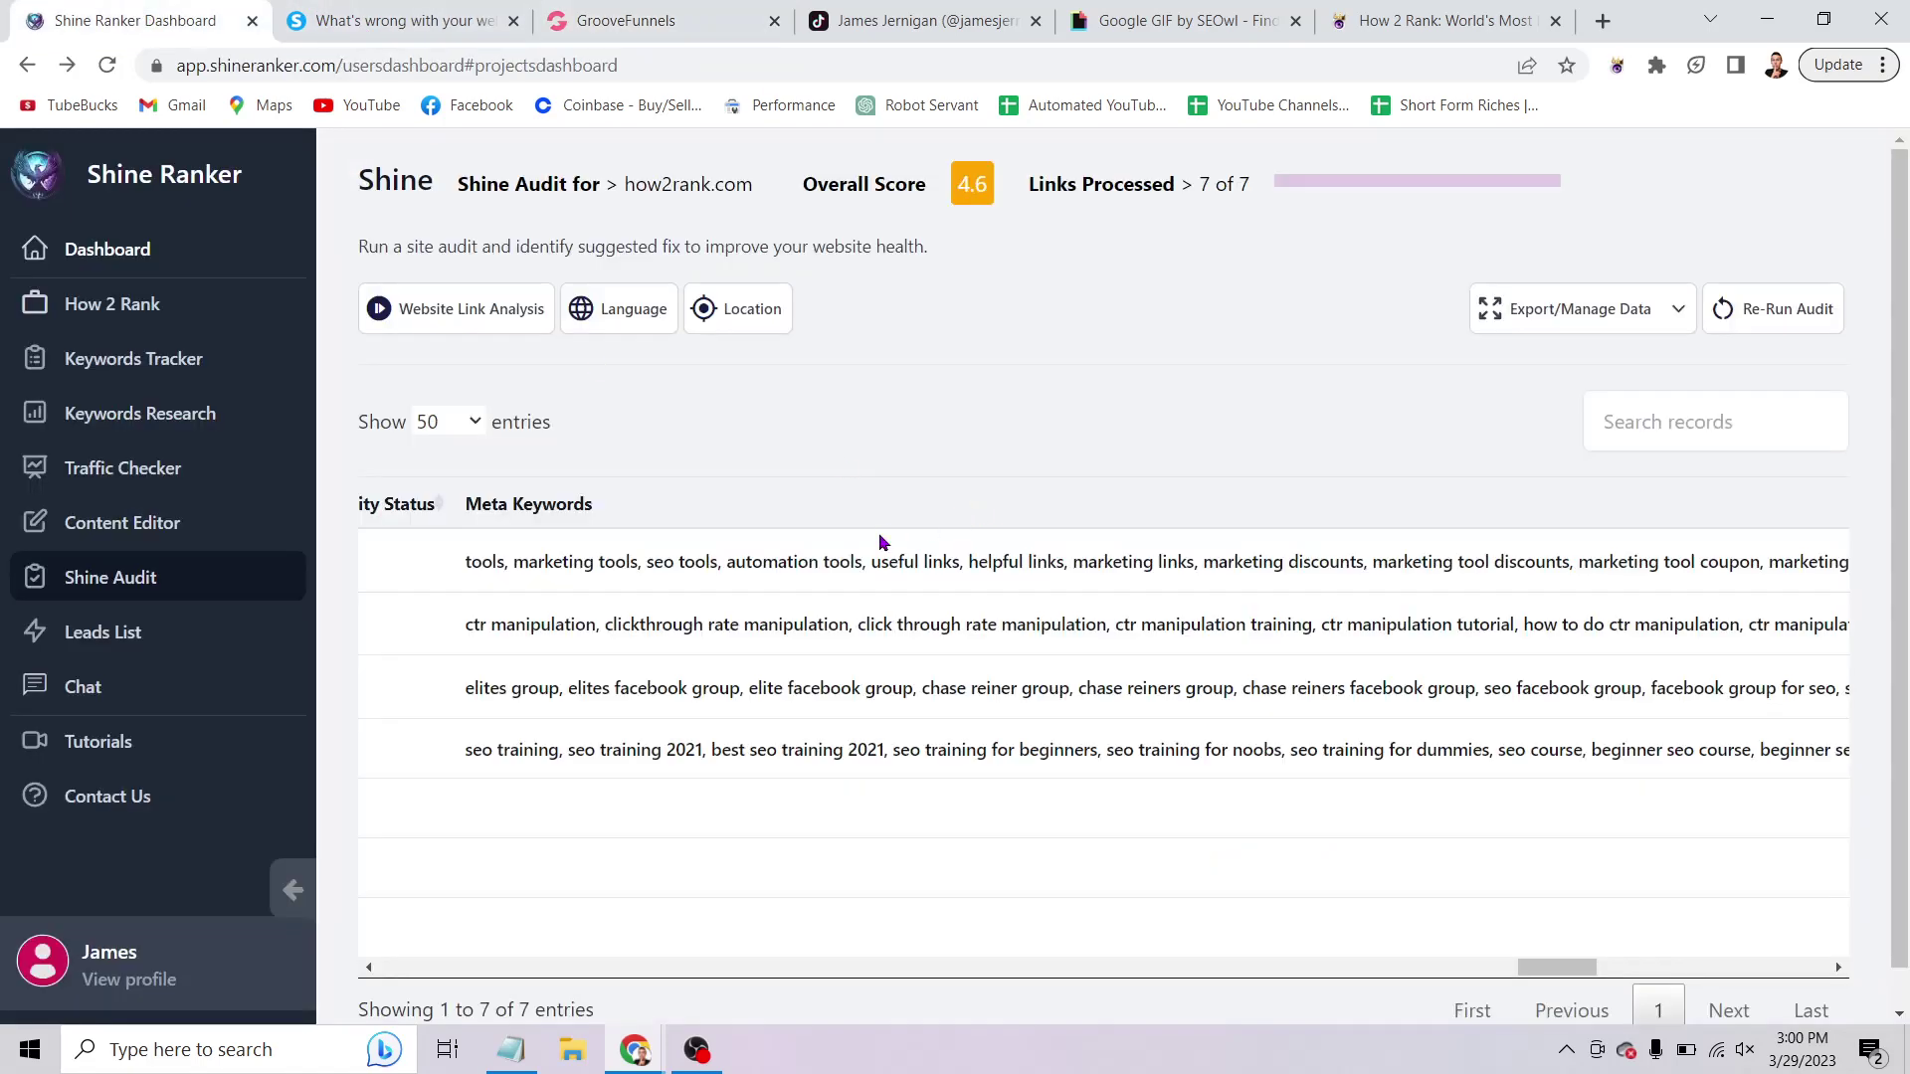
scroll(824, 563, right, 10)
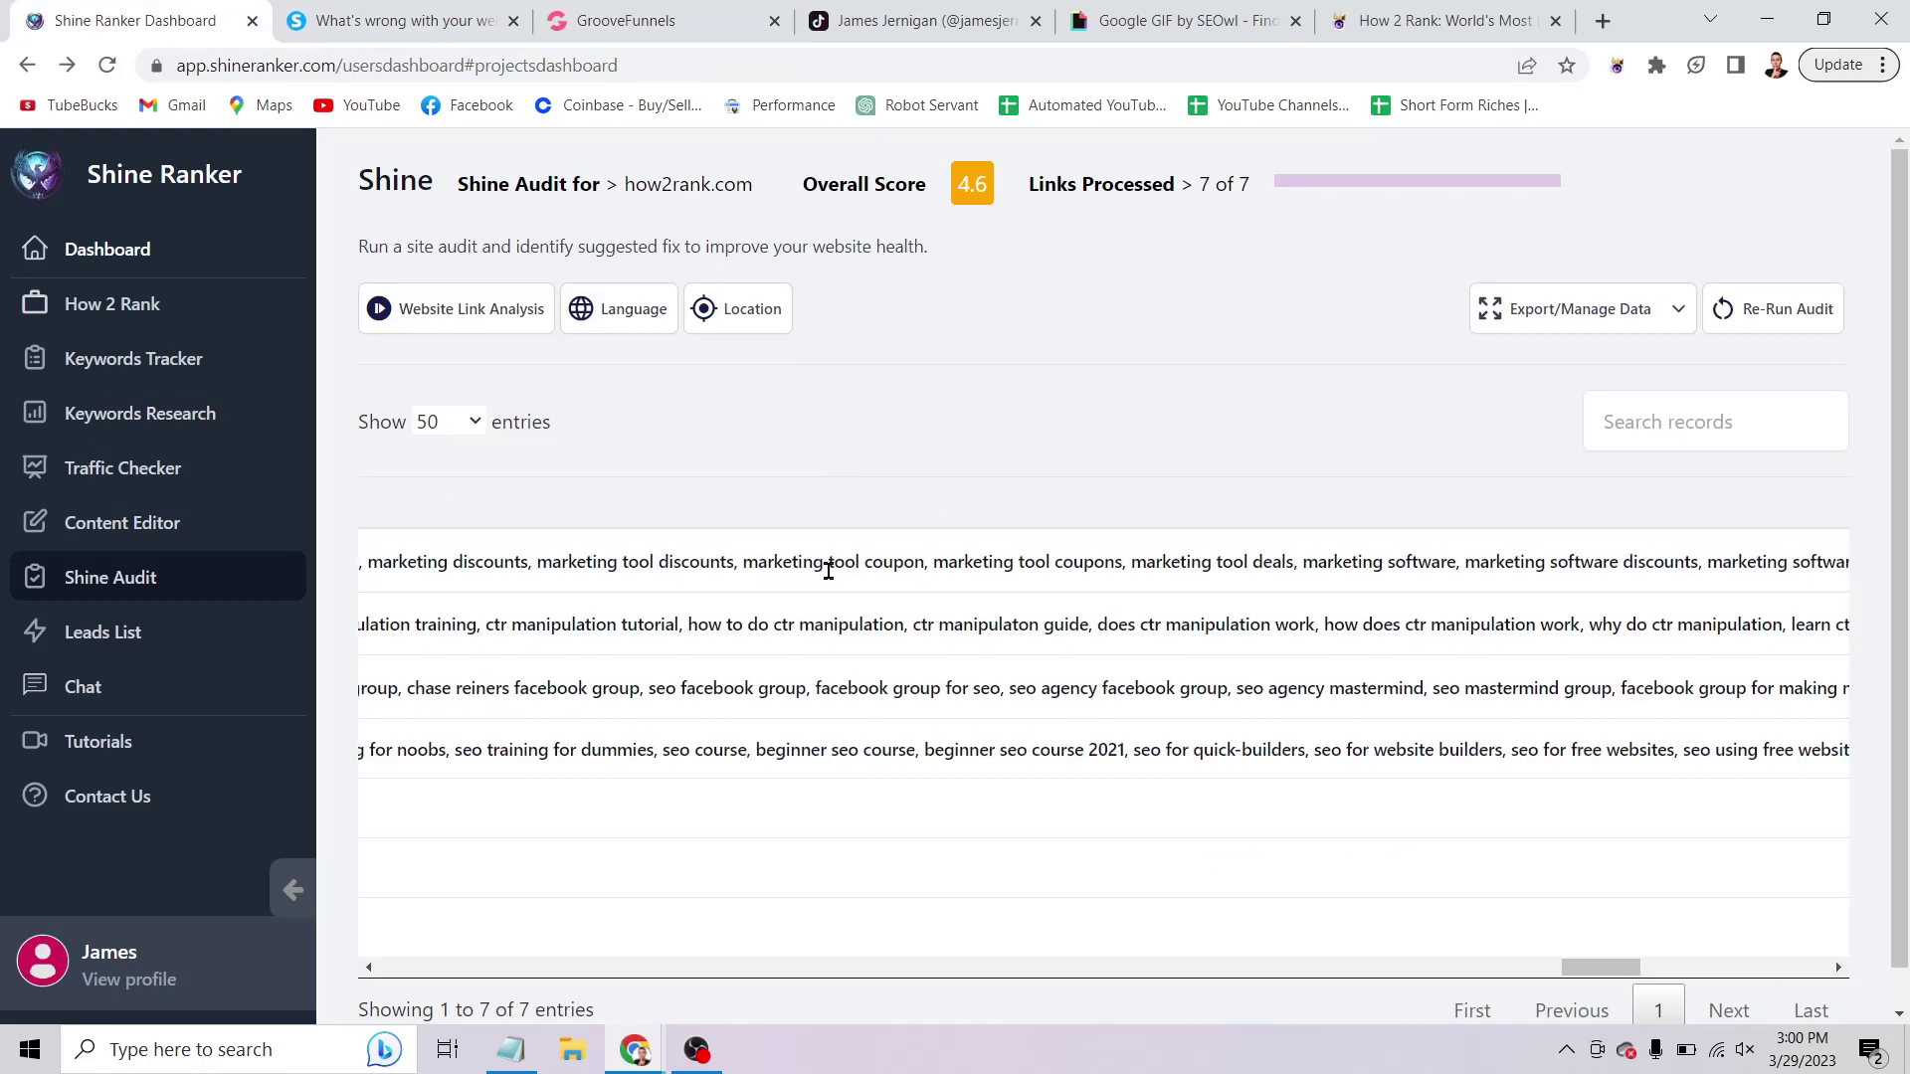
scroll(828, 571, right, 10)
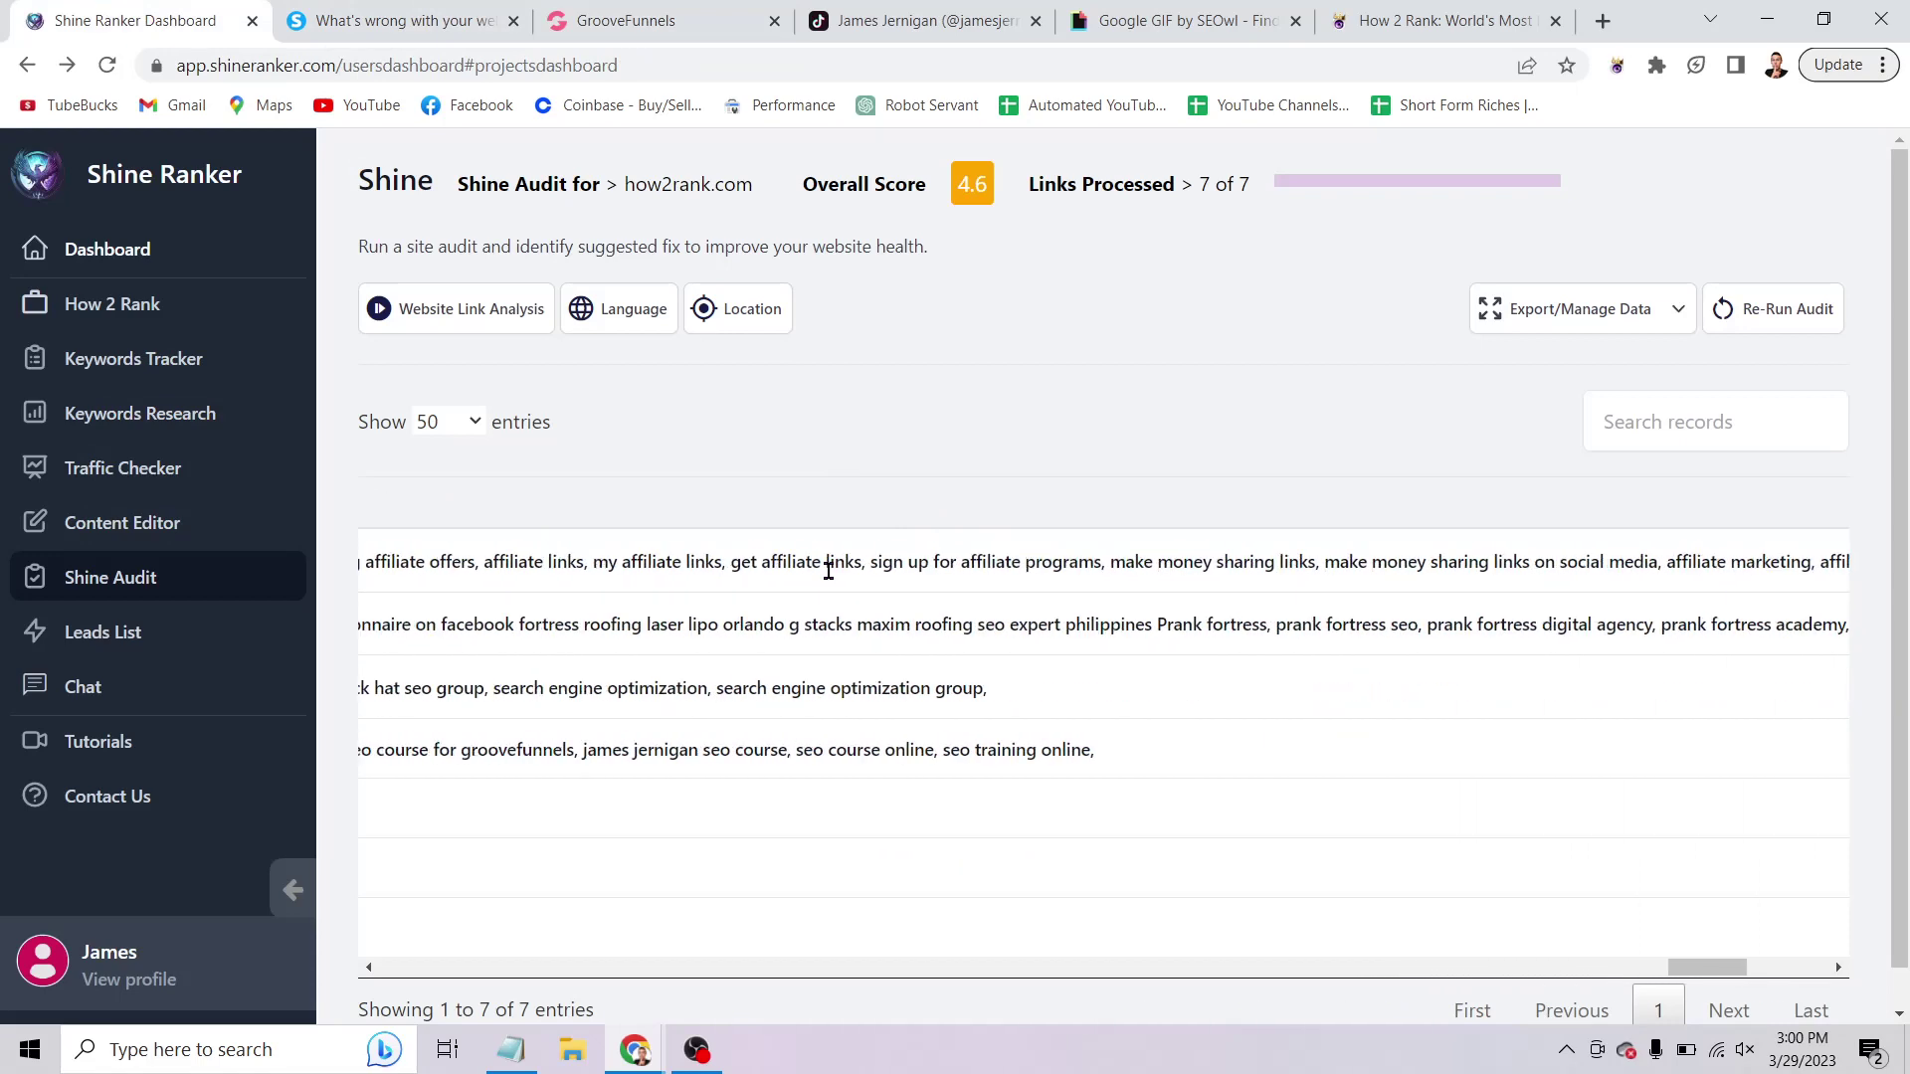
scroll(828, 571, right, 8)
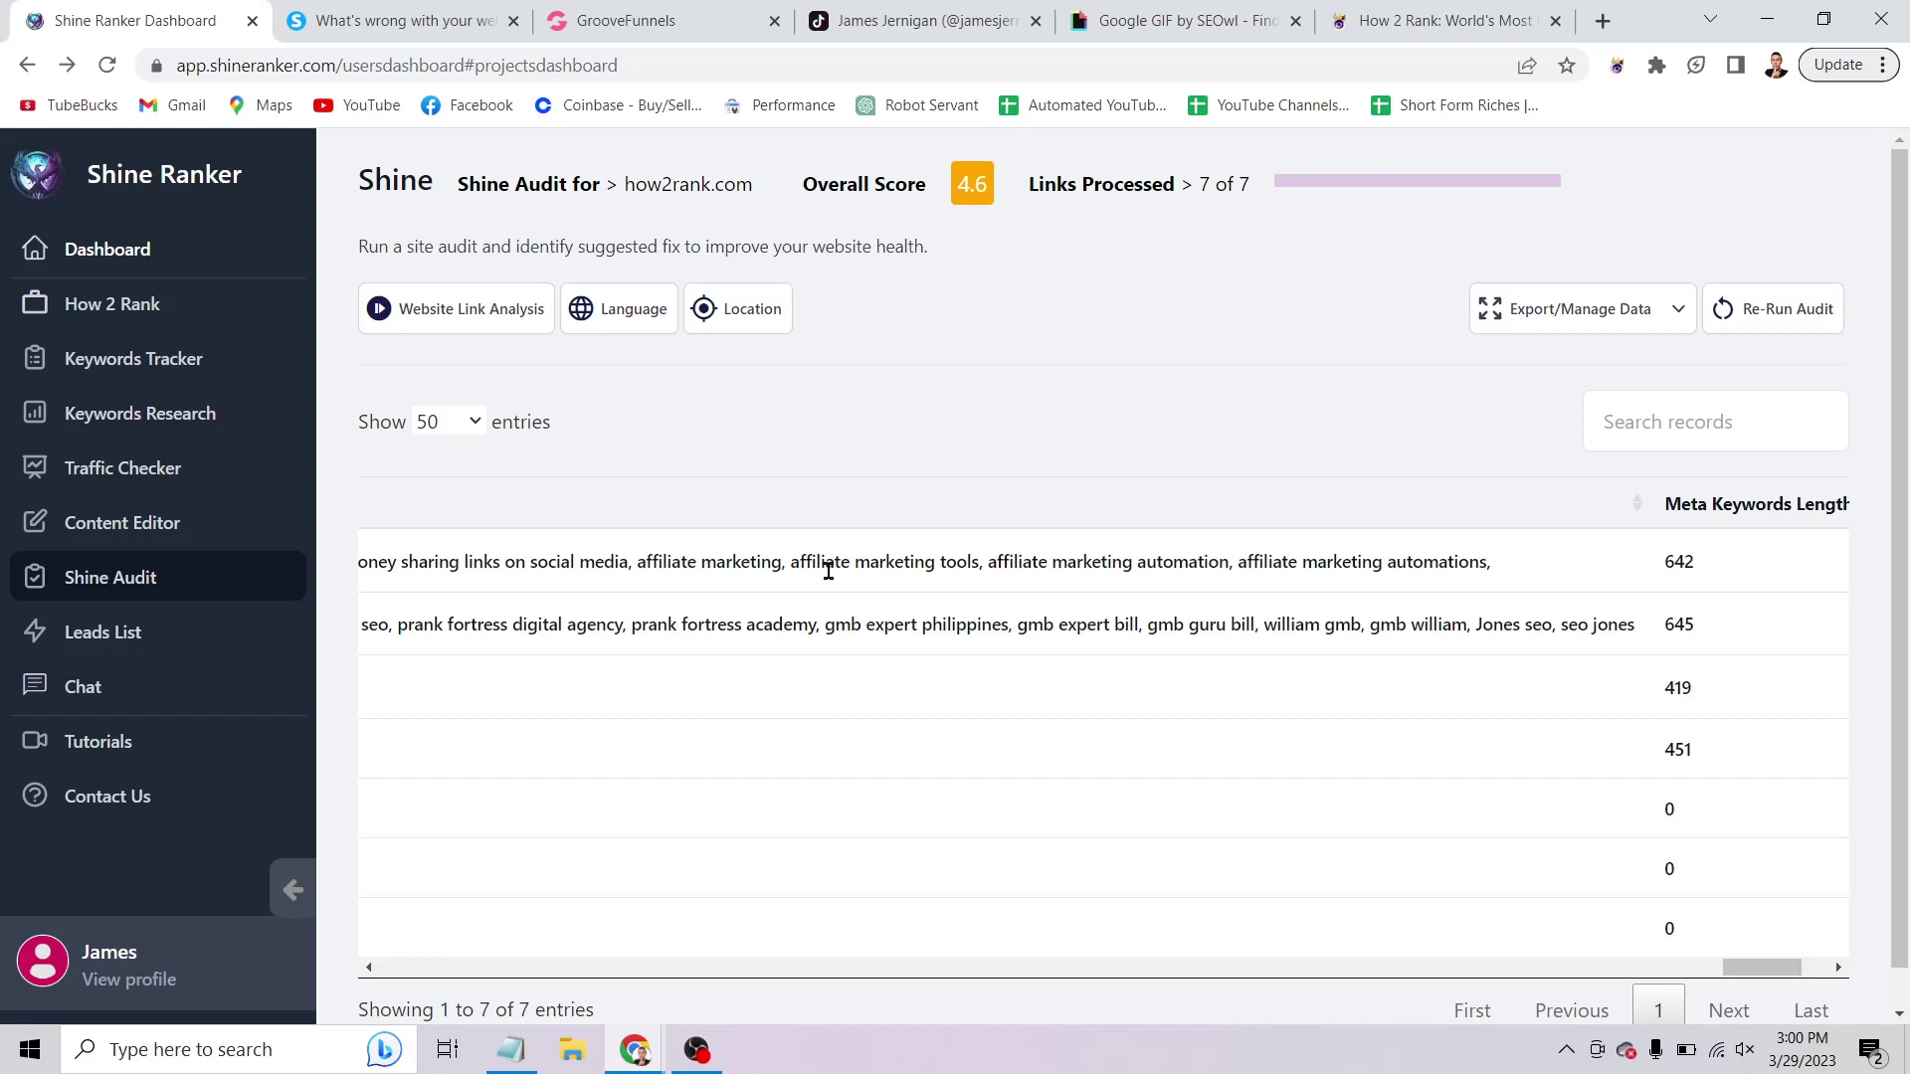
scroll(828, 571, right, 5)
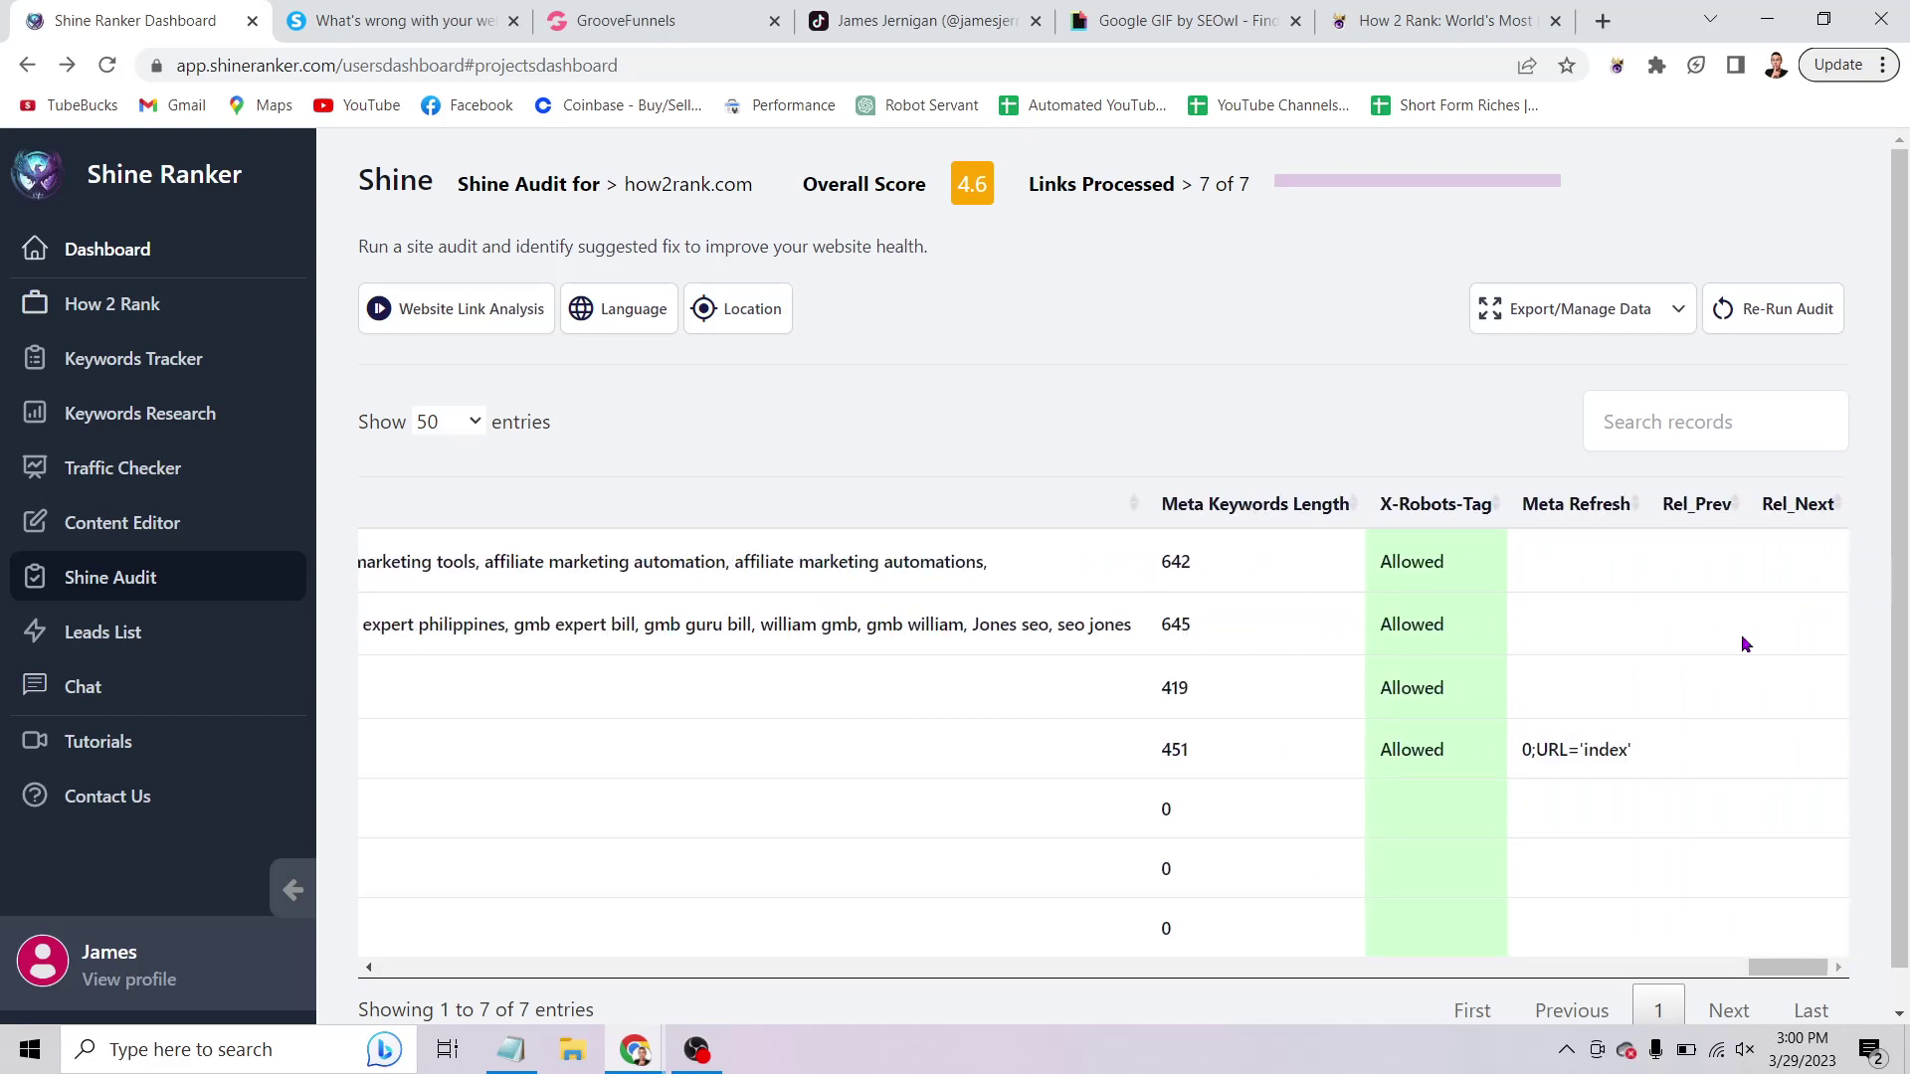
scroll(1741, 645, left, 2)
scroll(1318, 558, left, 10)
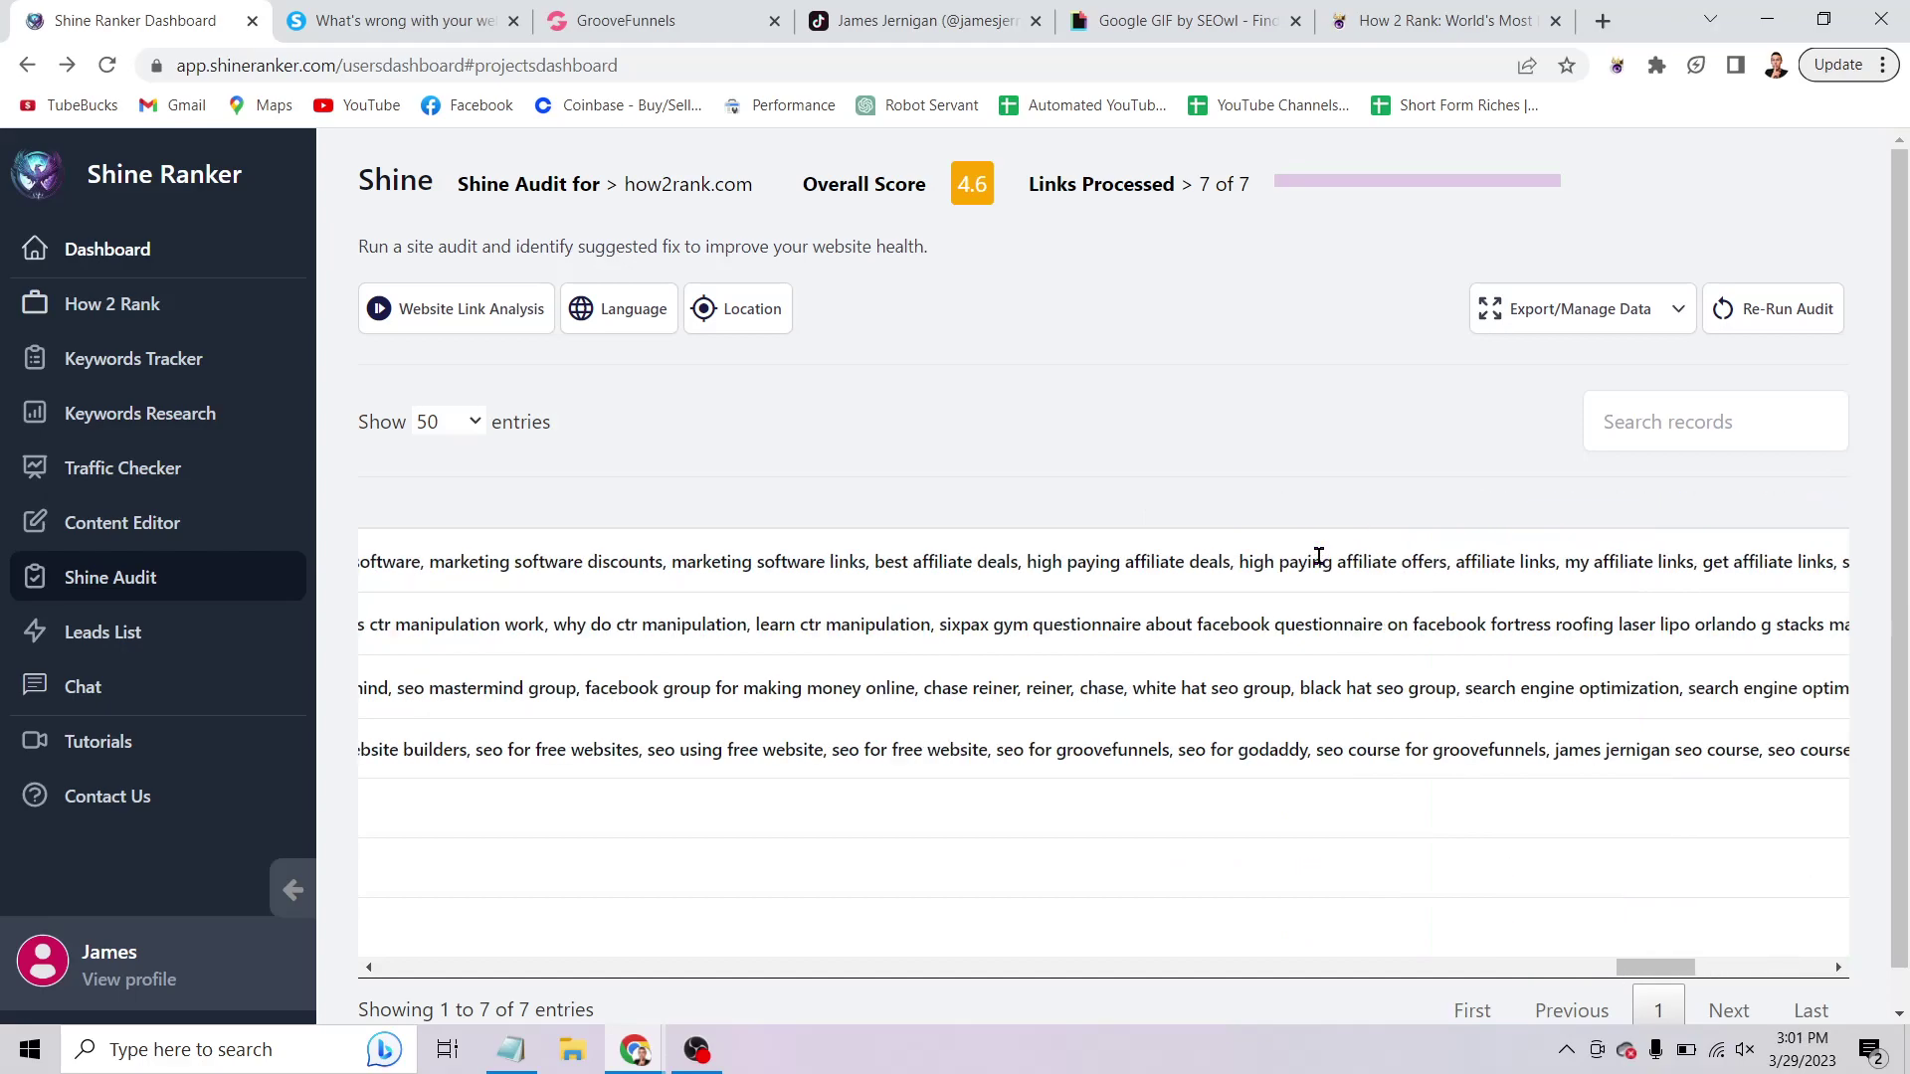
scroll(1318, 558, left, 10)
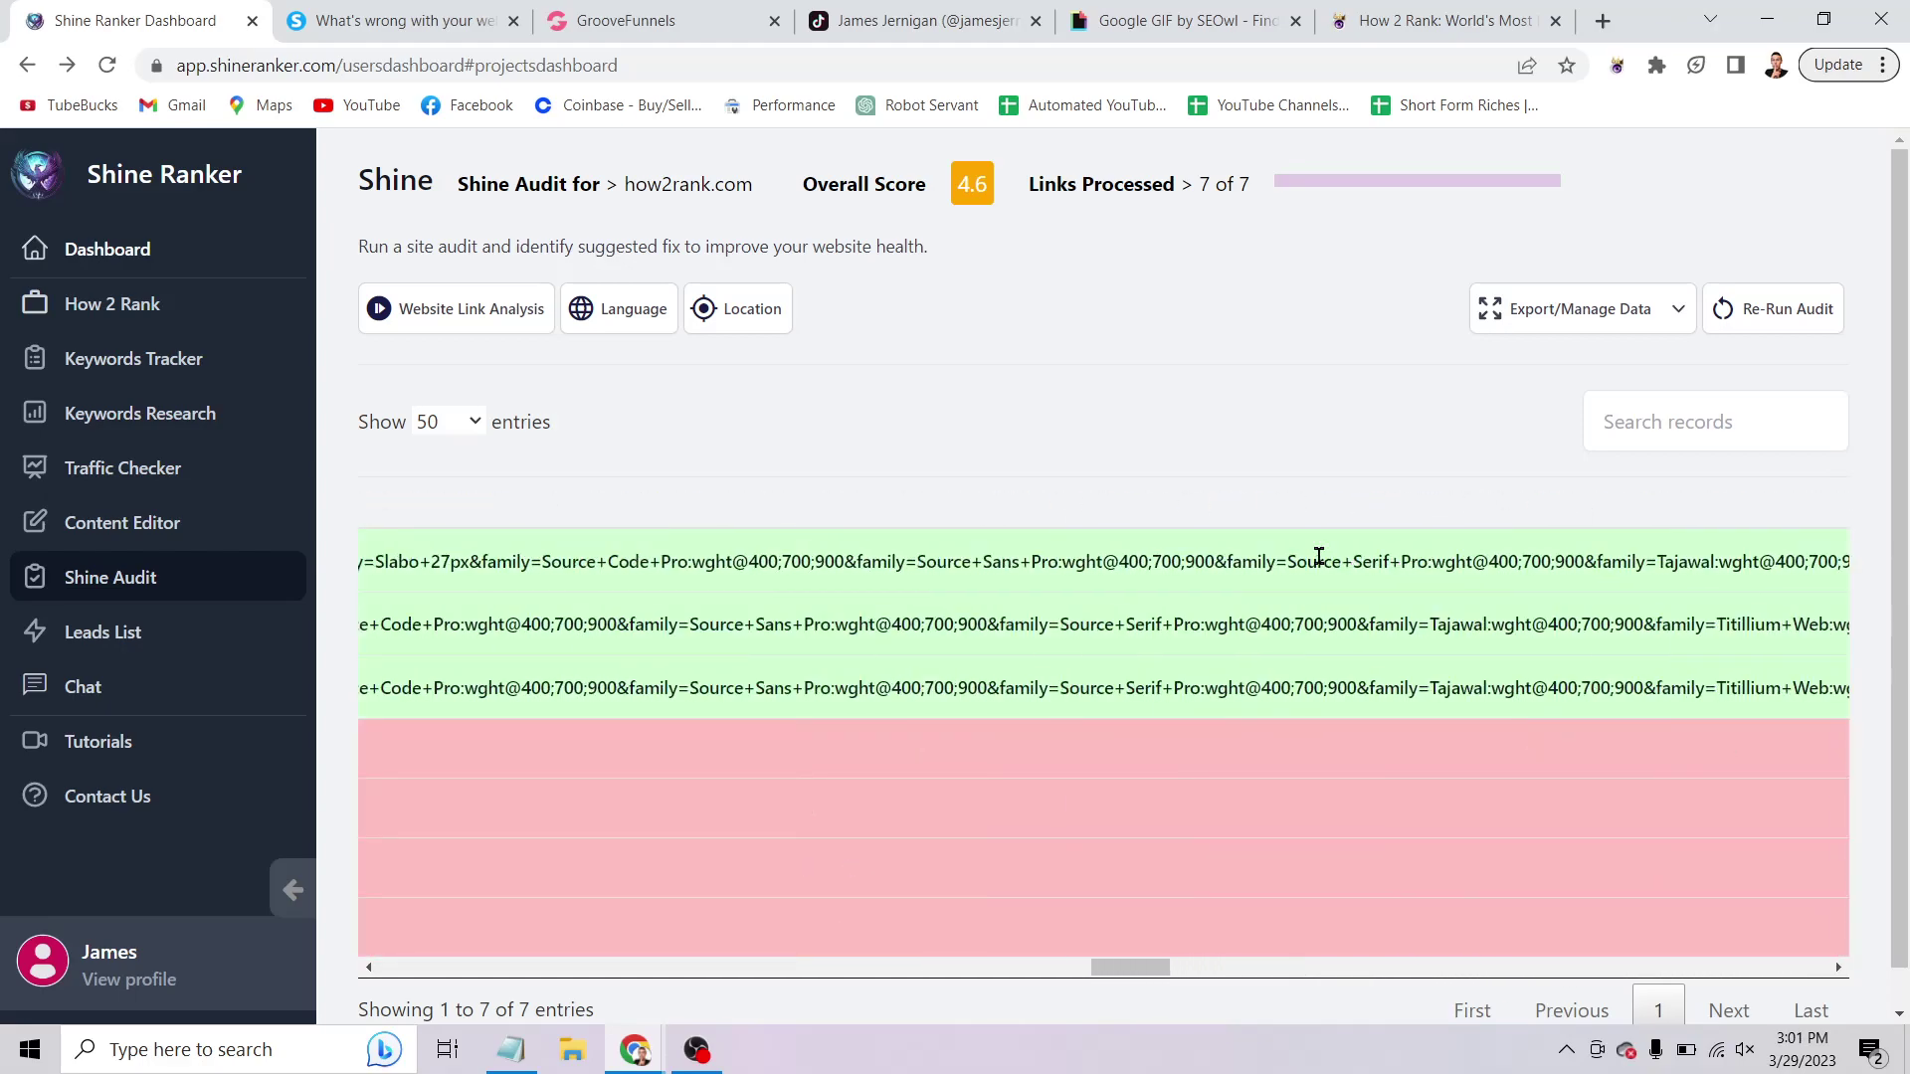
scroll(1318, 557, left, 8)
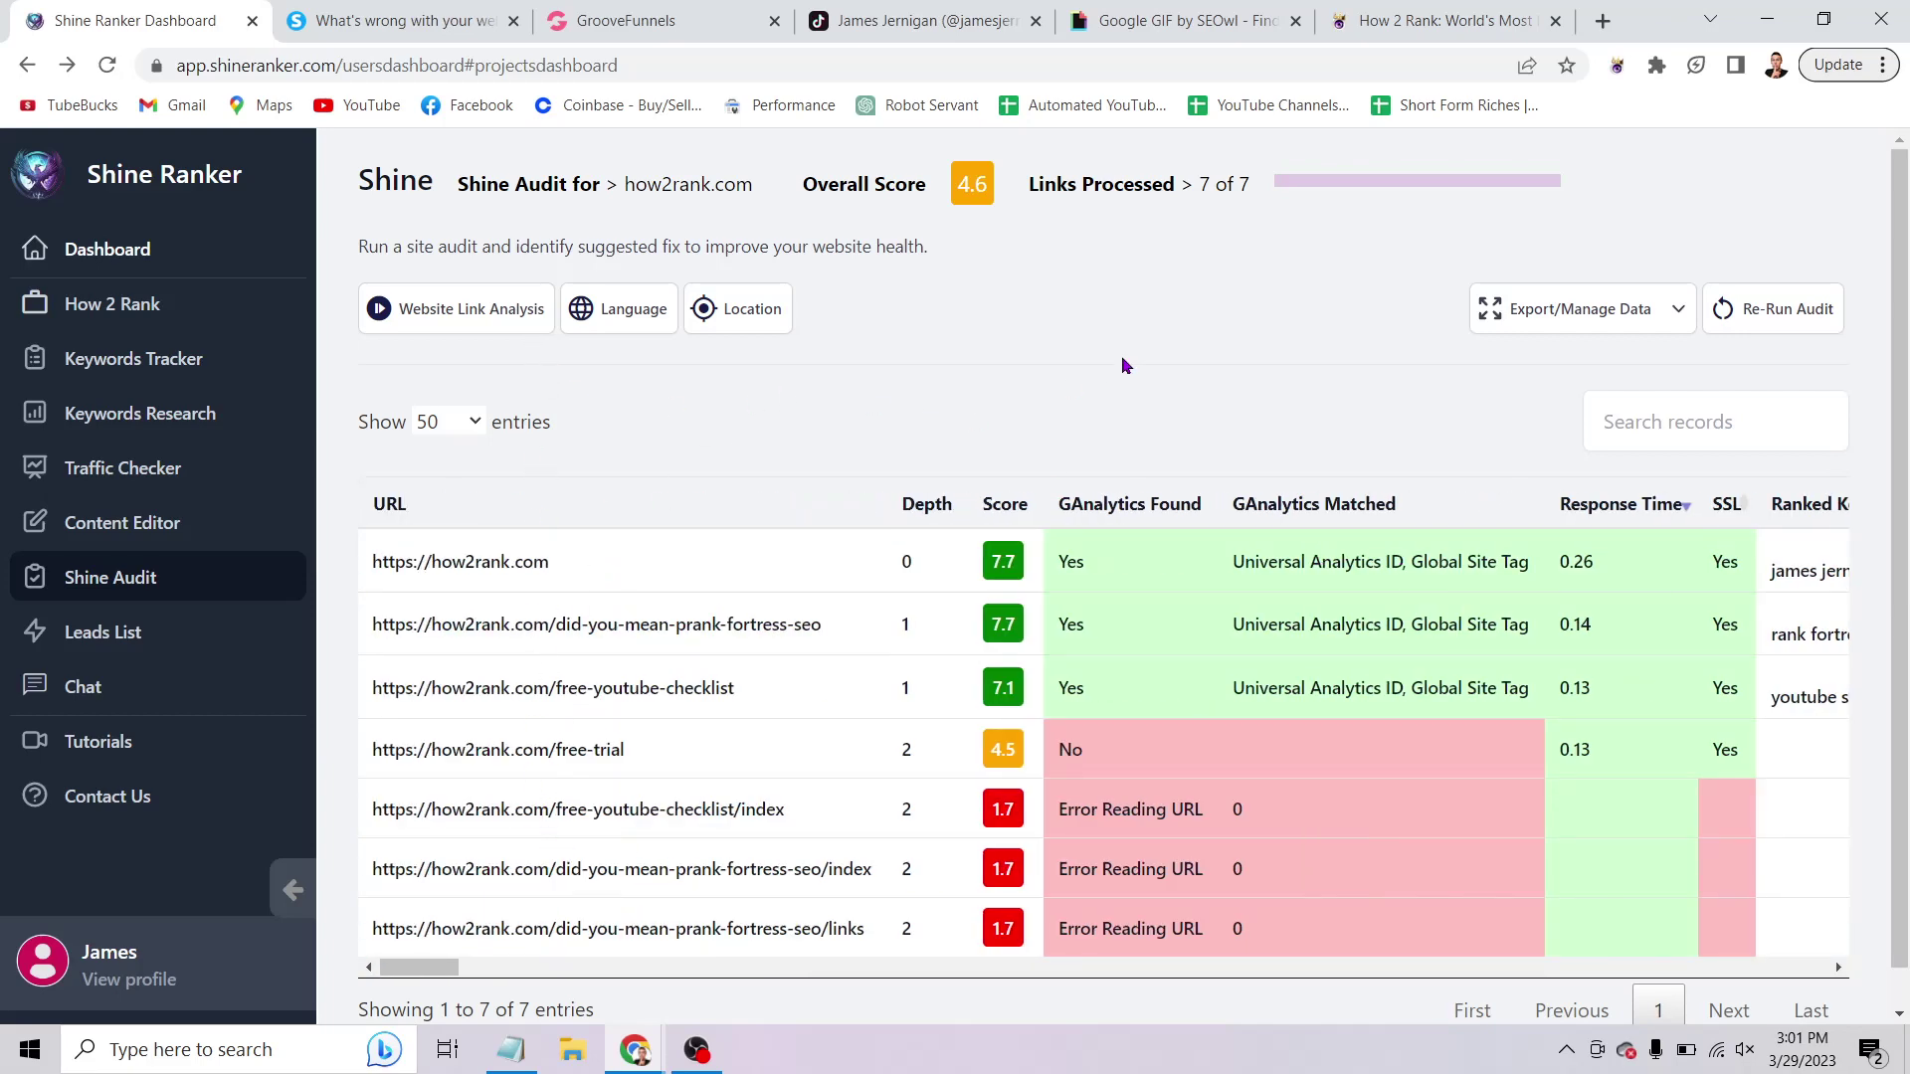
Re-run Website Link Analysis on how2rank.com so the audit covers 8 of 8 links.
click(485, 305)
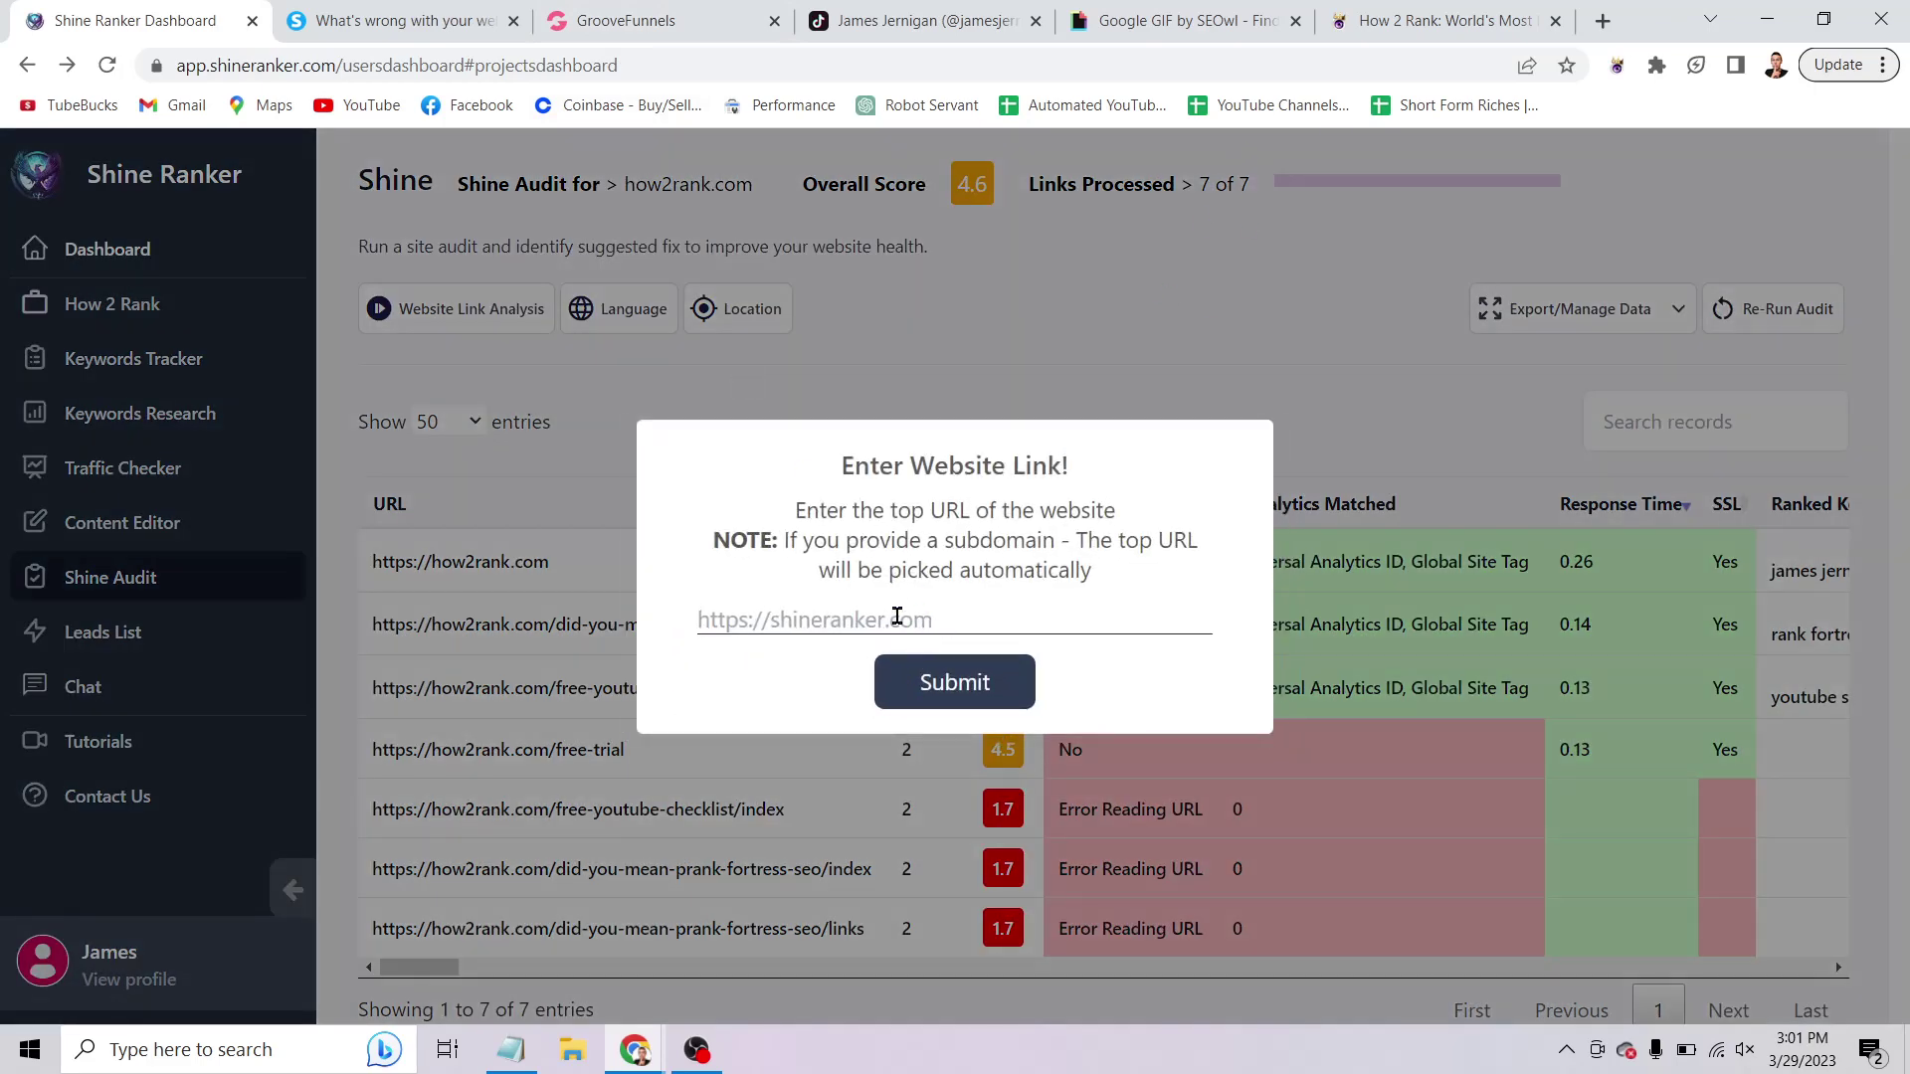
text(how2rank)
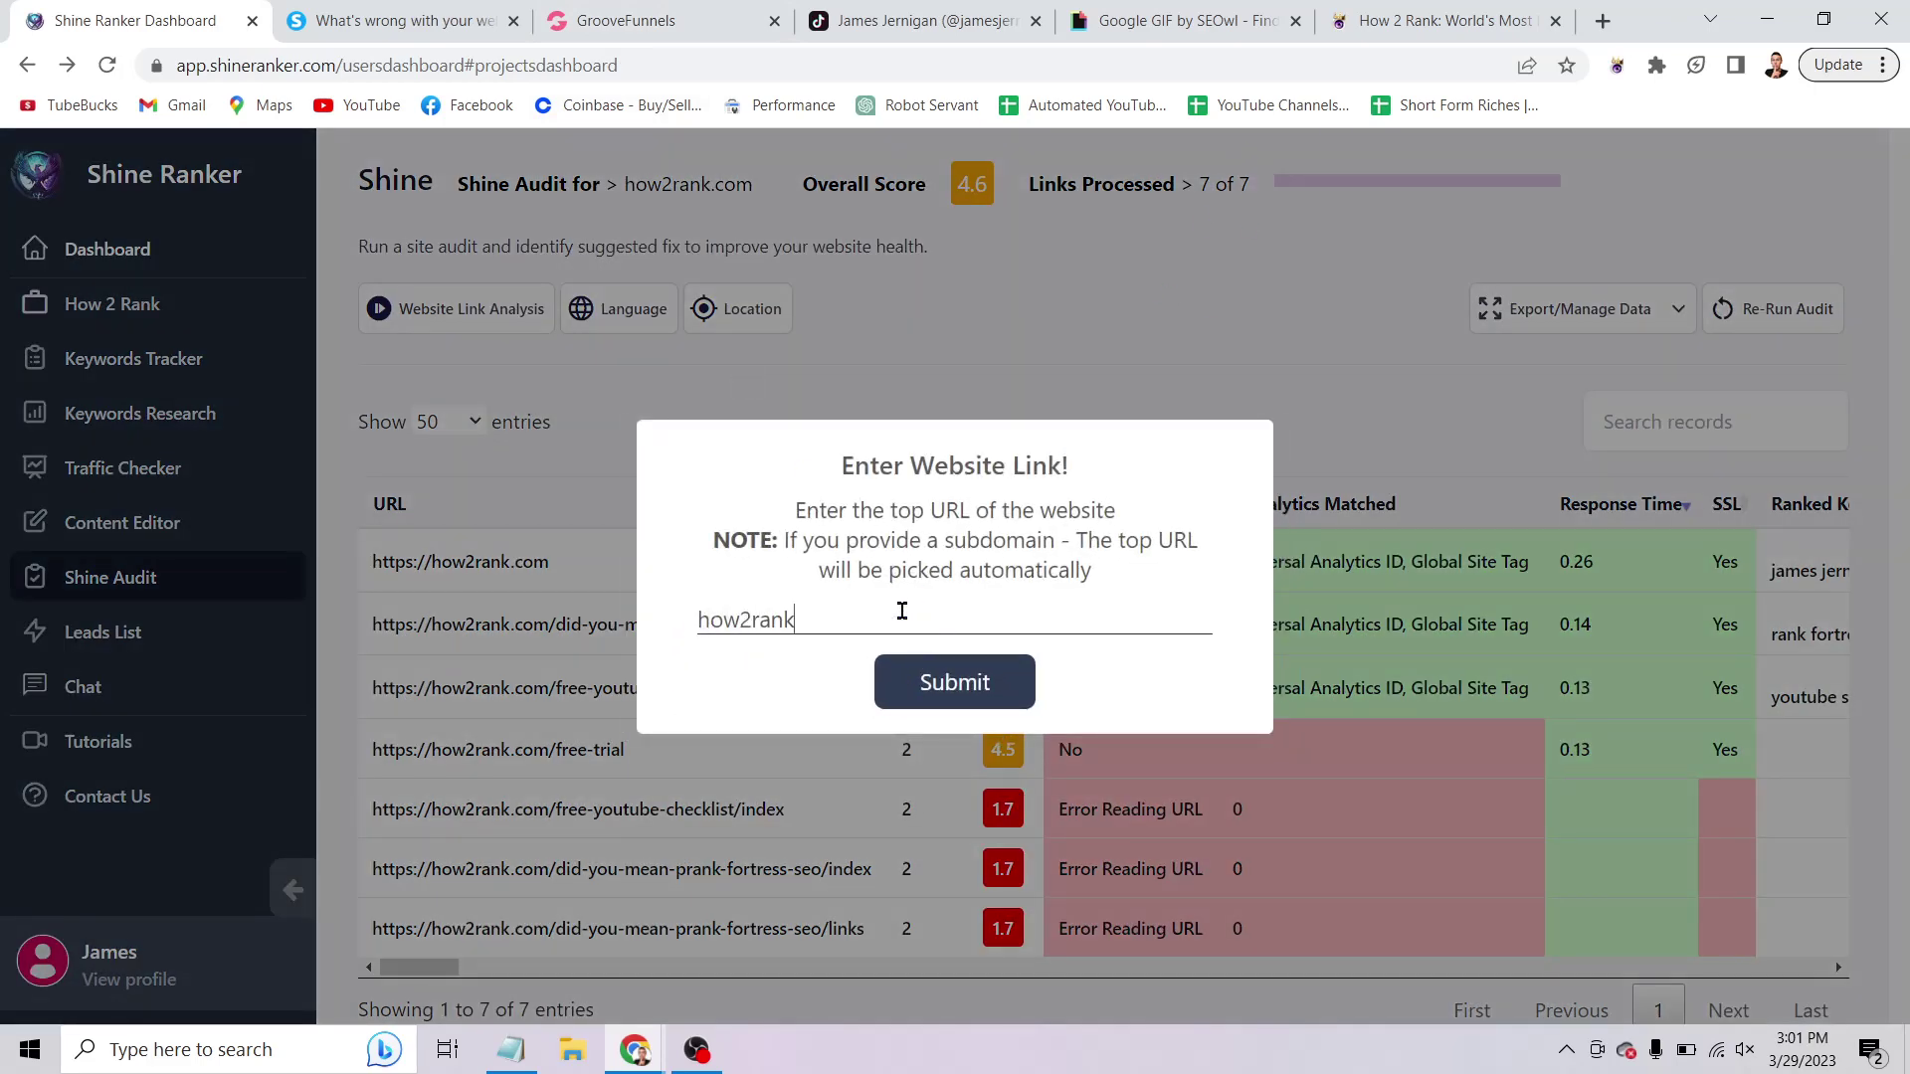
text(.com)
click(947, 684)
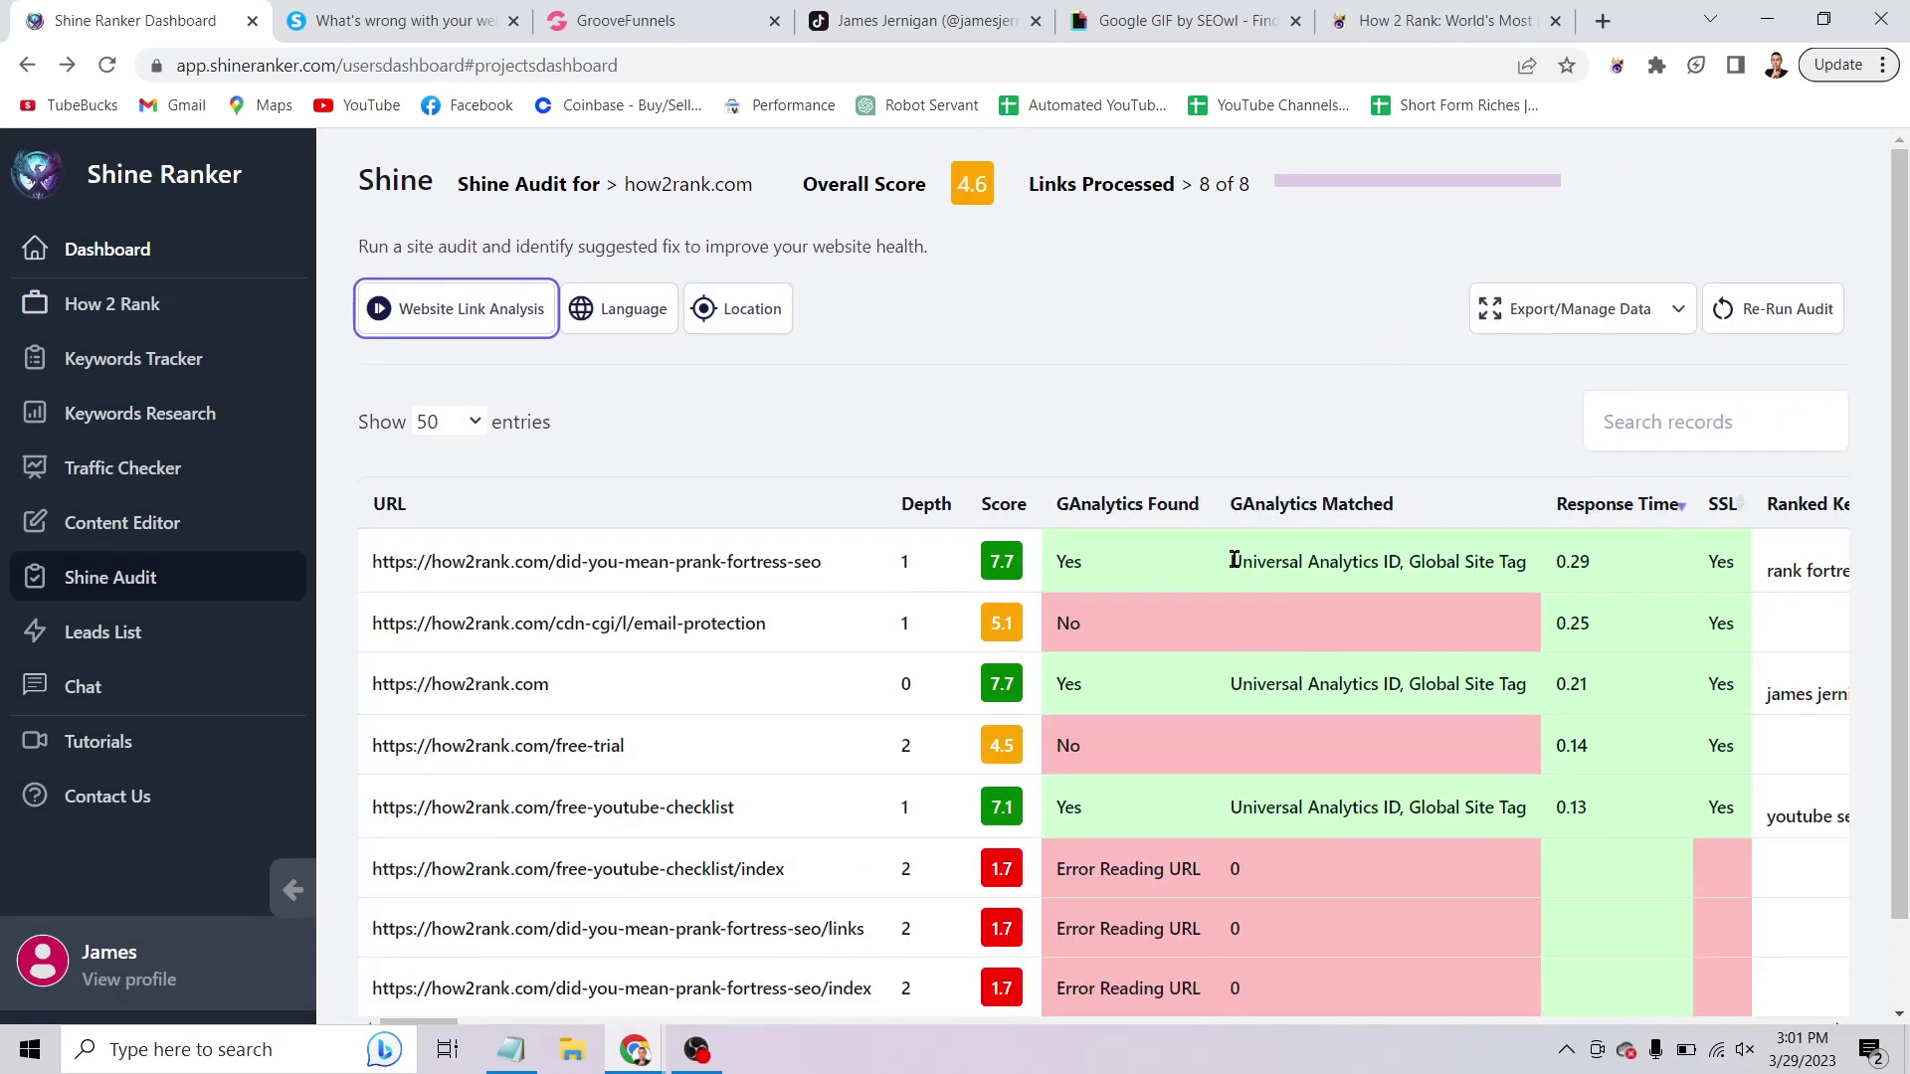
scroll(1232, 562, right, 8)
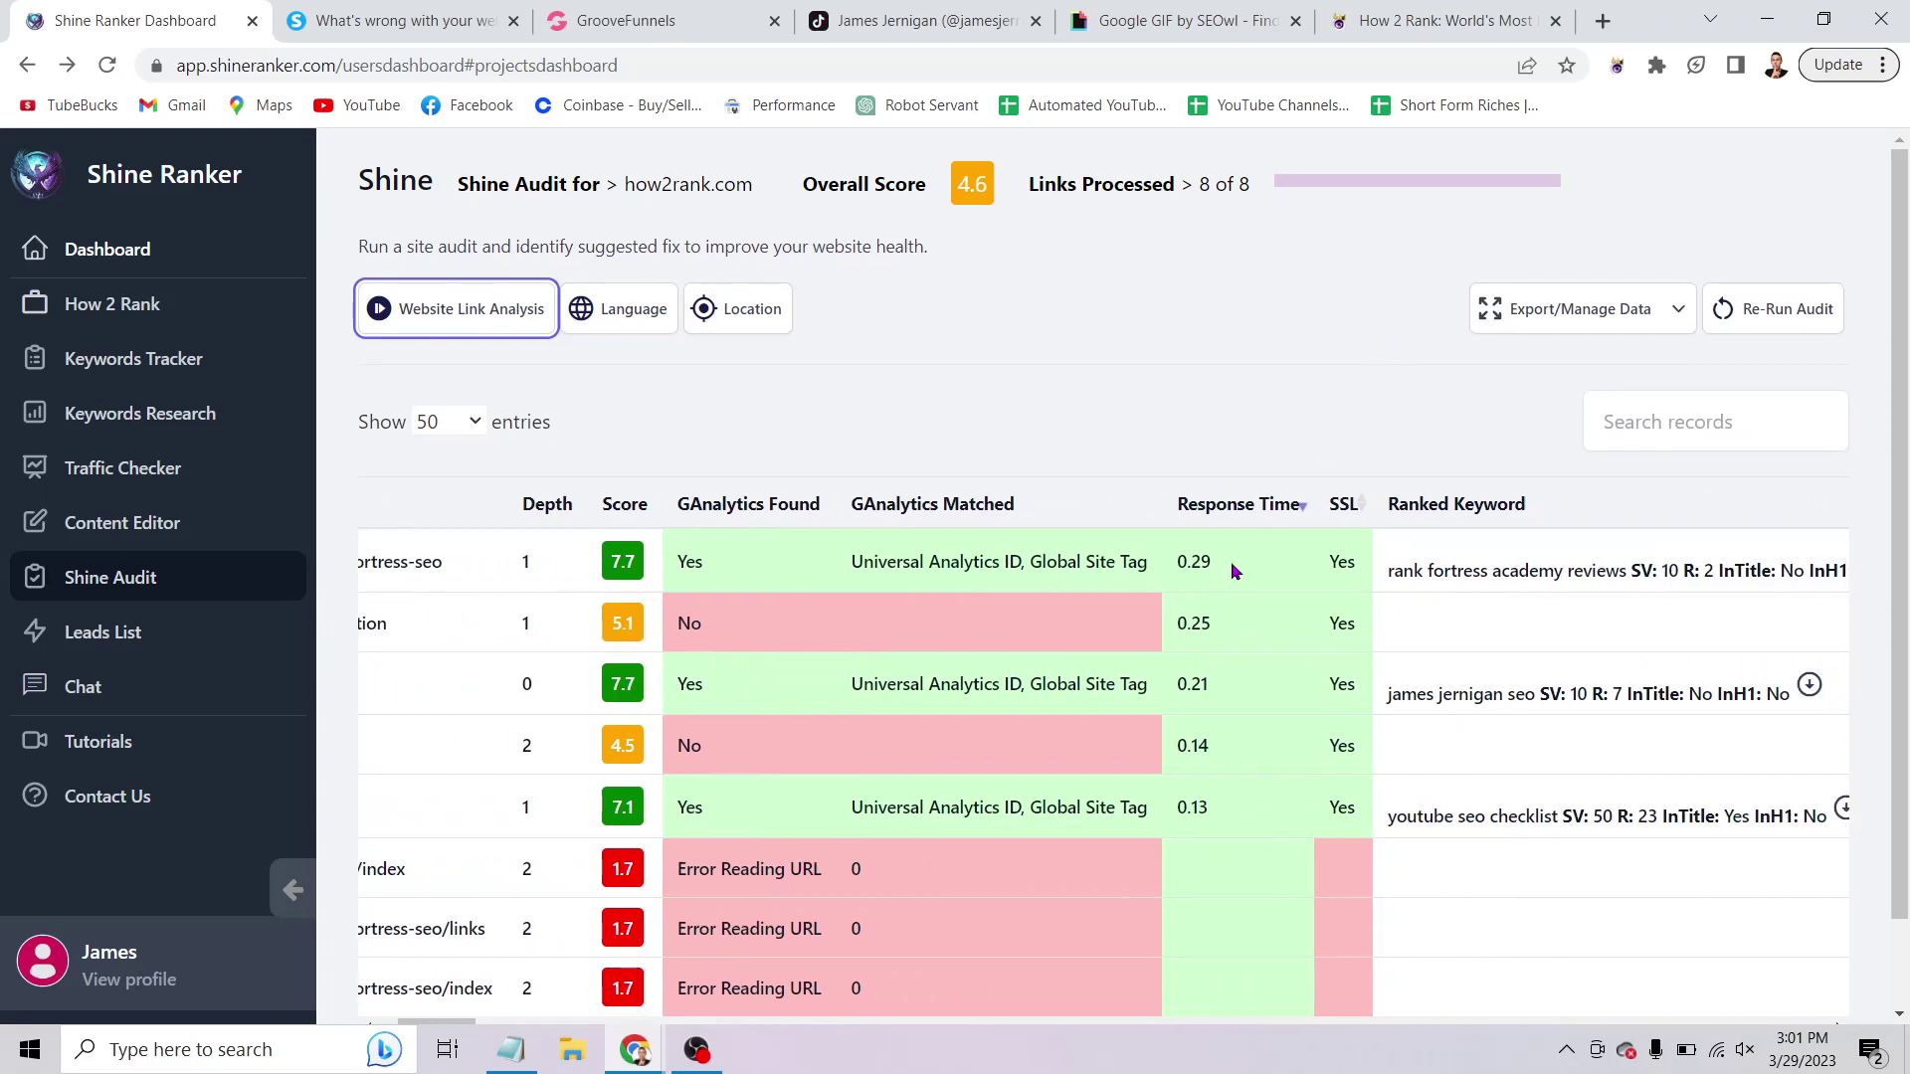
scroll(1232, 562, right, 5)
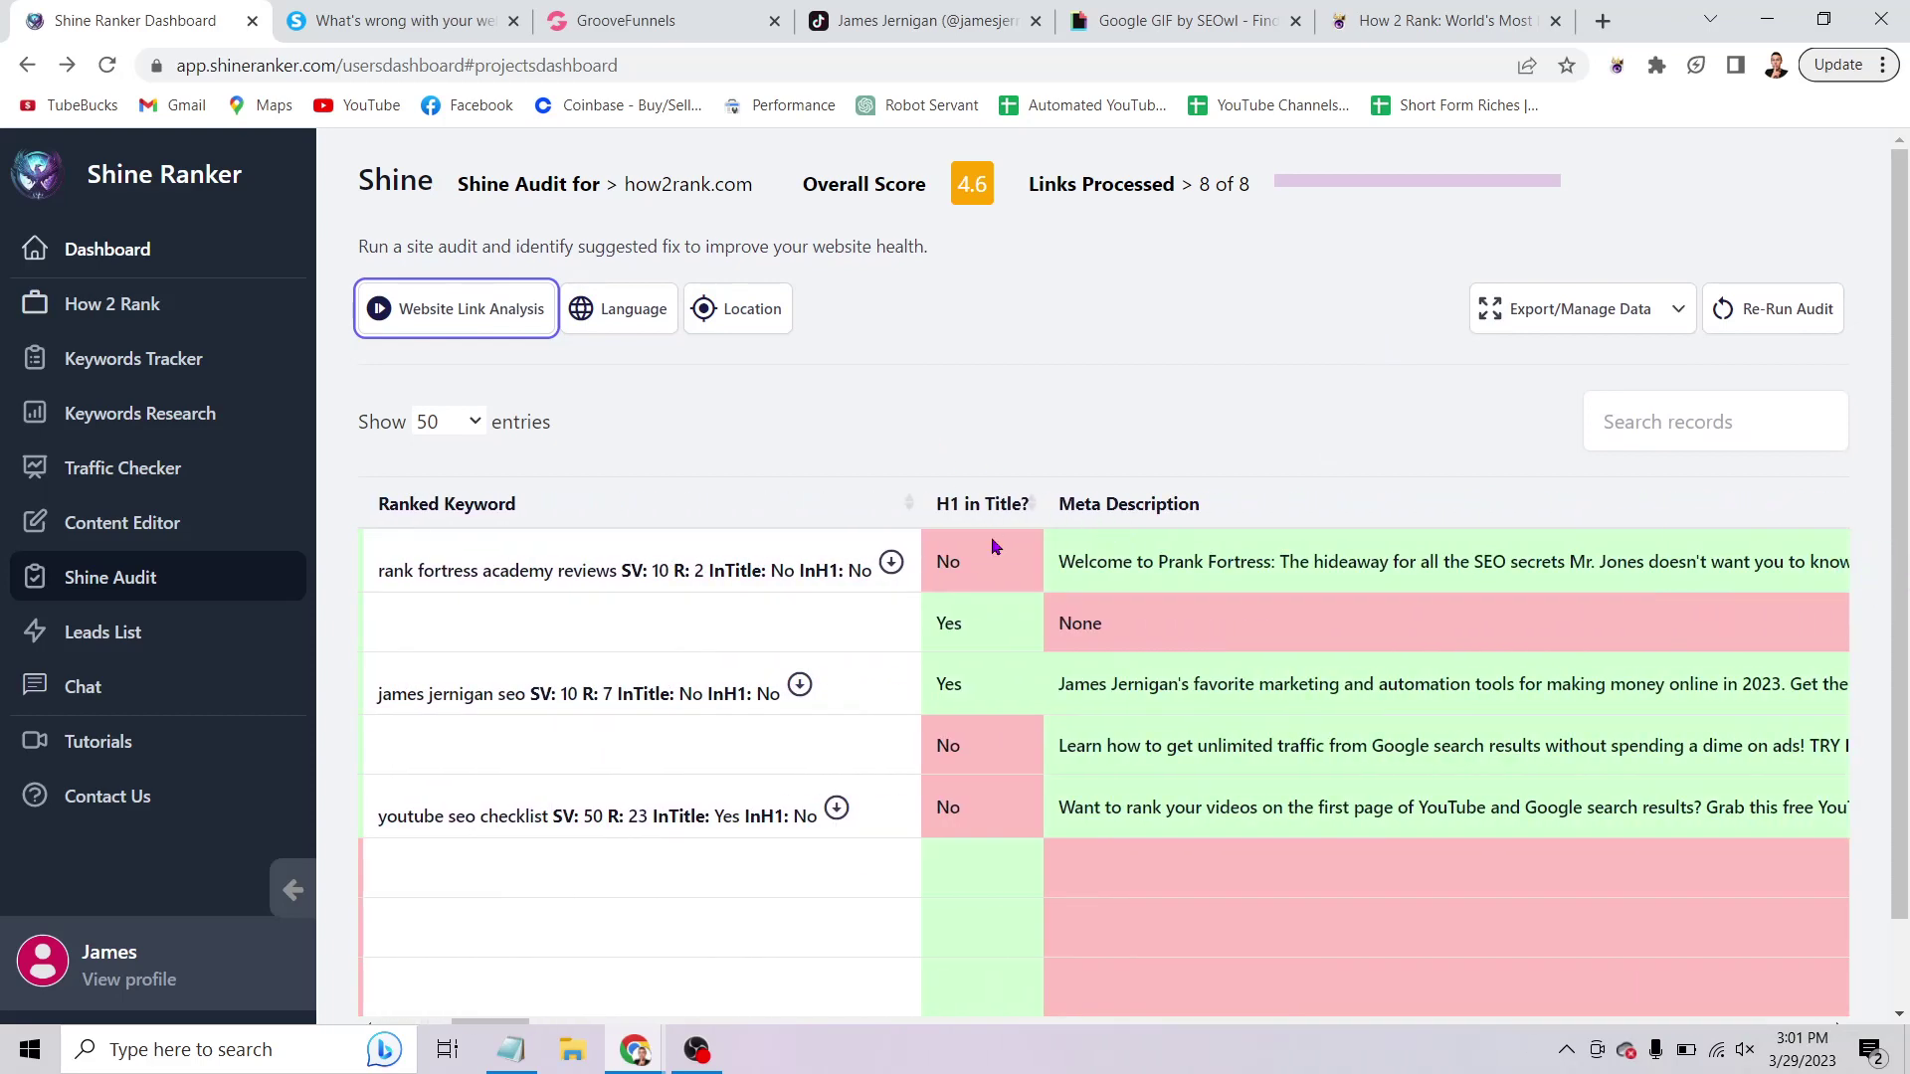
scroll(571, 844, left, 5)
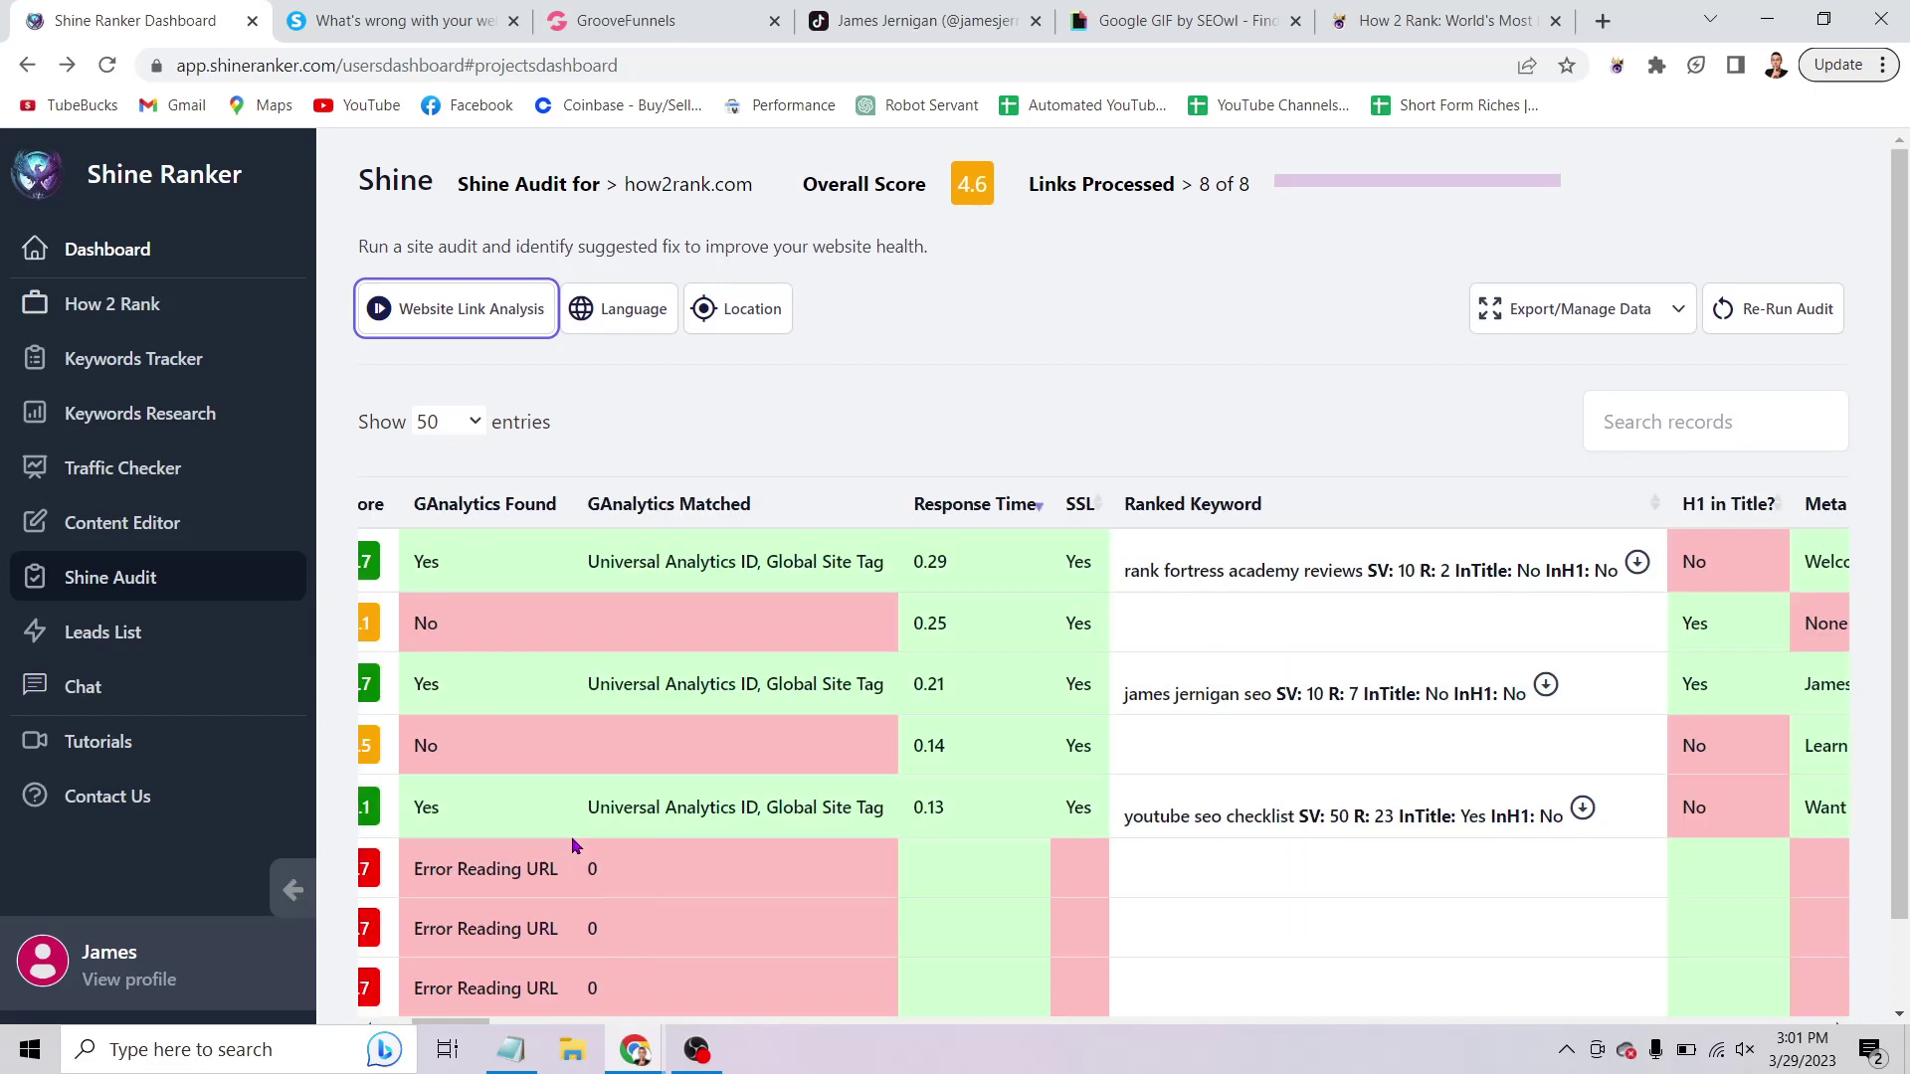
scroll(571, 844, left, 5)
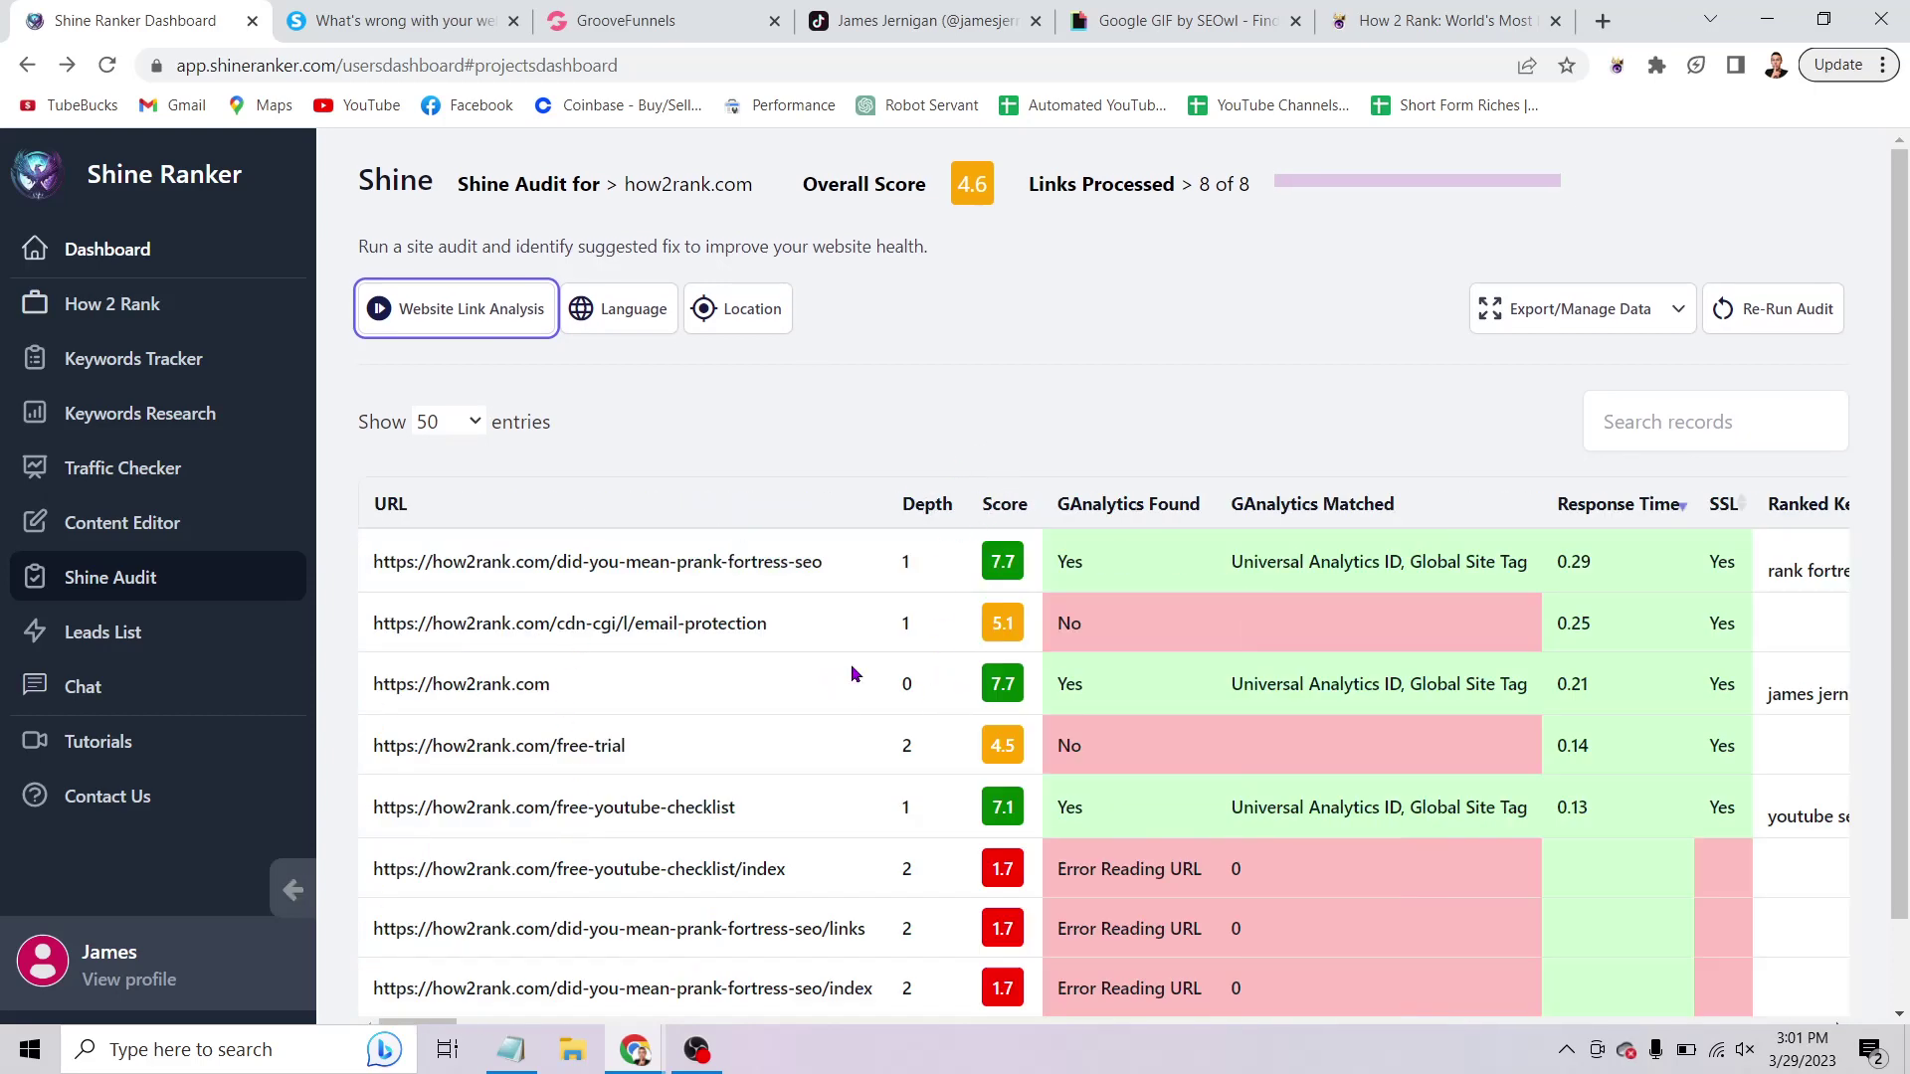
scroll(853, 674, right, 2)
scroll(1056, 708, right, 5)
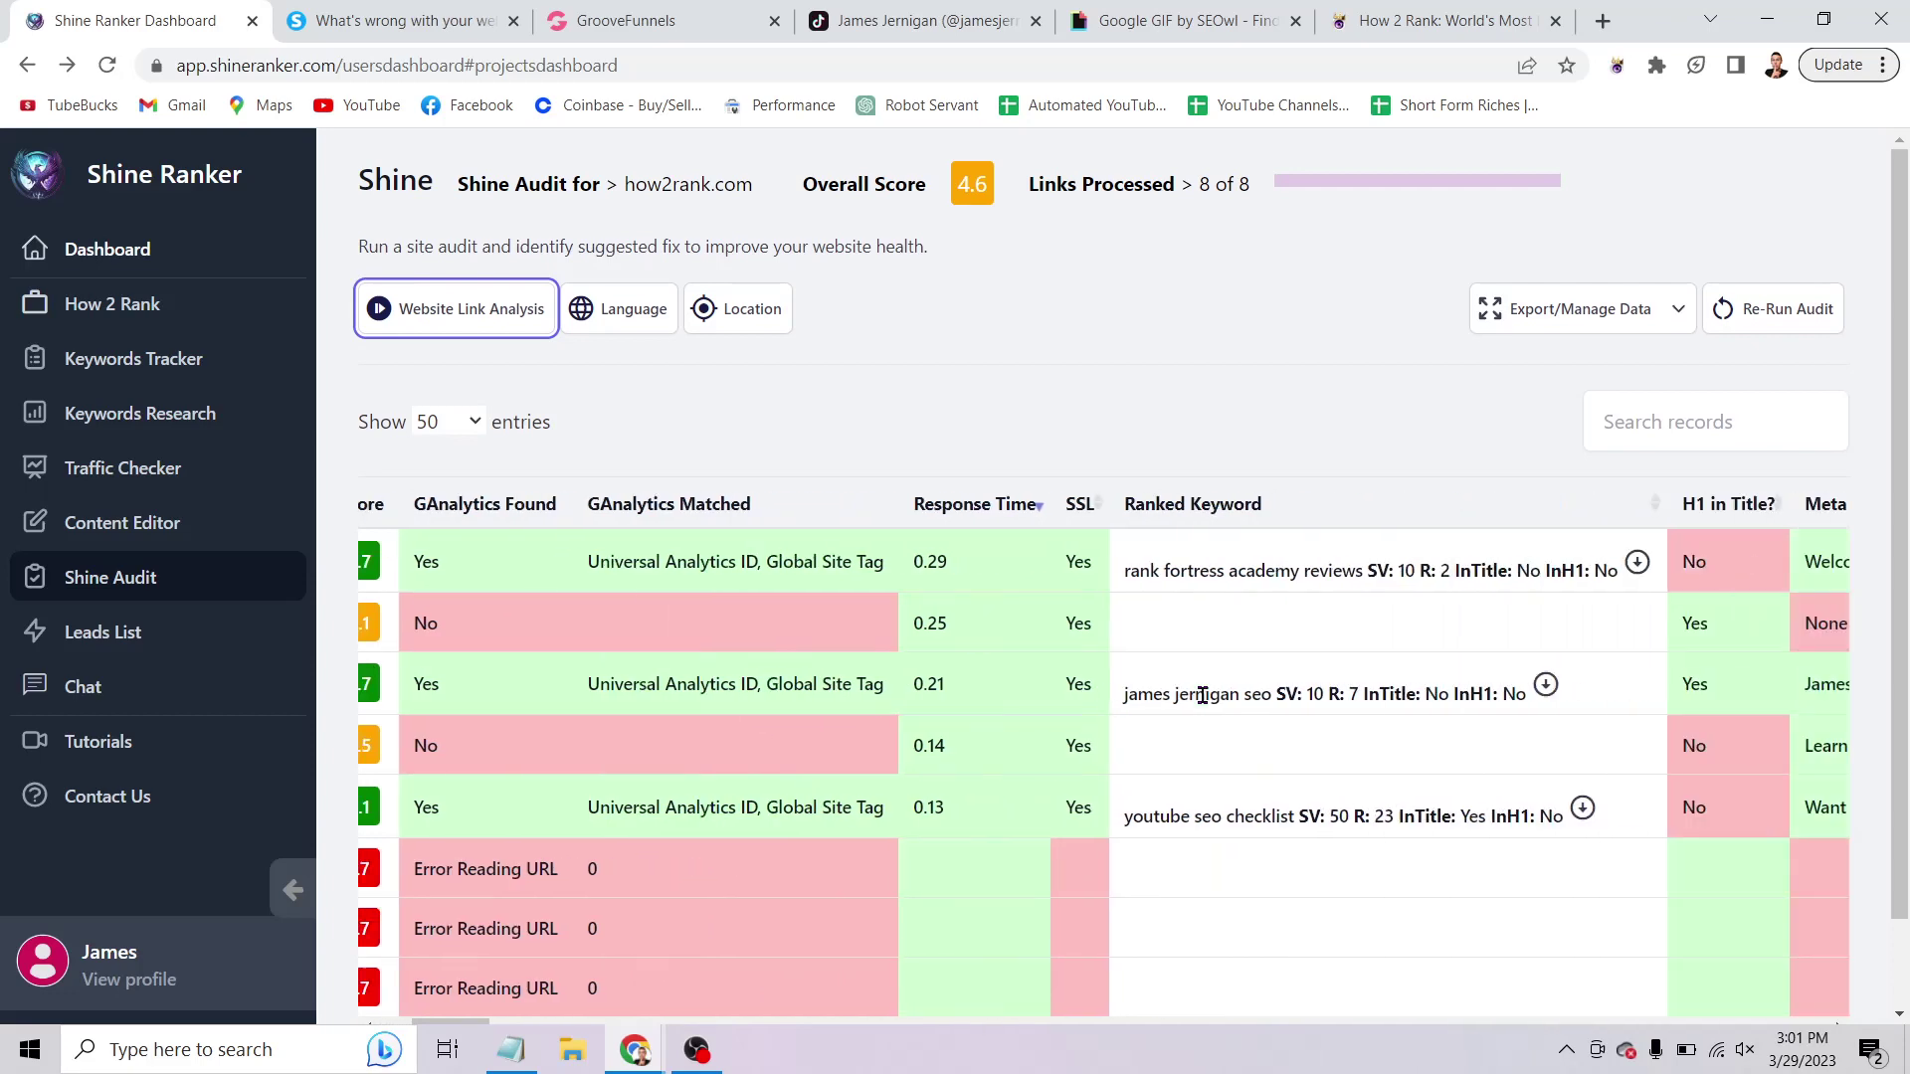
scroll(1202, 695, right, 10)
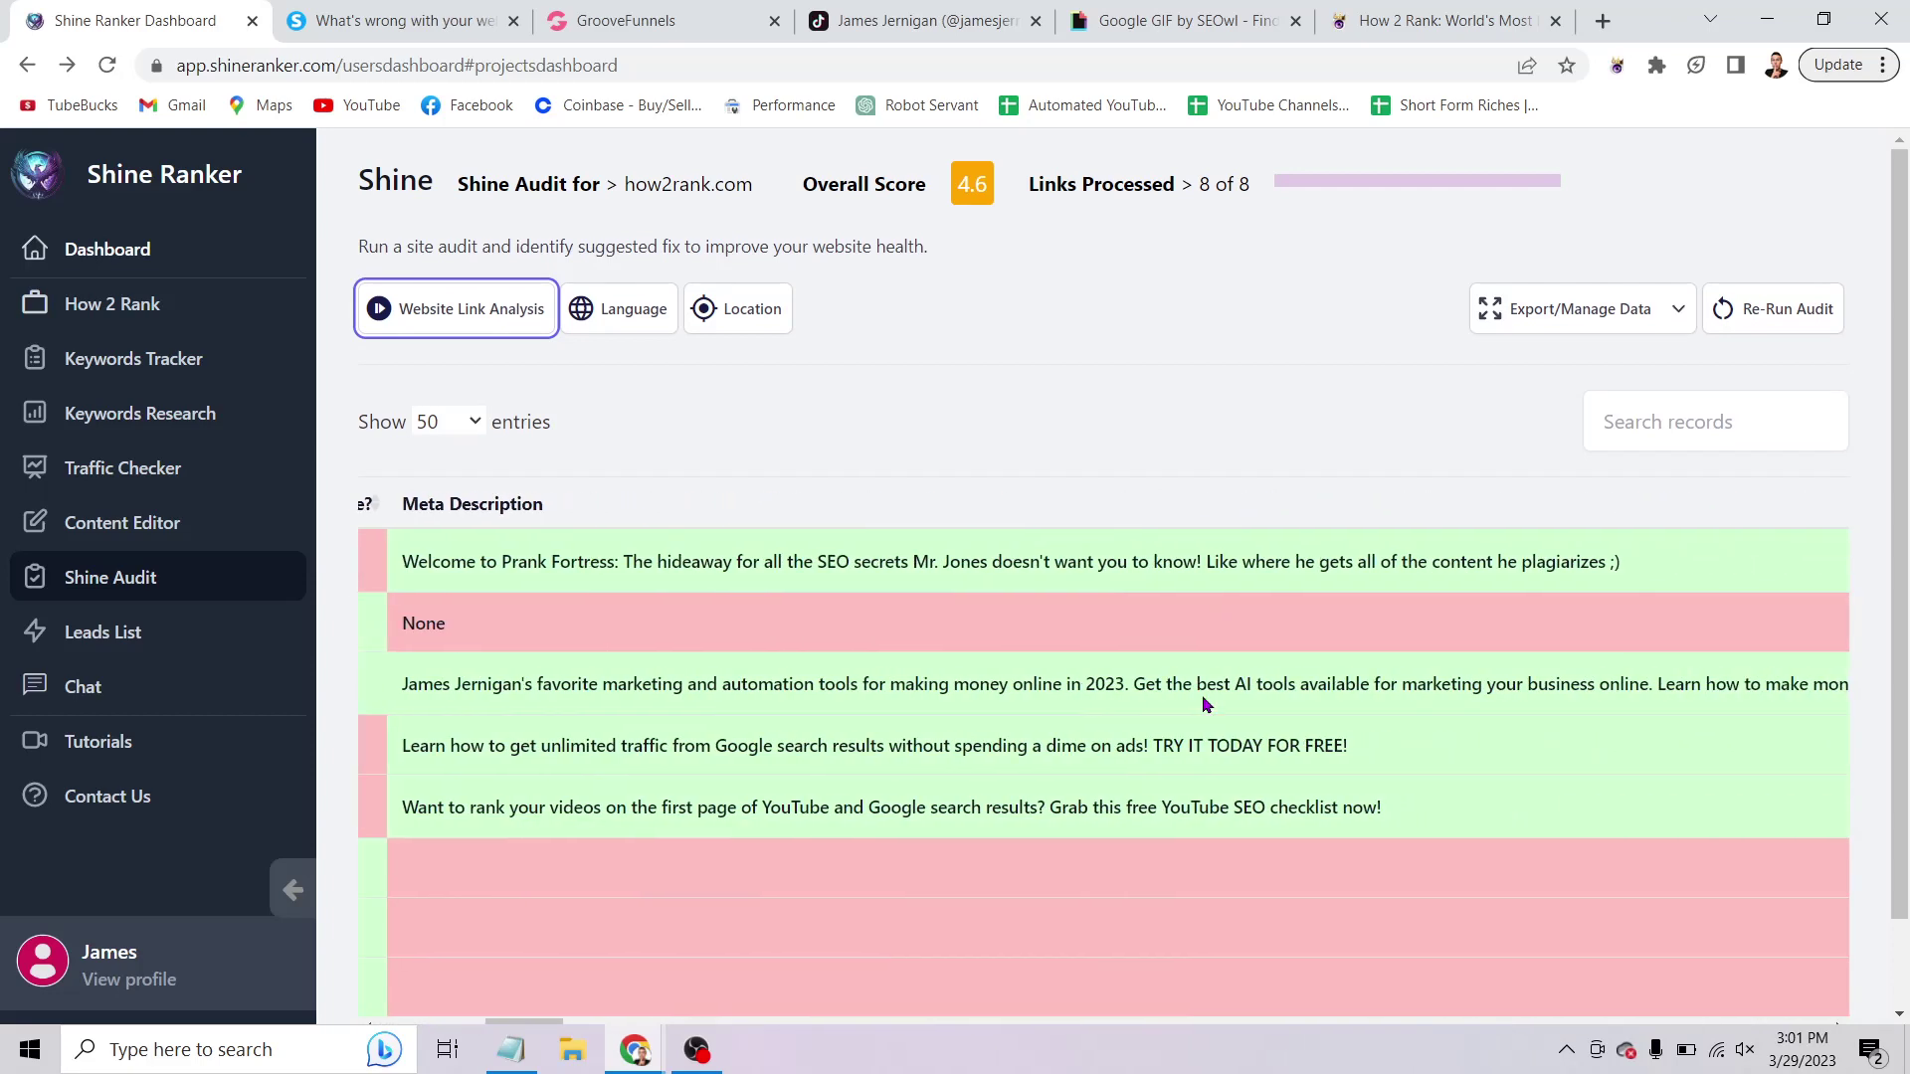
scroll(1203, 702, right, 8)
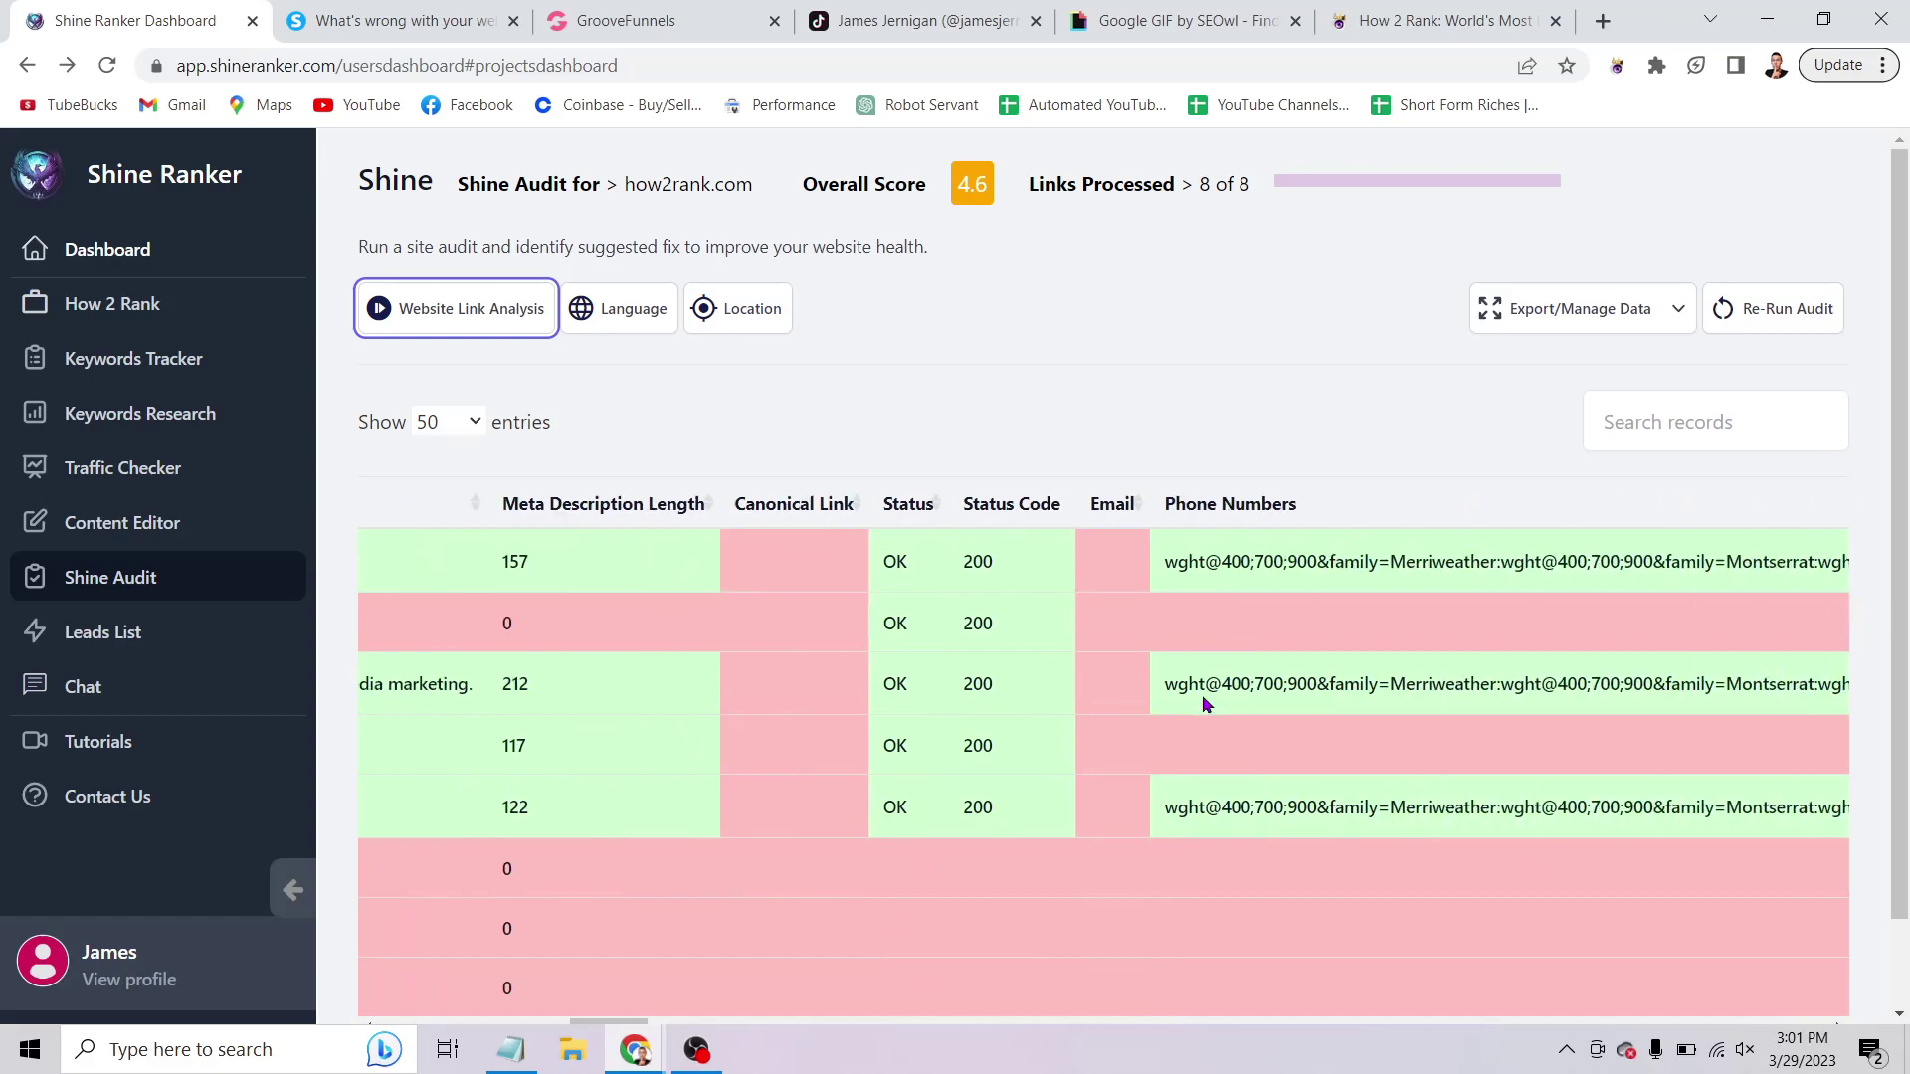
scroll(1203, 697, right, 10)
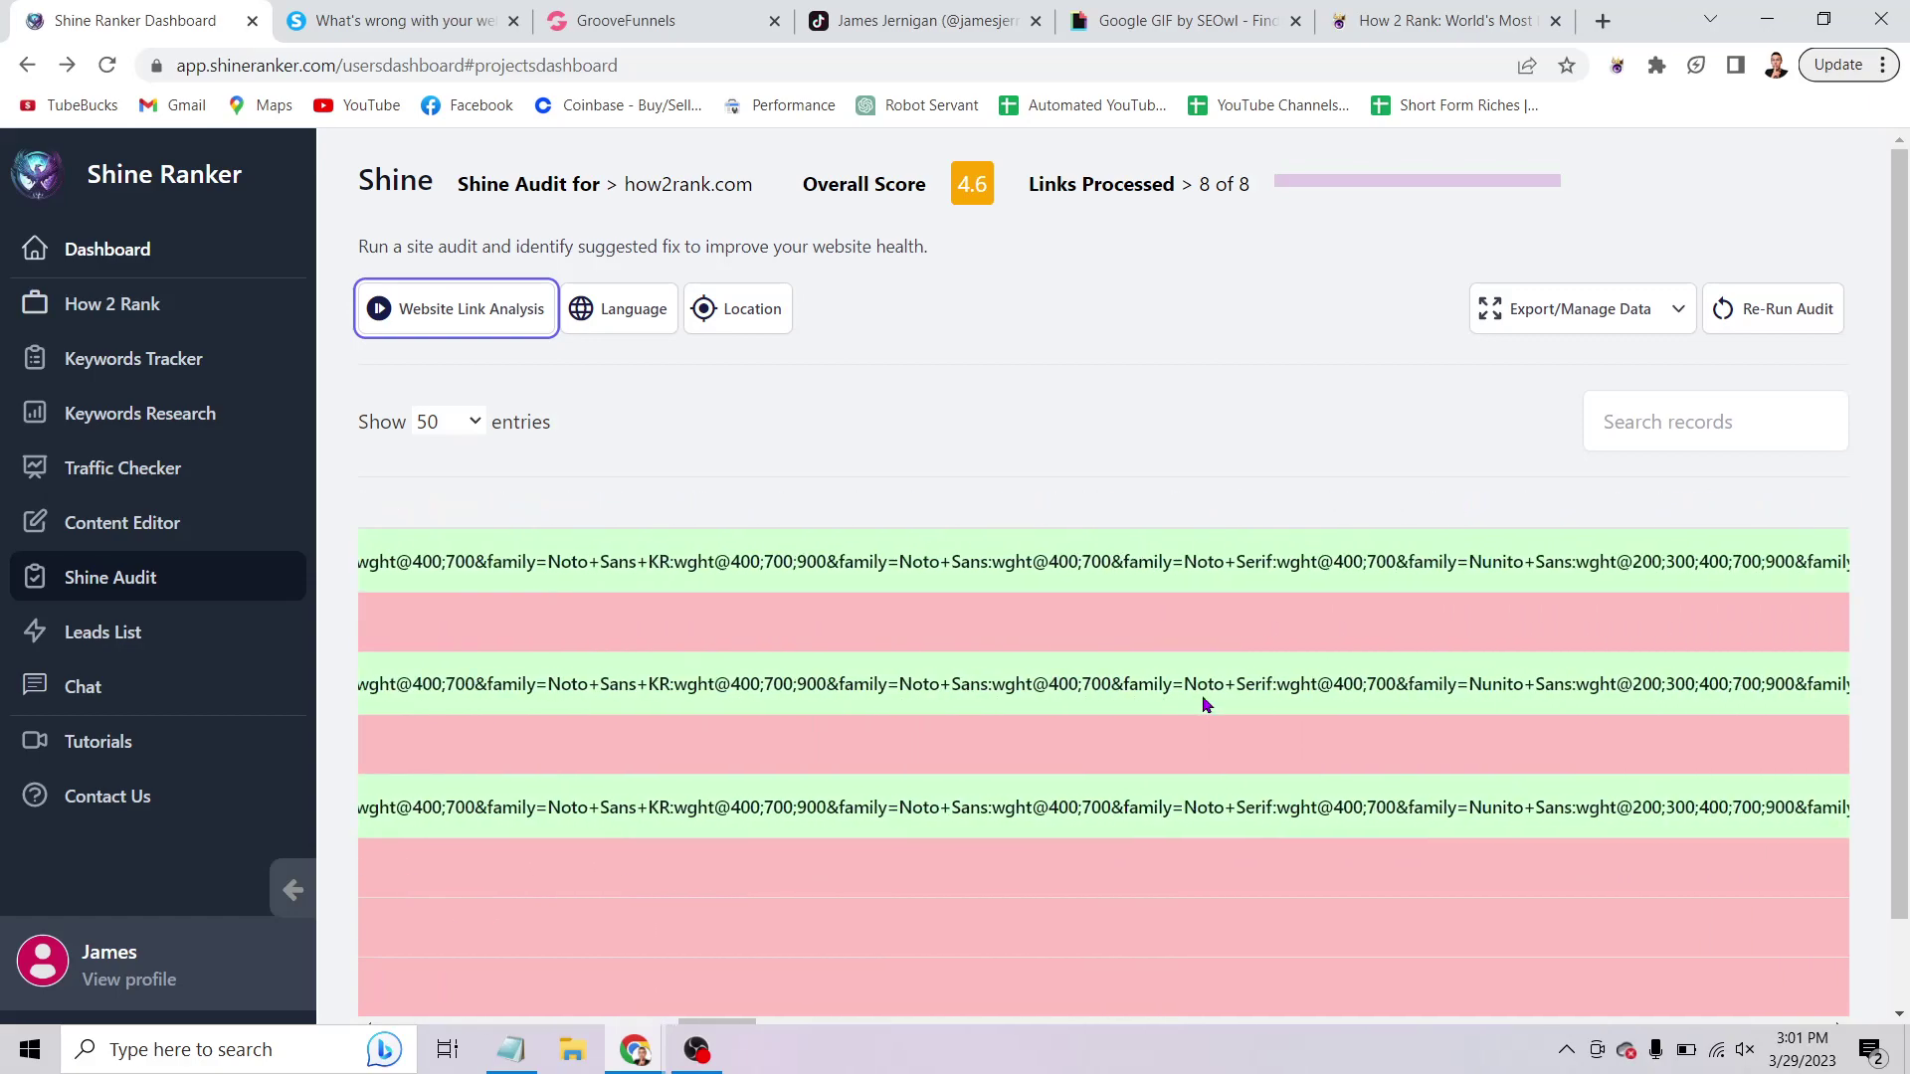
scroll(1203, 704, right, 10)
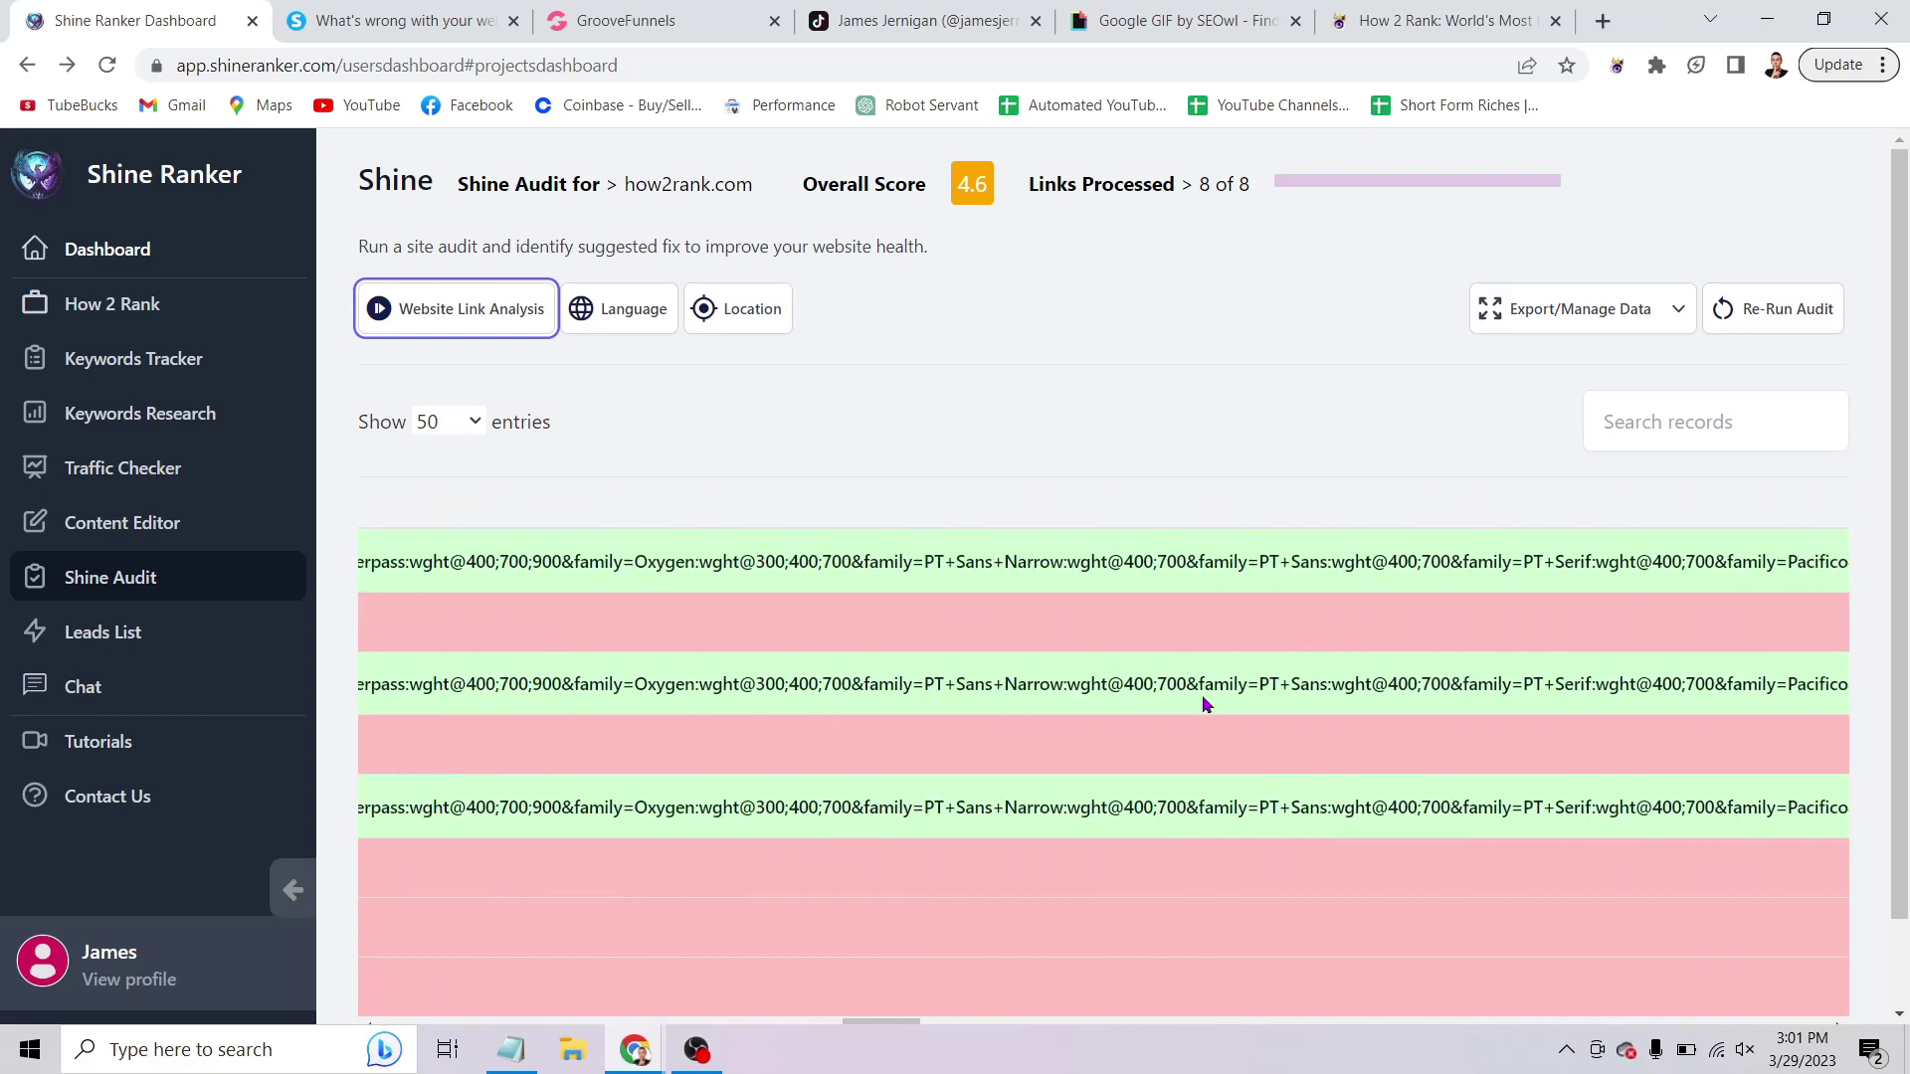
scroll(1203, 704, right, 10)
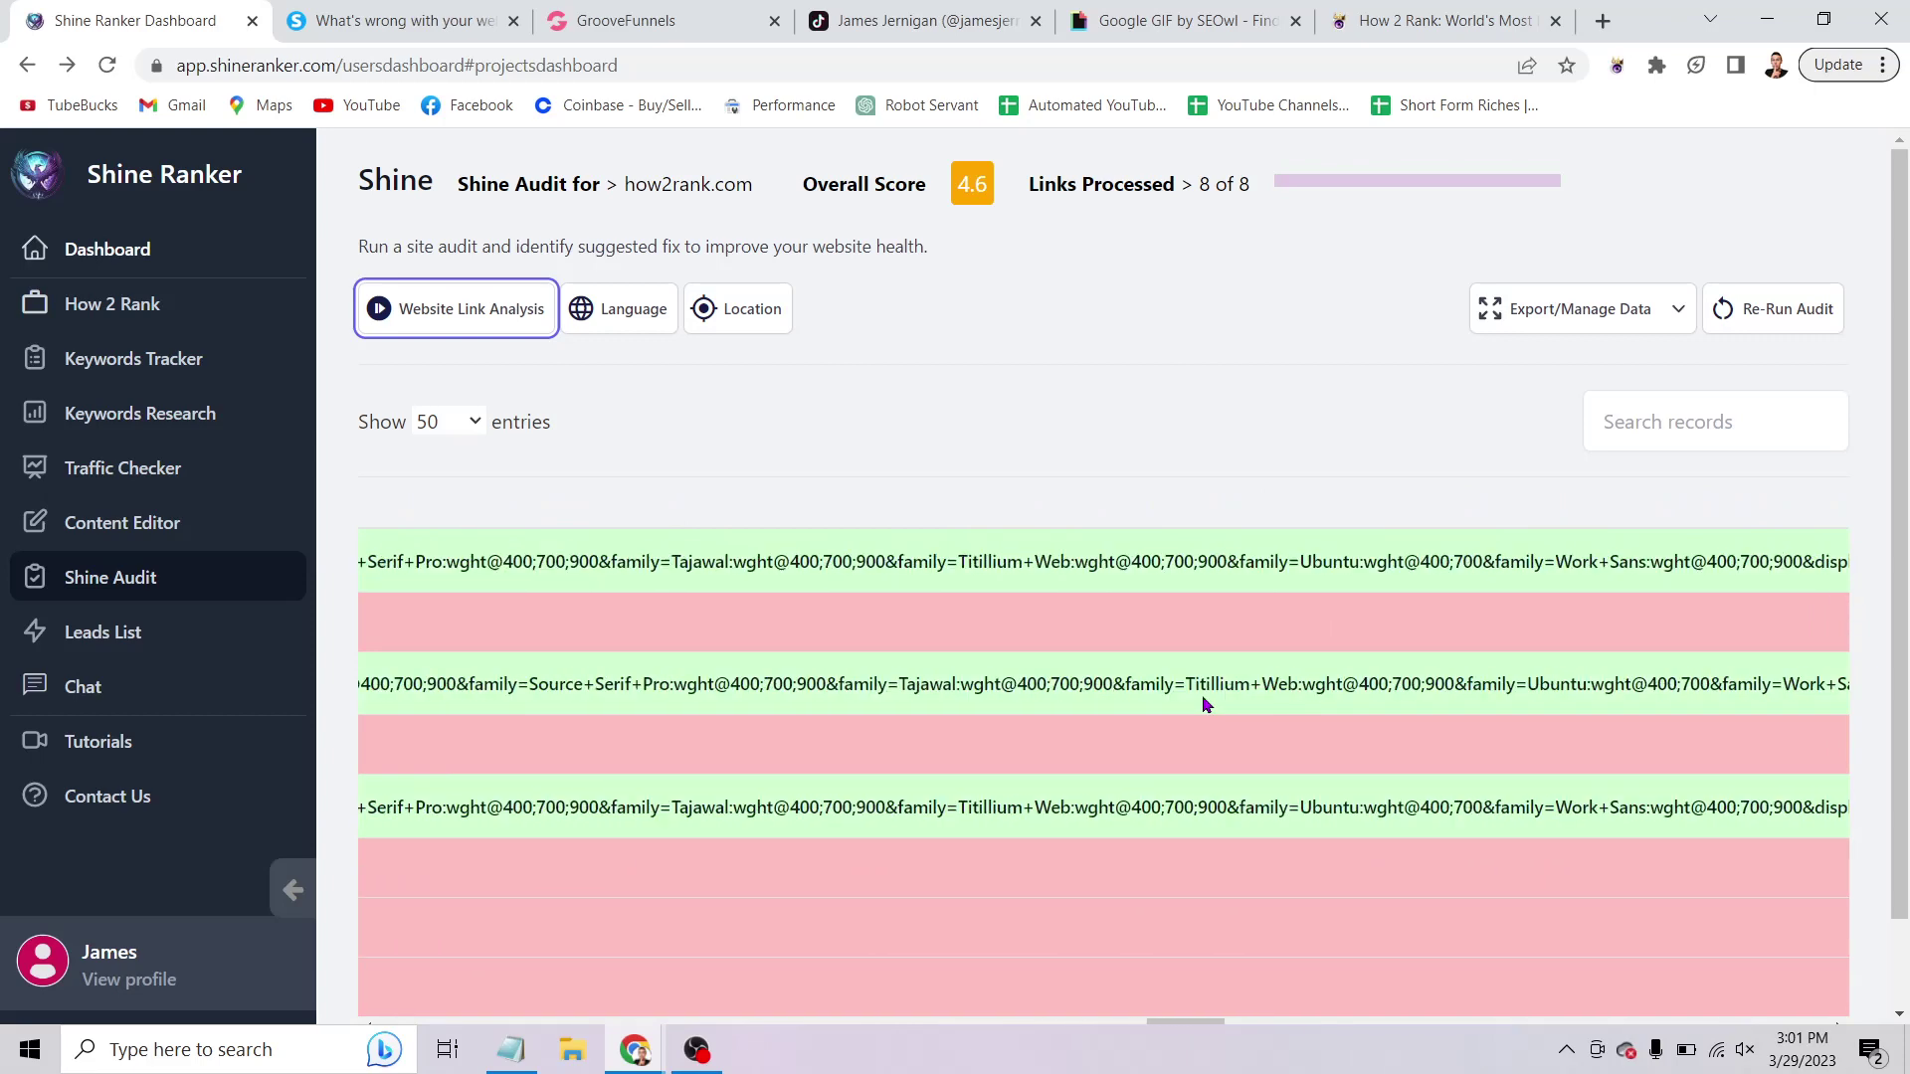
scroll(1204, 705, right, 10)
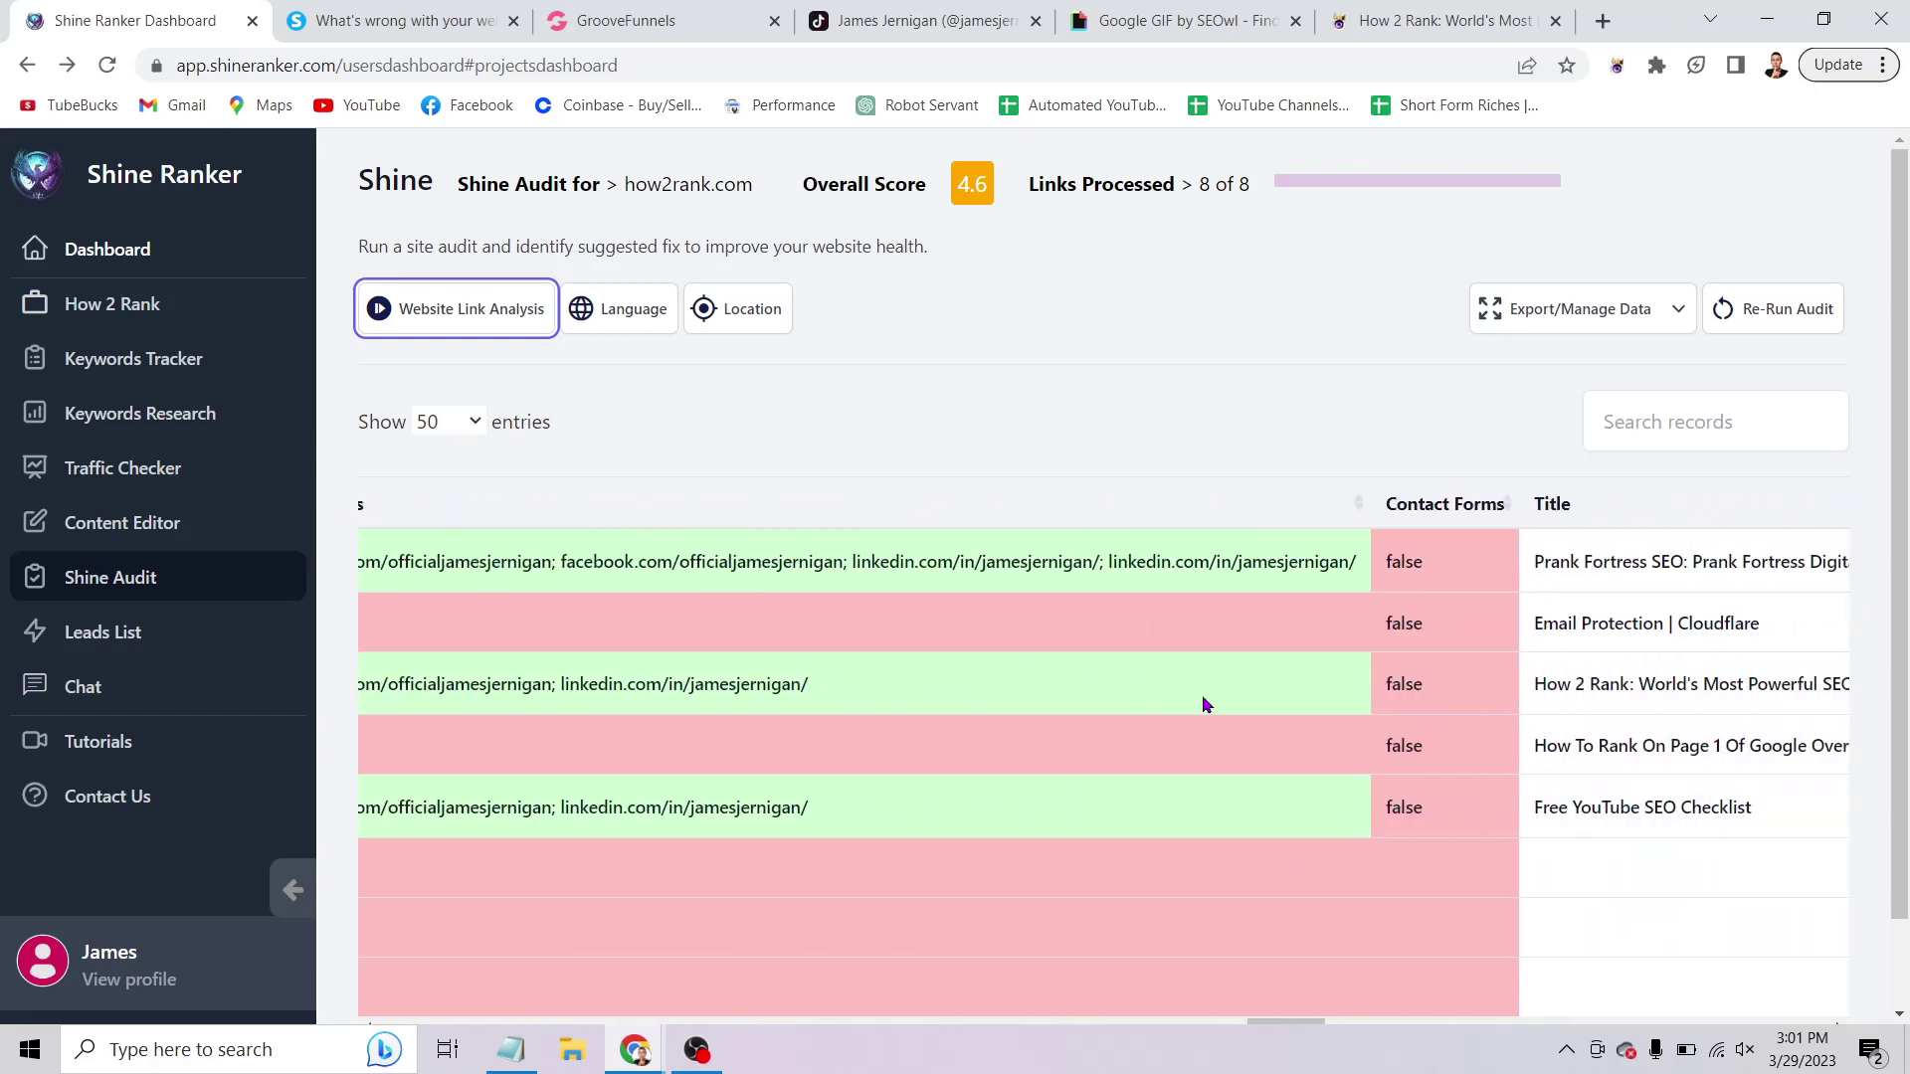
scroll(1202, 704, right, 10)
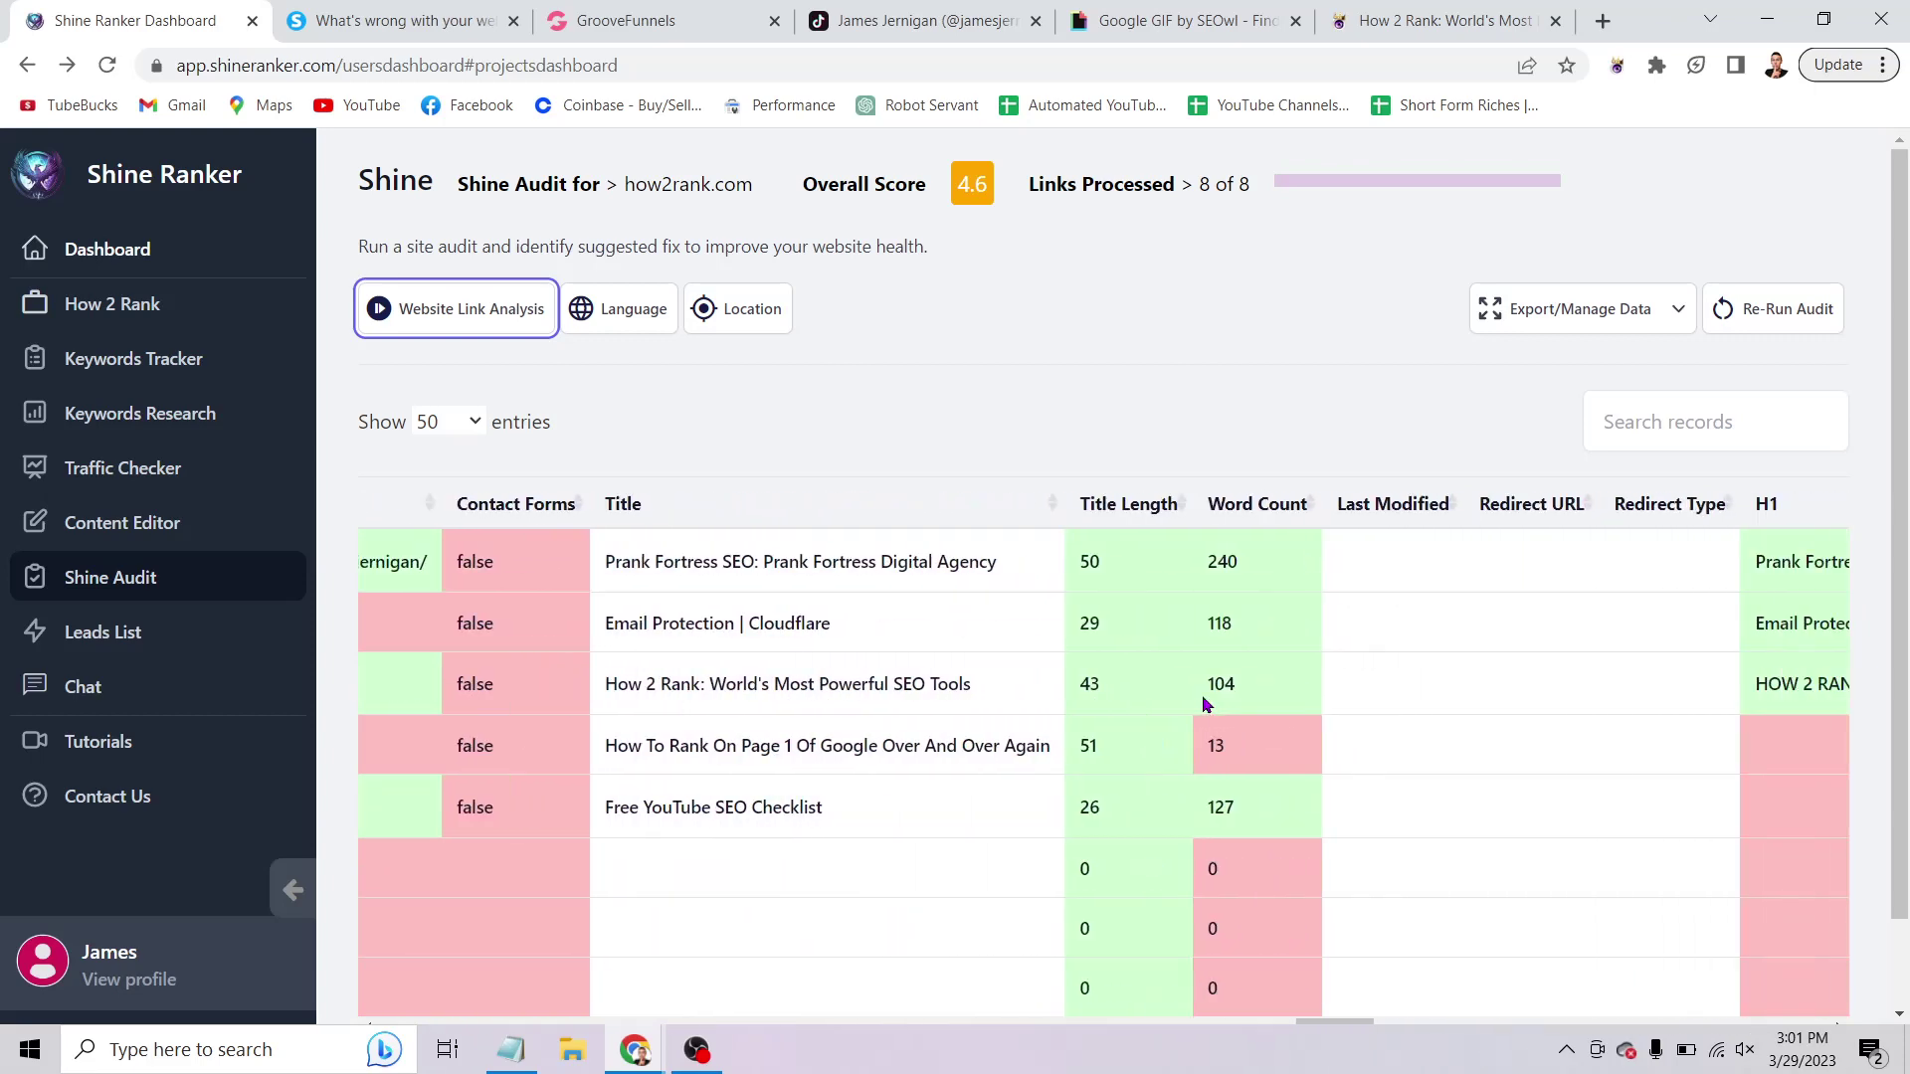
scroll(1201, 705, right, 3)
scroll(1202, 705, left, 10)
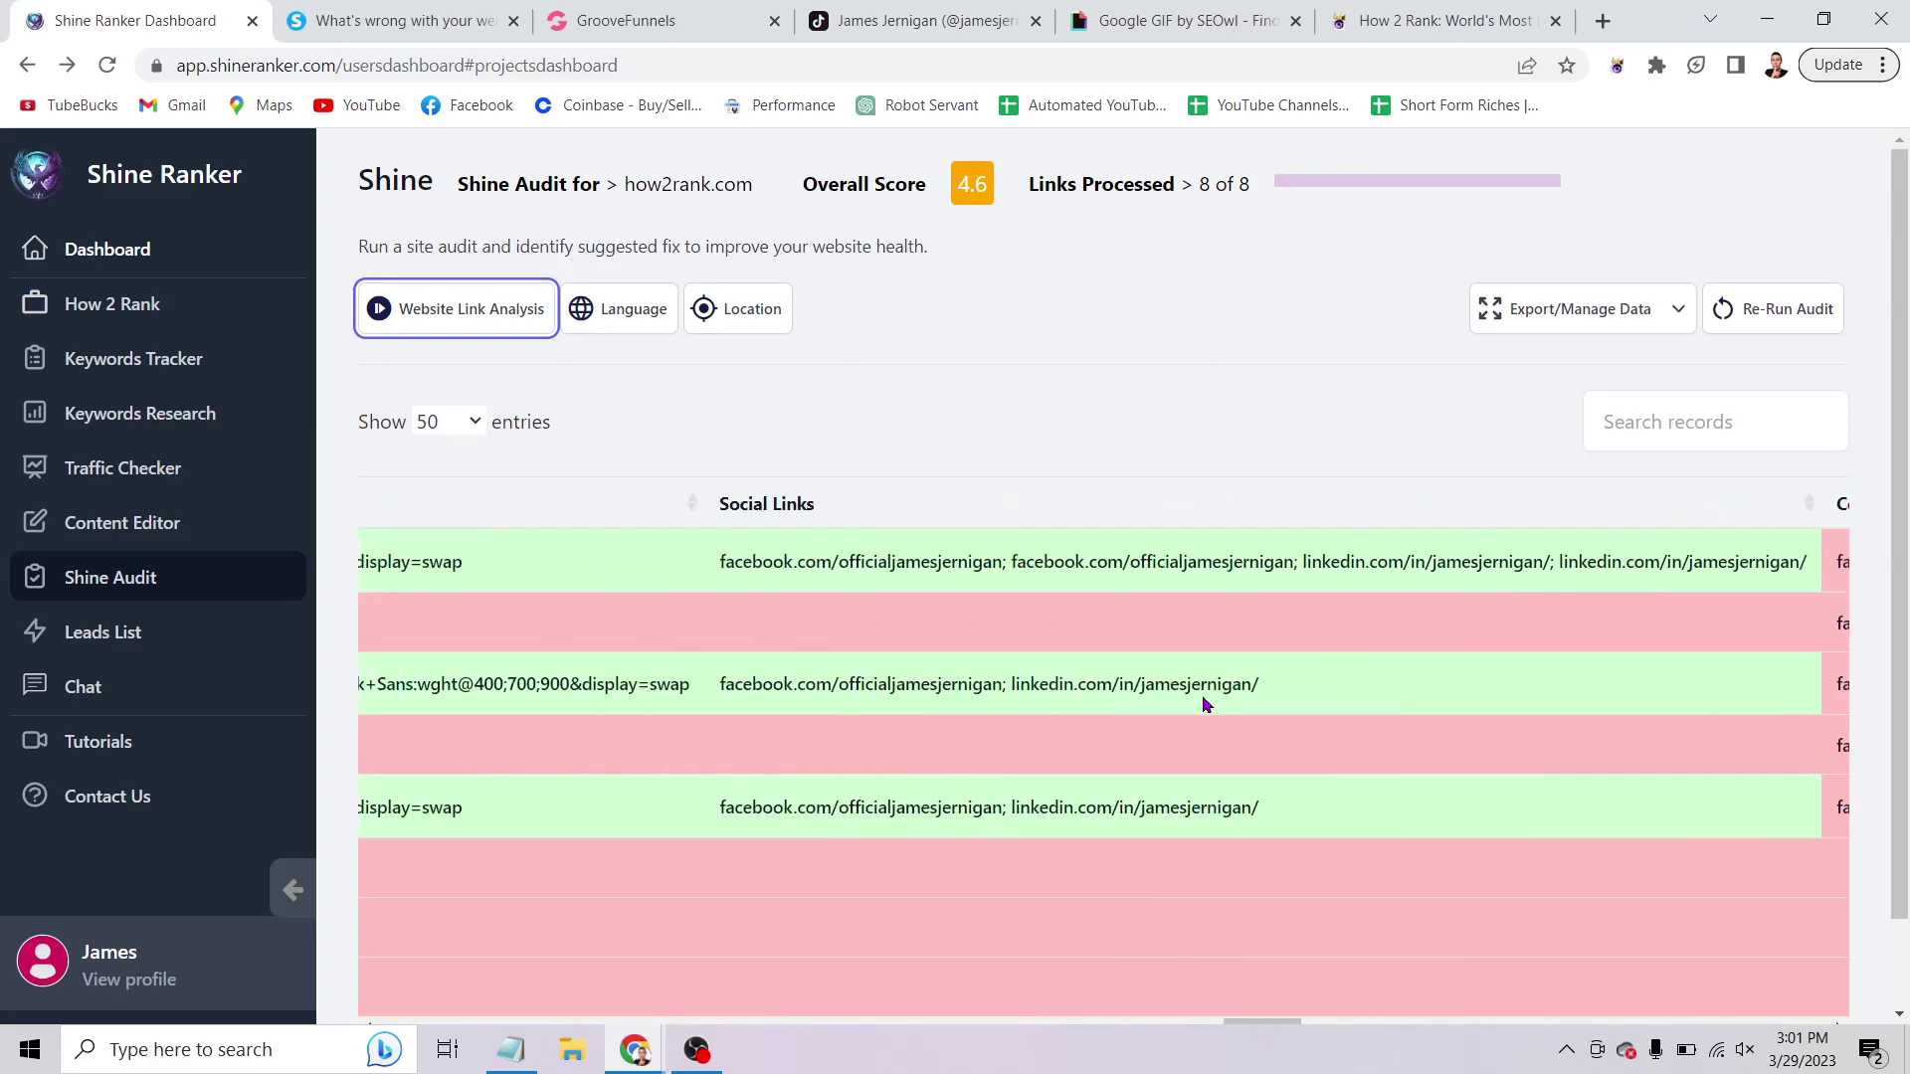
scroll(1204, 702, left, 4)
scroll(1204, 702, right, 10)
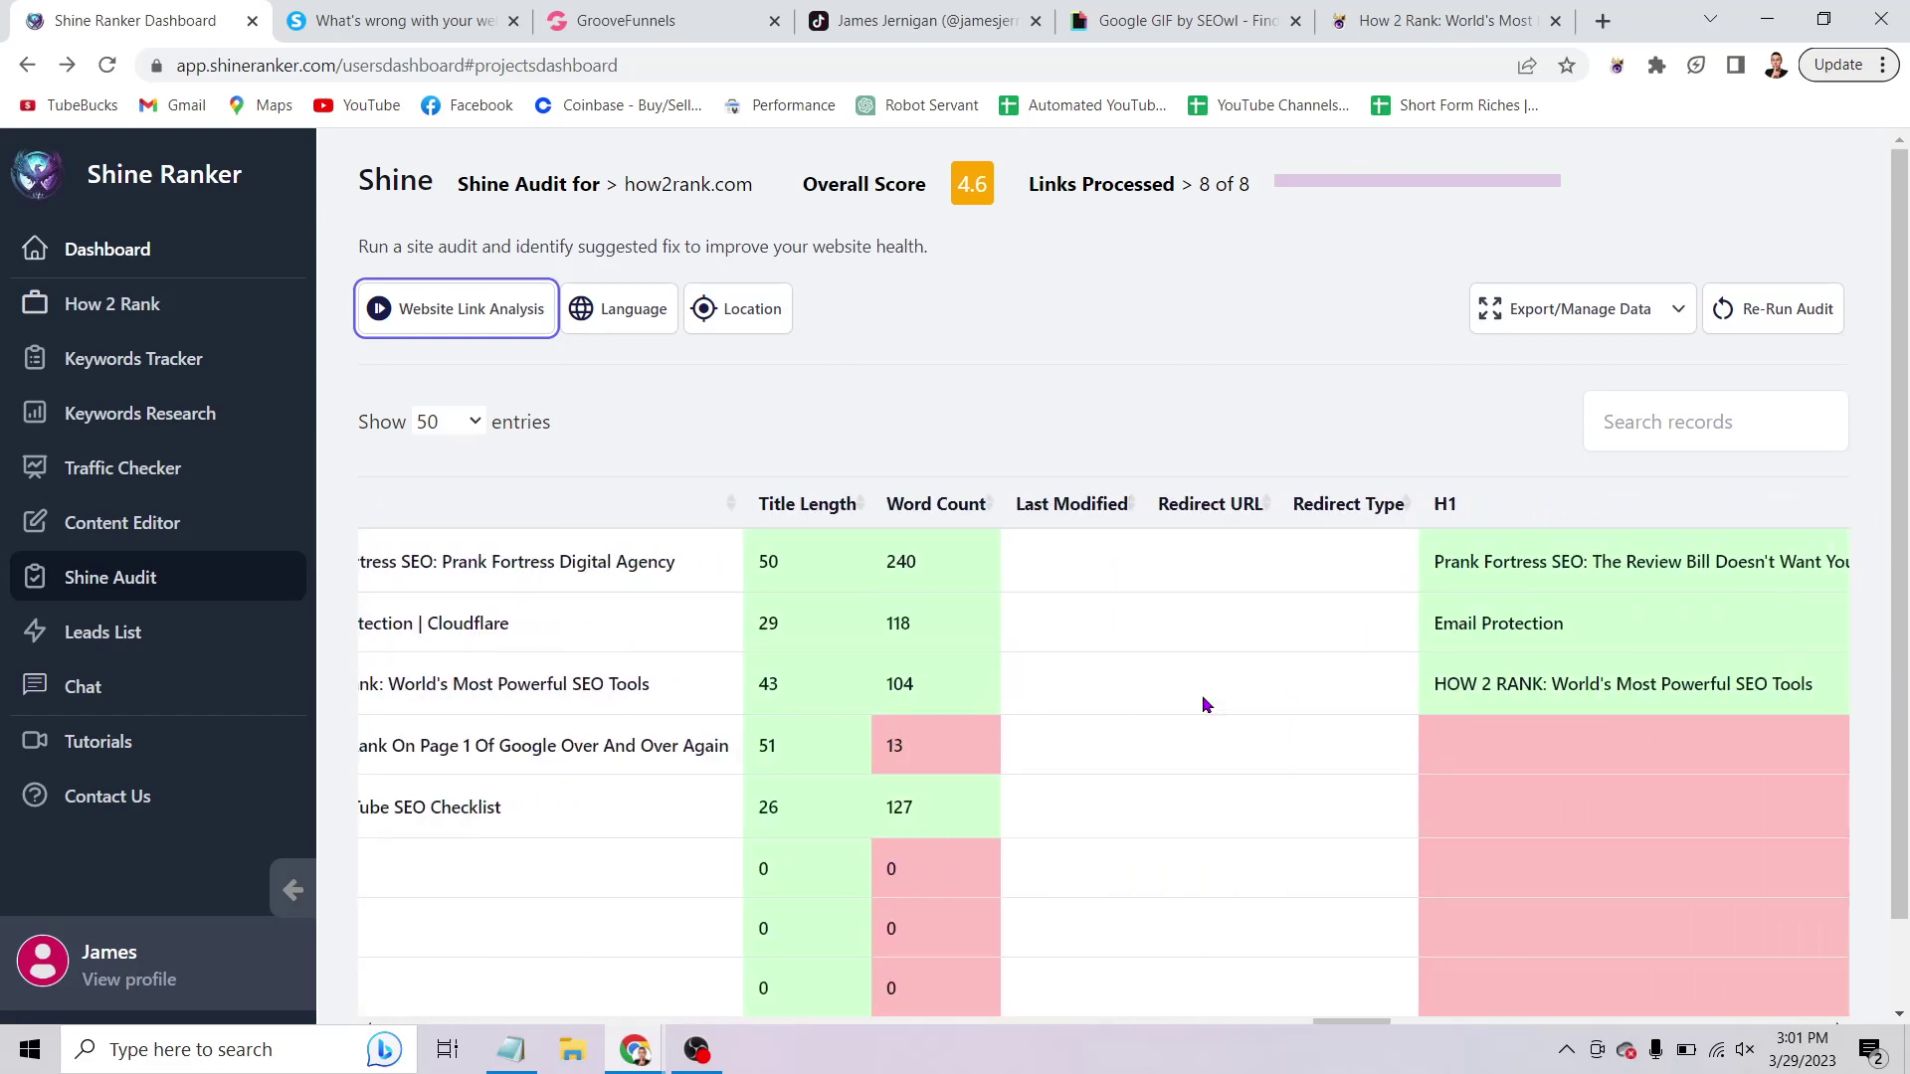
scroll(1203, 697, right, 2)
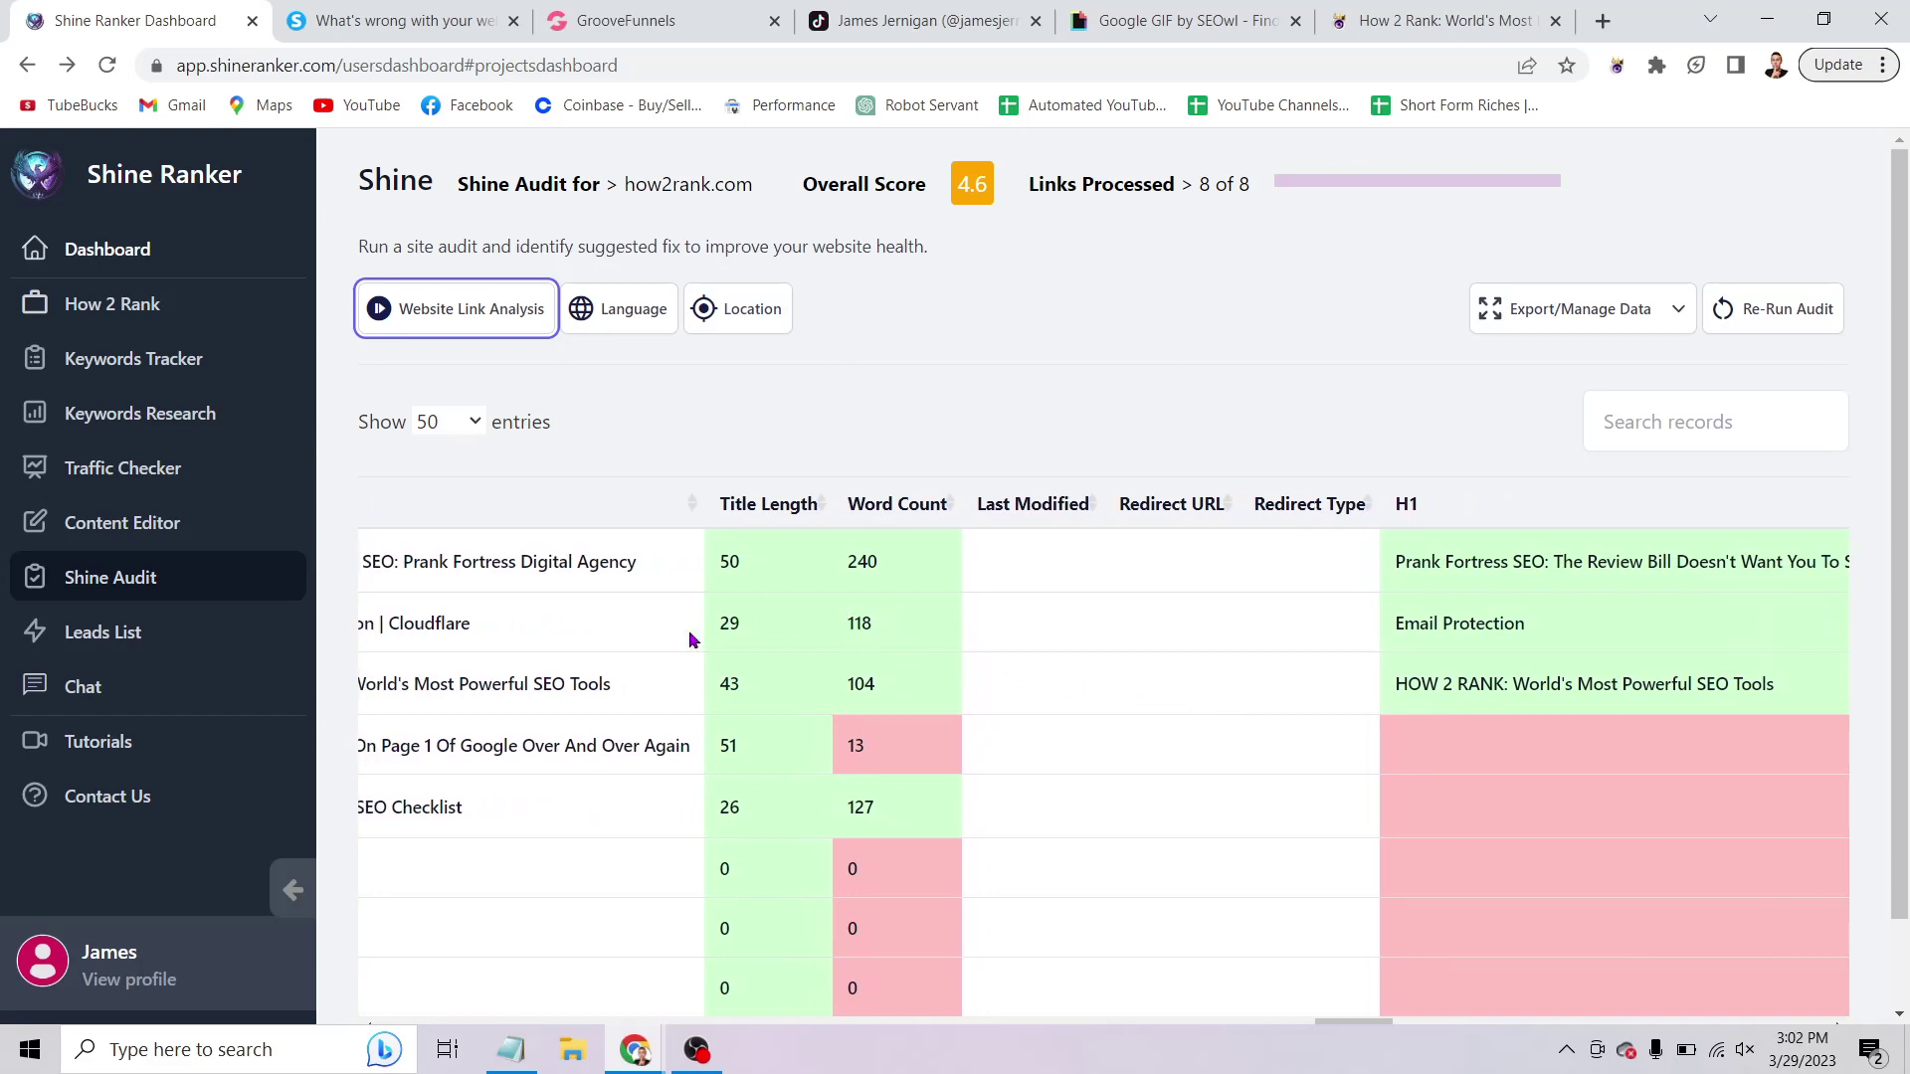
scroll(617, 622, right, 8)
scroll(612, 620, right, 3)
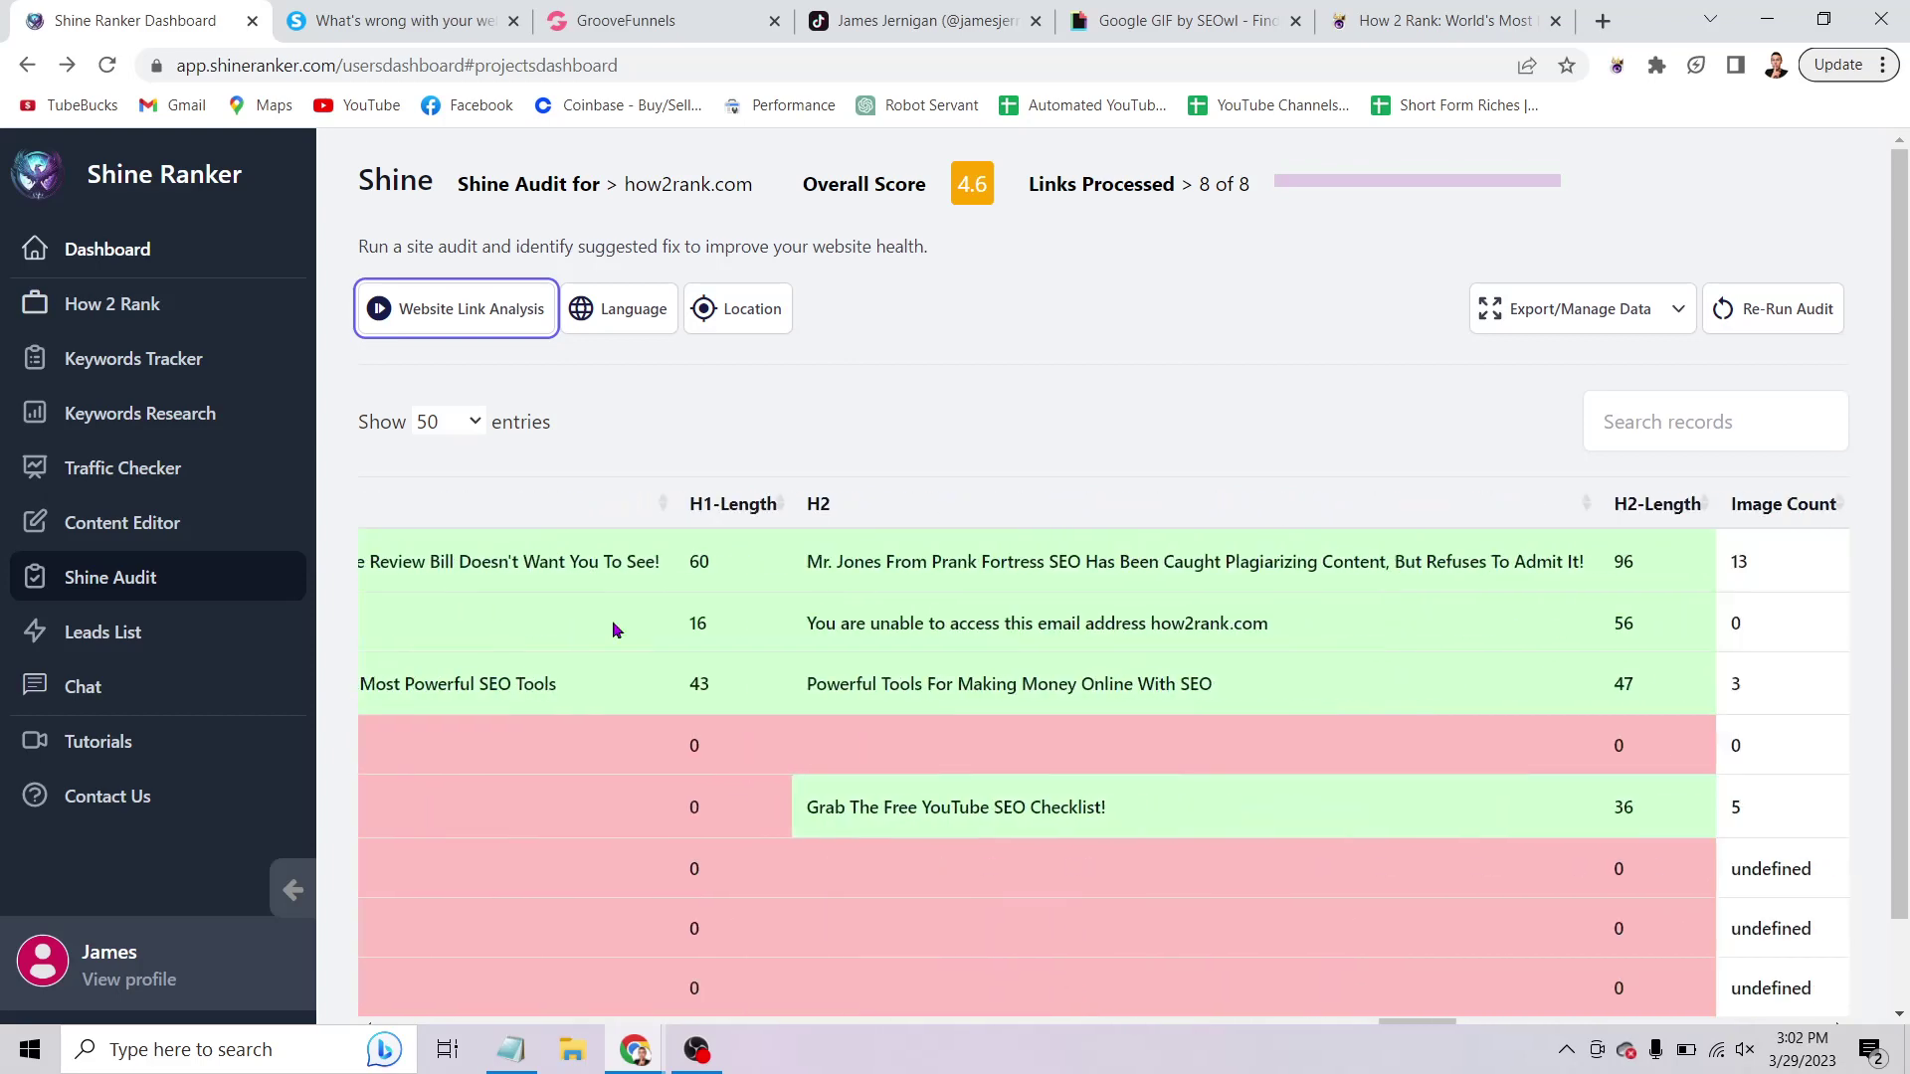
scroll(612, 621, left, 15)
scroll(613, 627, left, 10)
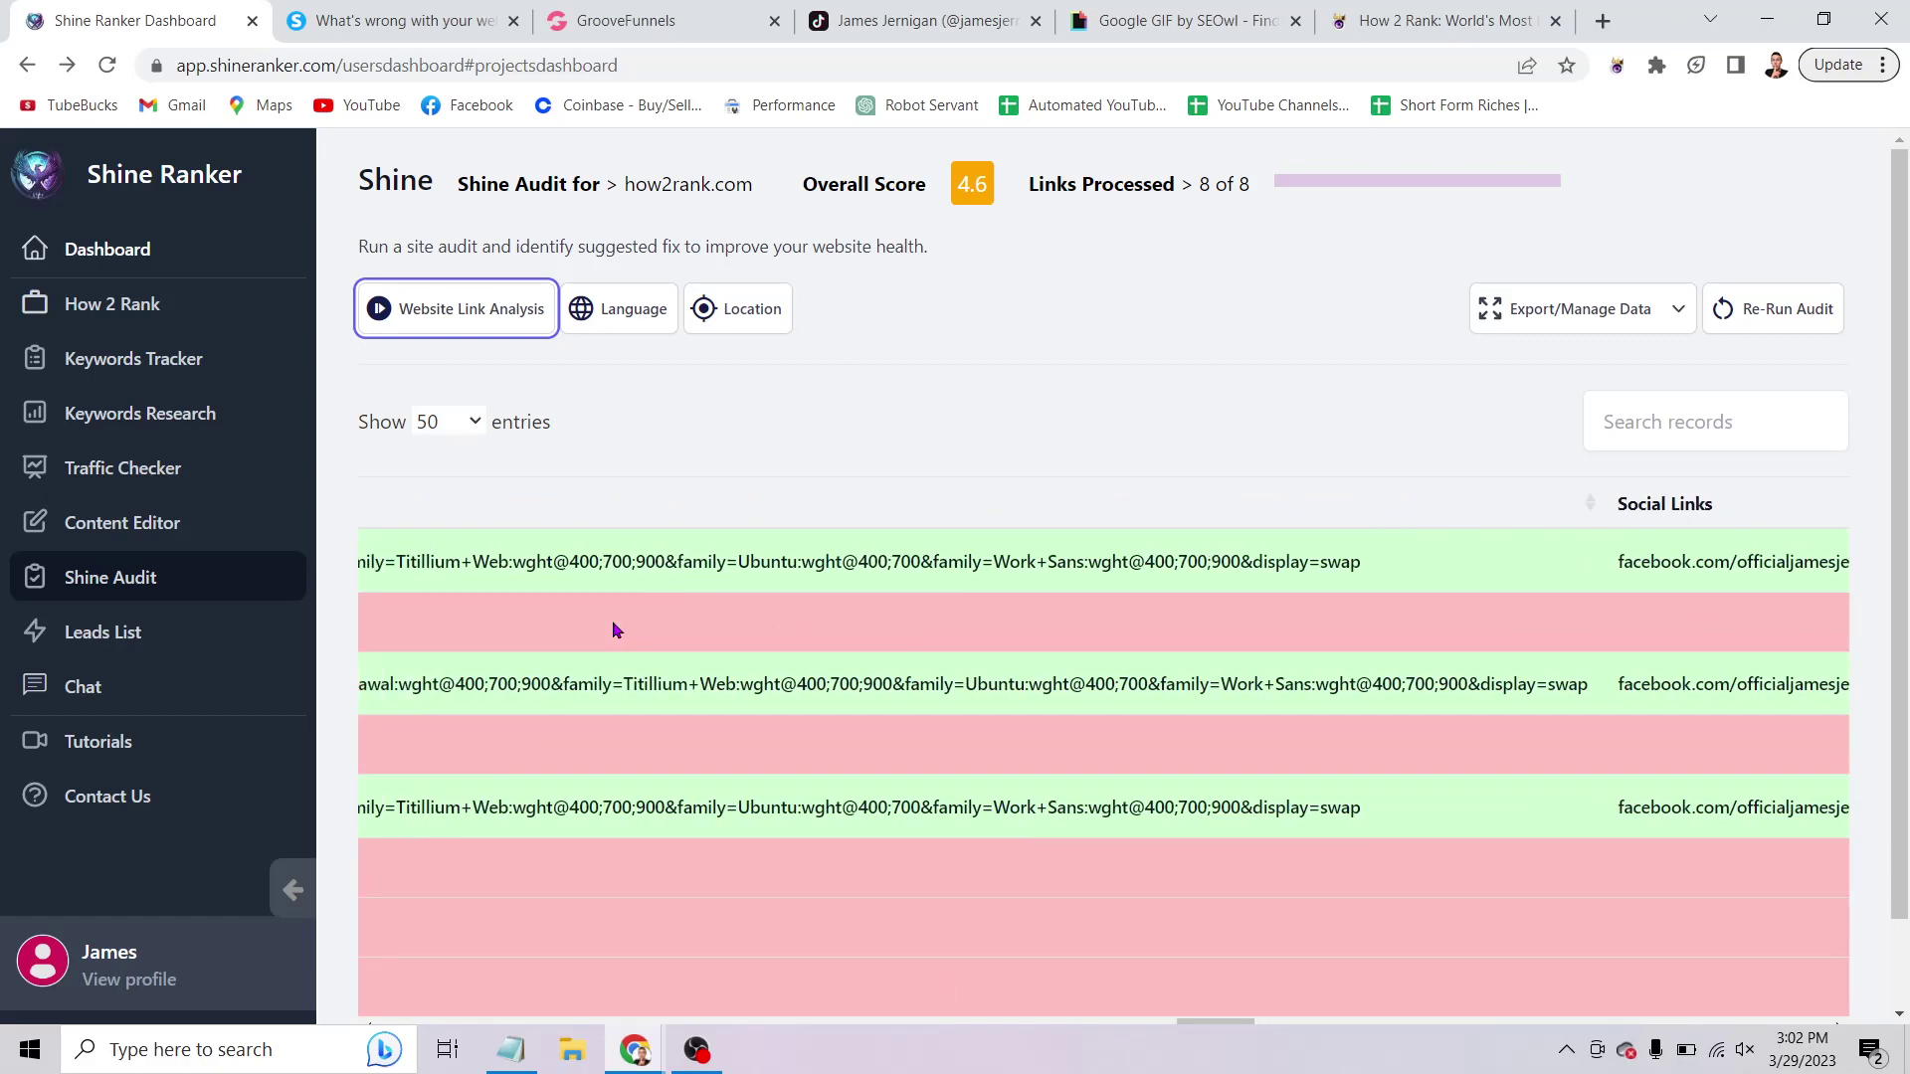
scroll(613, 629, left, 10)
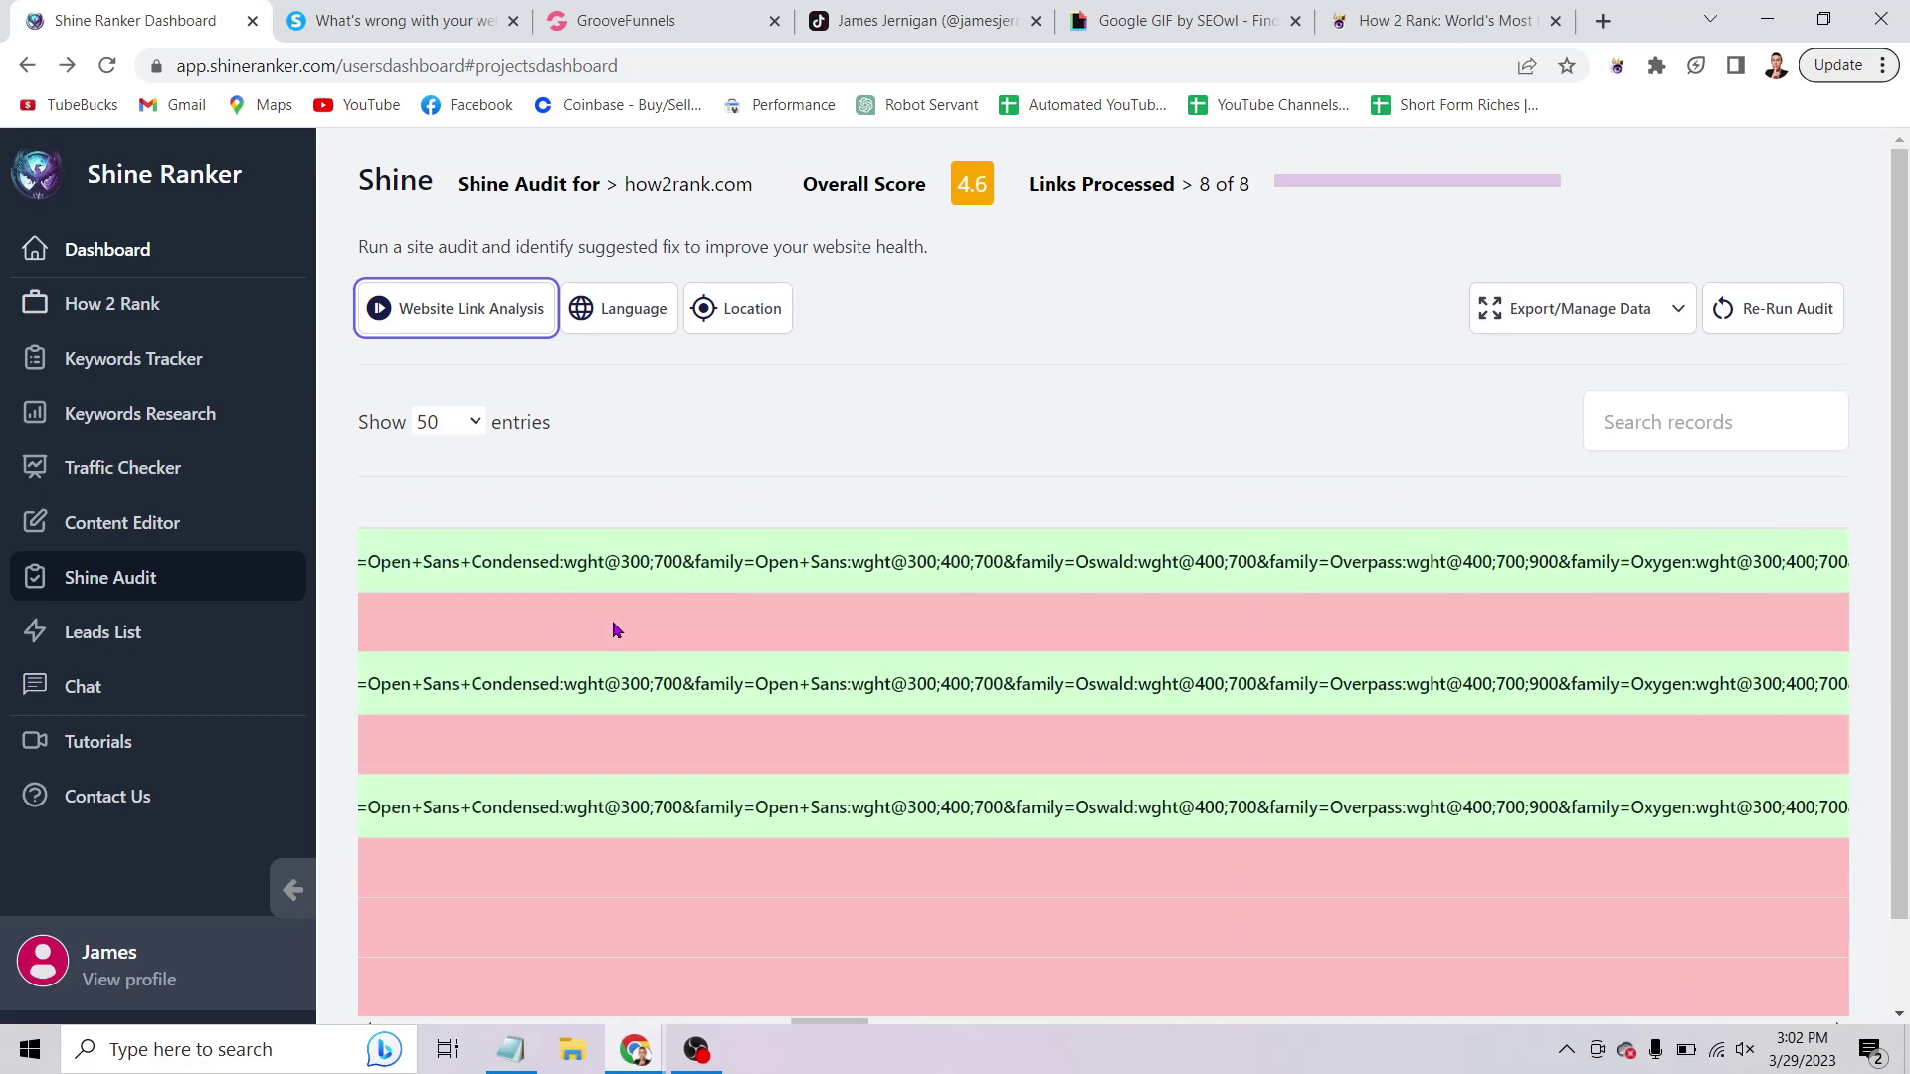
scroll(612, 629, left, 10)
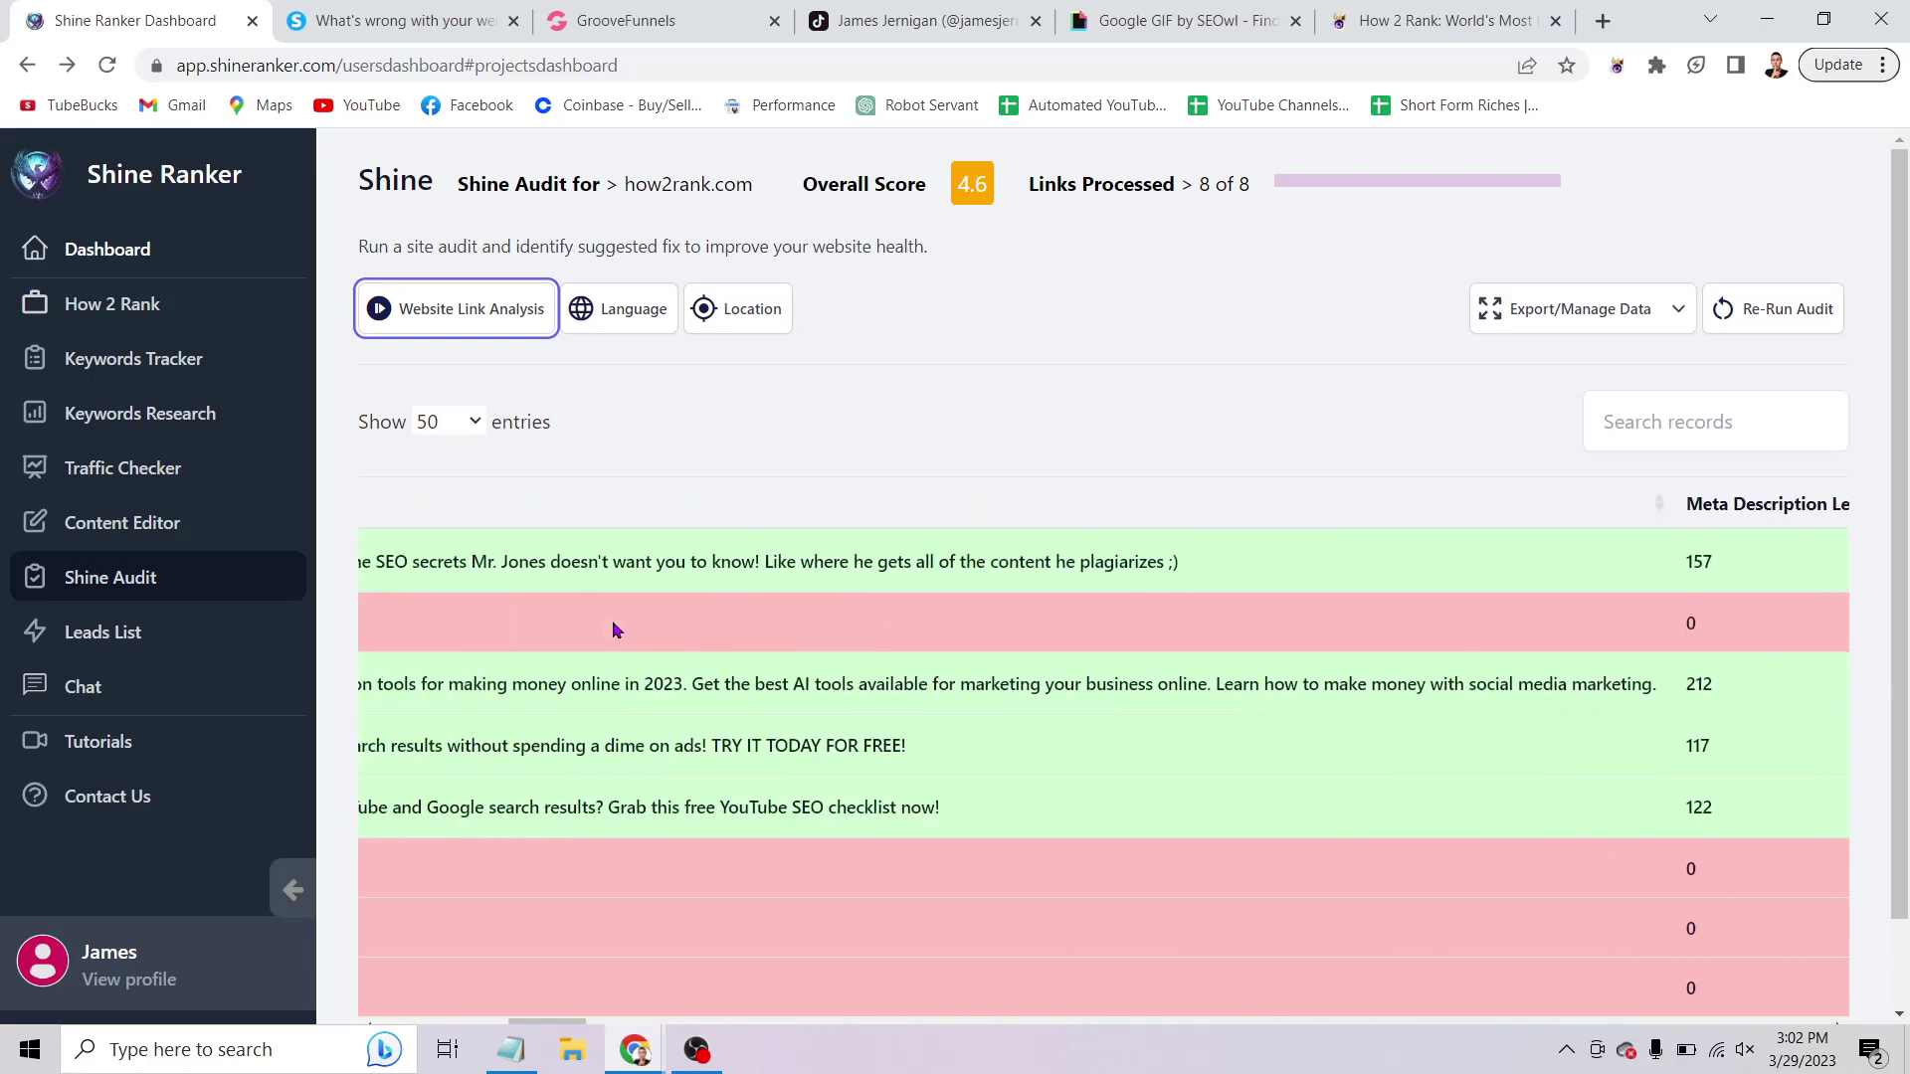
scroll(614, 629, right, 3)
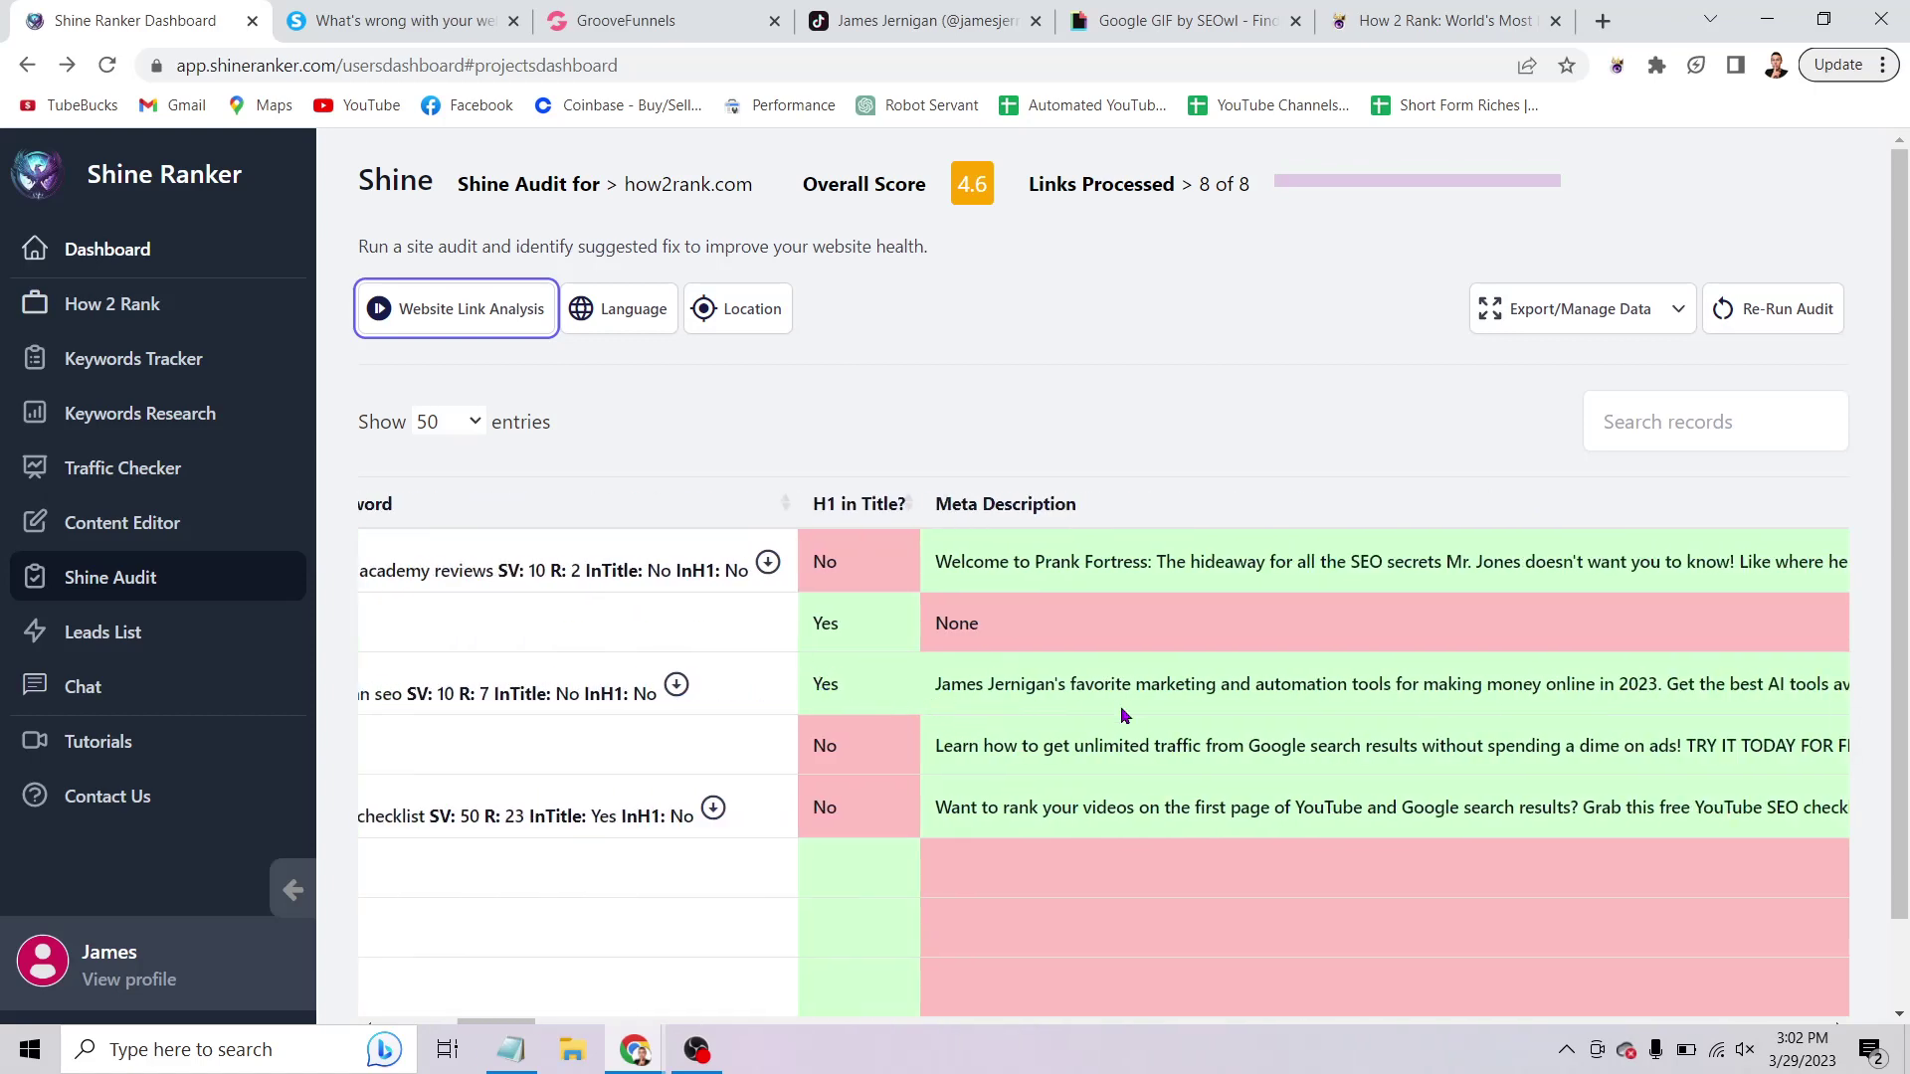
scroll(1120, 707, right, 18)
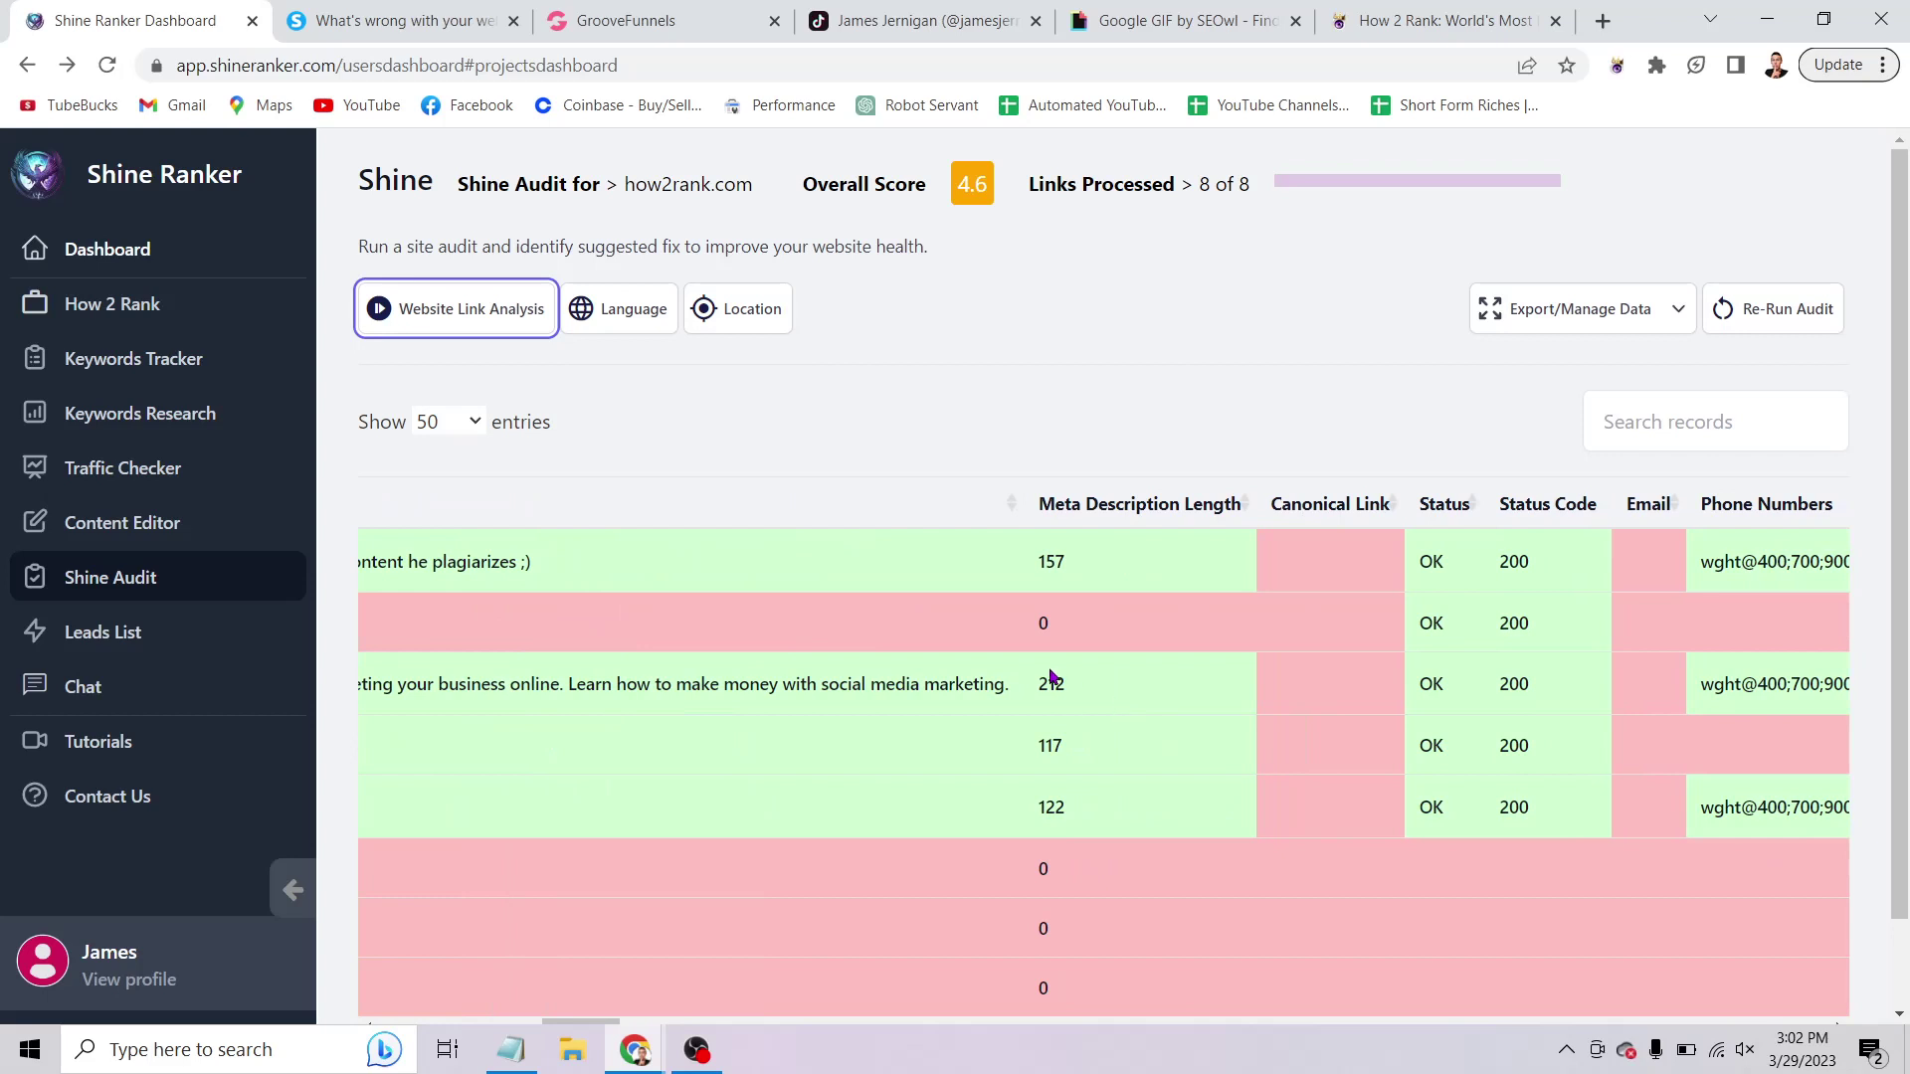
Highlight the 212 meta description length and the overlong part of that description.
drag(1086, 692, 1034, 693)
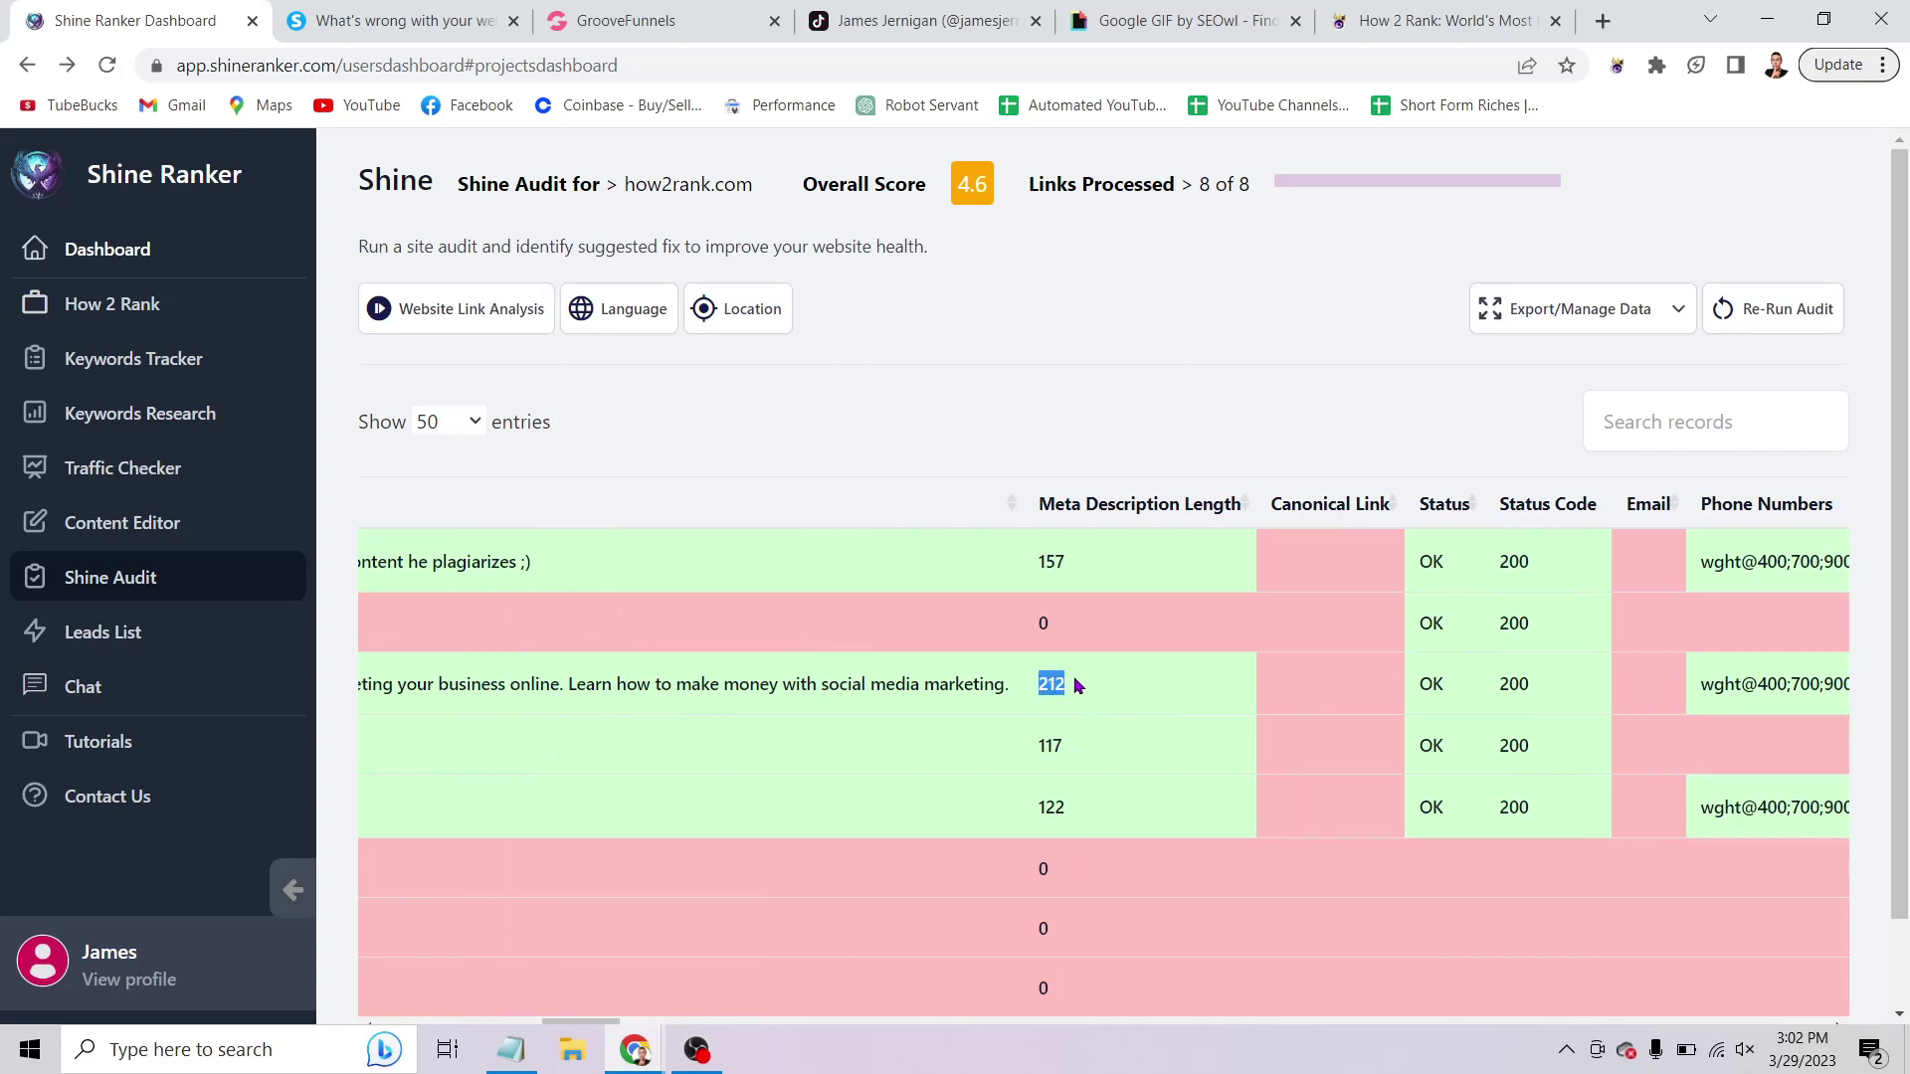
click(1077, 699)
scroll(1161, 701, left, 4)
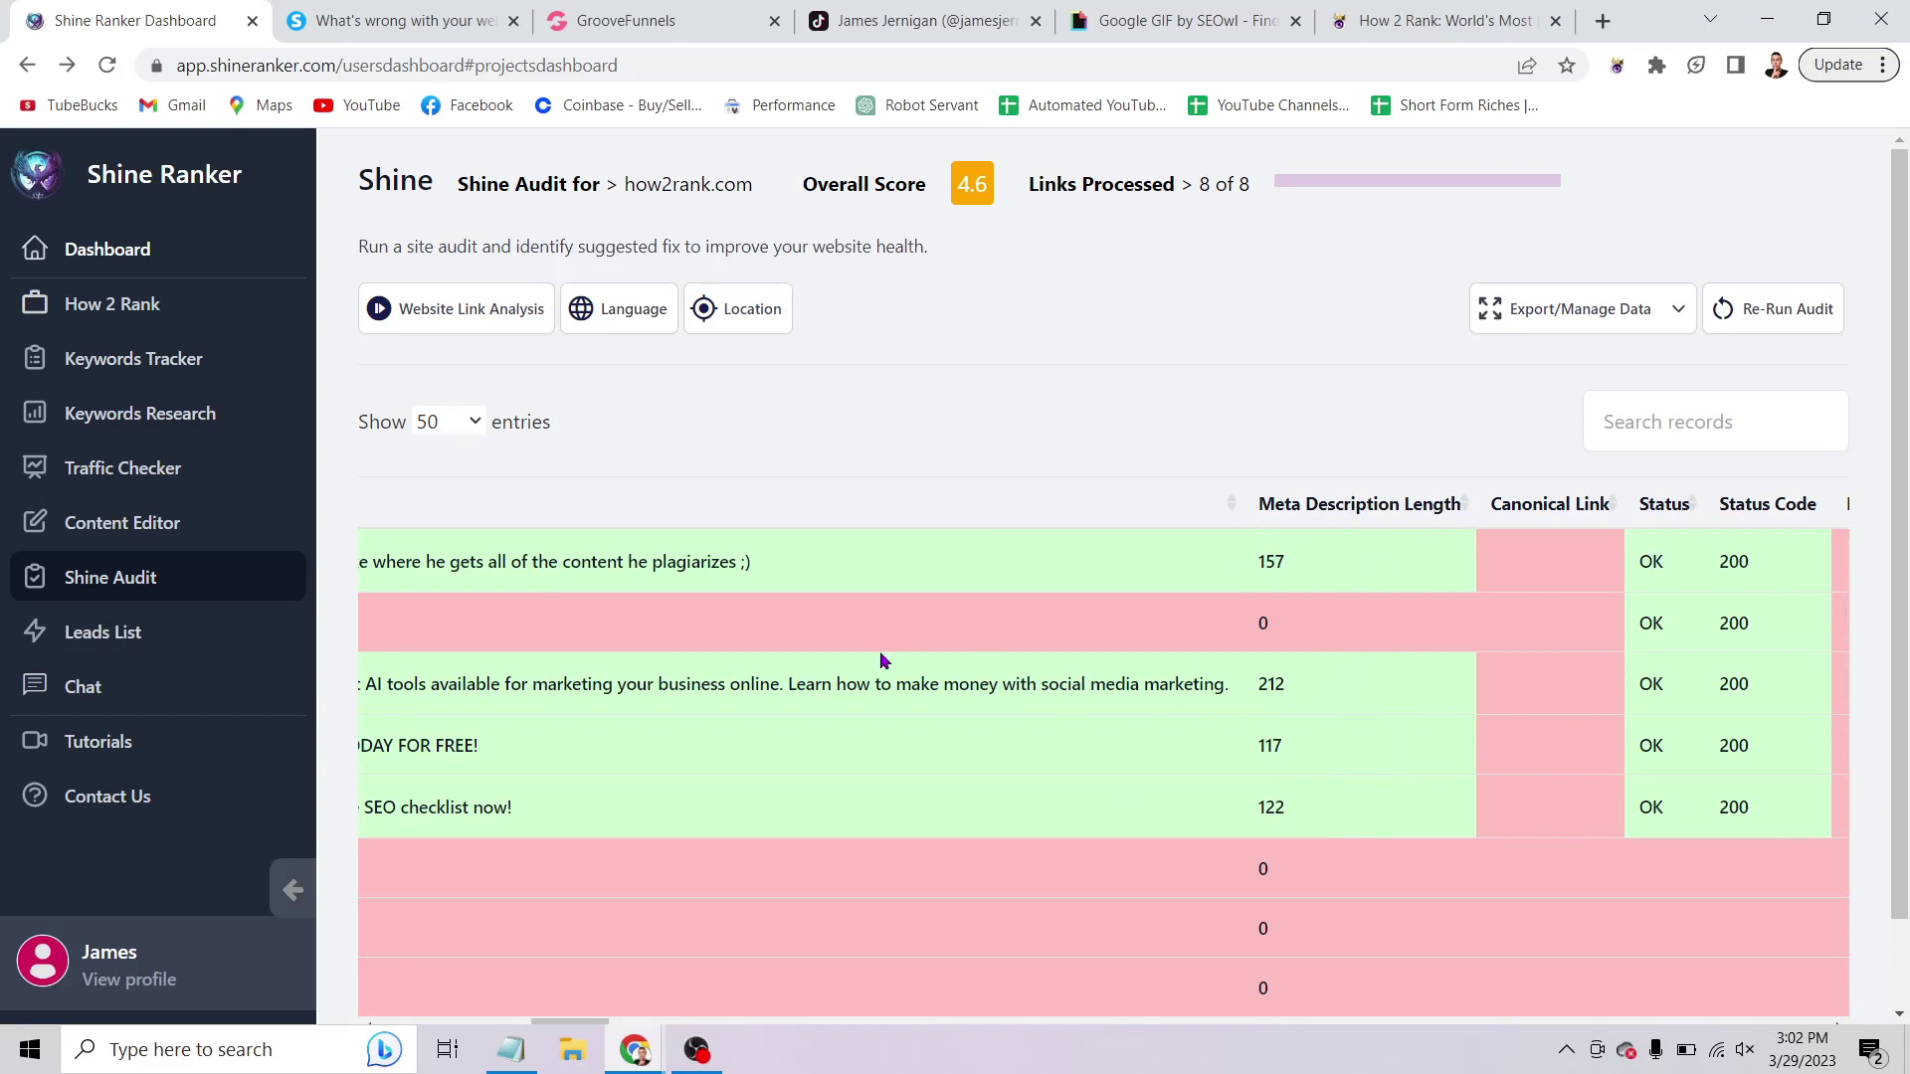
scroll(948, 687, left, 8)
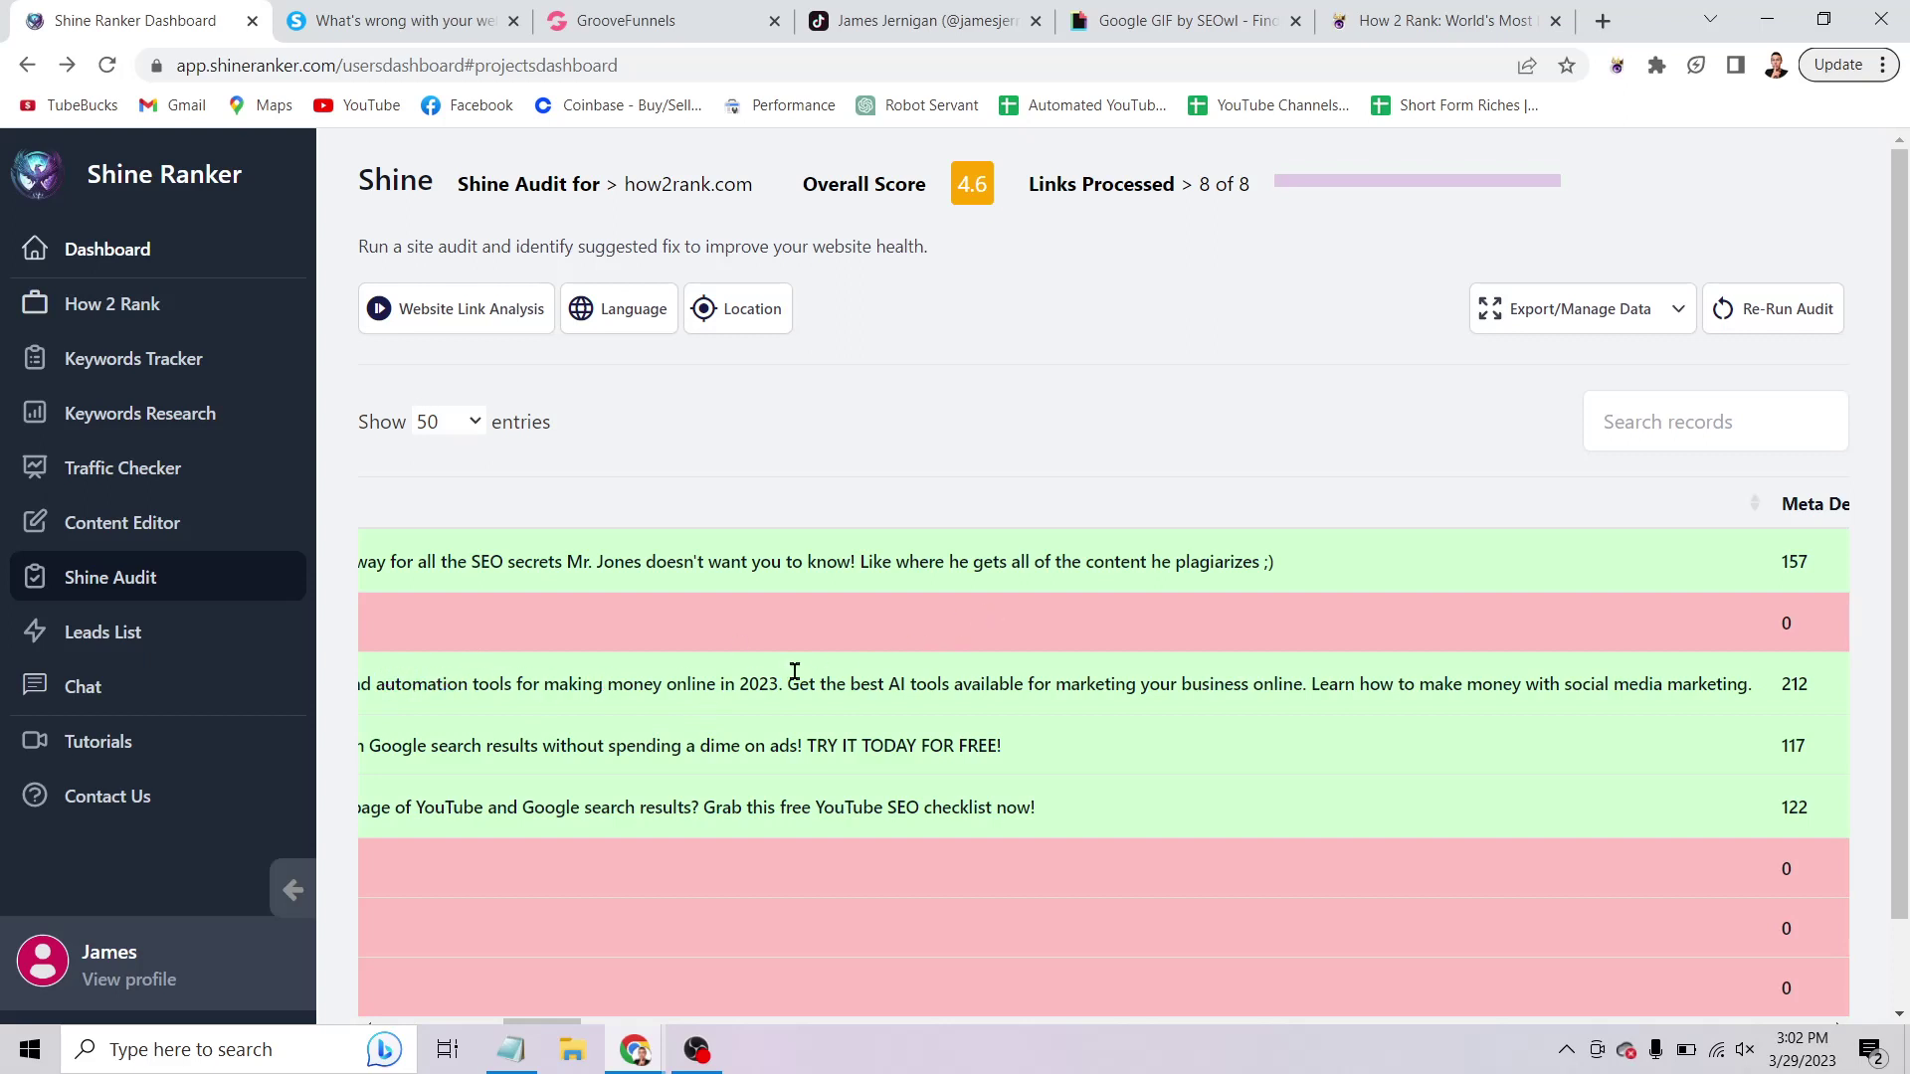
drag(789, 684, 1716, 689)
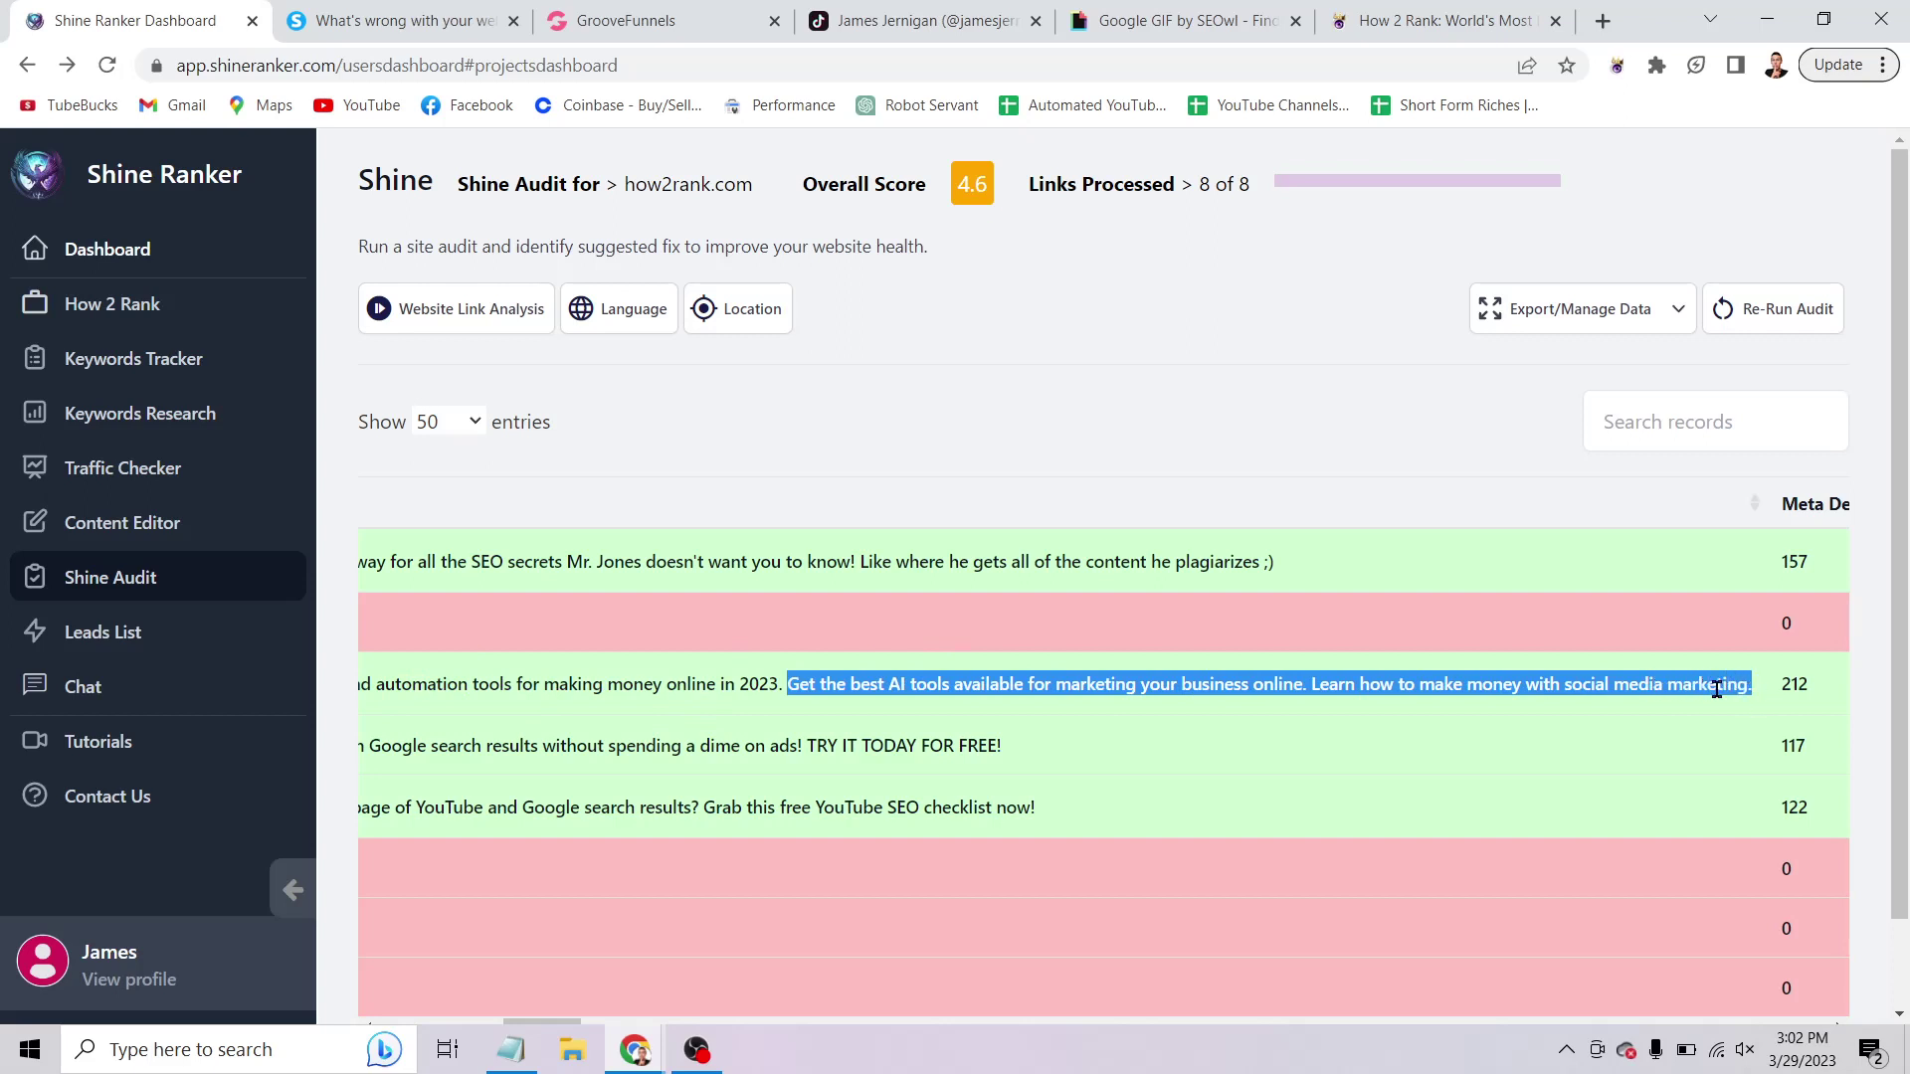
click(1687, 704)
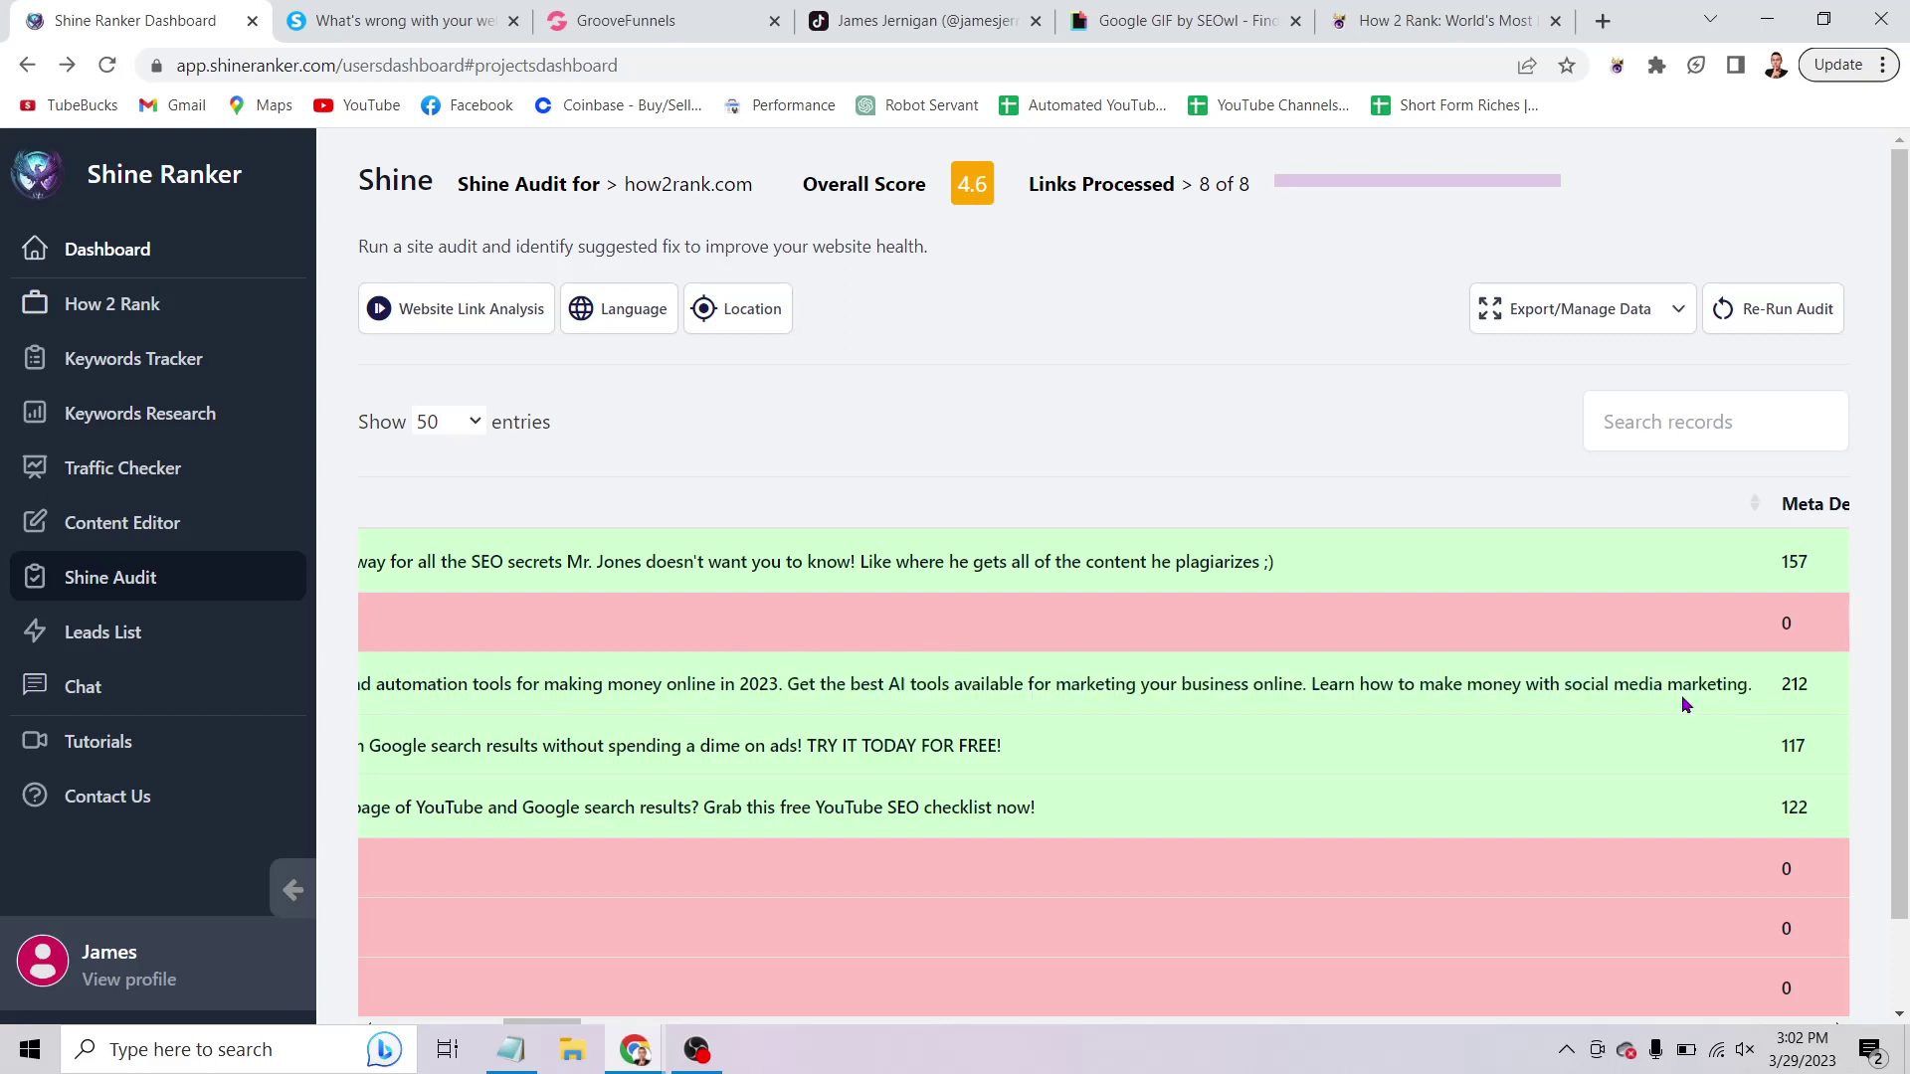
scroll(1774, 669, right, 5)
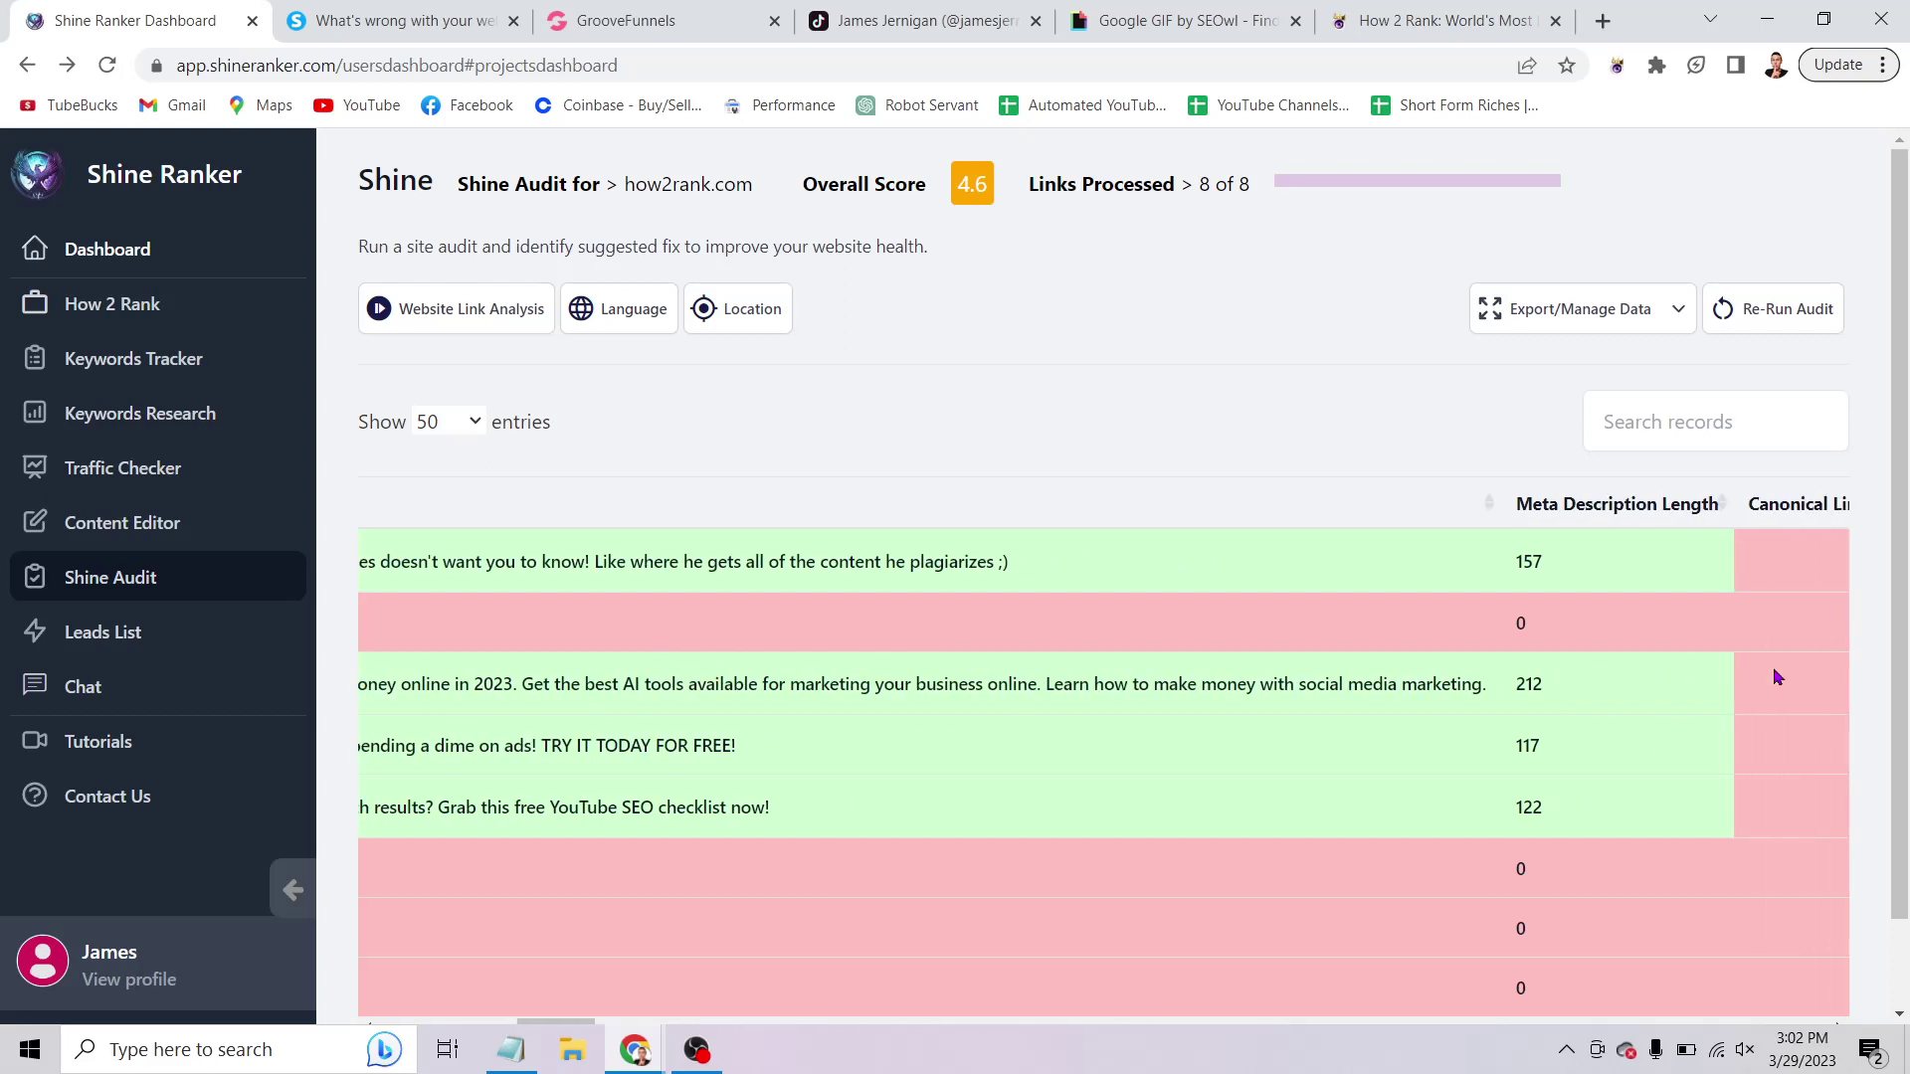
scroll(1774, 669, right, 1)
scroll(1774, 669, up, 1)
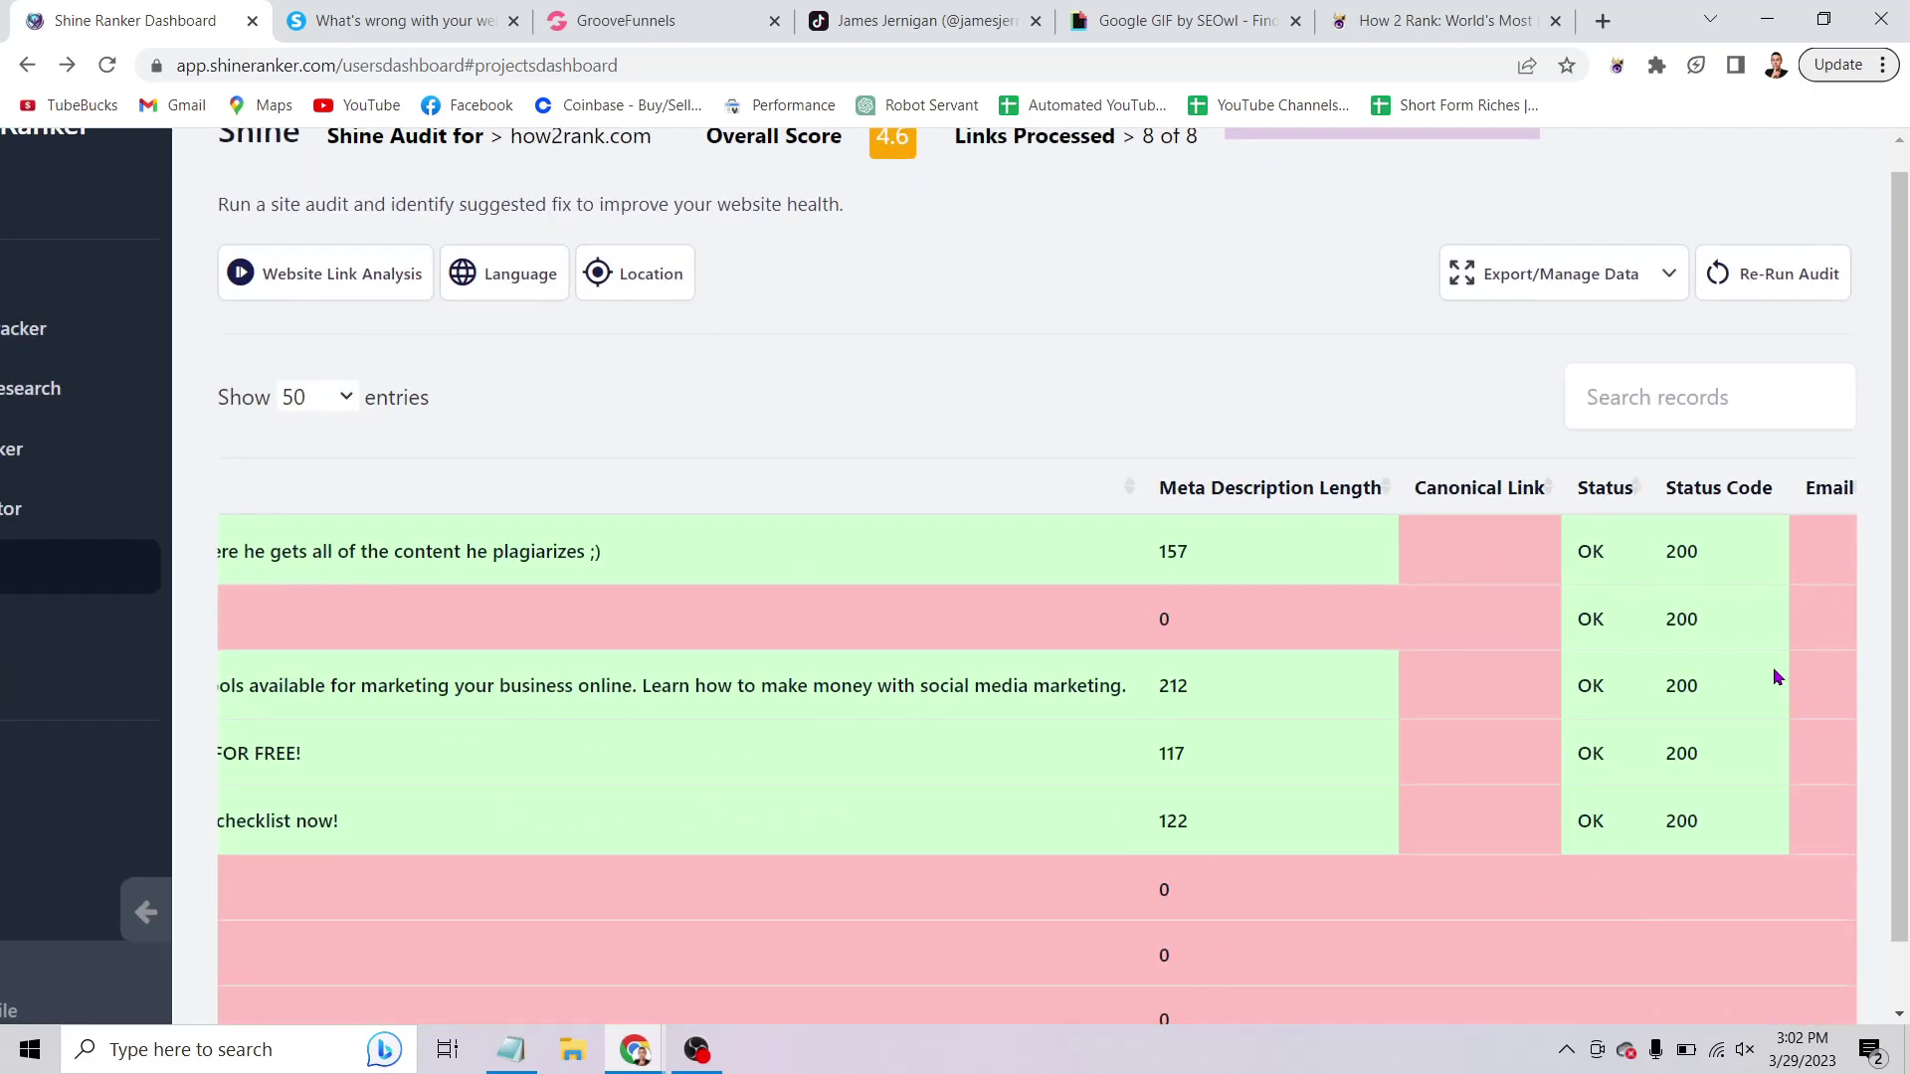
scroll(1774, 668, right, 7)
scroll(1774, 676, down, 1)
scroll(1774, 676, right, 10)
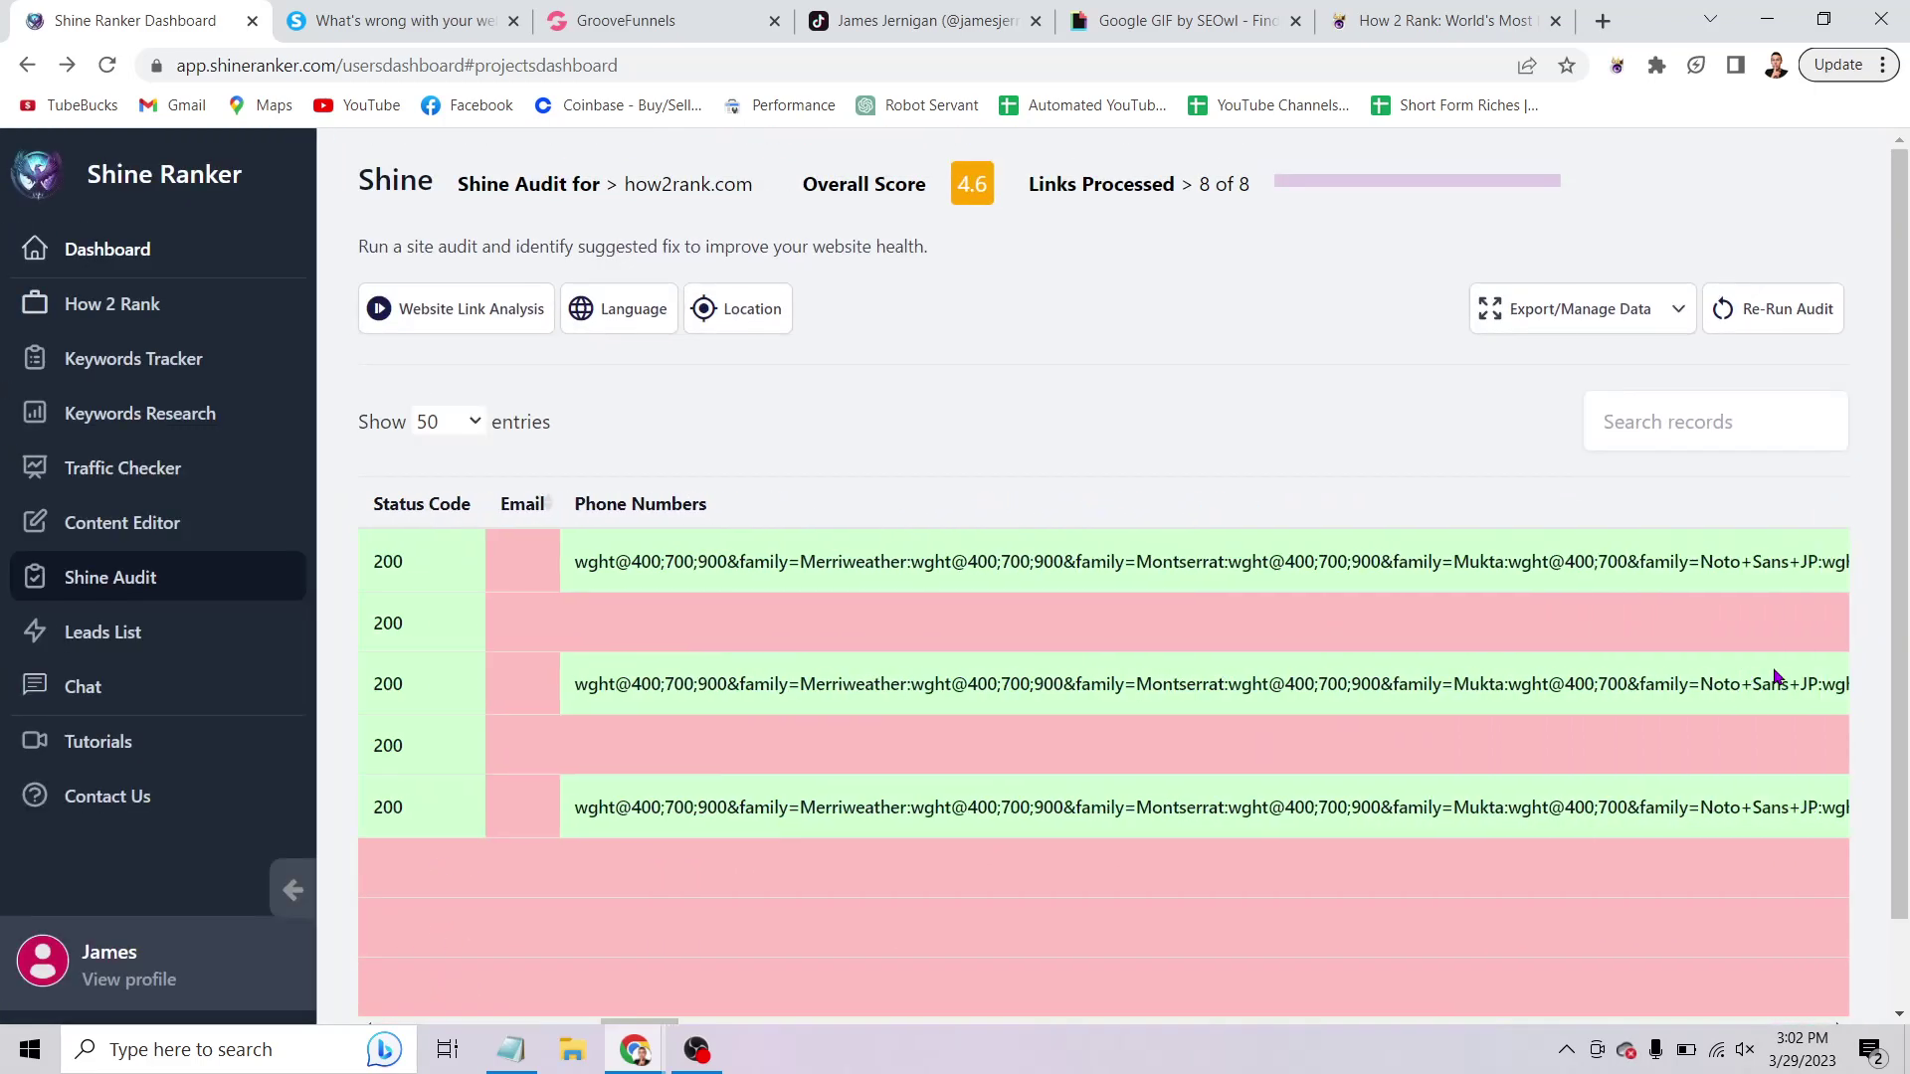
scroll(1774, 676, right, 6)
scroll(1774, 677, up, 1)
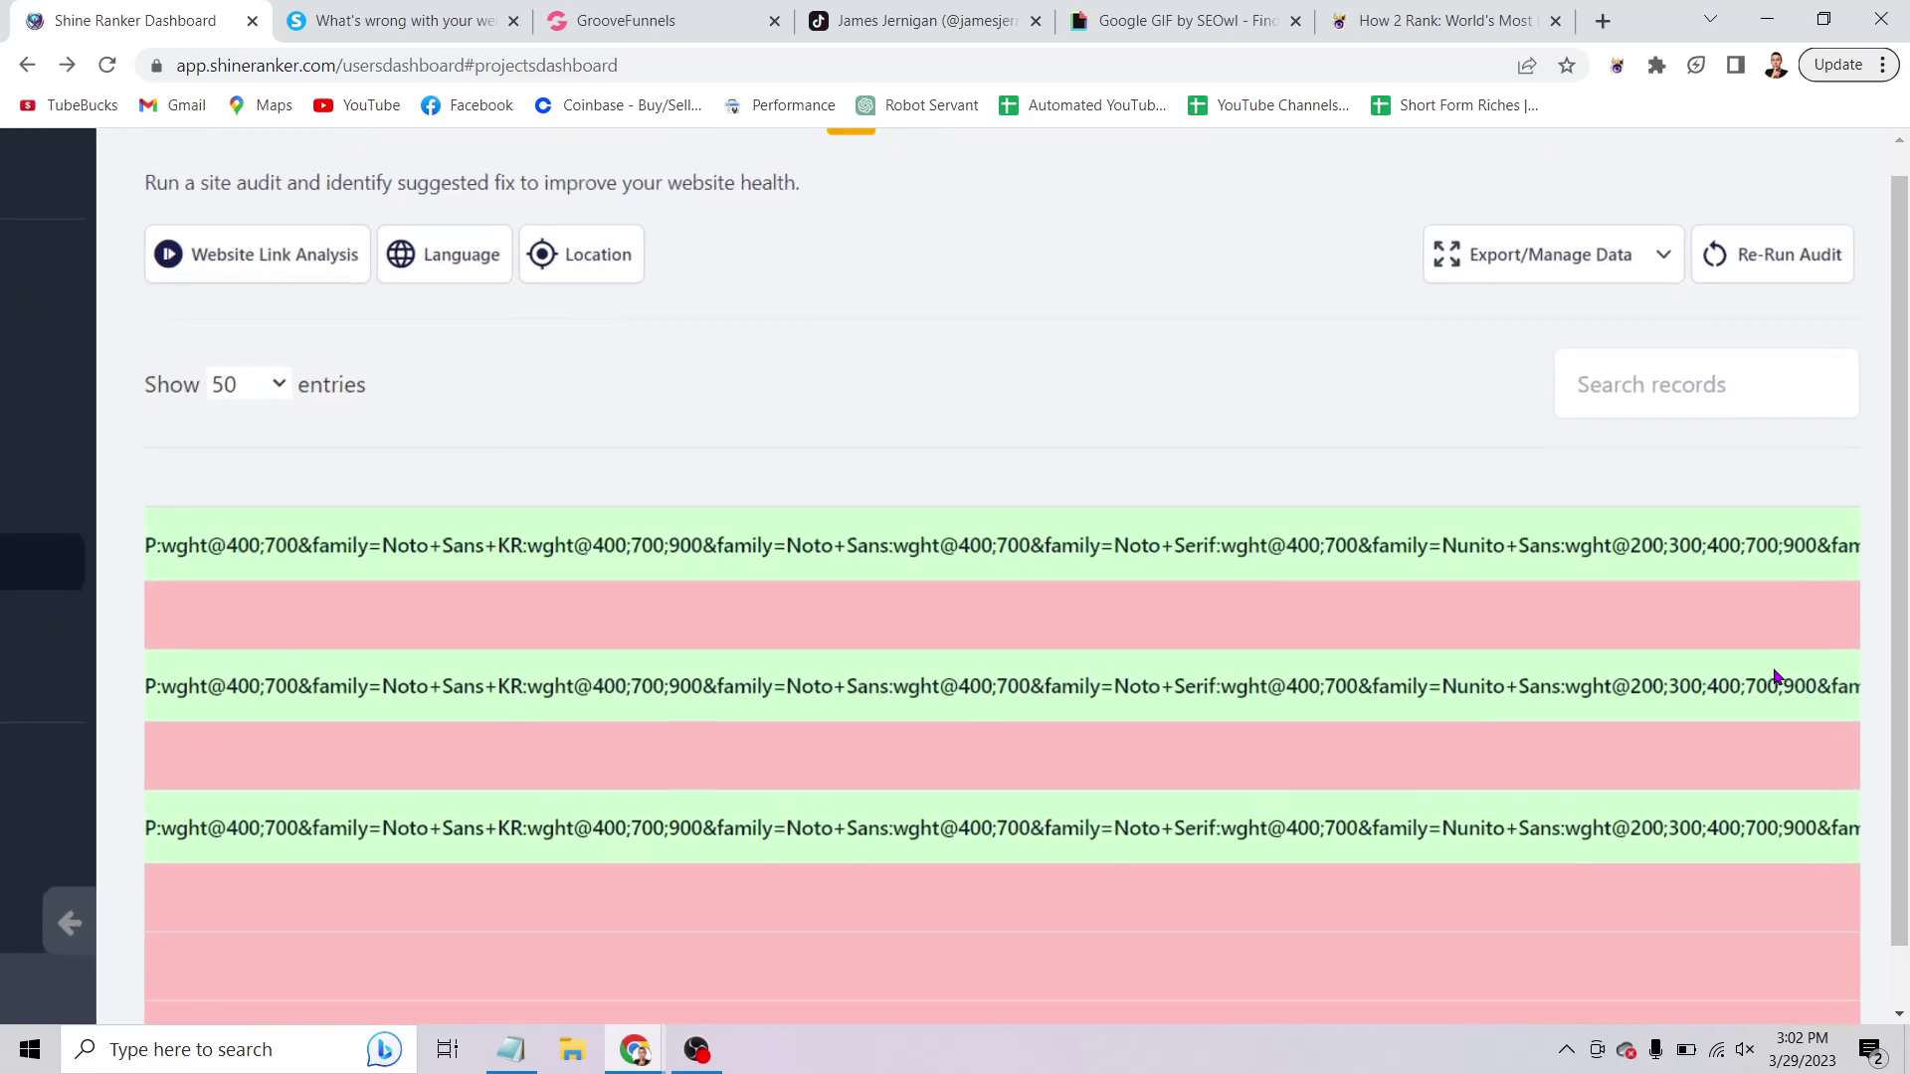
scroll(1774, 677, down, 1)
scroll(1776, 676, up, 1)
scroll(1775, 676, down, 1)
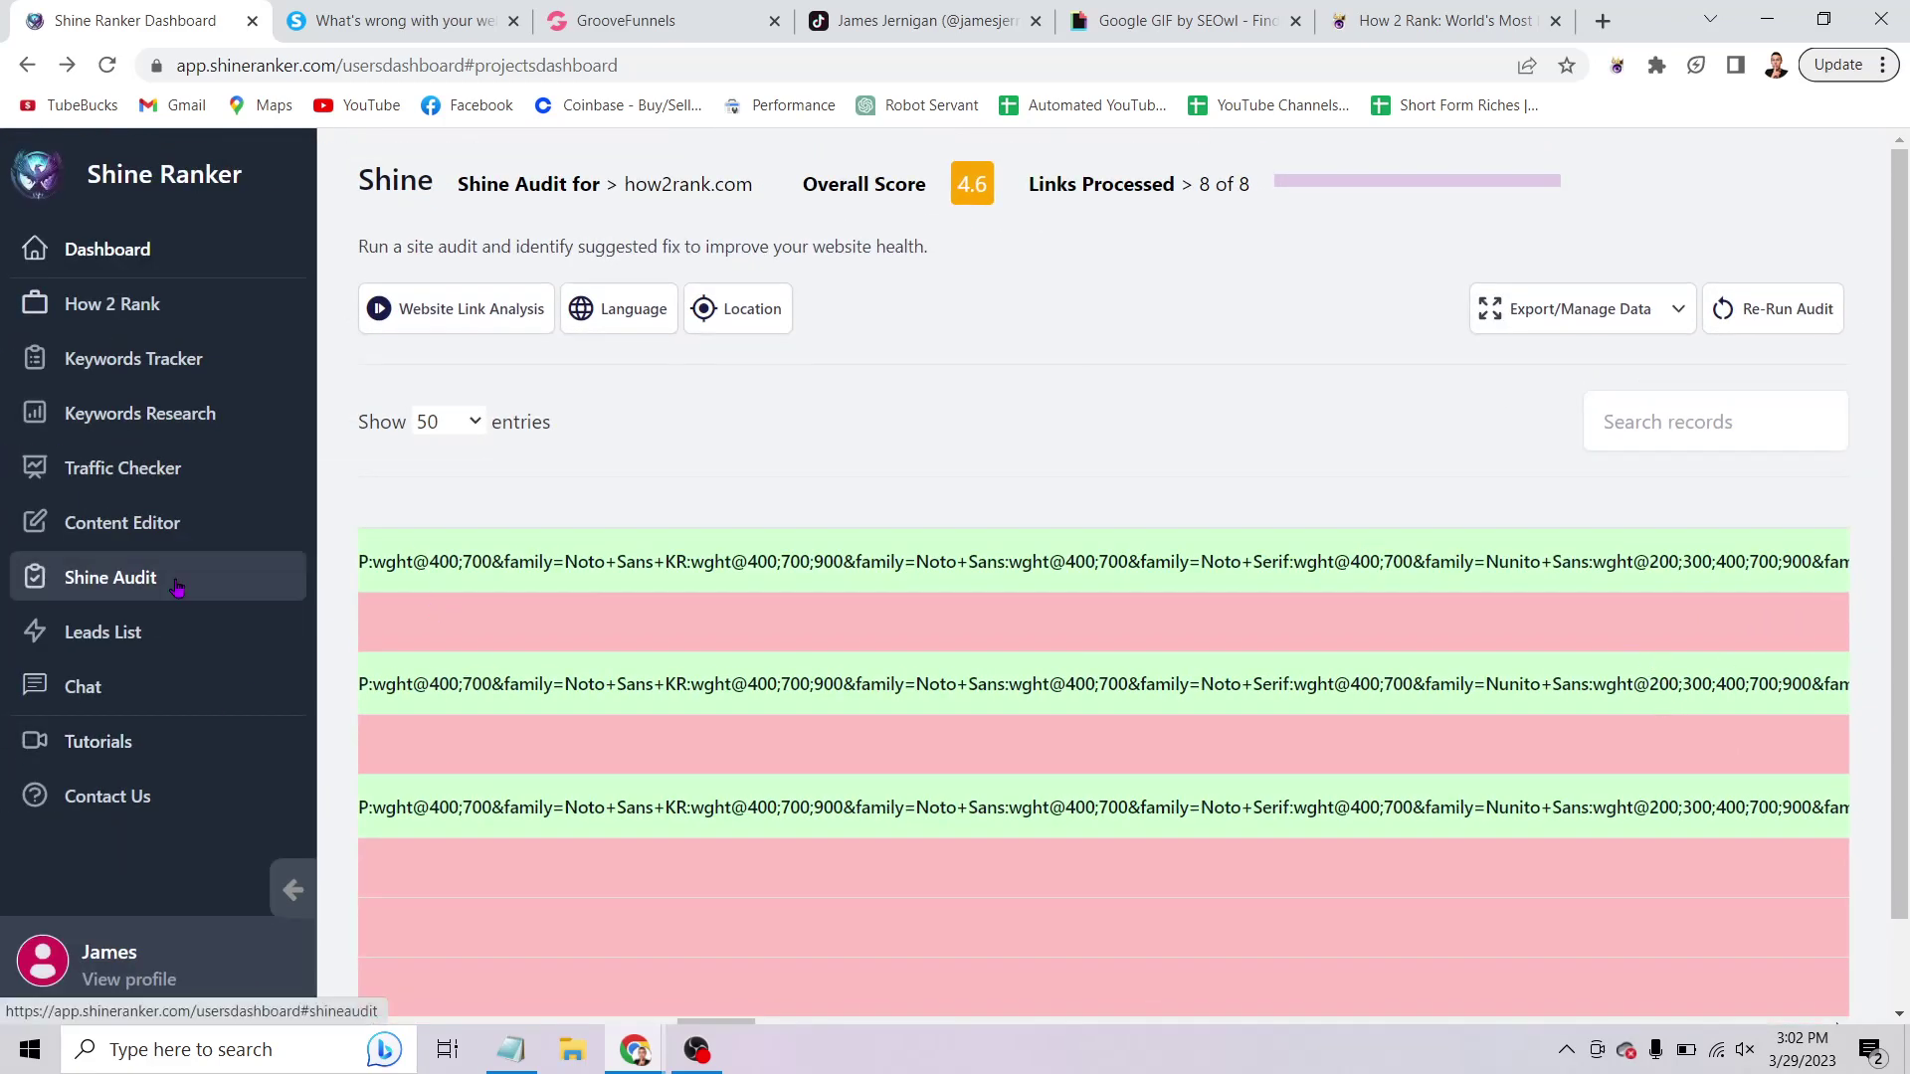
Open Traffic Checker, then select Notepad step 3, 'Check keyword rankings using TRAFFIC CHECKER'.
click(145, 476)
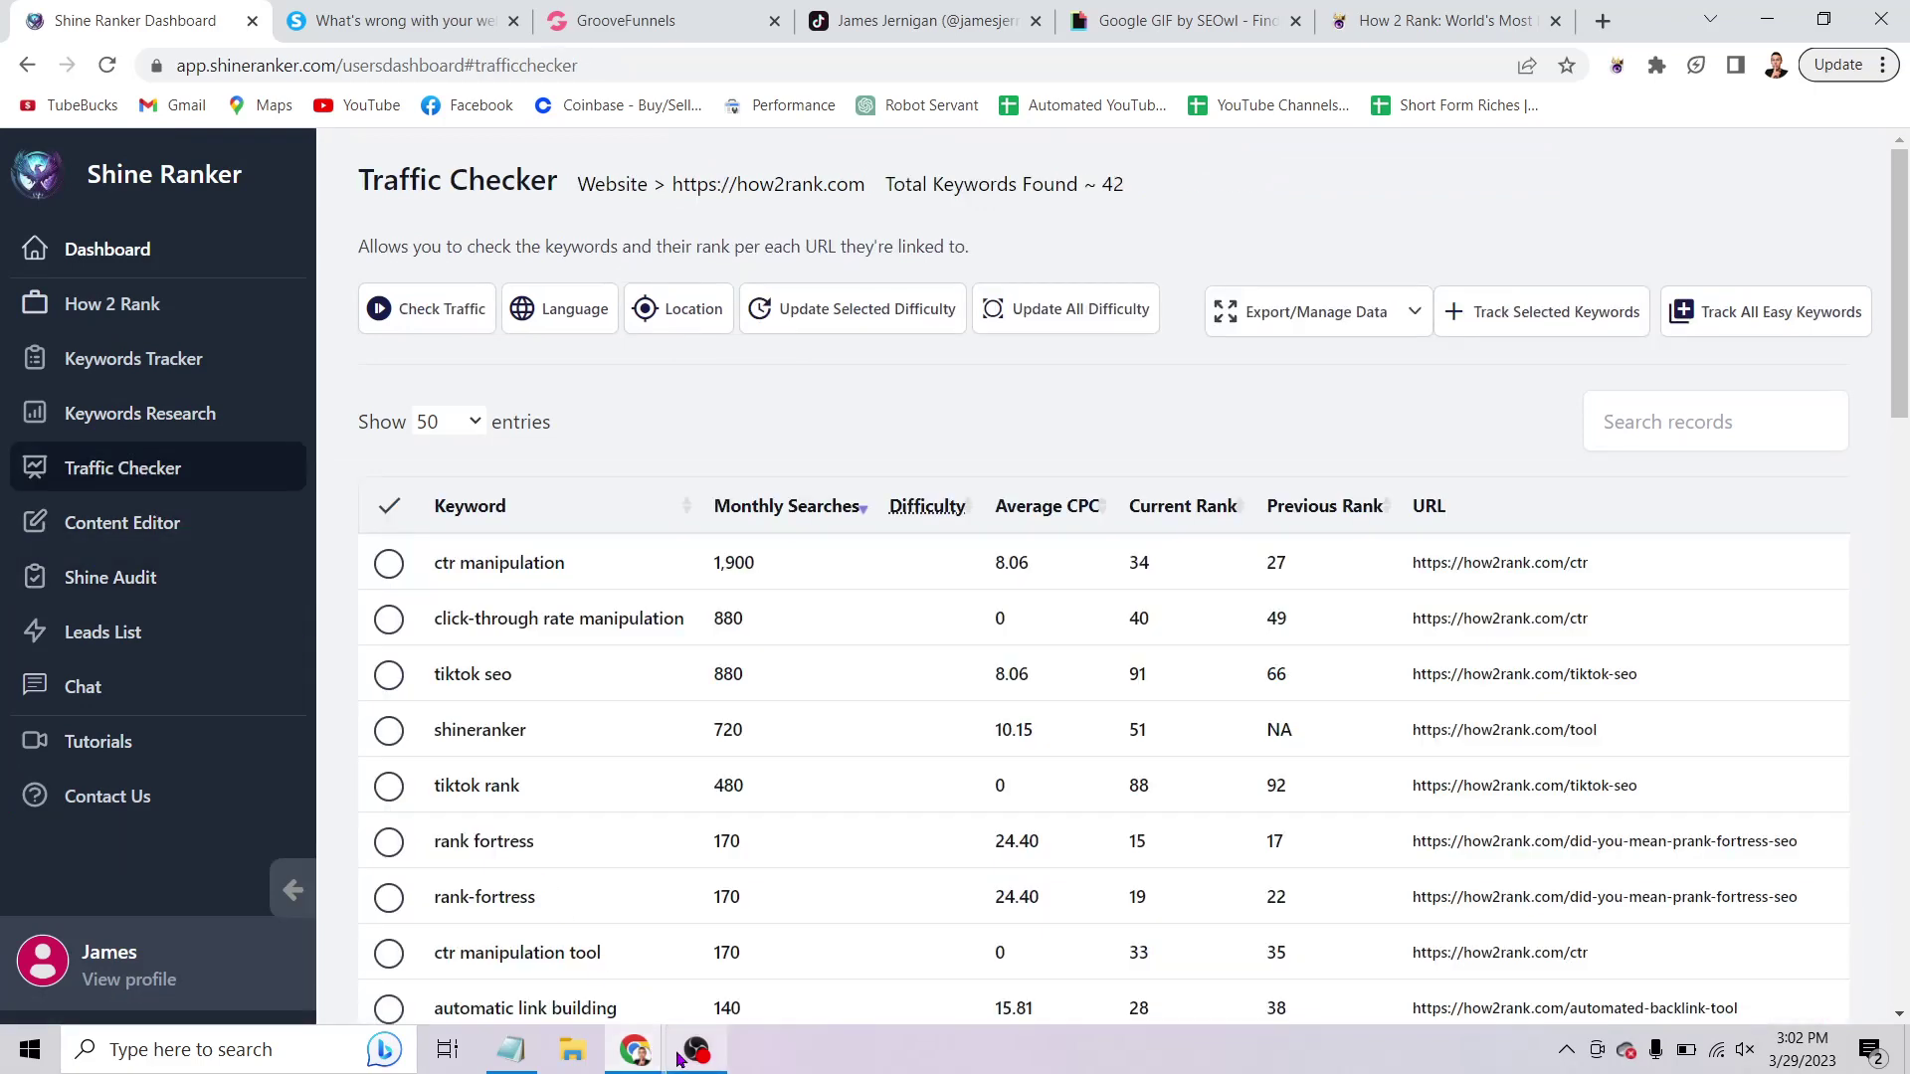
click(527, 1053)
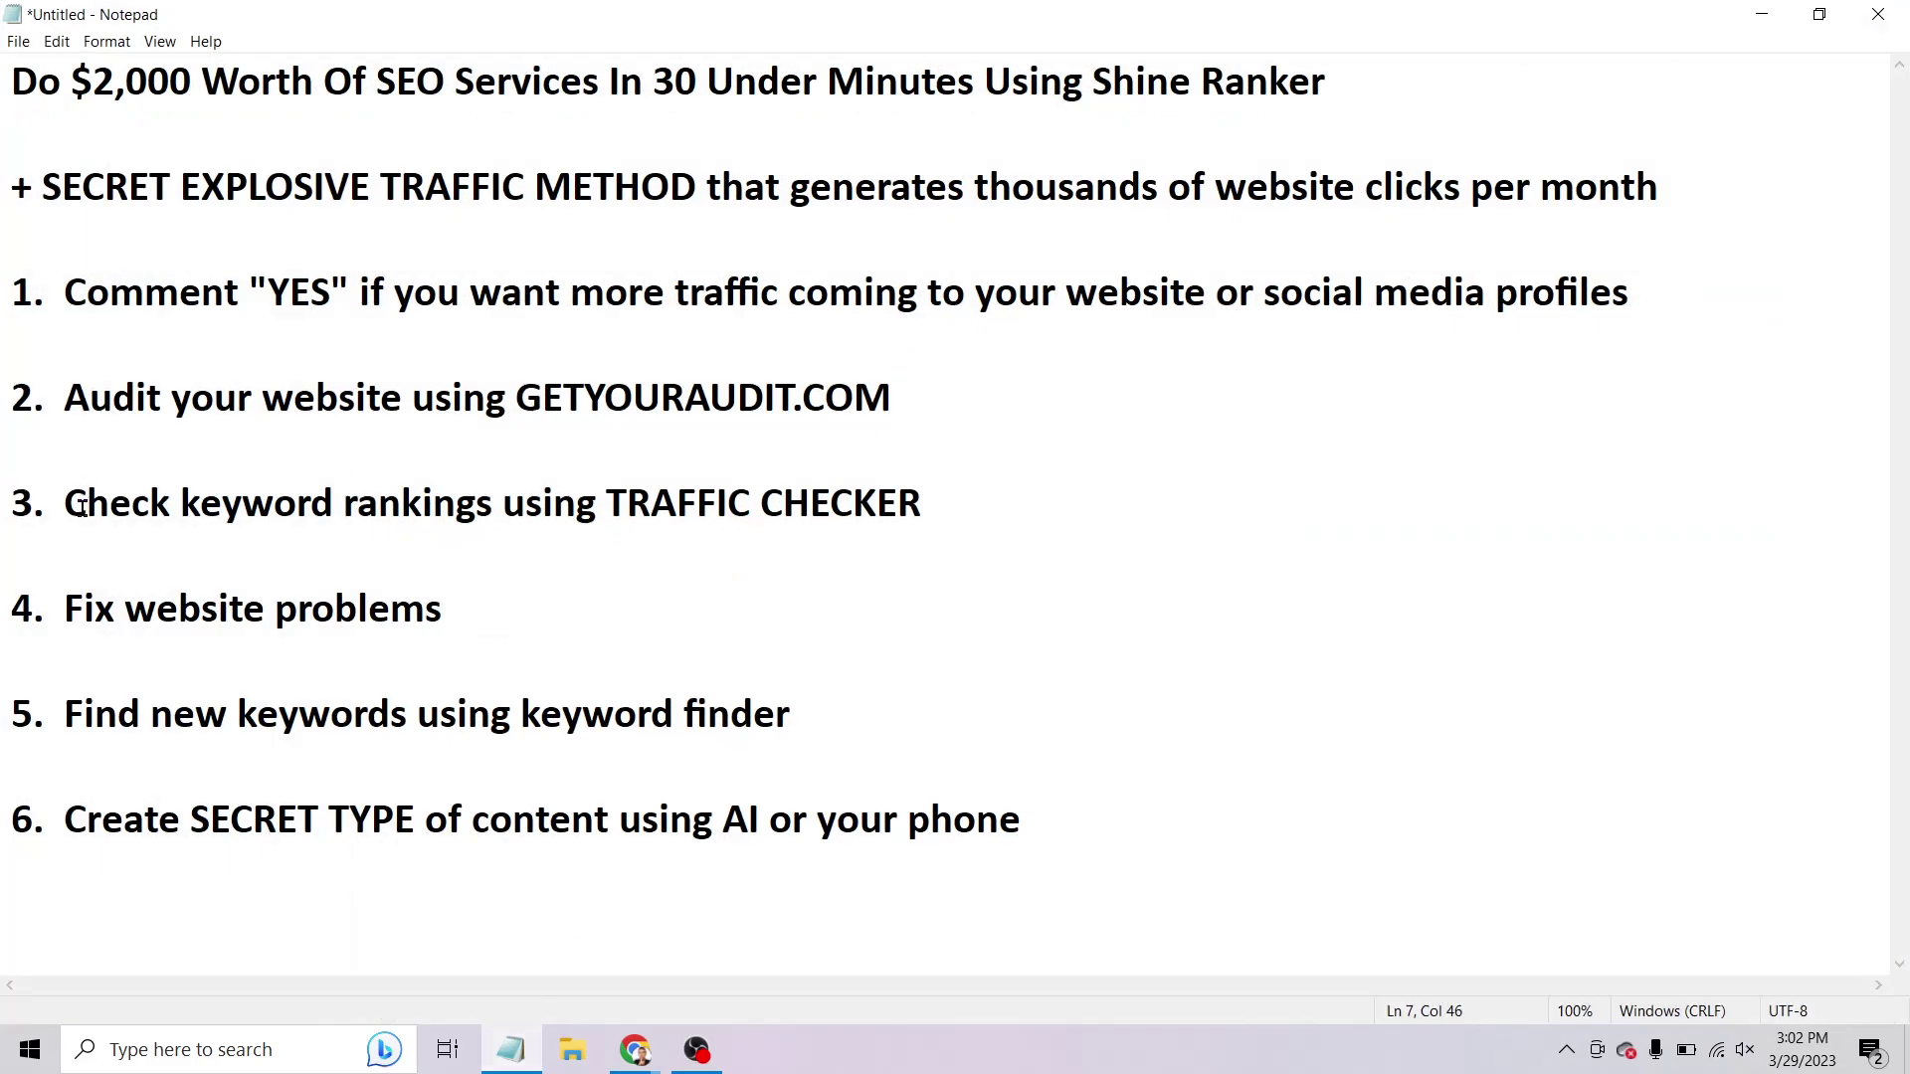
drag(62, 503, 923, 515)
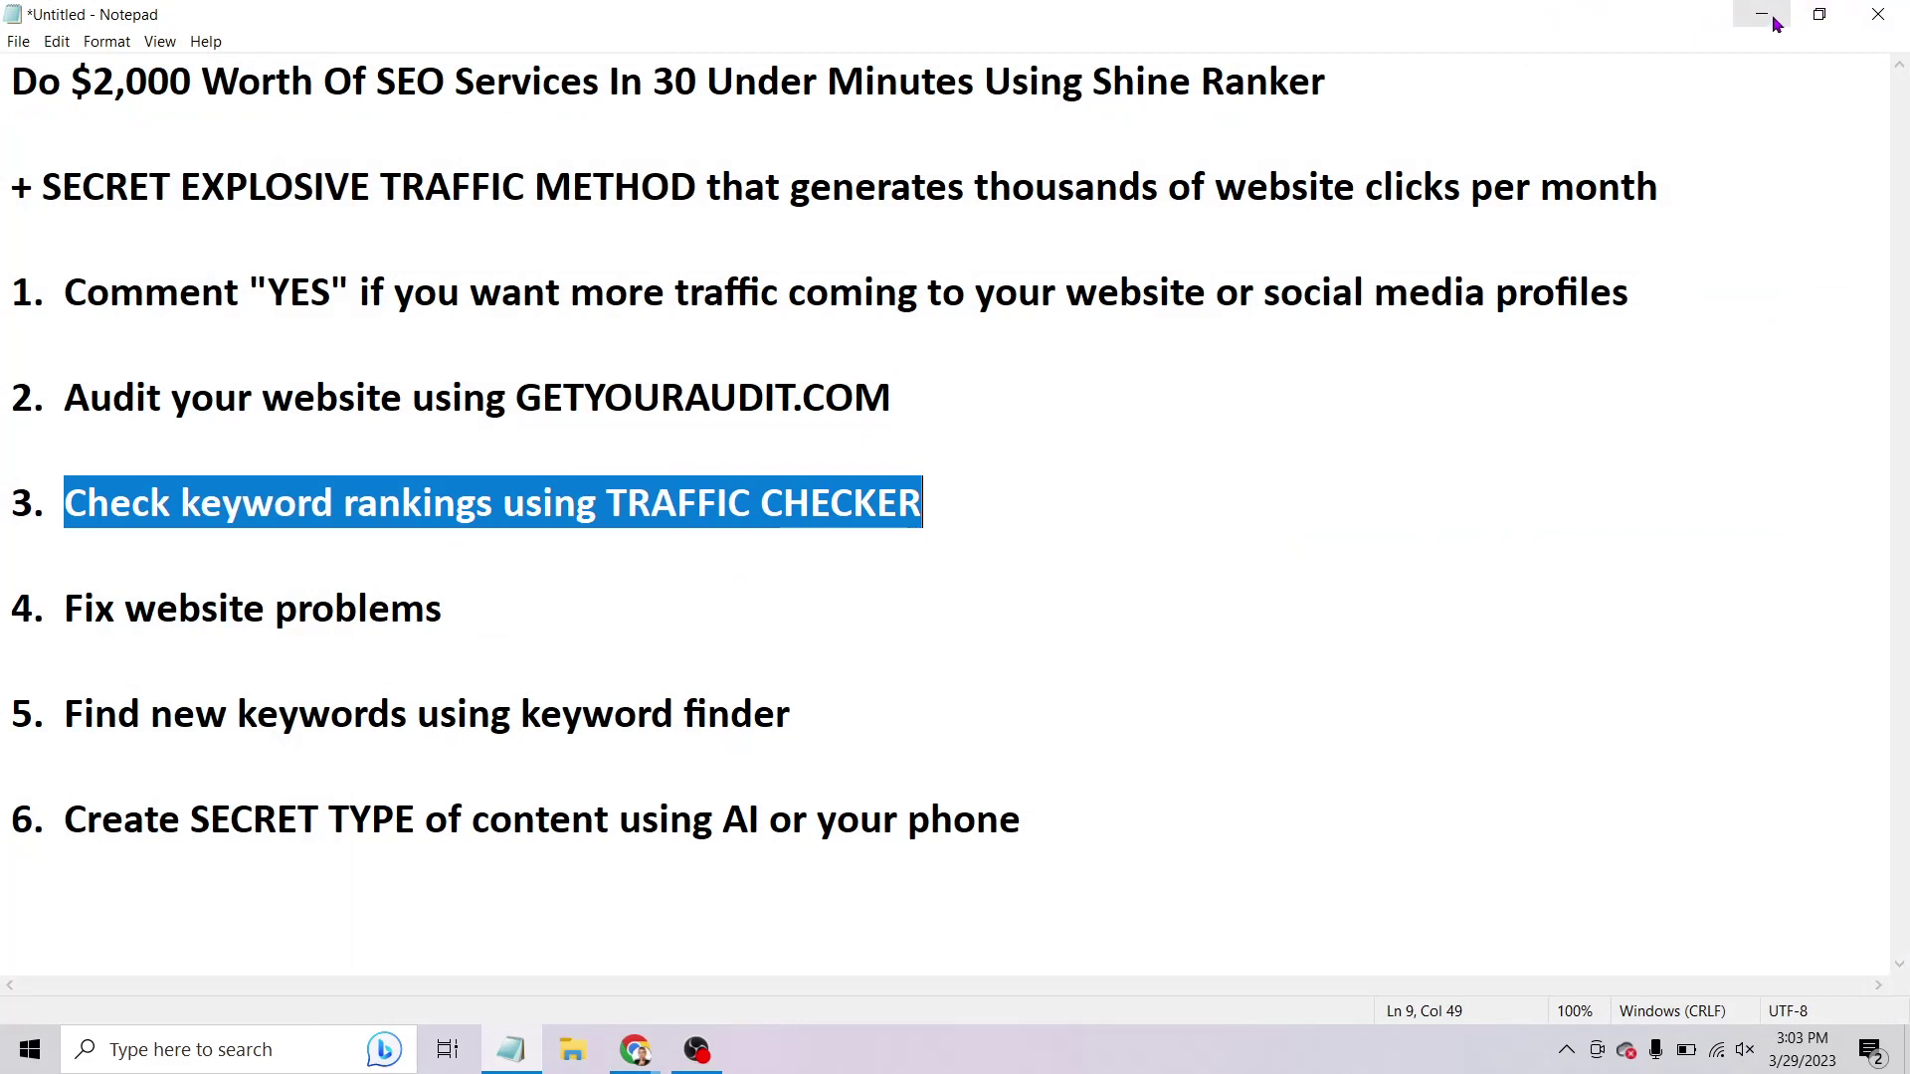
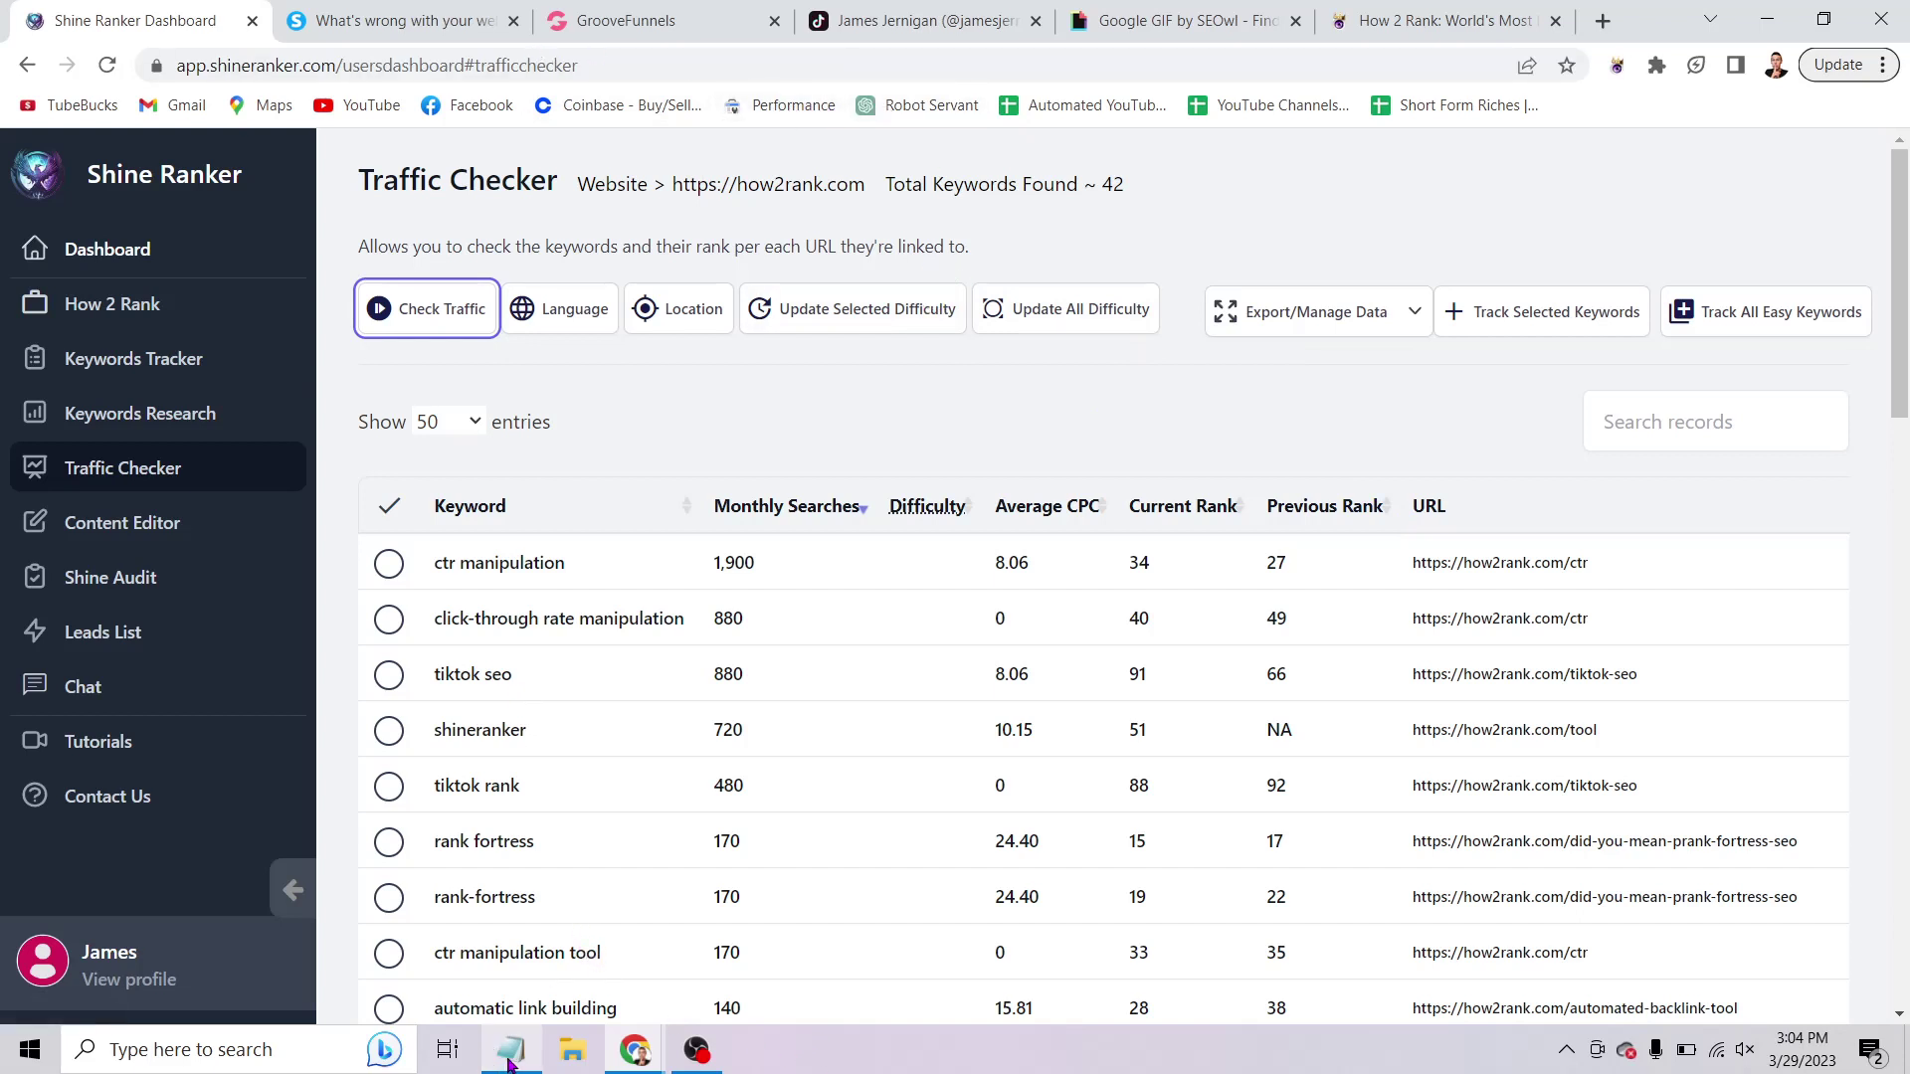
Scroll through the 42-keyword ranking table for how2rank.com in Traffic Checker.
scroll(702, 340, down, 2)
scroll(677, 342, up, 2)
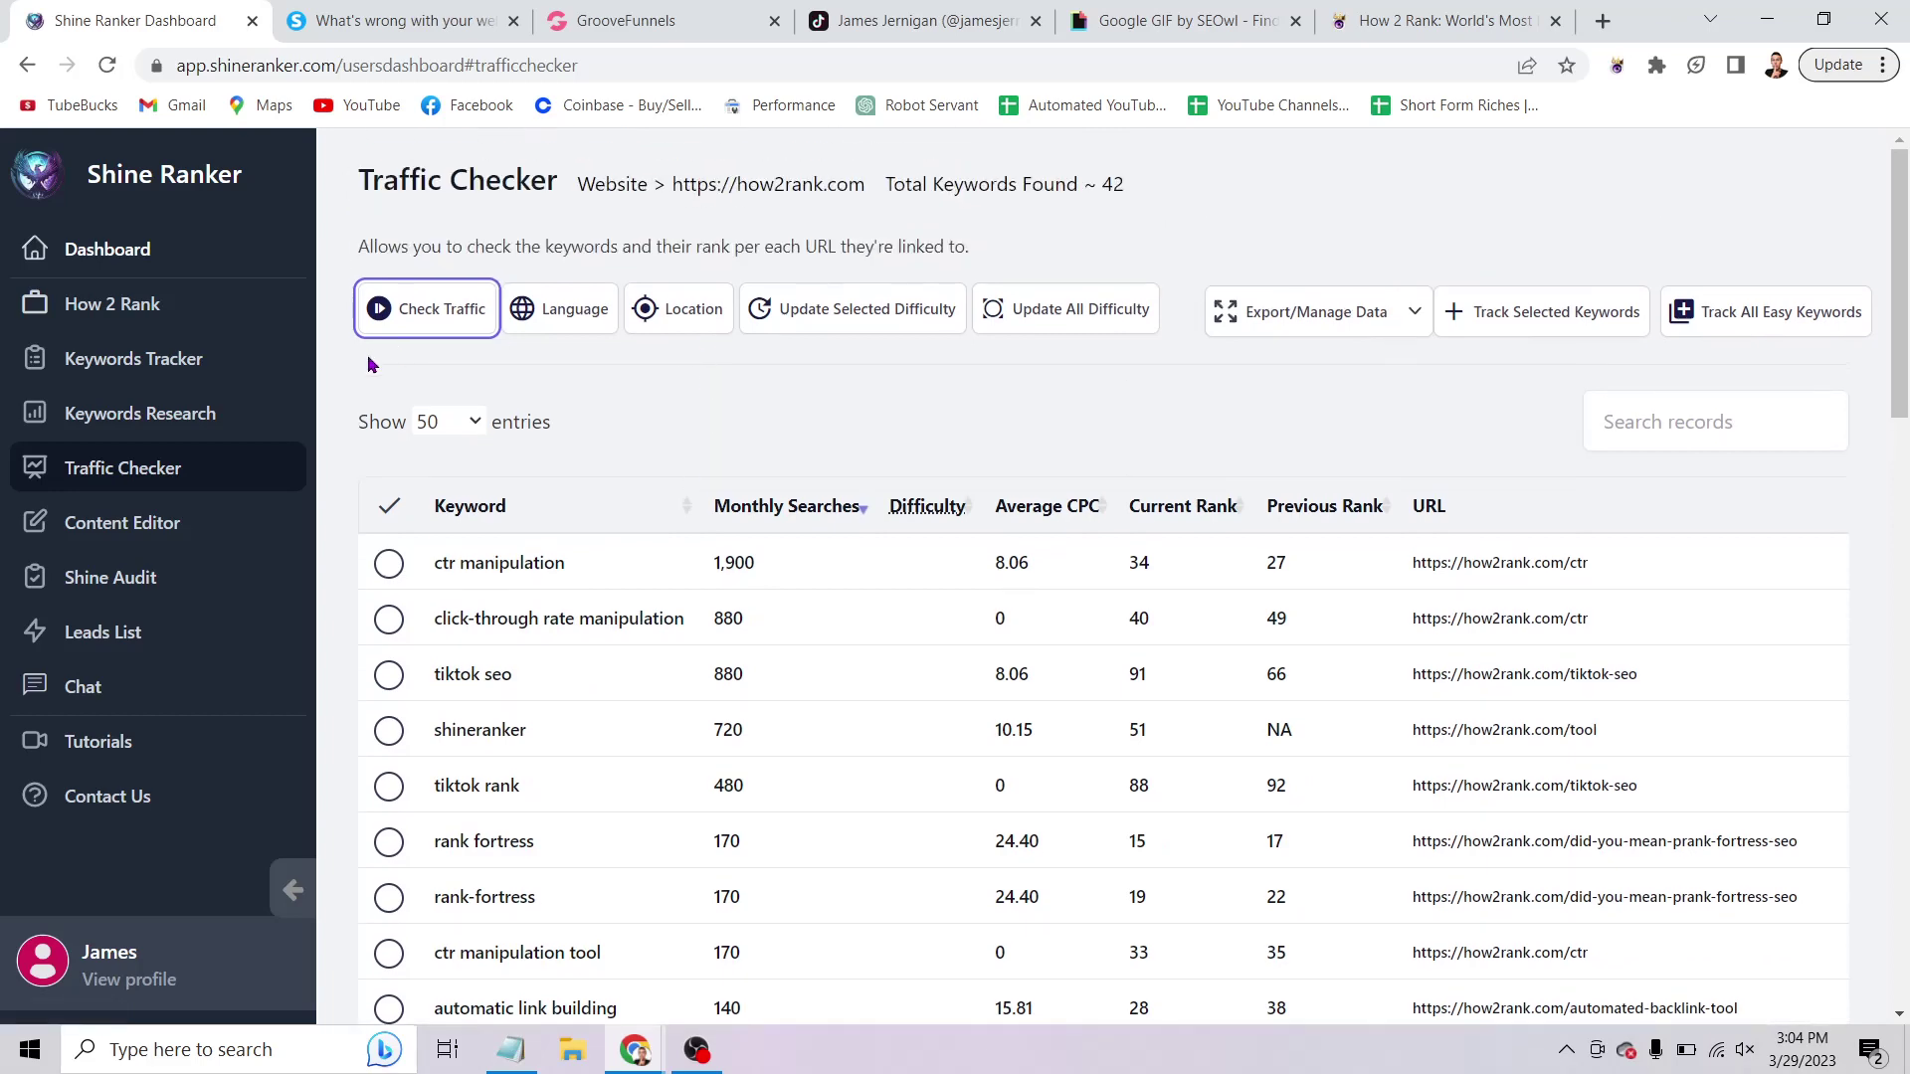
Highlight outline step 5 about finding new keywords in Notepad, then minimize Notepad.
click(530, 1063)
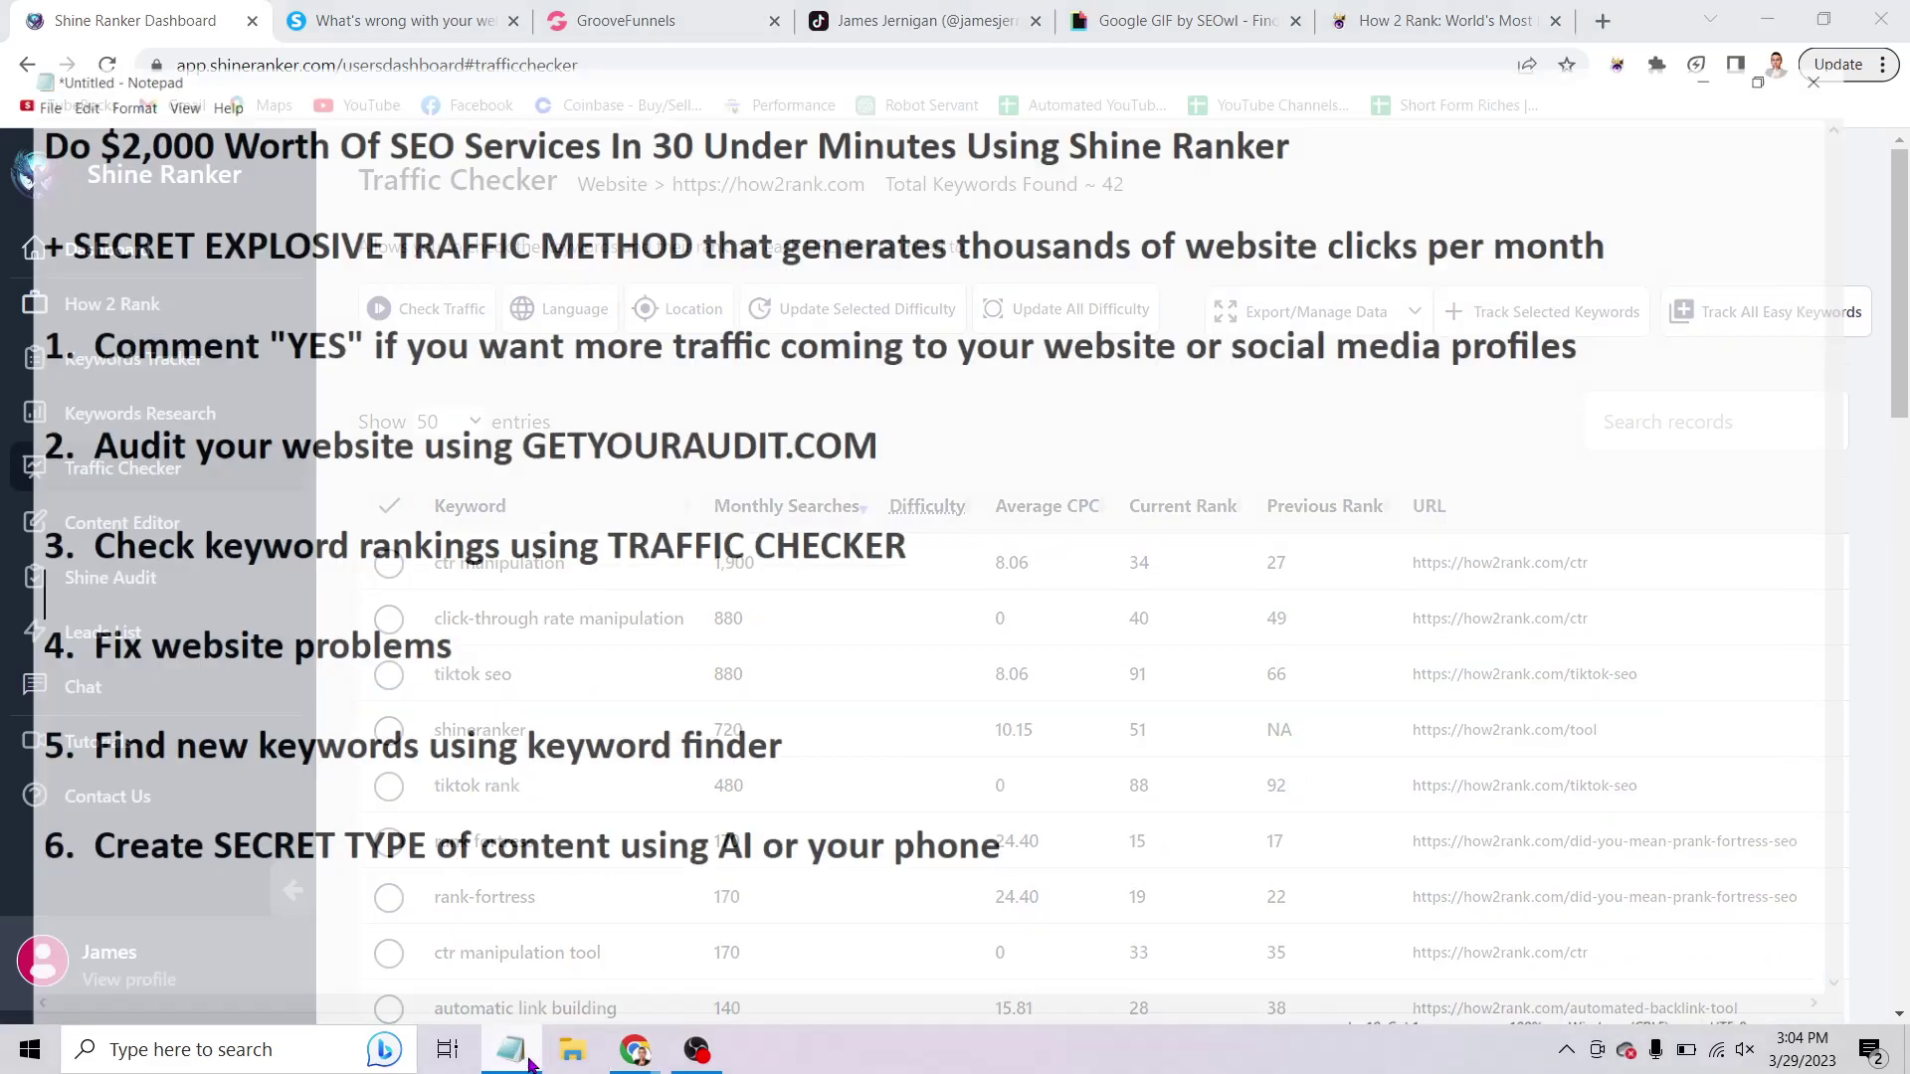
click(477, 604)
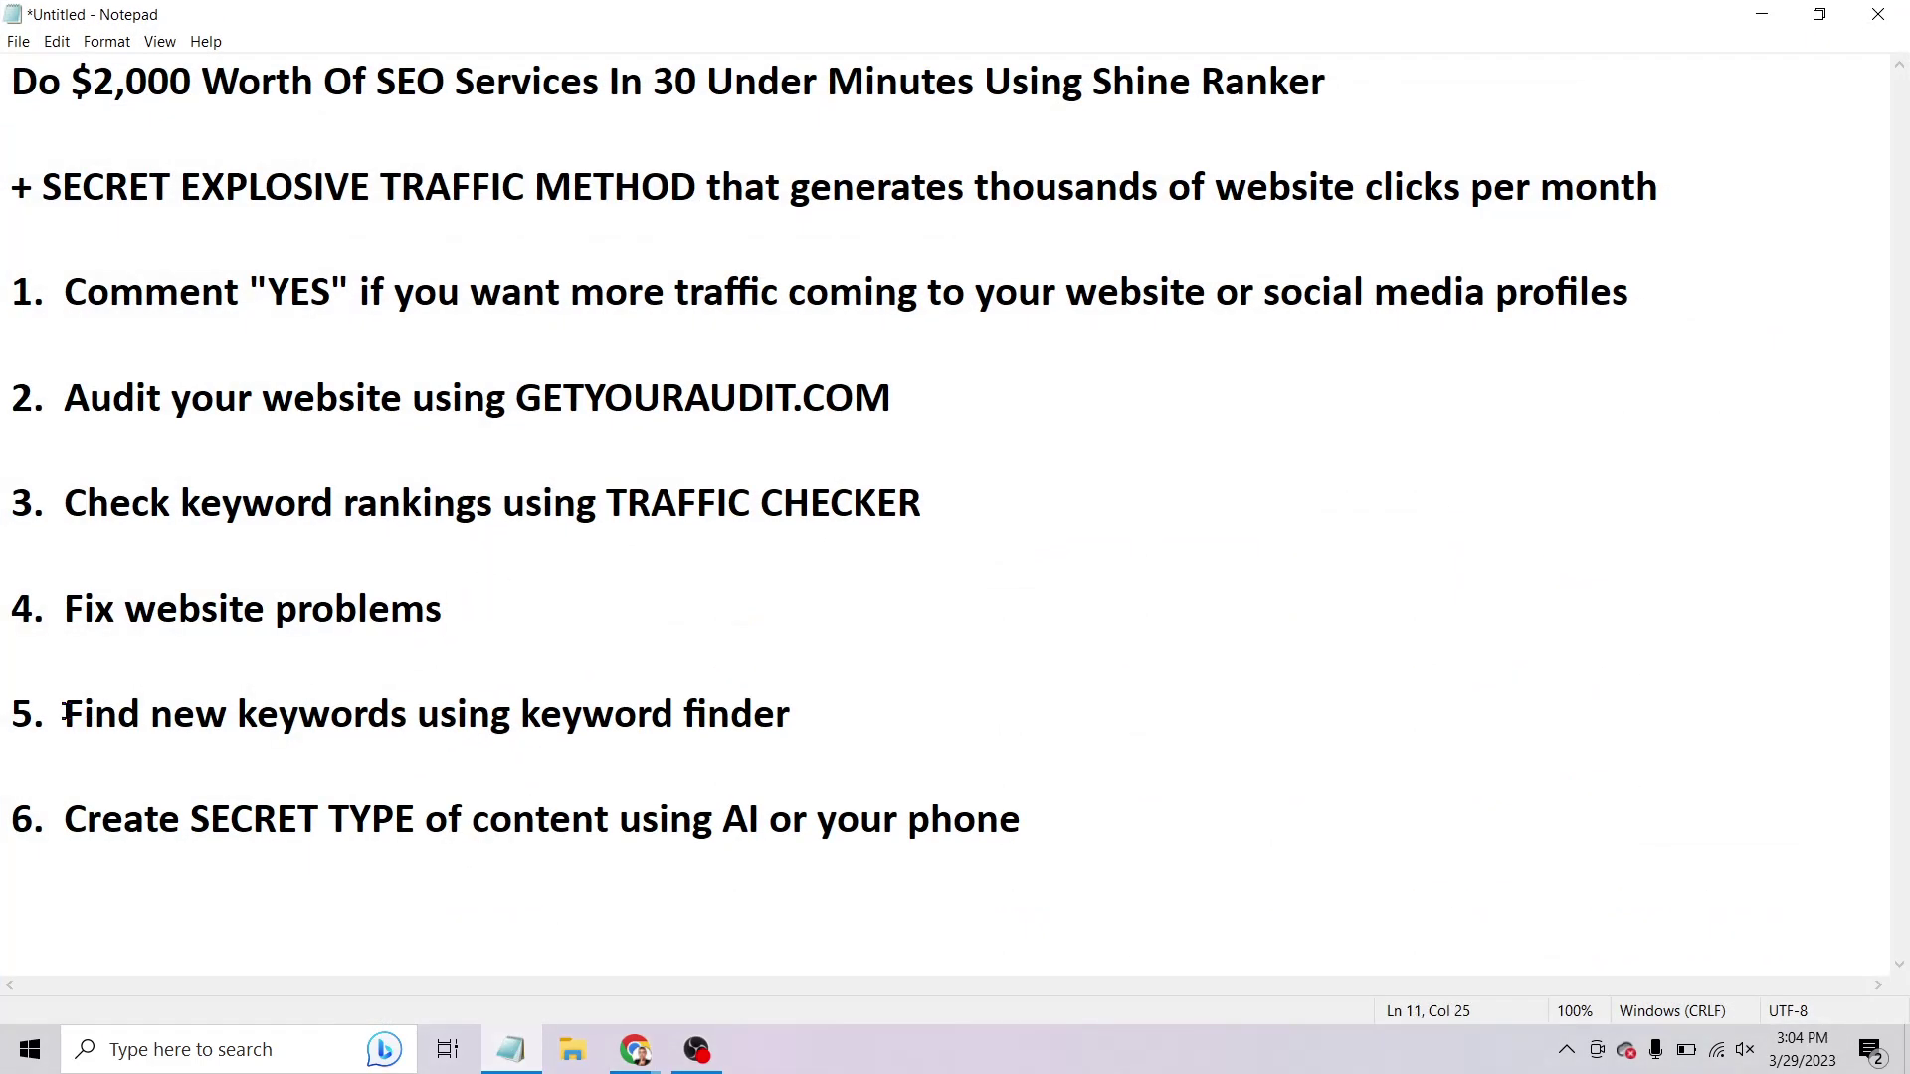
drag(64, 713, 724, 741)
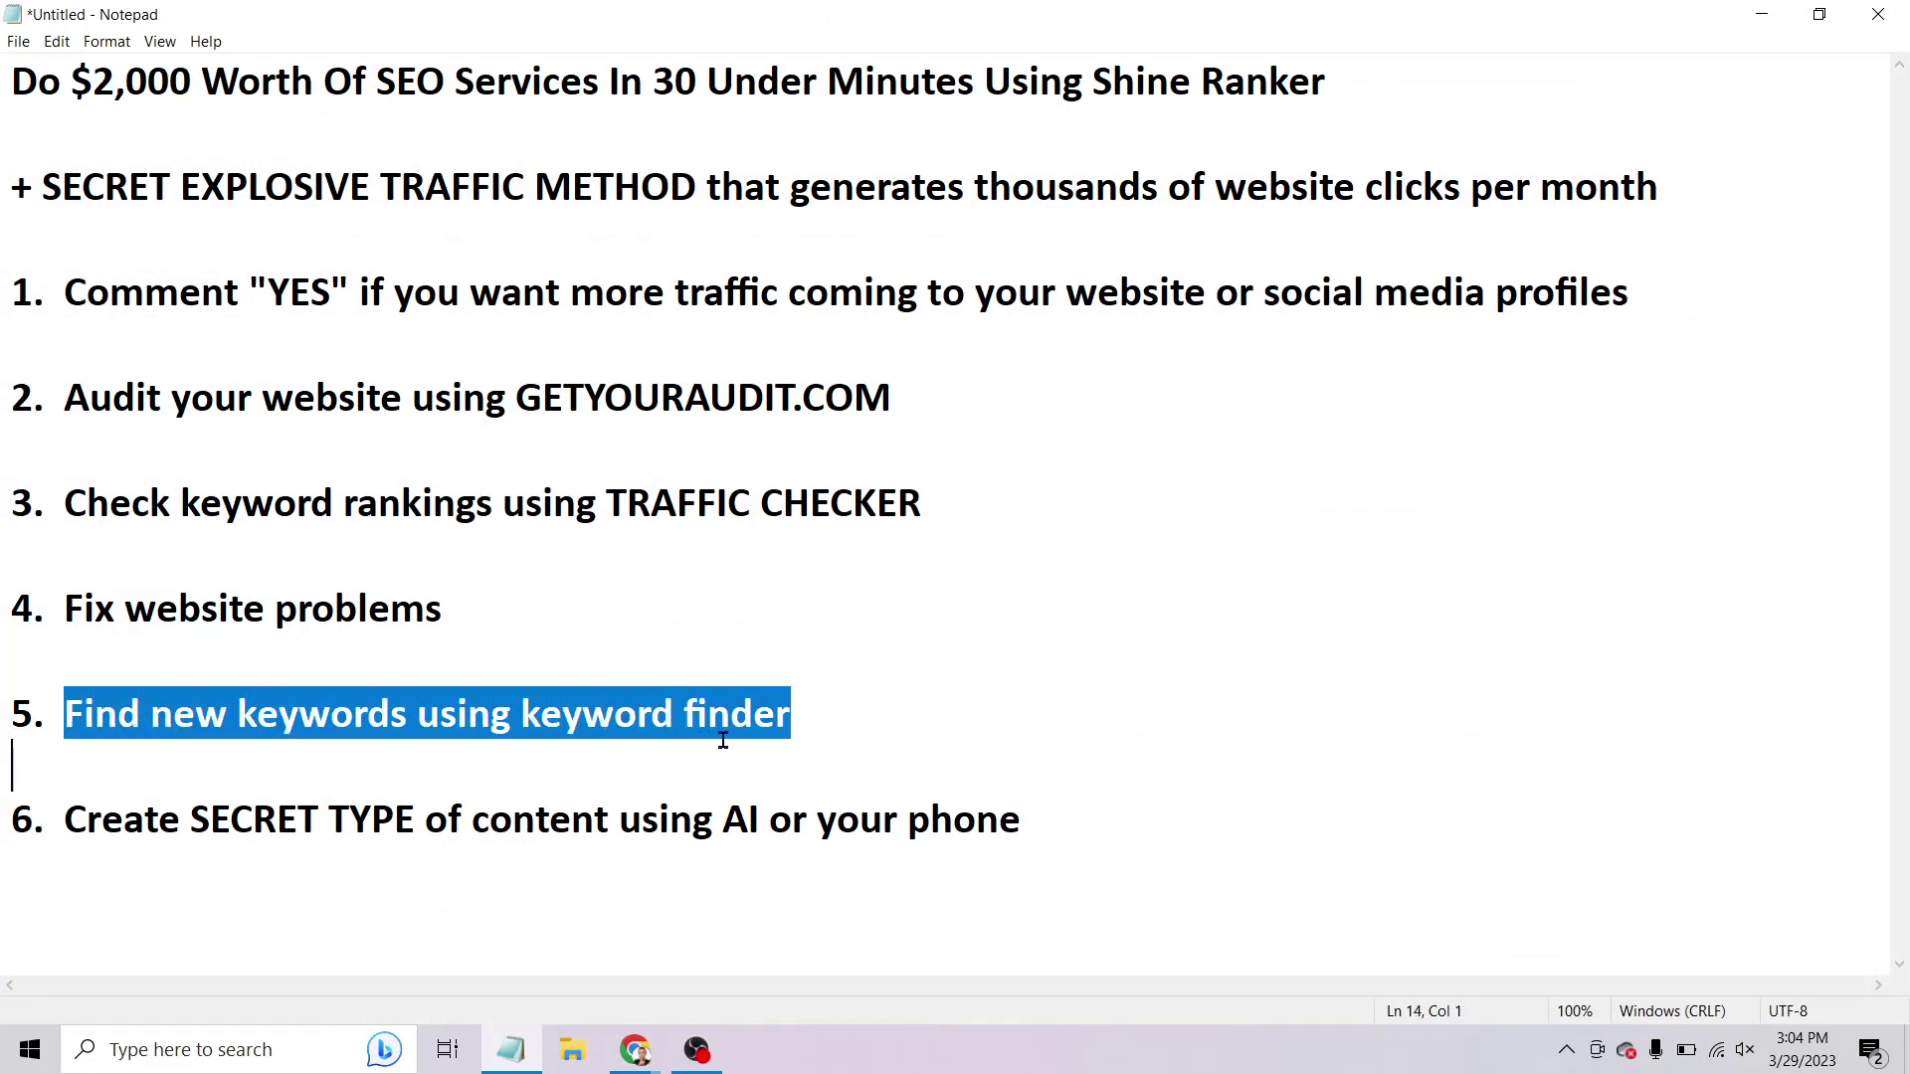
click(1762, 14)
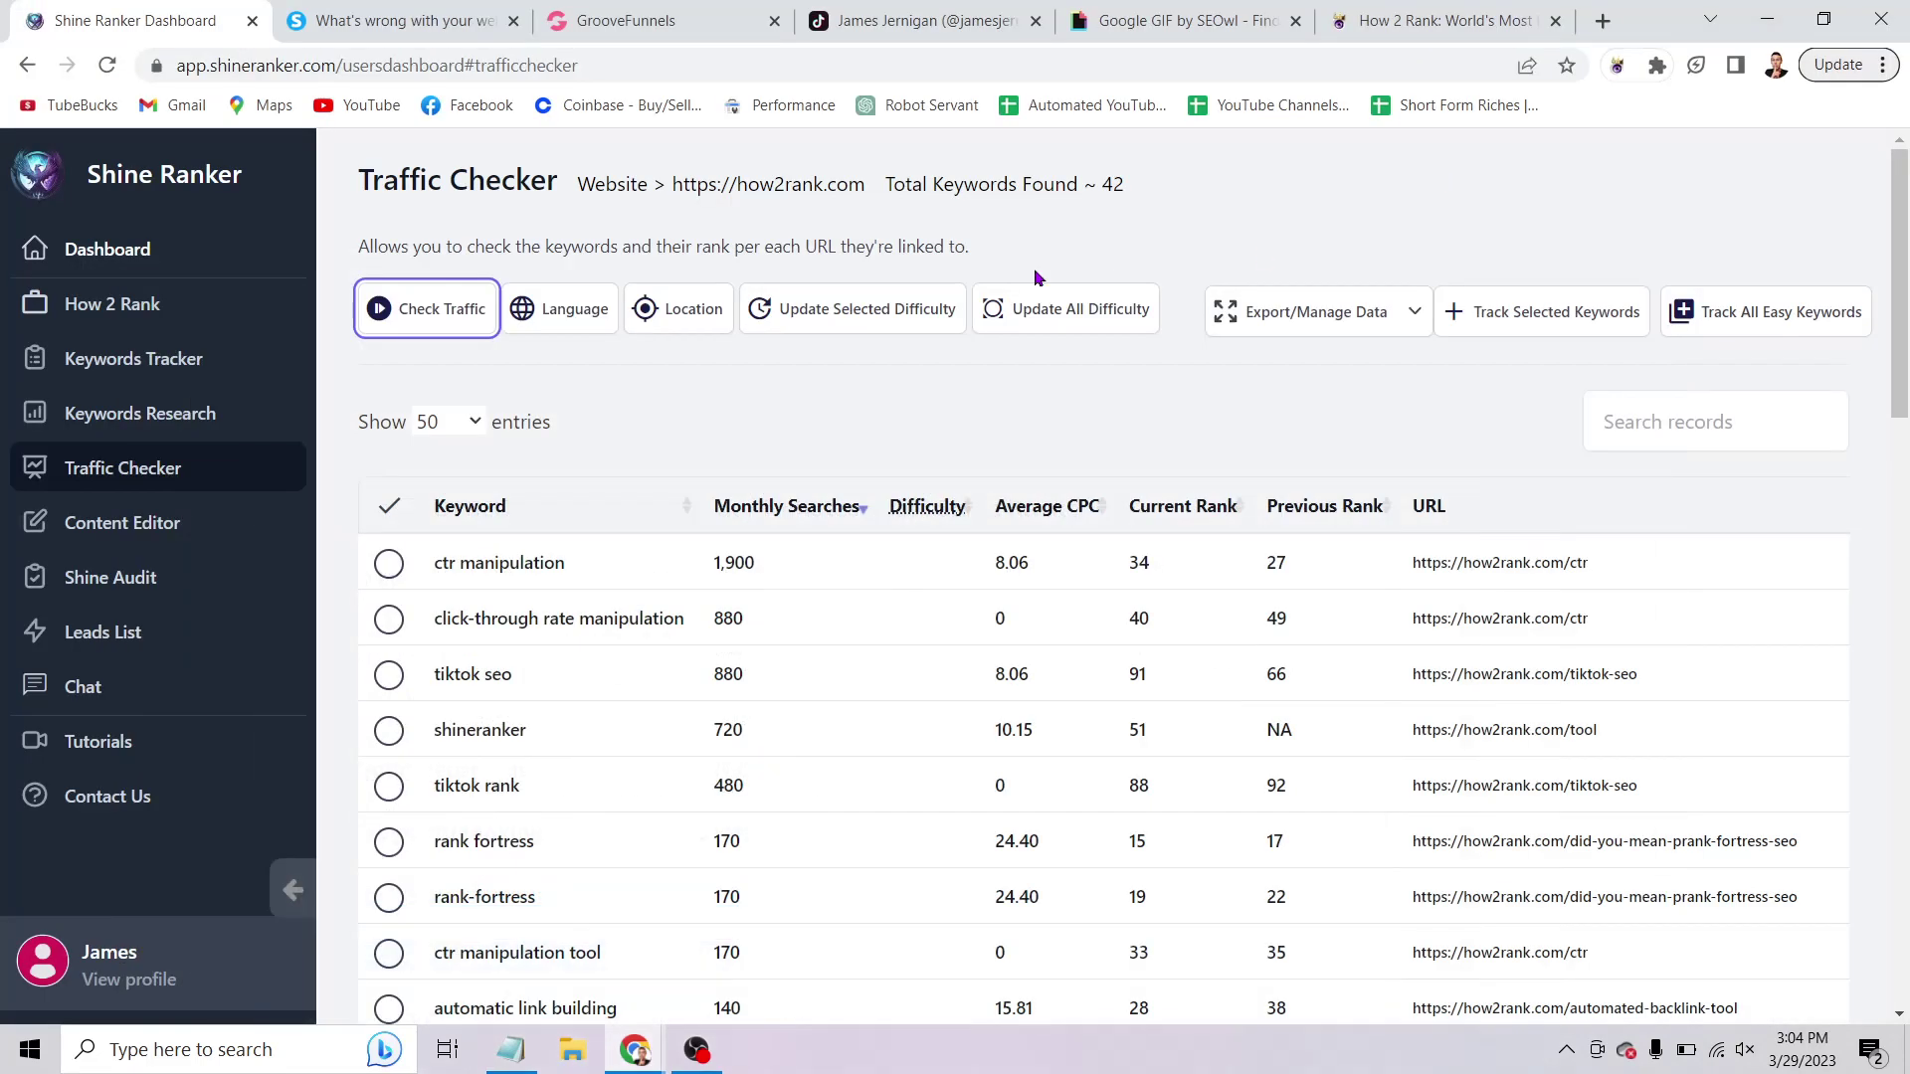
Run Keywords Research on the topics 'seo tool', 'seo service' and 'seo trick'.
click(112, 418)
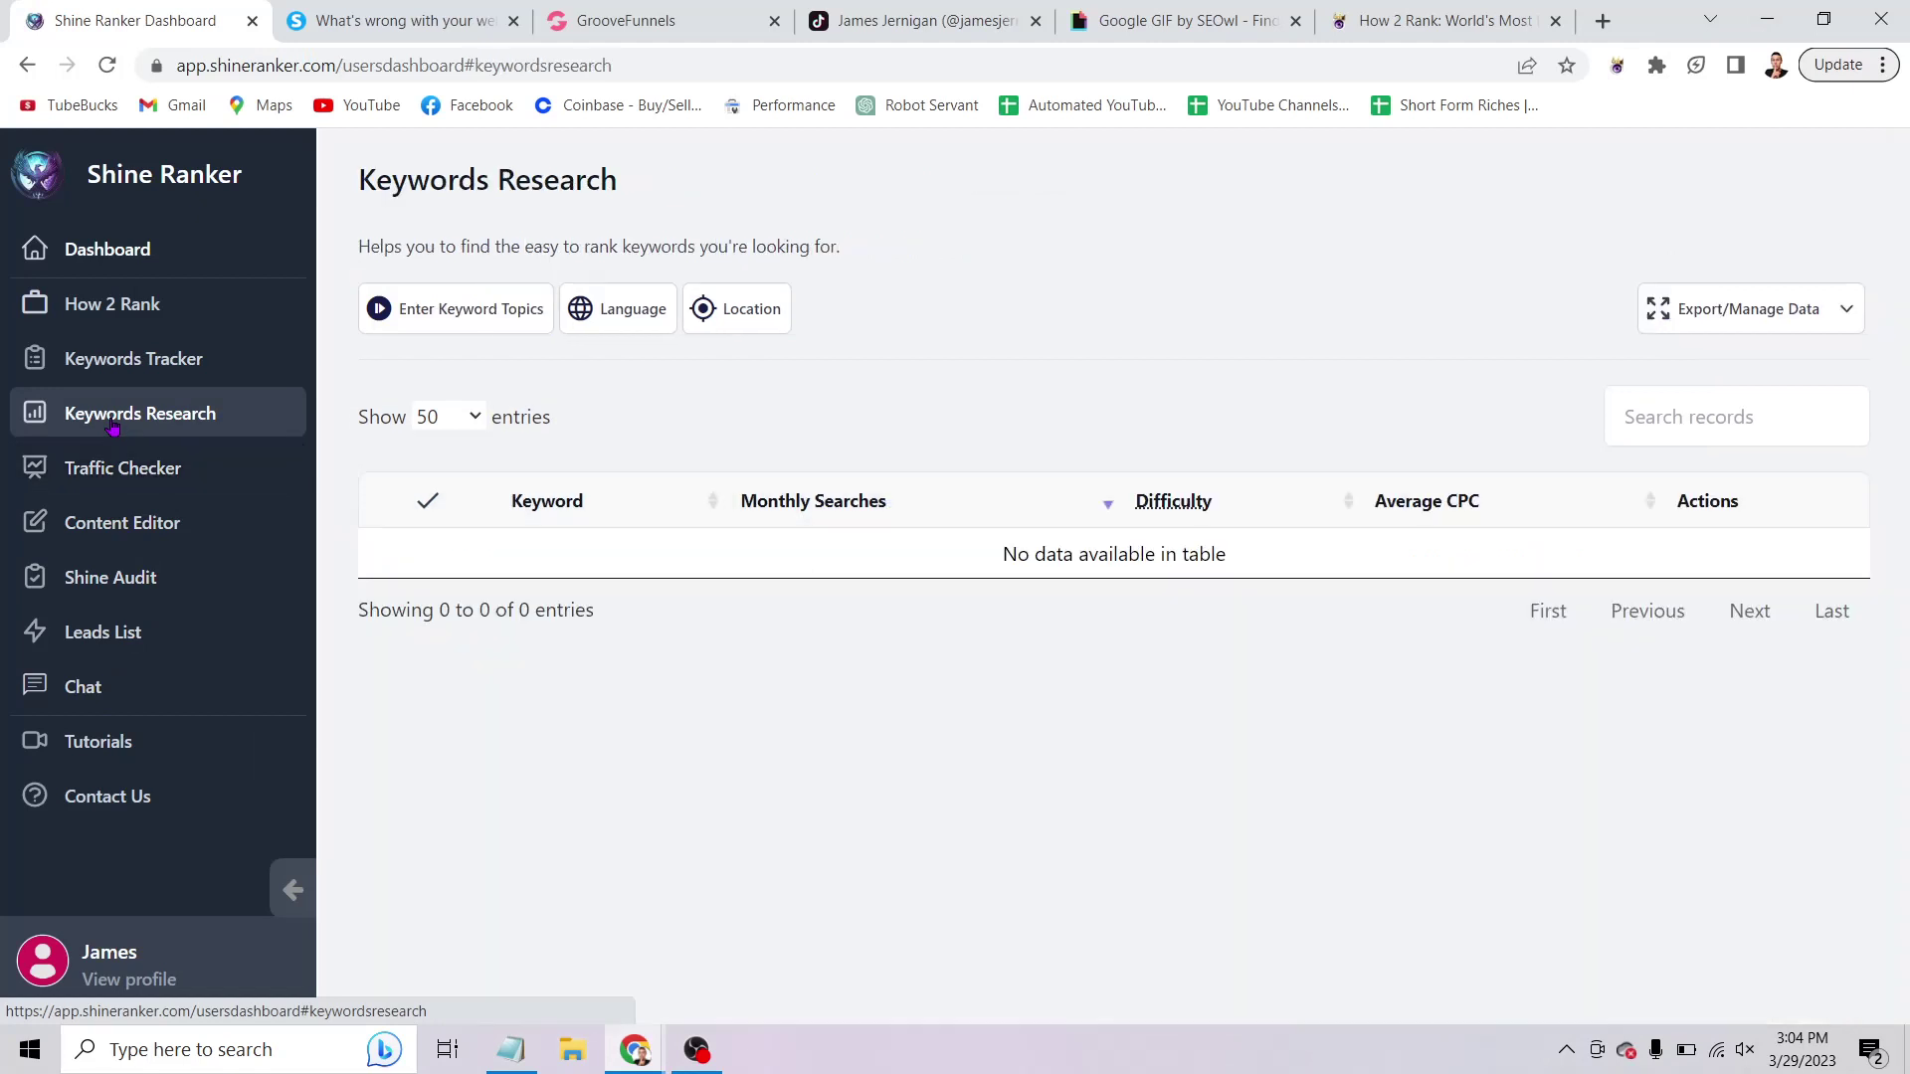
click(478, 321)
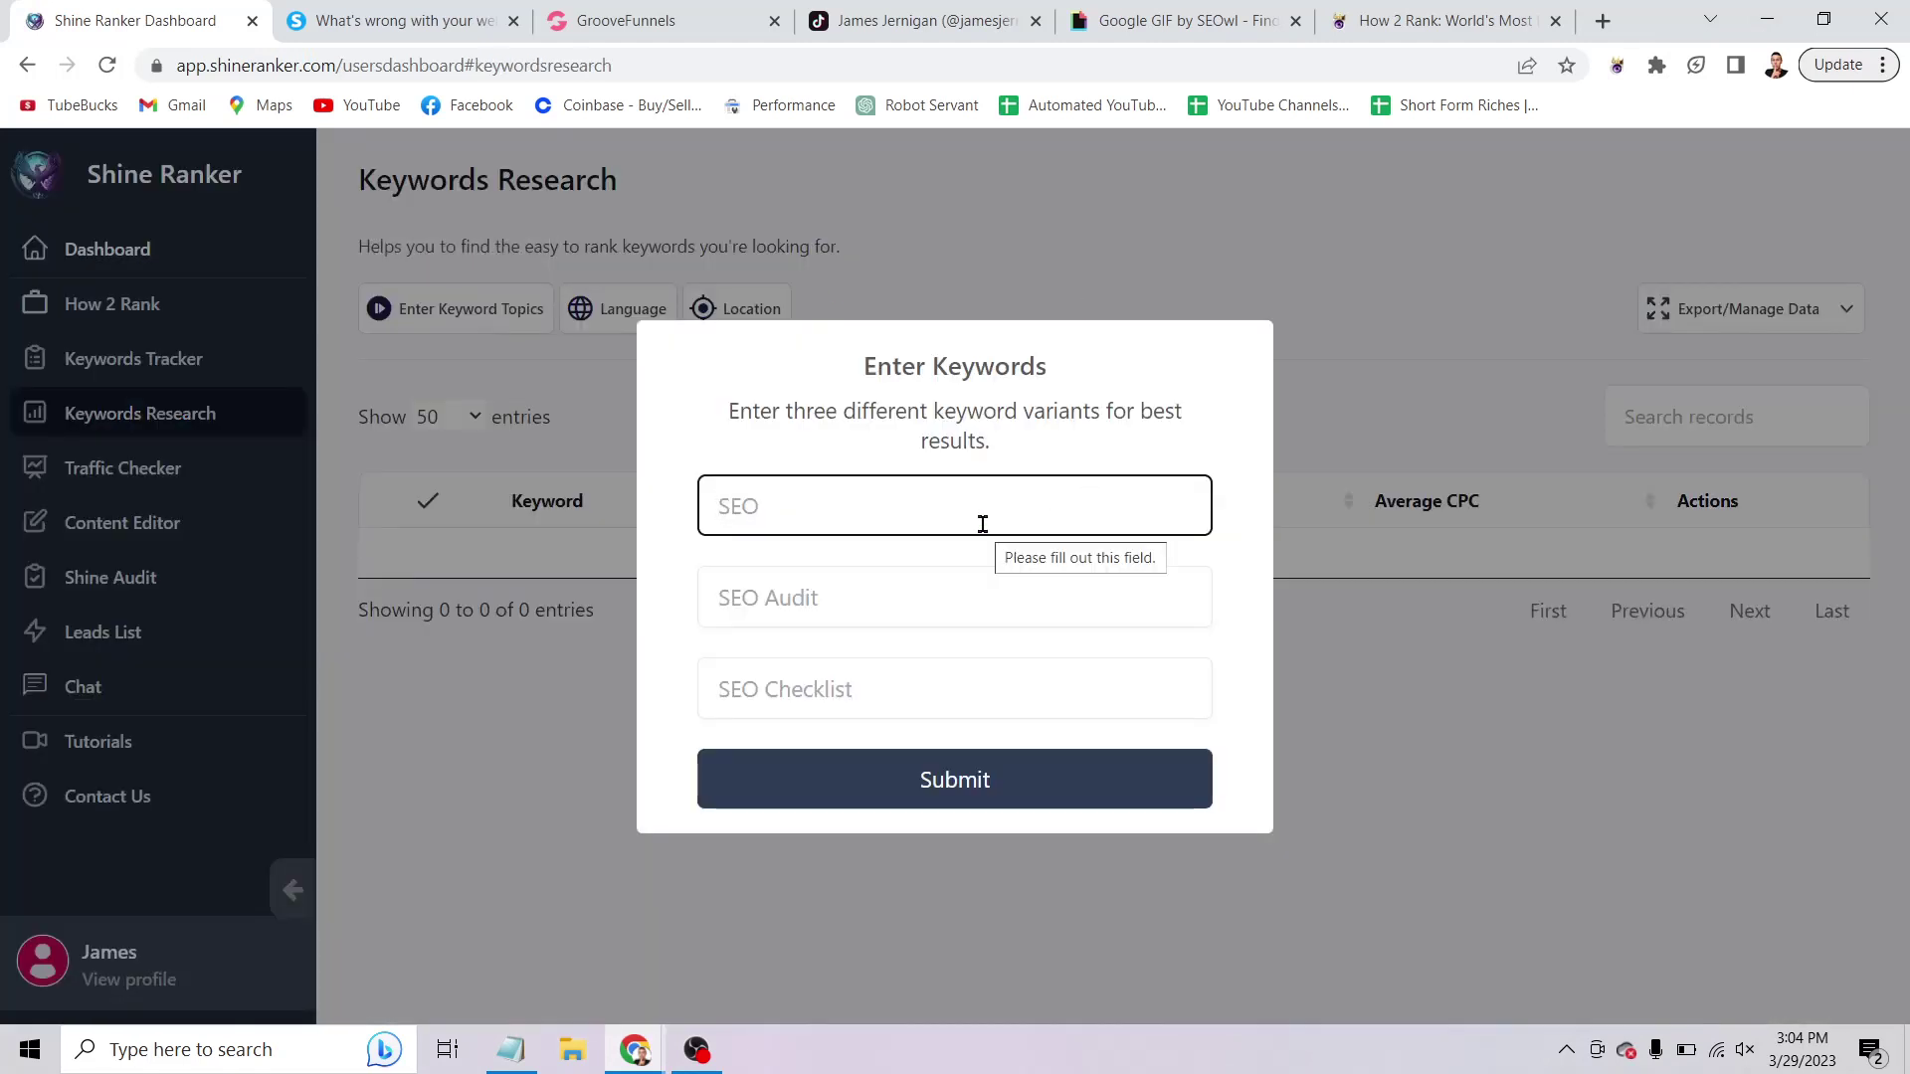
text(seo t)
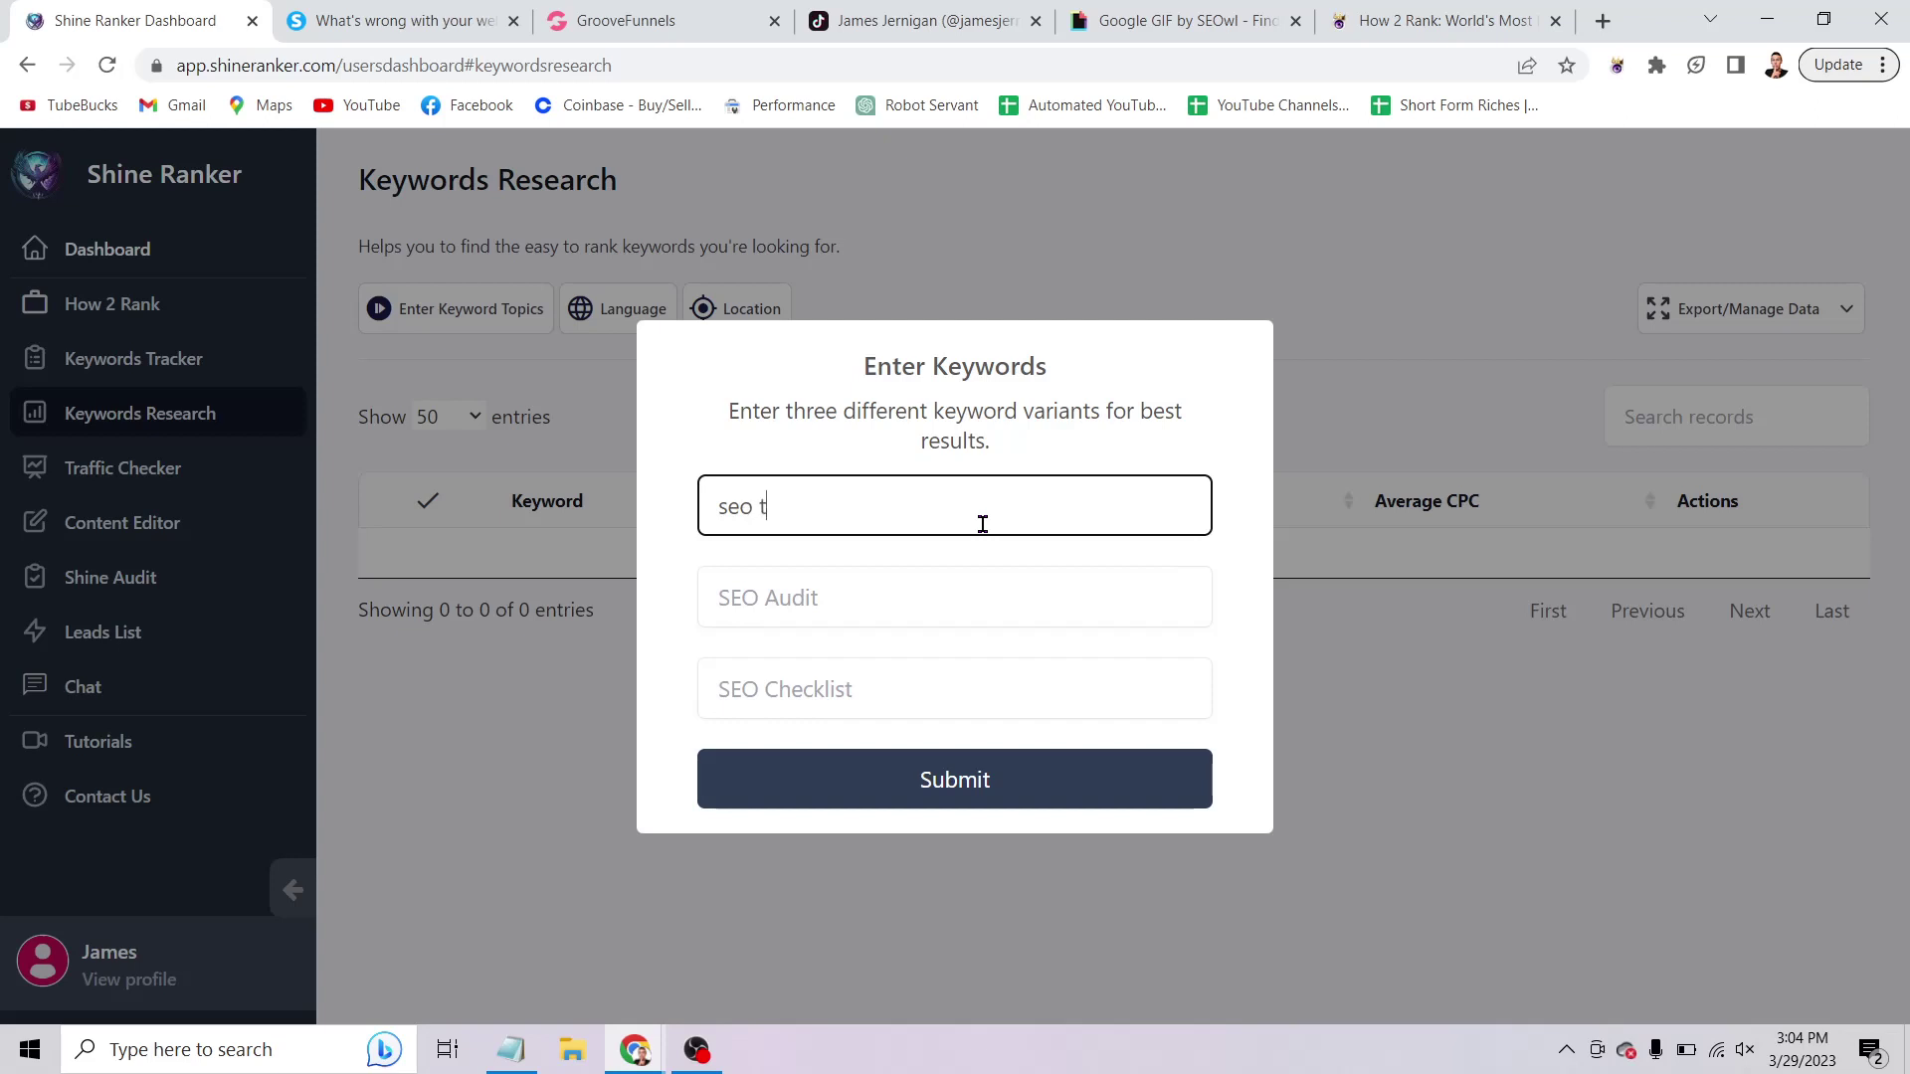
text(ool)
key(Tab)
text(seo s)
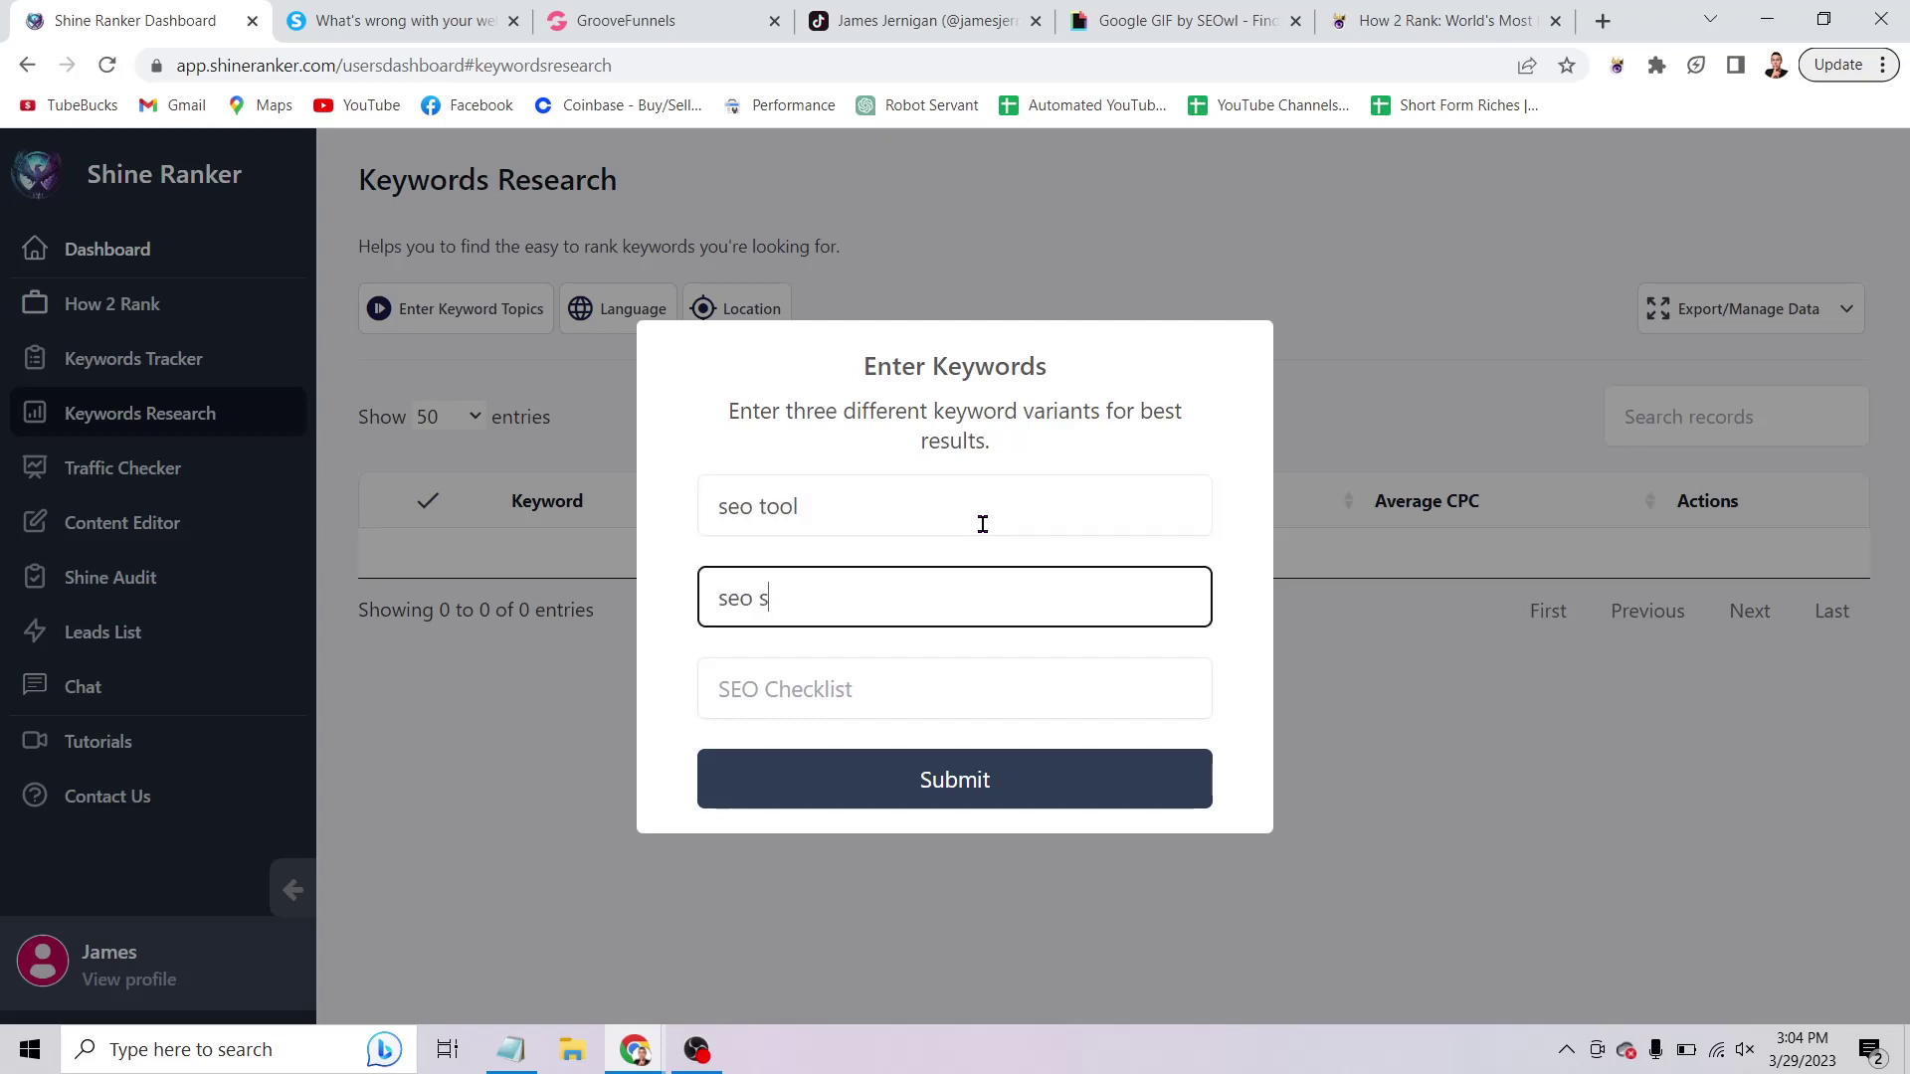
text(ervice)
key(Tab)
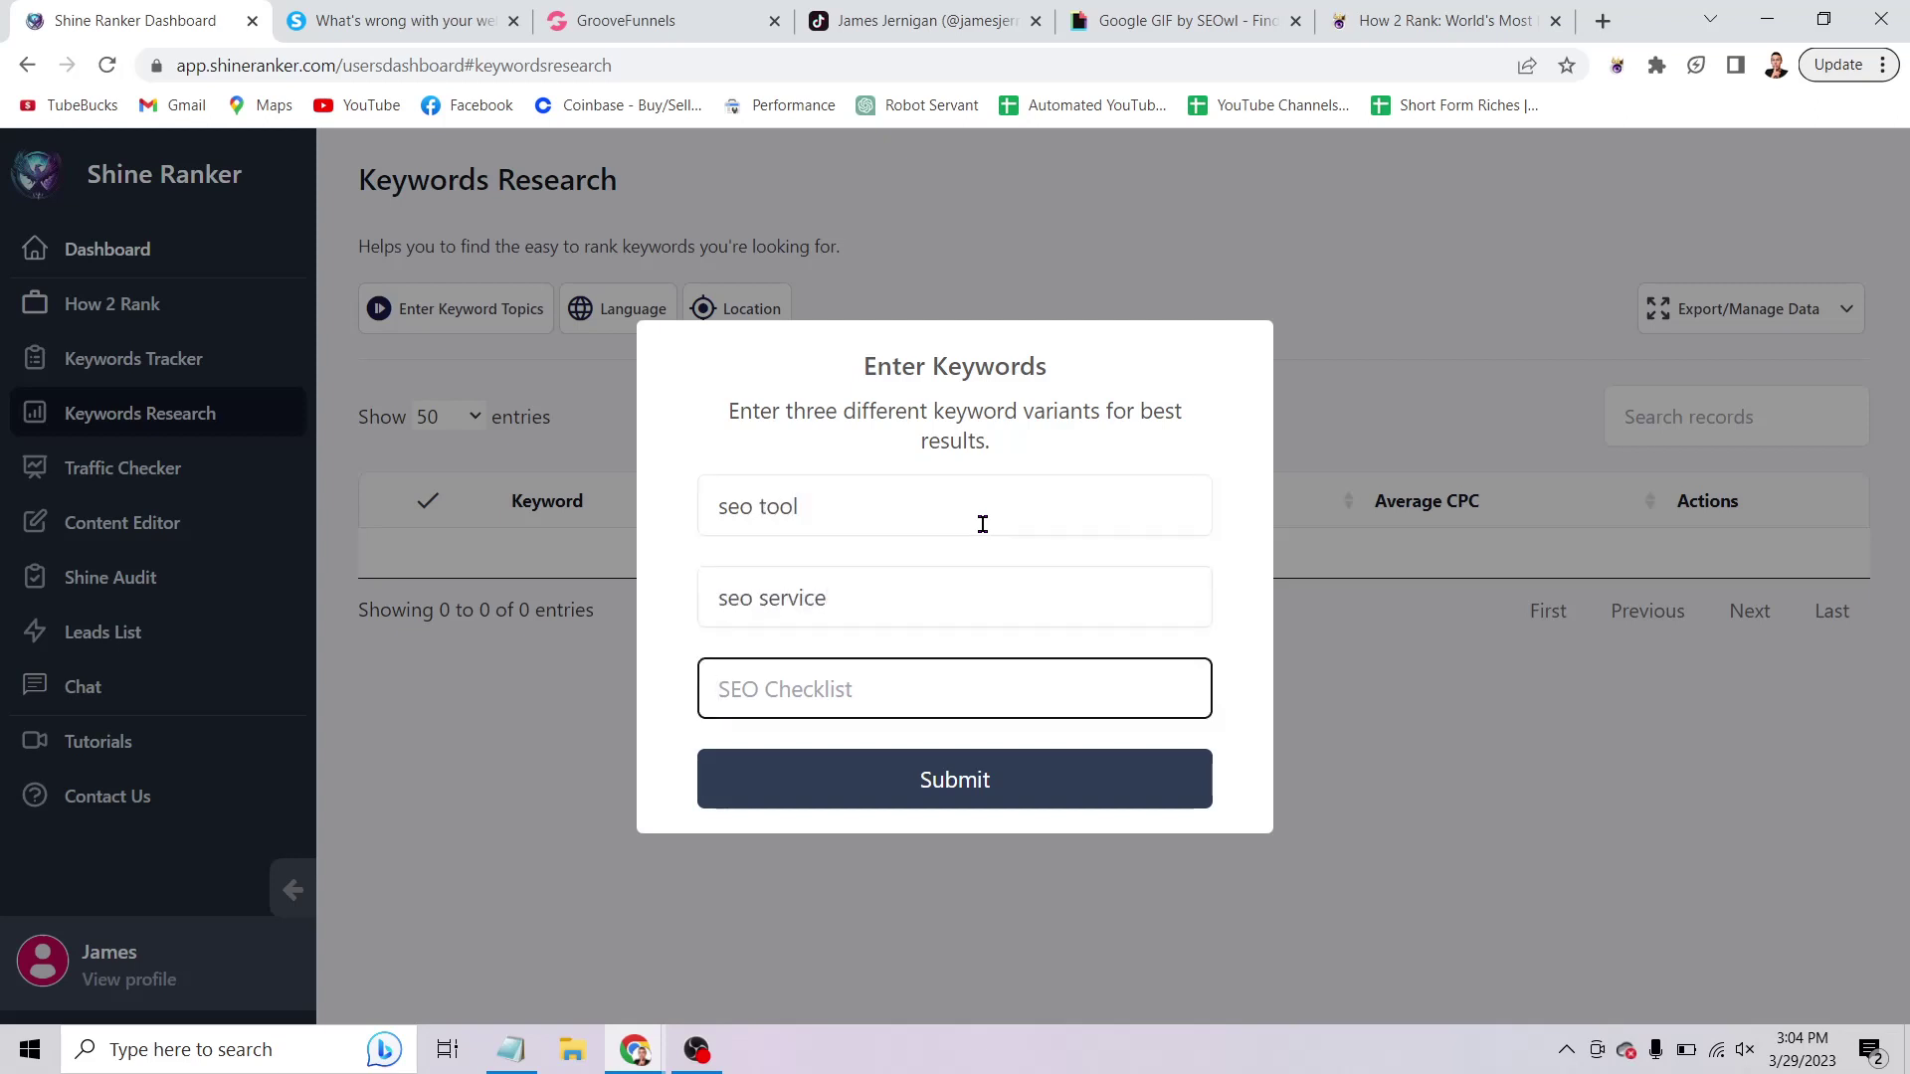
text(seo trick)
click(1124, 766)
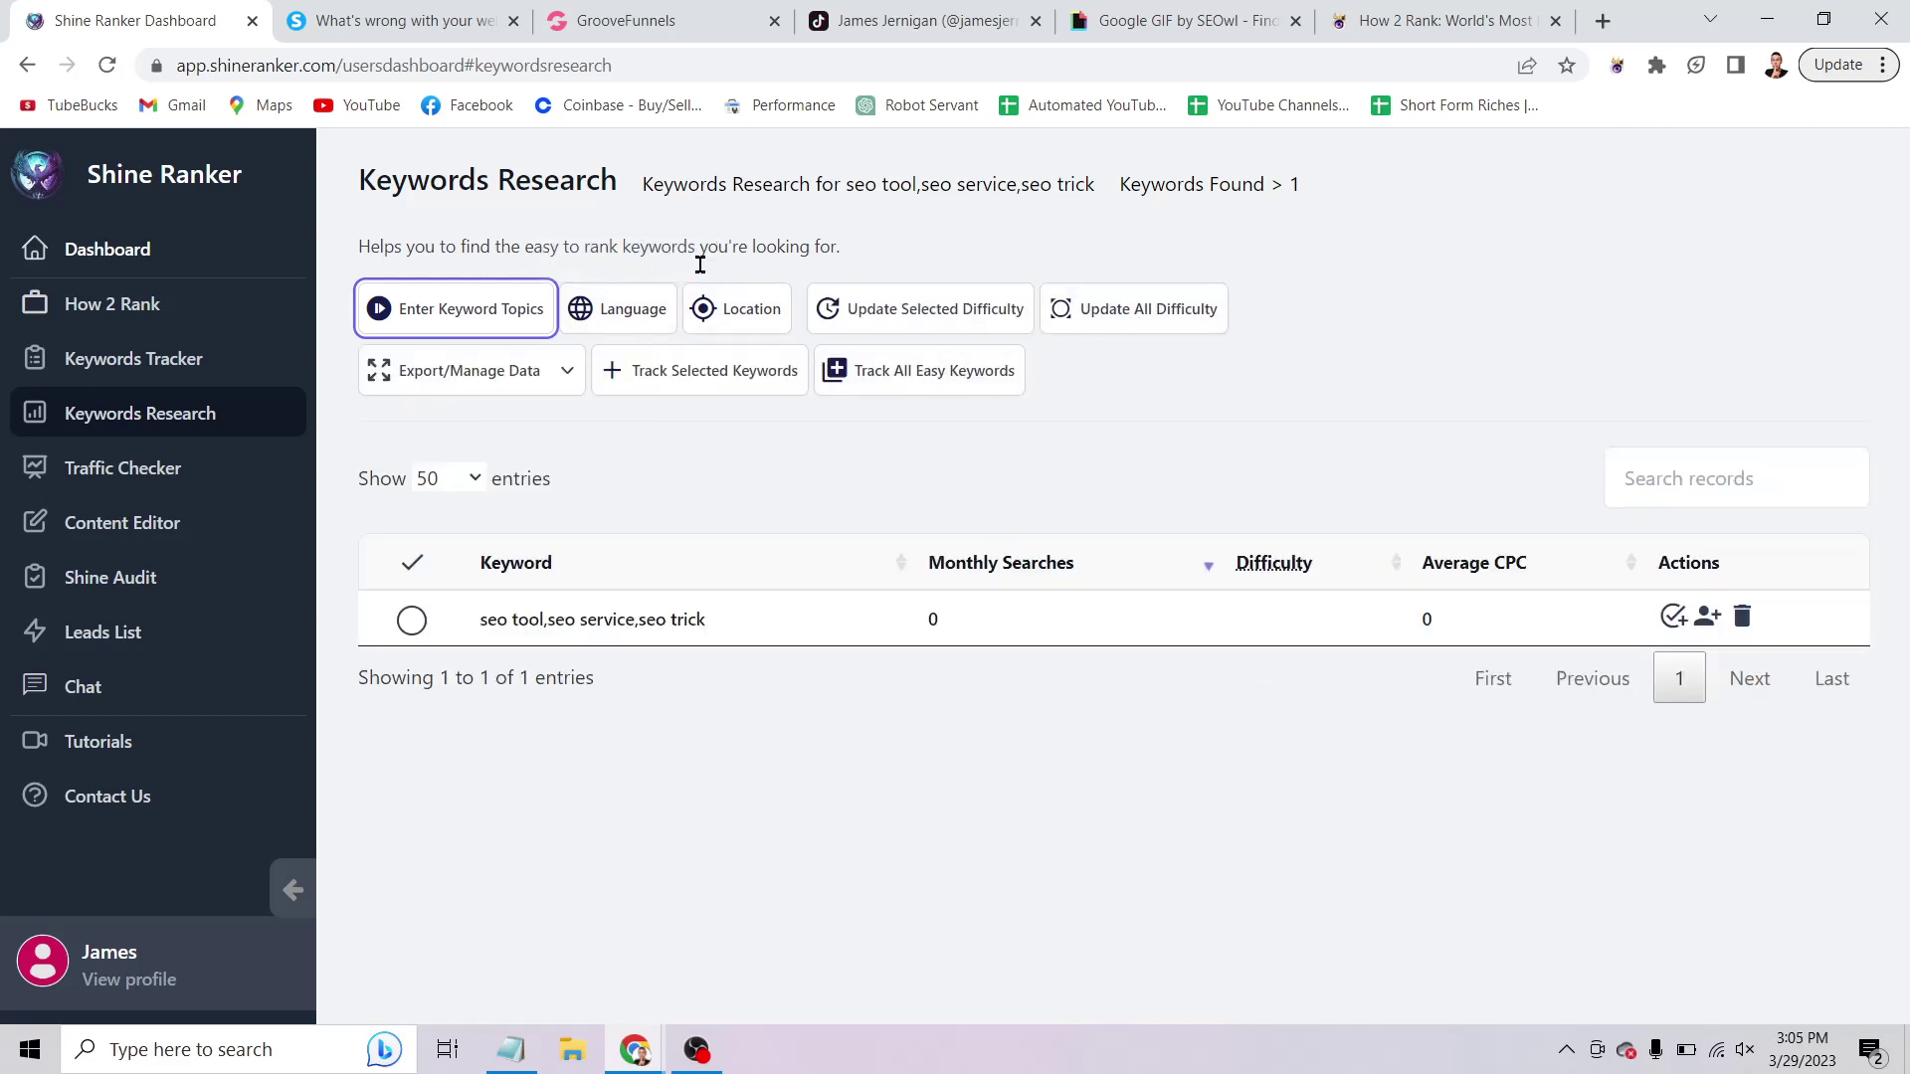
Research 'seo', 'search engine optimization' and 'organic seo', then bring back the Notepad outline.
click(442, 311)
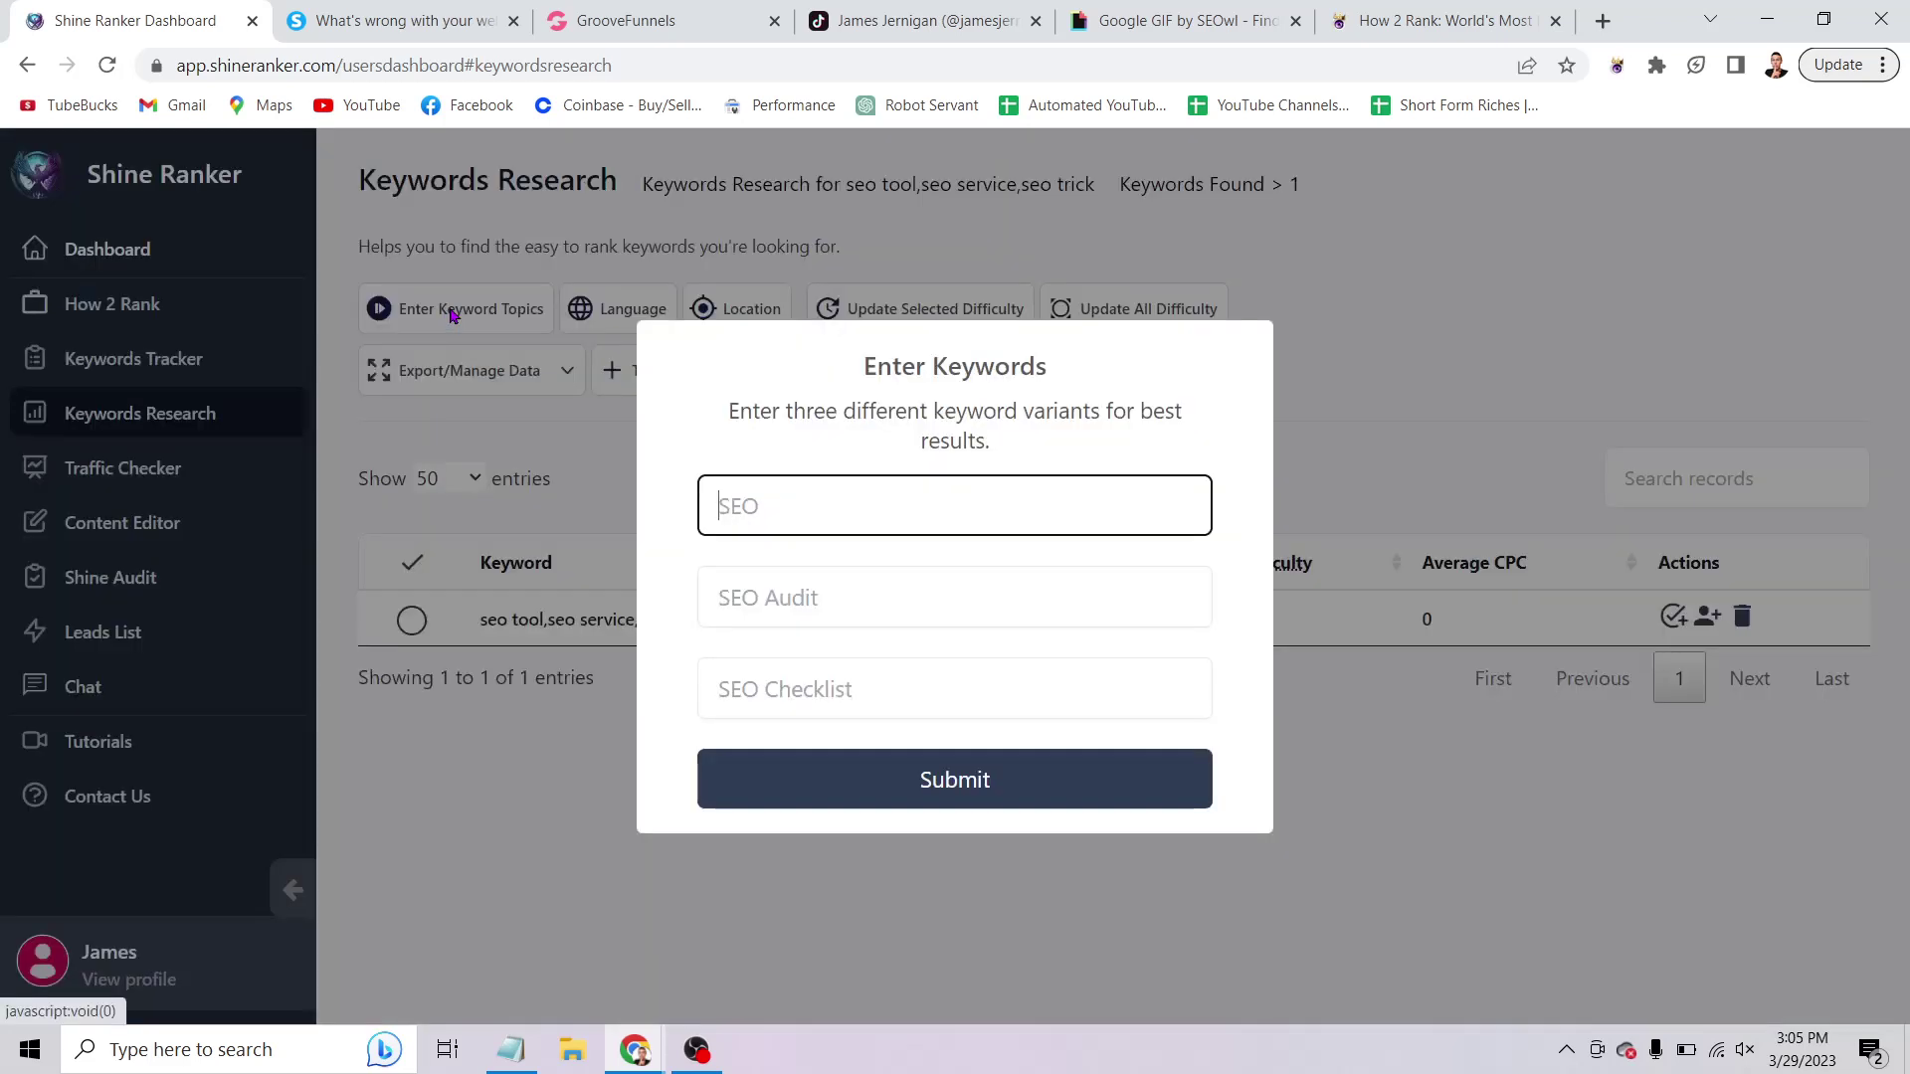
text(seo)
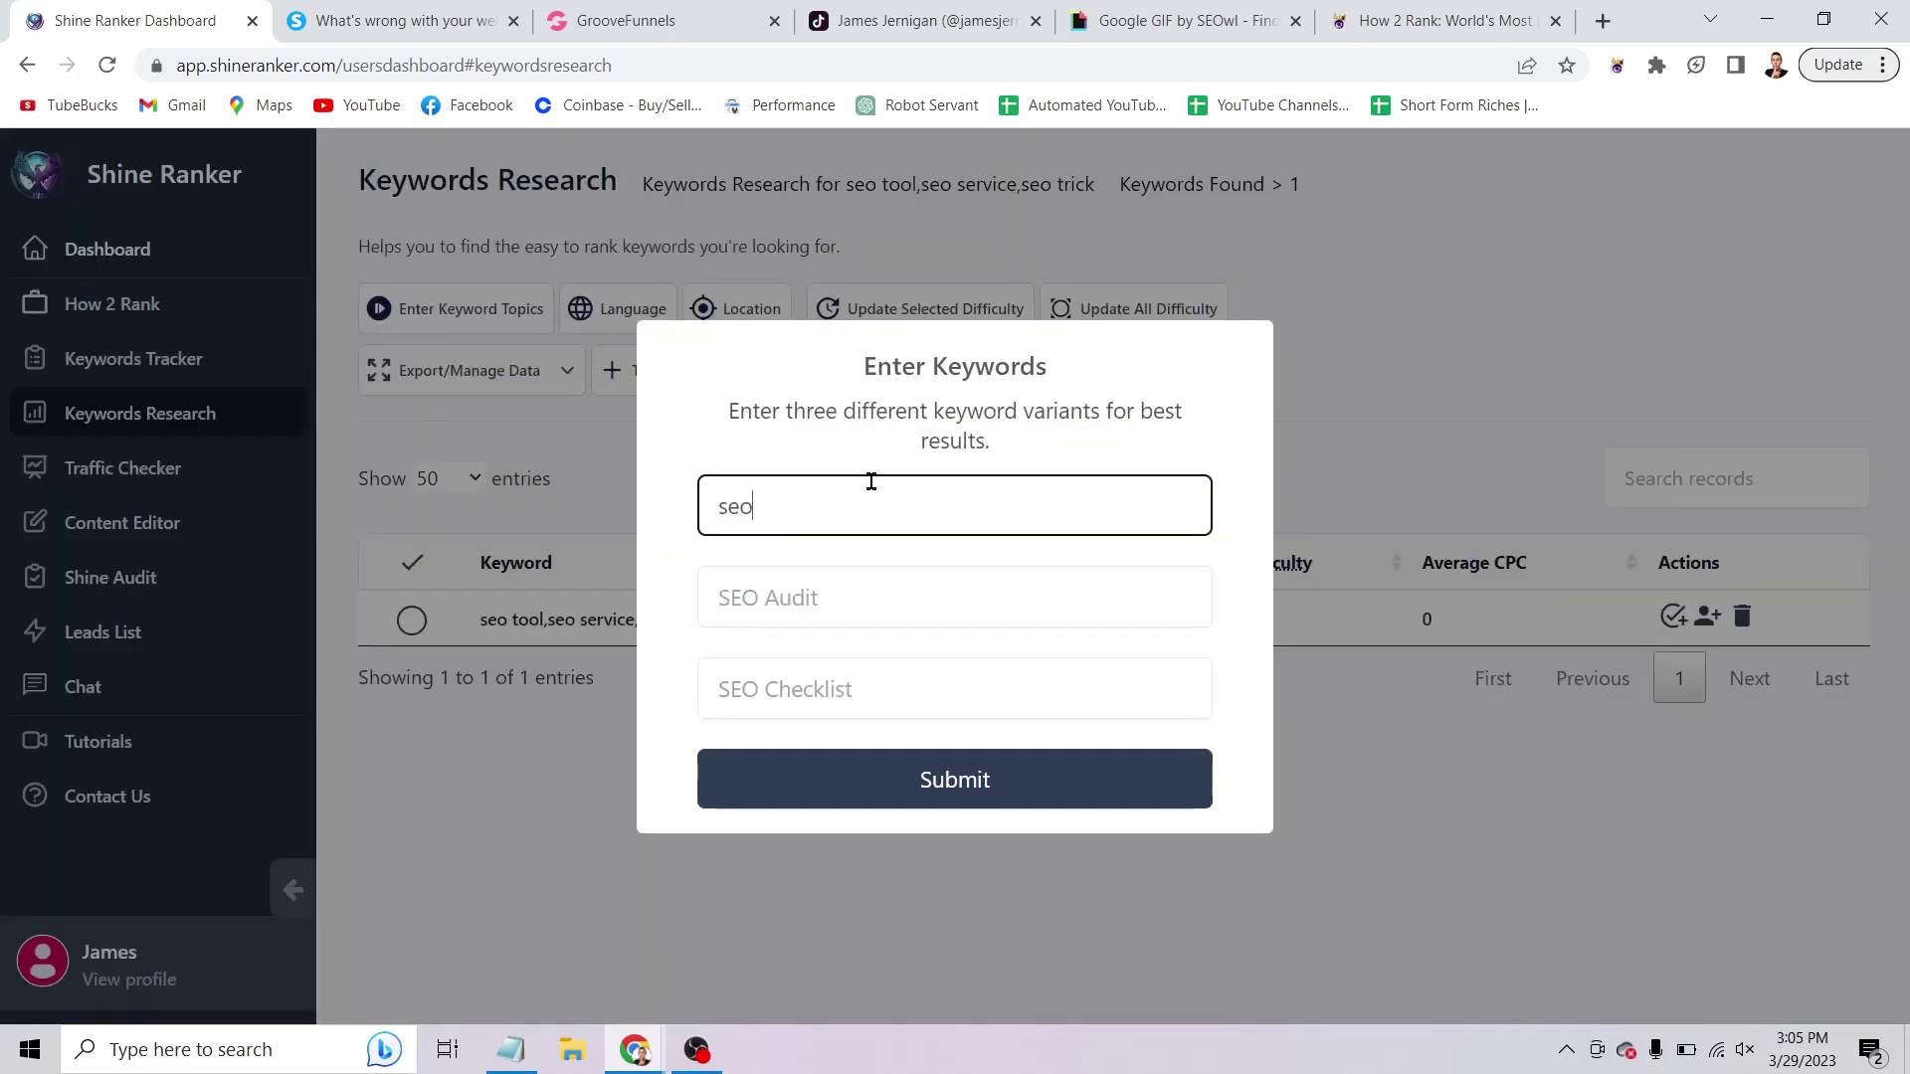
key(Tab)
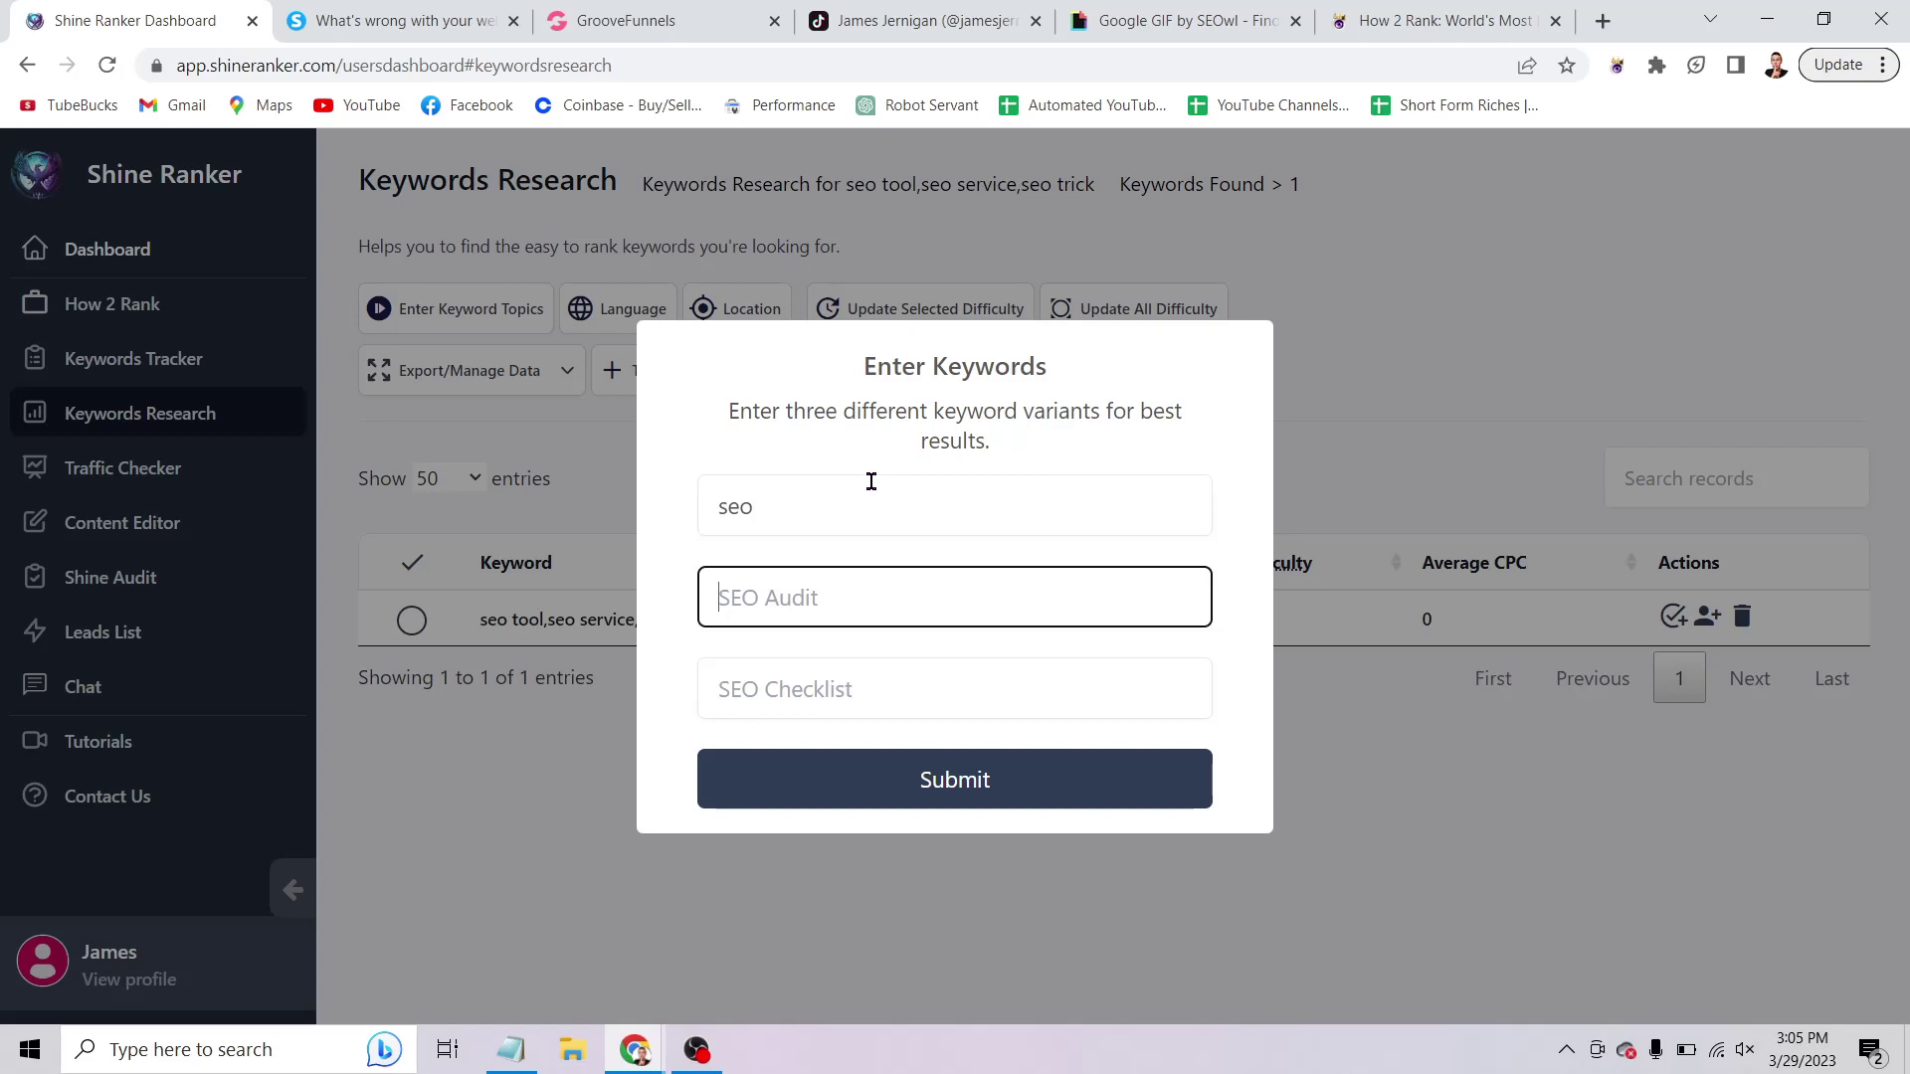
text(search engine optimization)
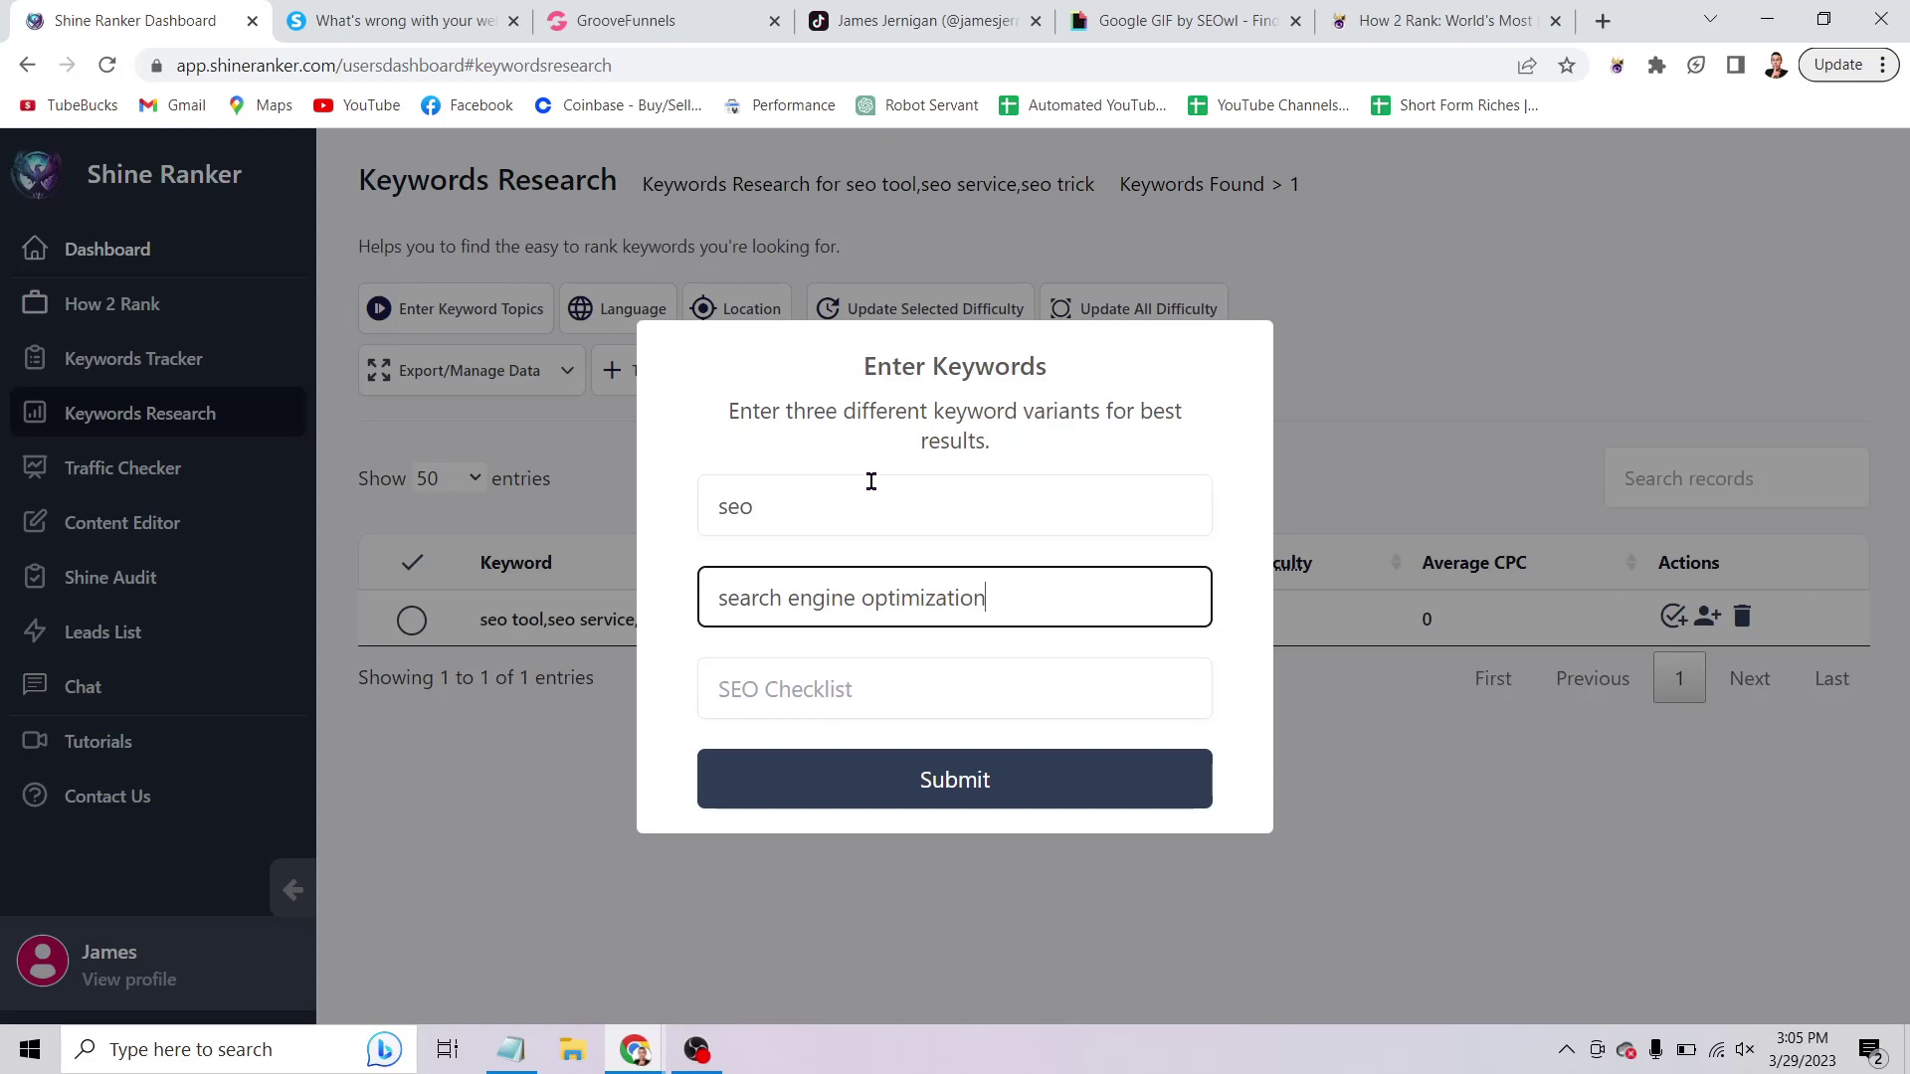
key(Tab)
text(or)
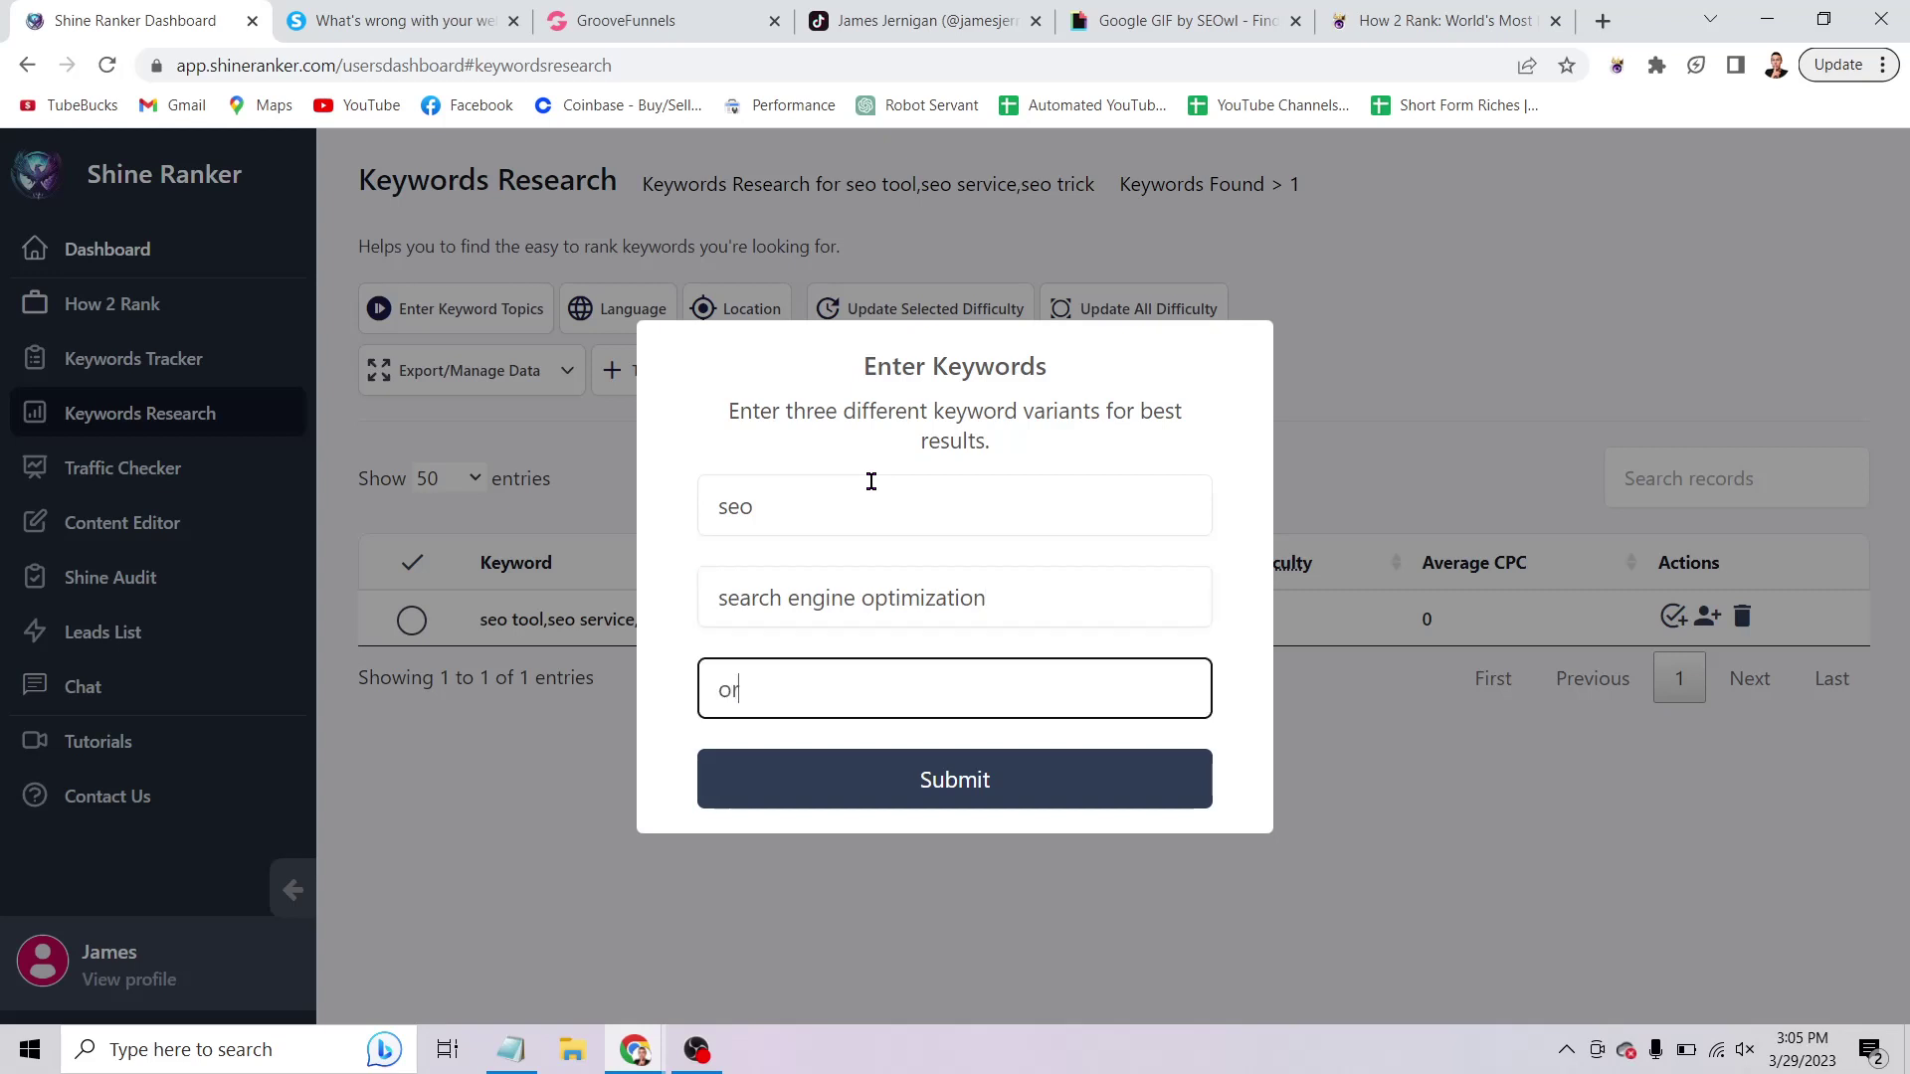
text(ganic seo)
key(Return)
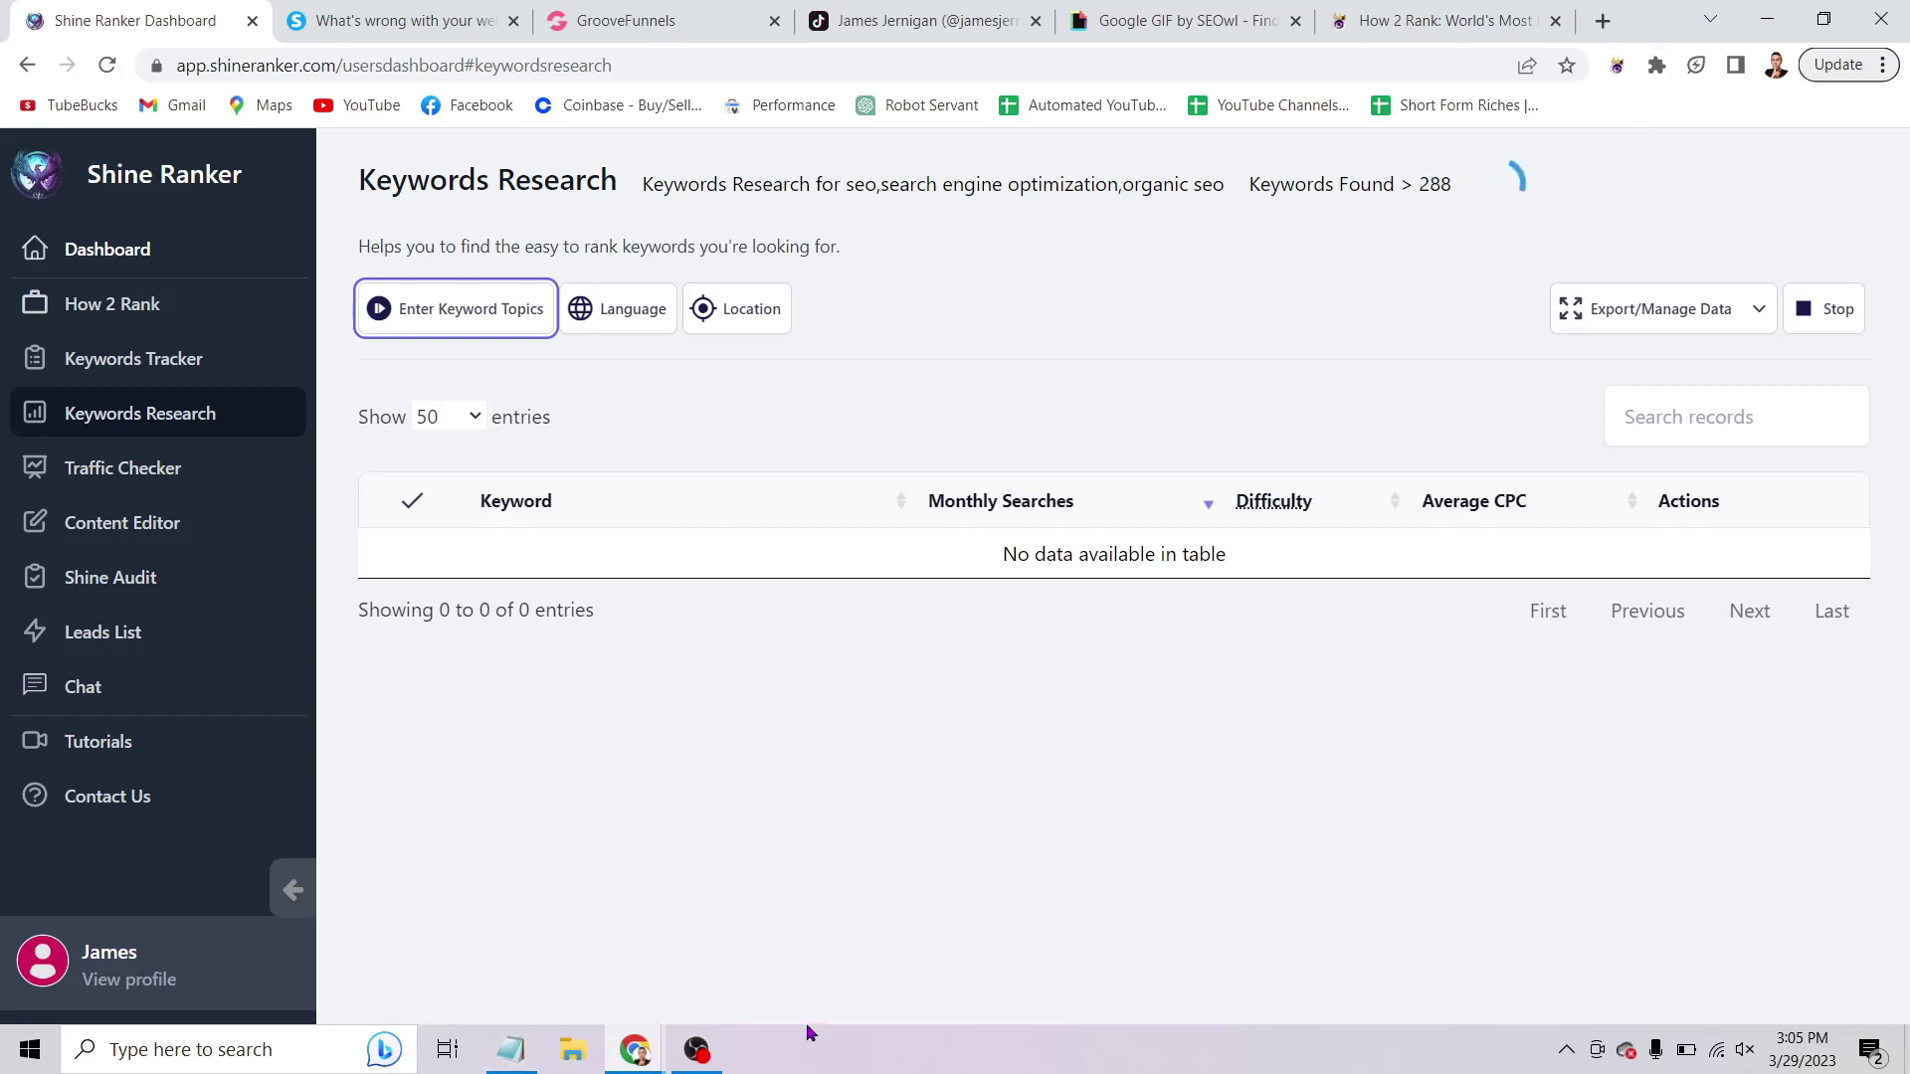
click(510, 1049)
click(687, 715)
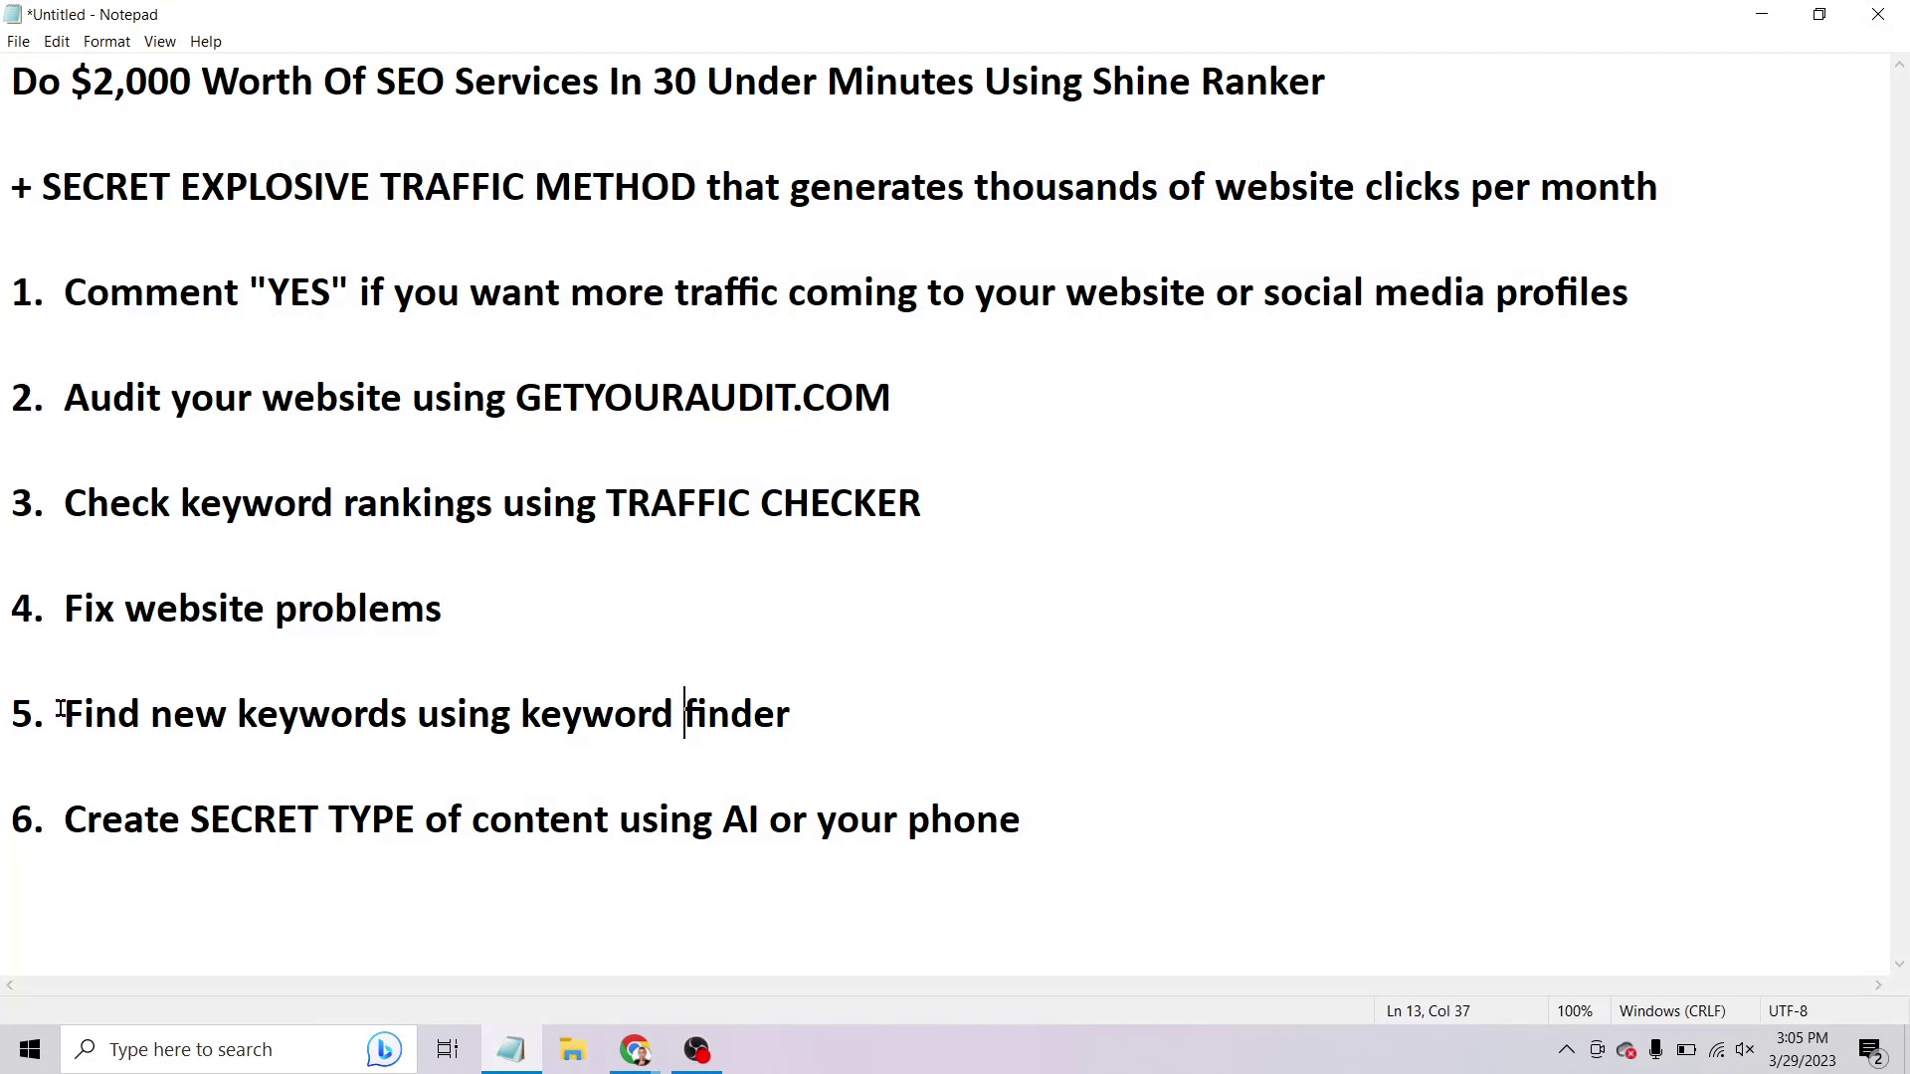
Highlight outline step 3 on keyword rankings and step 5 on new keywords, then minimize Notepad.
mouse_move(61, 508)
mouse_down()
mouse_move(935, 524)
mouse_move(301, 485)
mouse_move(61, 506)
mouse_up()
click(934, 508)
mouse_move(63, 715)
mouse_down()
mouse_move(790, 715)
mouse_move(66, 712)
mouse_up()
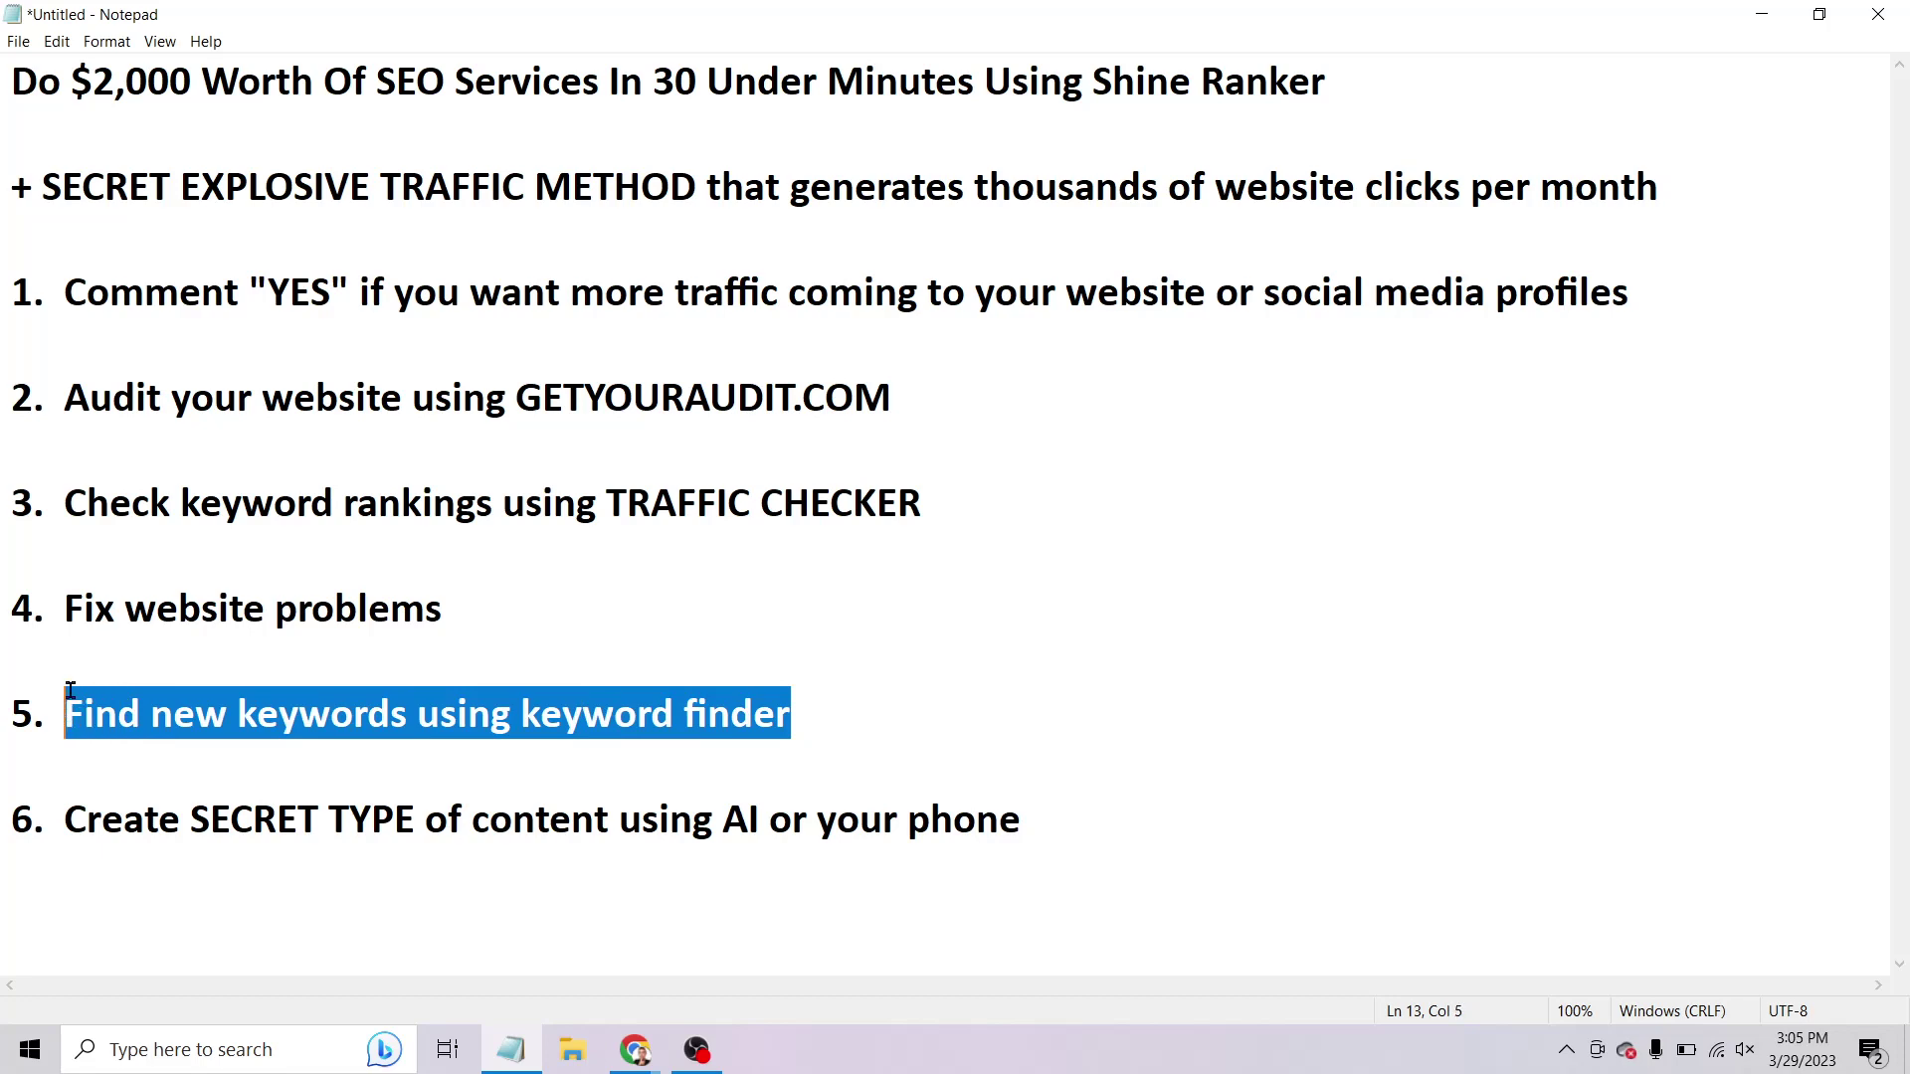
click(70, 502)
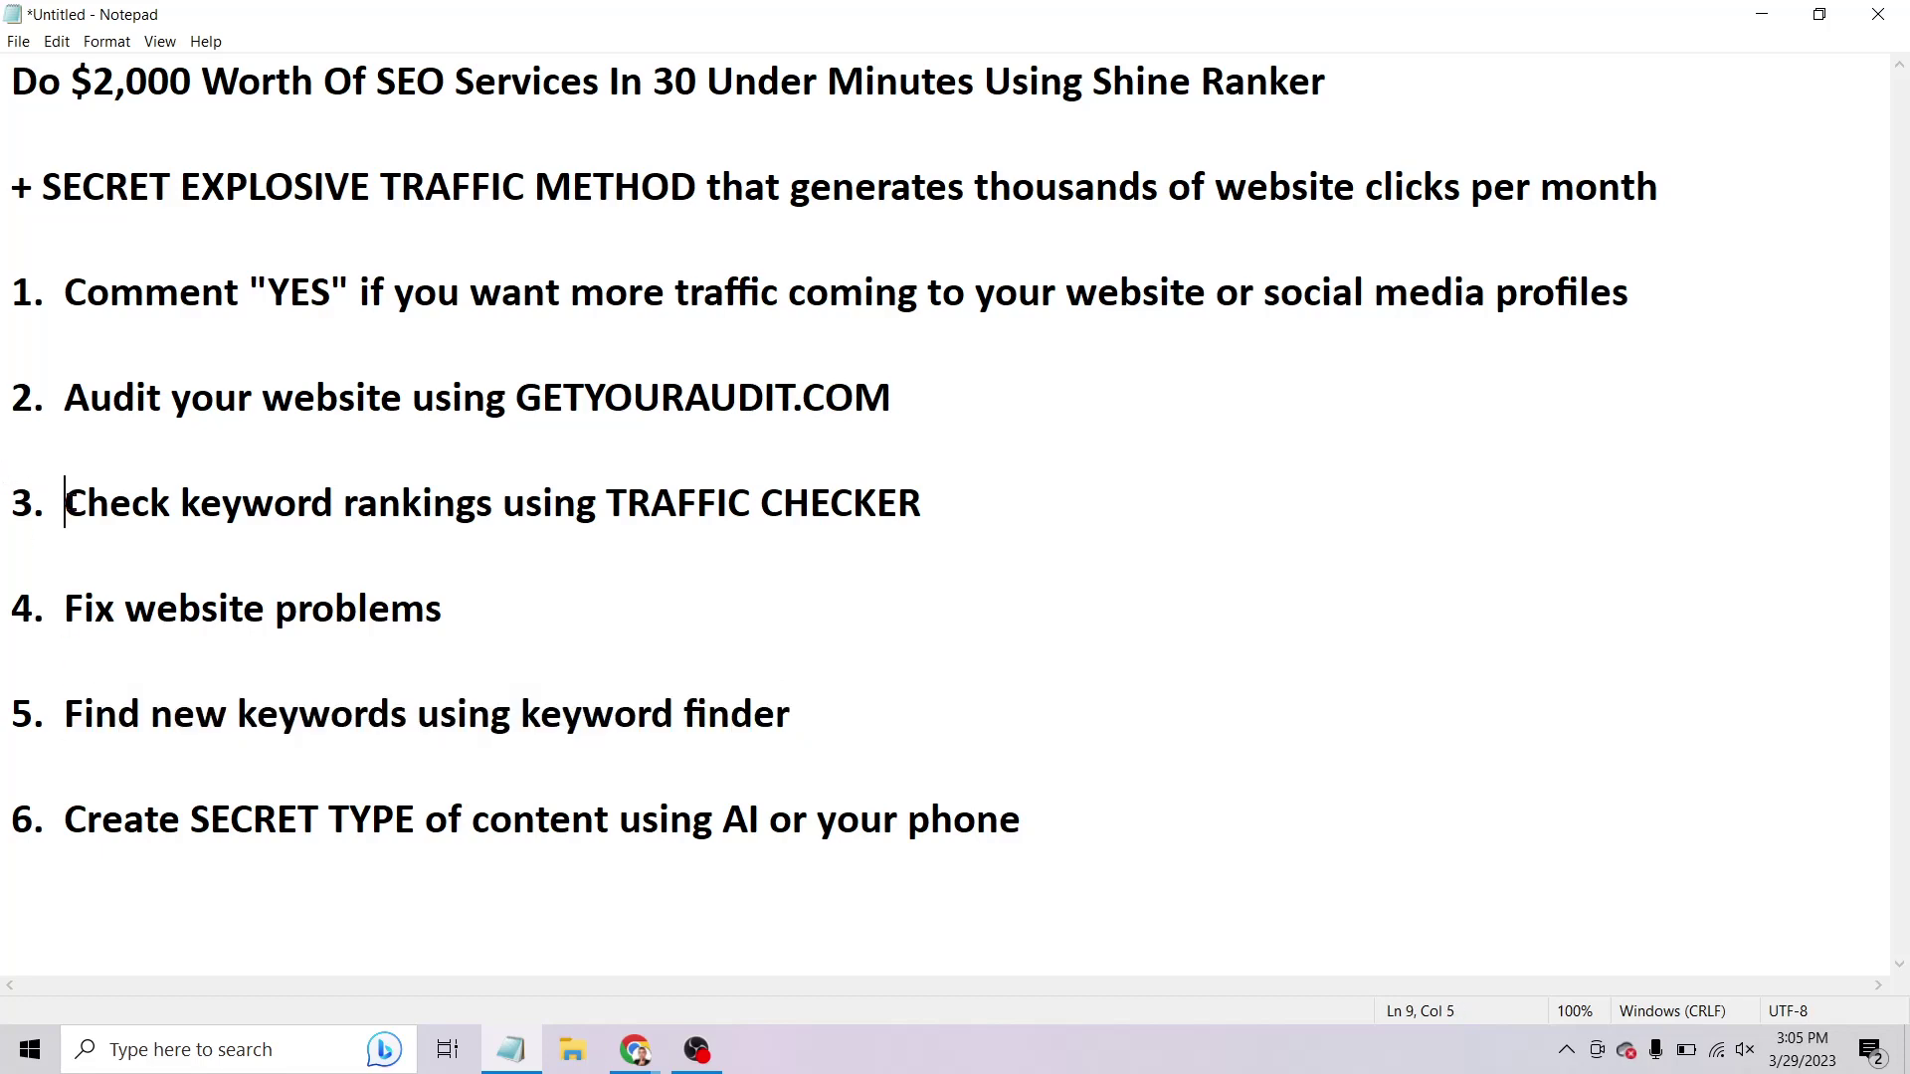
drag(66, 502, 936, 547)
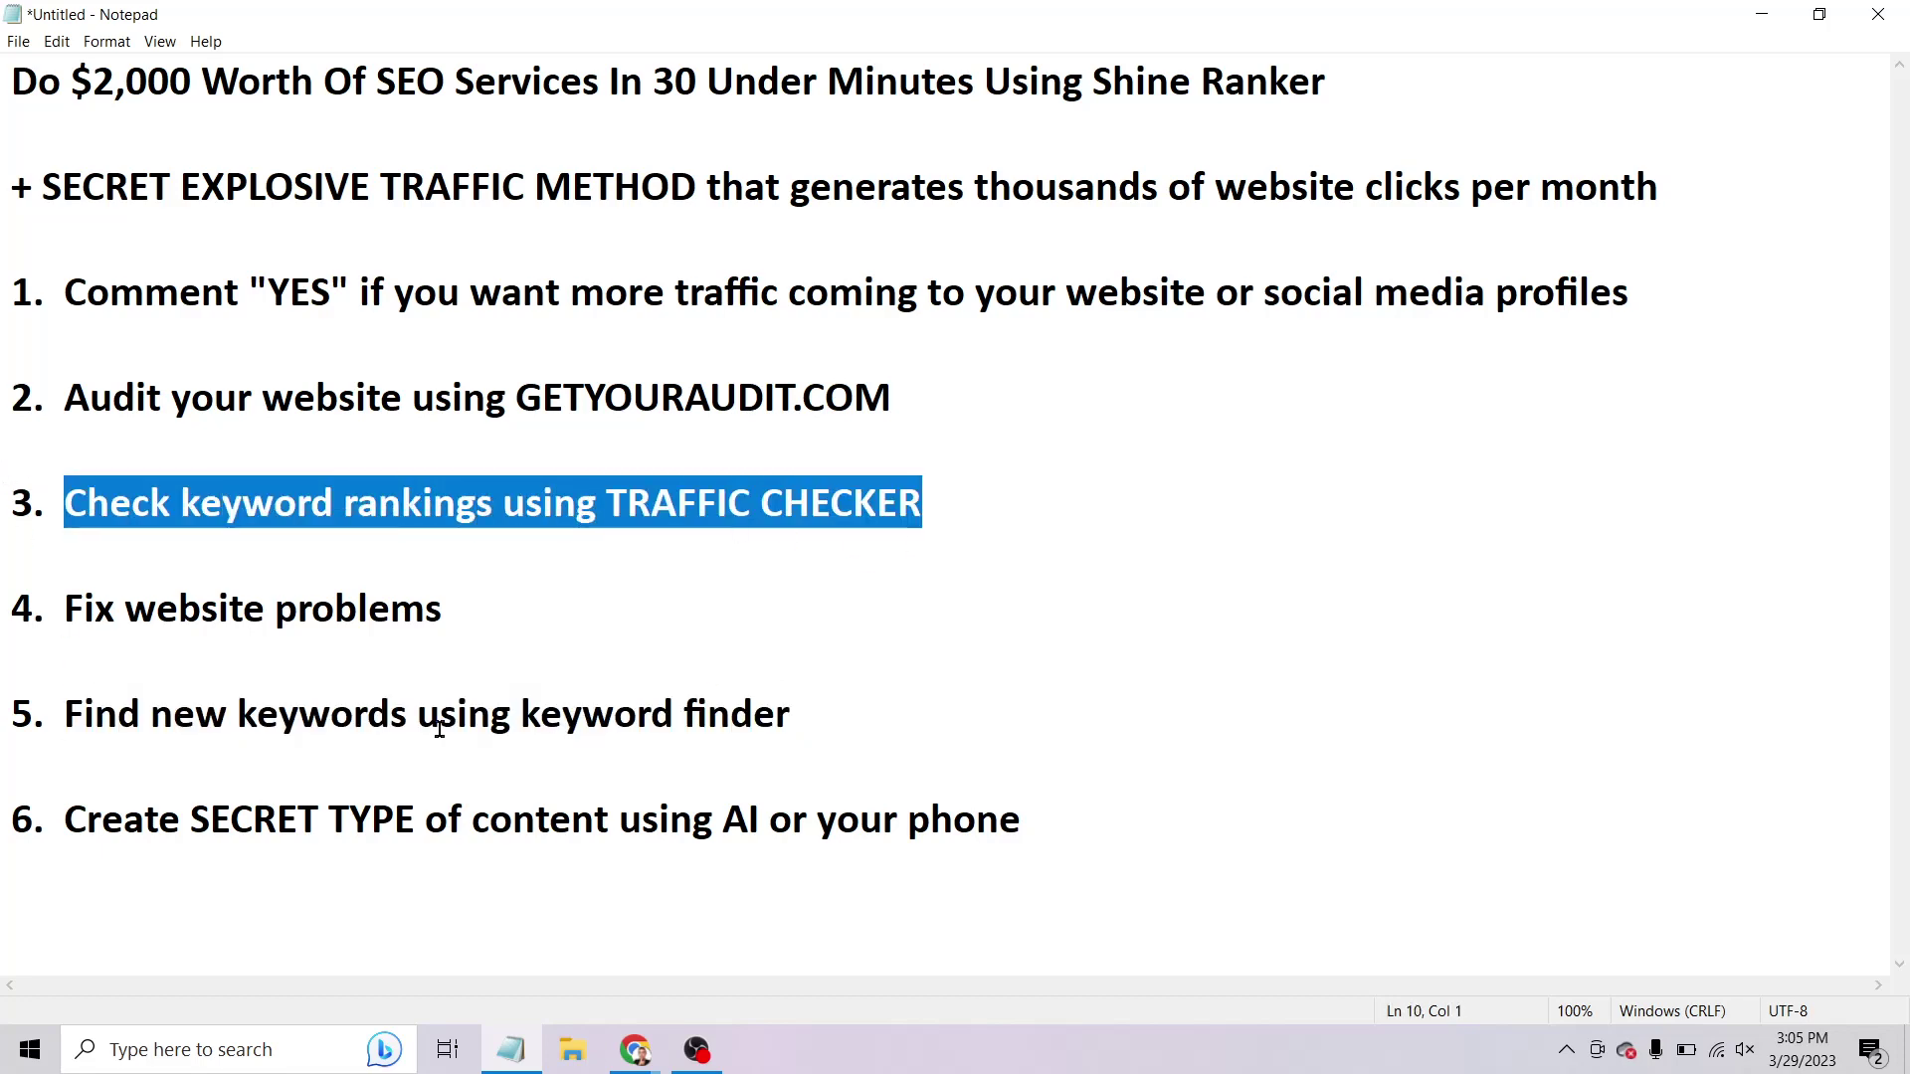
drag(66, 714, 823, 716)
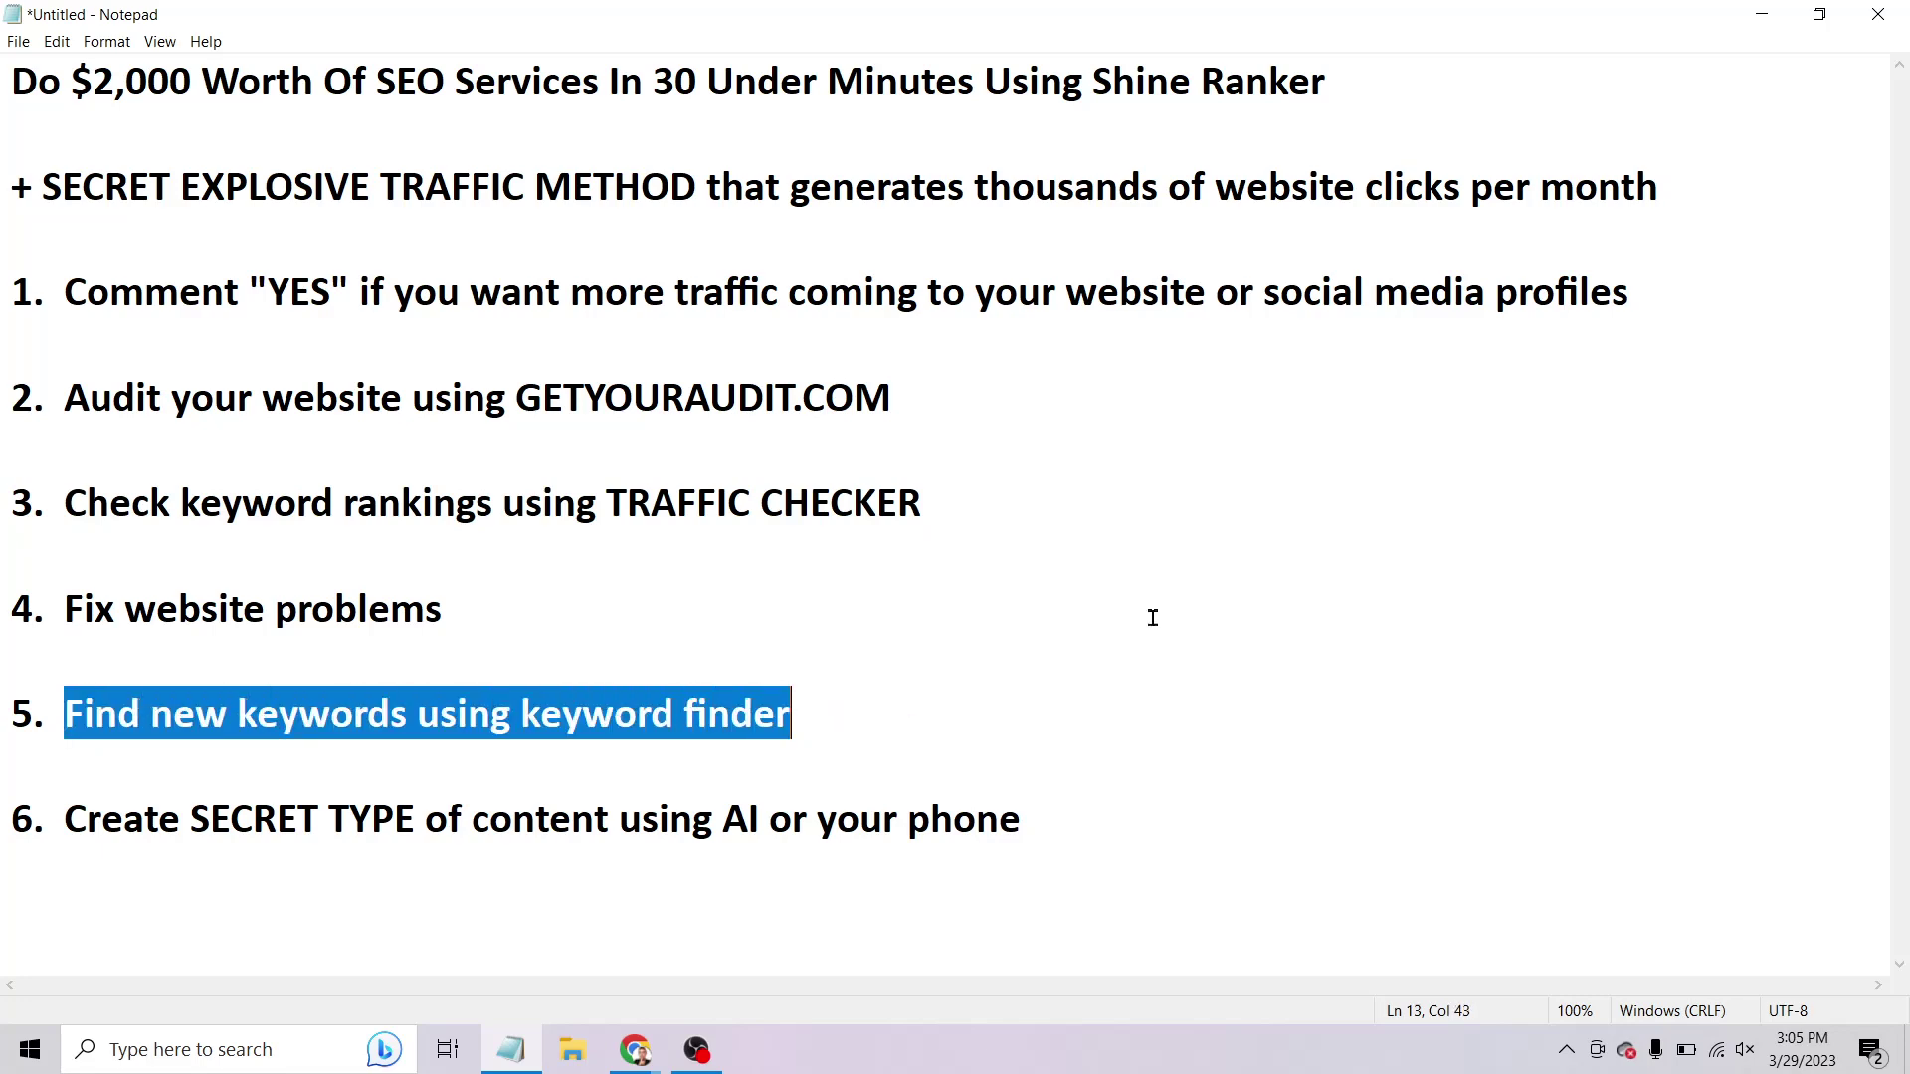
click(1762, 14)
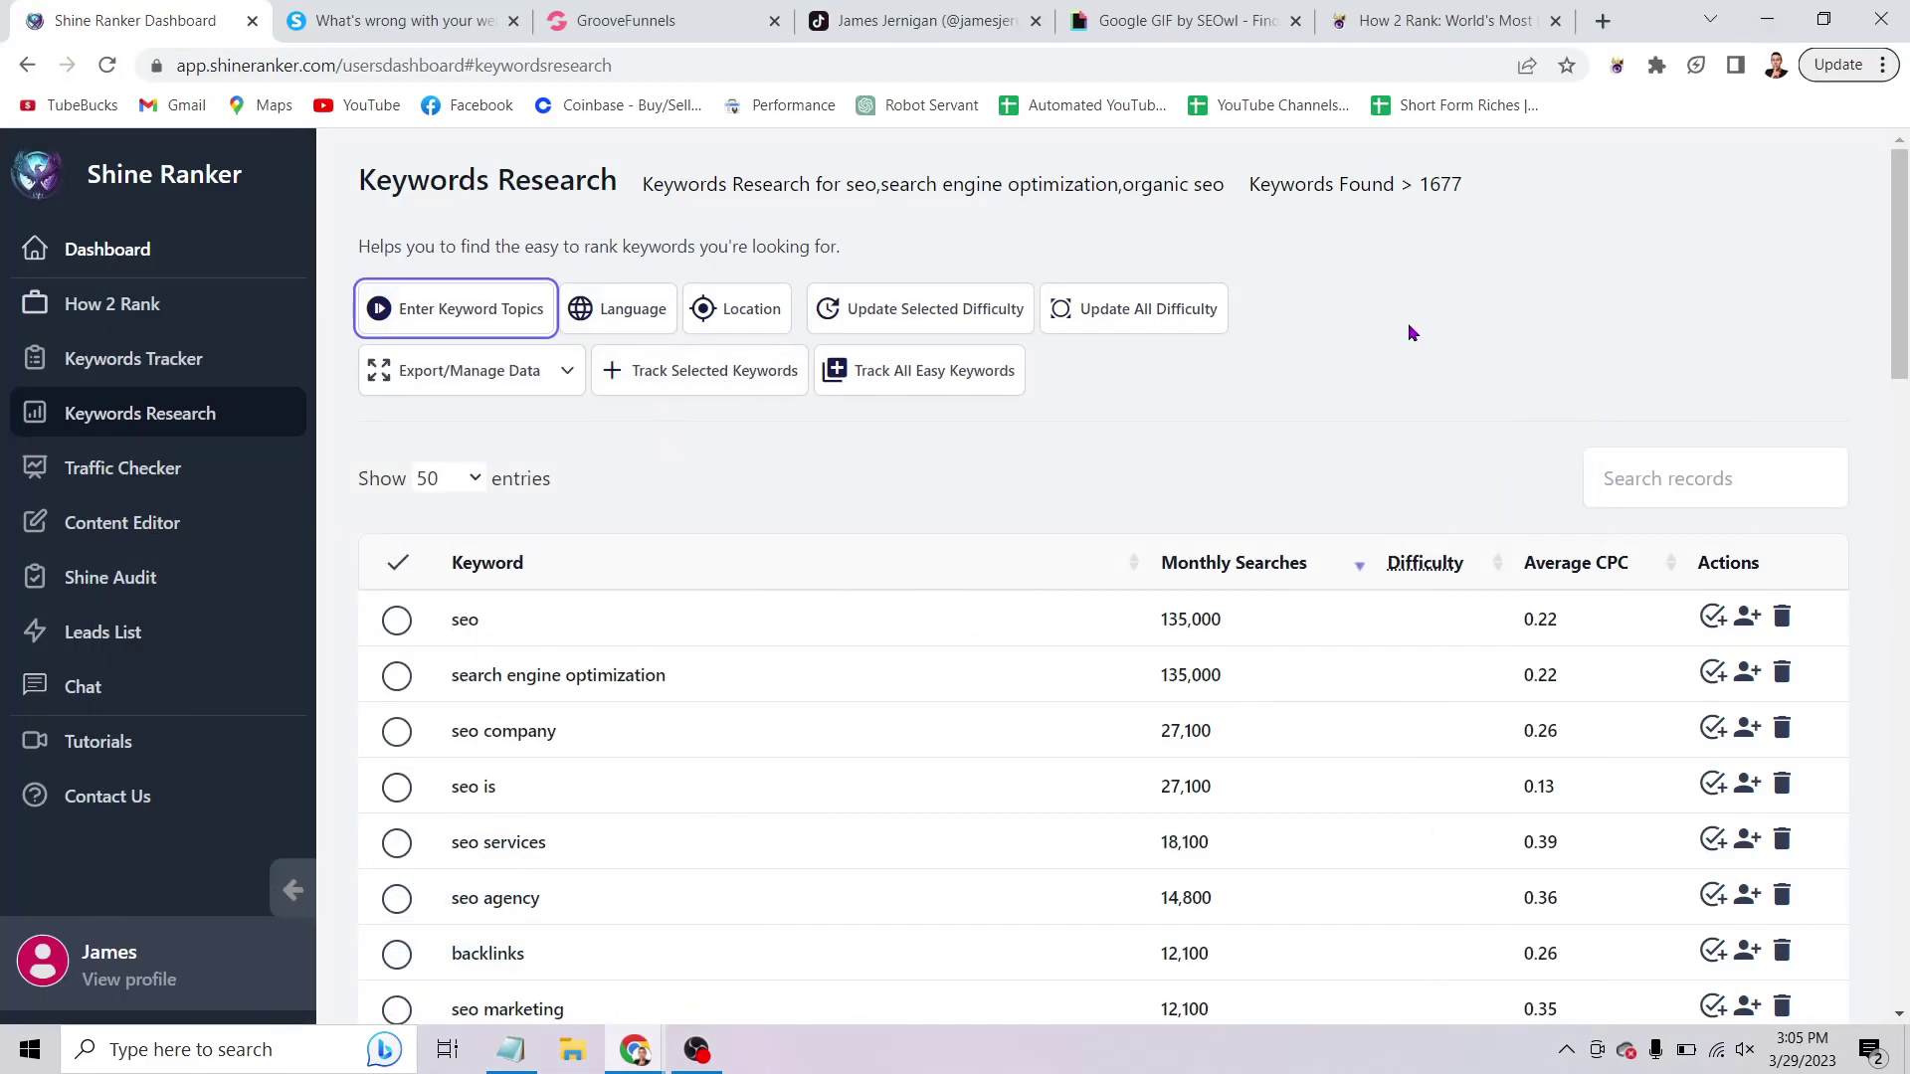
scroll(1008, 516, down, 1)
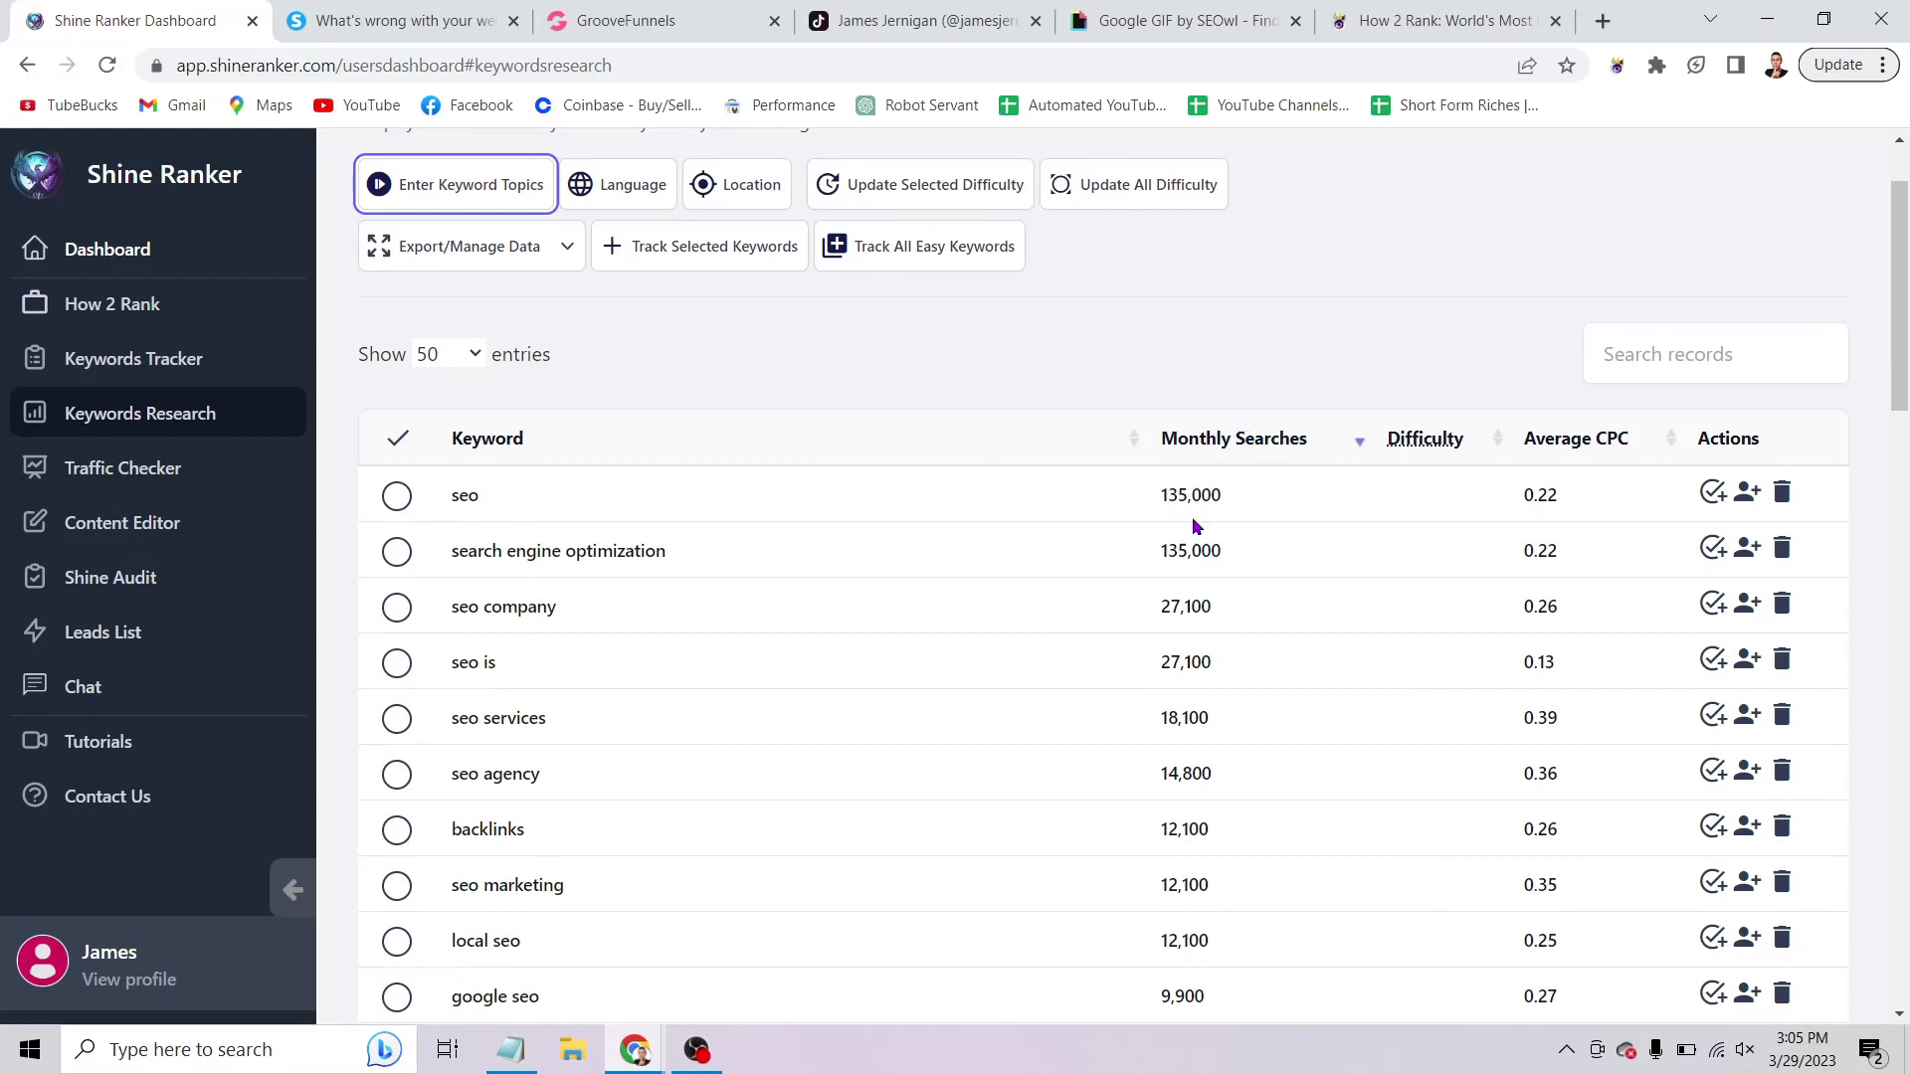
click(399, 449)
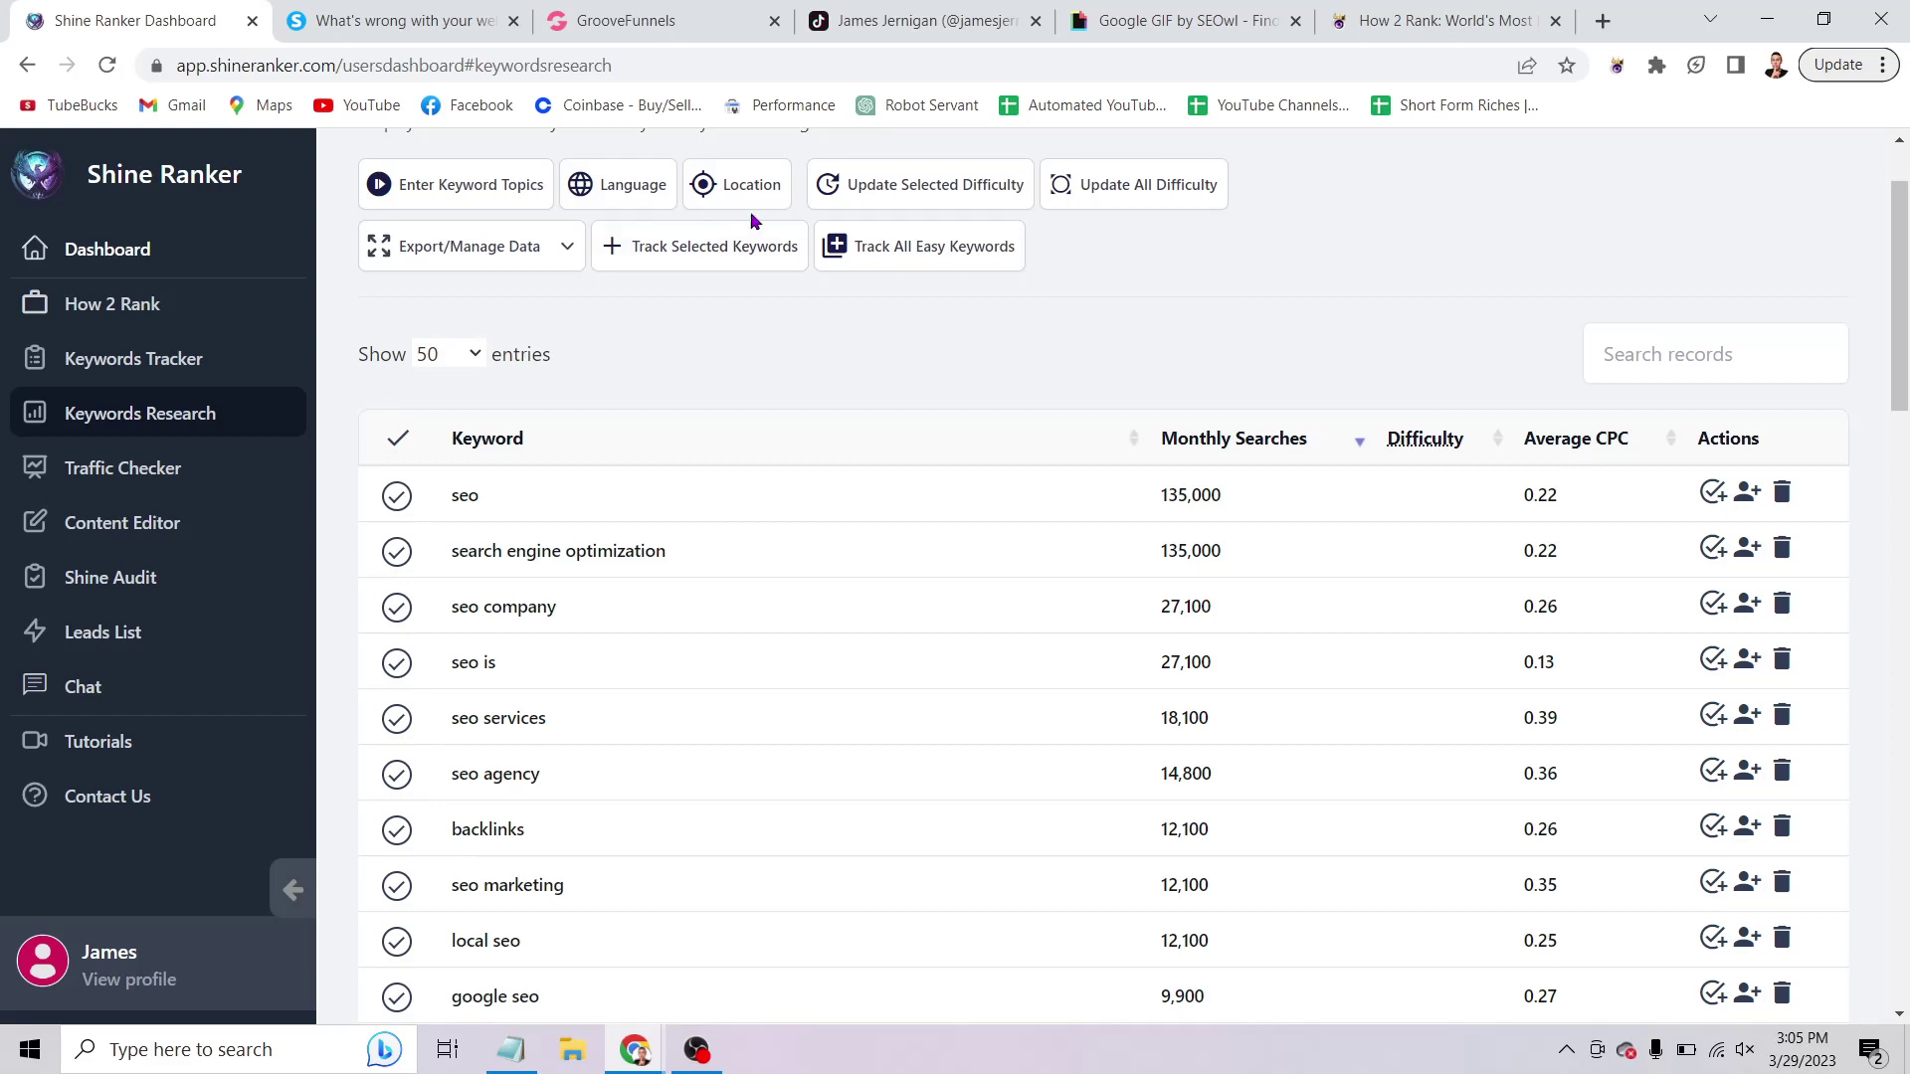
click(889, 199)
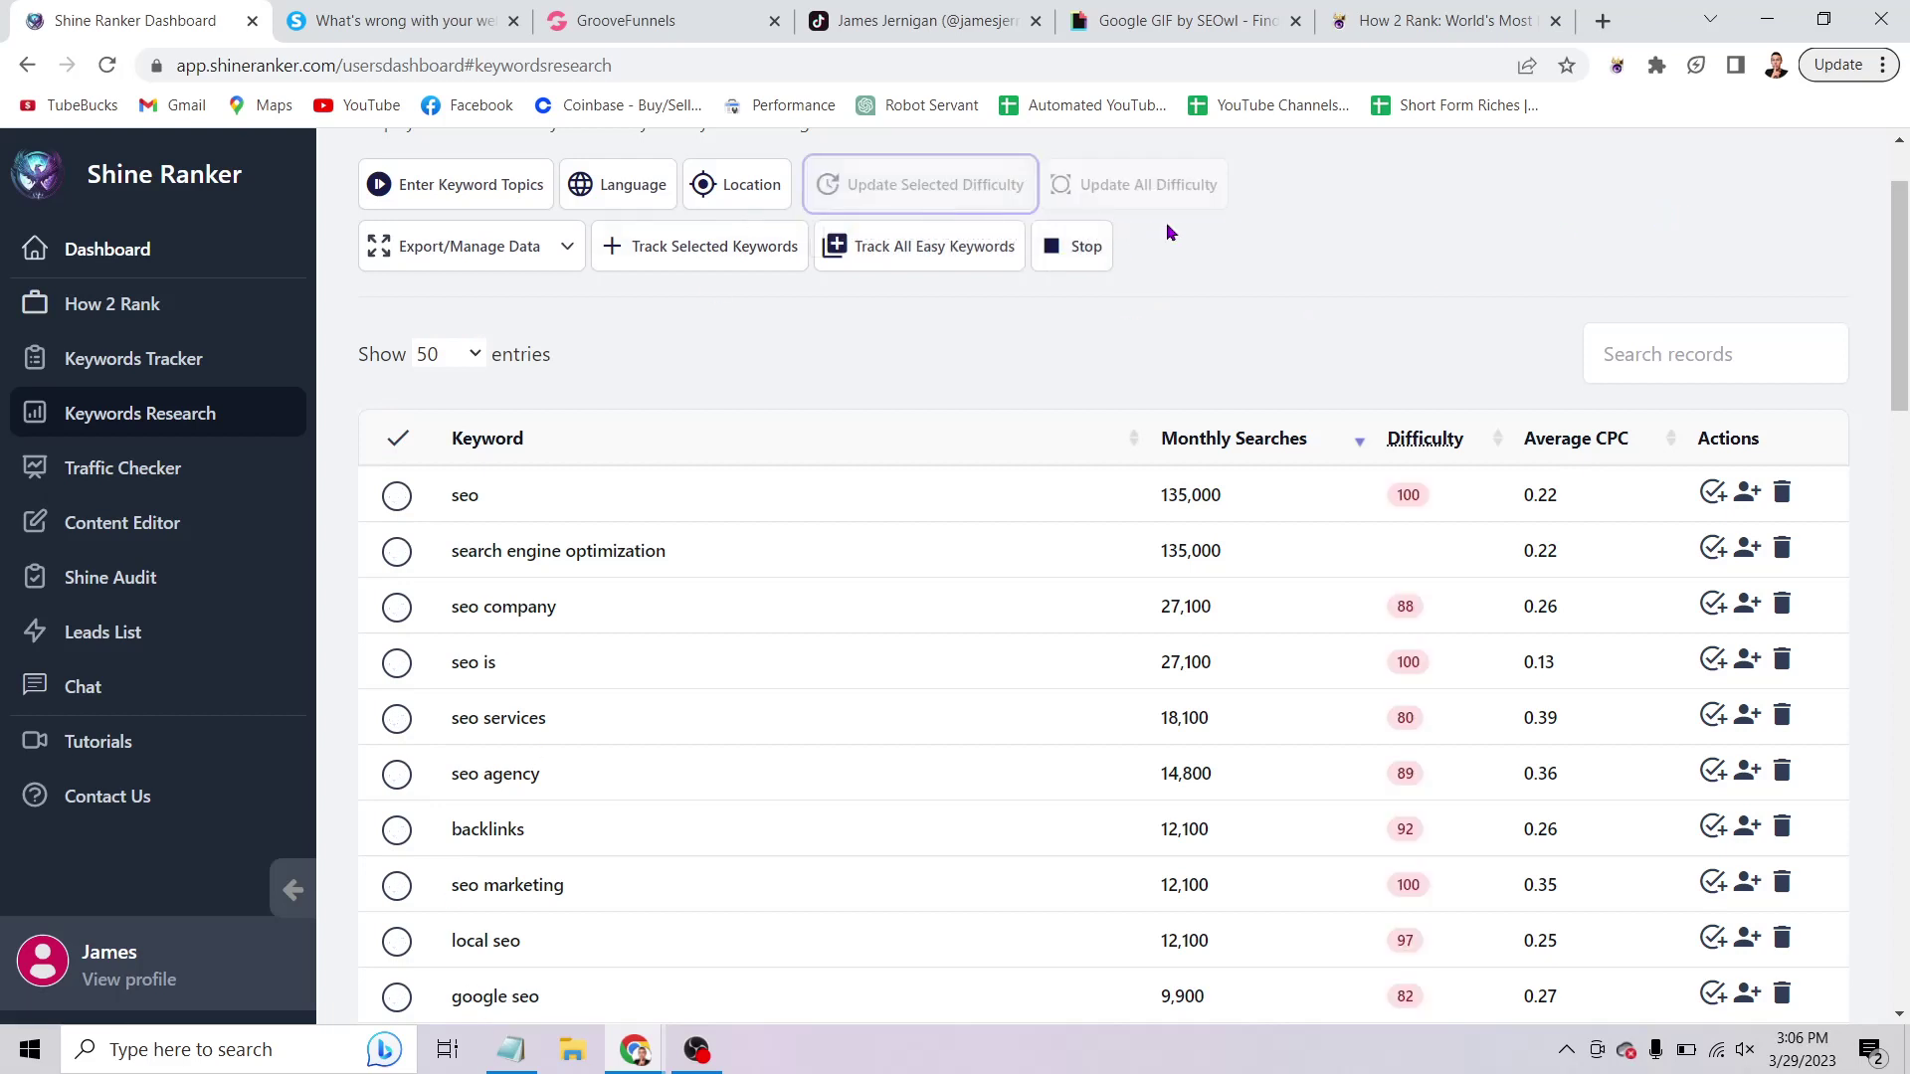
scroll(1462, 353, up, 2)
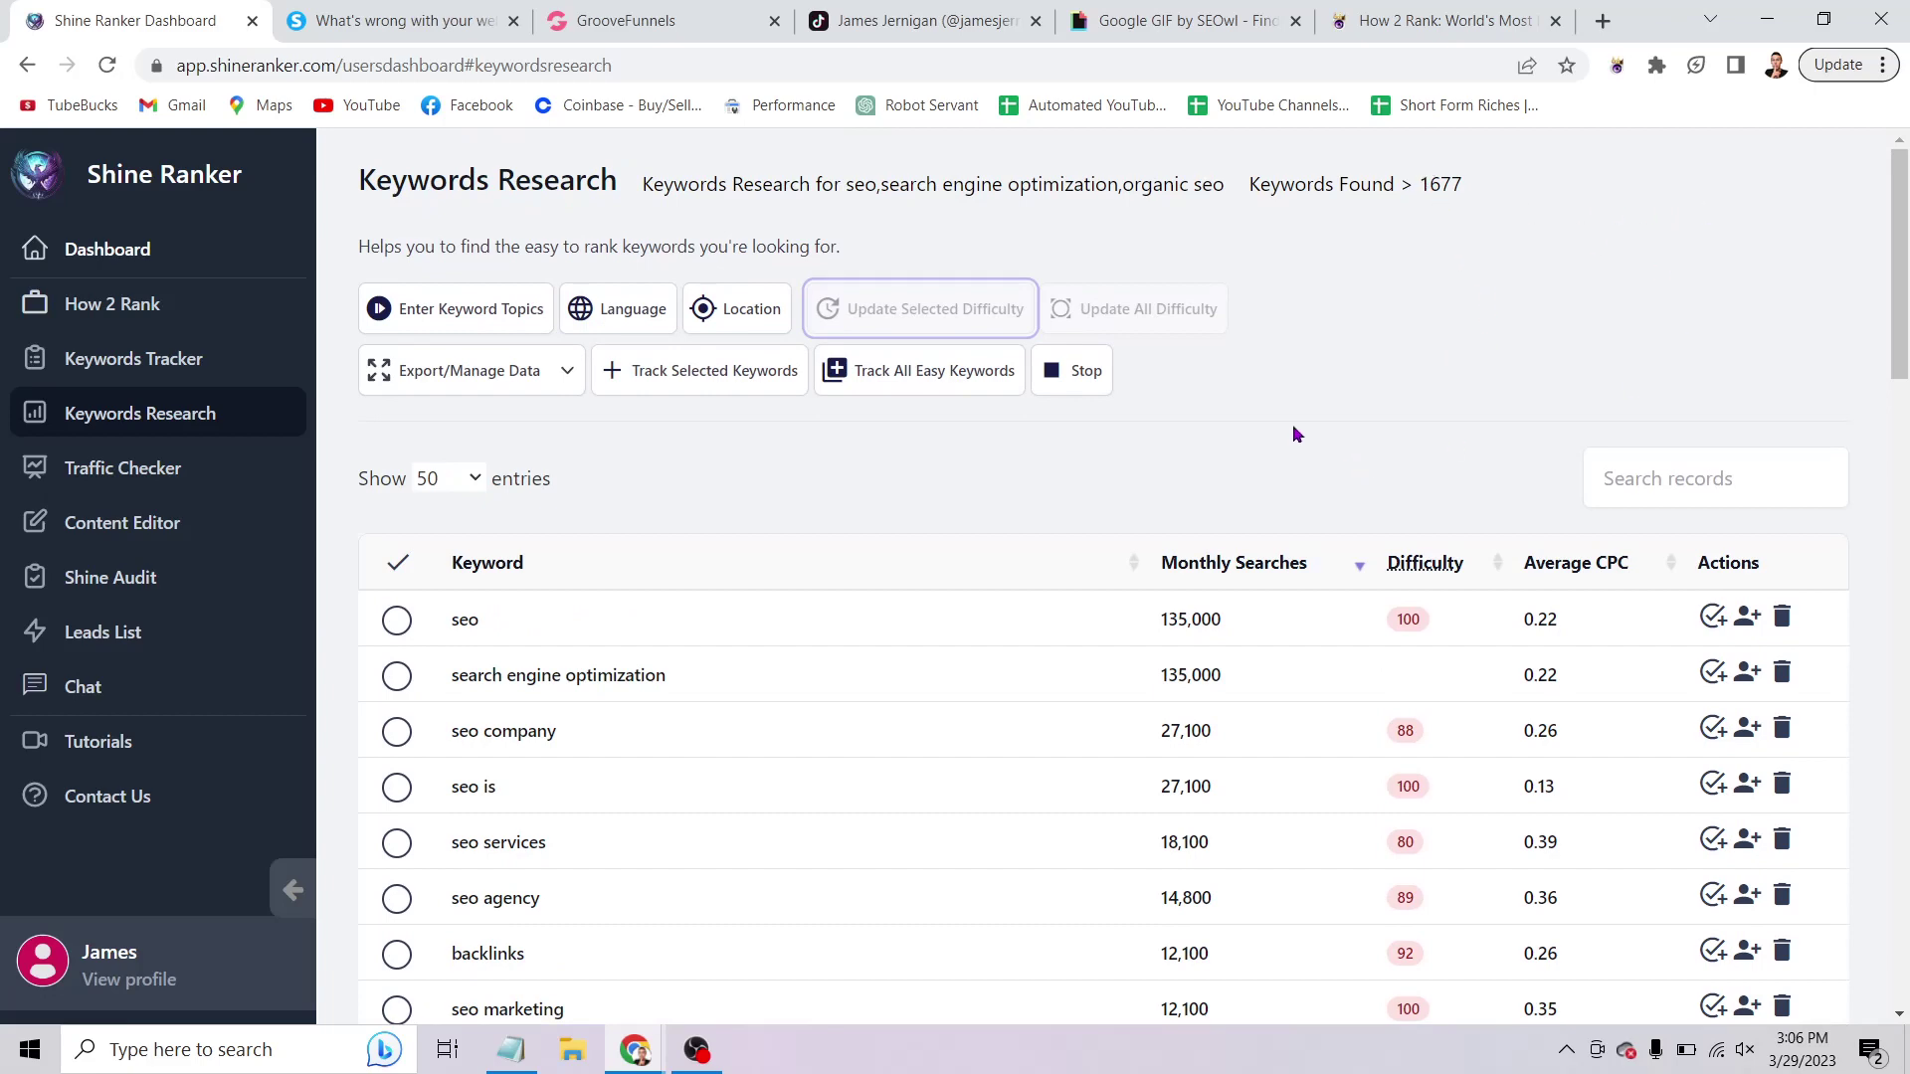
scroll(1293, 433, down, 3)
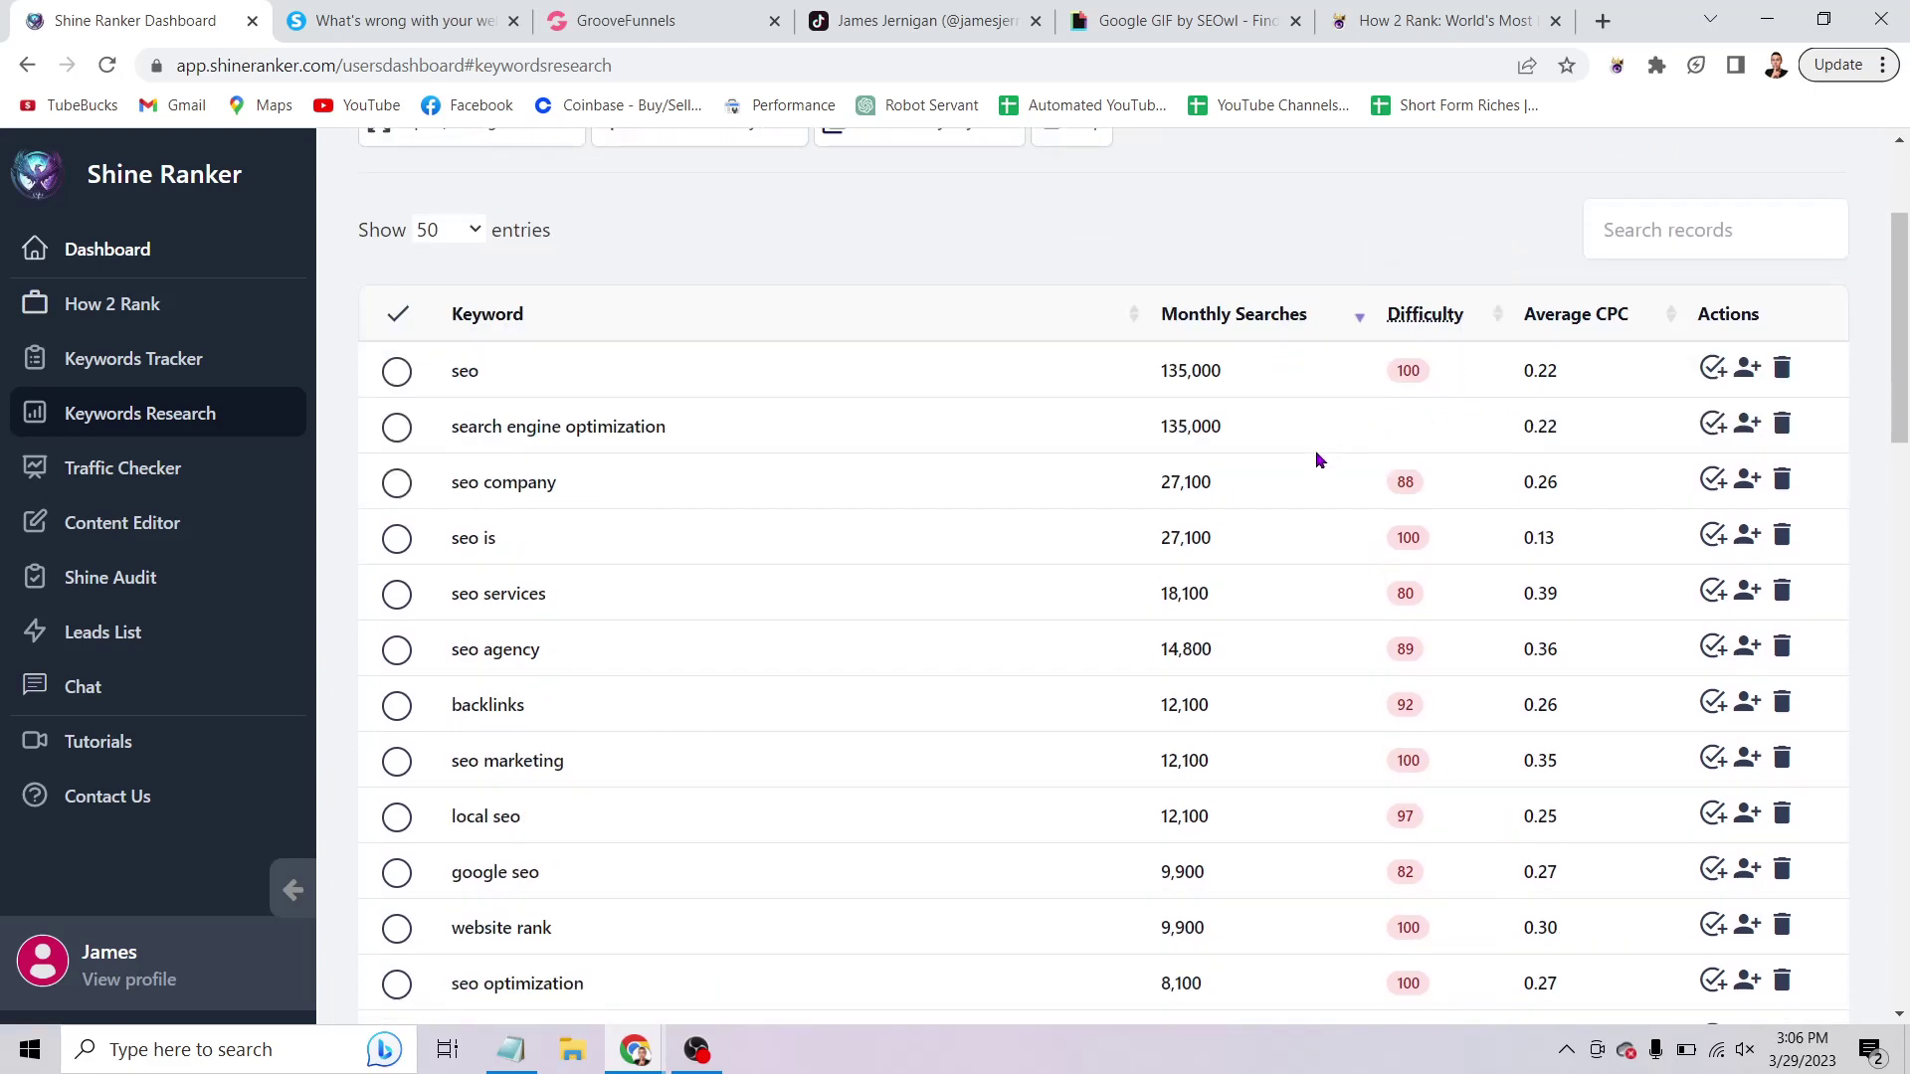
scroll(1316, 459, down, 3)
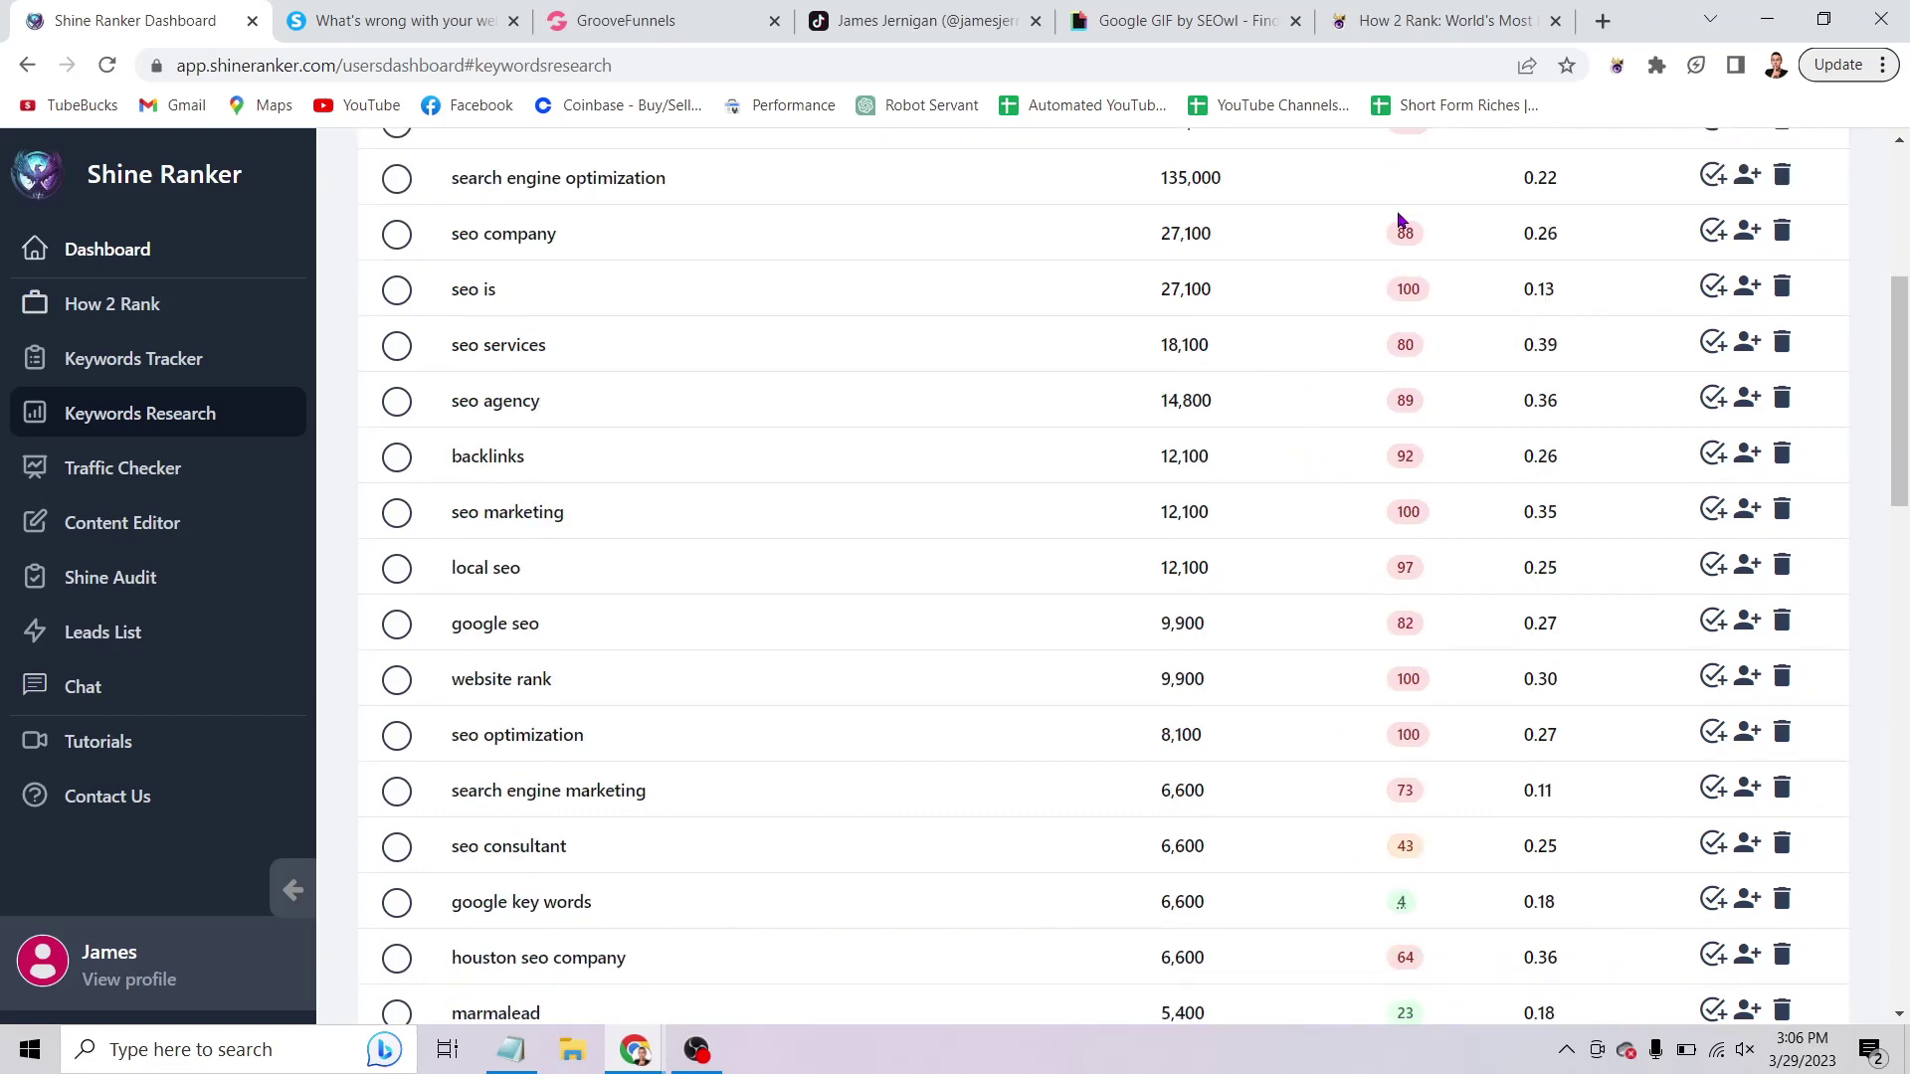
scroll(1431, 352, up, 4)
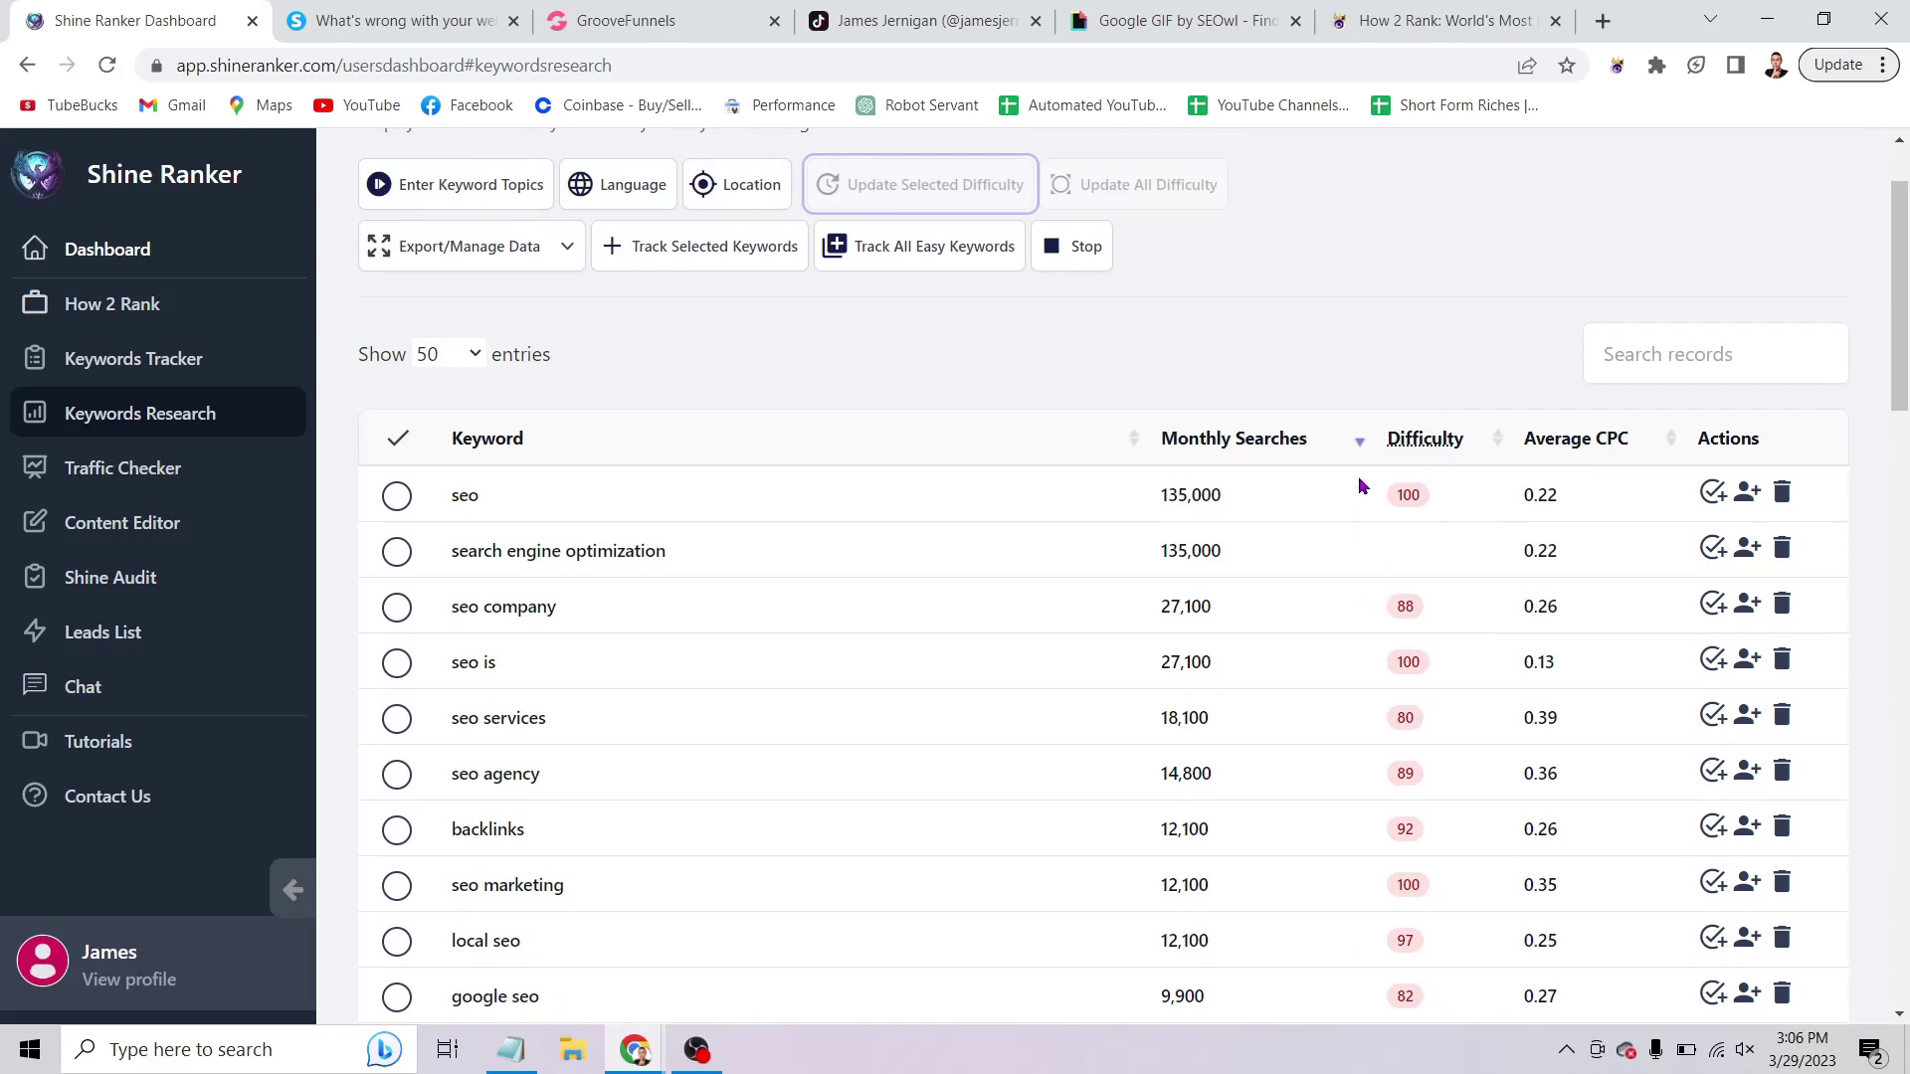
scroll(1360, 485, down, 2)
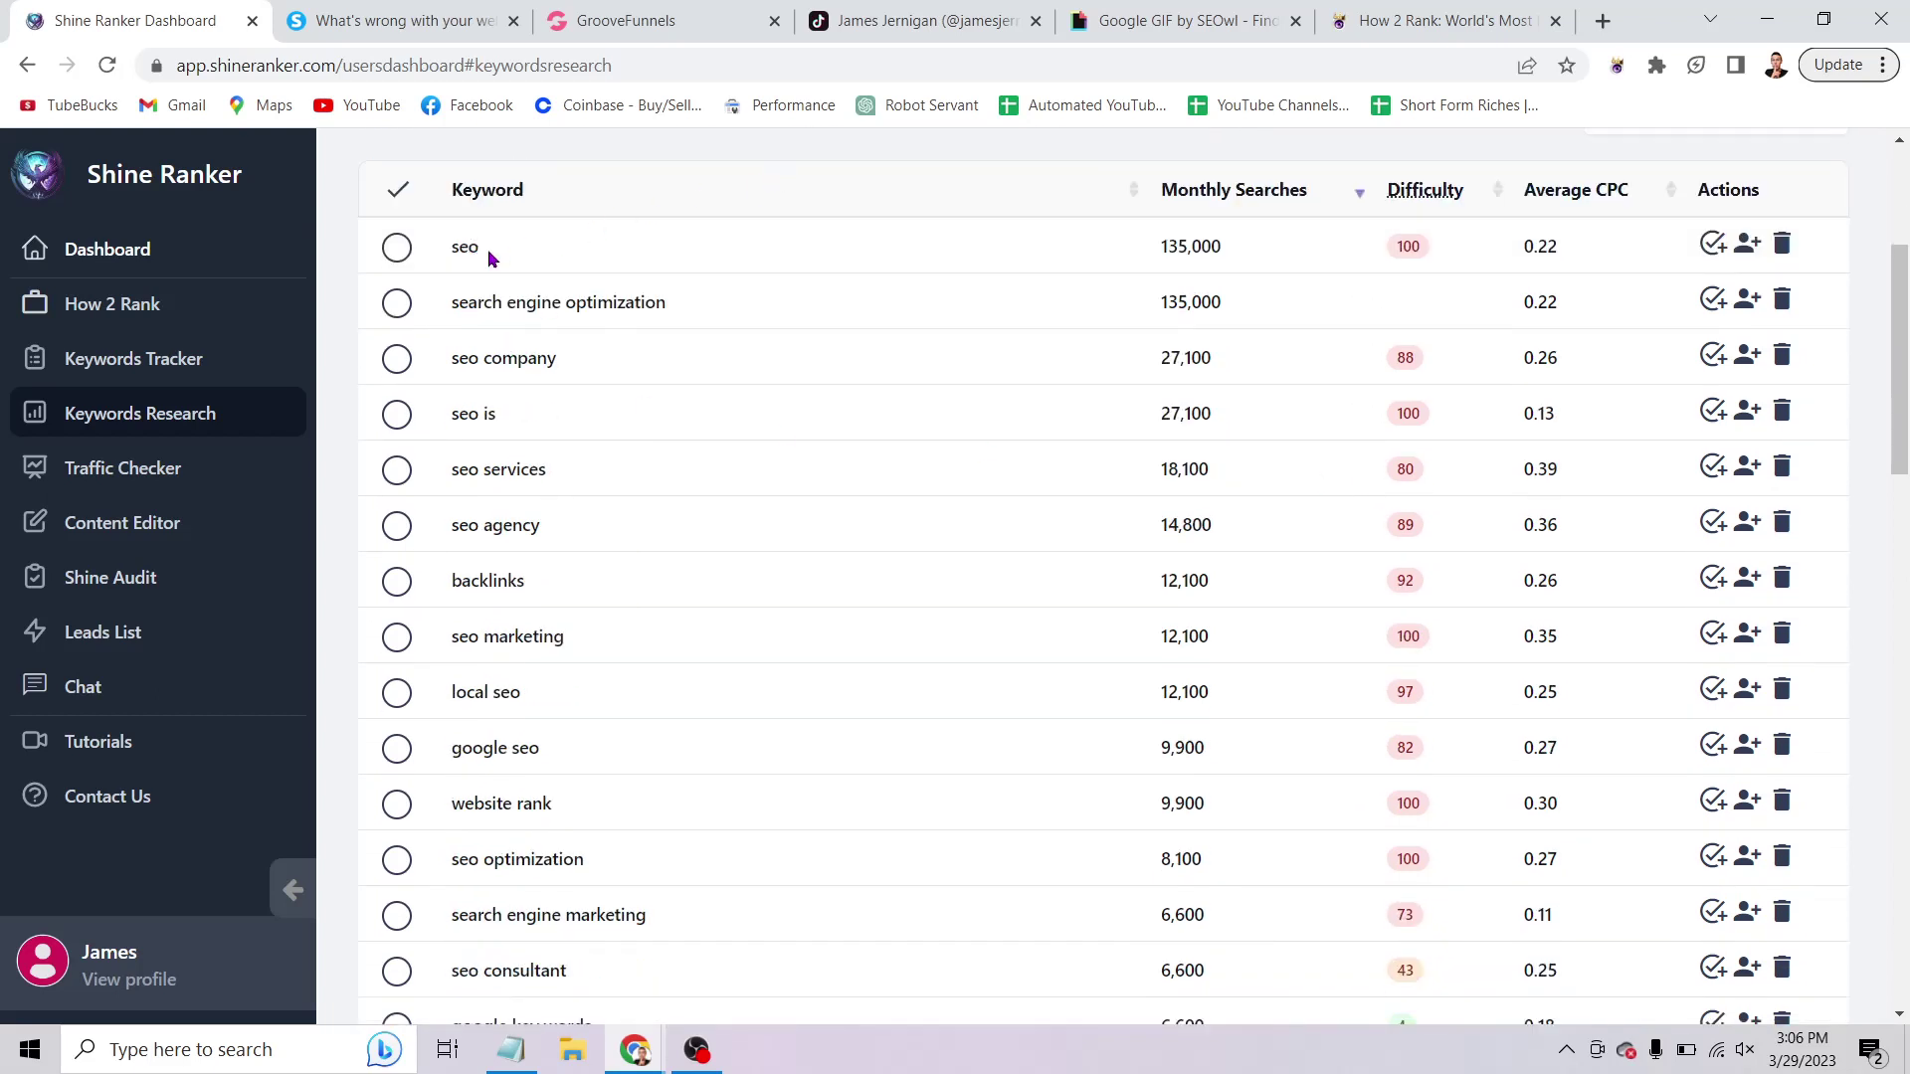
drag(486, 251, 398, 227)
drag(685, 311, 484, 294)
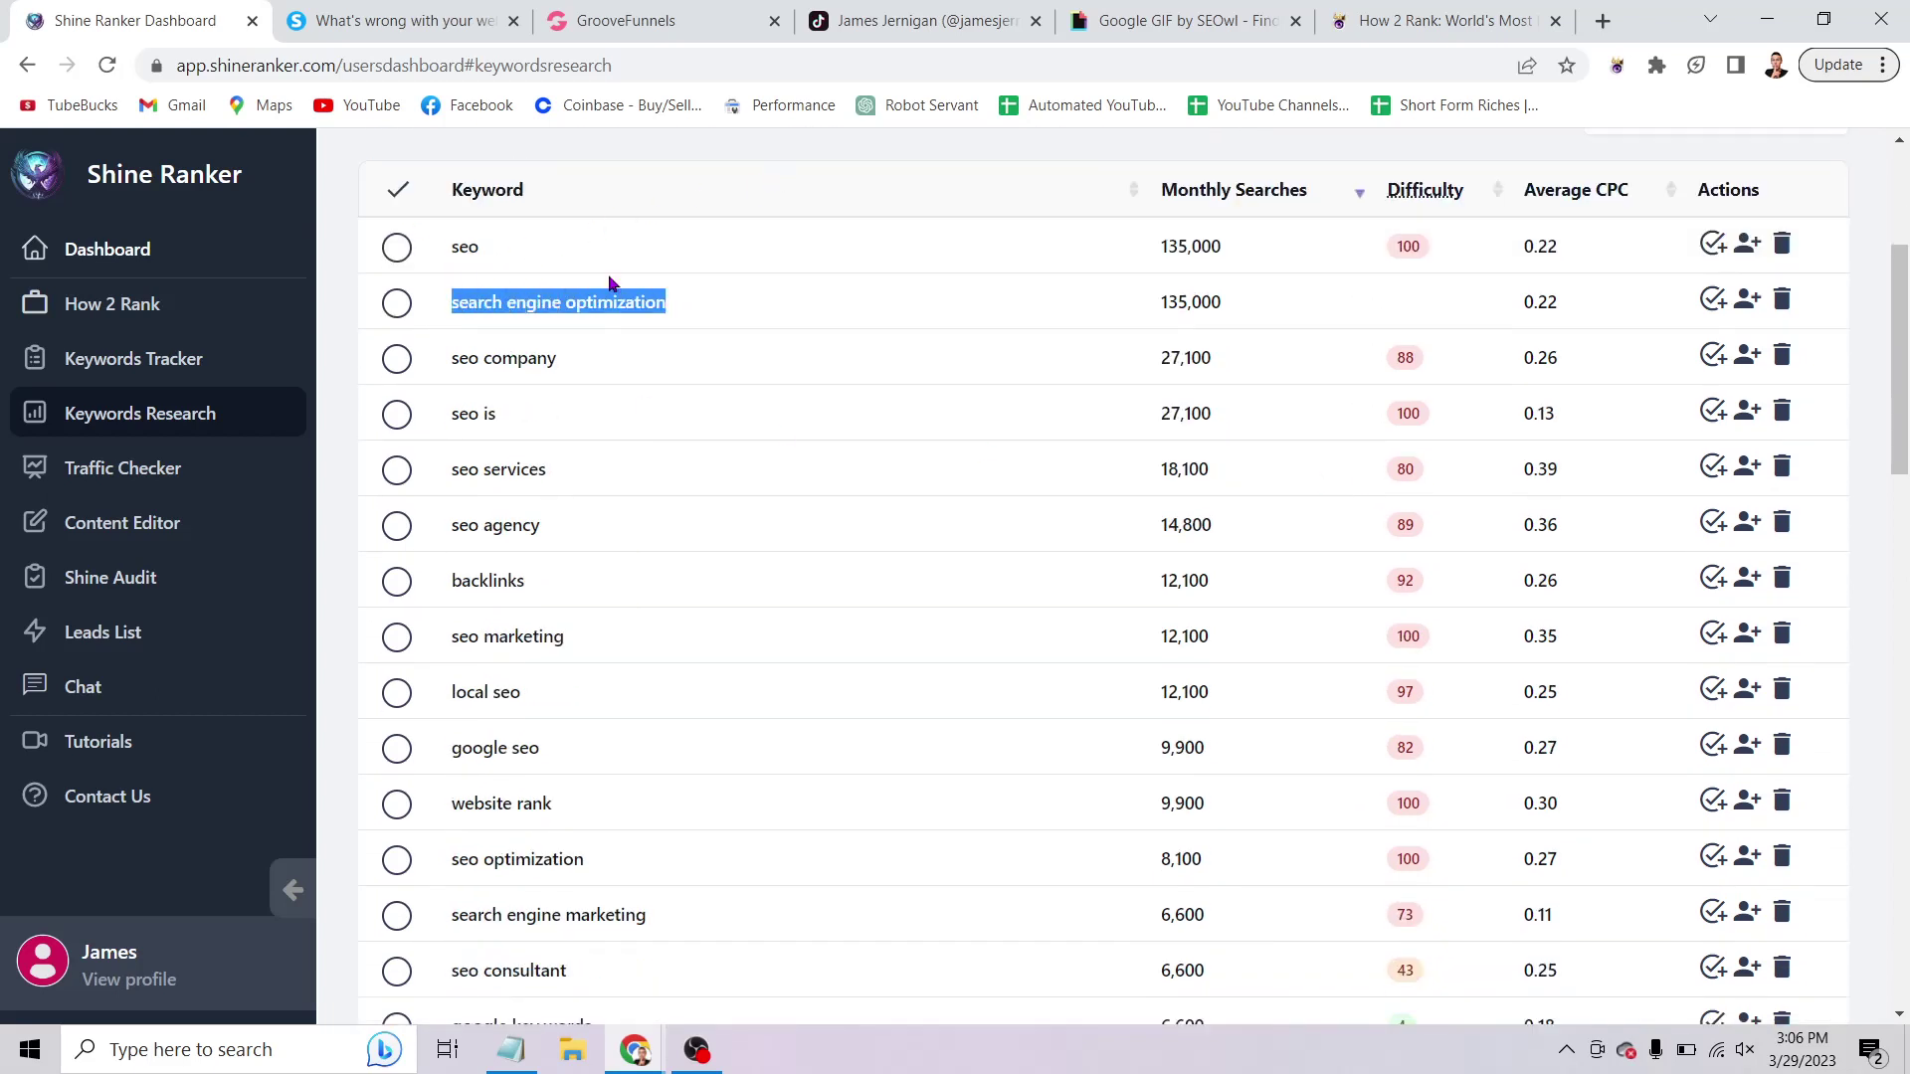
click(1173, 239)
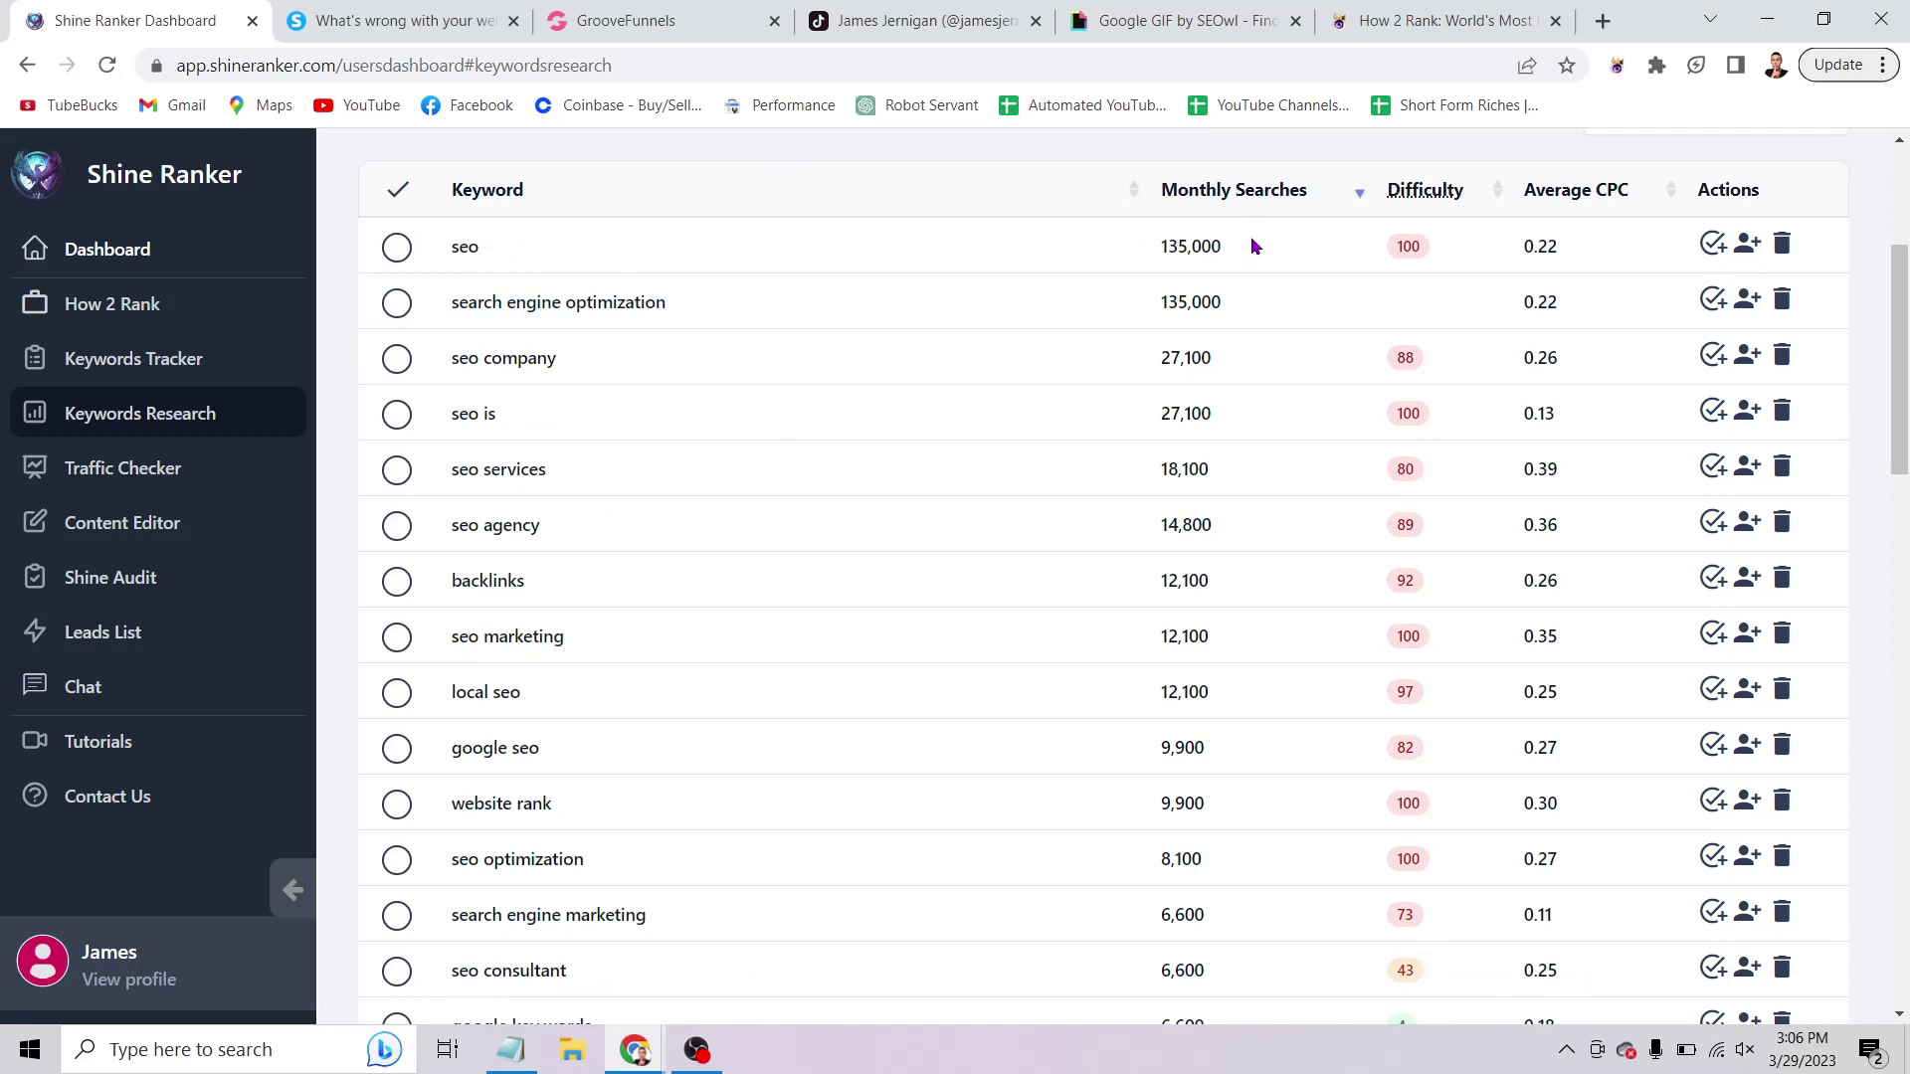
drag(1250, 240, 1092, 250)
scroll(926, 285, down, 3)
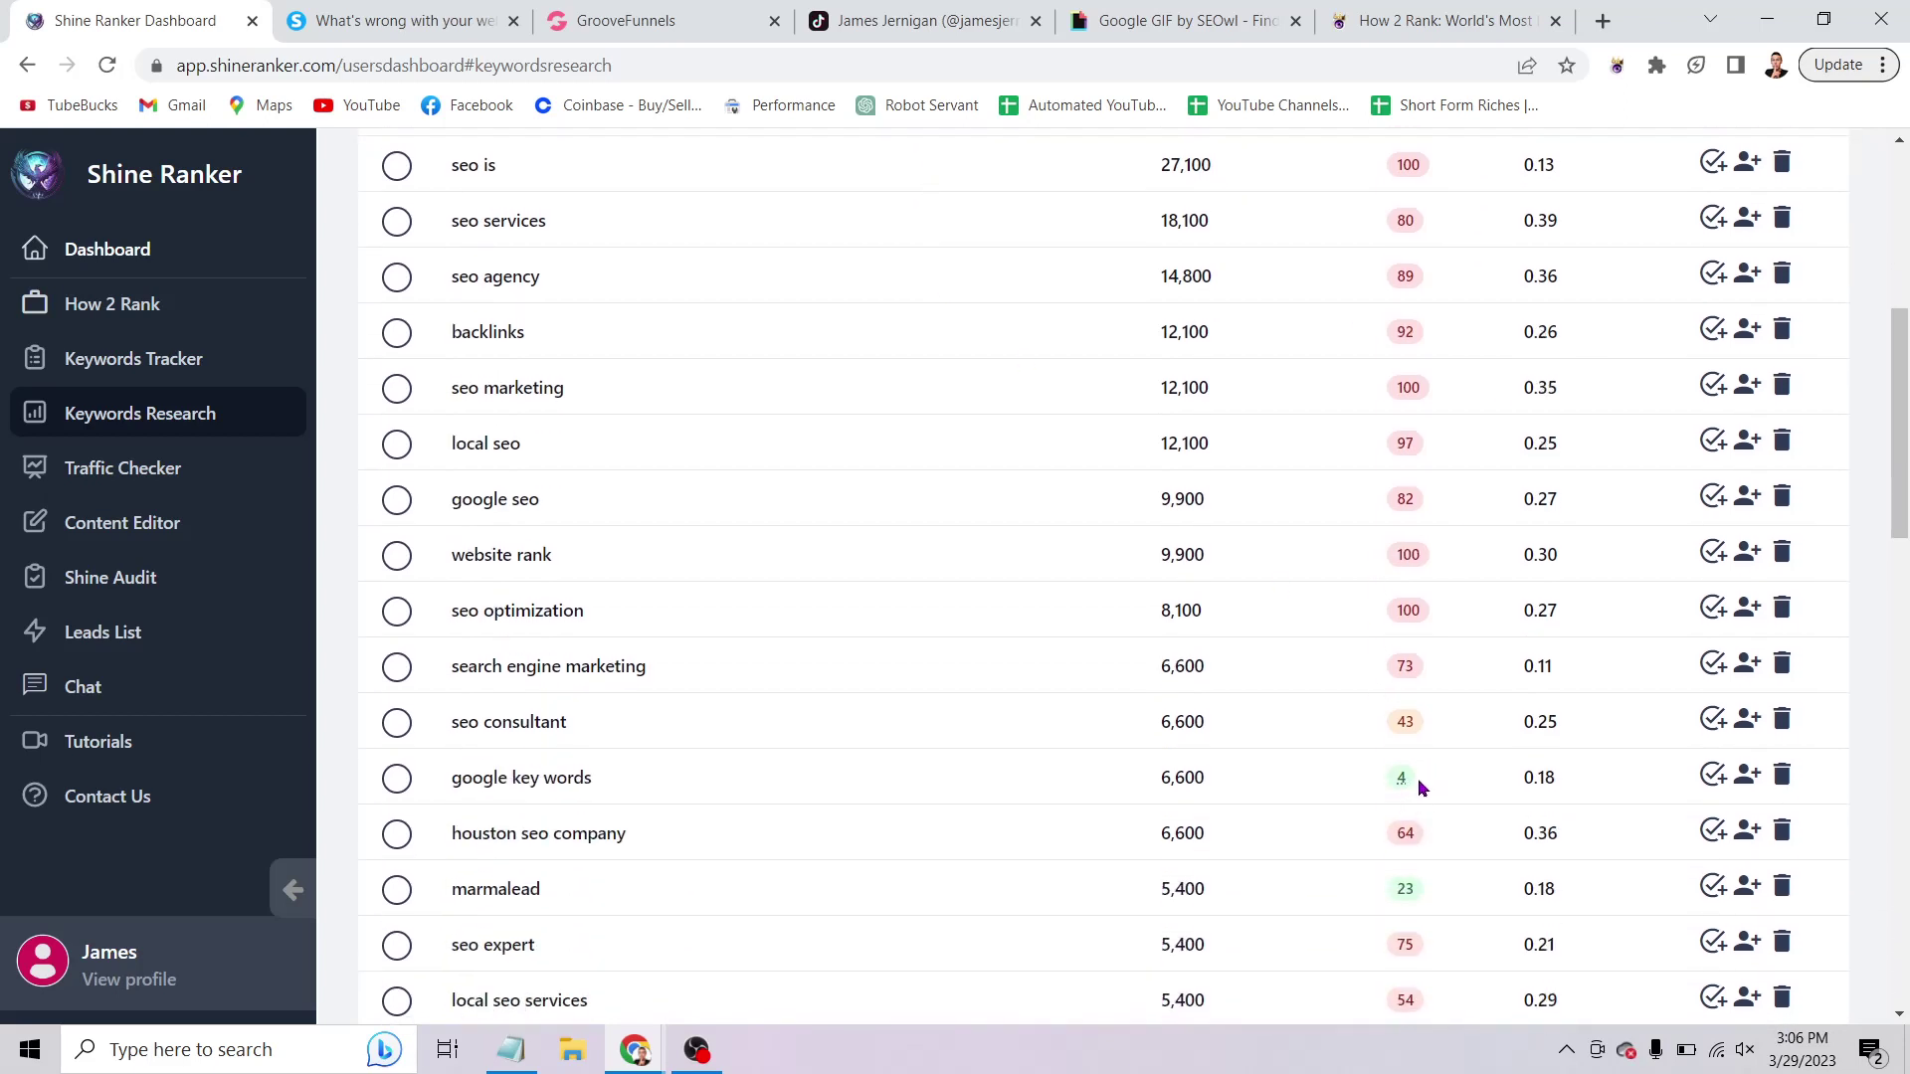
drag(1420, 787, 1342, 785)
mouse_move(1403, 783)
drag(1440, 782, 1361, 798)
click(1363, 800)
scroll(1141, 832, down, 6)
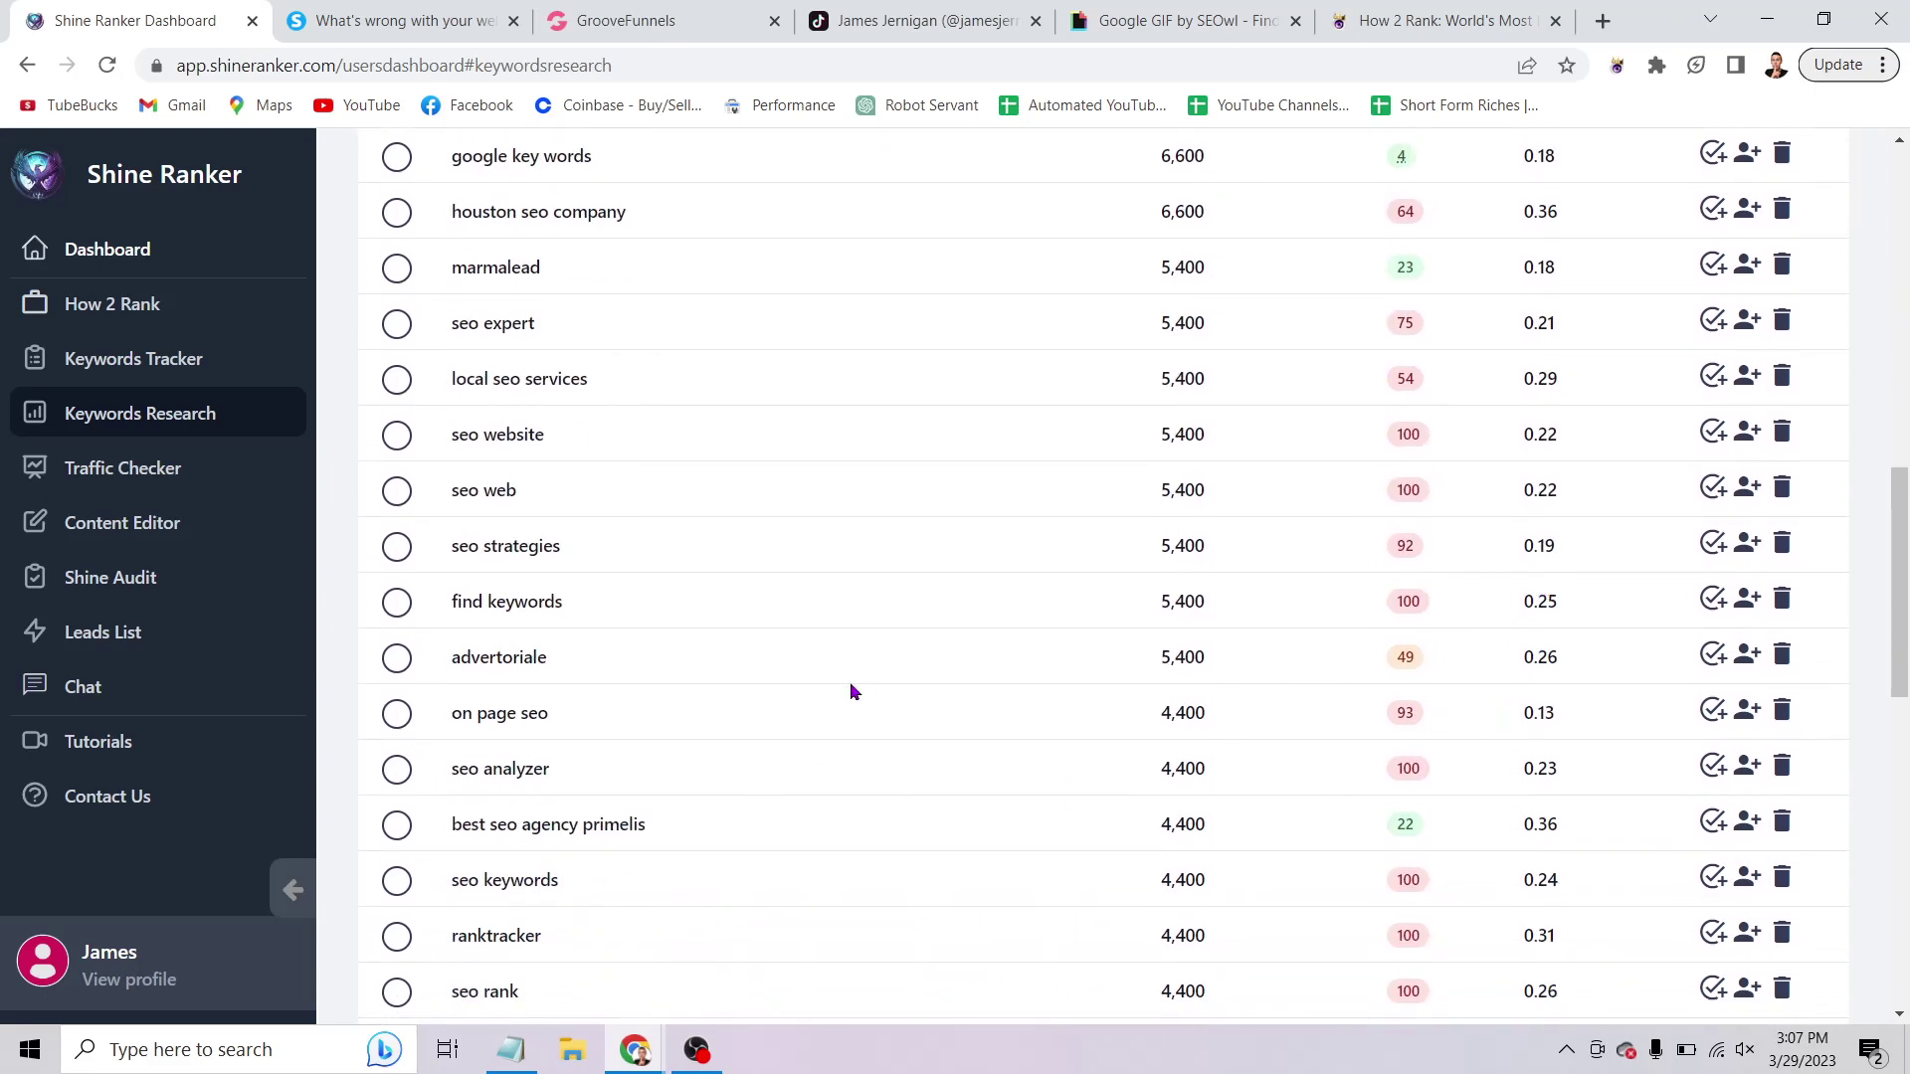
scroll(1006, 623, down, 12)
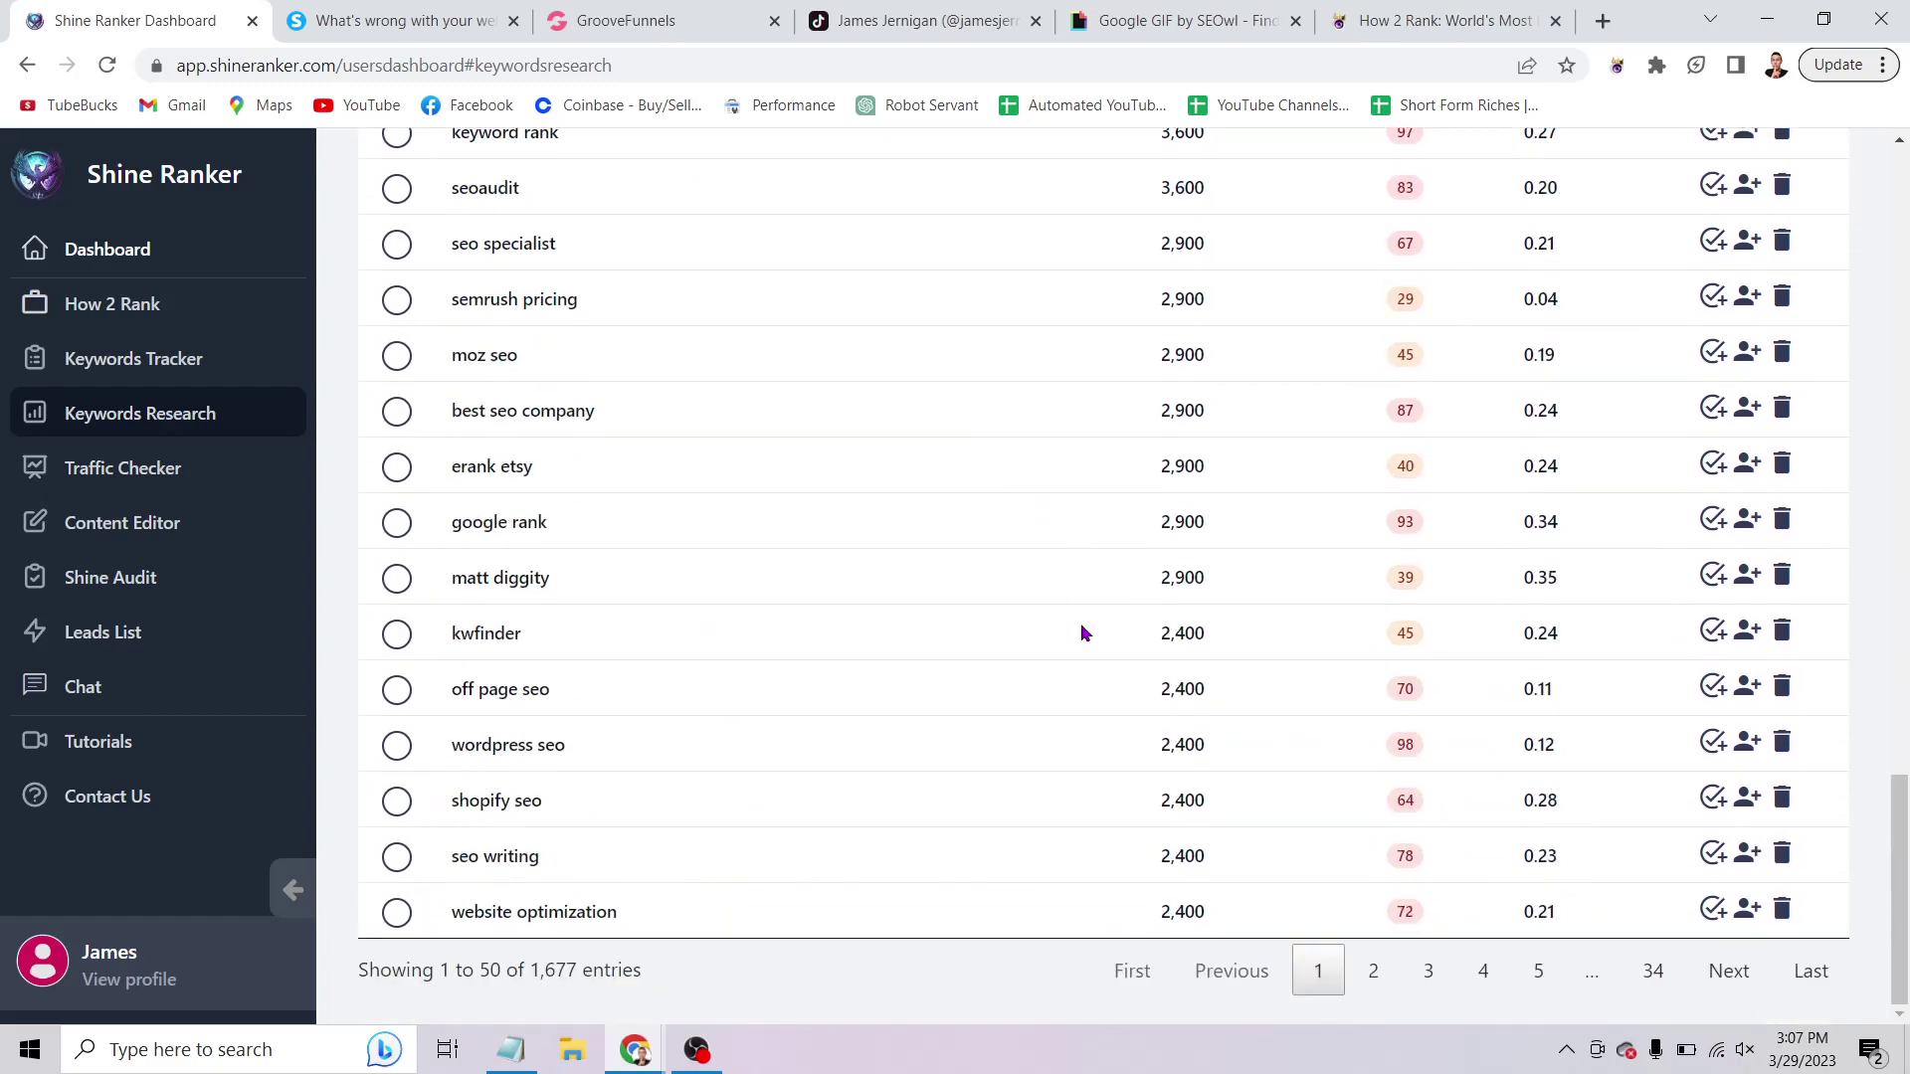
Walk through the Notepad outline, highlight item 6 on AI content, then minimize Notepad.
click(511, 1049)
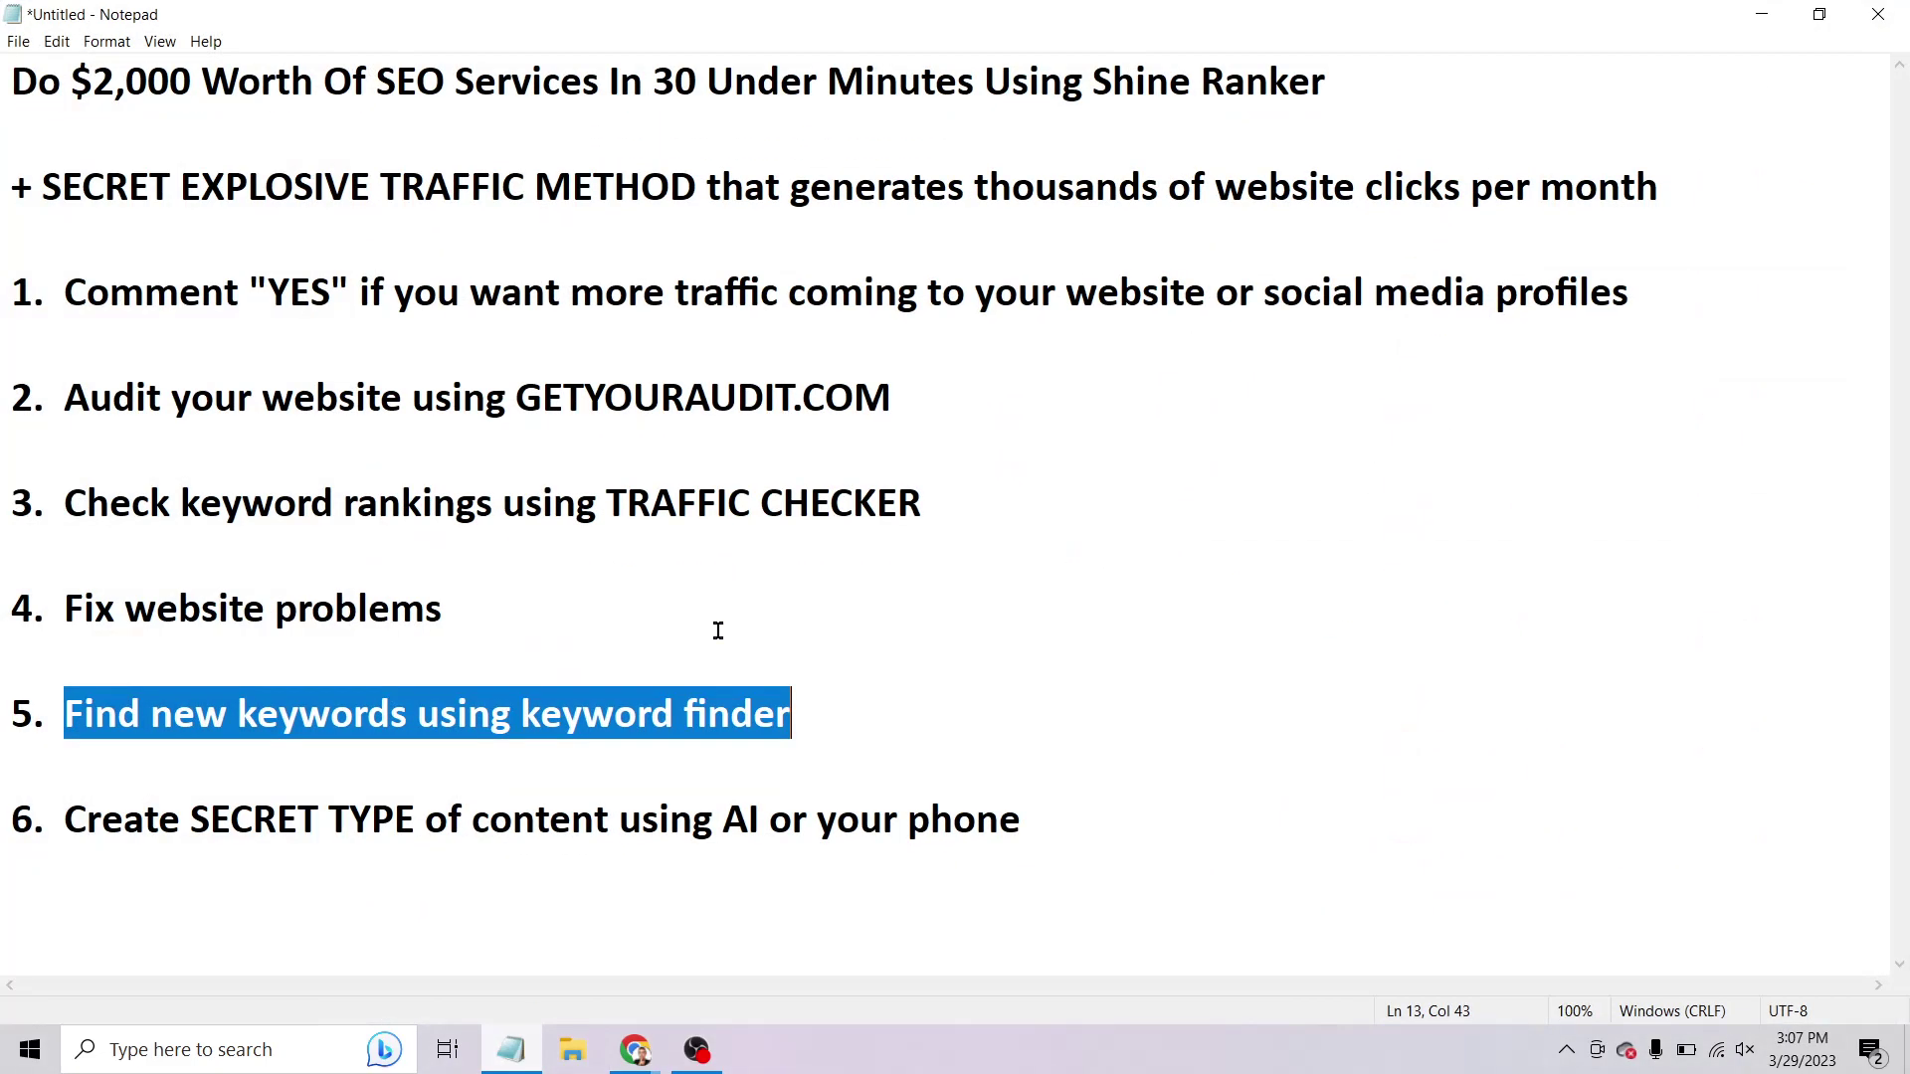
click(835, 559)
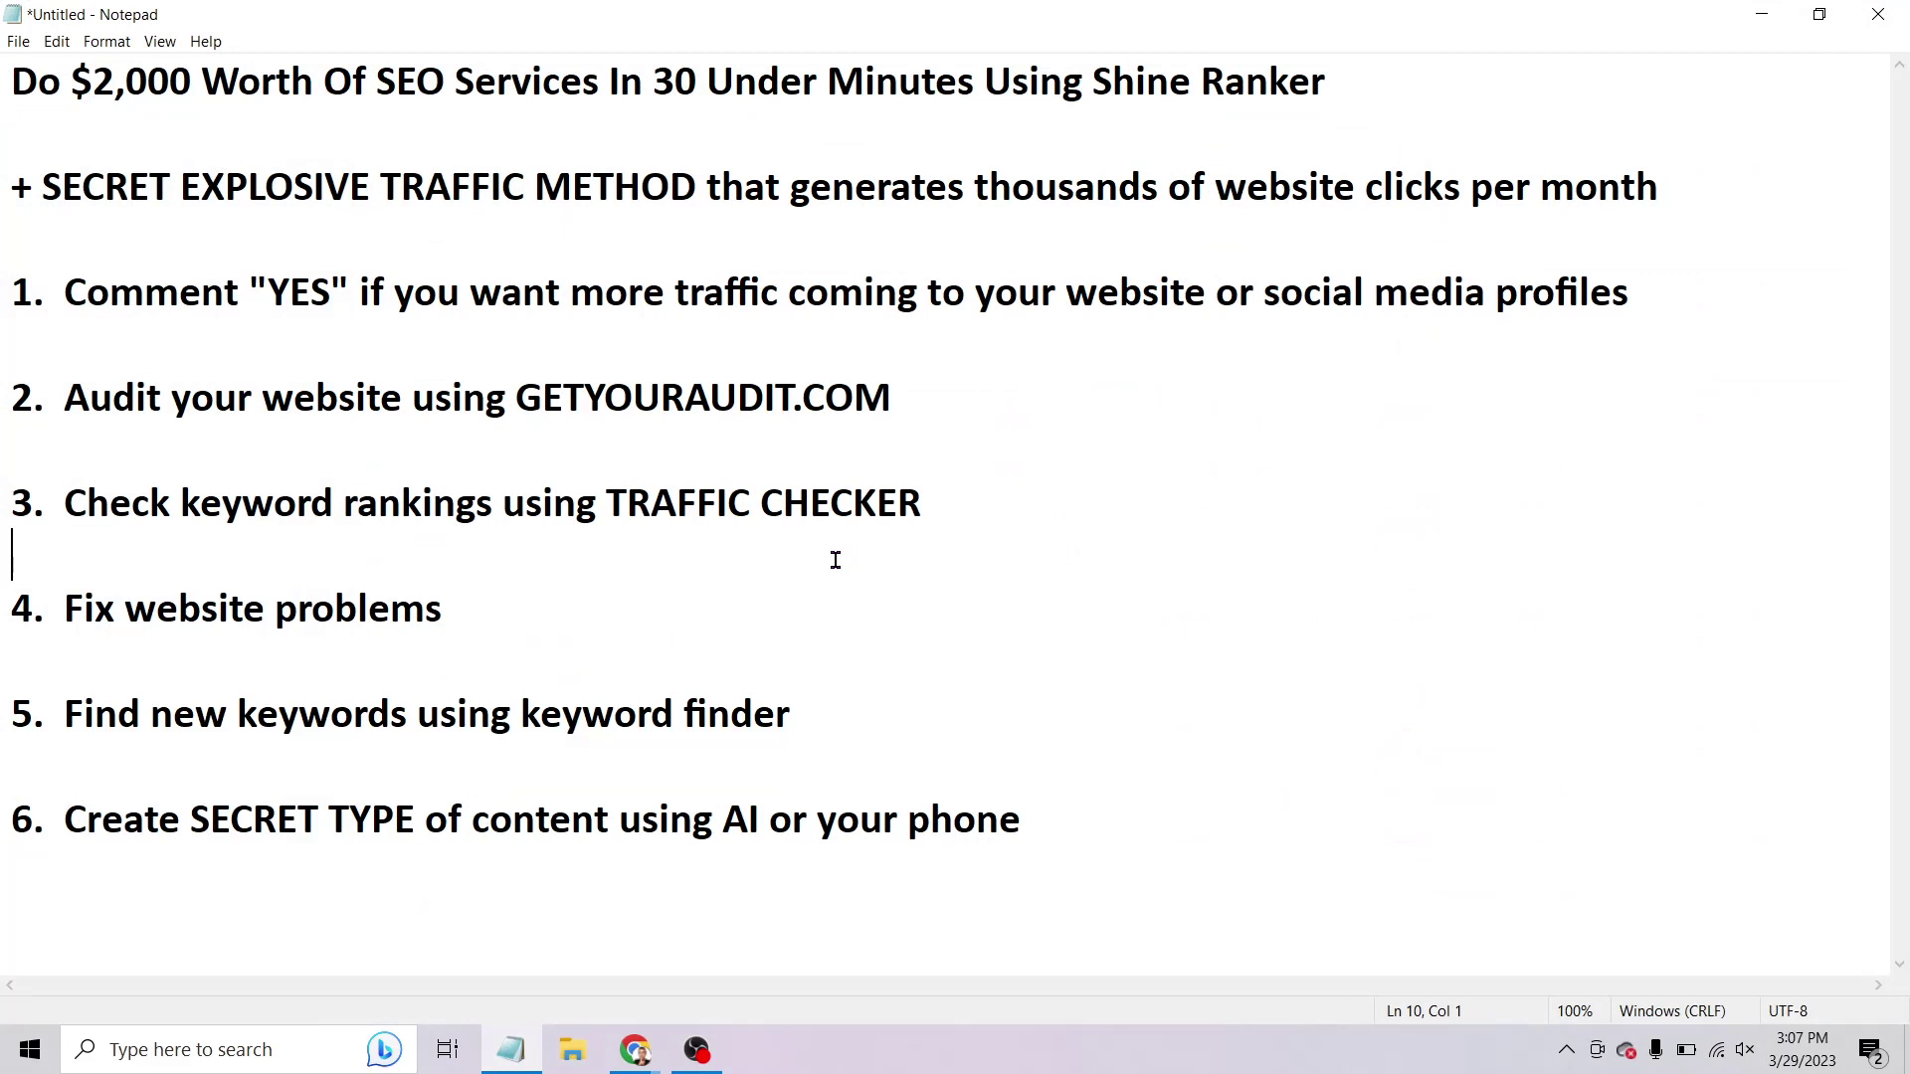
click(803, 661)
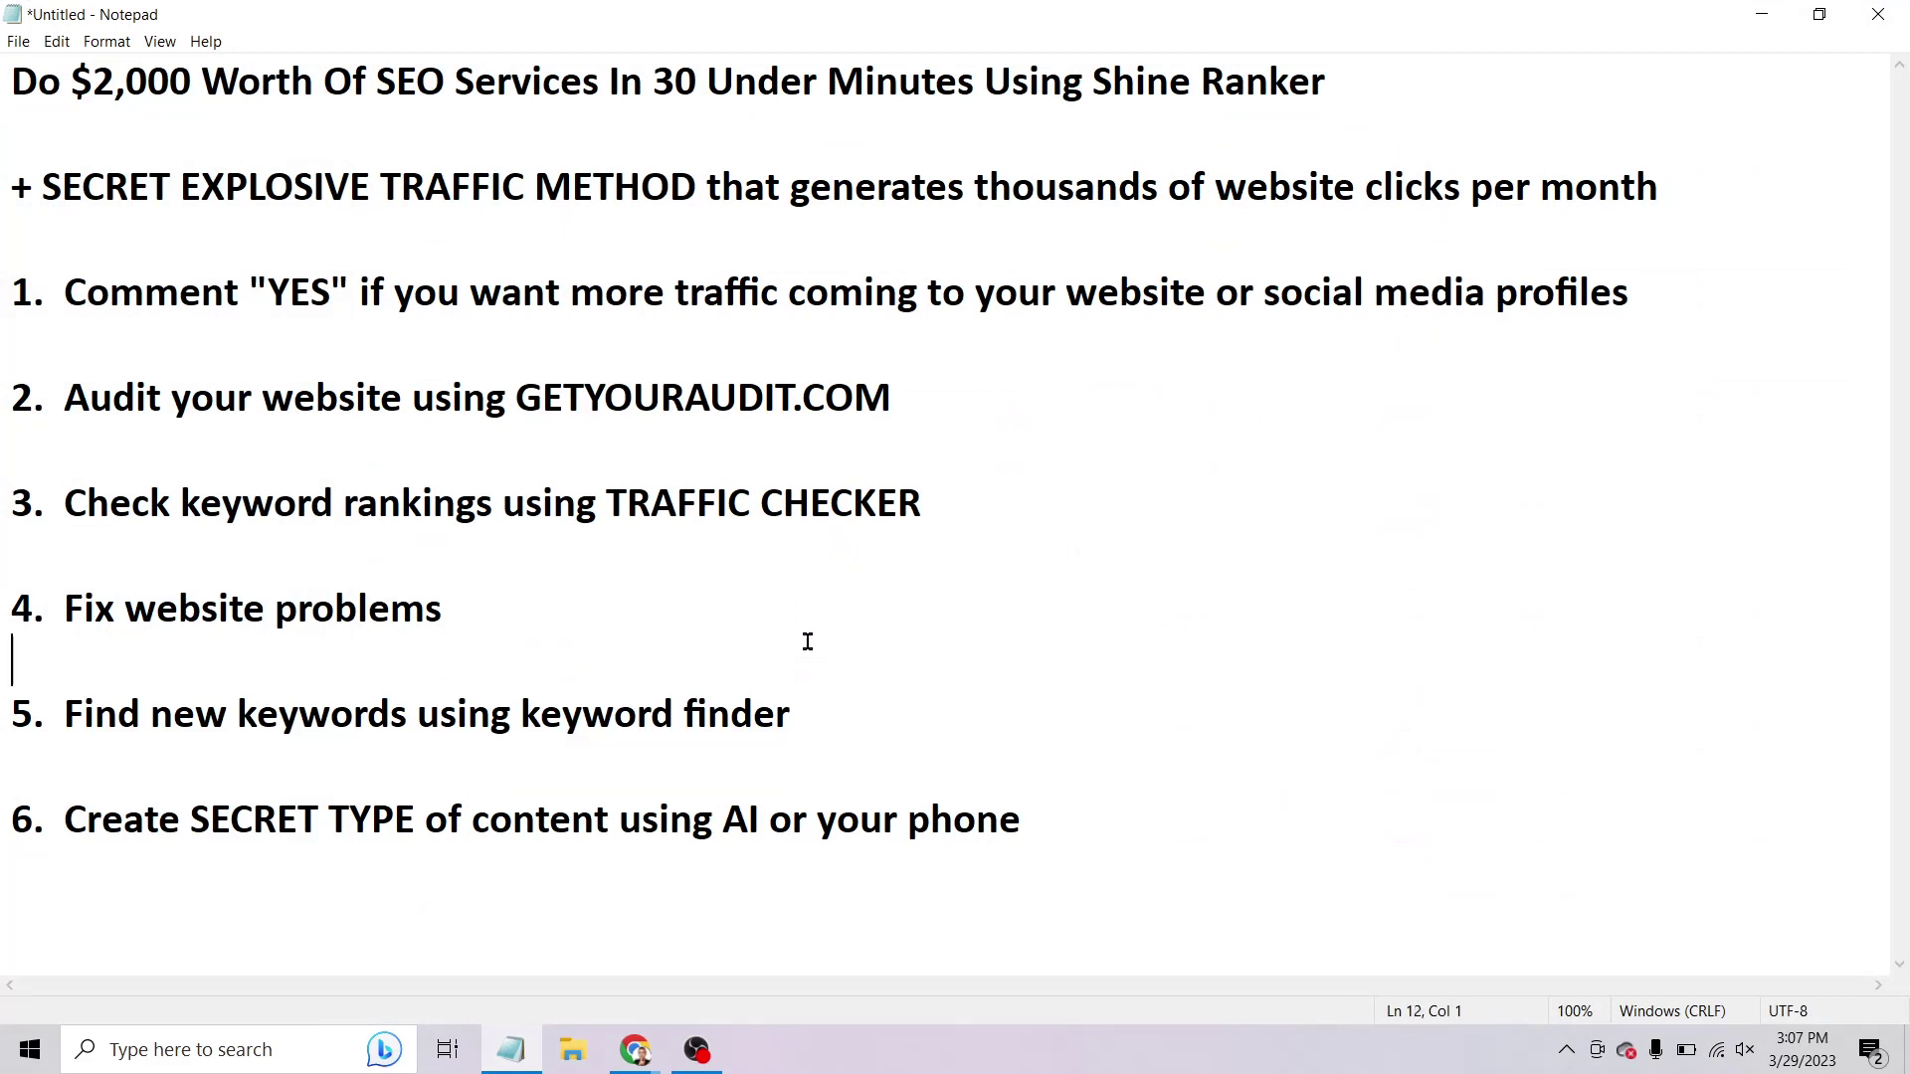
click(811, 721)
drag(66, 820, 314, 807)
drag(571, 808, 1082, 808)
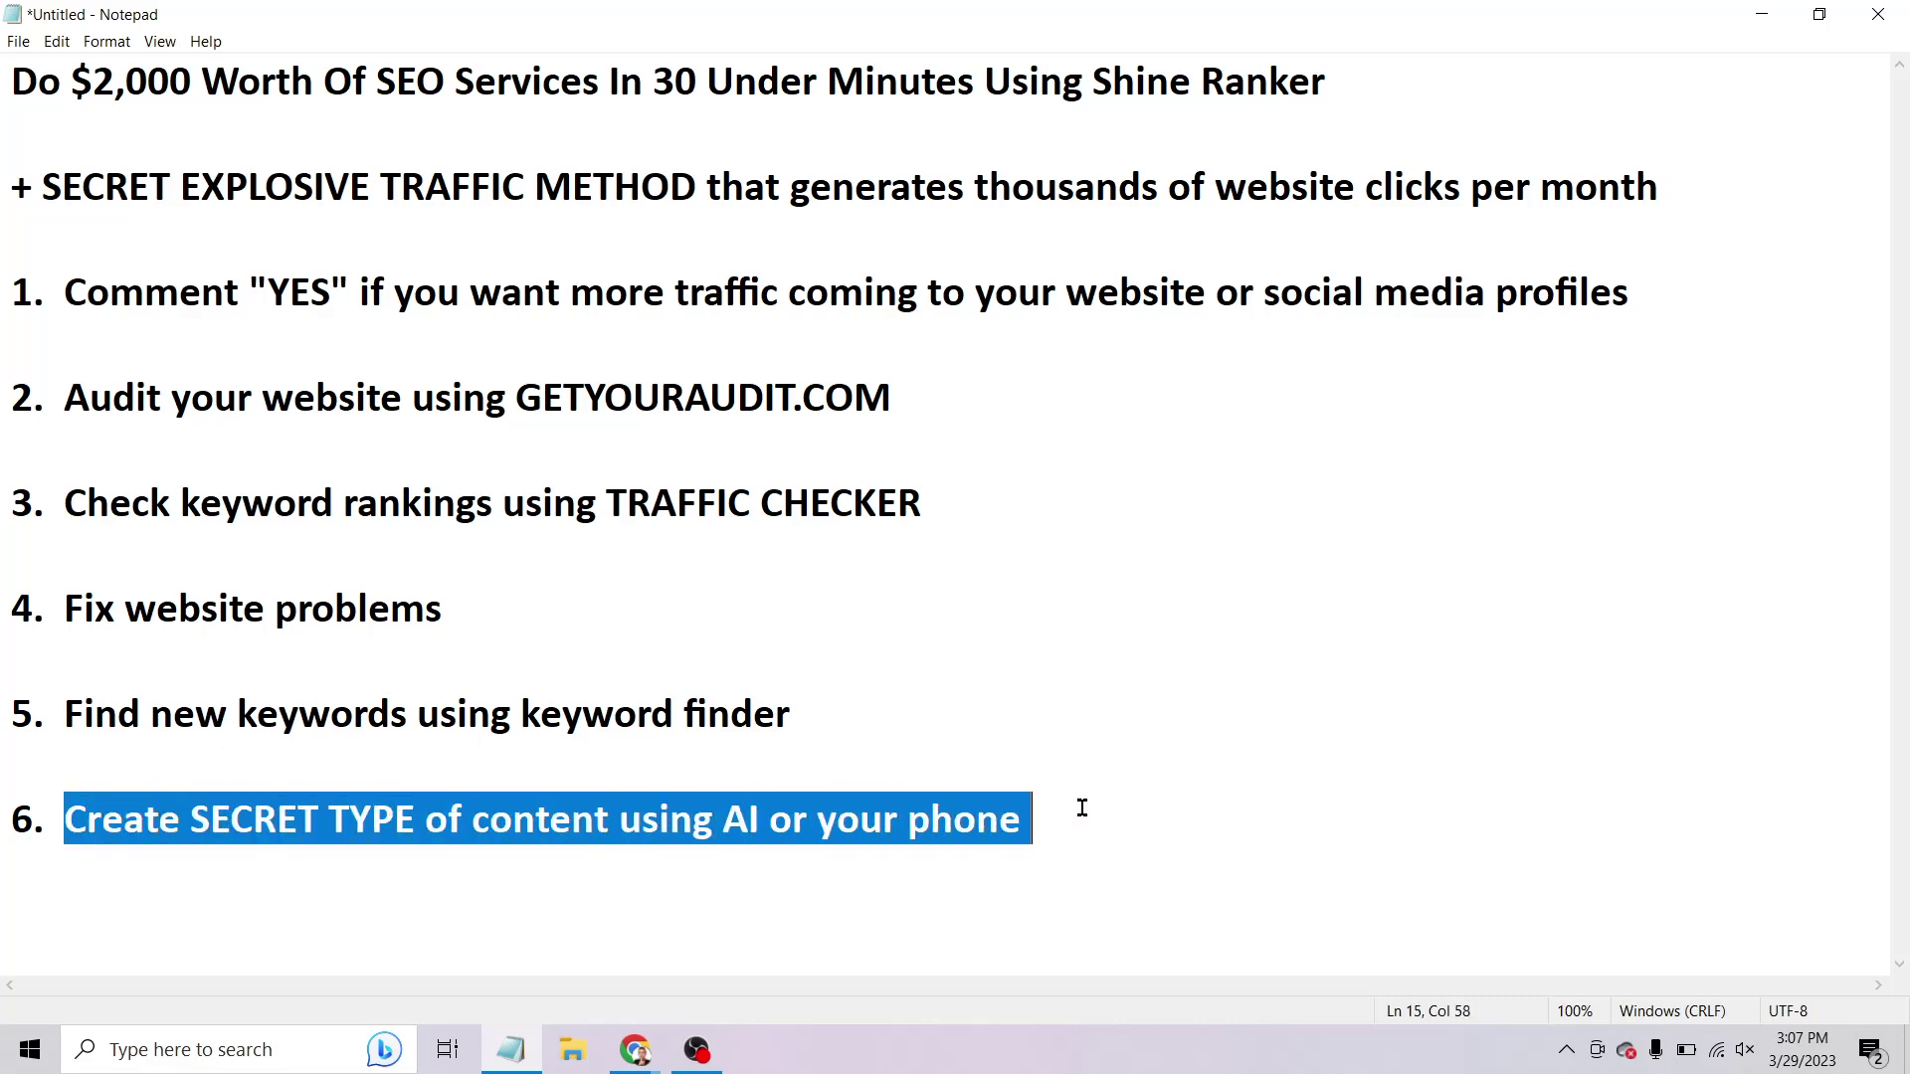
click(1762, 13)
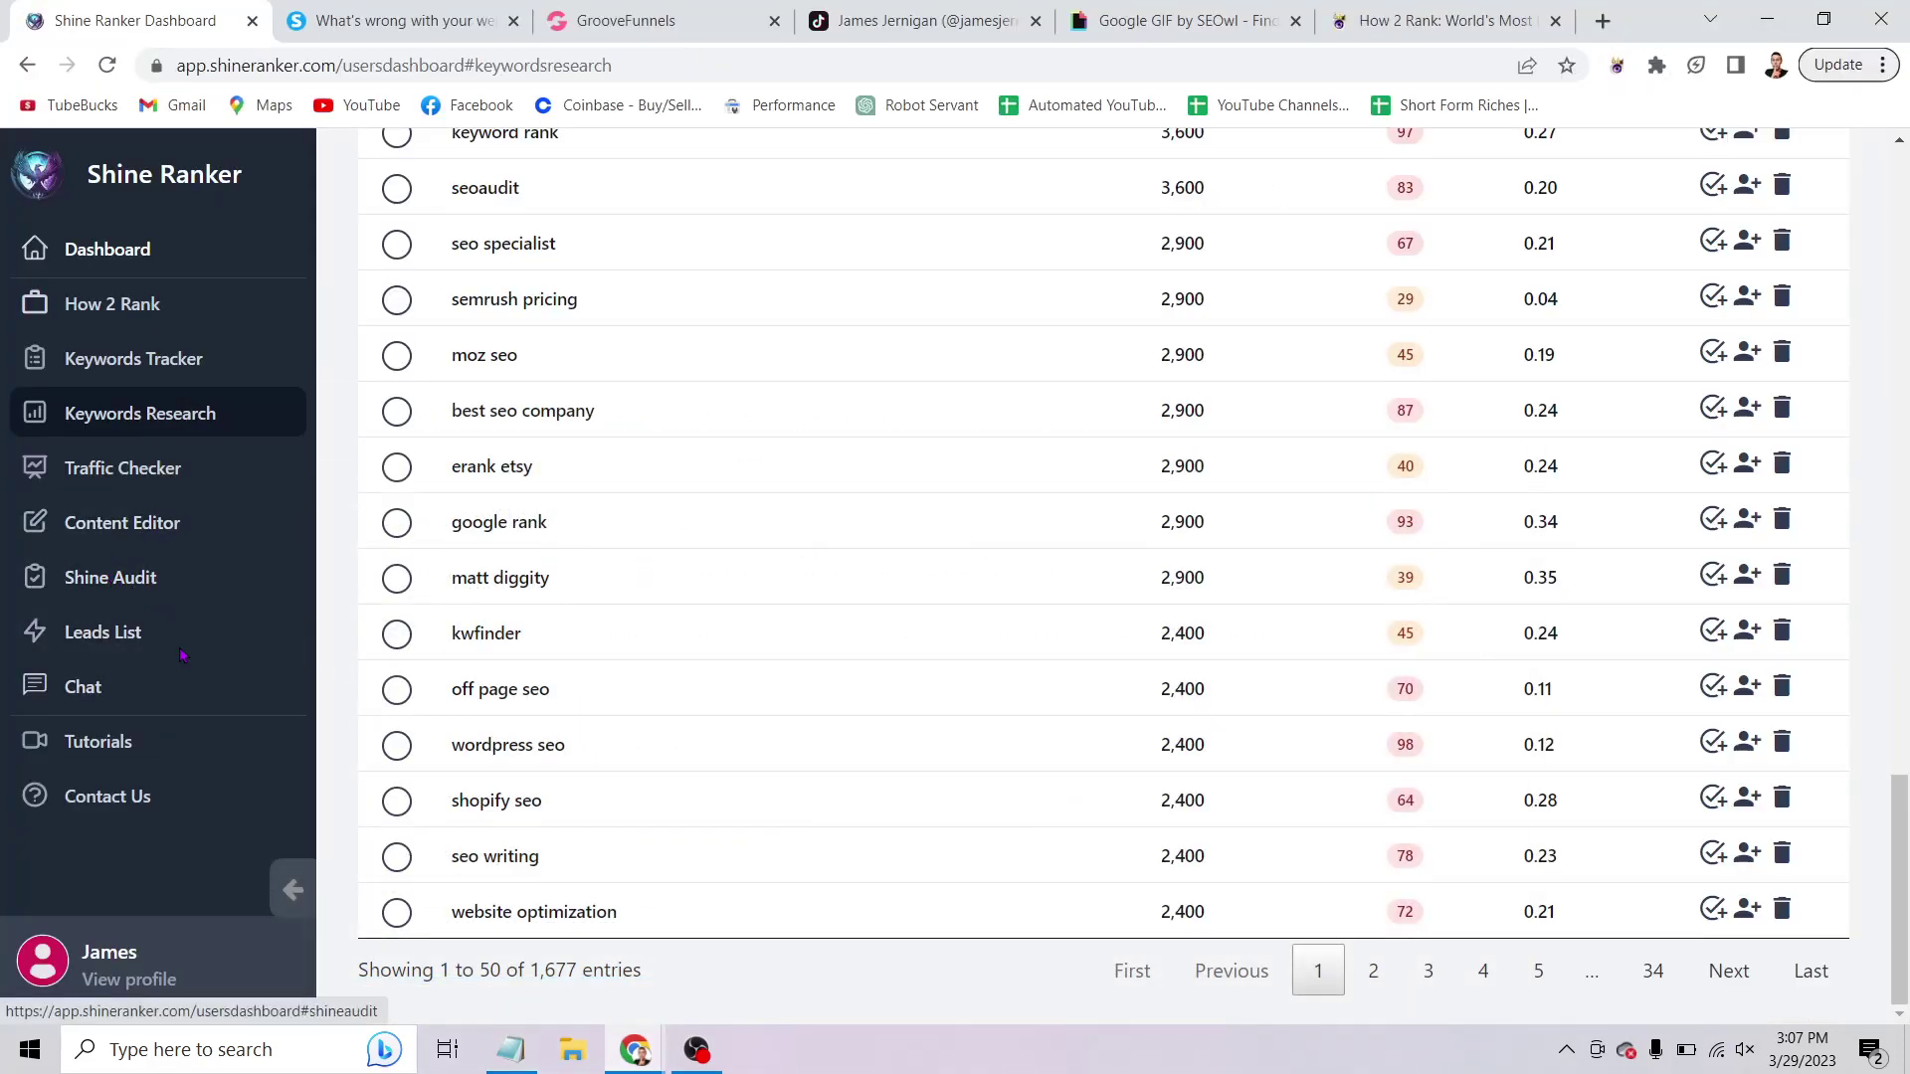
Start a Content Editor session and generate AI content from the keyword 'make money online with seo'.
click(184, 527)
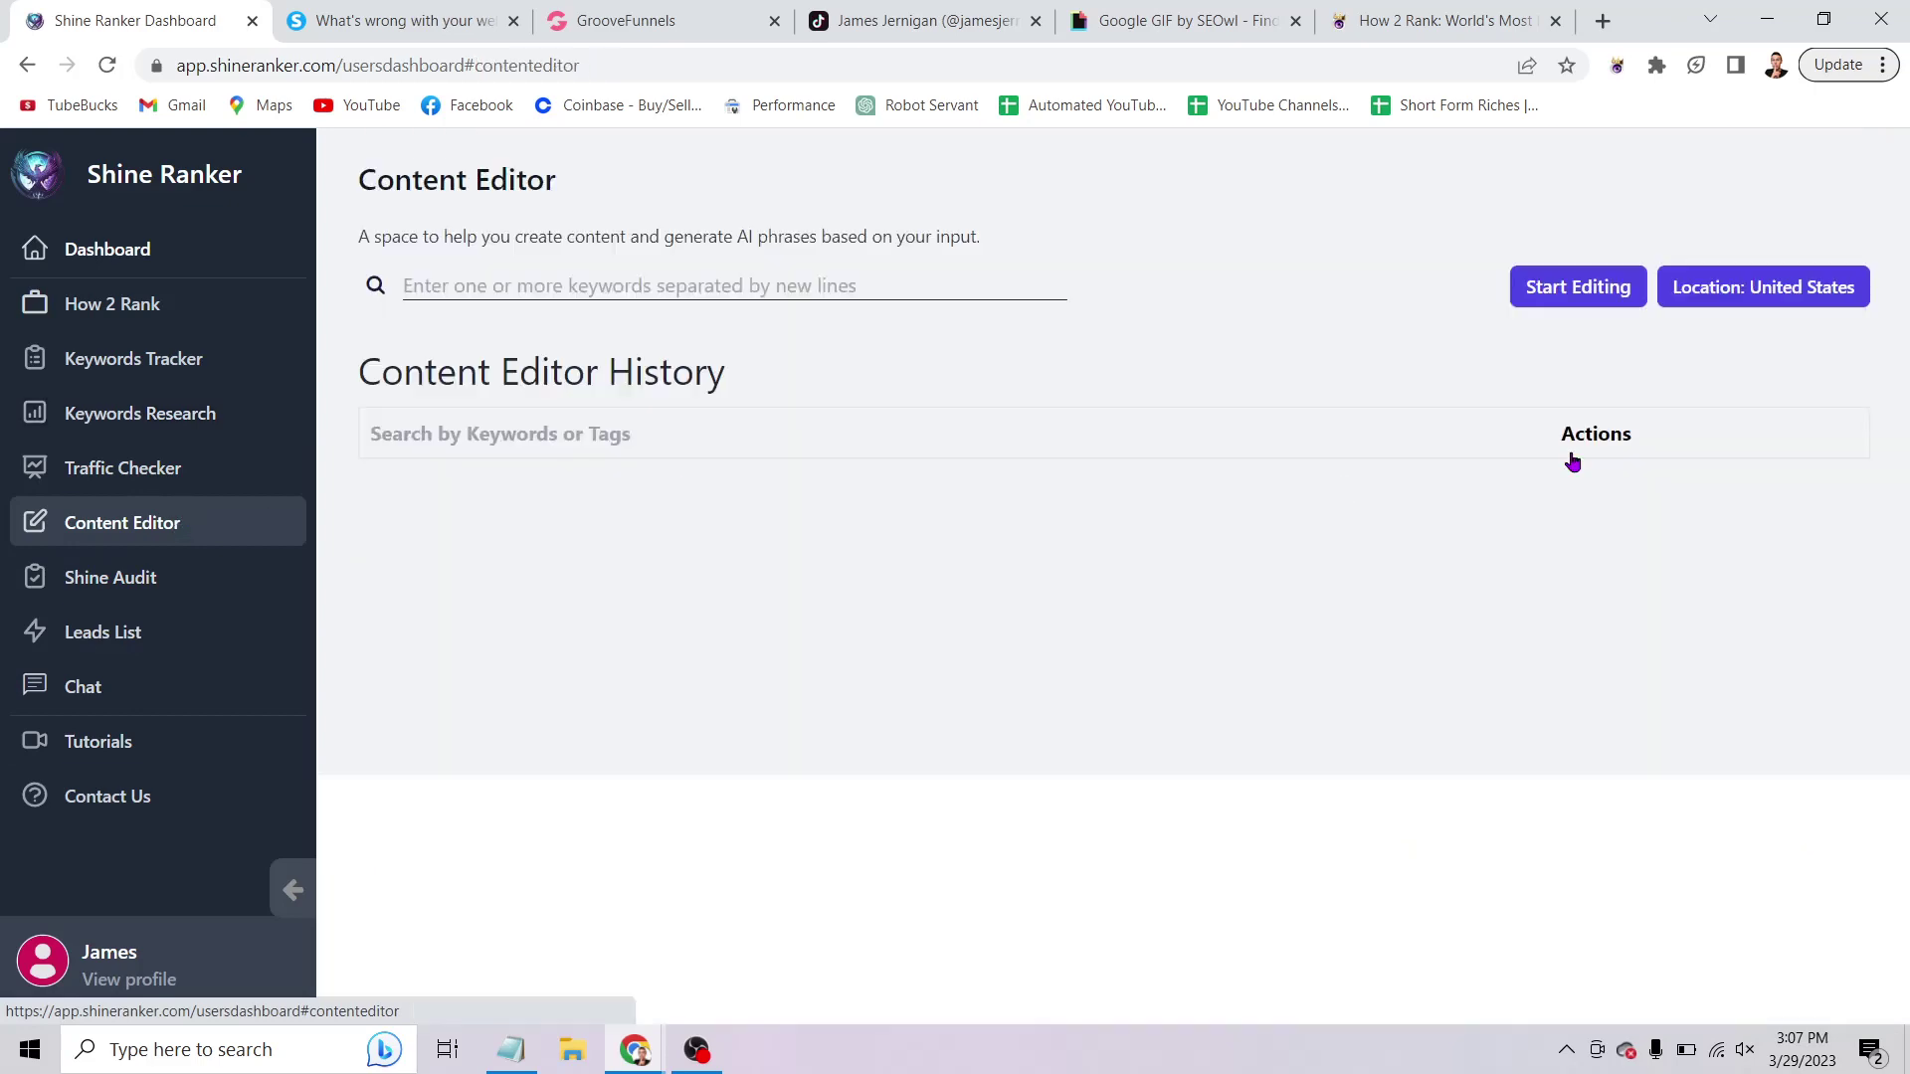
click(1543, 284)
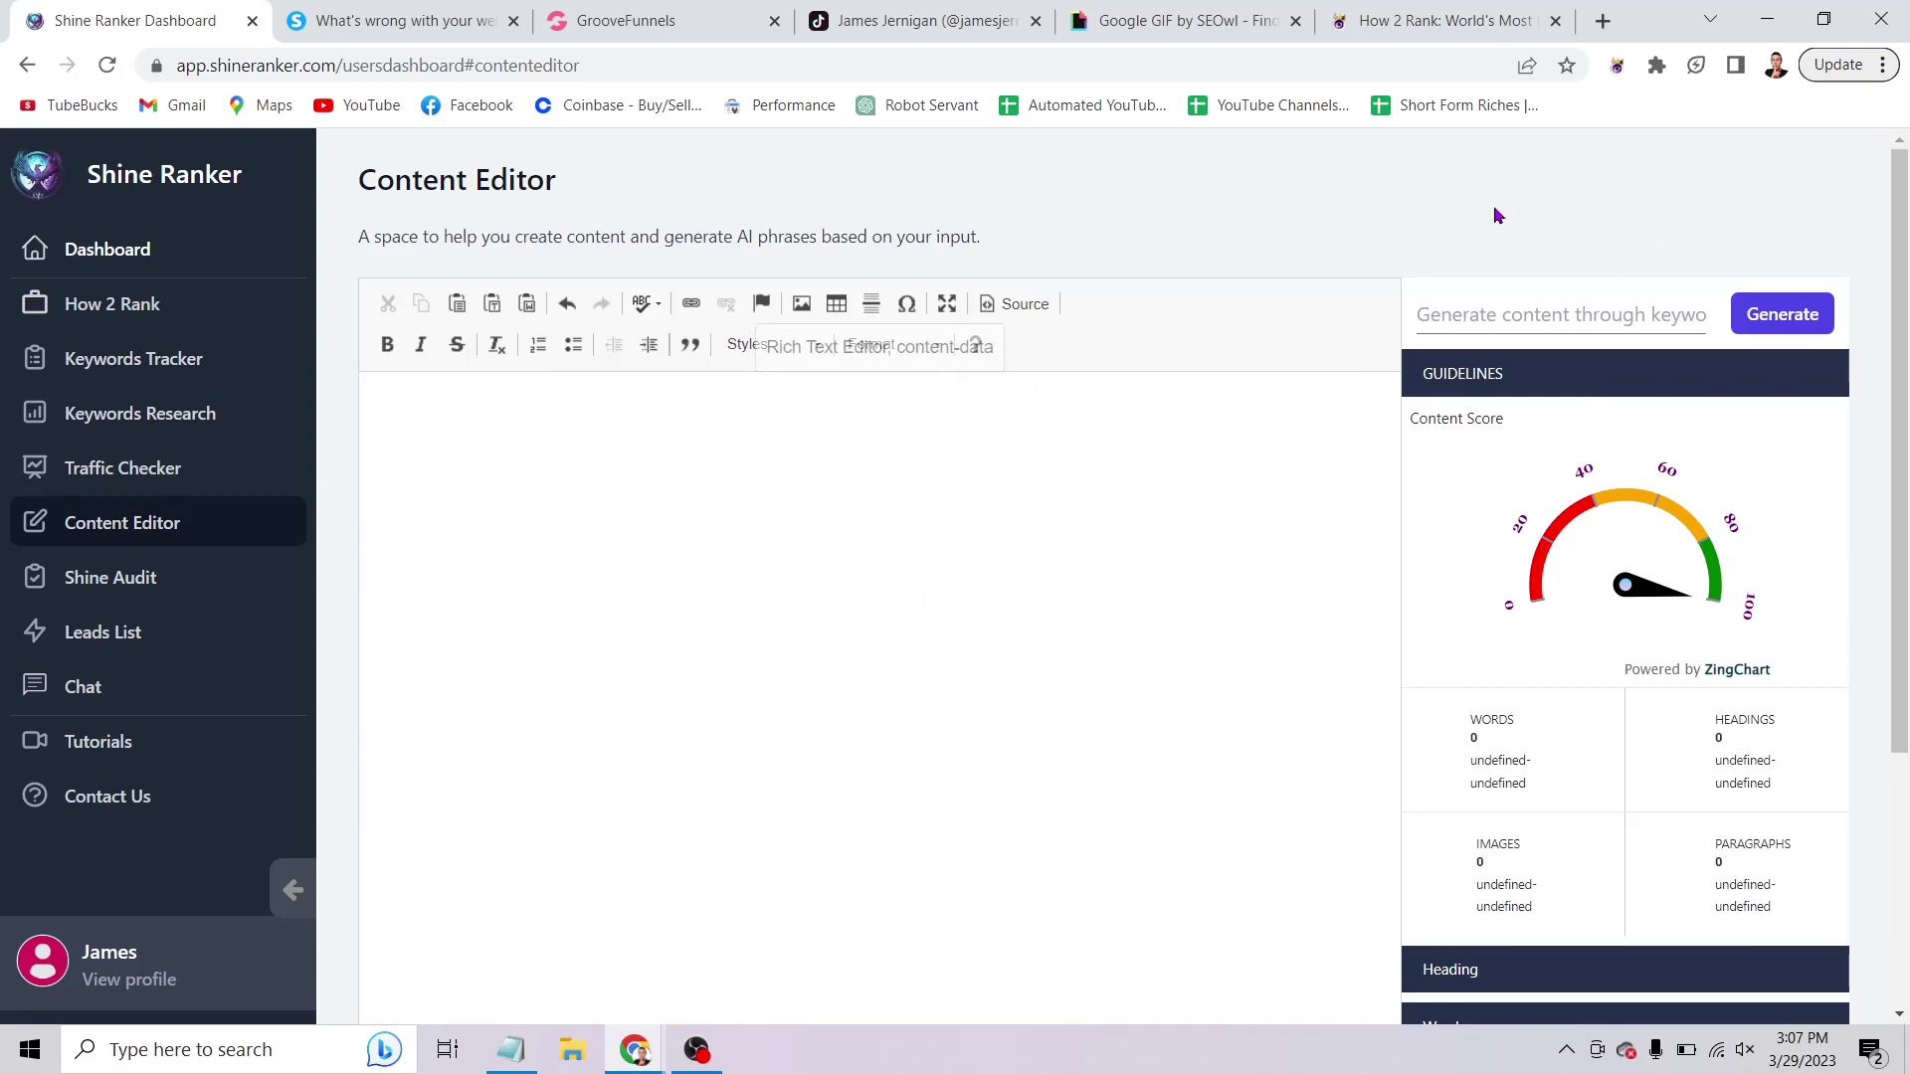
click(1547, 301)
click(1517, 229)
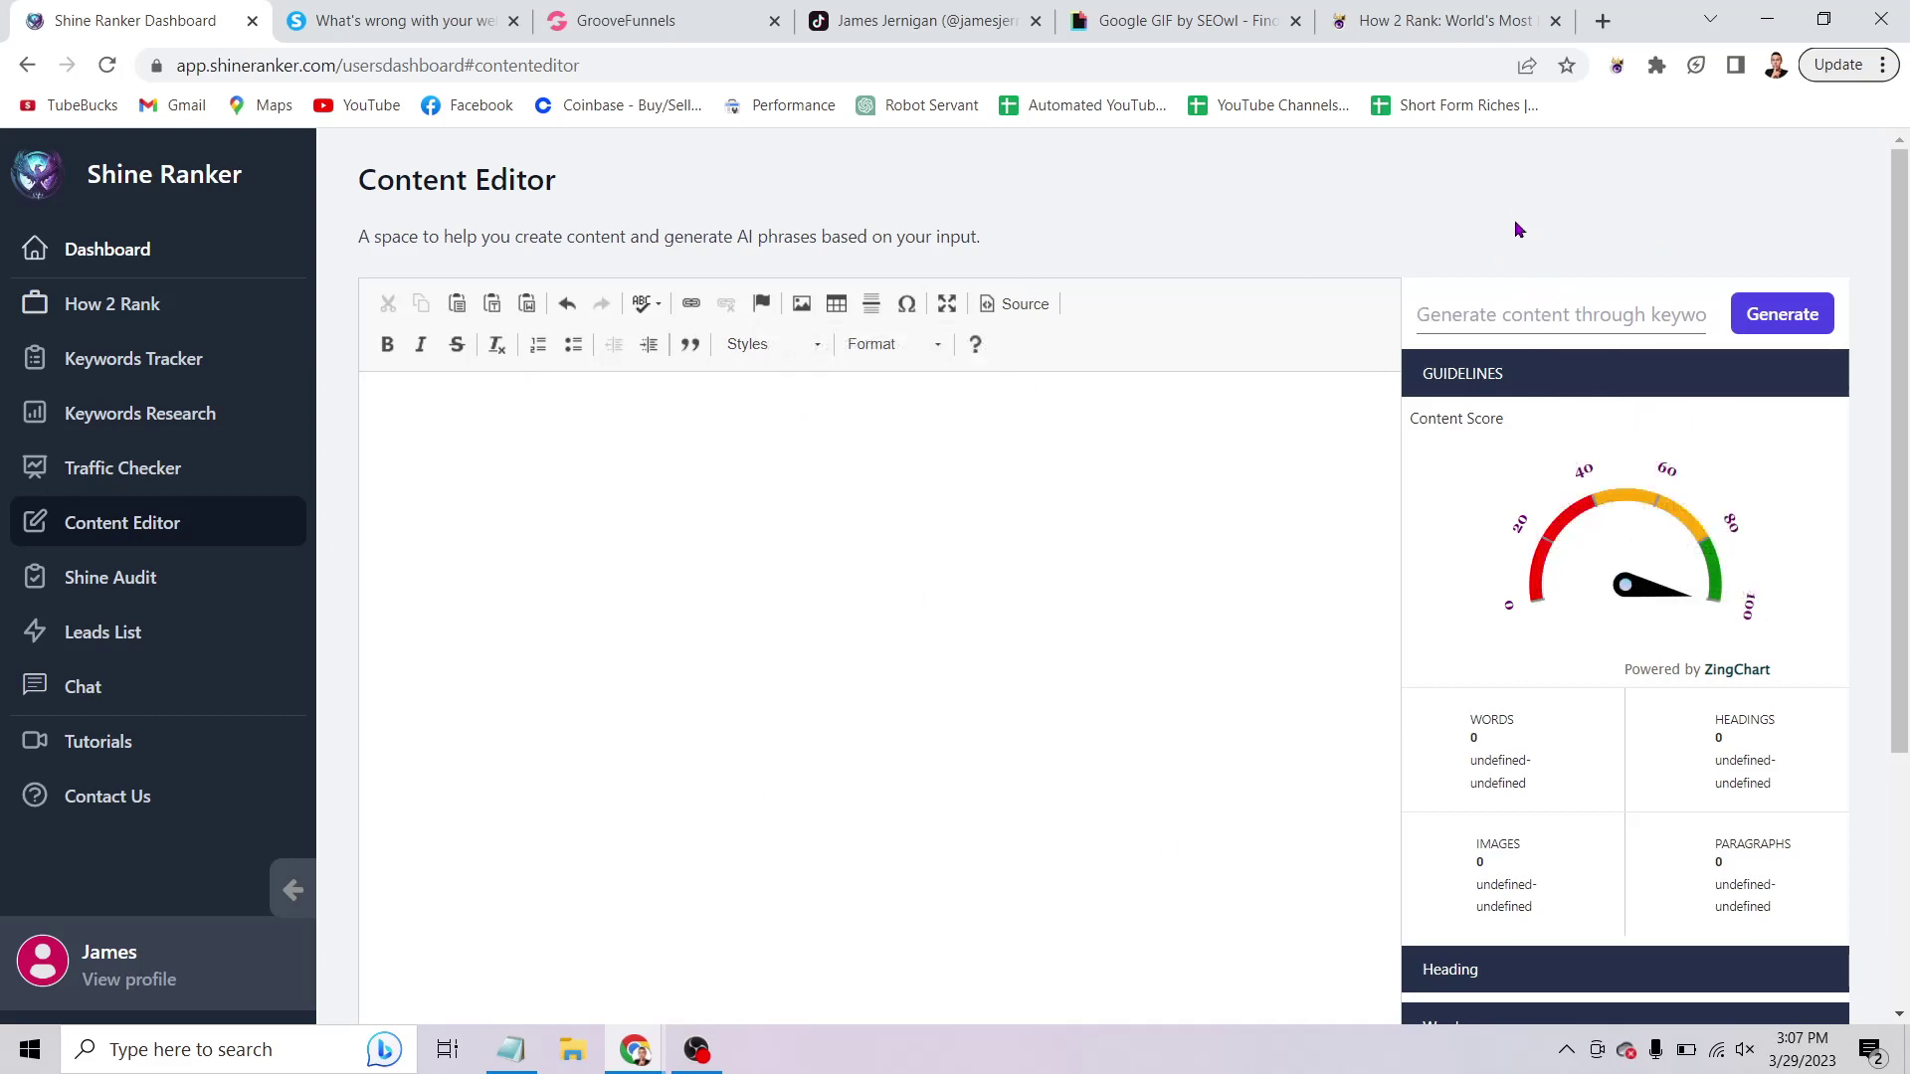
click(1510, 307)
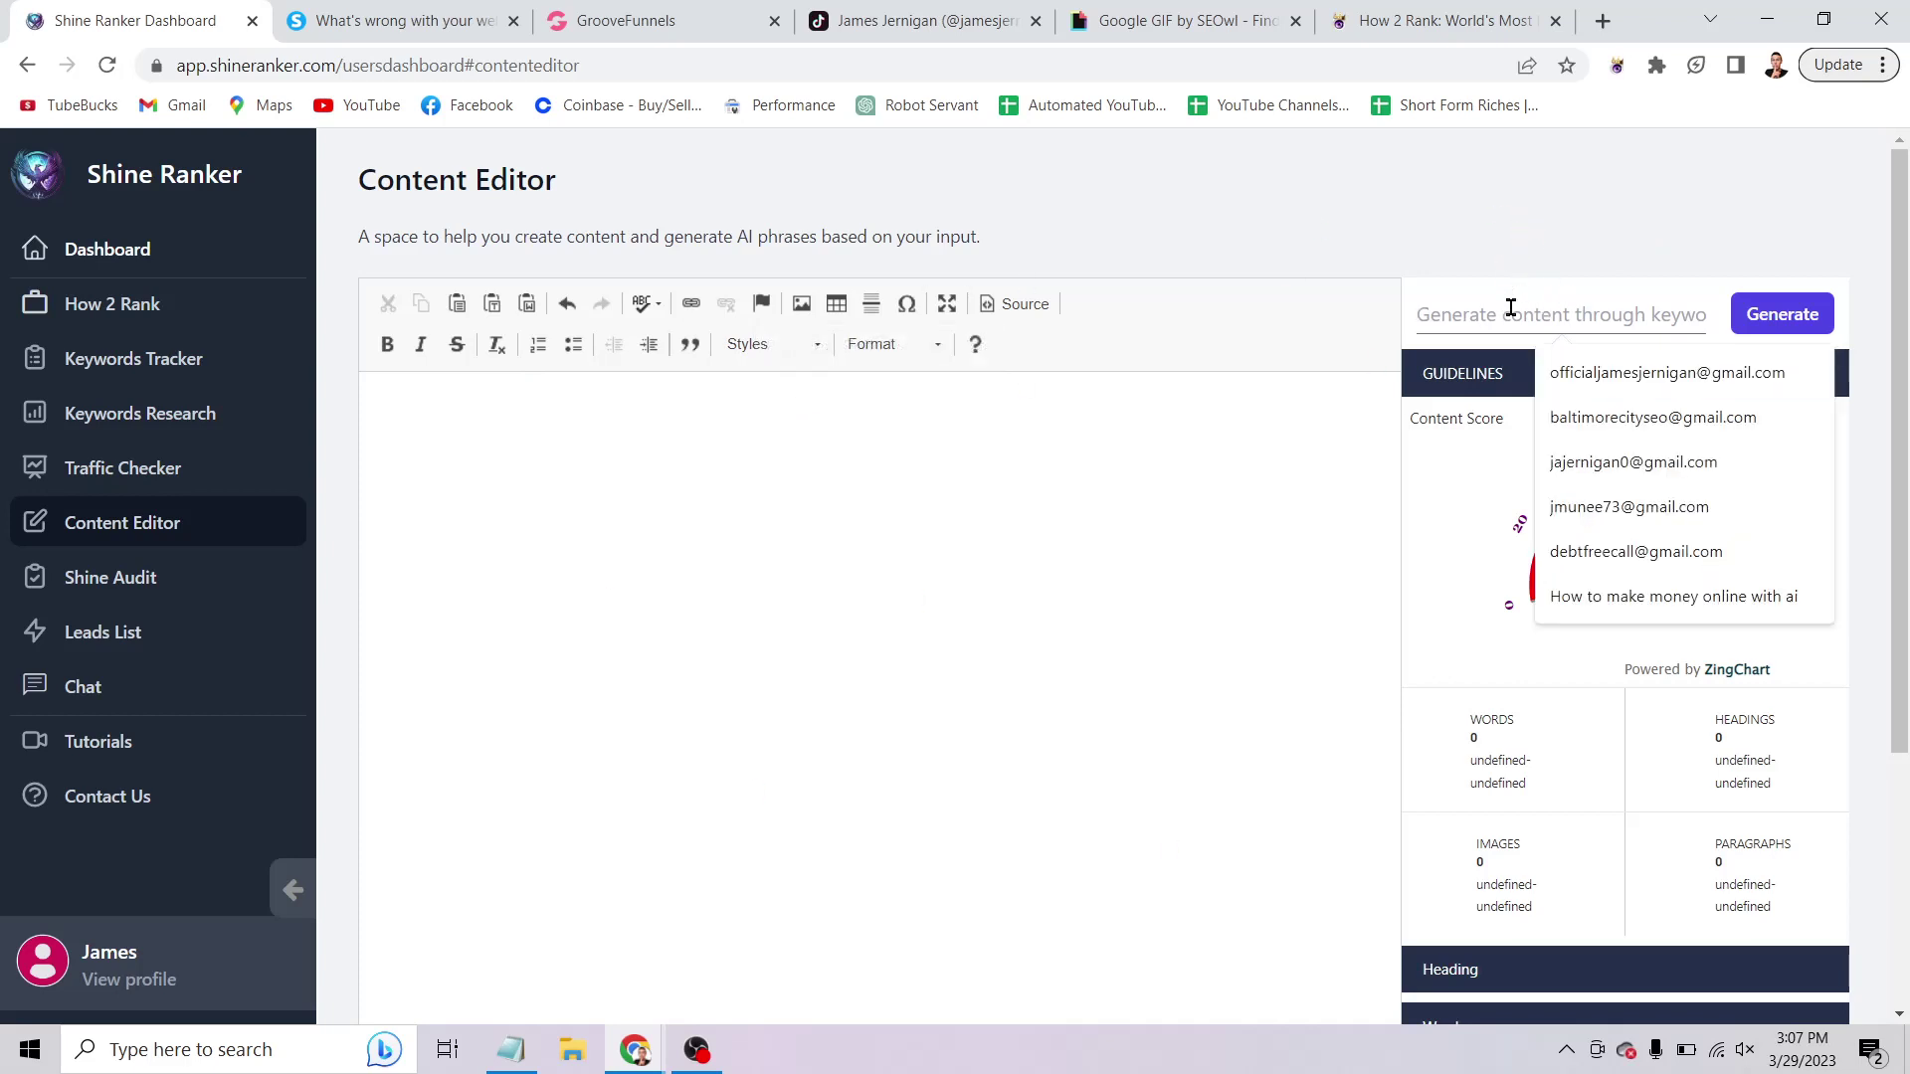
text(make money online with seo)
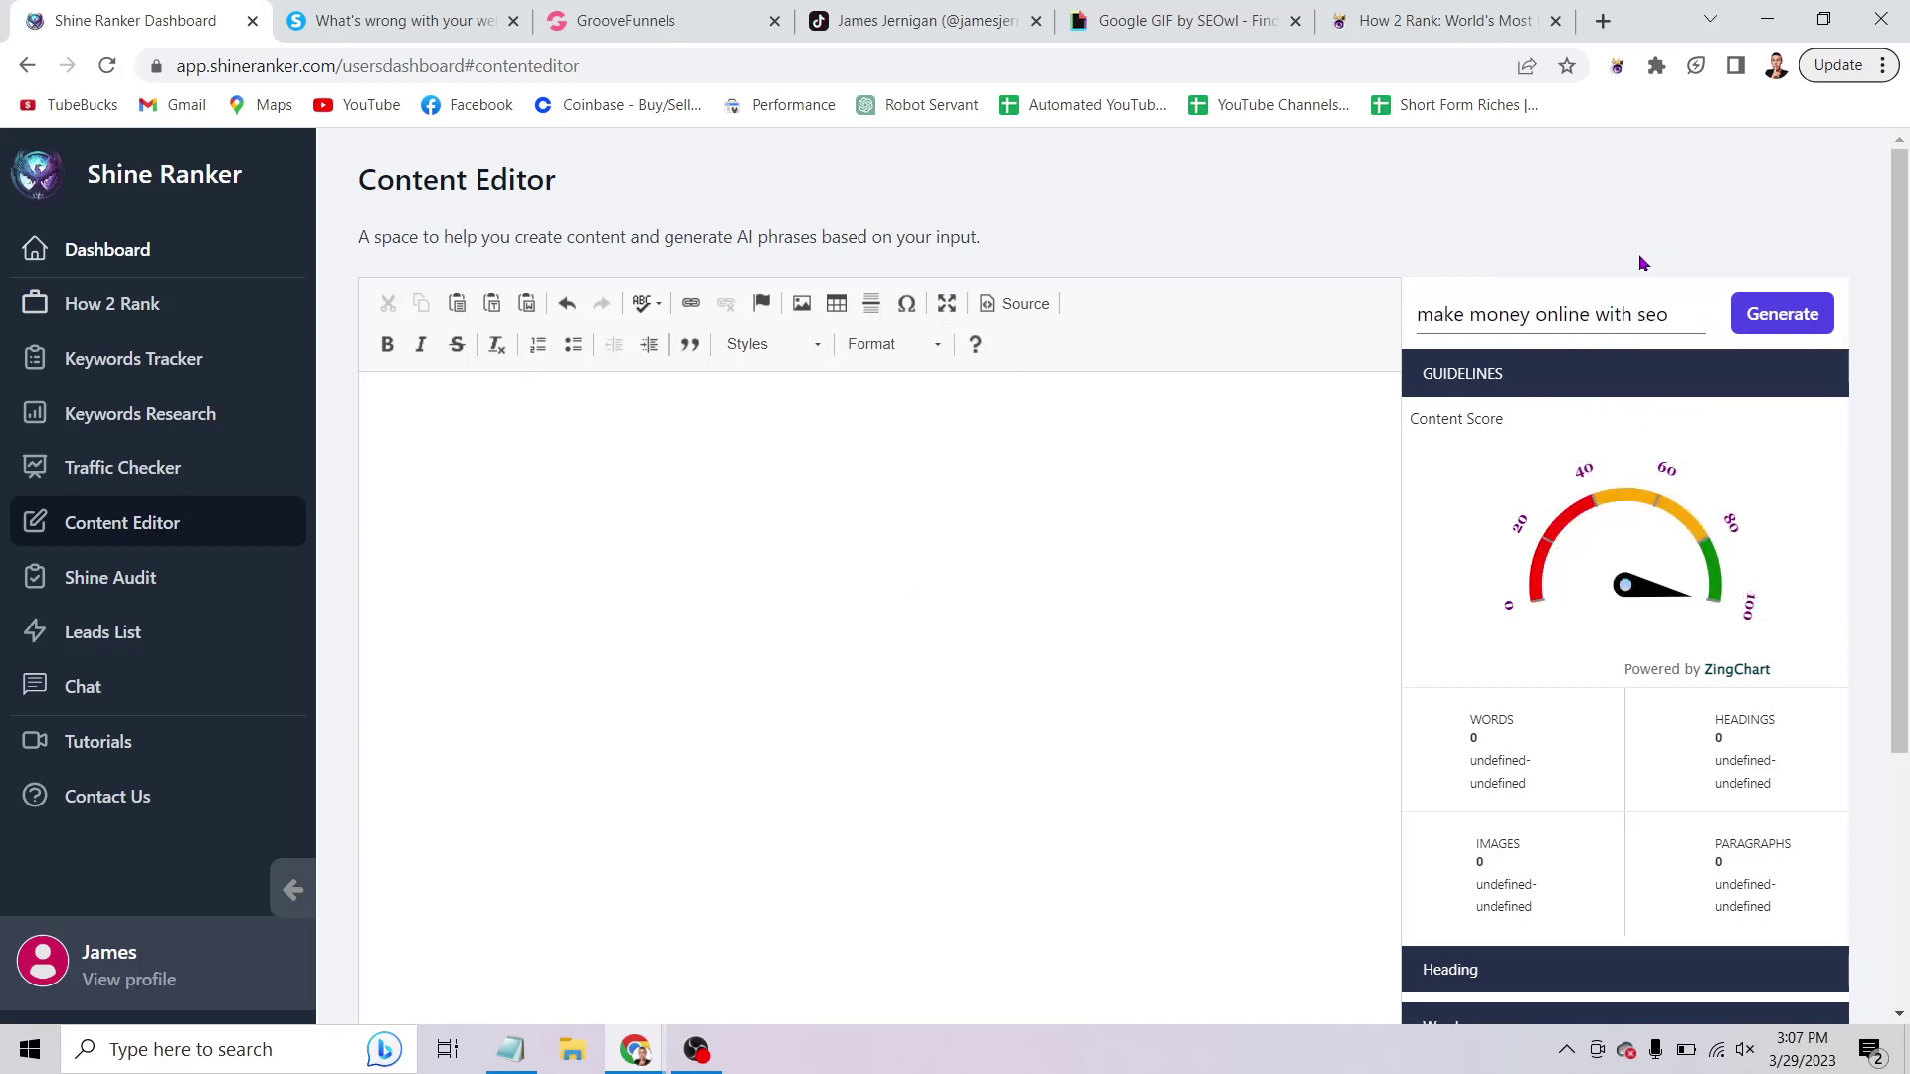
click(1775, 331)
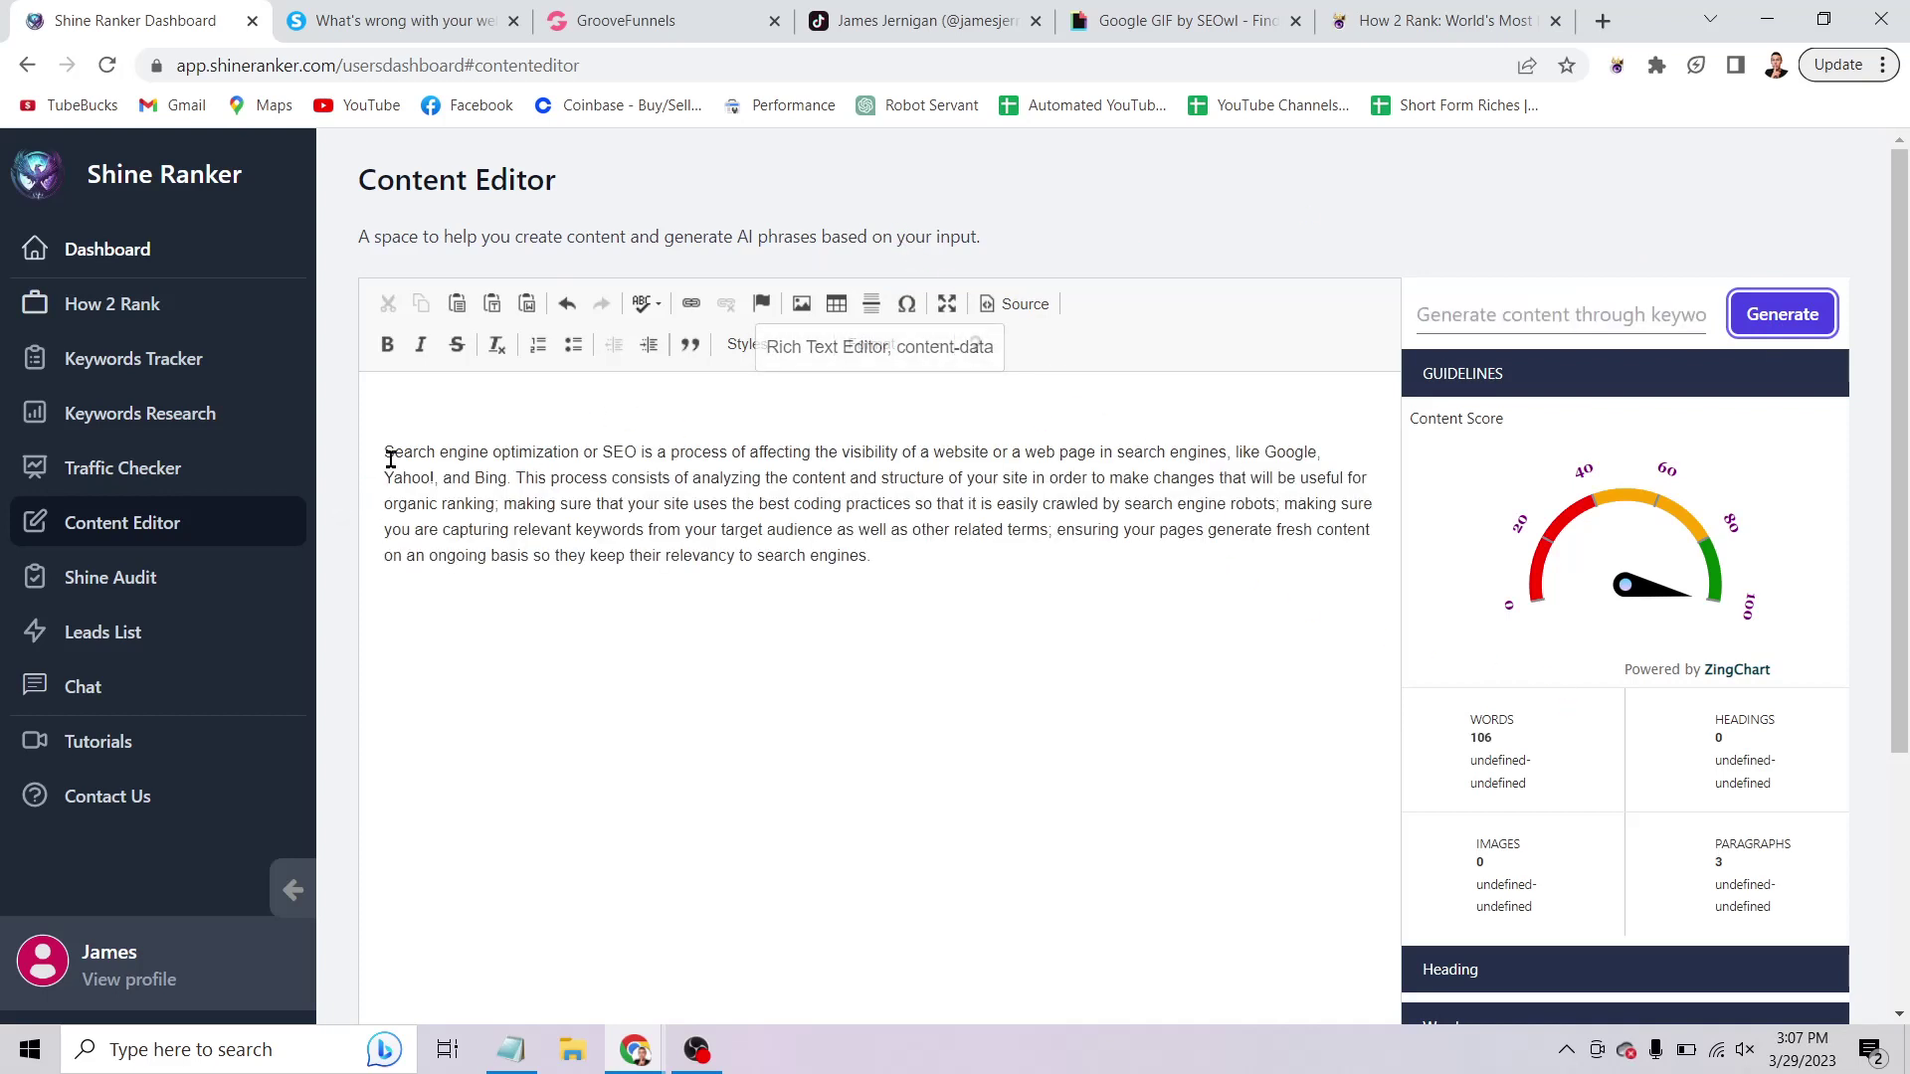
Highlight and review the generated 106-word paragraph defining search engine optimization.
drag(386, 452, 1173, 546)
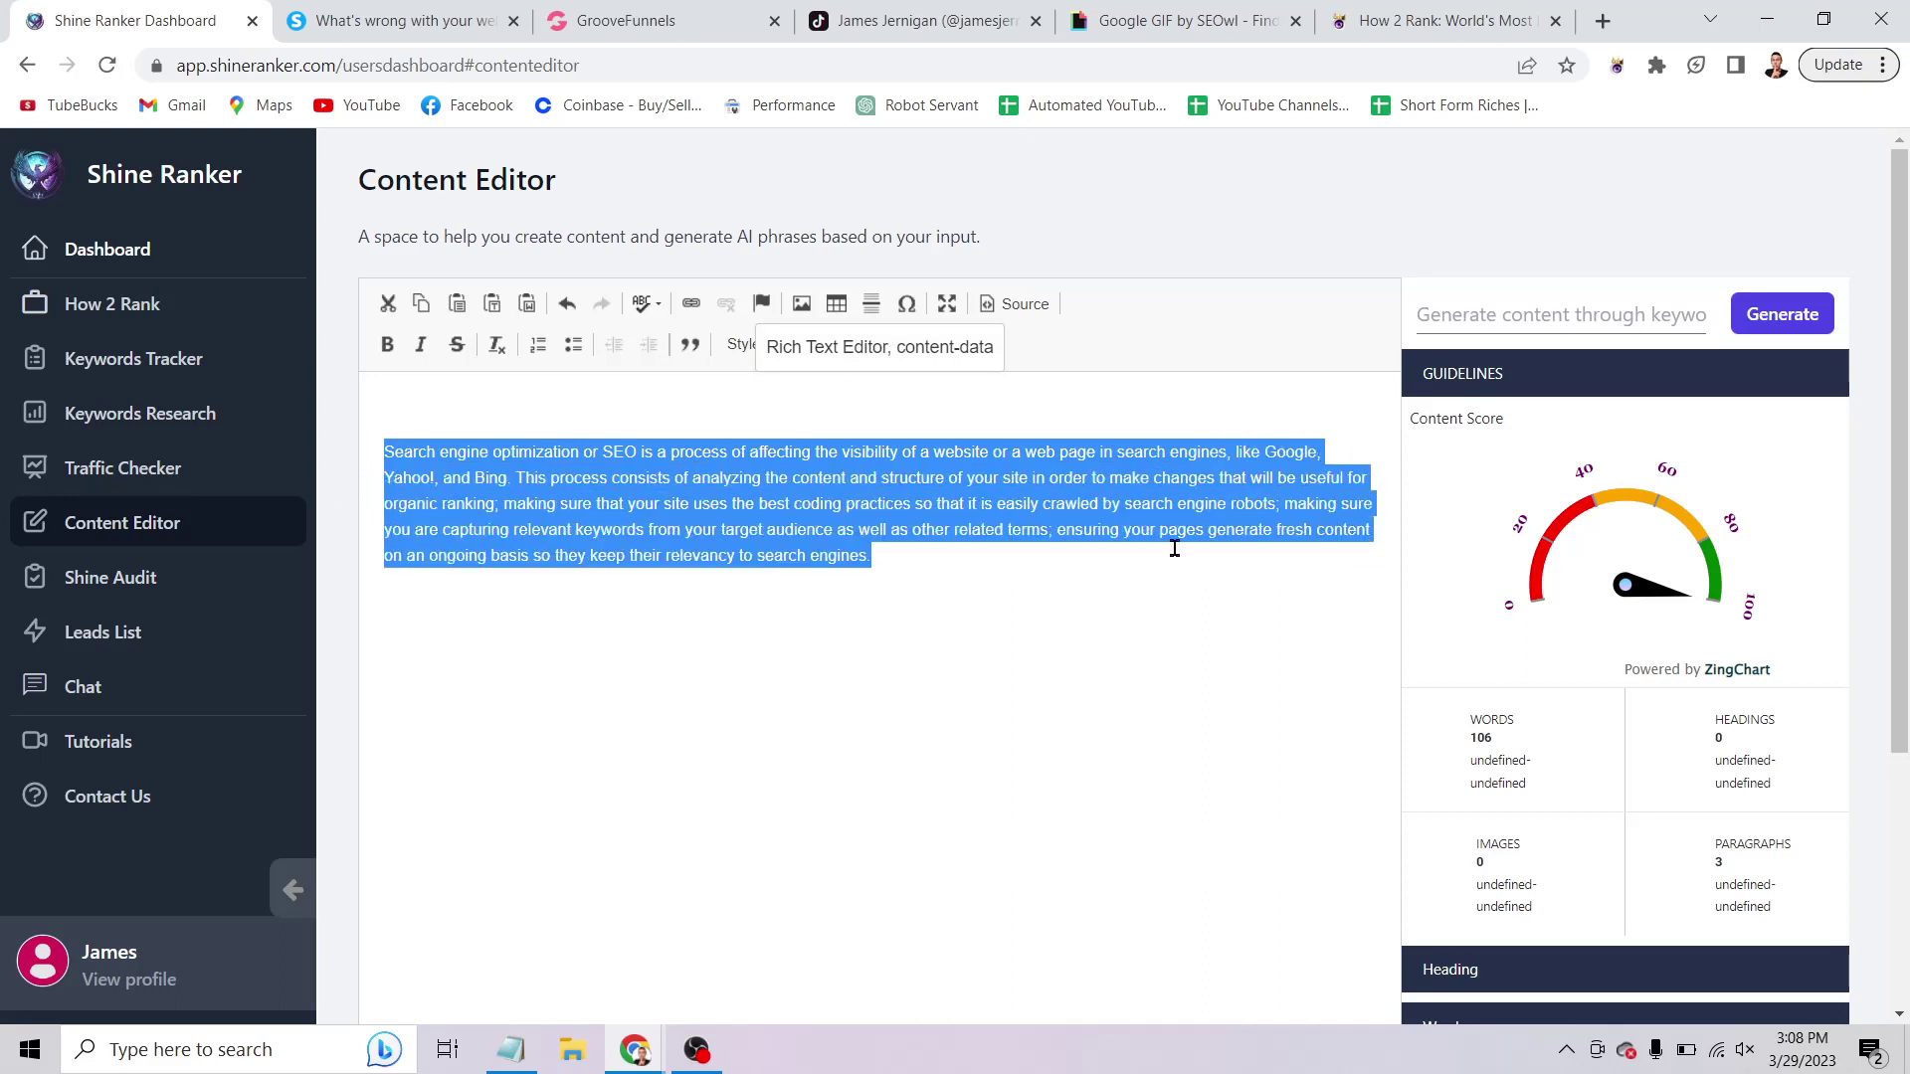
click(1065, 569)
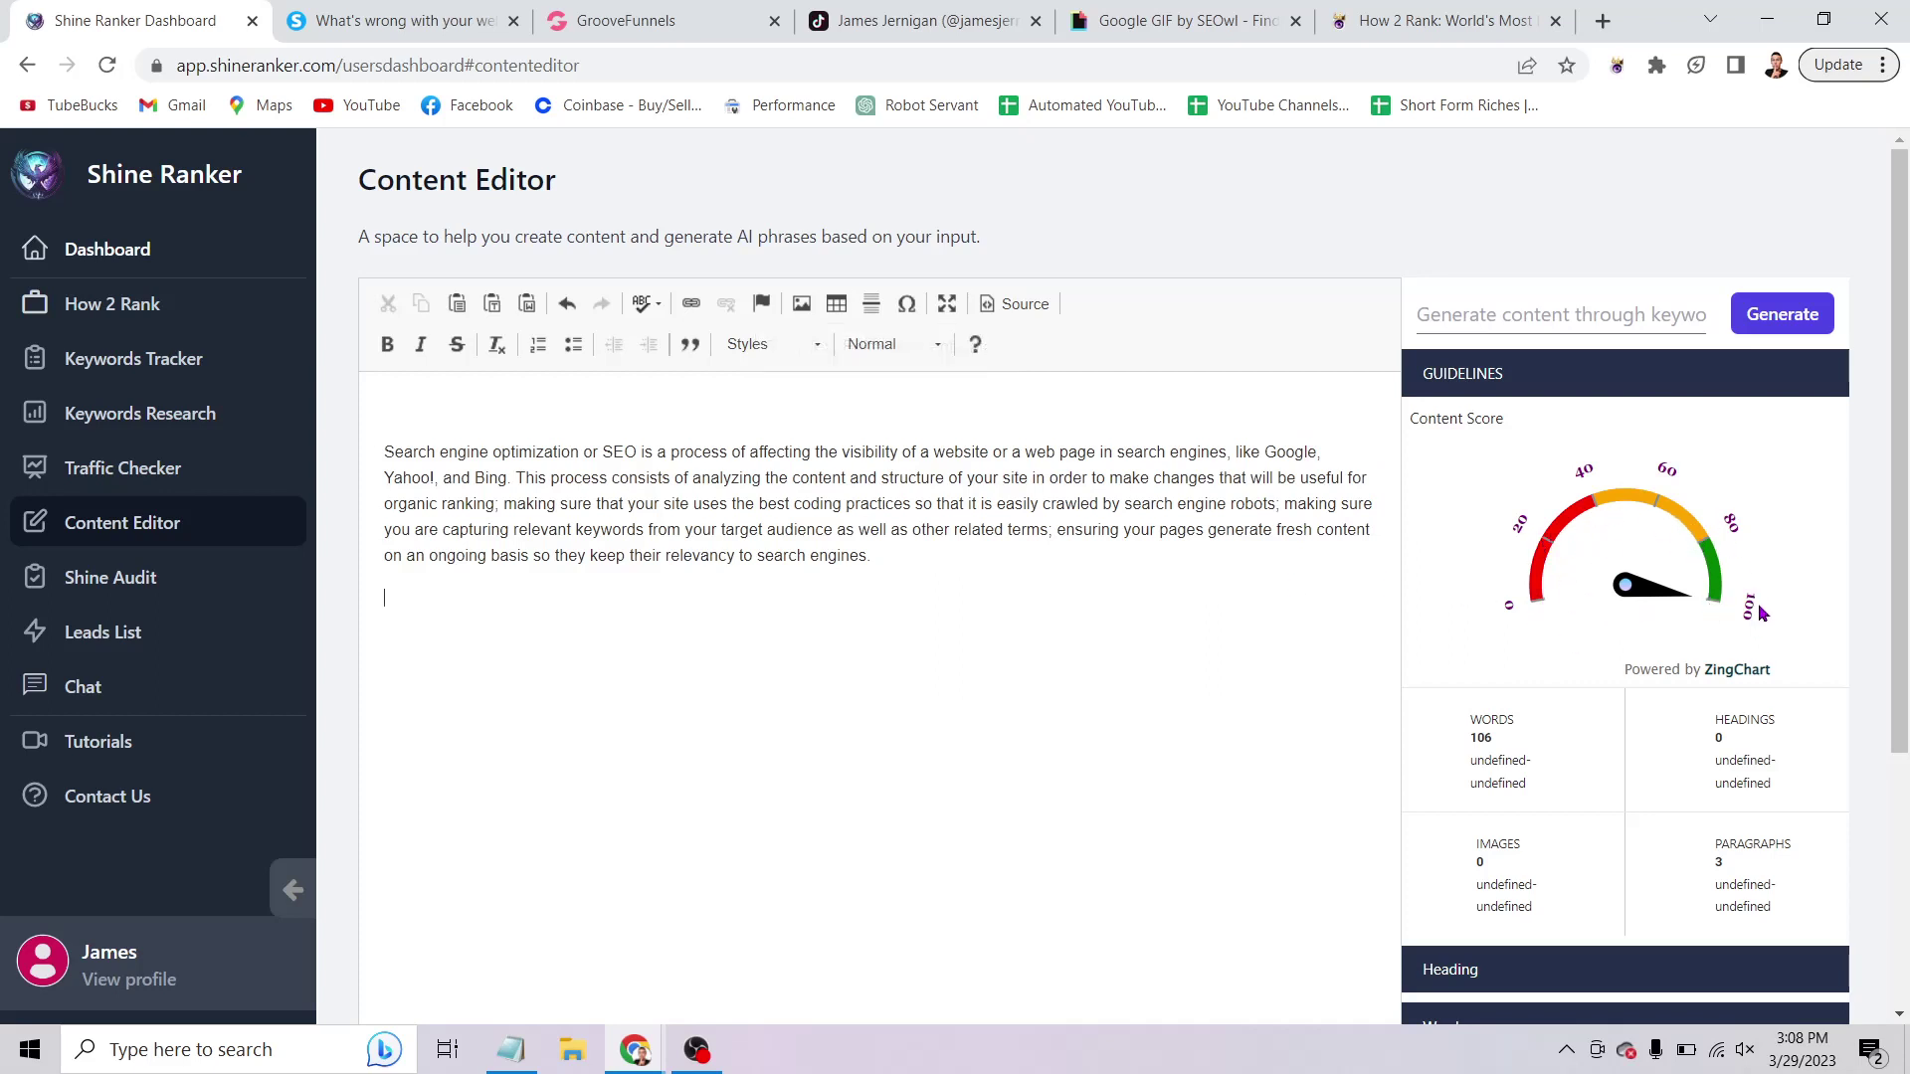
scroll(1558, 510, down, 4)
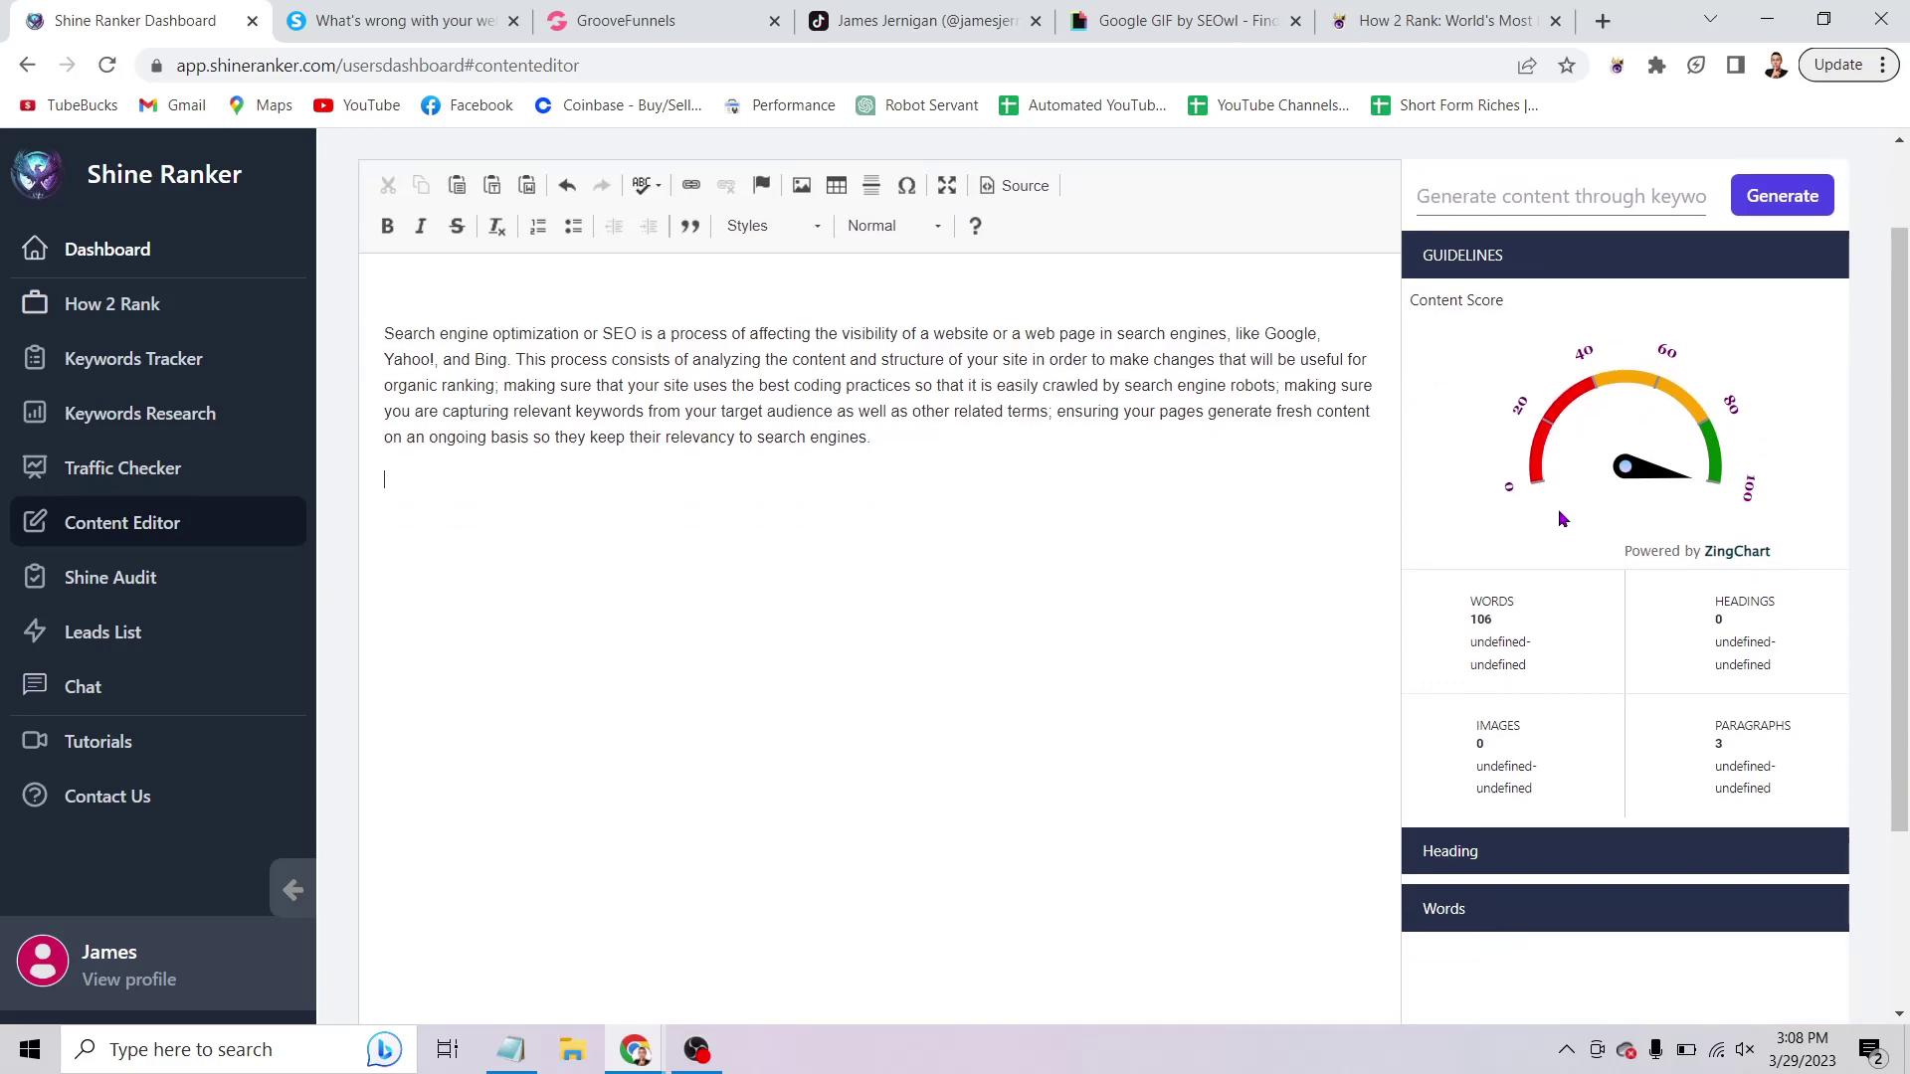
scroll(1672, 602, up, 4)
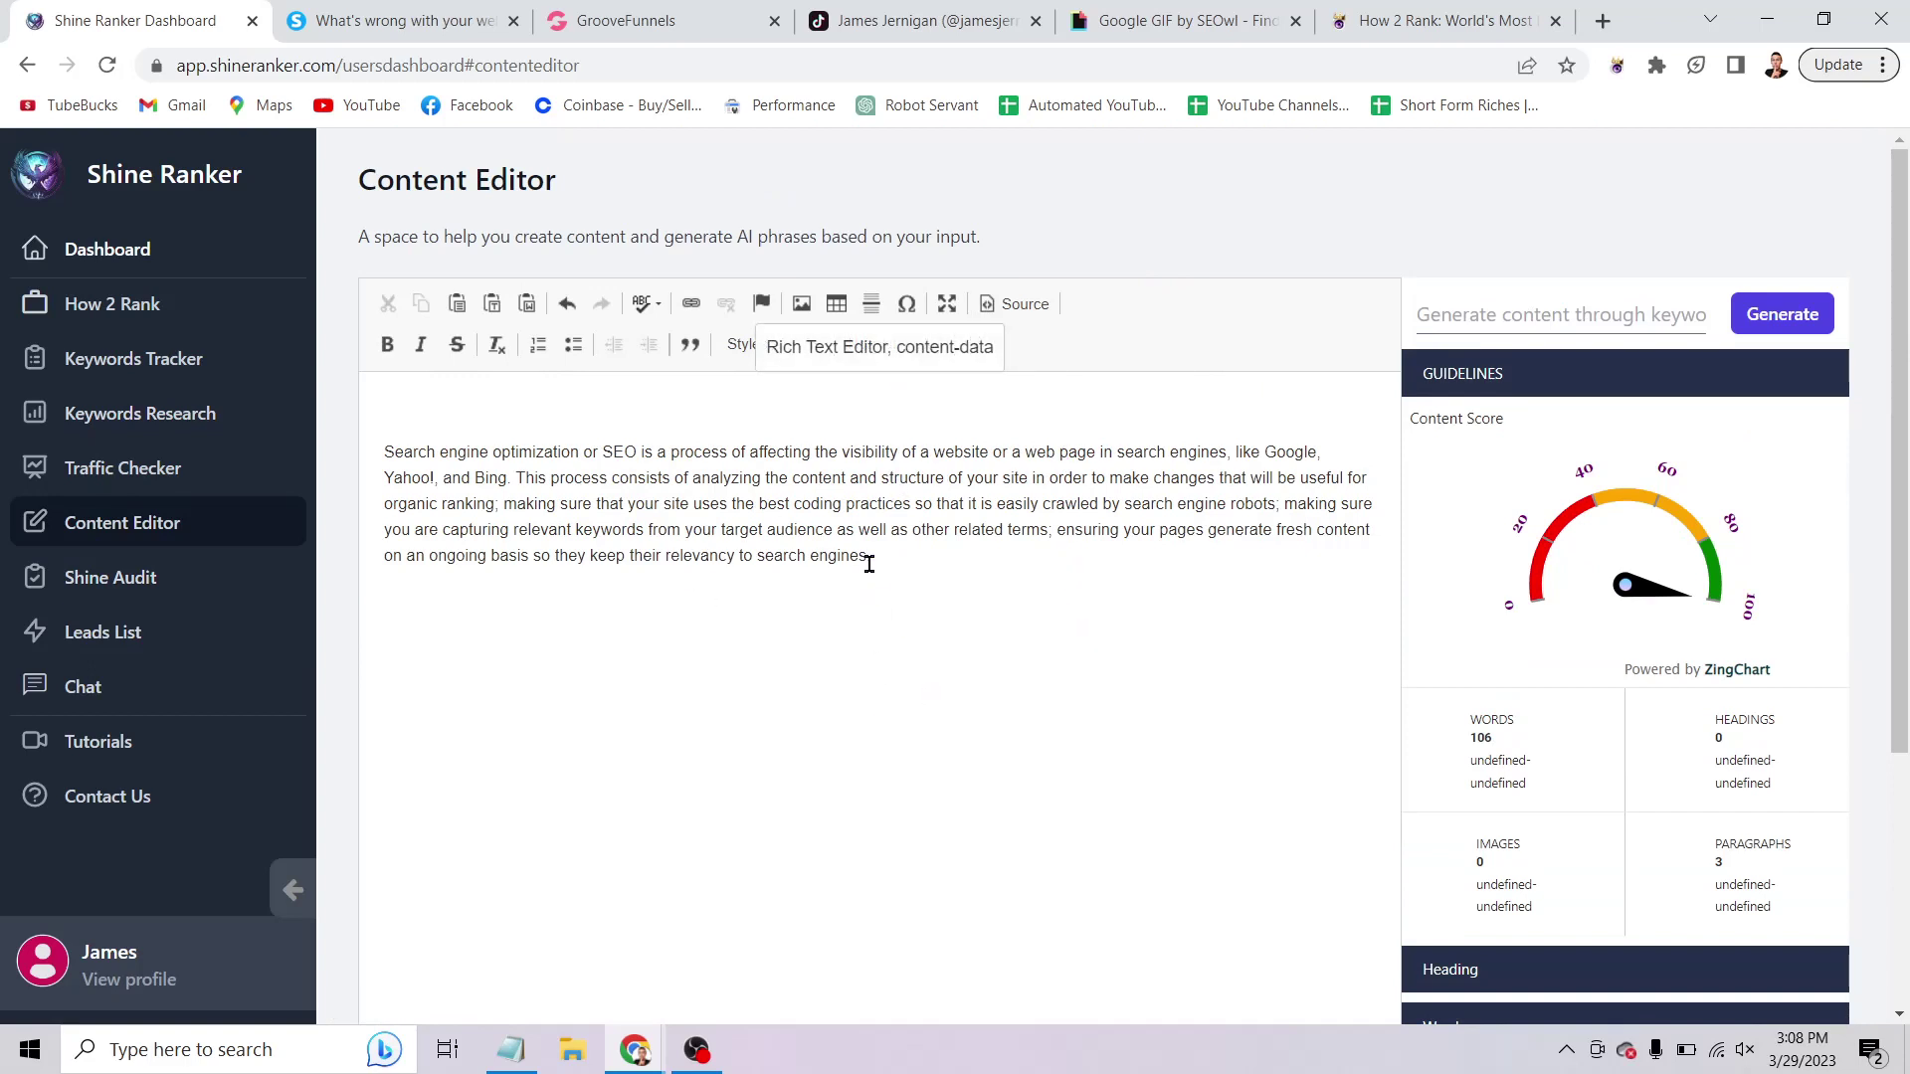
drag(394, 423, 1081, 607)
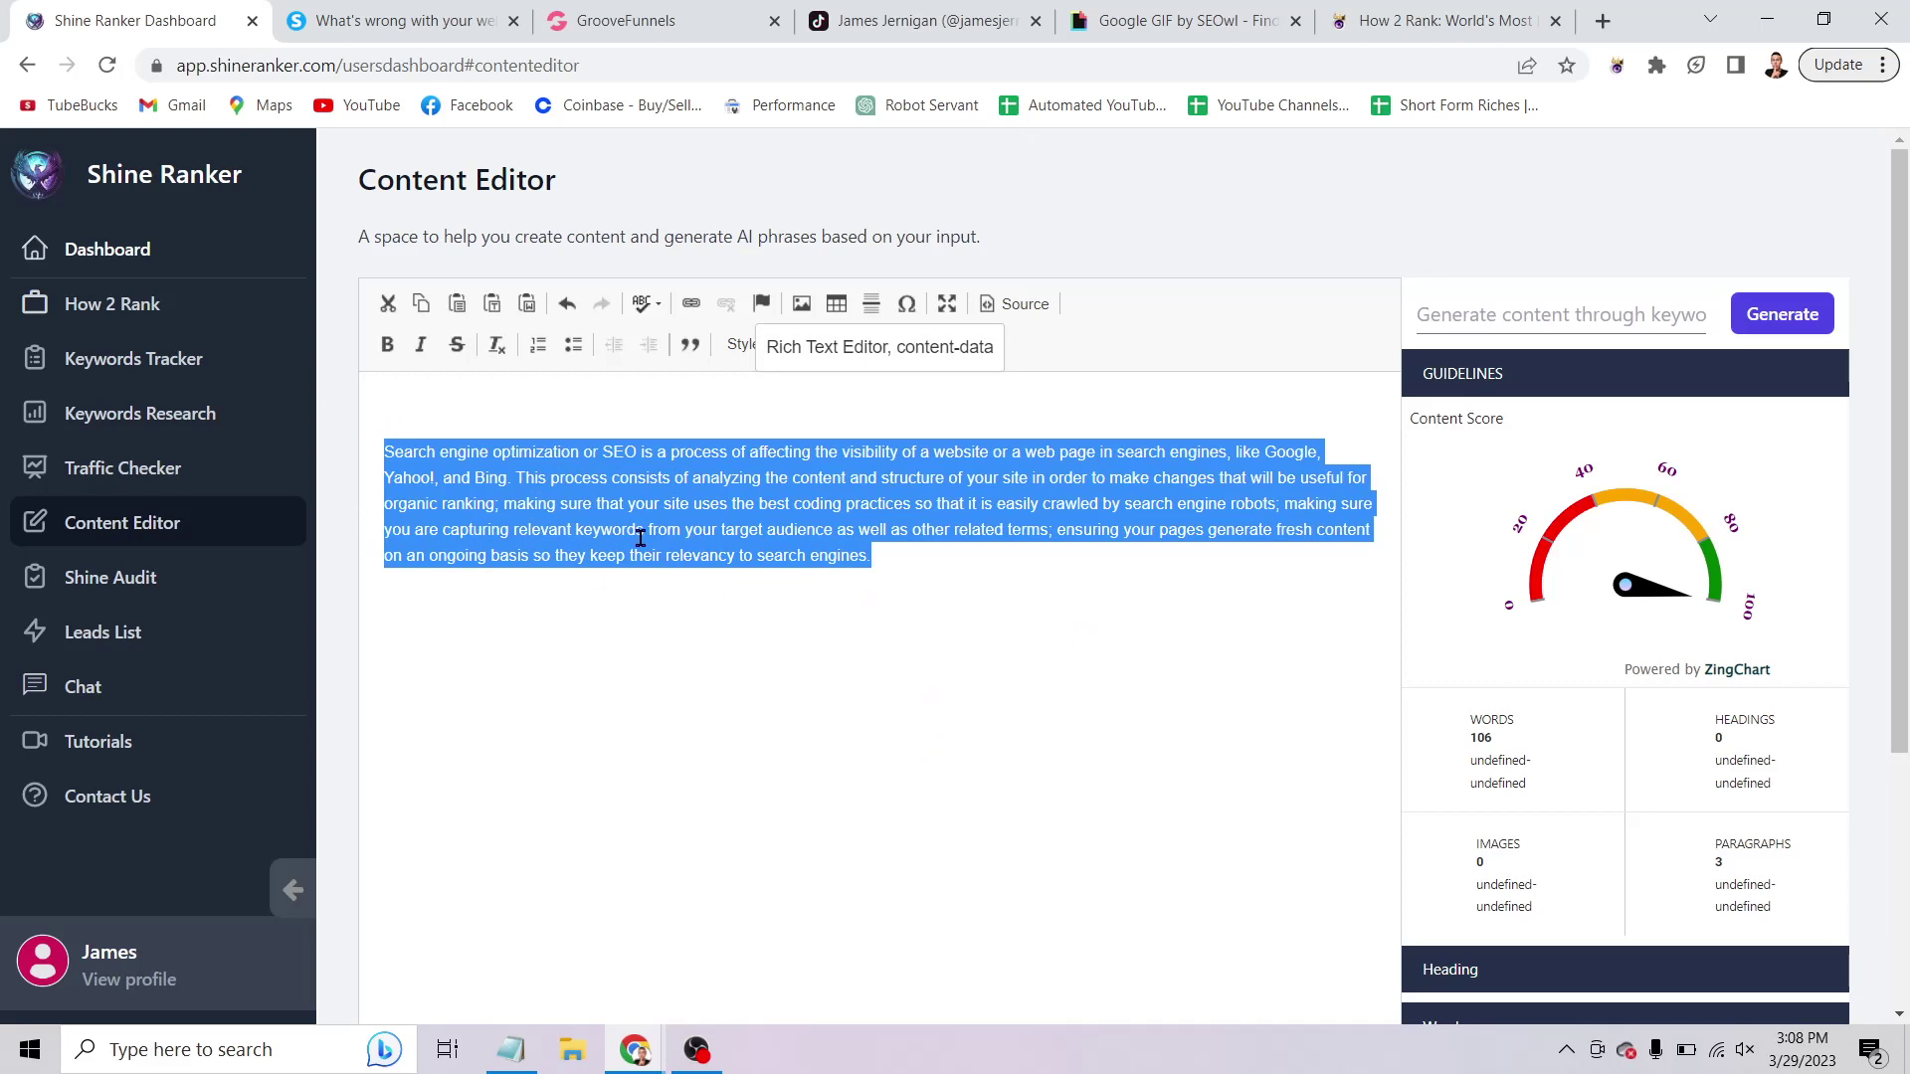
click(959, 666)
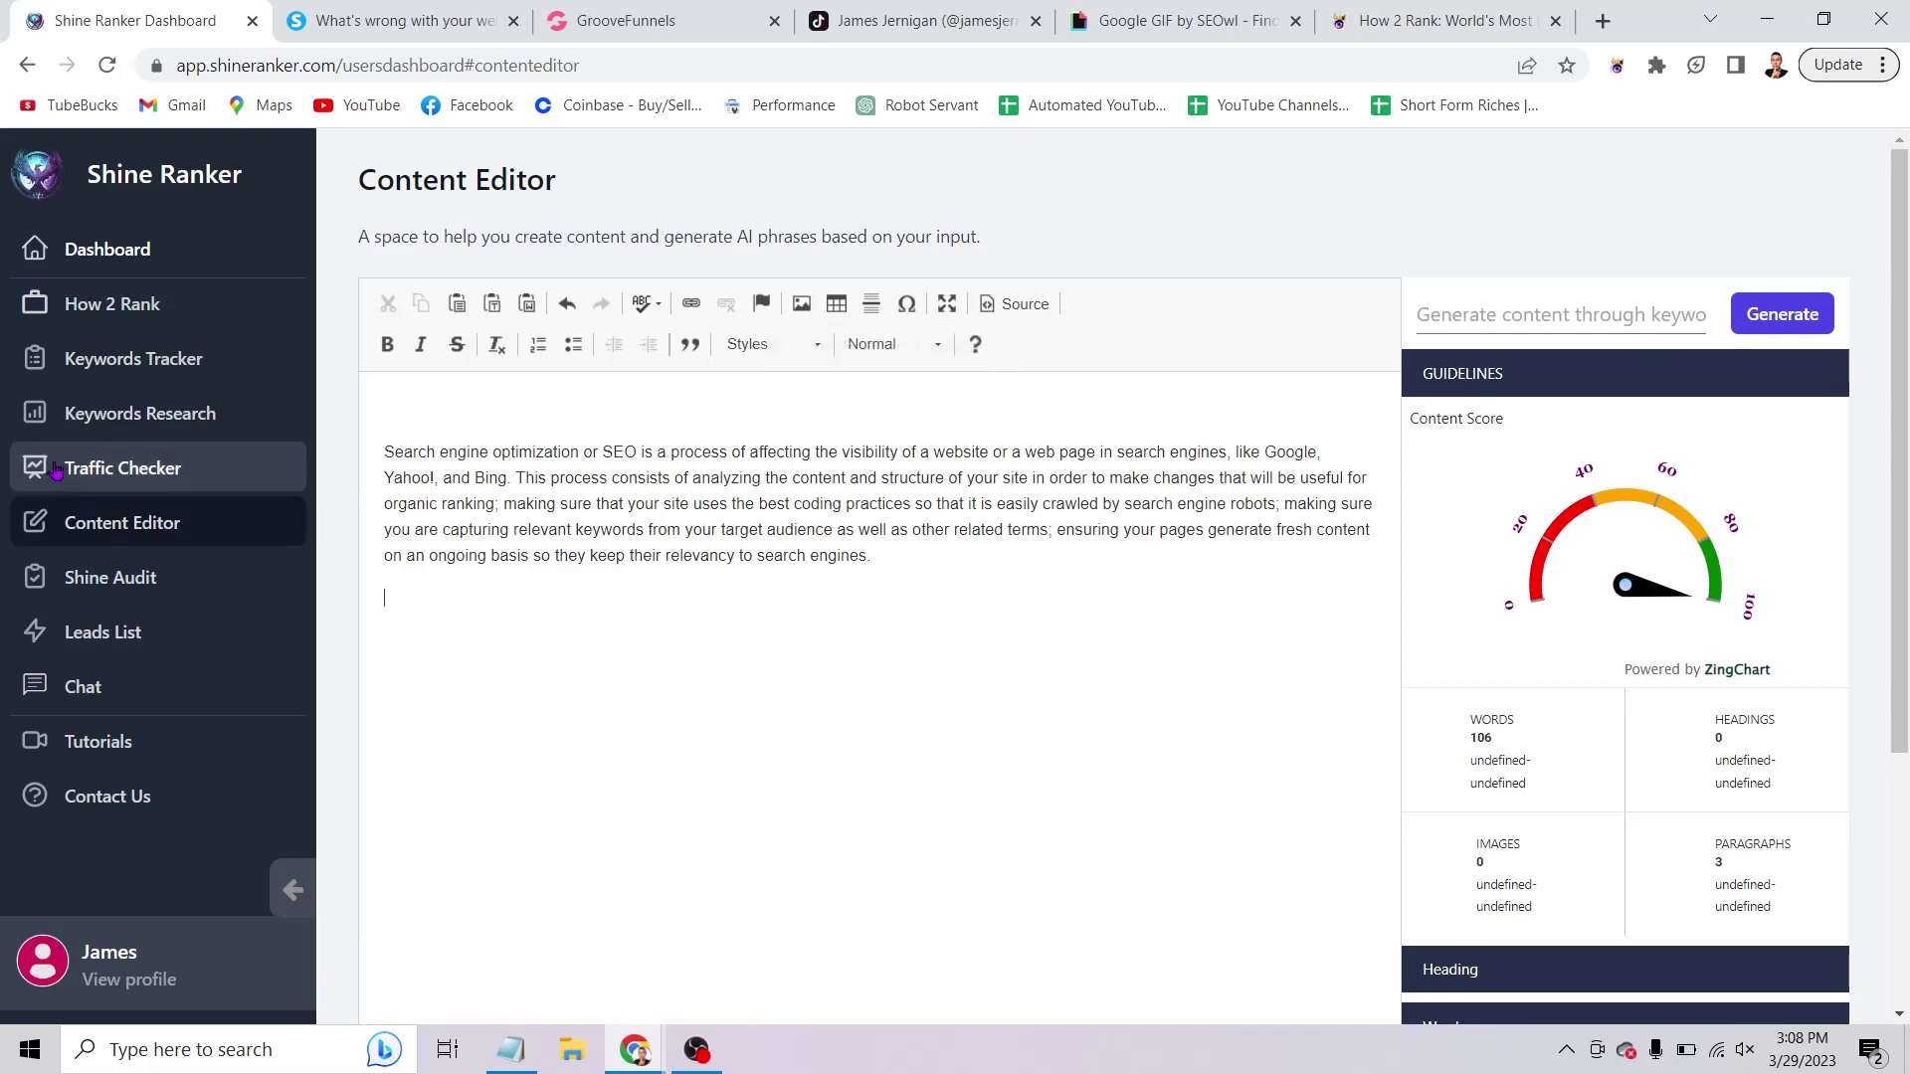
Show Traffic Checker and scroll through the 42 ranked keywords for how2rank.com.
click(97, 460)
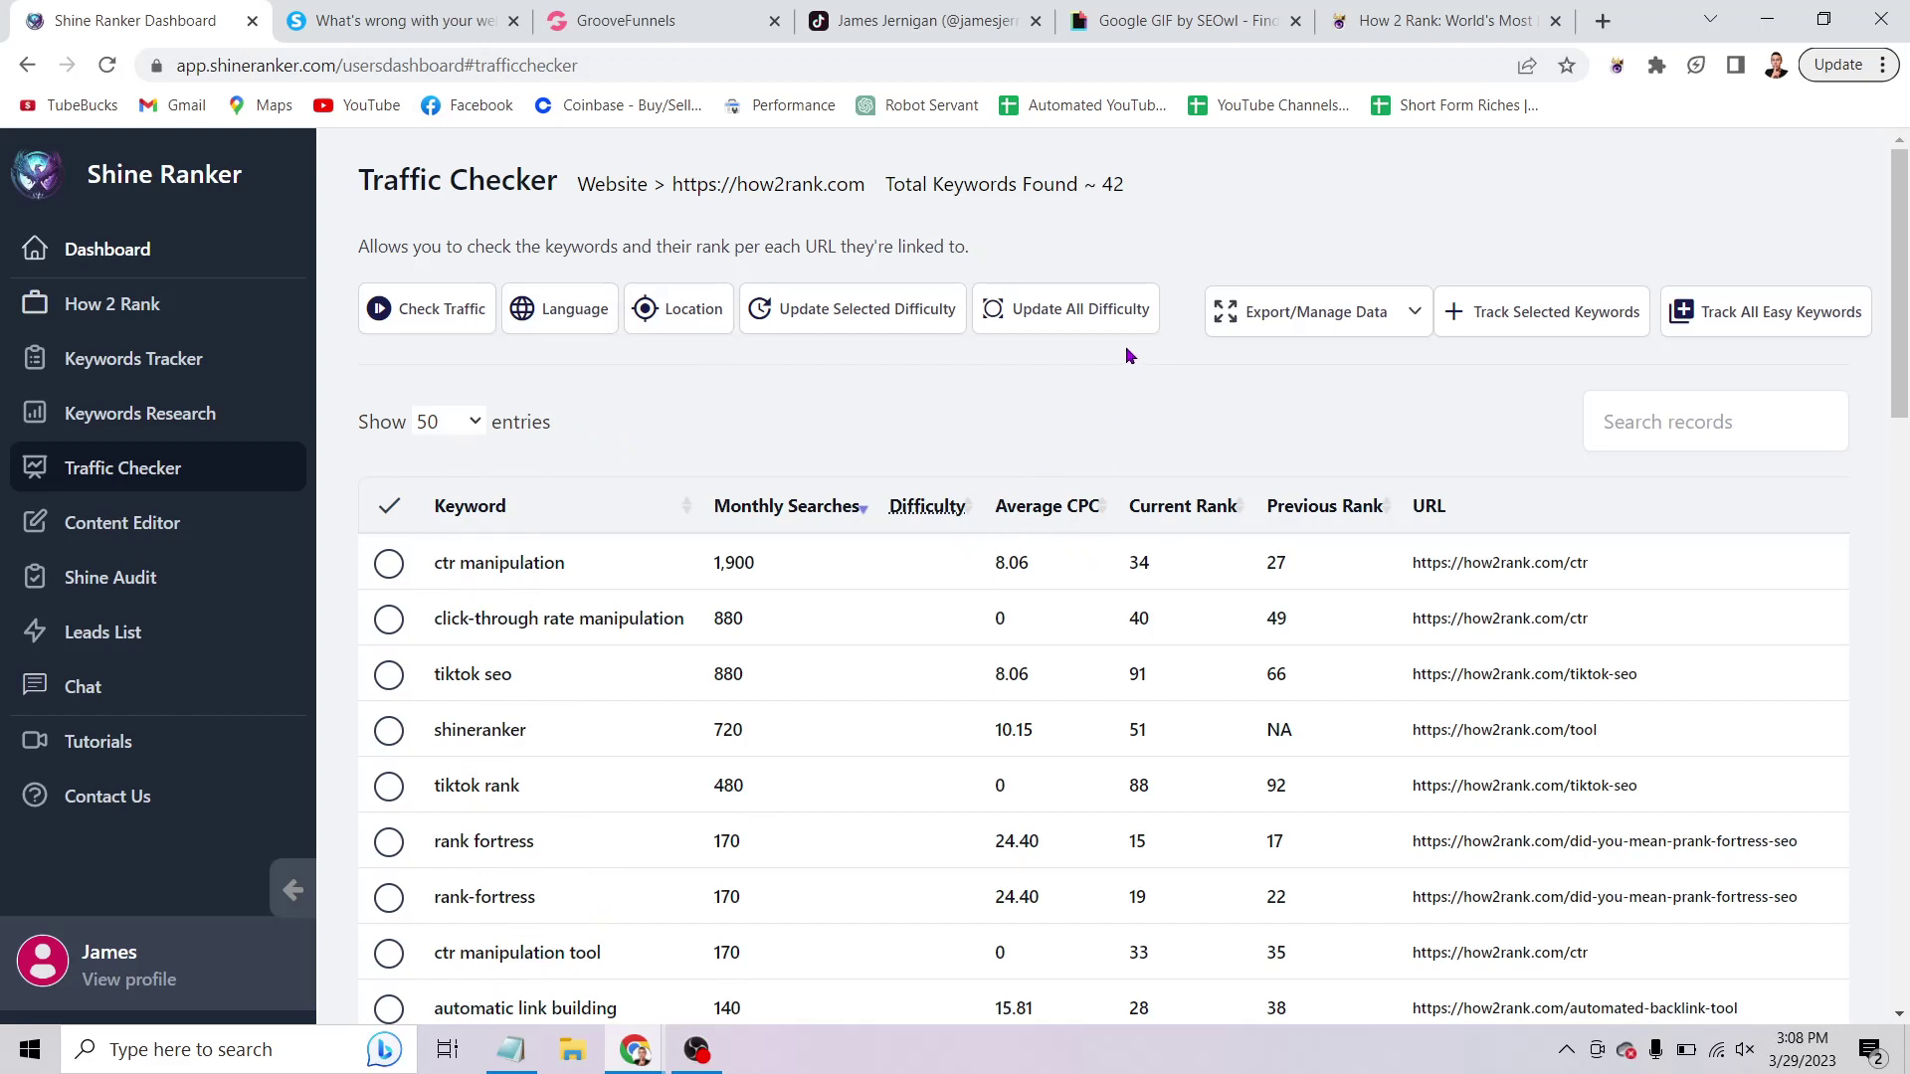
scroll(587, 357, down, 1)
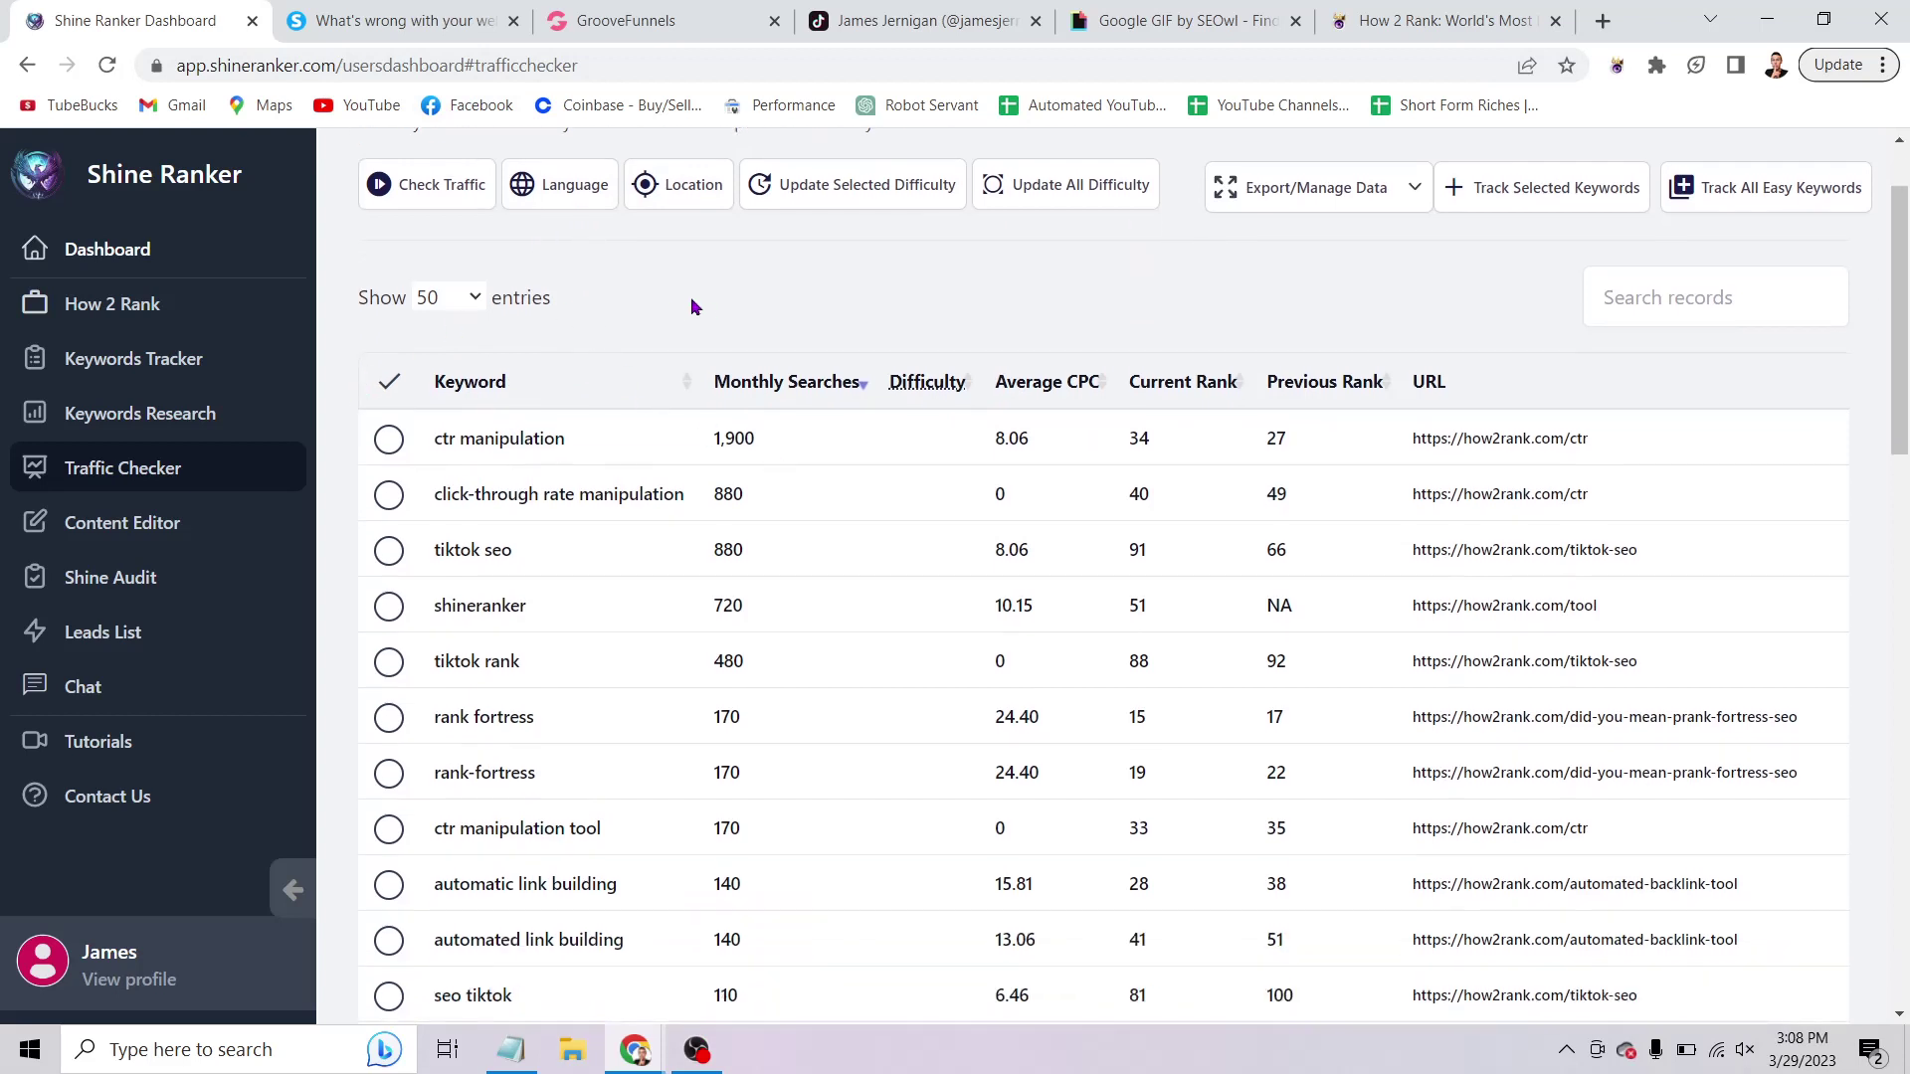
scroll(677, 300, down, 1)
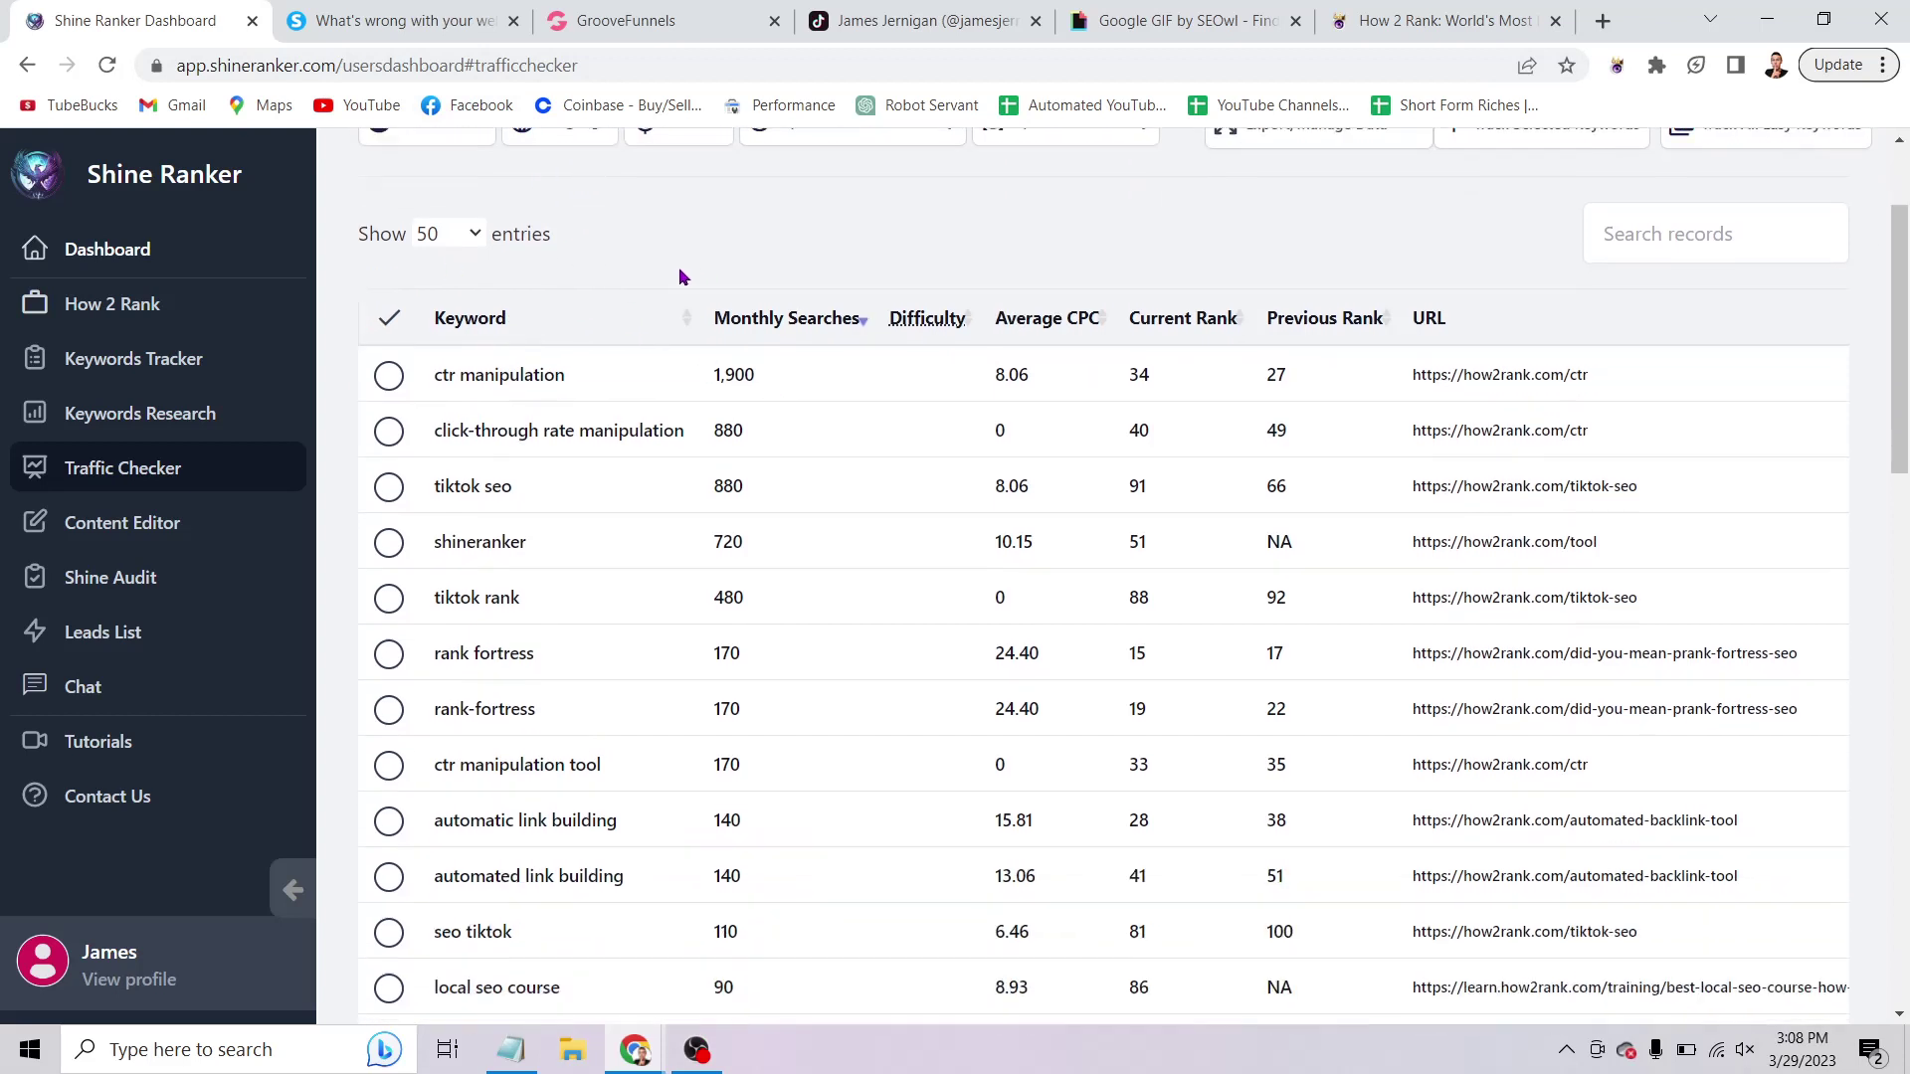
scroll(682, 422, down, 6)
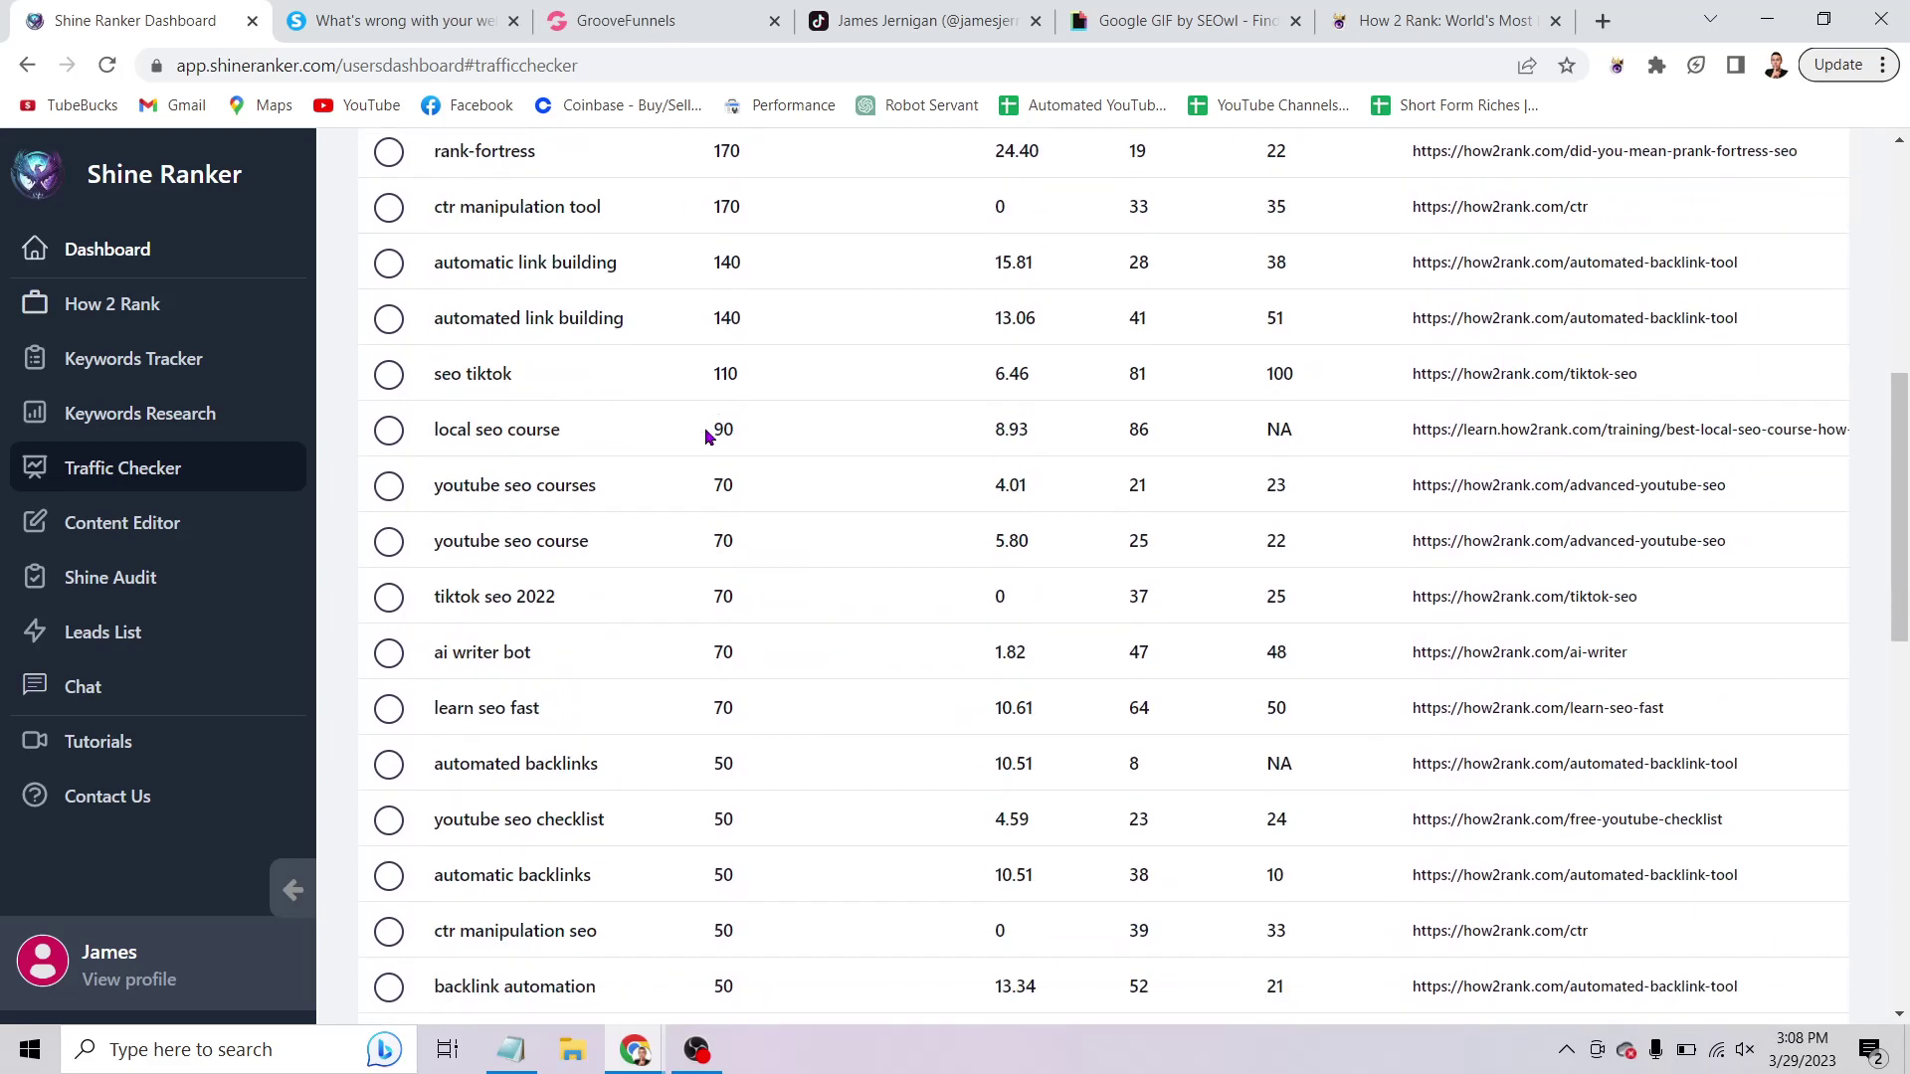
scroll(756, 570, down, 2)
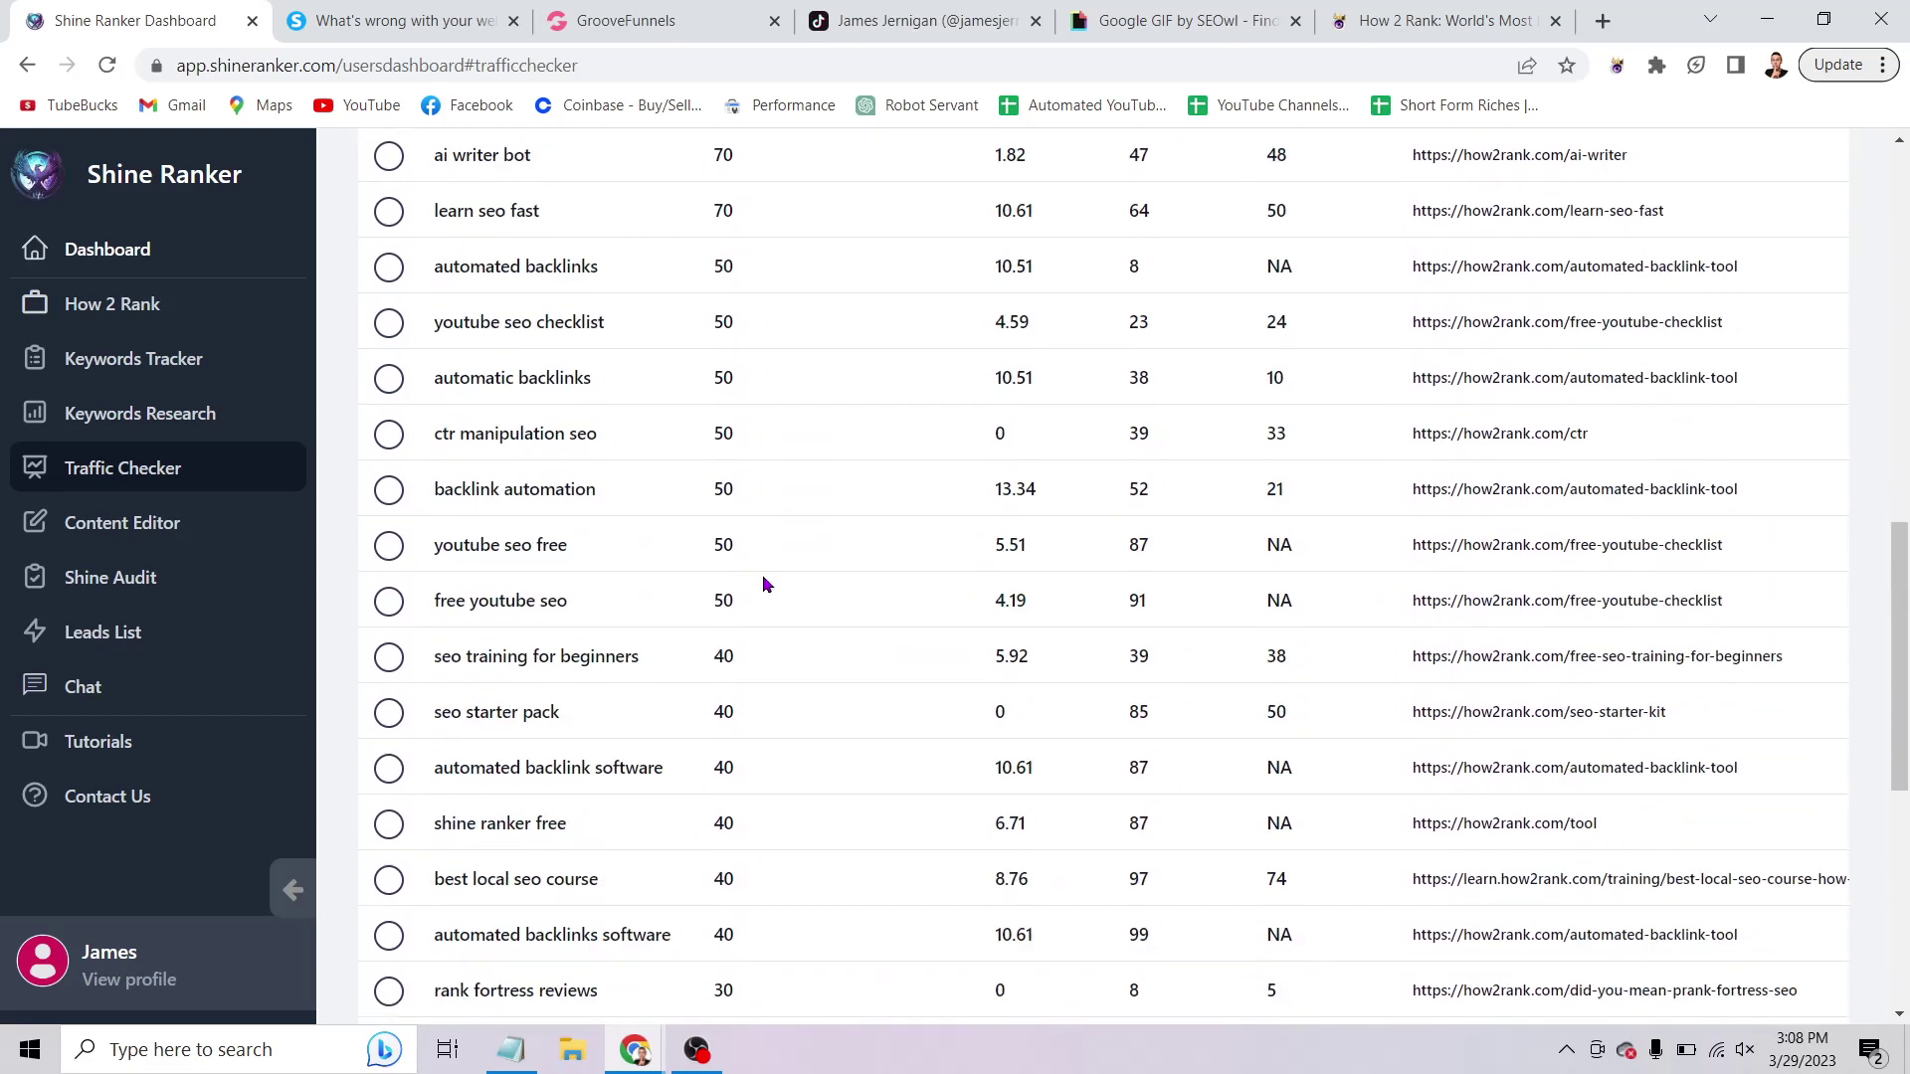
scroll(764, 577, down, 2)
scroll(903, 572, up, 12)
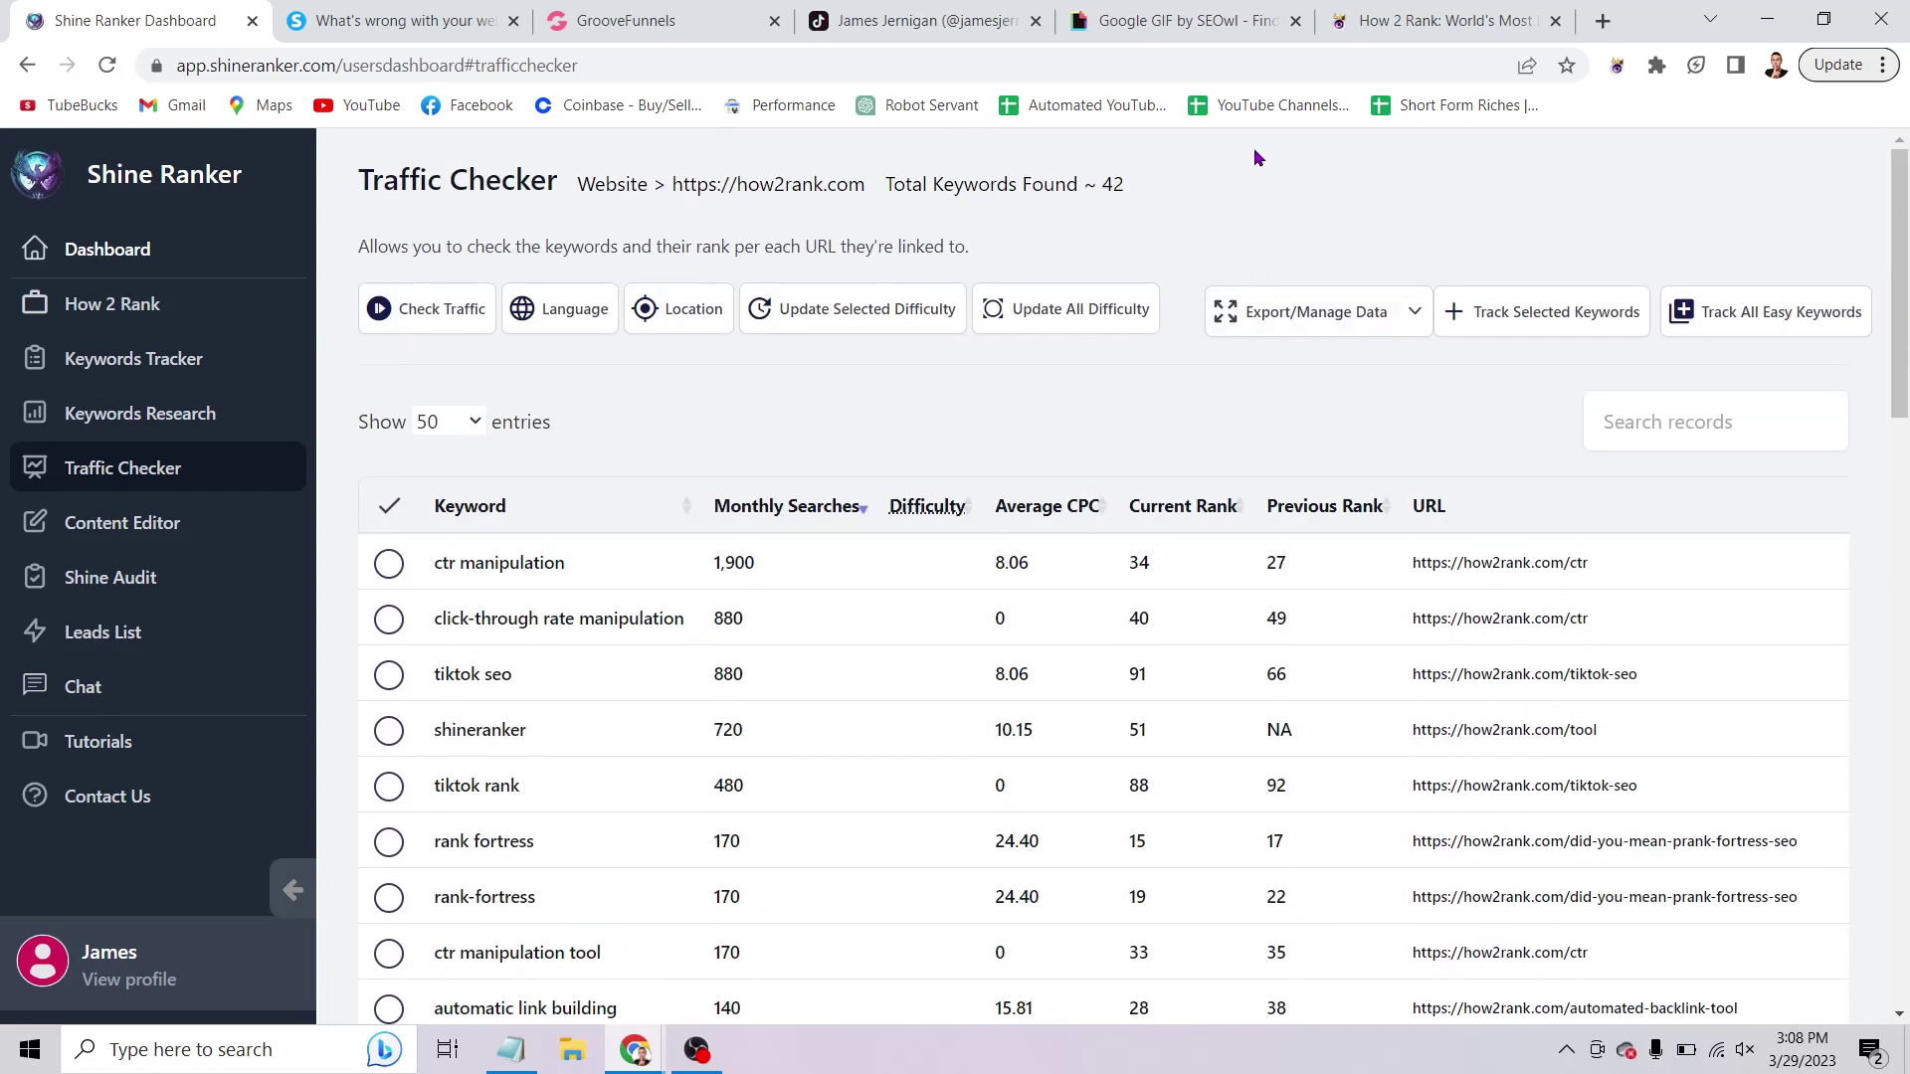
Scroll the 1,677-keyword research results, then switch to the TikTok 'gmb seo' search results.
click(80, 436)
scroll(864, 560, down, 16)
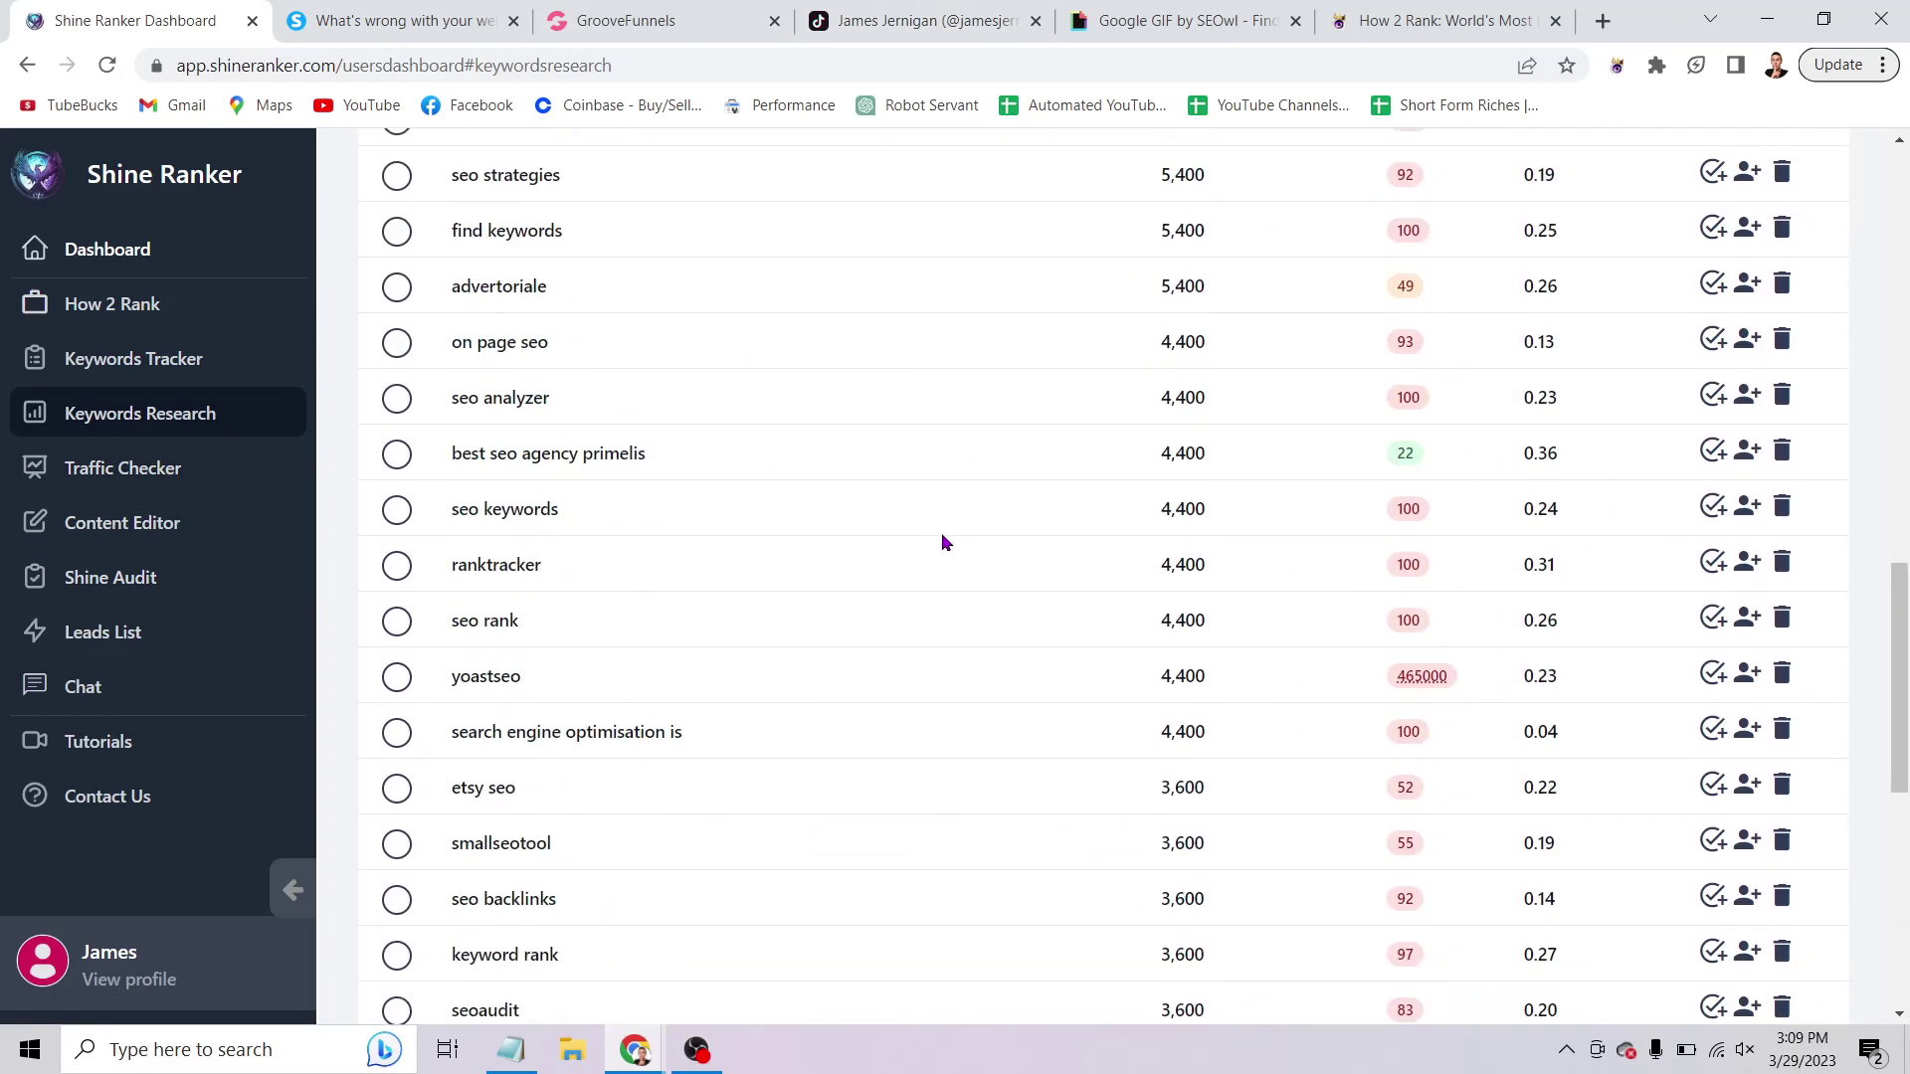
scroll(941, 537, up, 15)
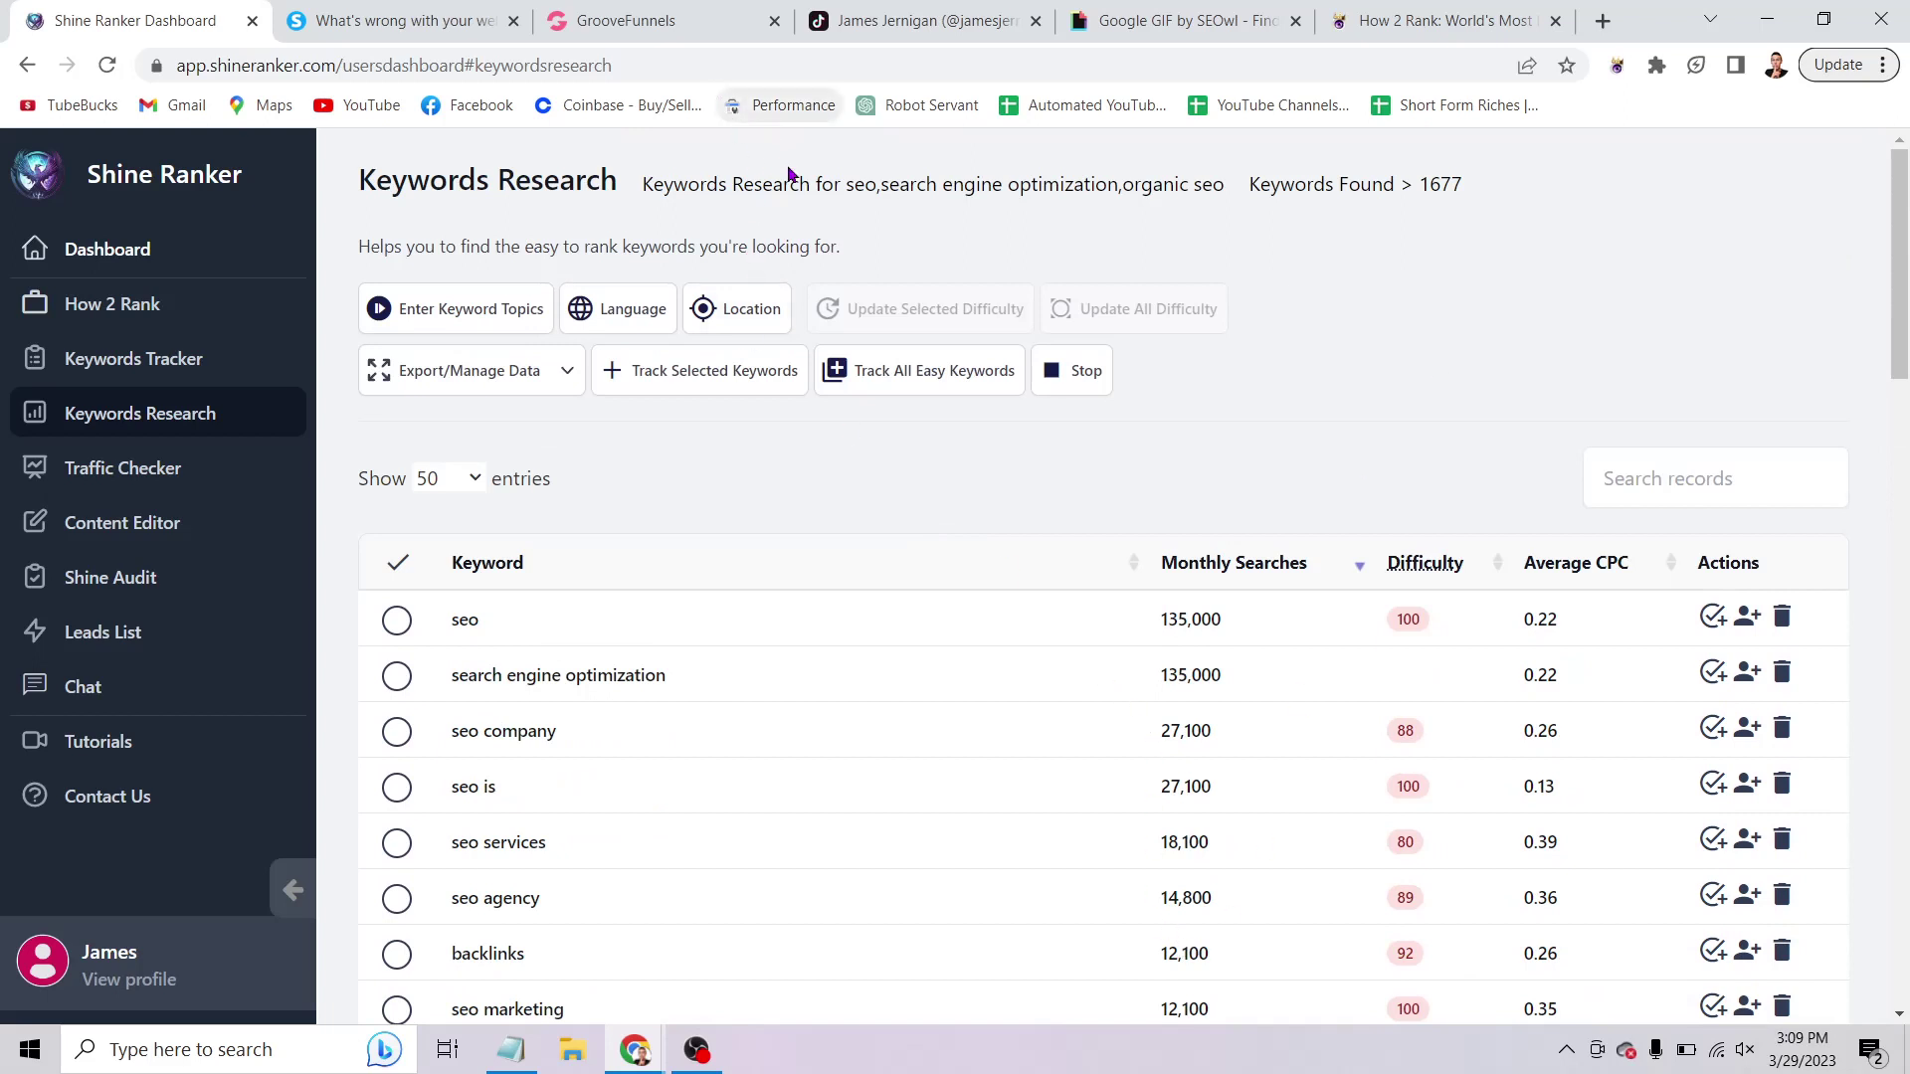
click(896, 24)
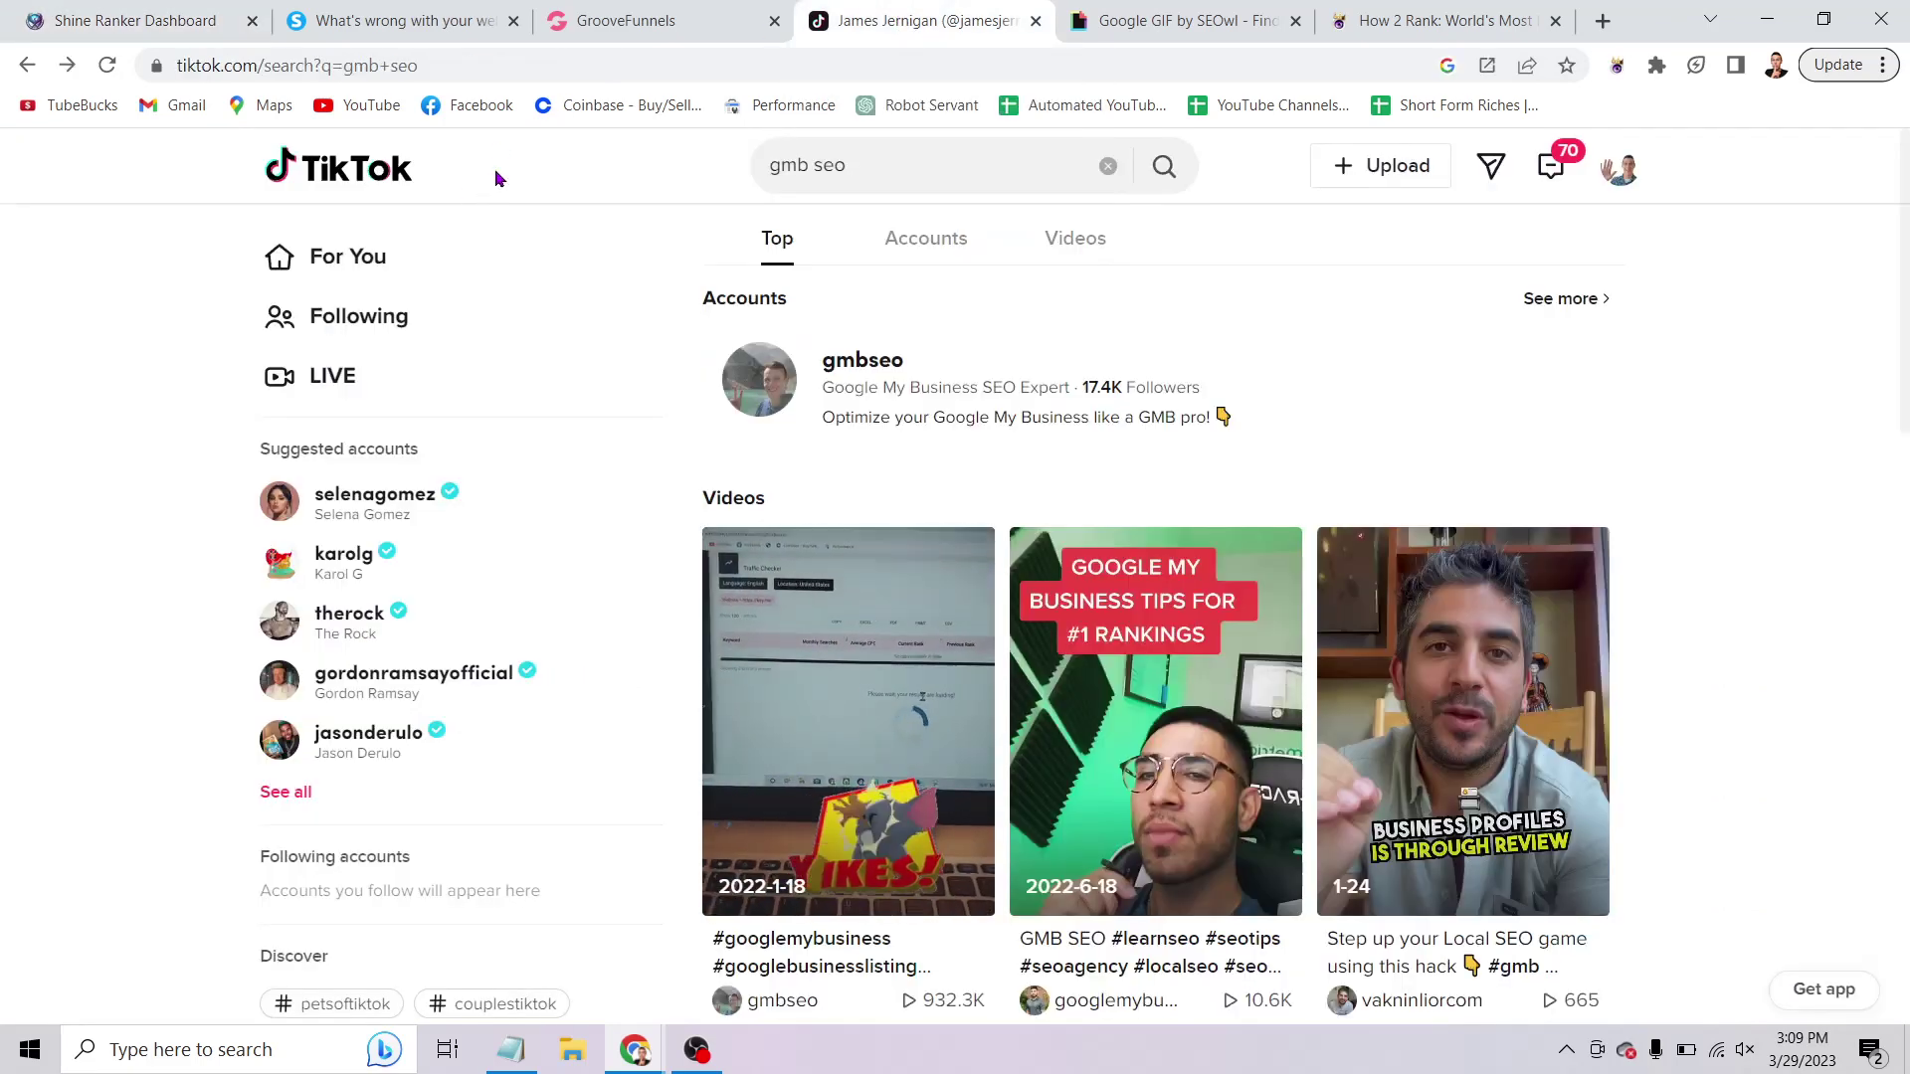
click(887, 165)
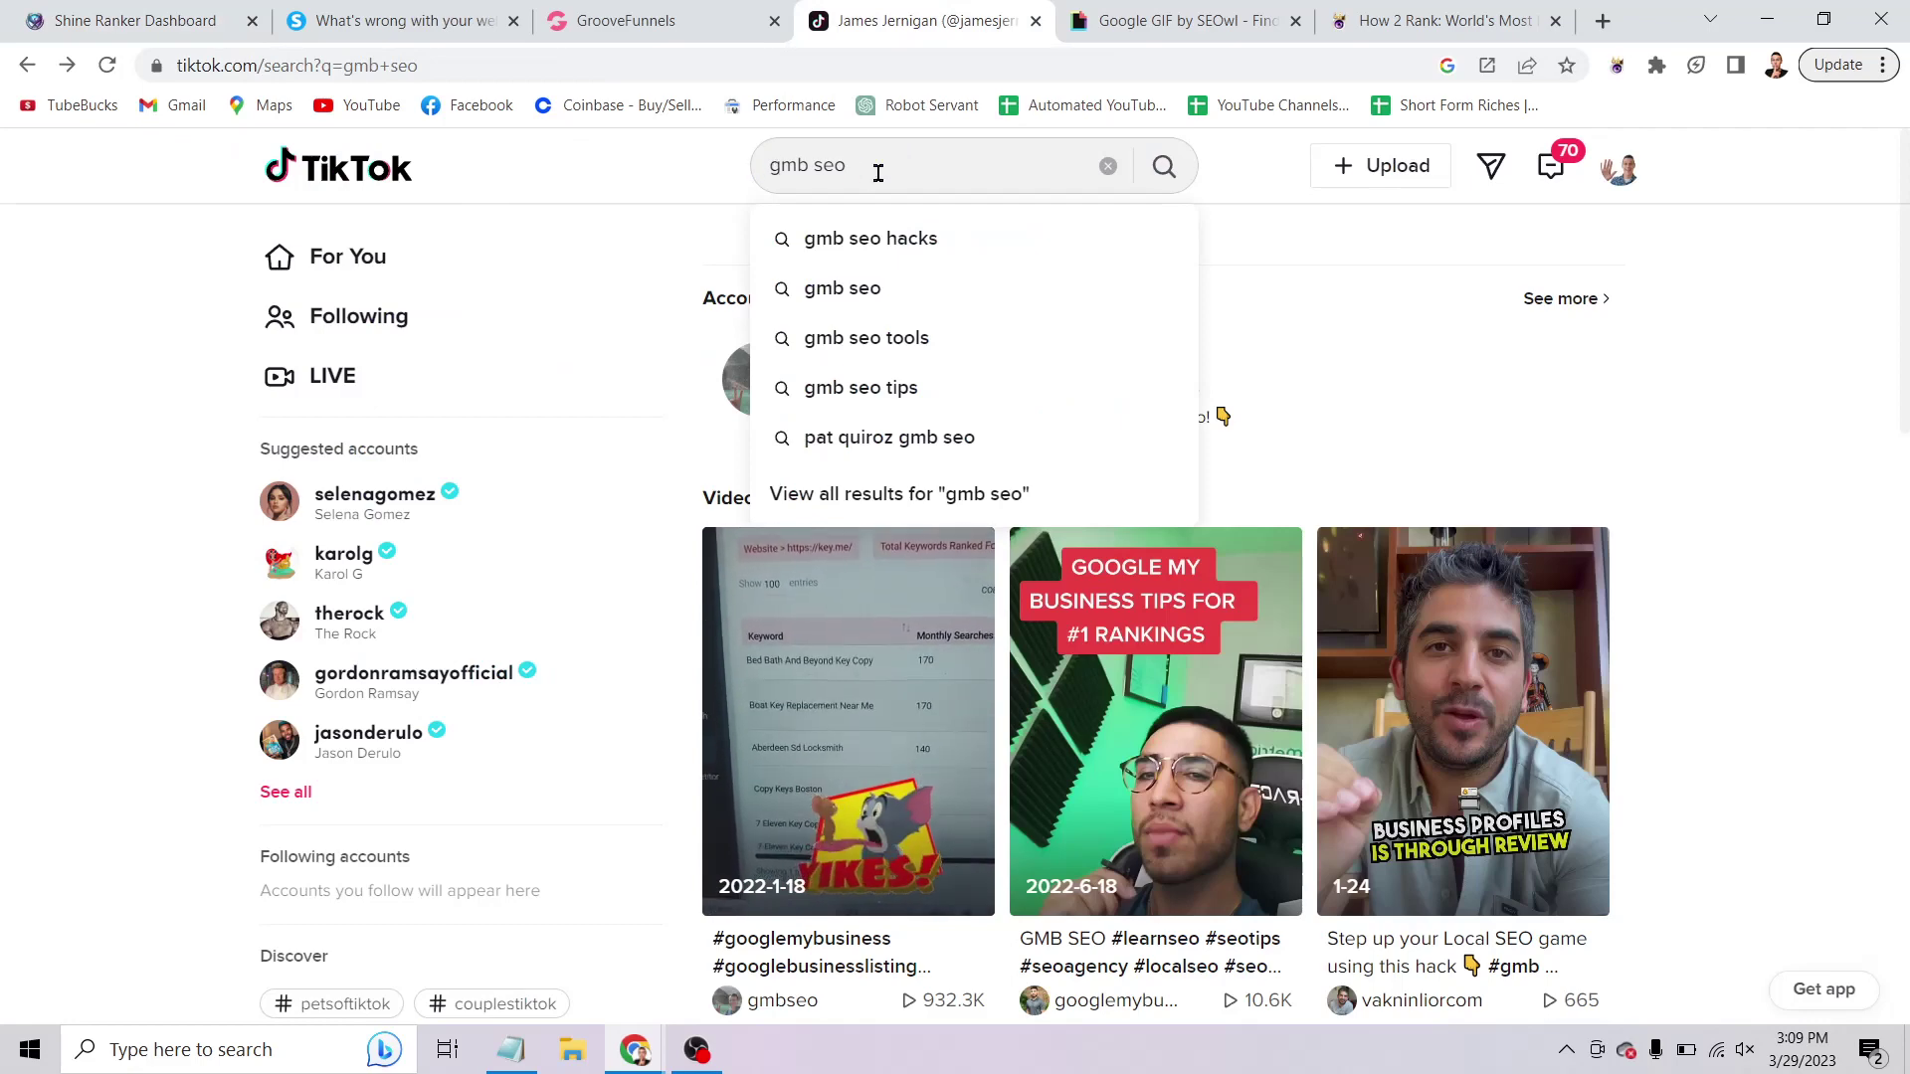
click(571, 171)
scroll(660, 305, down, 3)
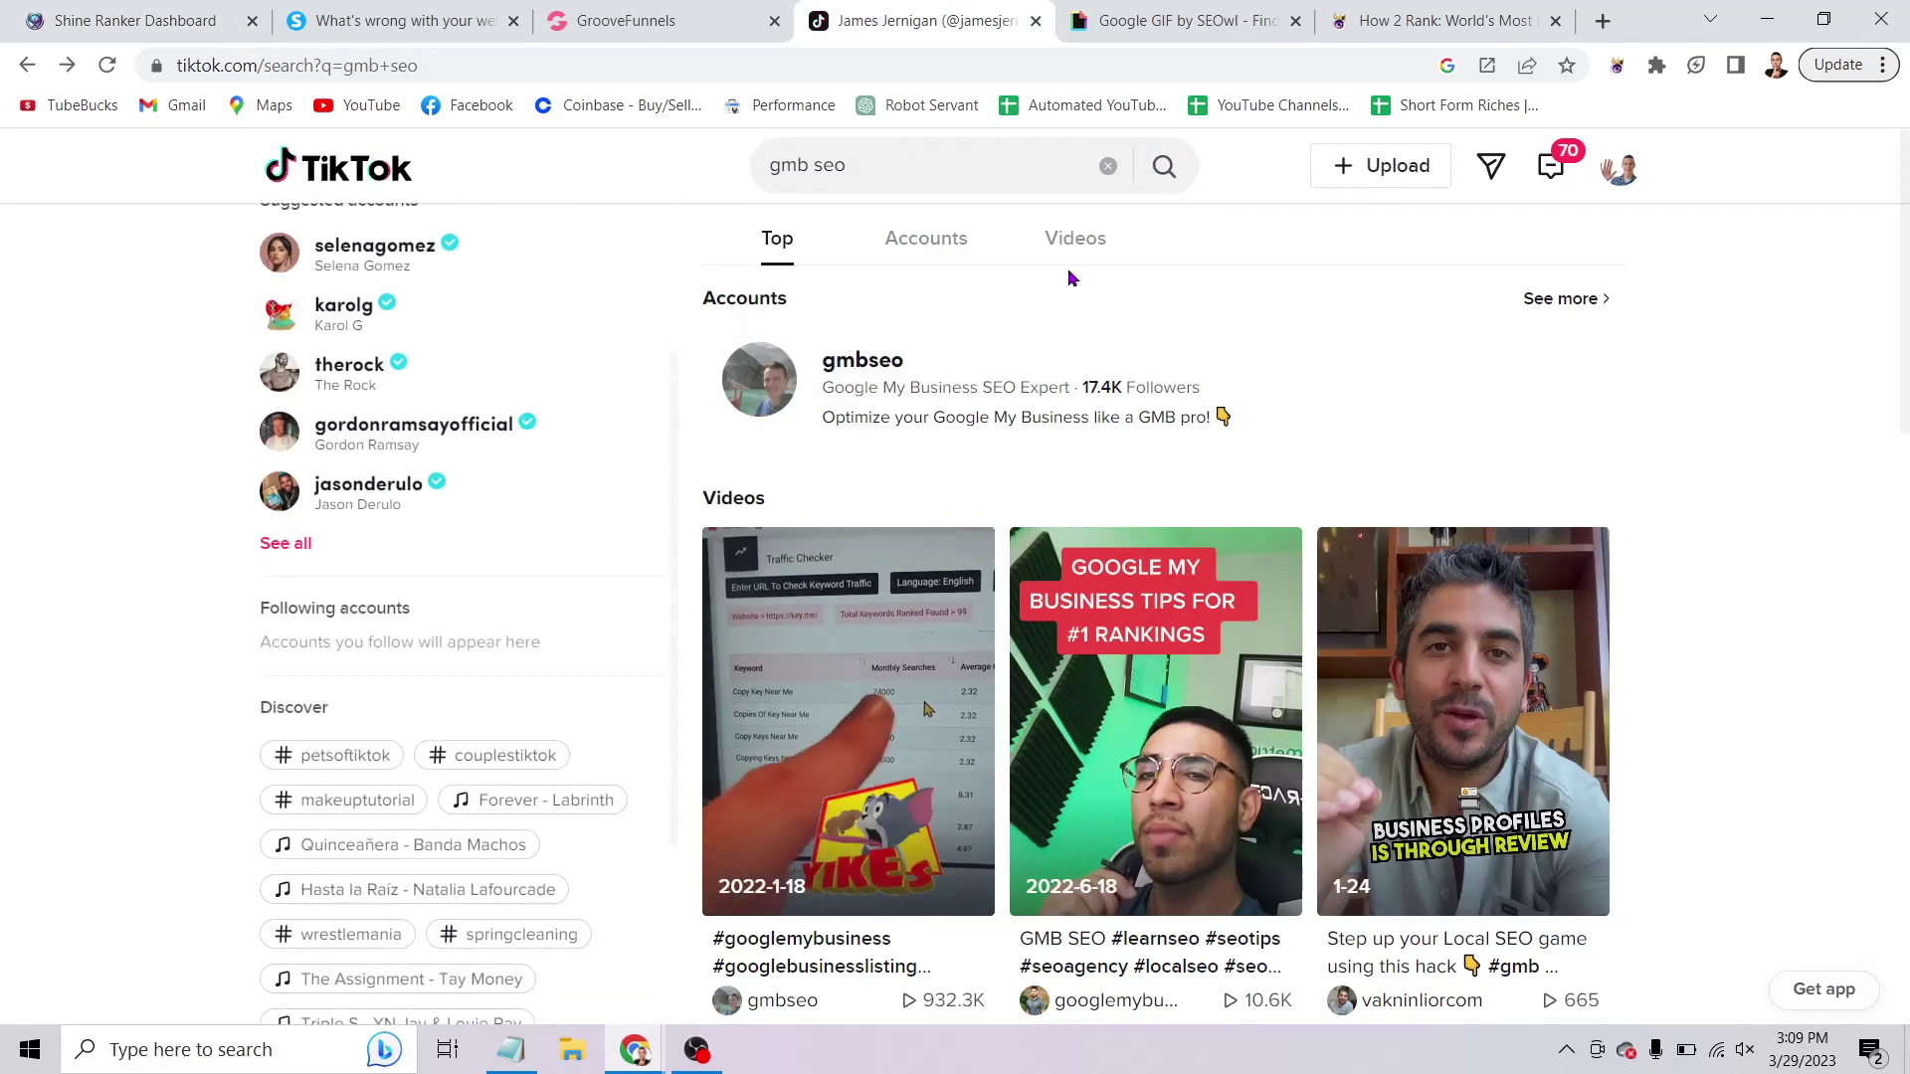
scroll(1069, 277, down, 3)
scroll(896, 348, up, 3)
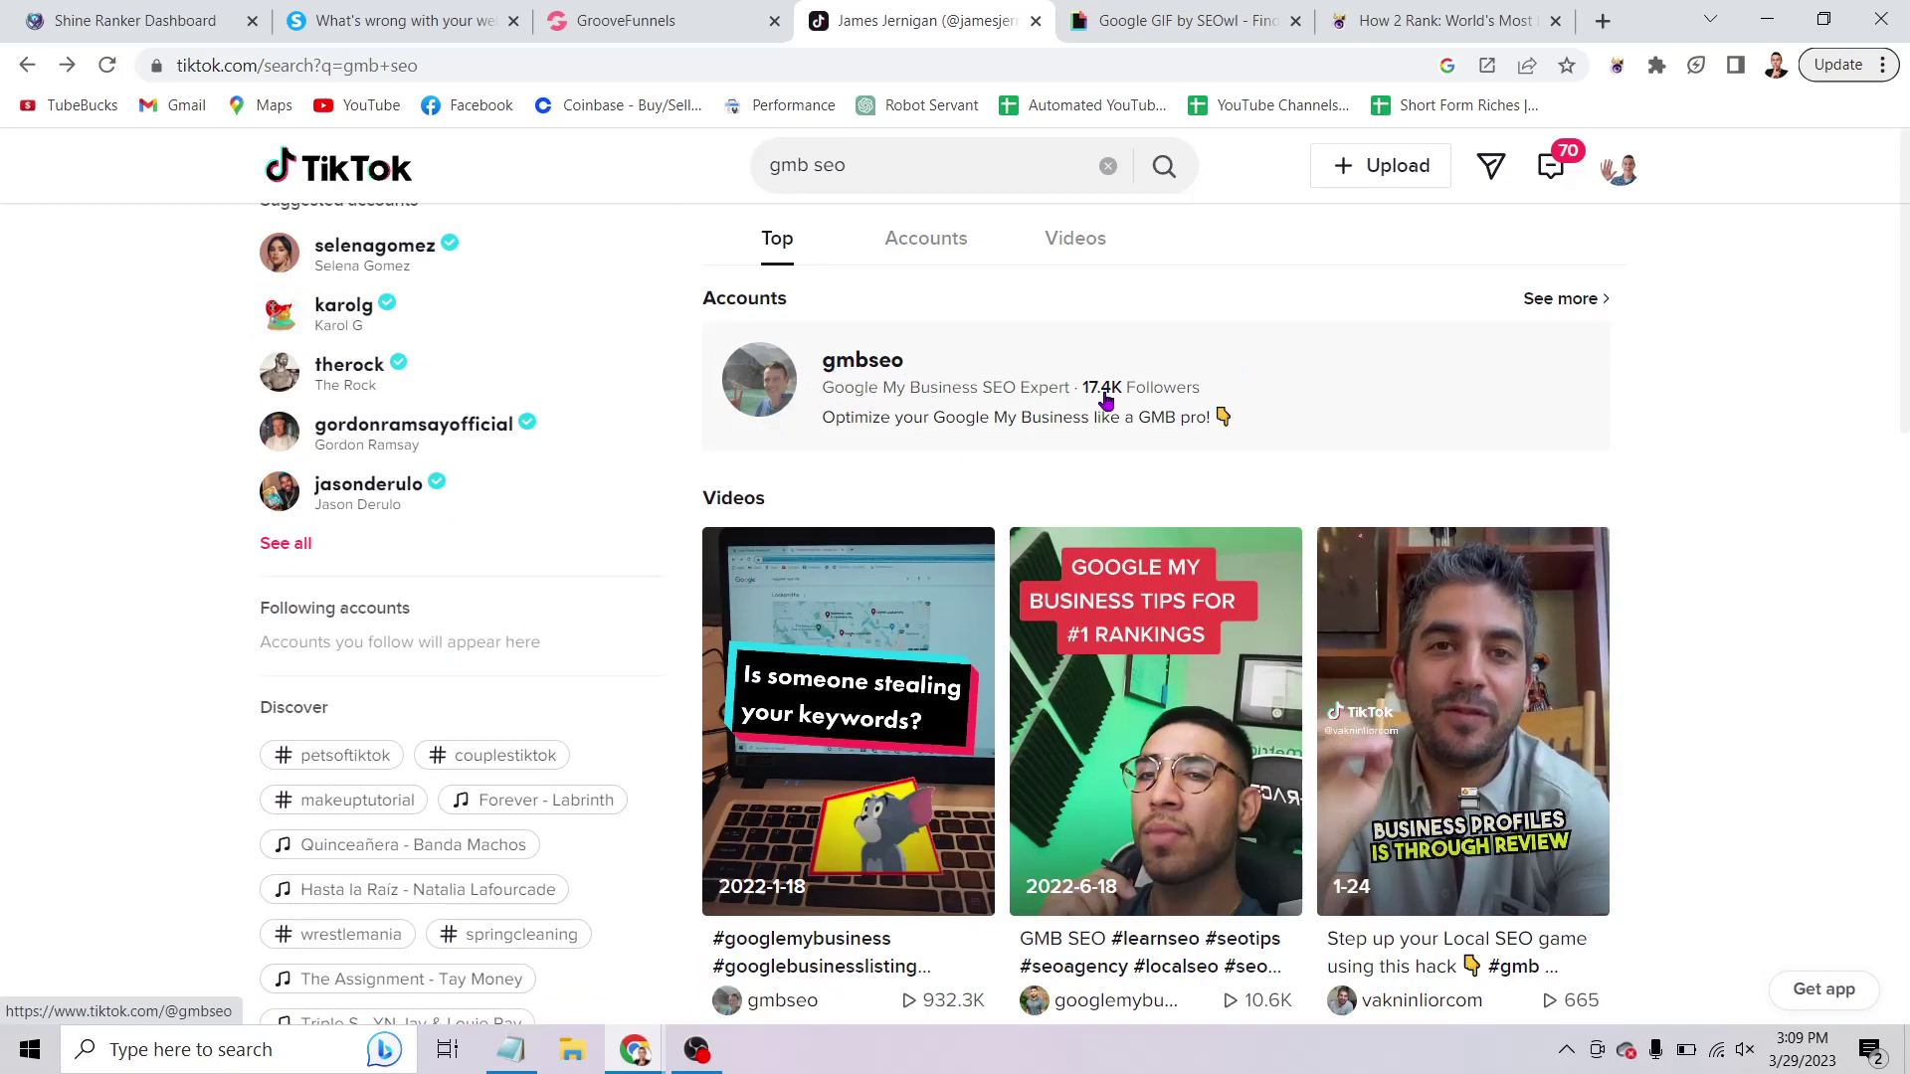
scroll(1879, 318, down, 3)
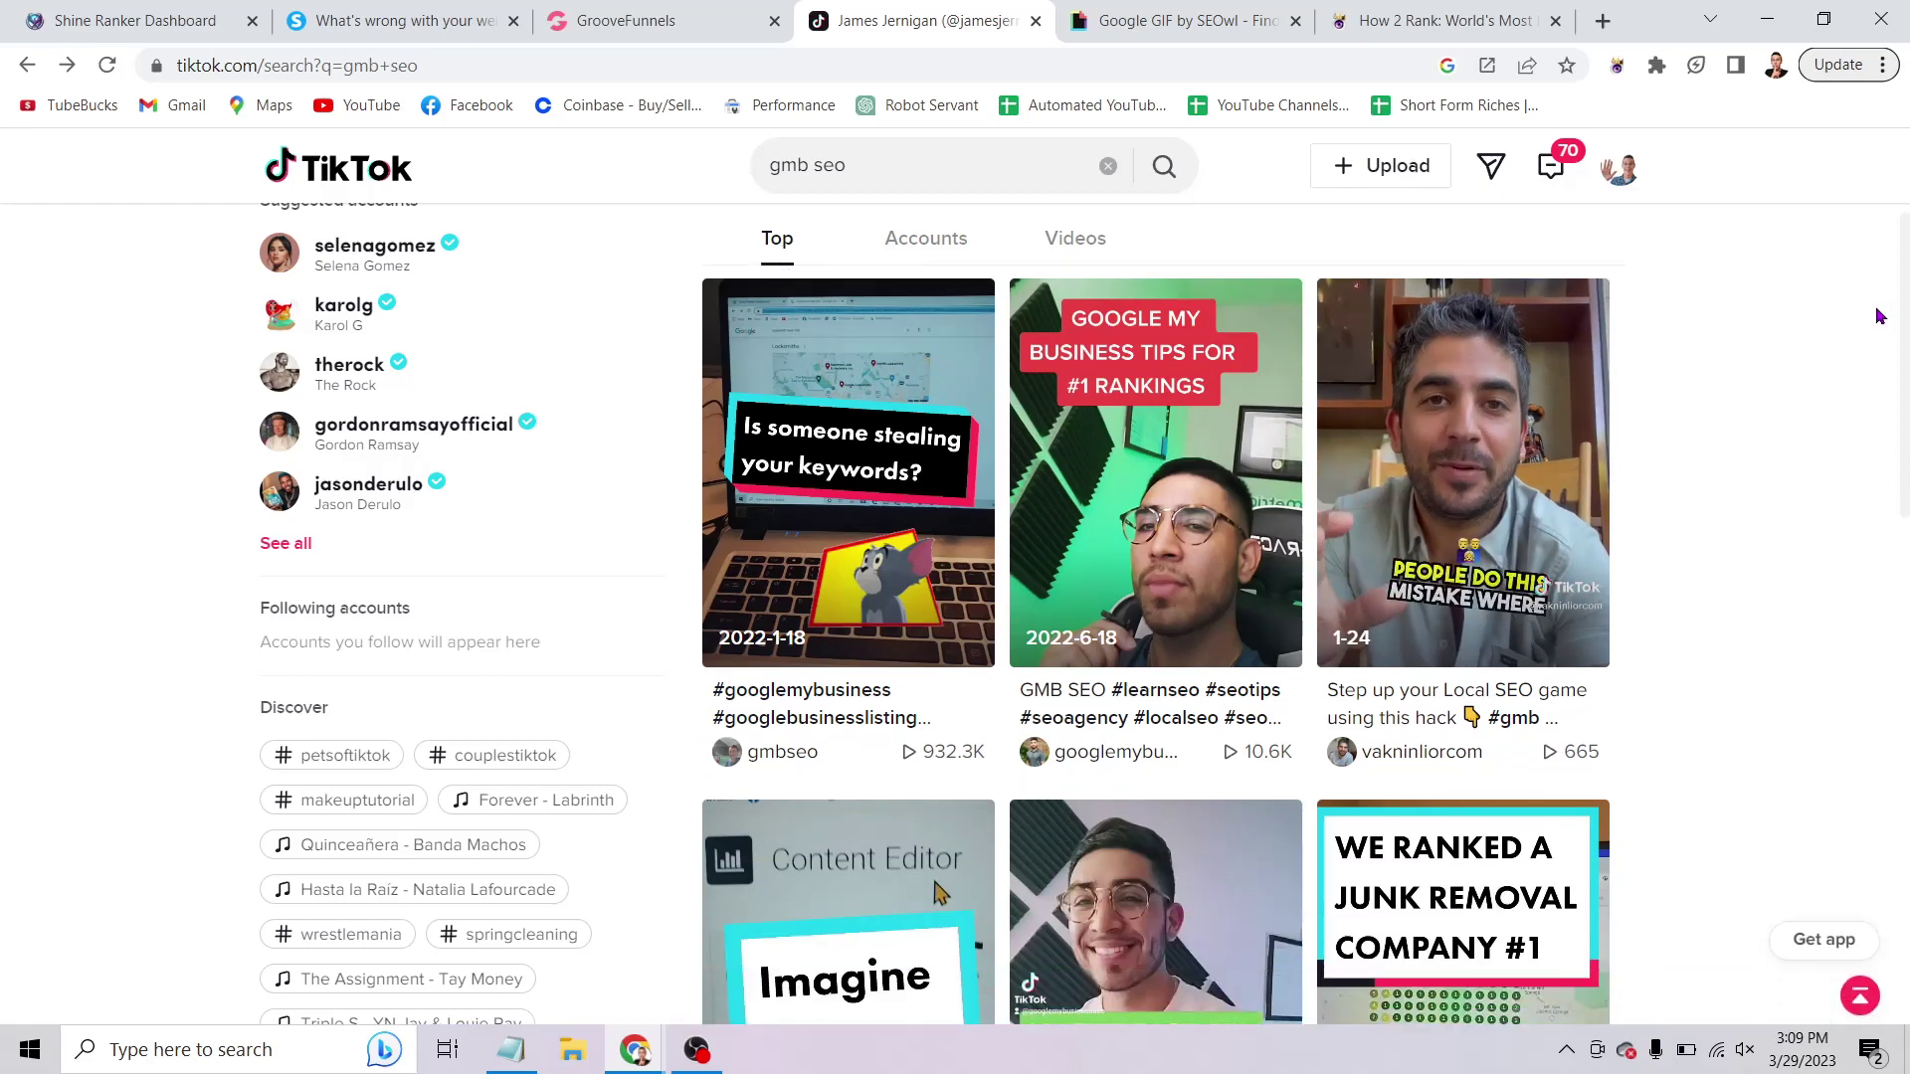
scroll(1857, 343, down, 1)
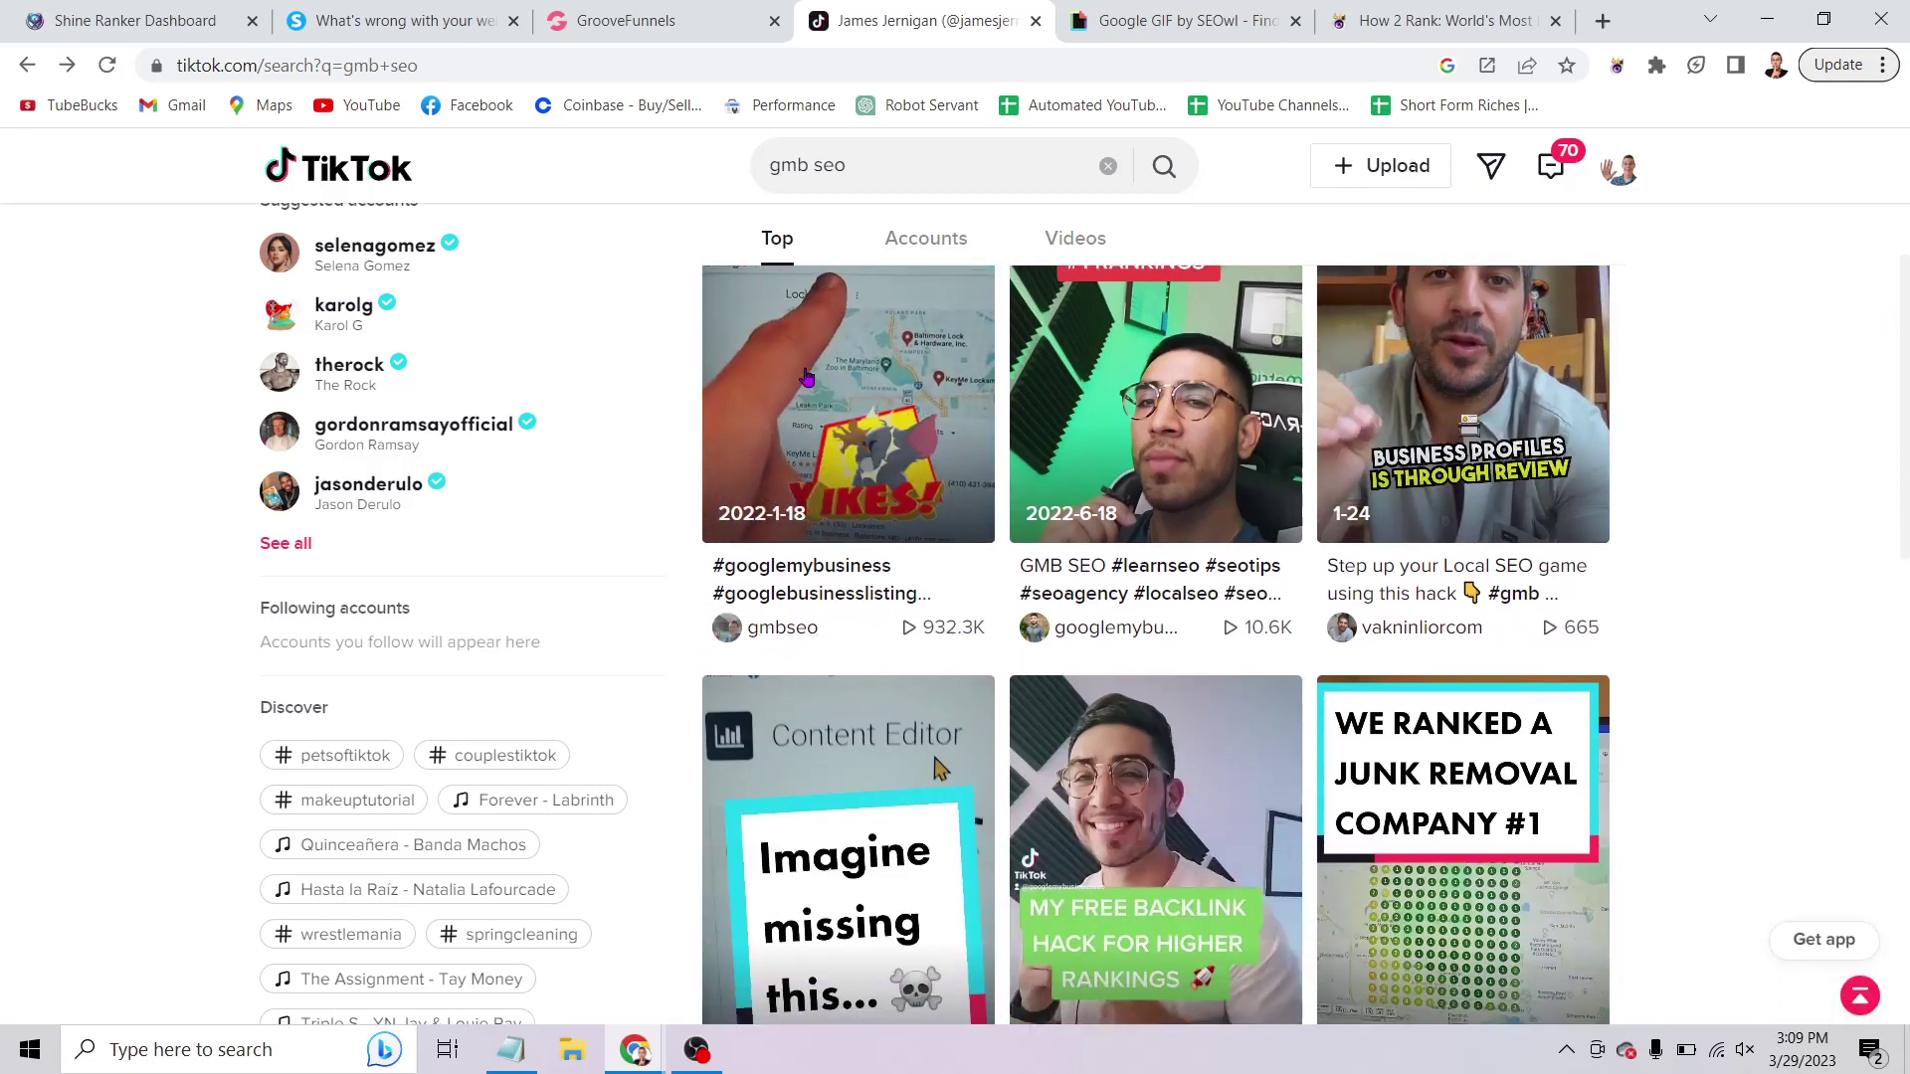
scroll(858, 416, down, 2)
scroll(880, 477, up, 3)
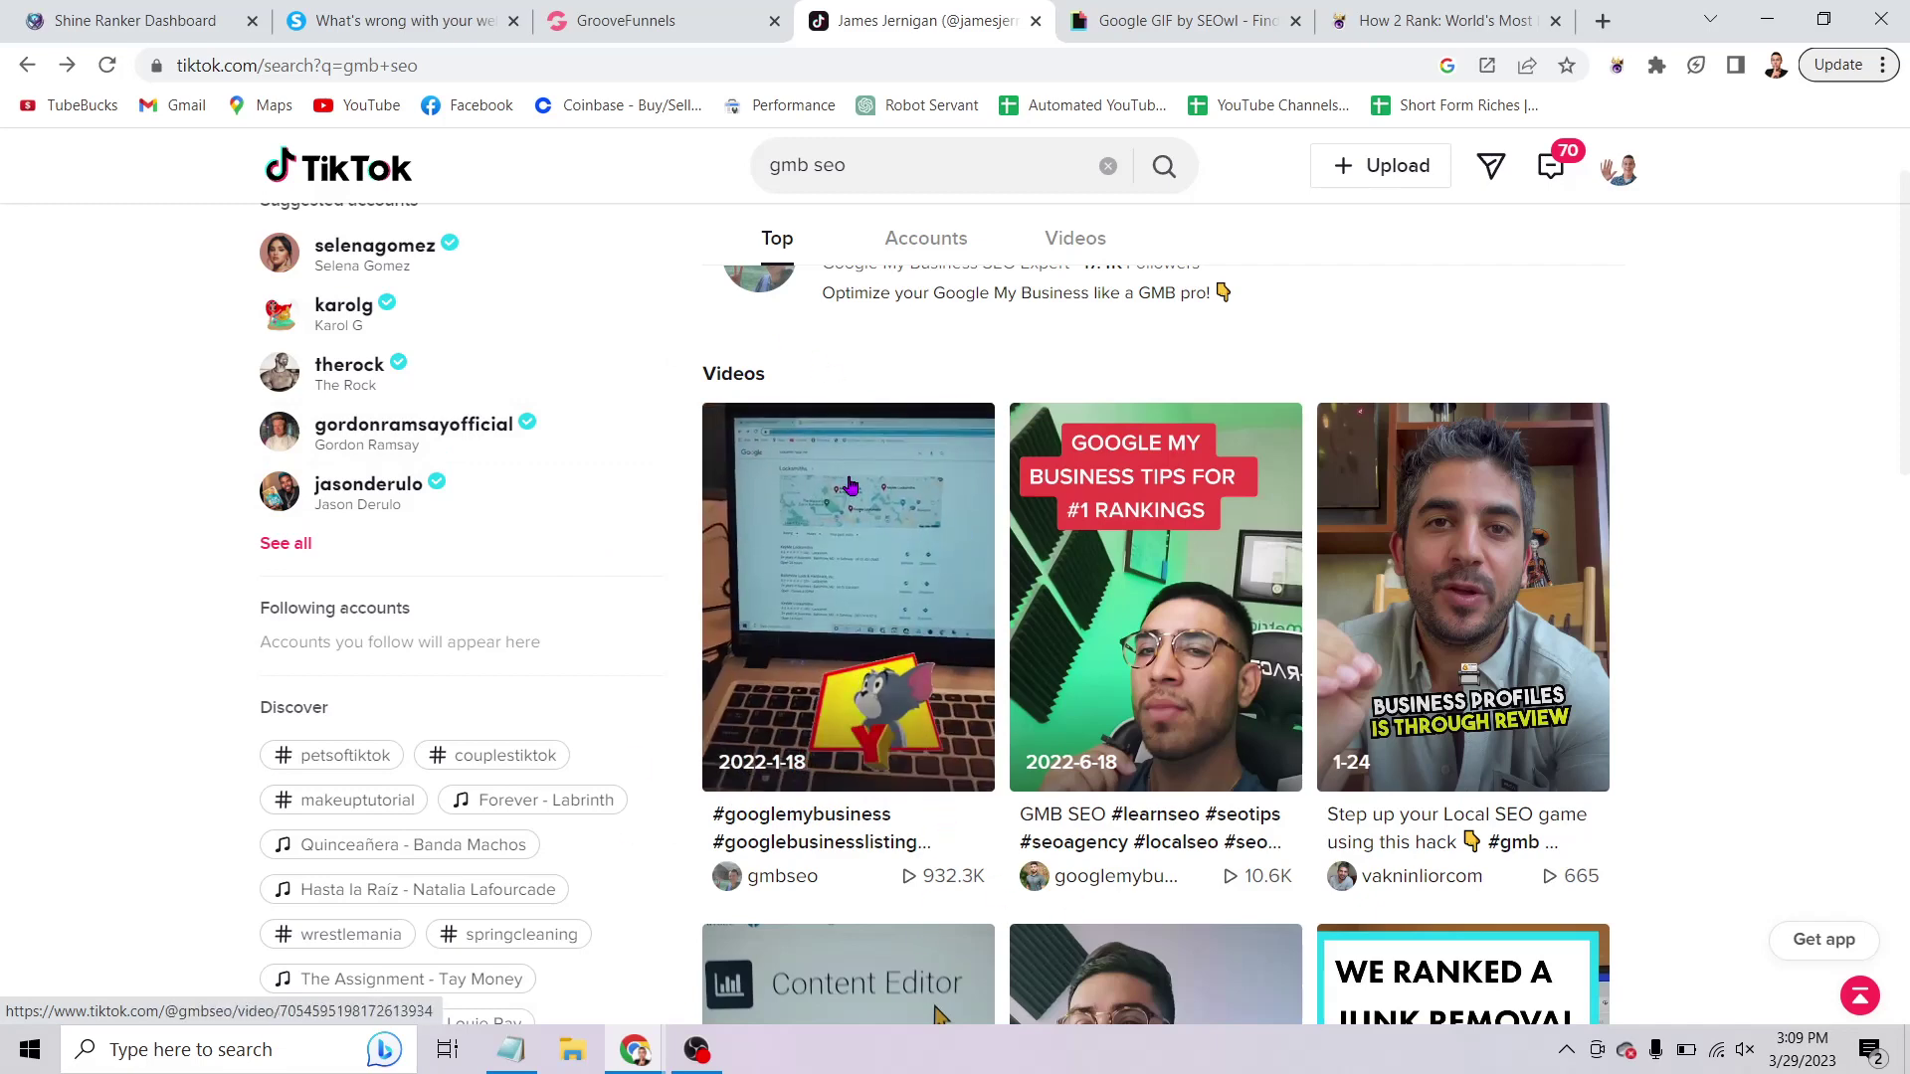
scroll(674, 341, down, 1)
scroll(1788, 521, down, 1)
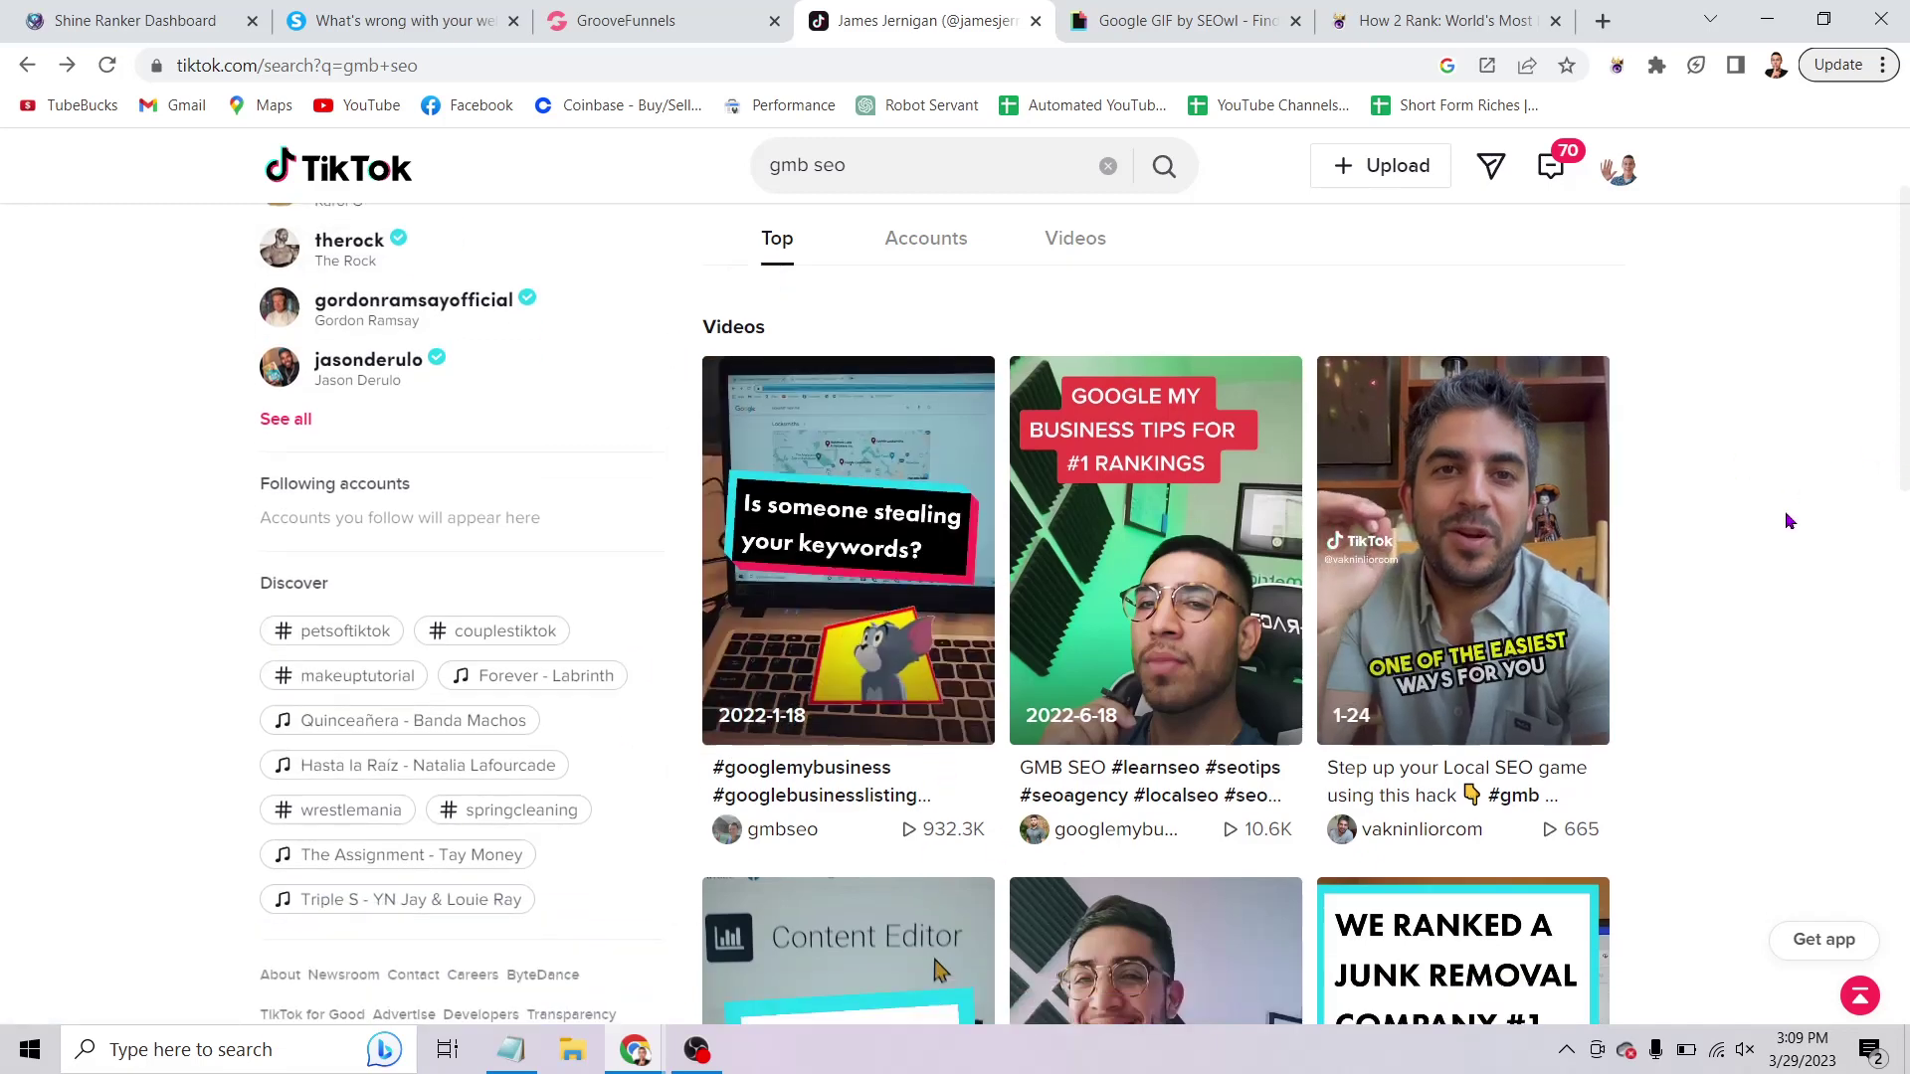
scroll(1788, 521, down, 7)
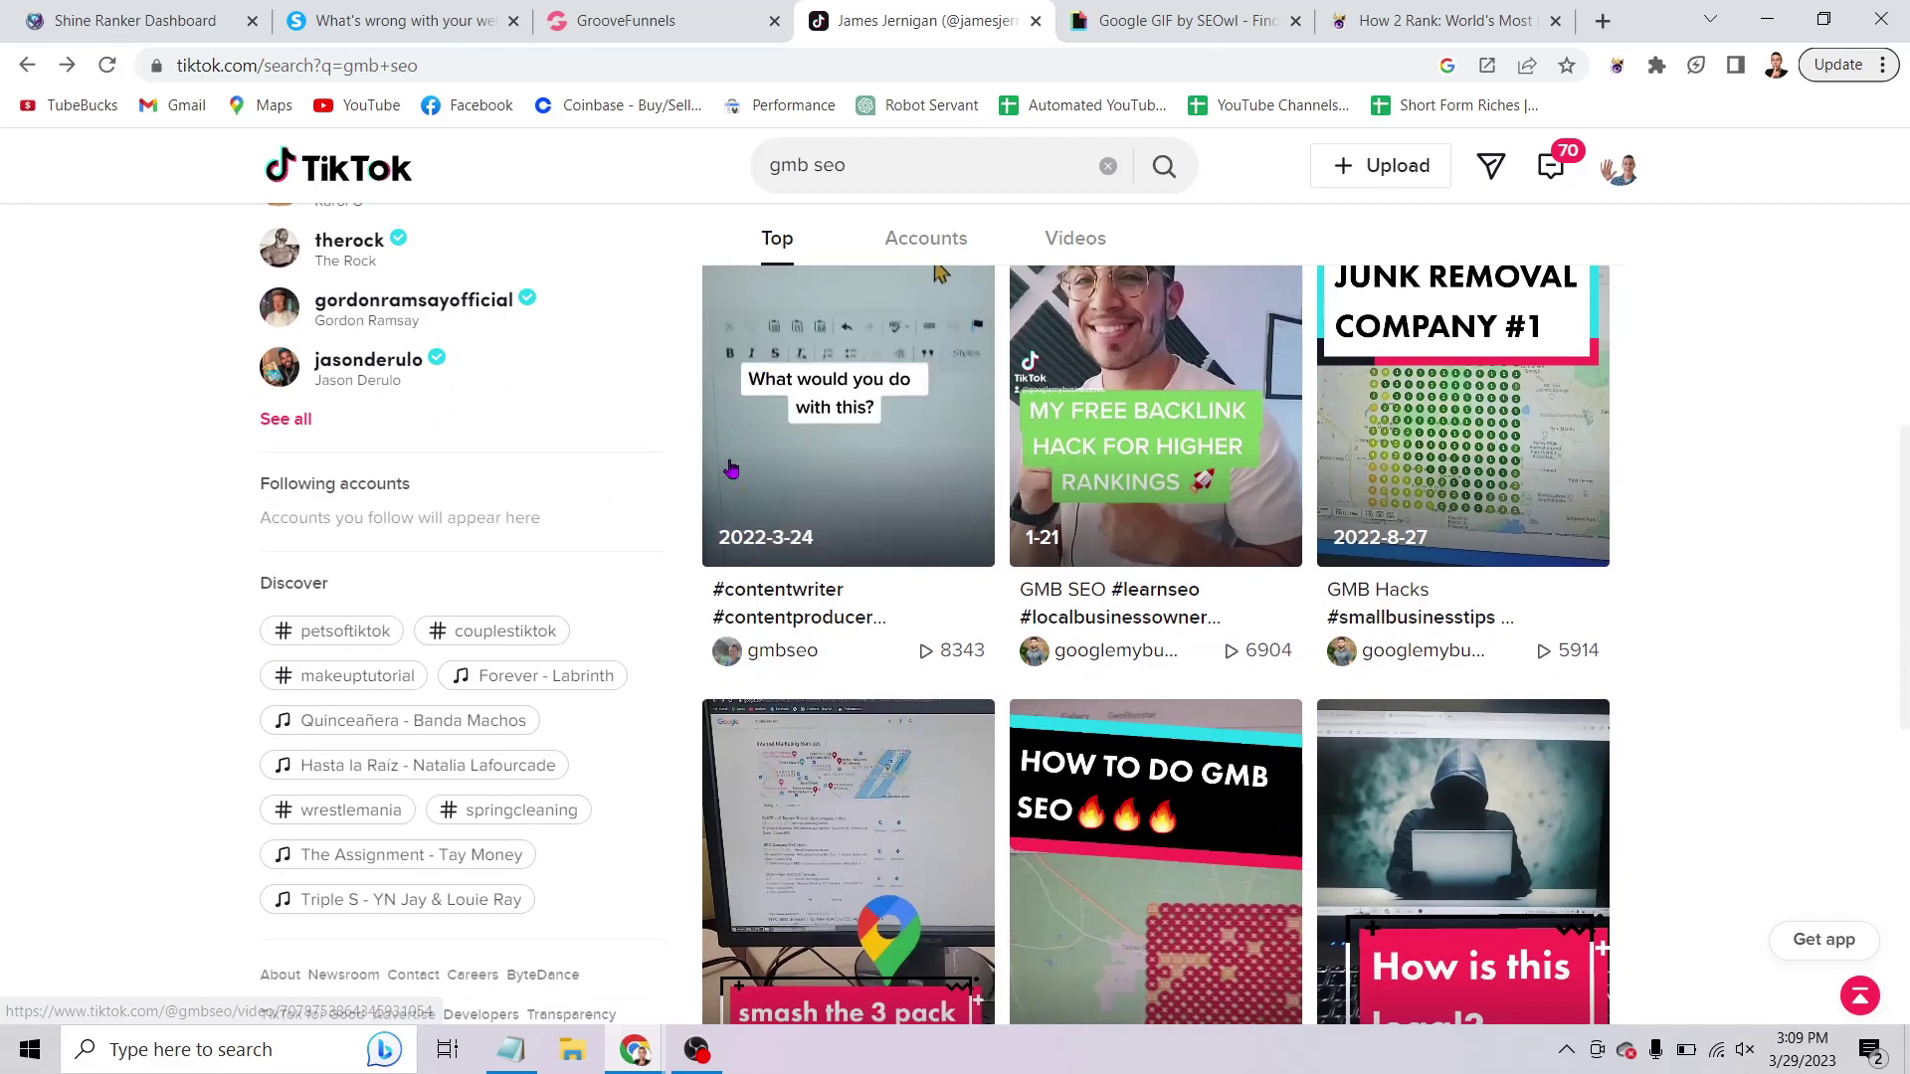
scroll(850, 547, down, 2)
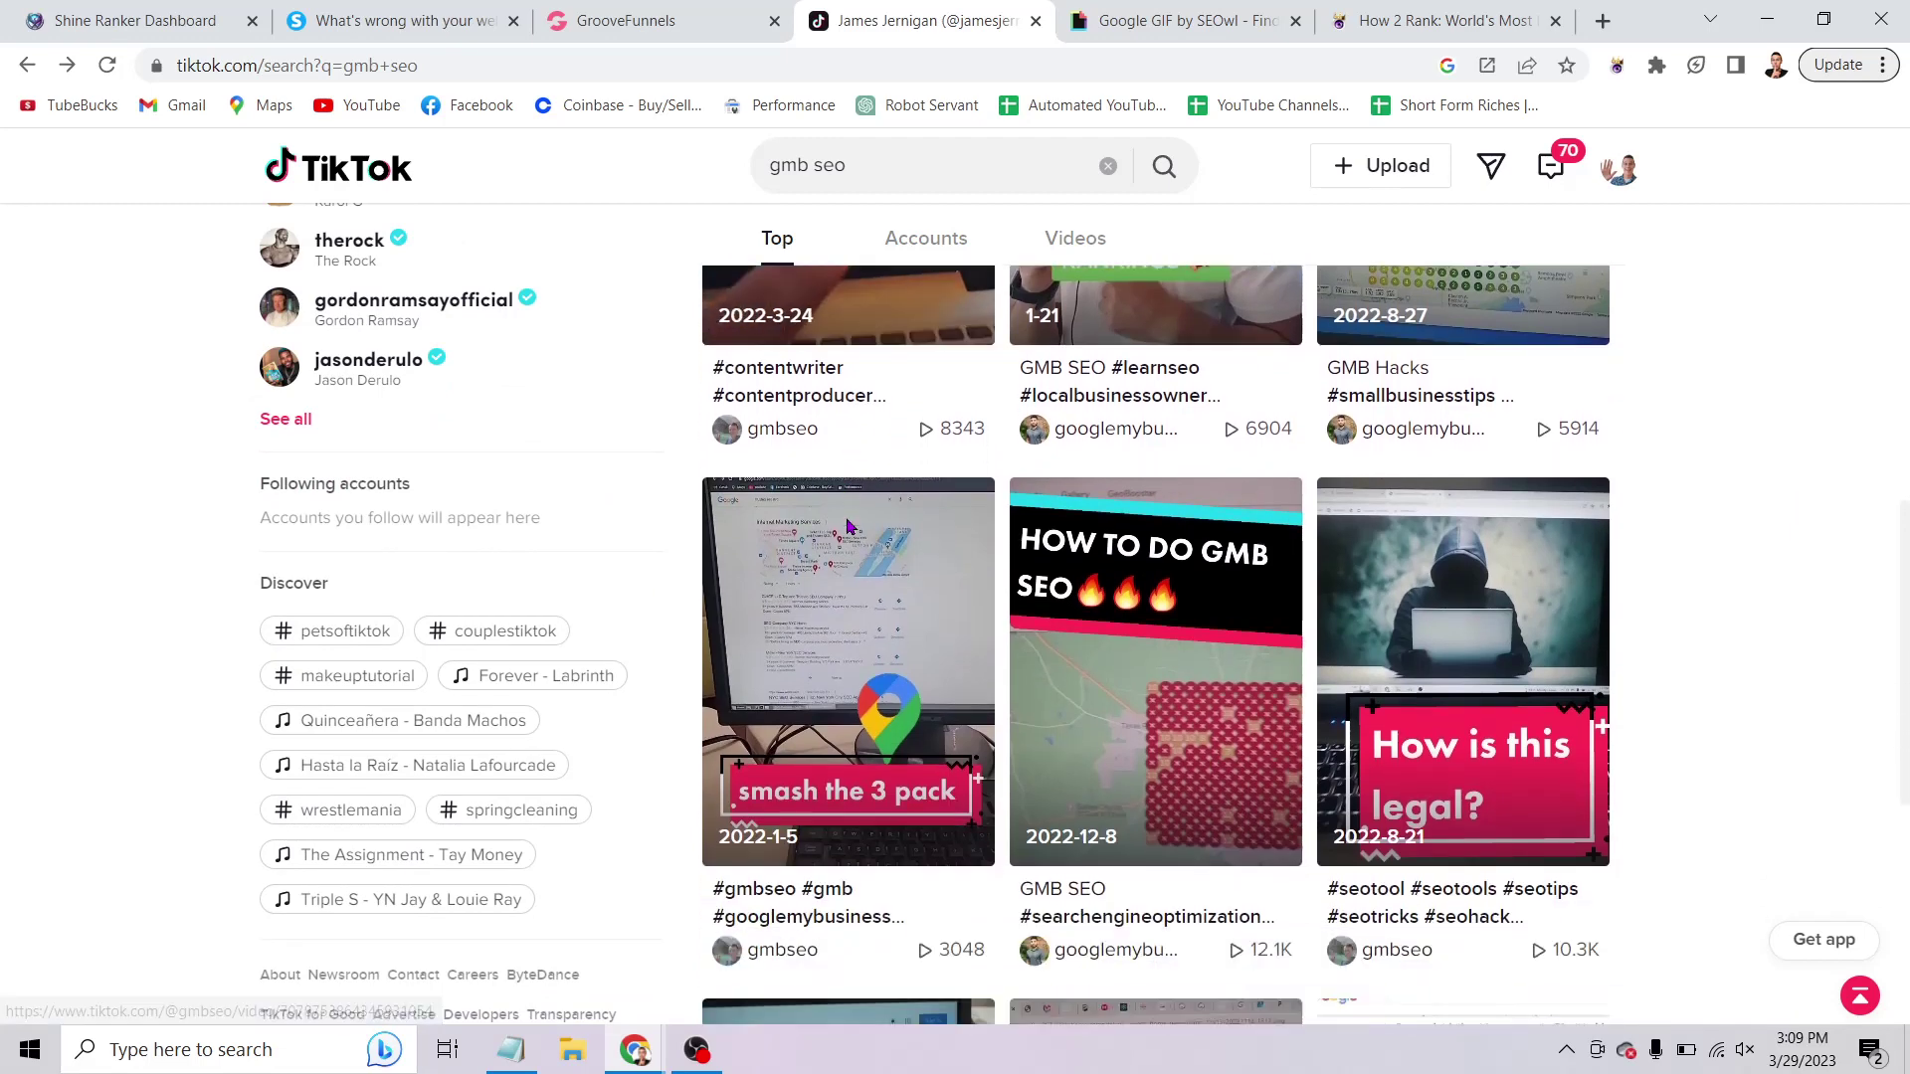
scroll(848, 527, down, 3)
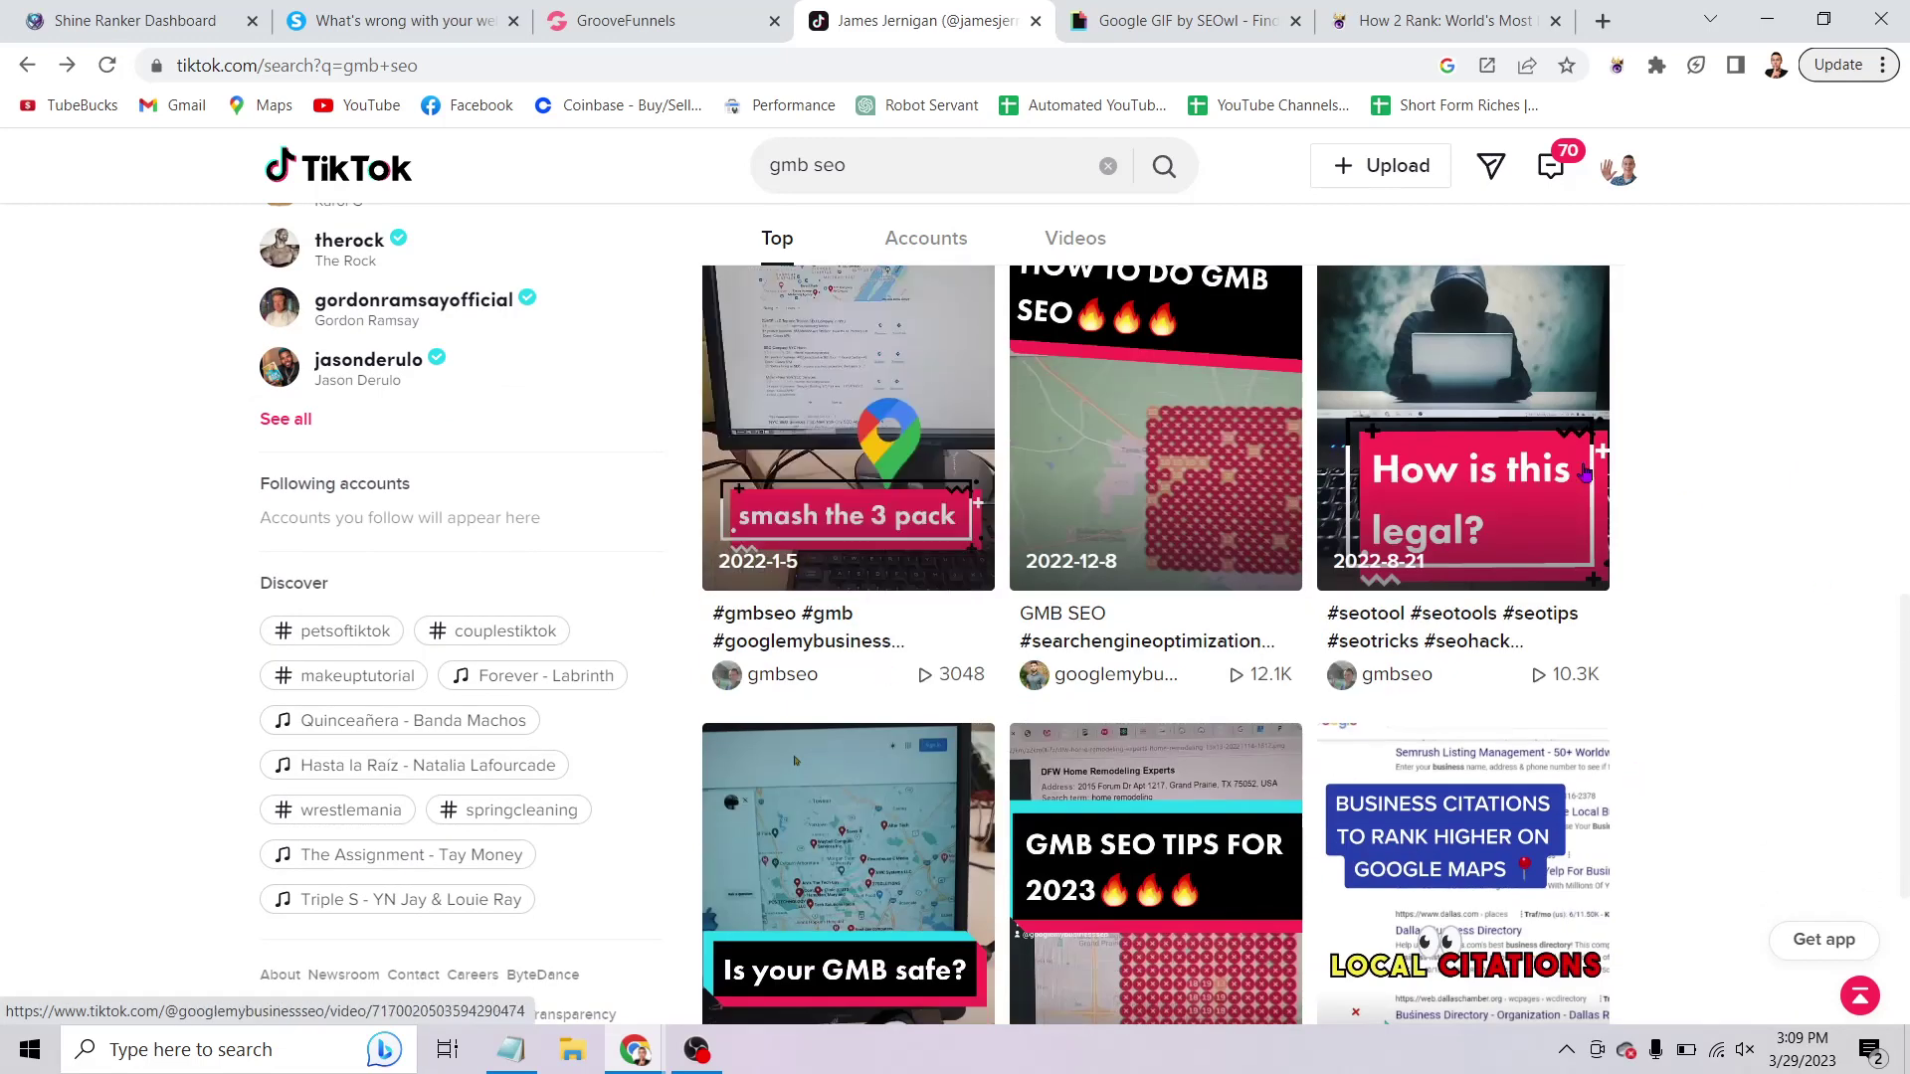
scroll(1592, 477, down, 2)
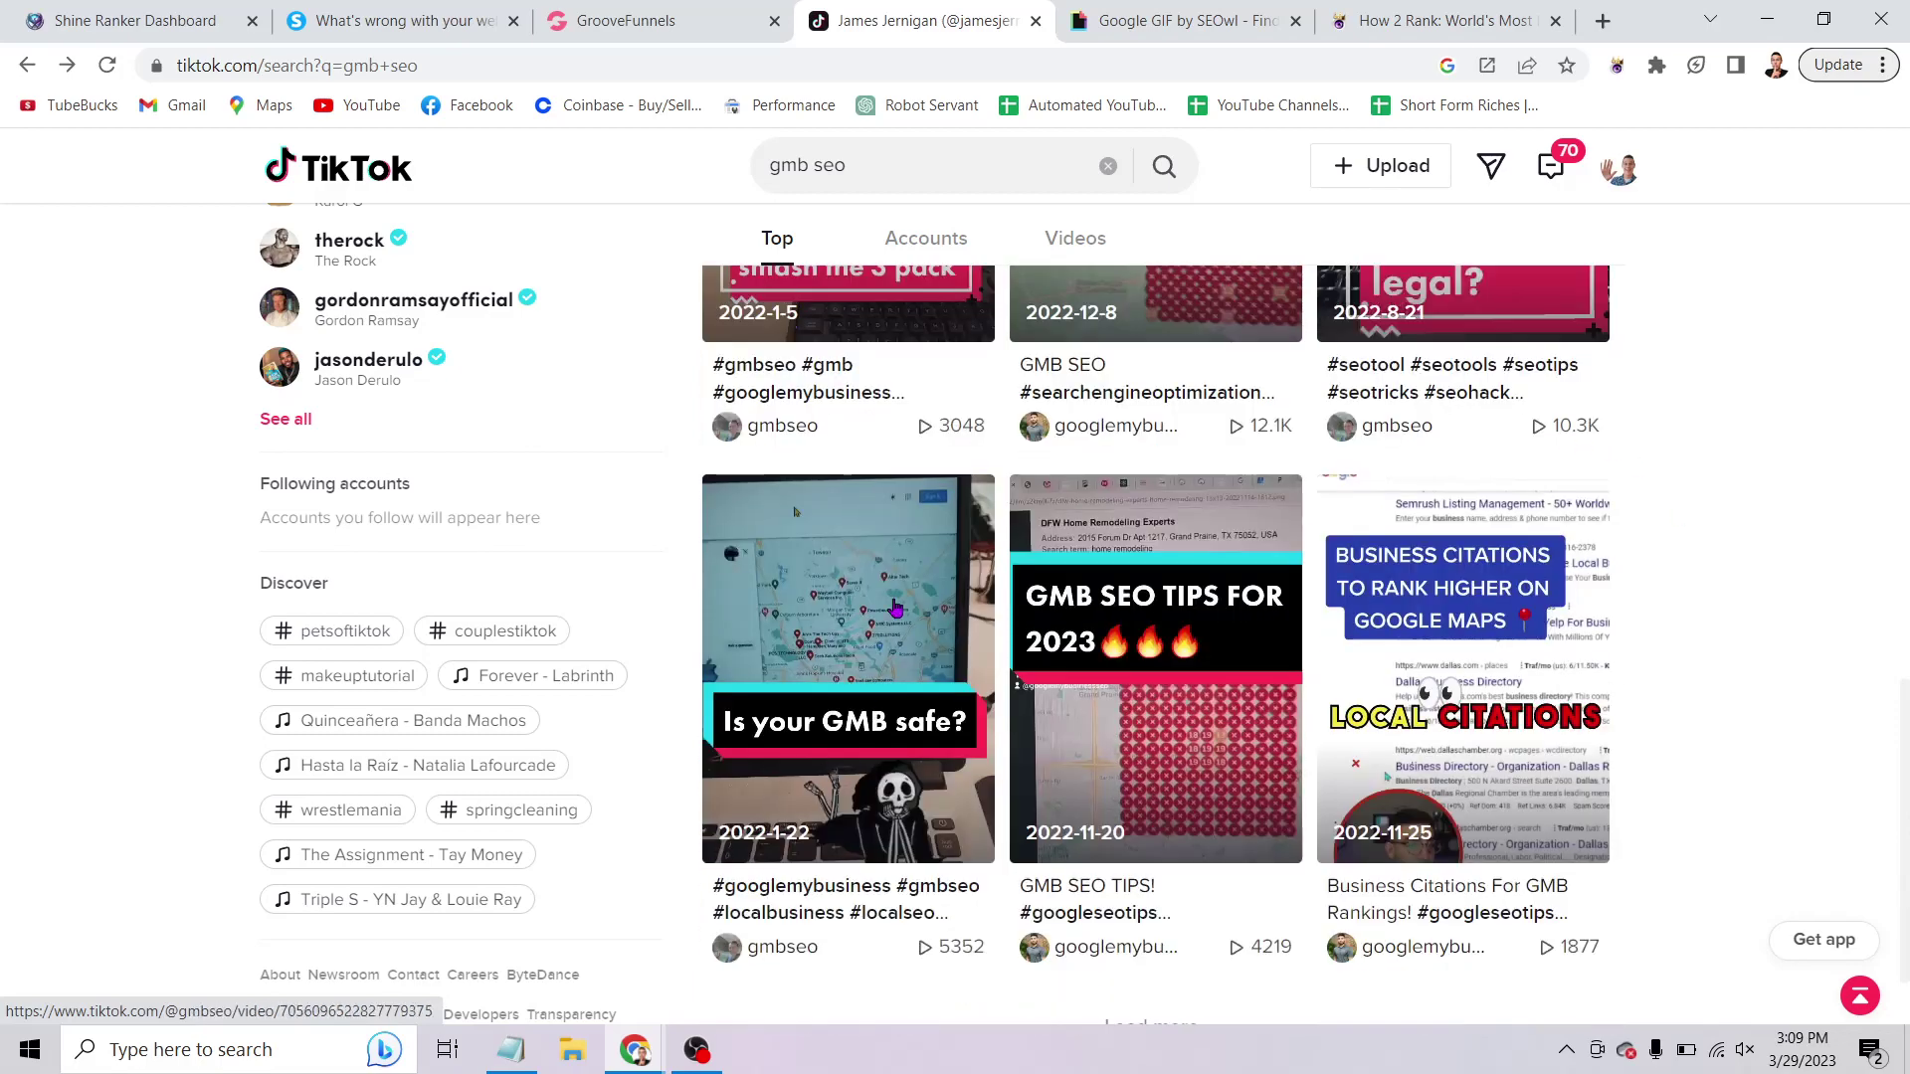
scroll(1870, 786, up, 8)
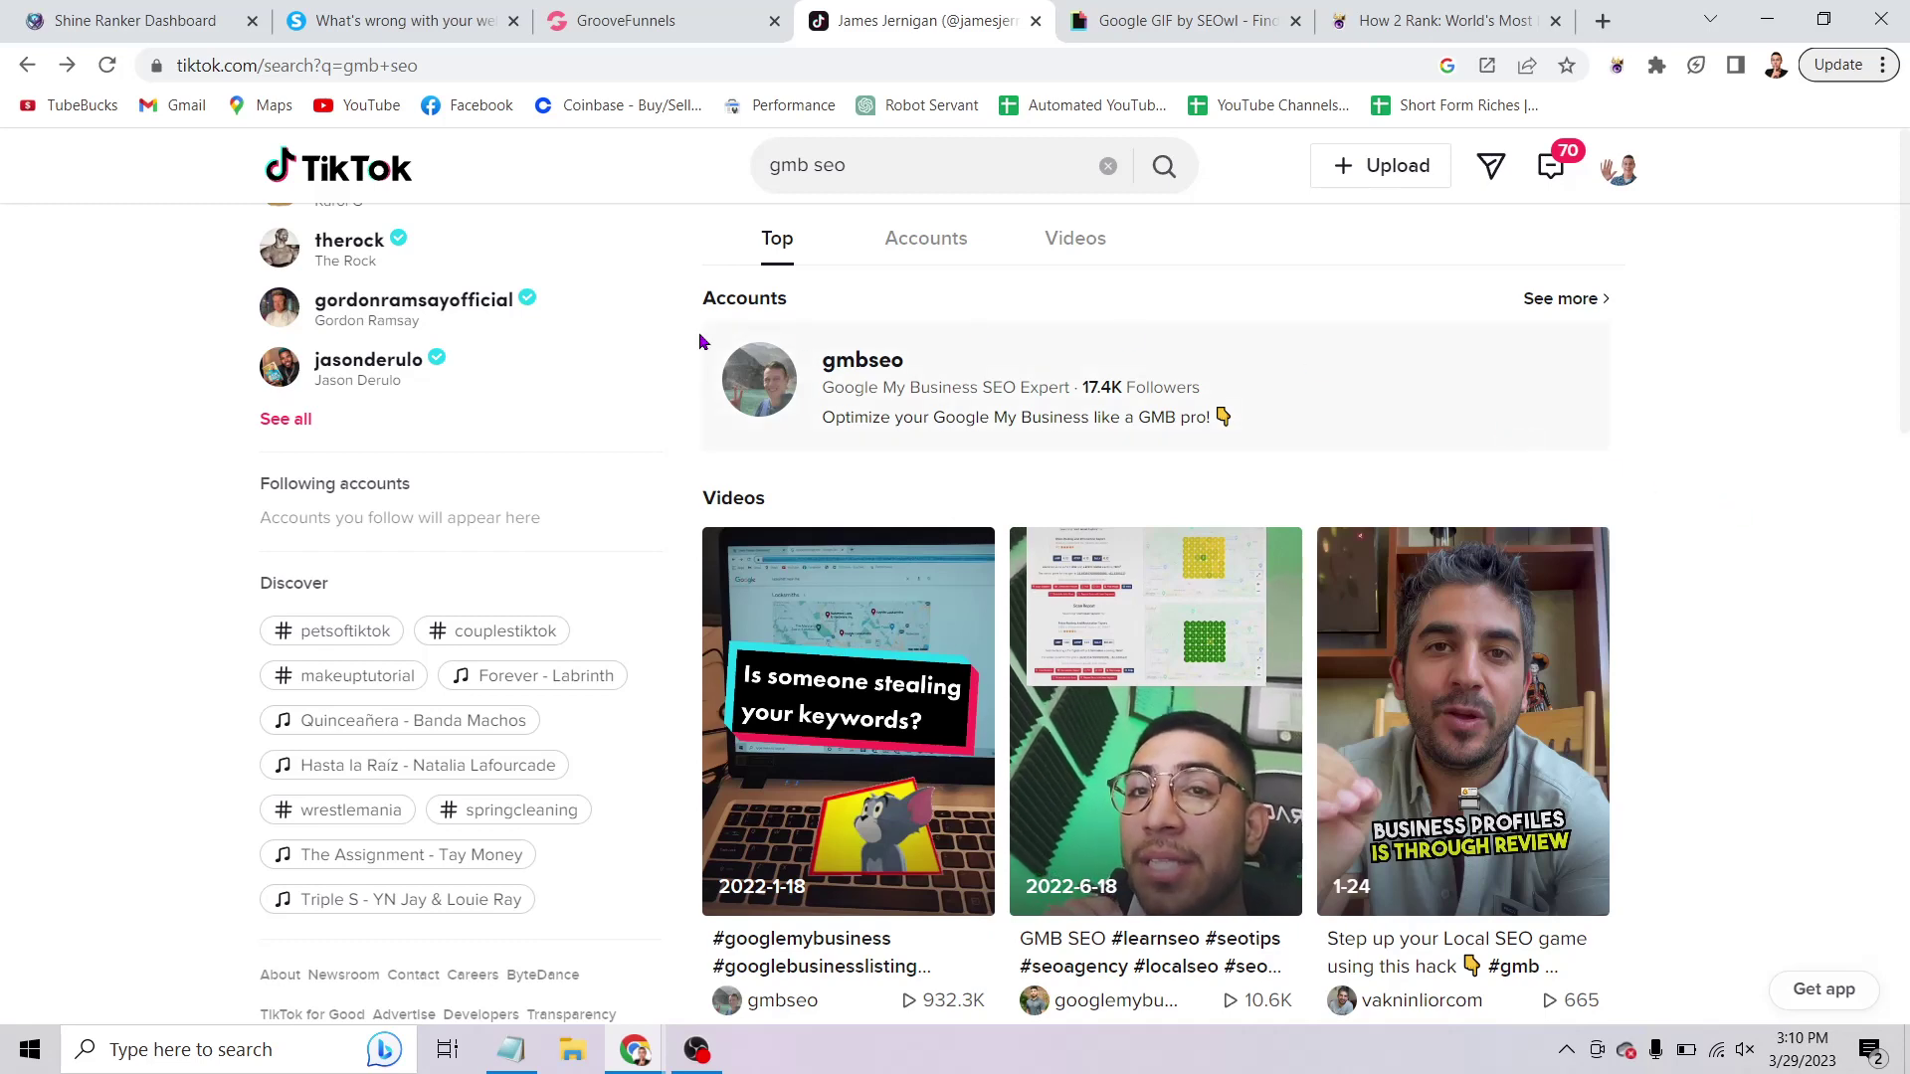
Search TikTok for 'gmb seo hacks' and scroll through the video results.
click(877, 172)
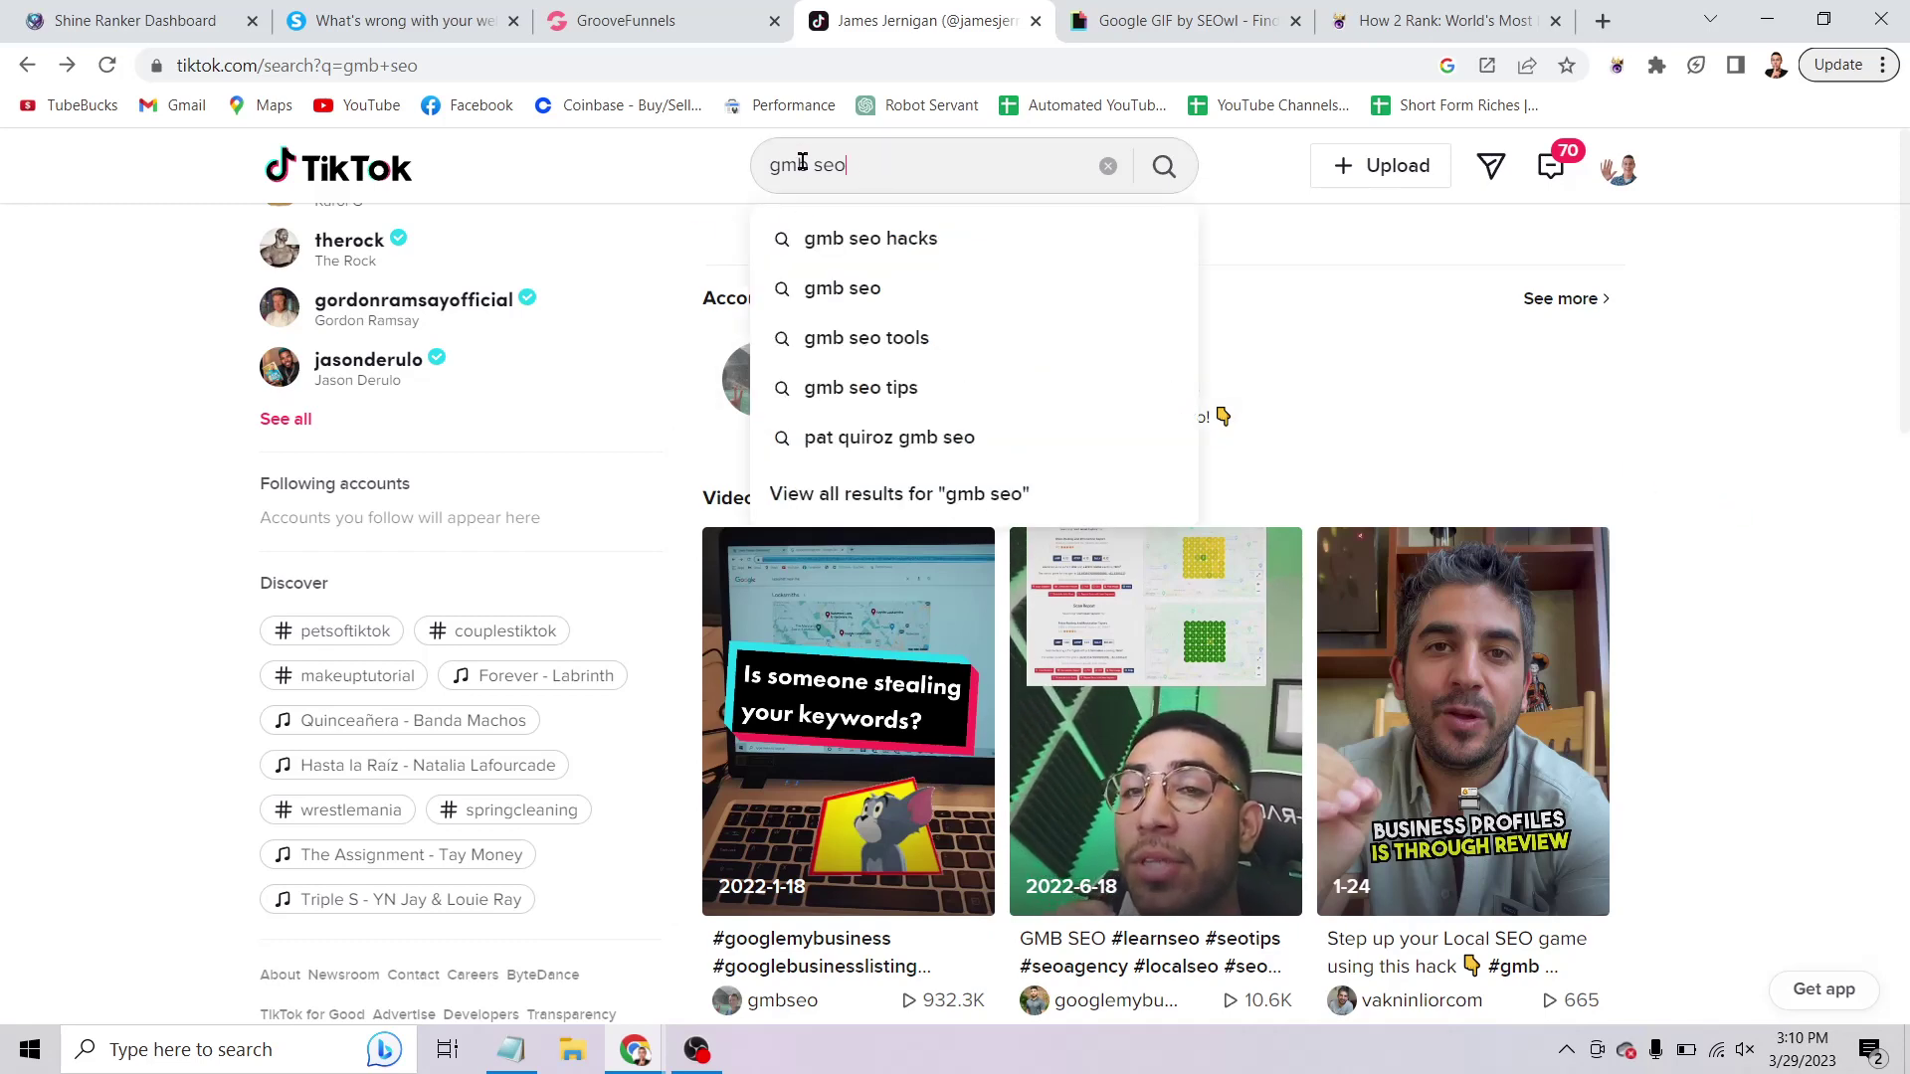
click(693, 172)
click(976, 165)
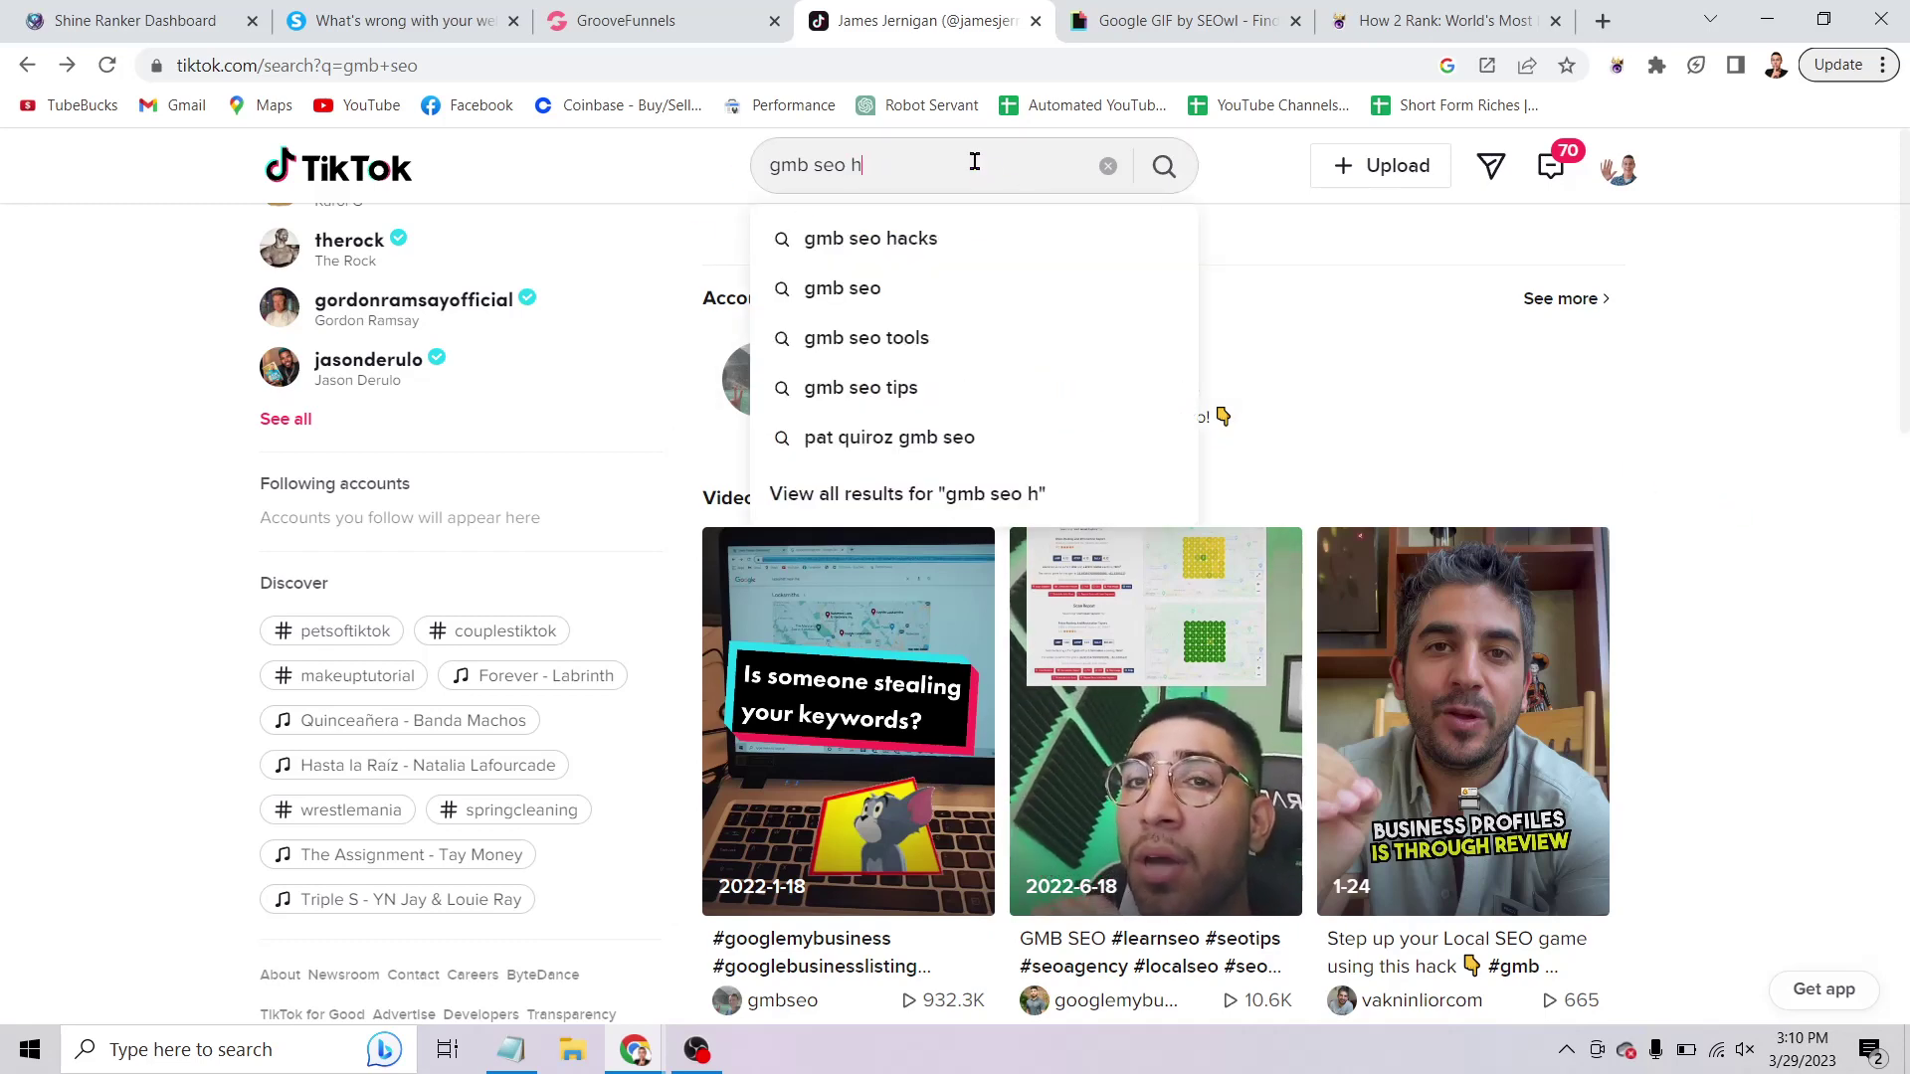
text(hacks)
key(Return)
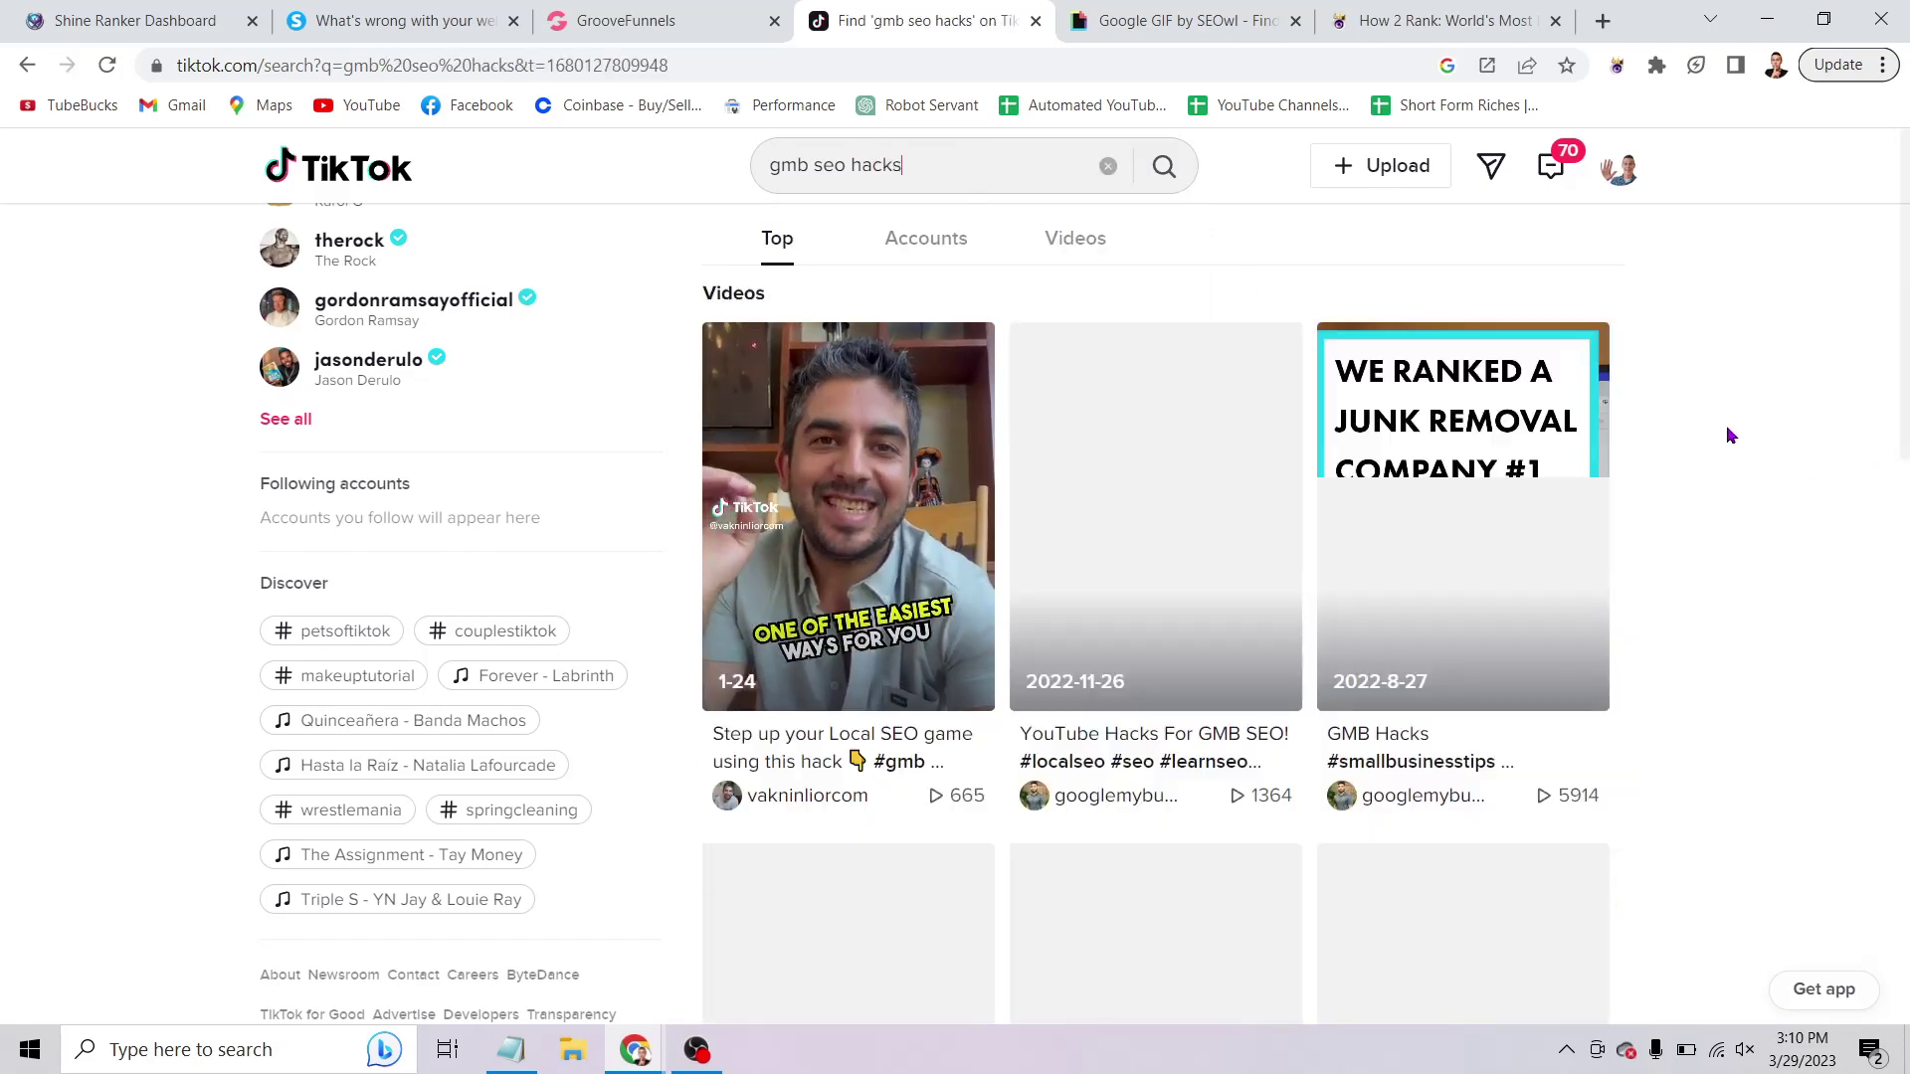
scroll(1731, 418, down, 1)
scroll(1747, 411, down, 10)
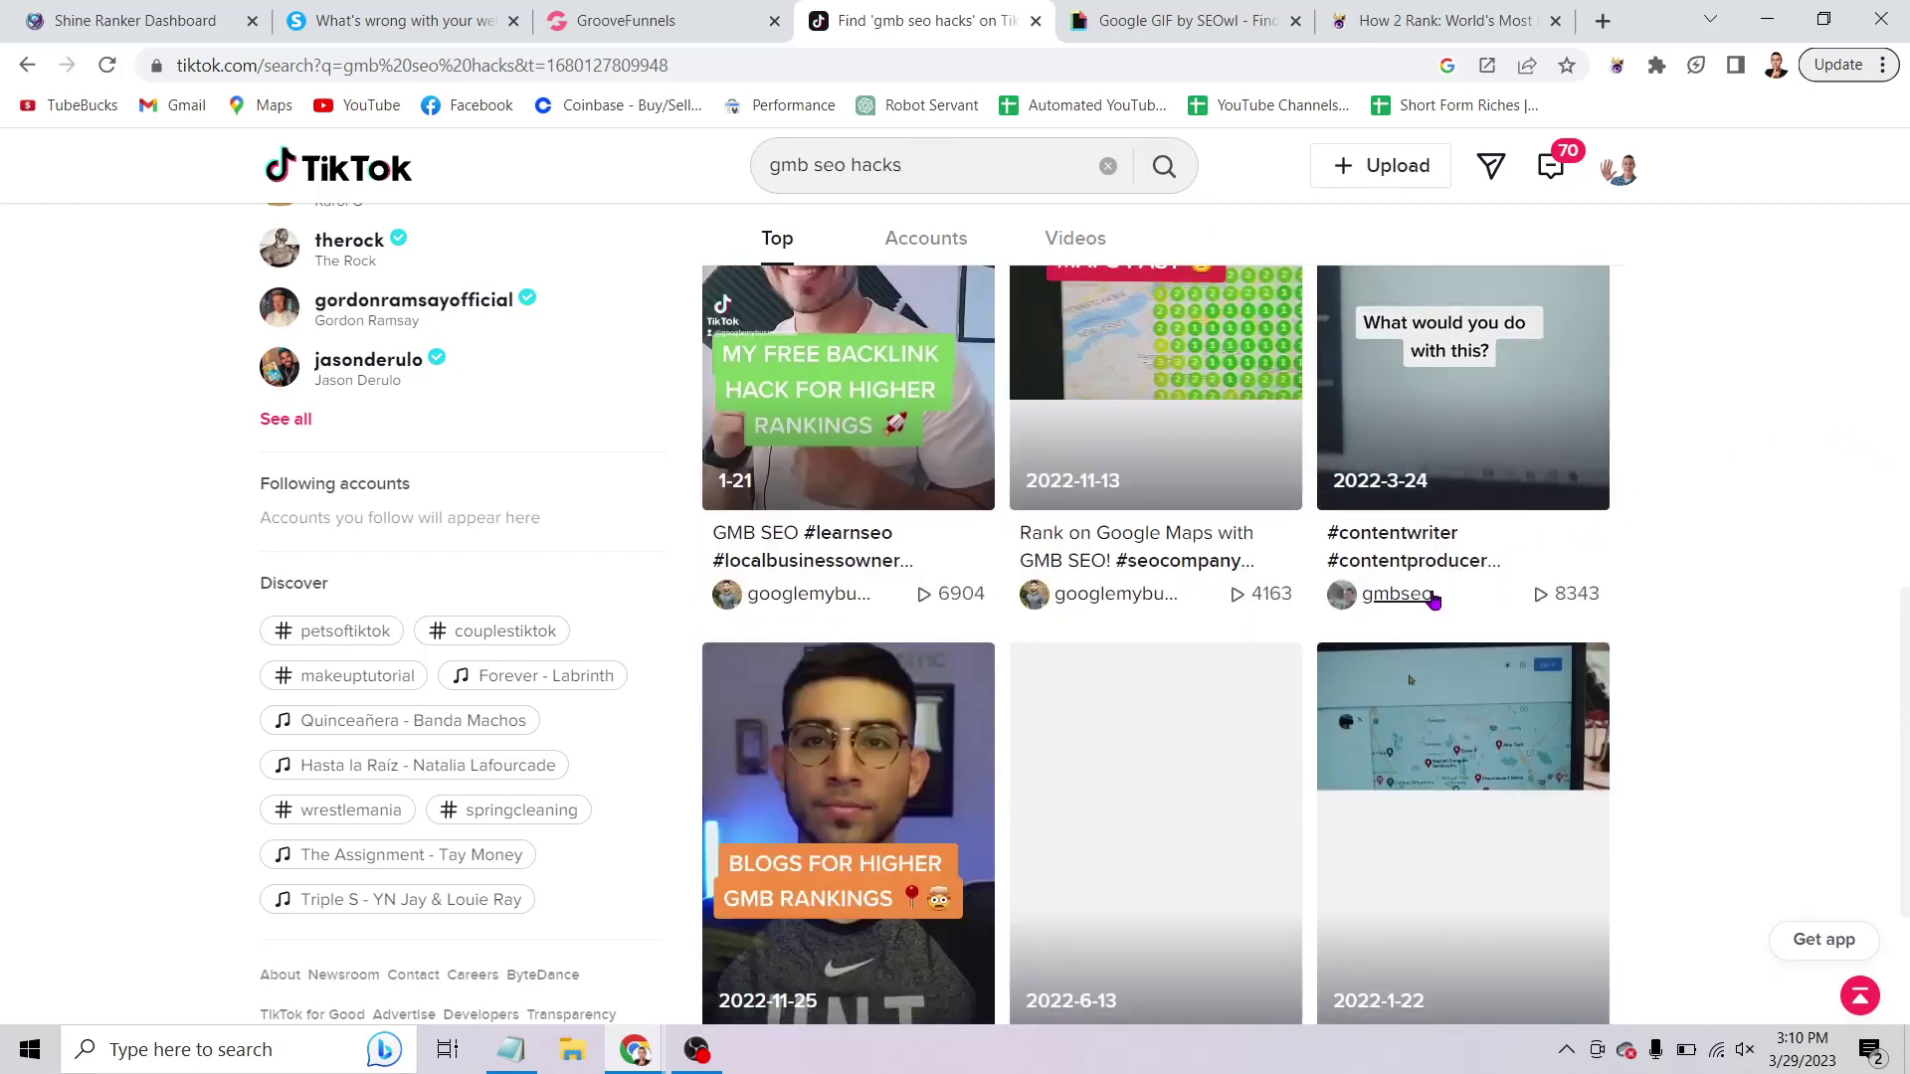
scroll(1447, 569, down, 10)
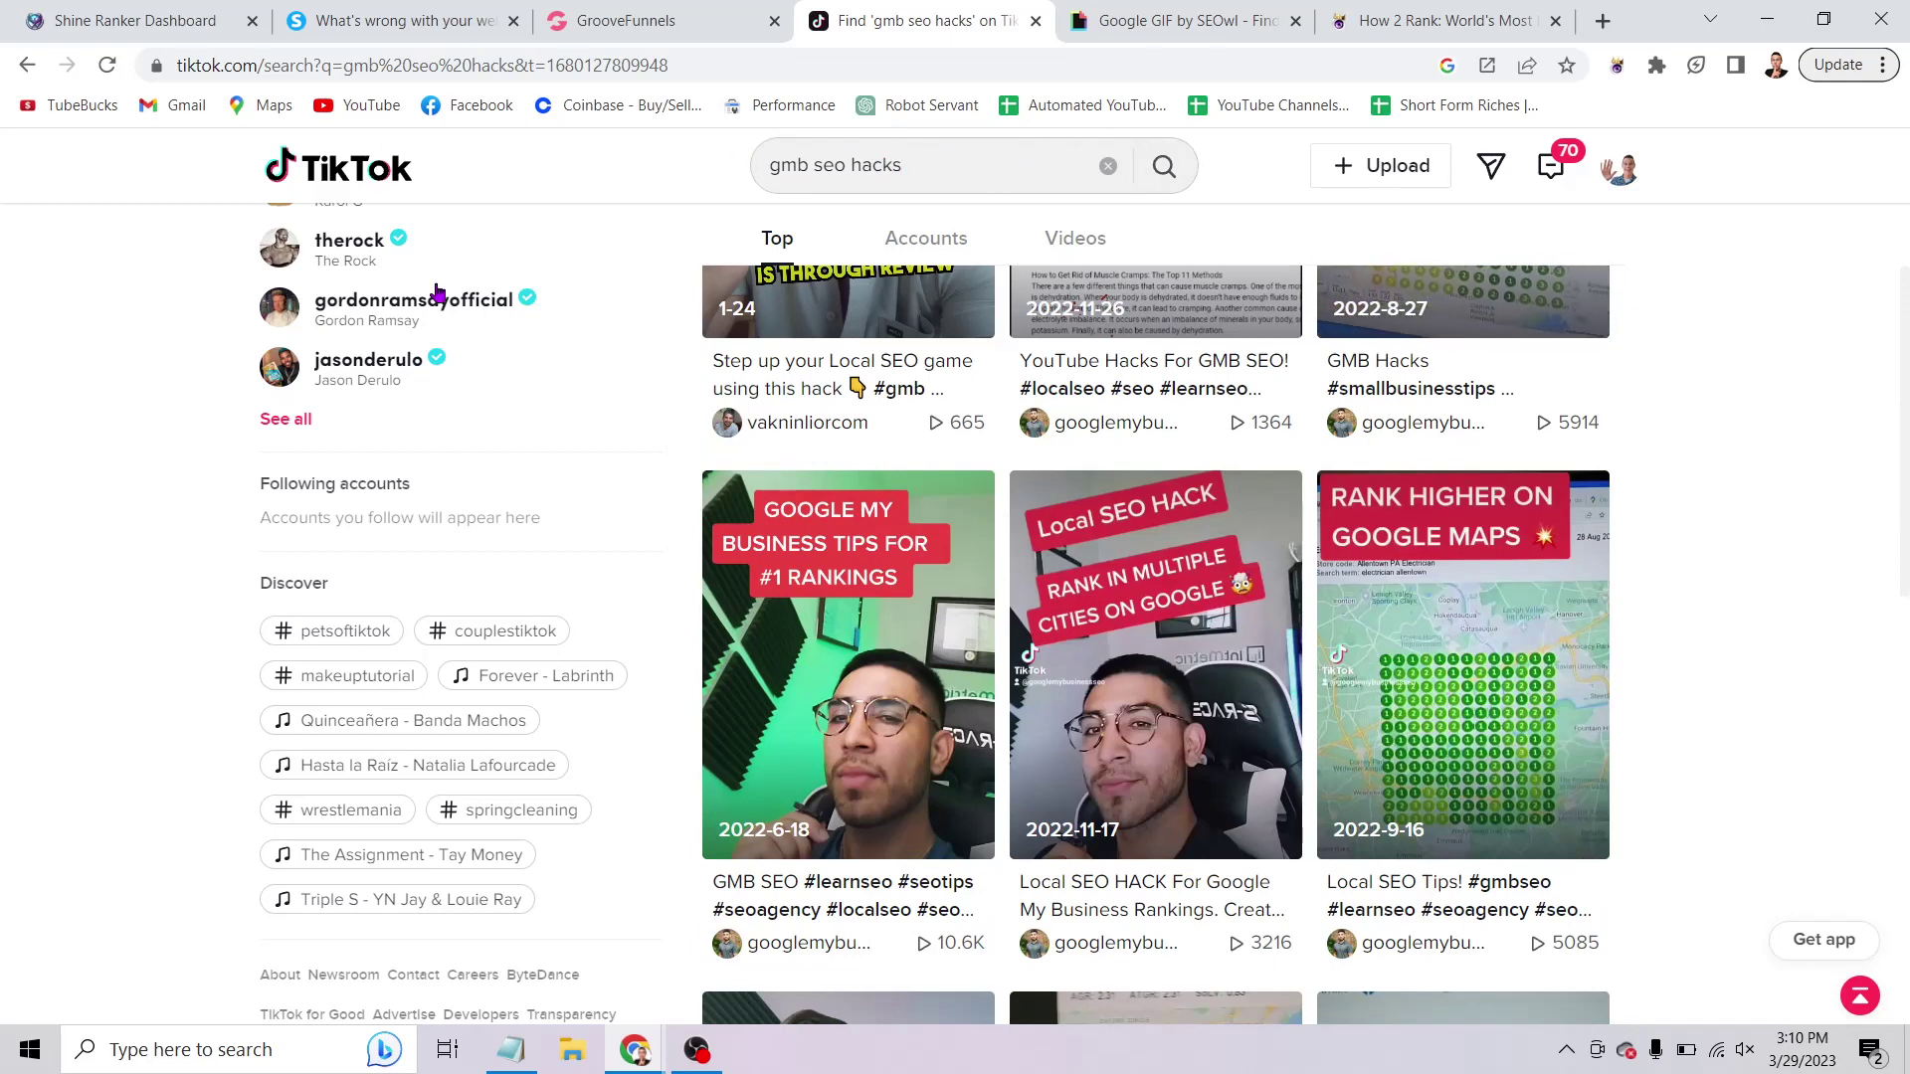
scroll(95, 403, up, 4)
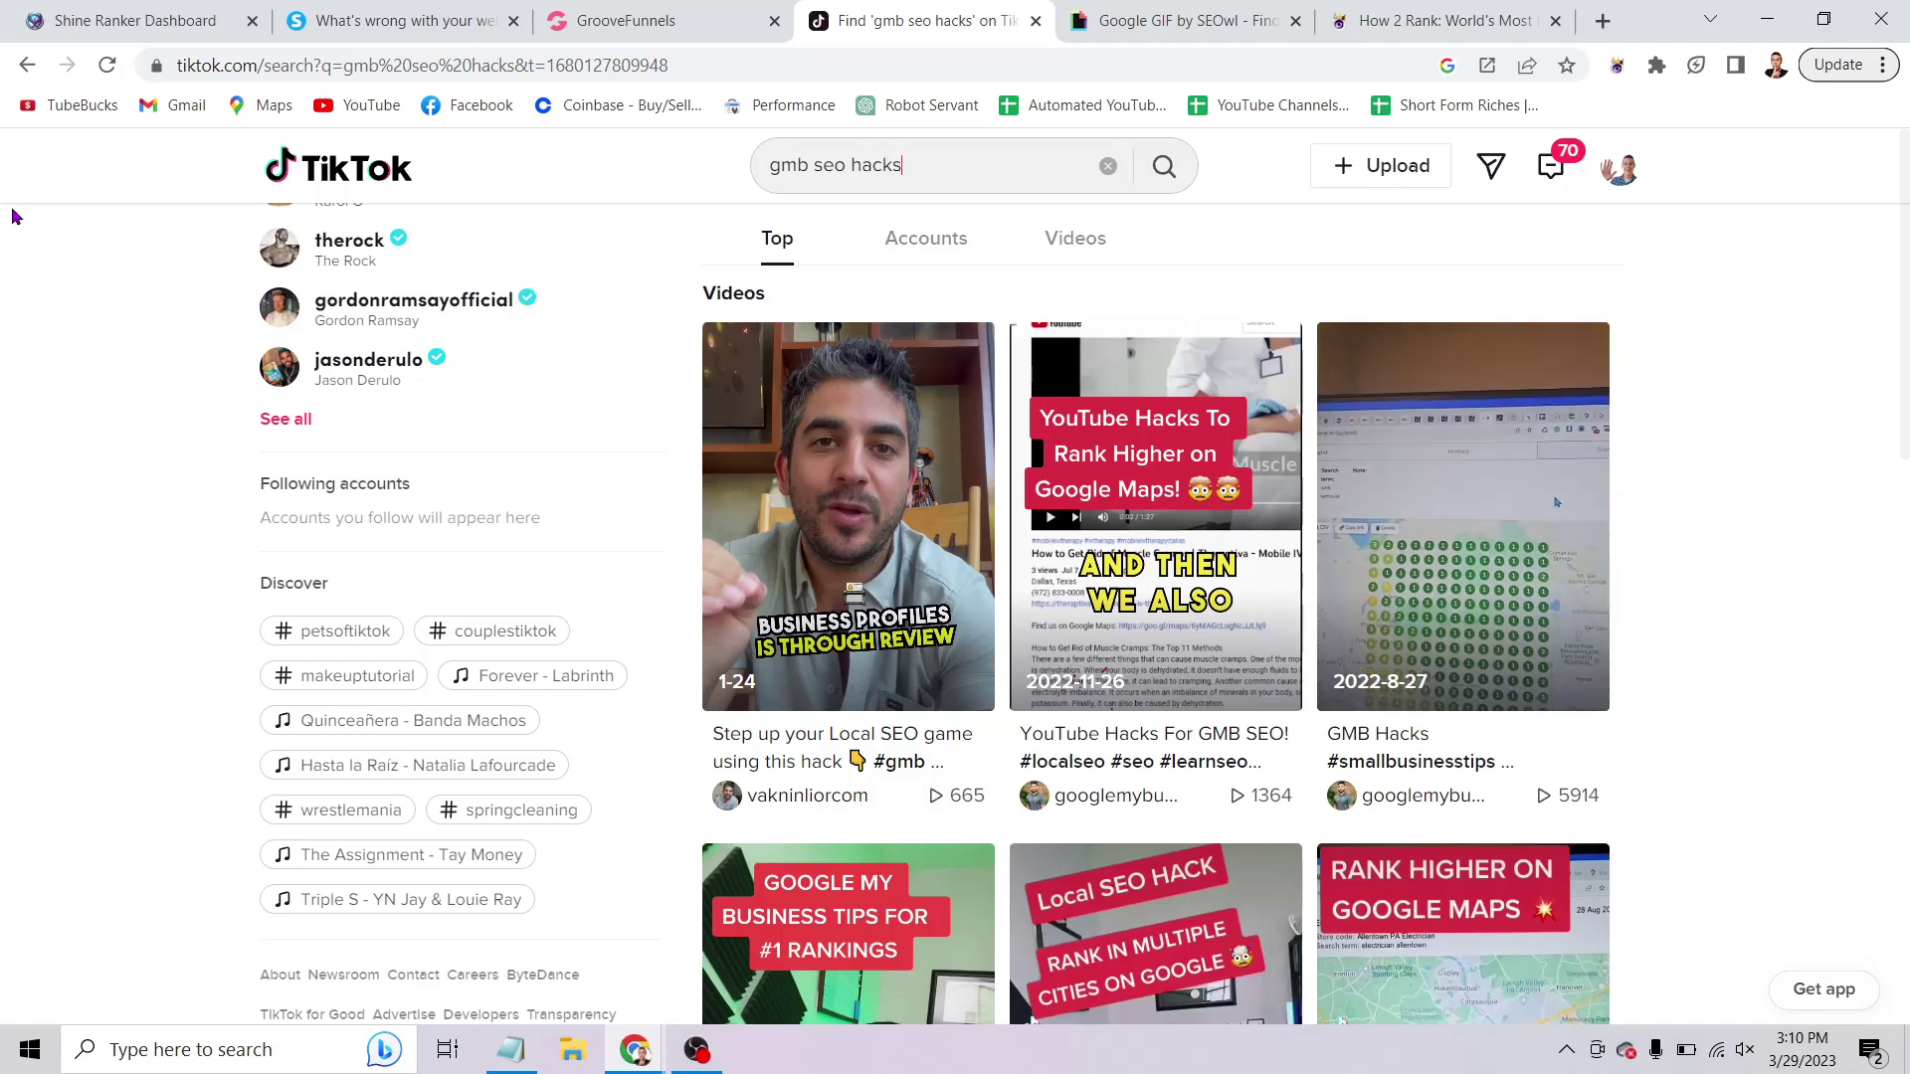
Highlight the 'google key words' keyword and its 6,600 monthly searches in the Keywords Research results.
click(132, 21)
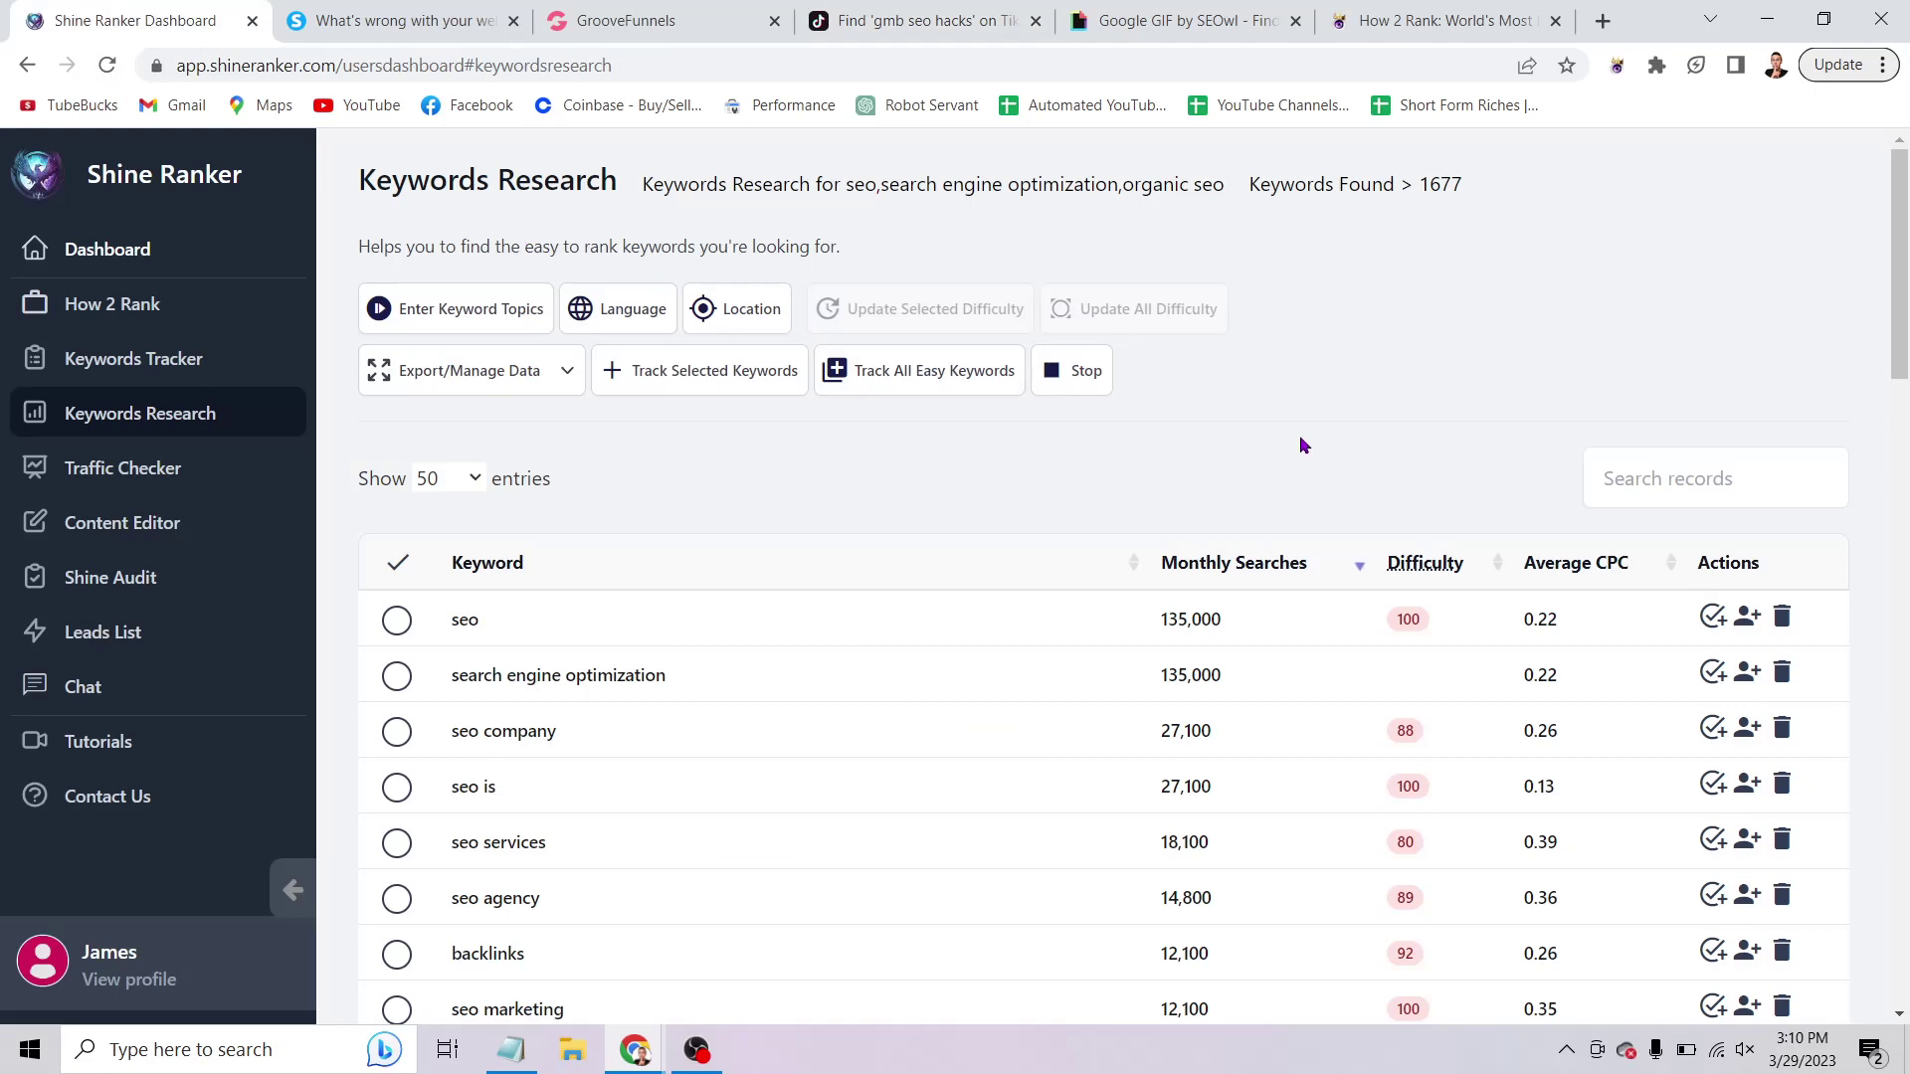
scroll(1283, 450, down, 9)
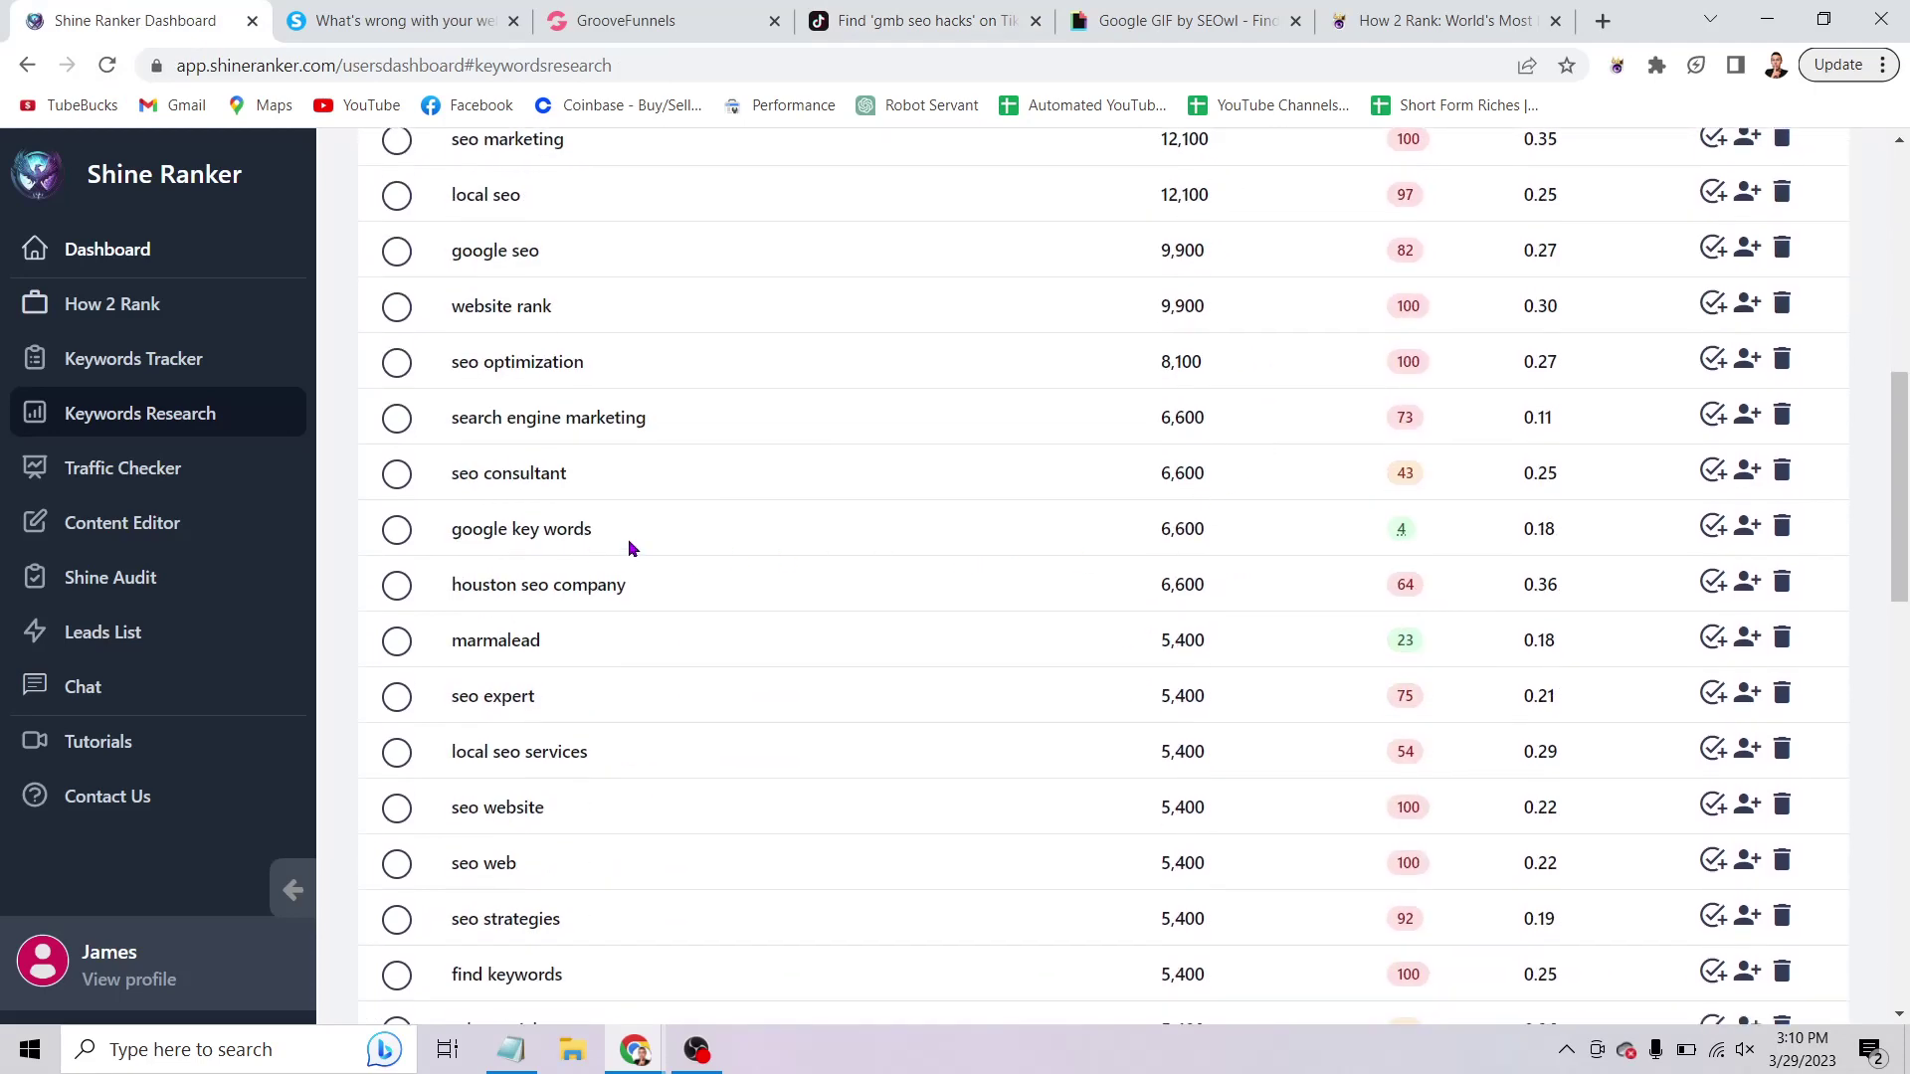
drag(560, 520, 414, 523)
click(887, 481)
drag(1226, 541, 1140, 543)
click(1100, 535)
drag(1216, 528, 1085, 534)
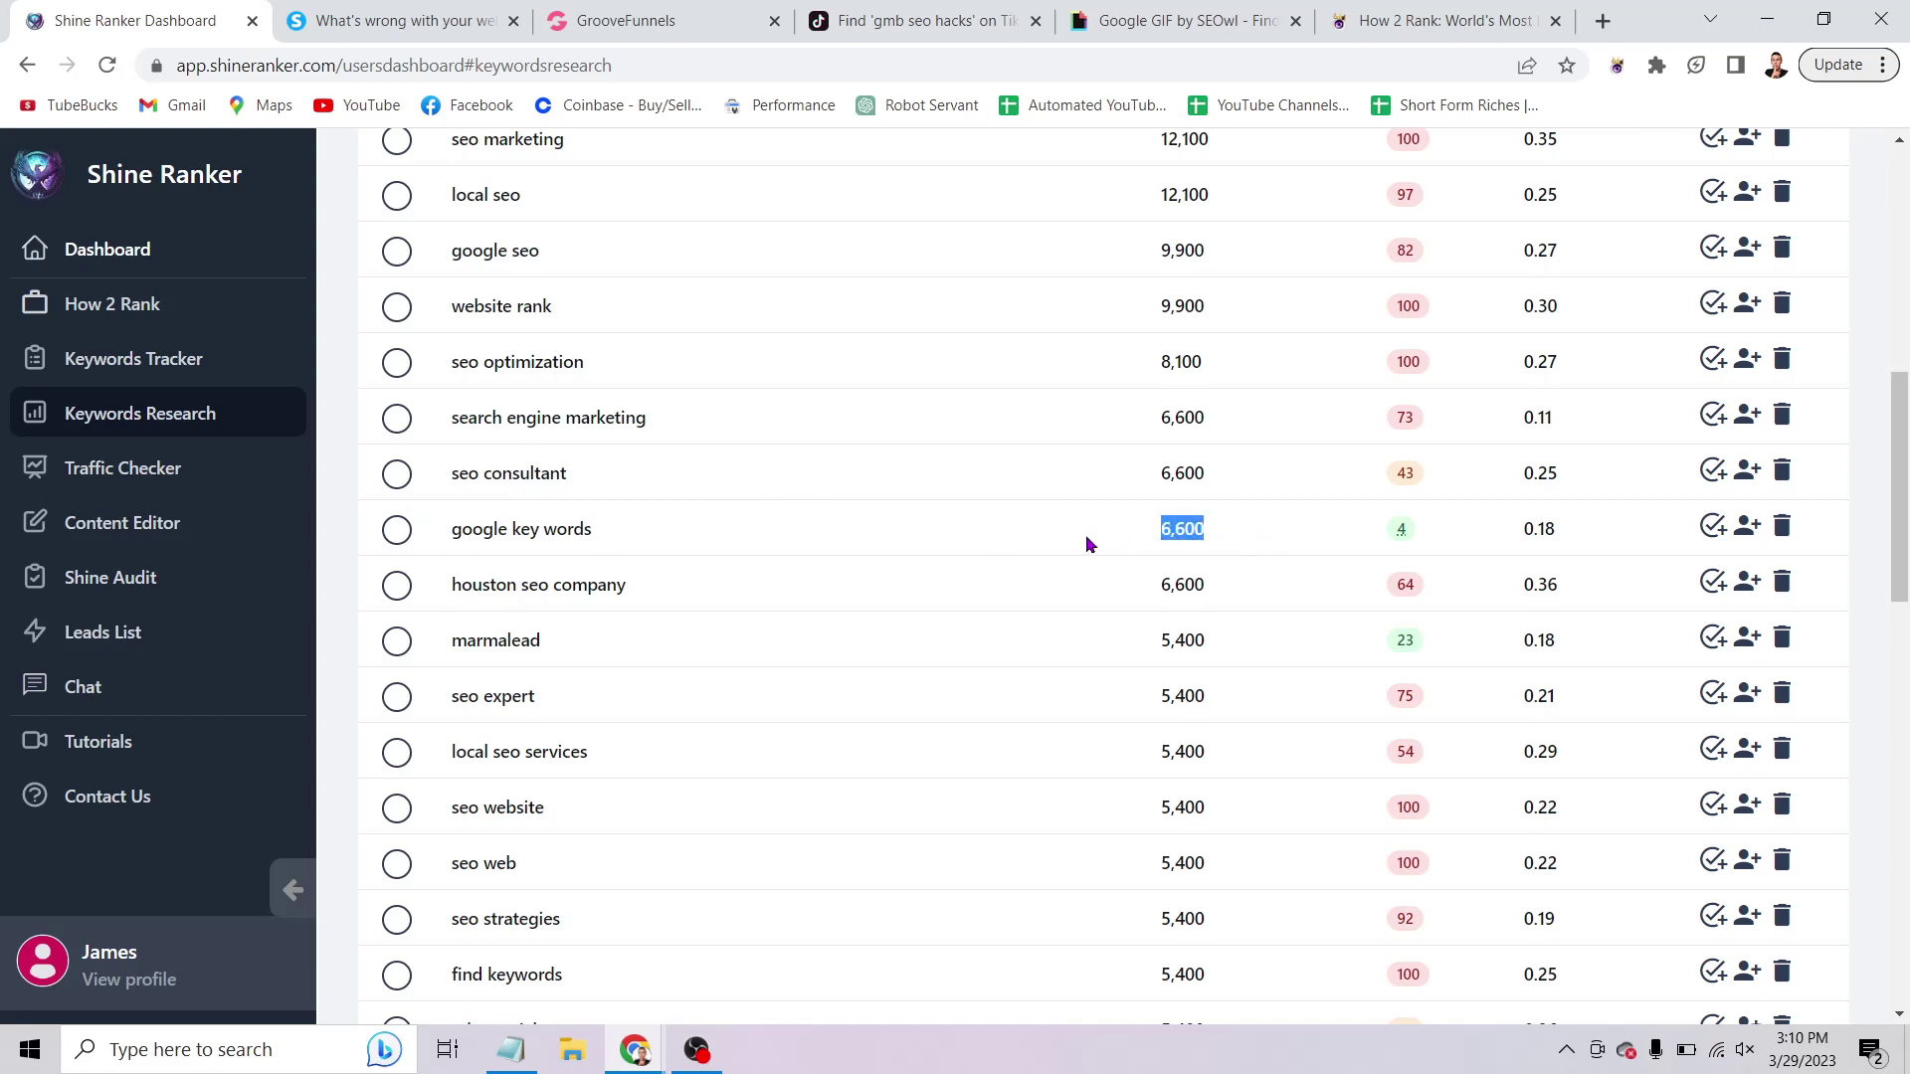
click(603, 542)
scroll(1028, 406, up, 7)
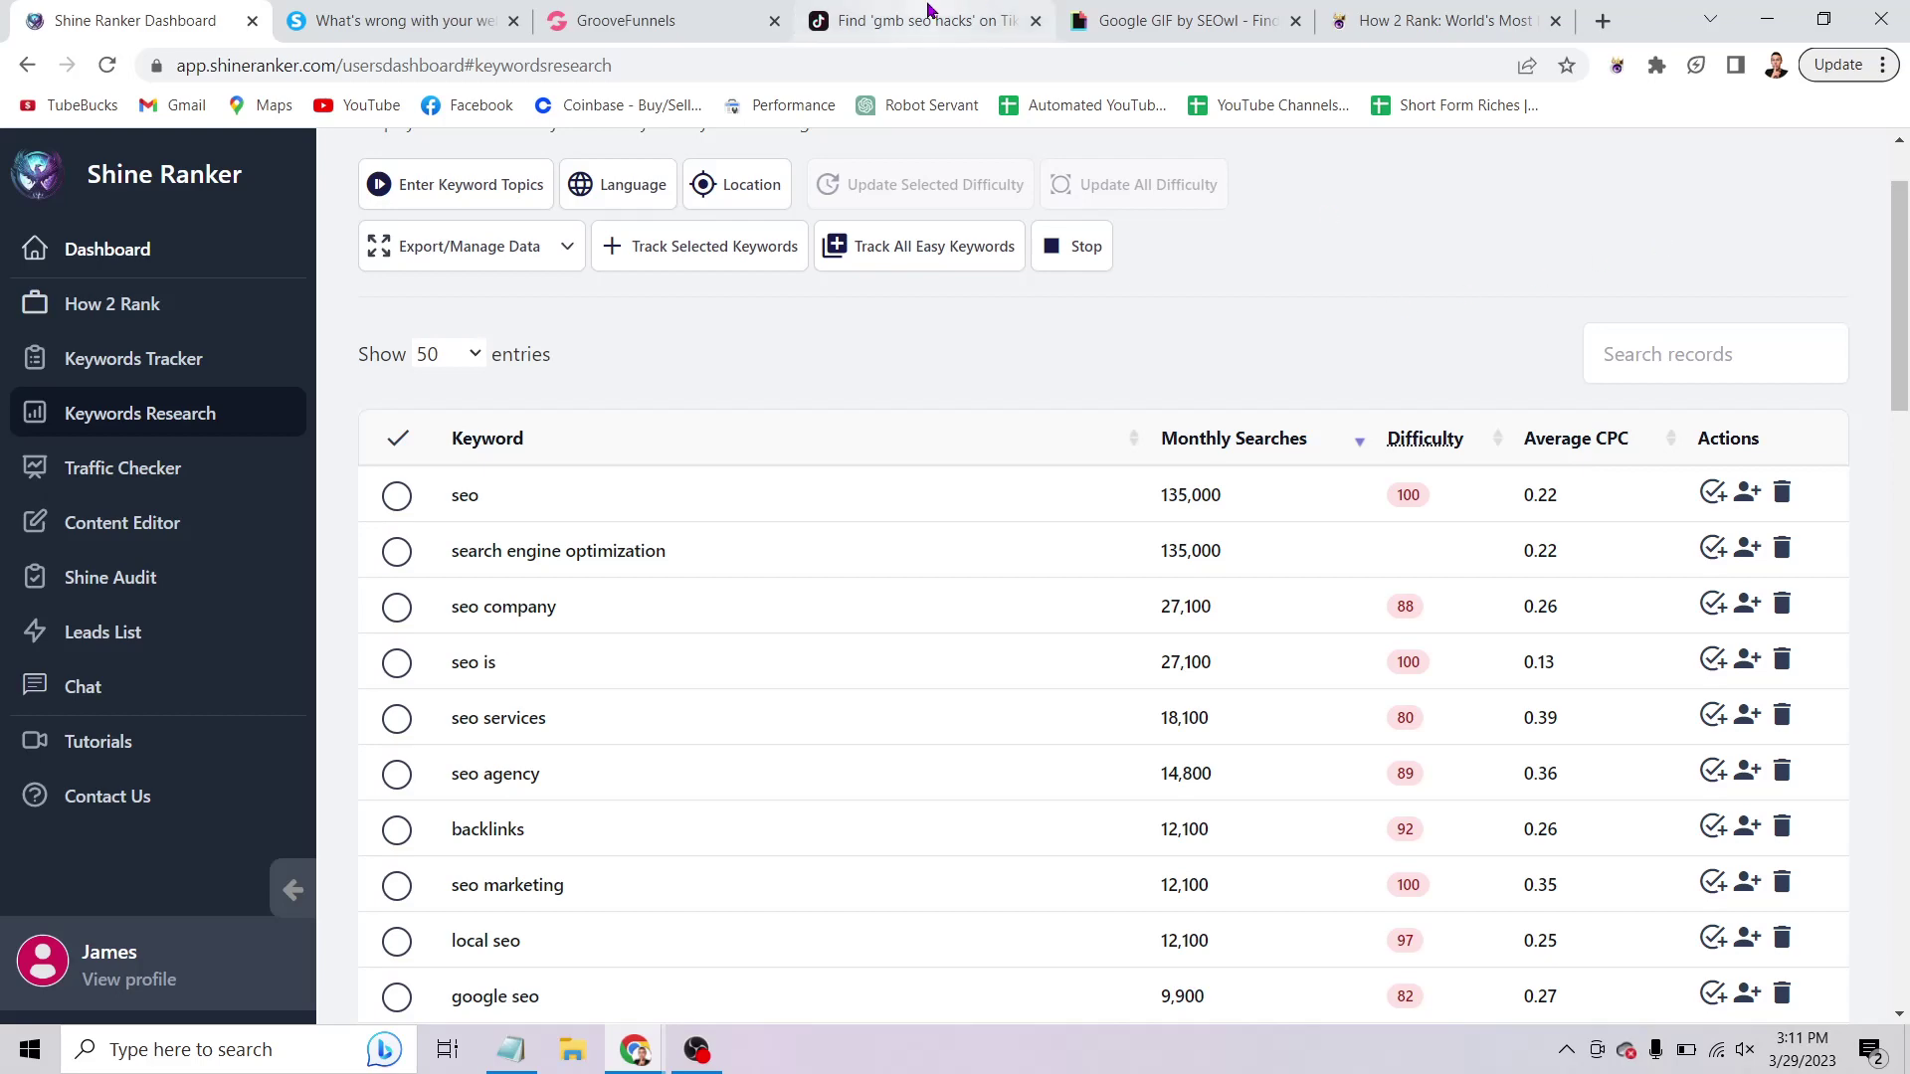
Scroll through TikTok's 'gmb seo hacks' video results, then bring the Notepad SEO outline forward.
click(958, 42)
click(1067, 175)
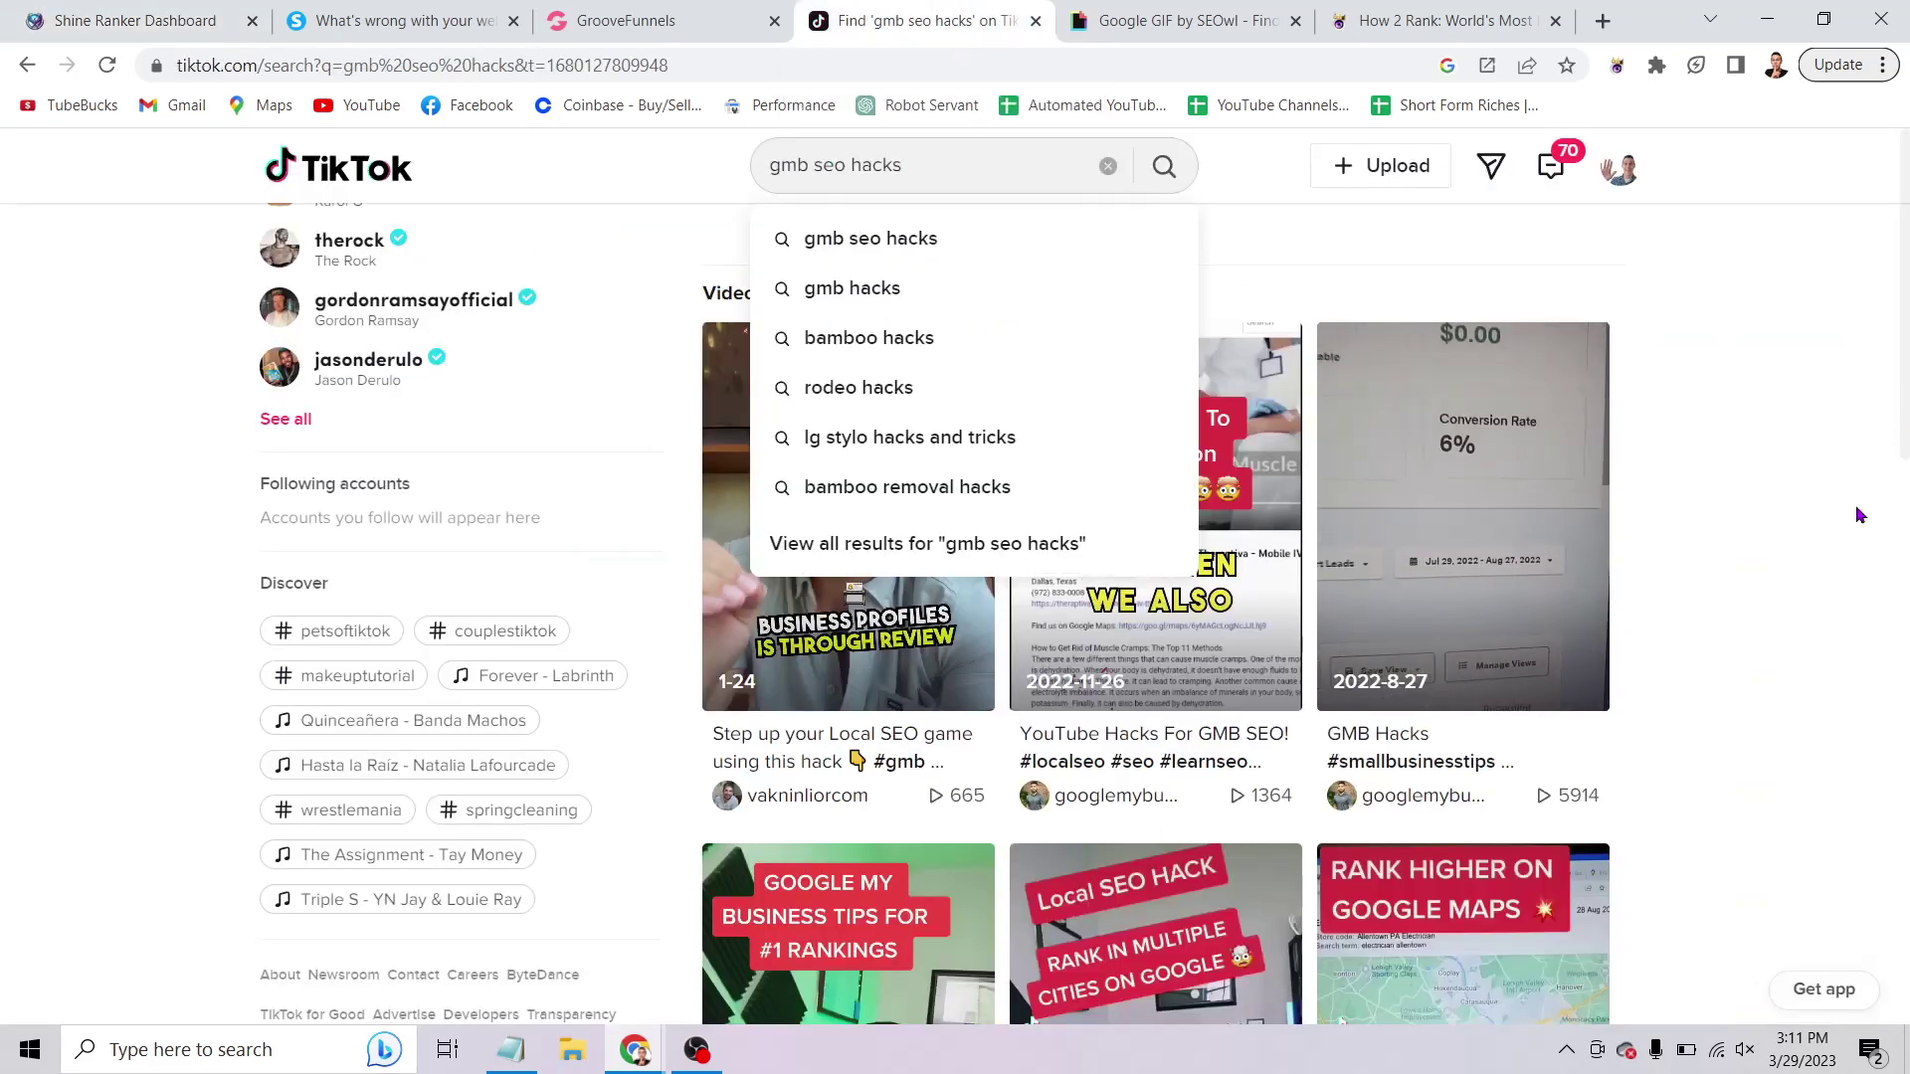
click(1582, 247)
scroll(1890, 354, down, 8)
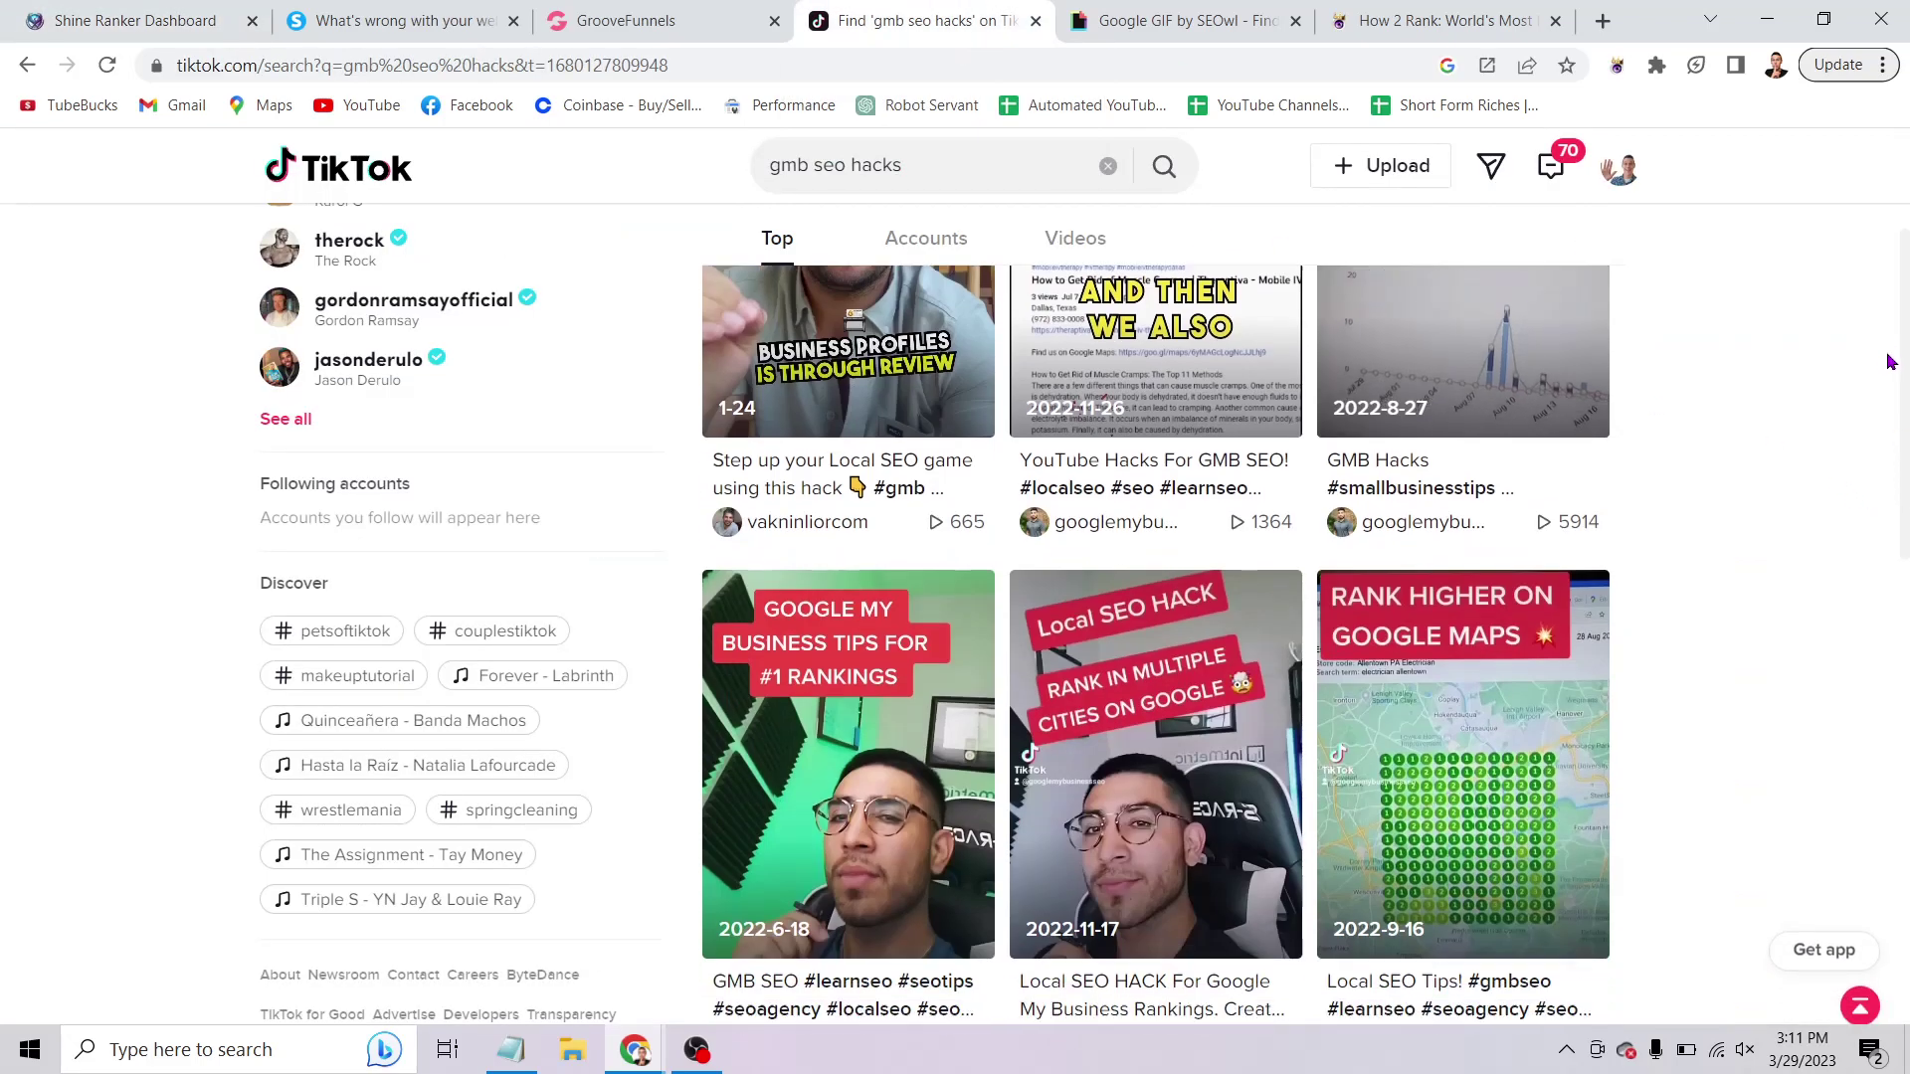
scroll(1889, 348, down, 5)
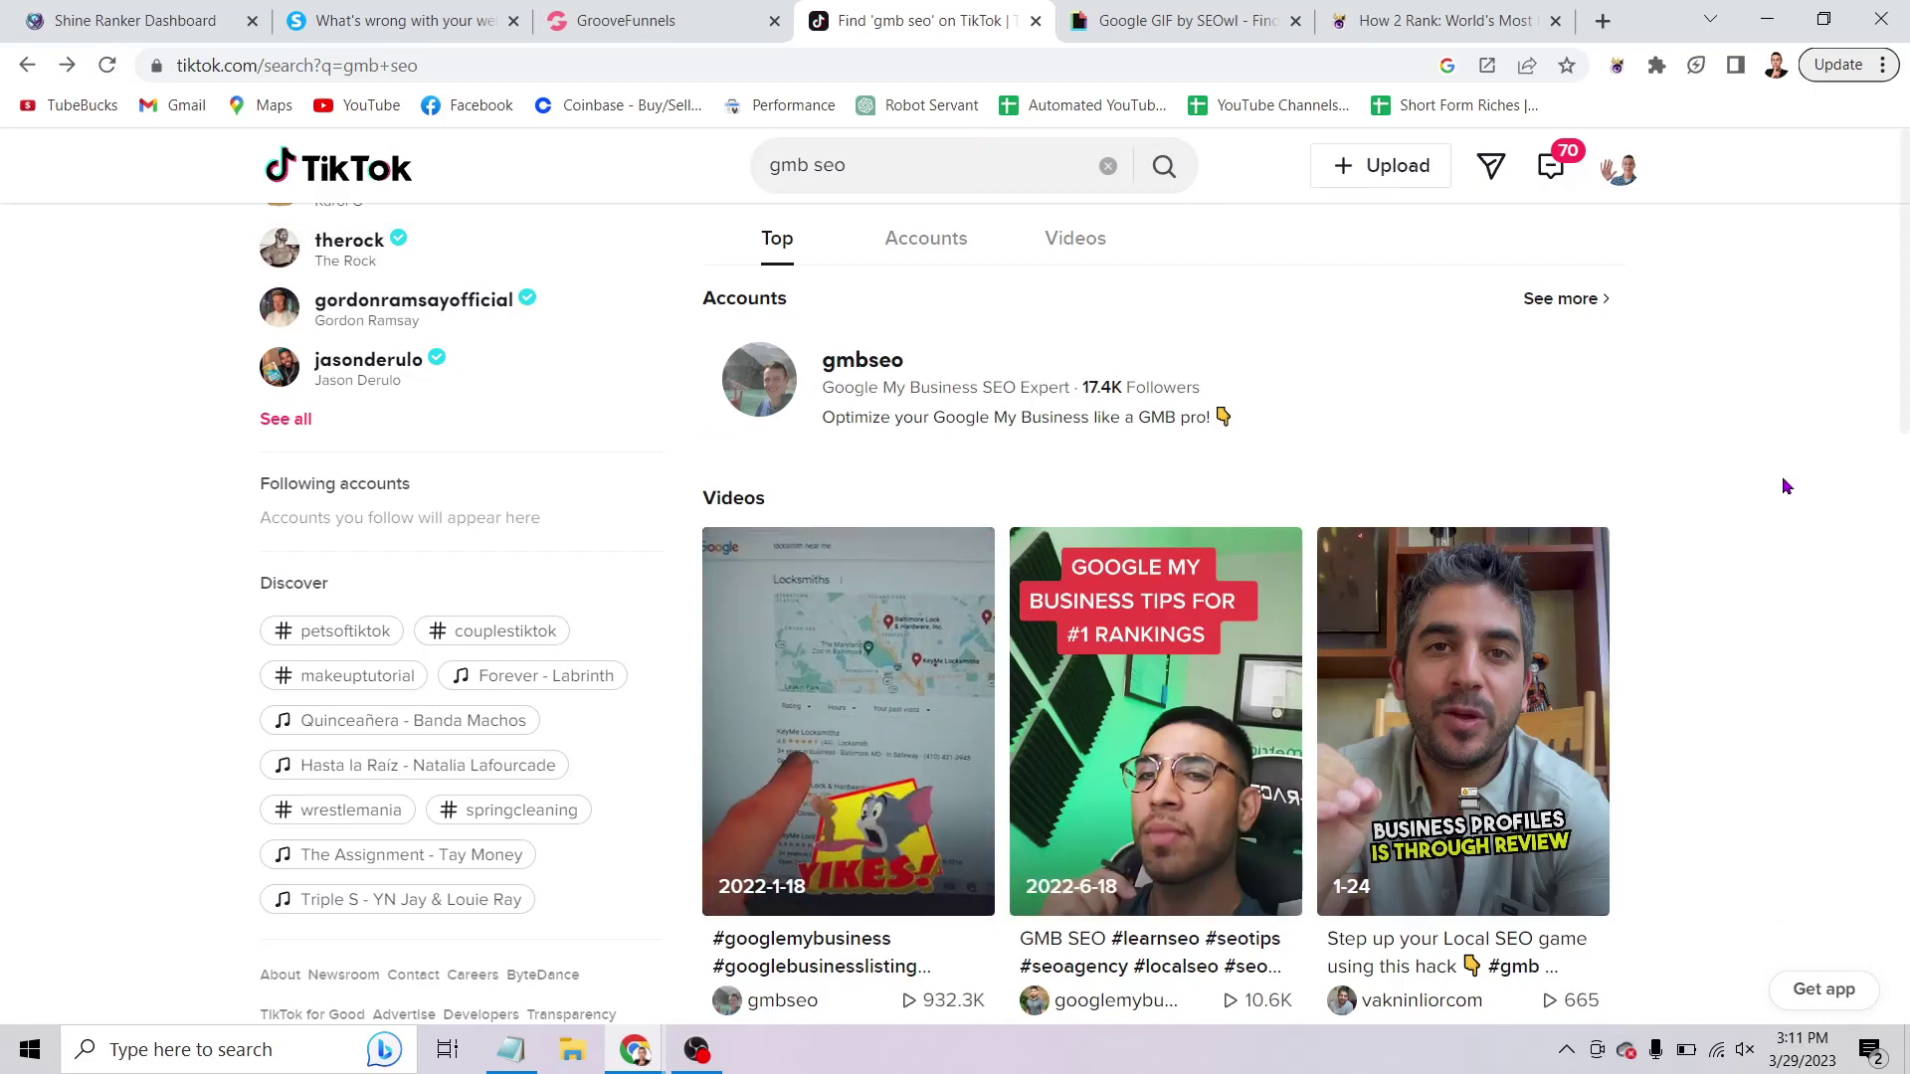
scroll(1782, 475, down, 1)
click(510, 1049)
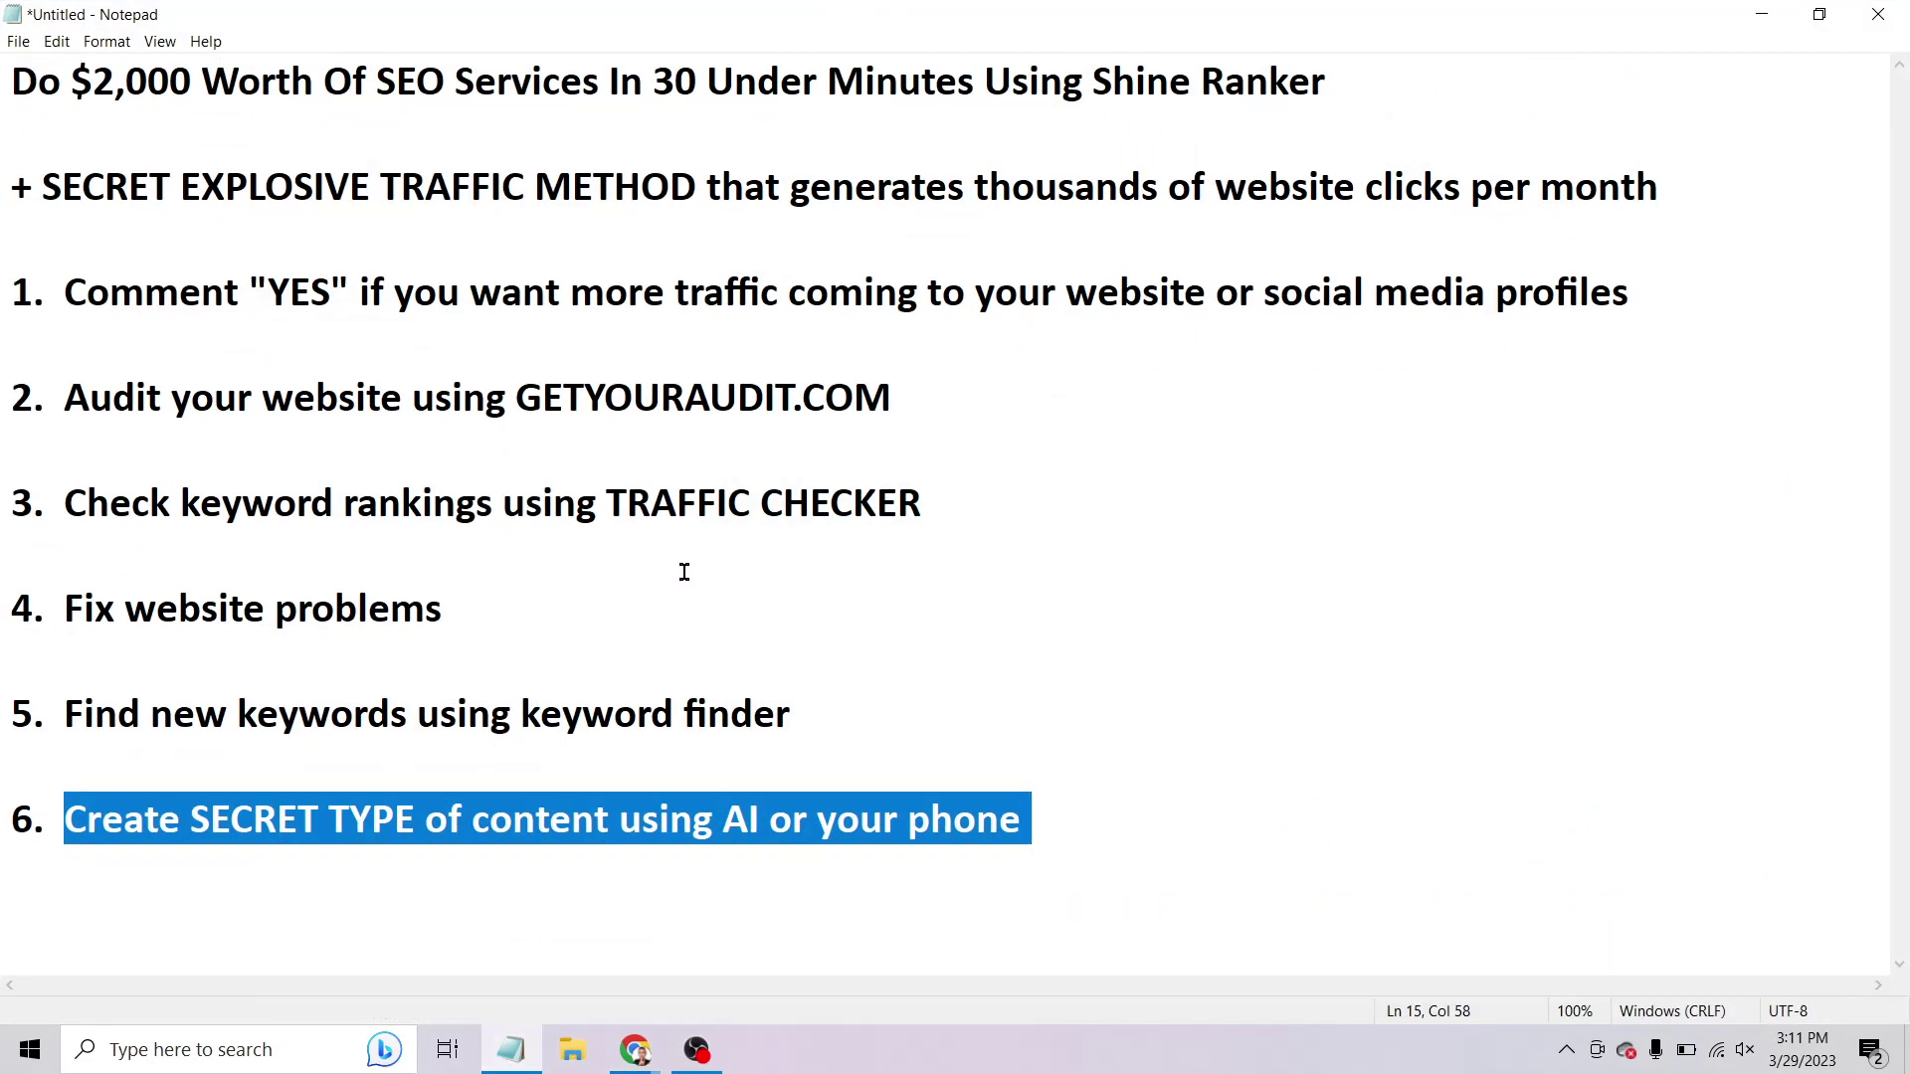
Highlight outline item 6 about creating content, then minimize Notepad to show TikTok's results.
click(676, 572)
drag(210, 819, 613, 820)
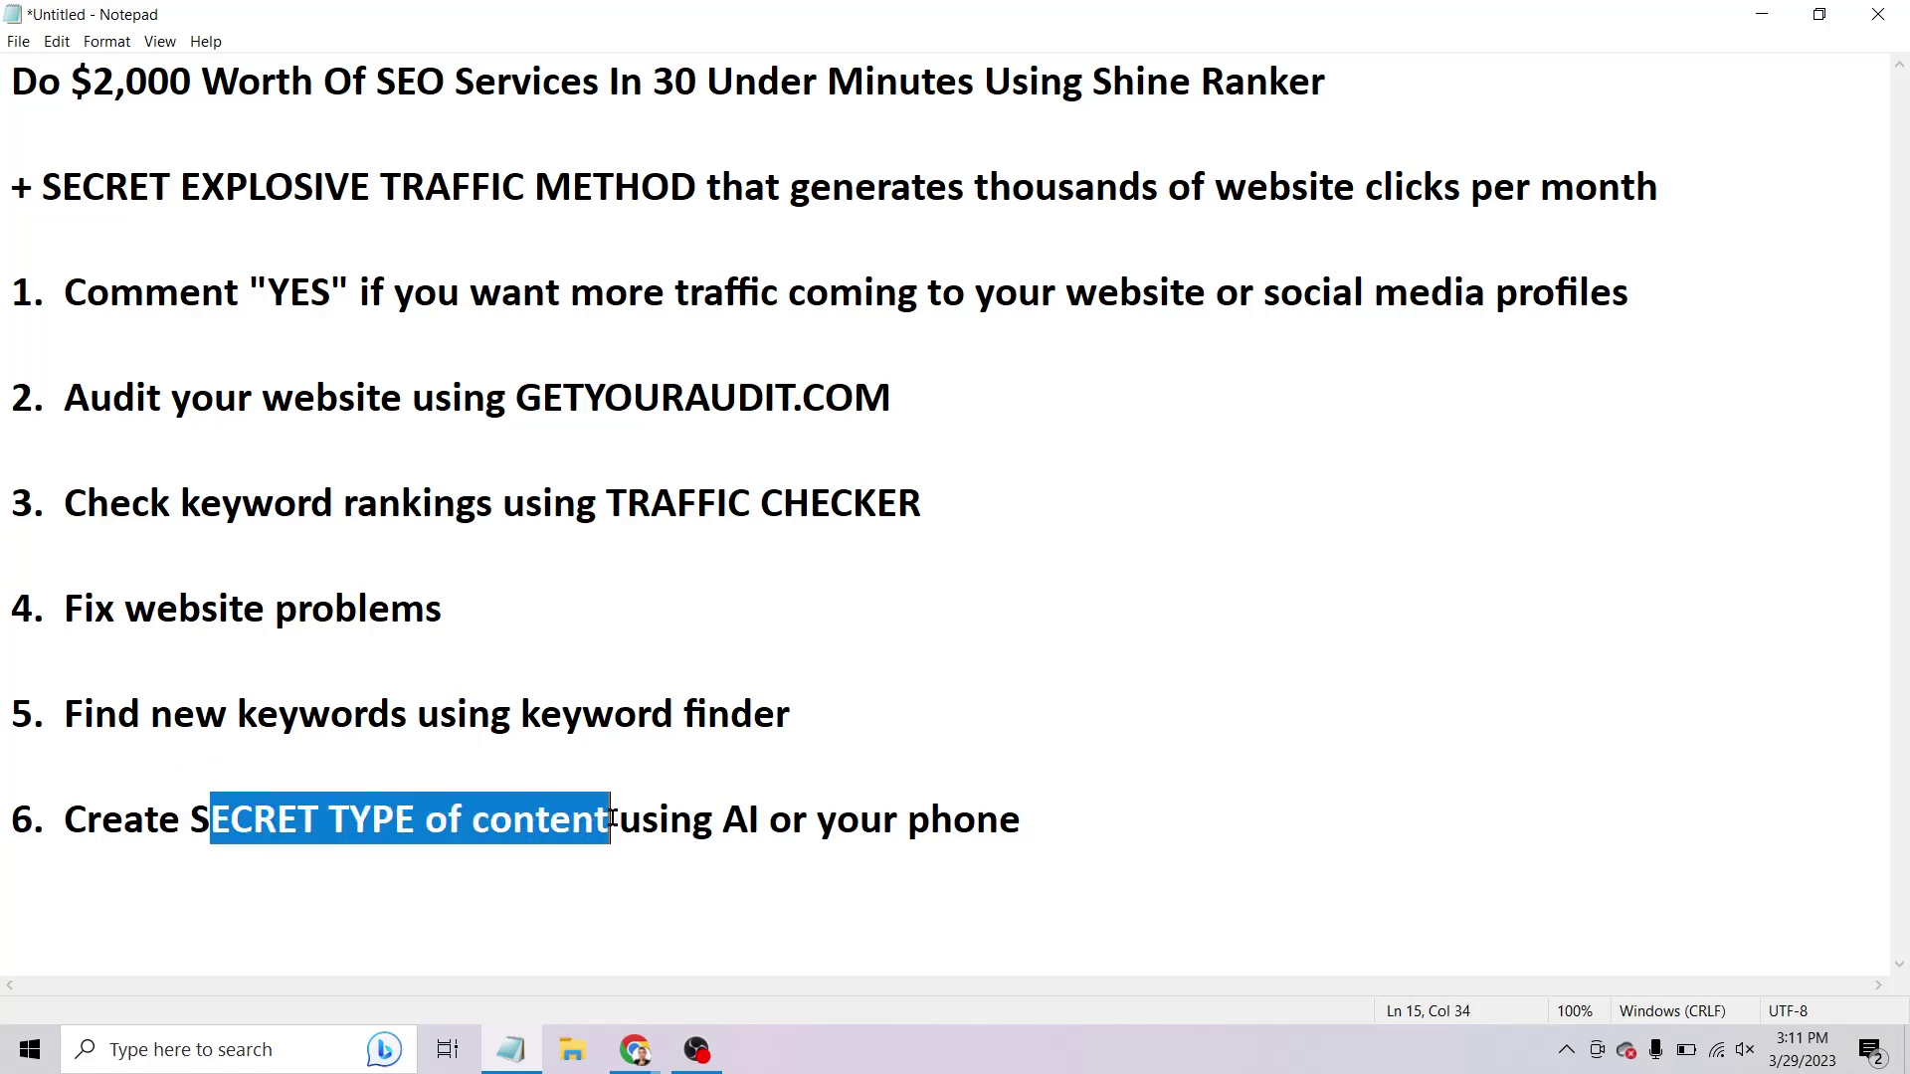
click(1018, 727)
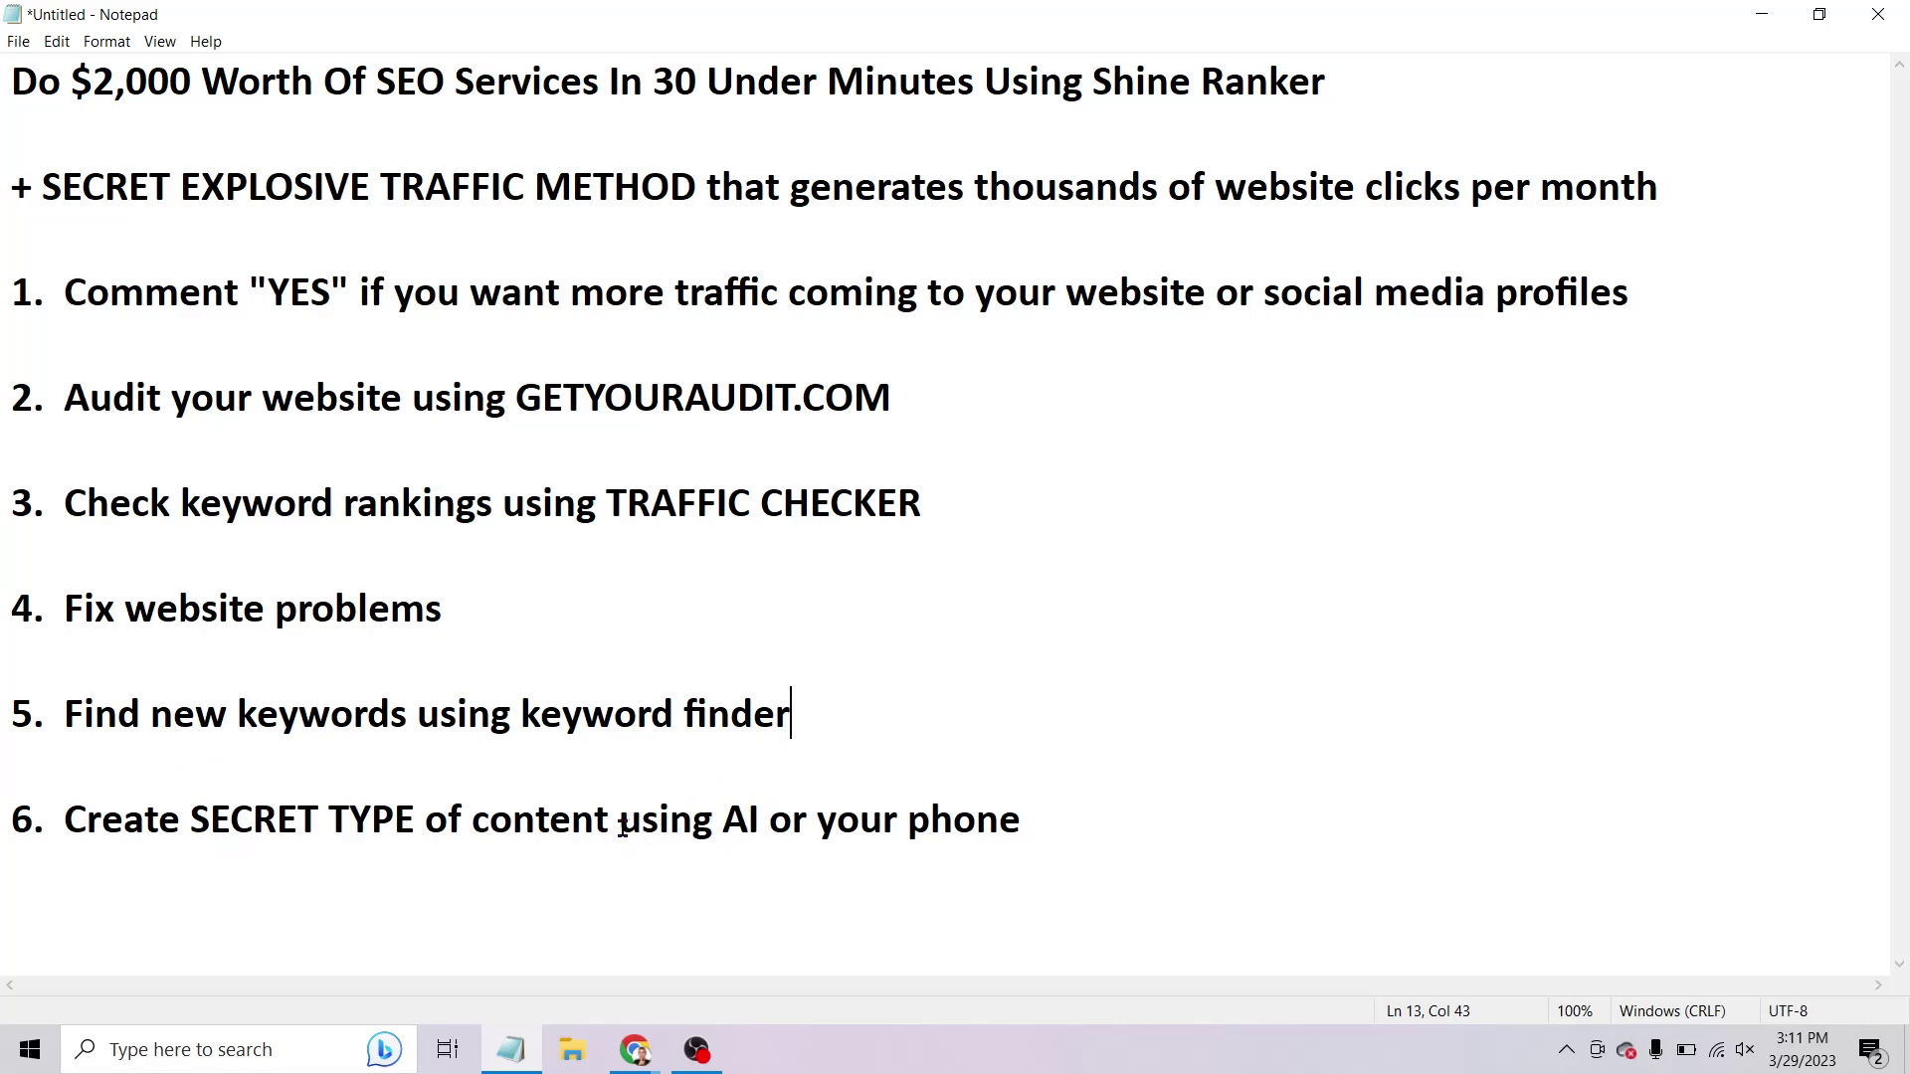
drag(623, 829, 1151, 848)
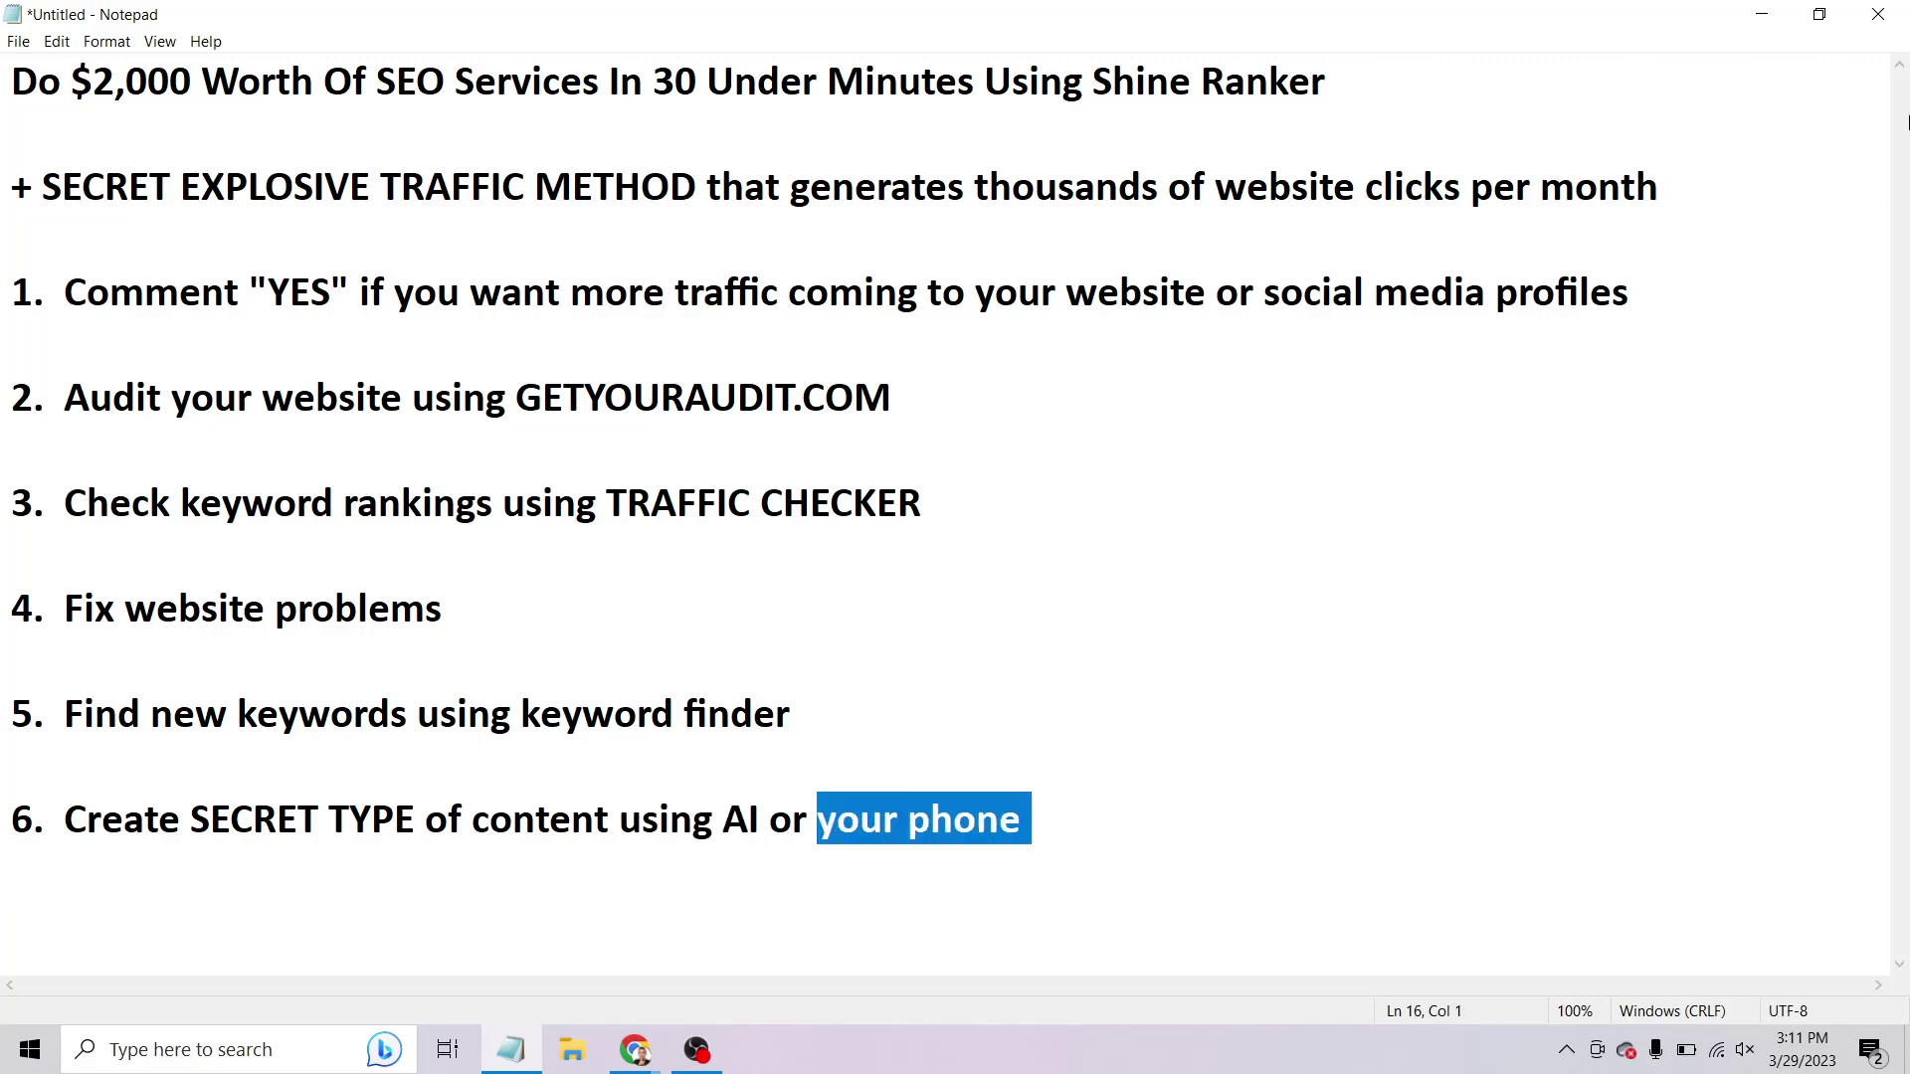
click(1762, 14)
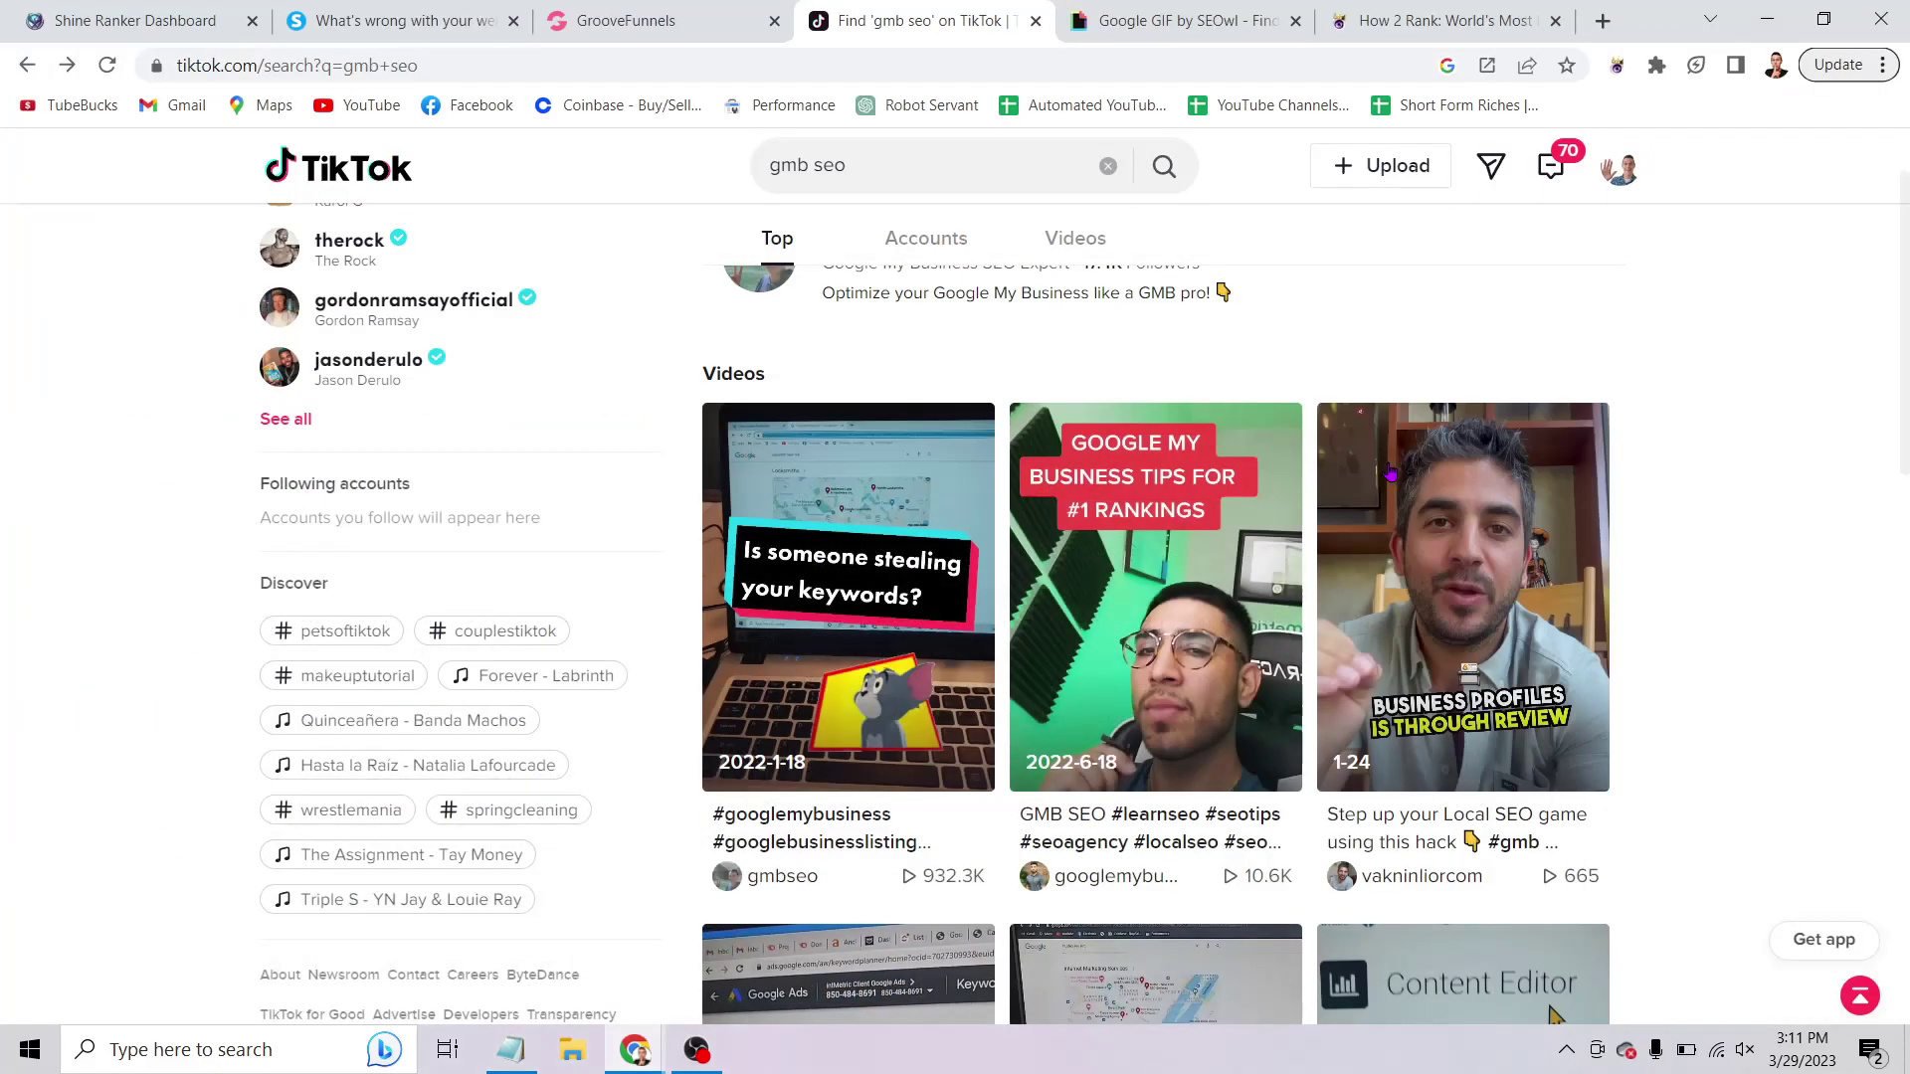
Open the gmbseo profile from the first result and scroll its grid to 'BOTS WORK FOR YOU 24/7'.
click(726, 877)
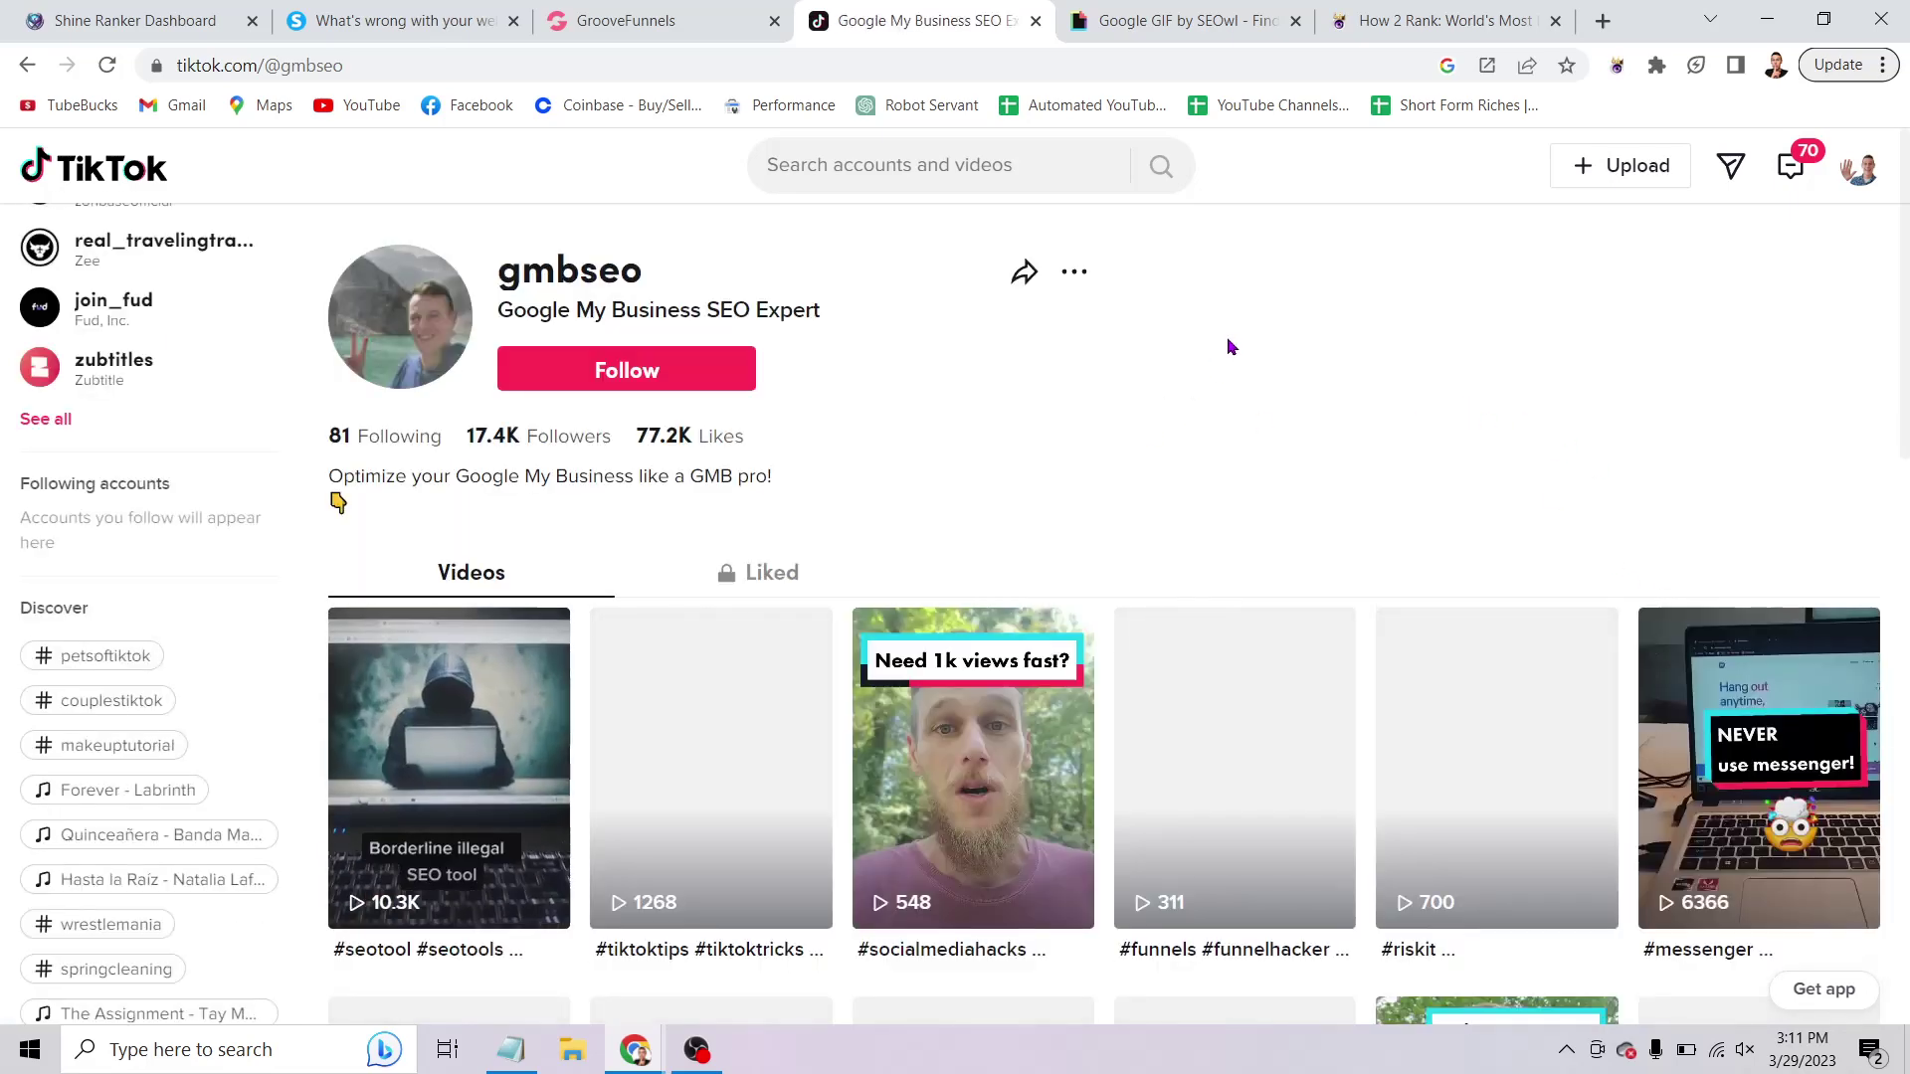
scroll(1223, 368, down, 3)
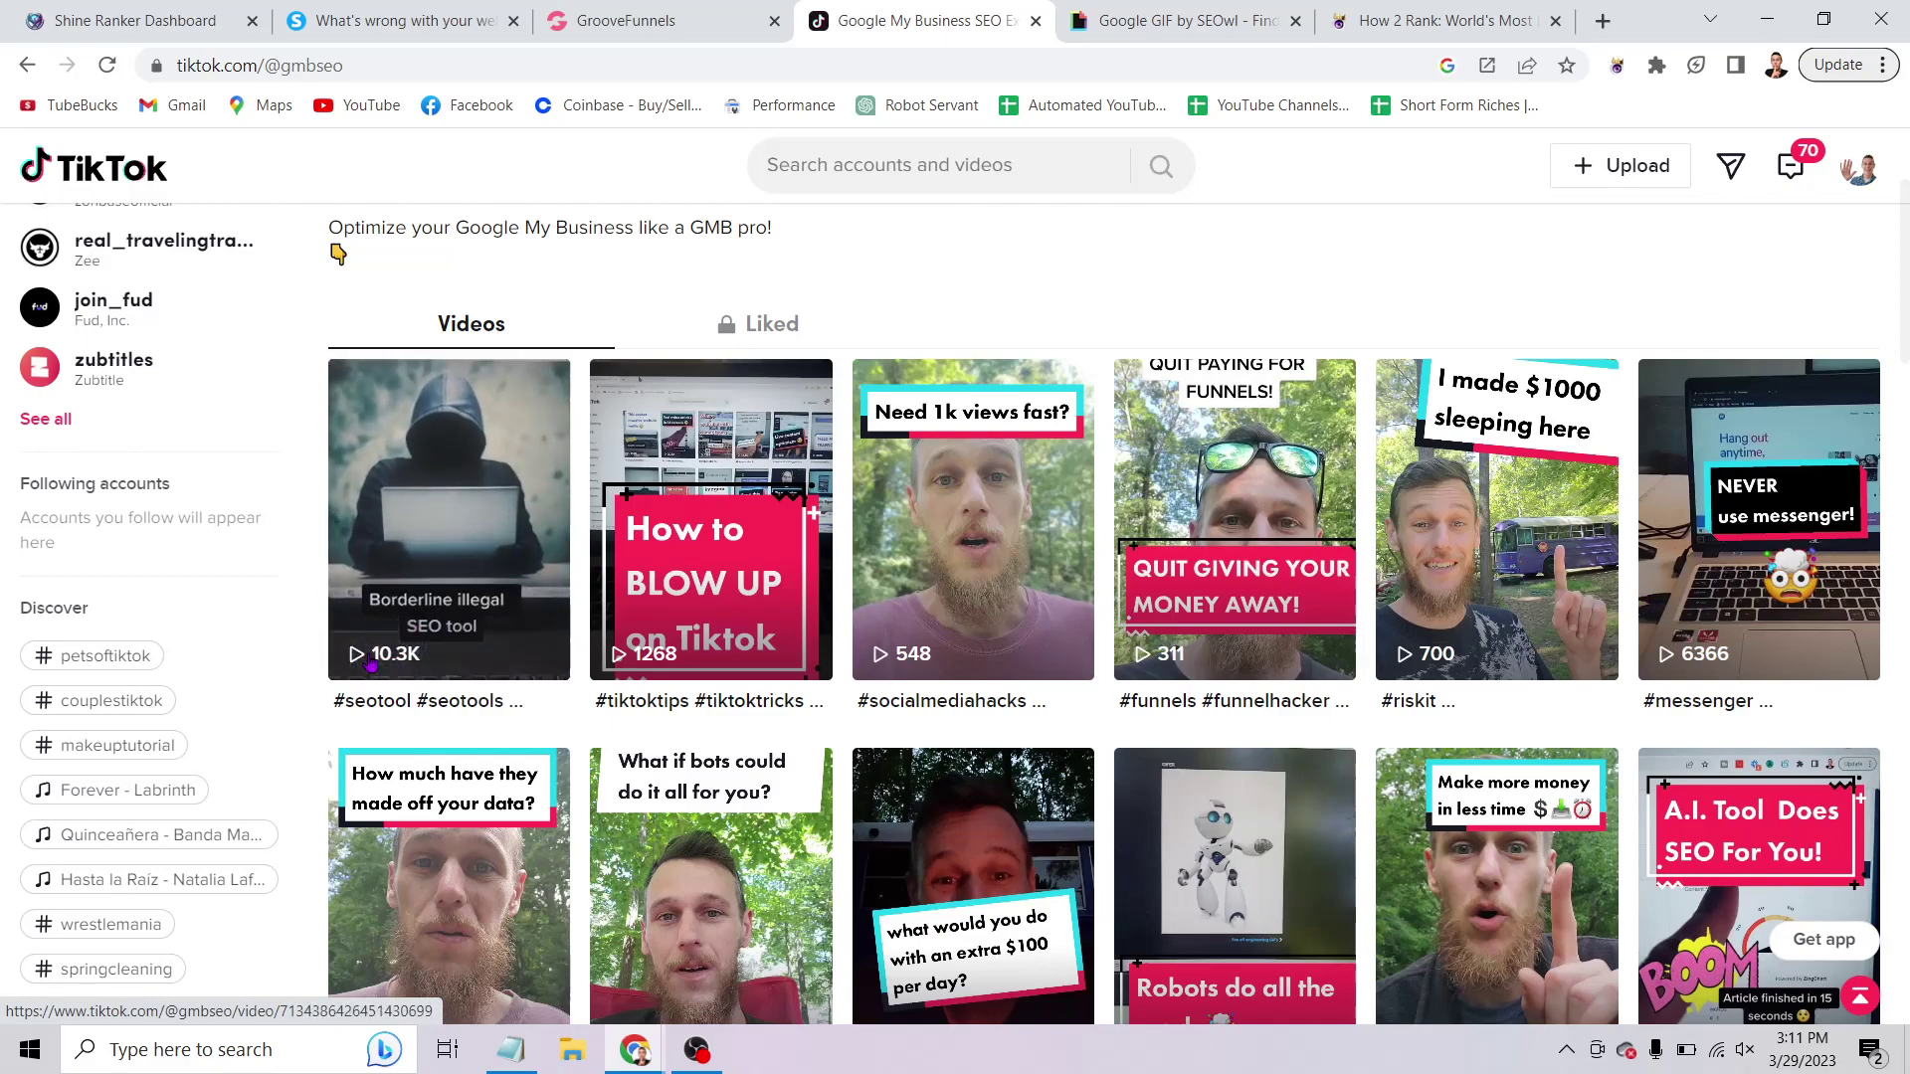
scroll(1226, 407, down, 1)
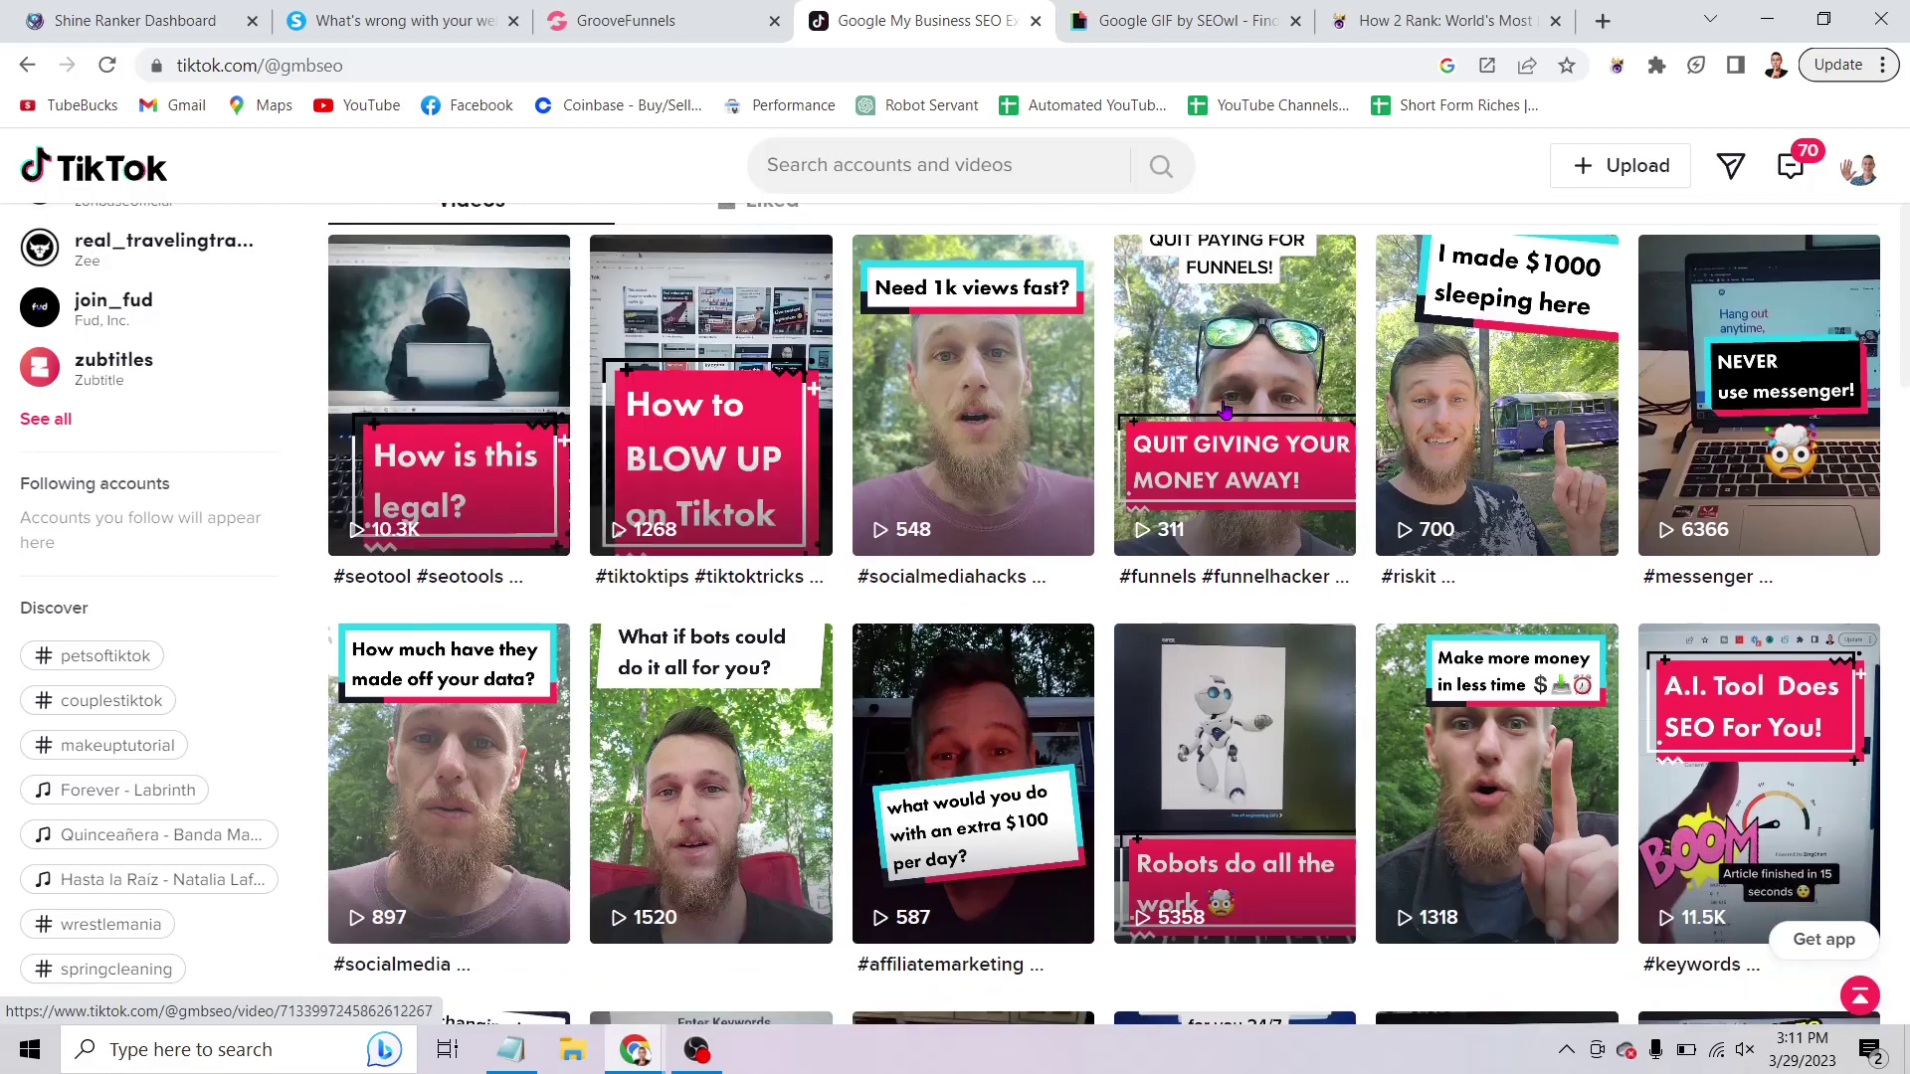
scroll(1226, 408, down, 2)
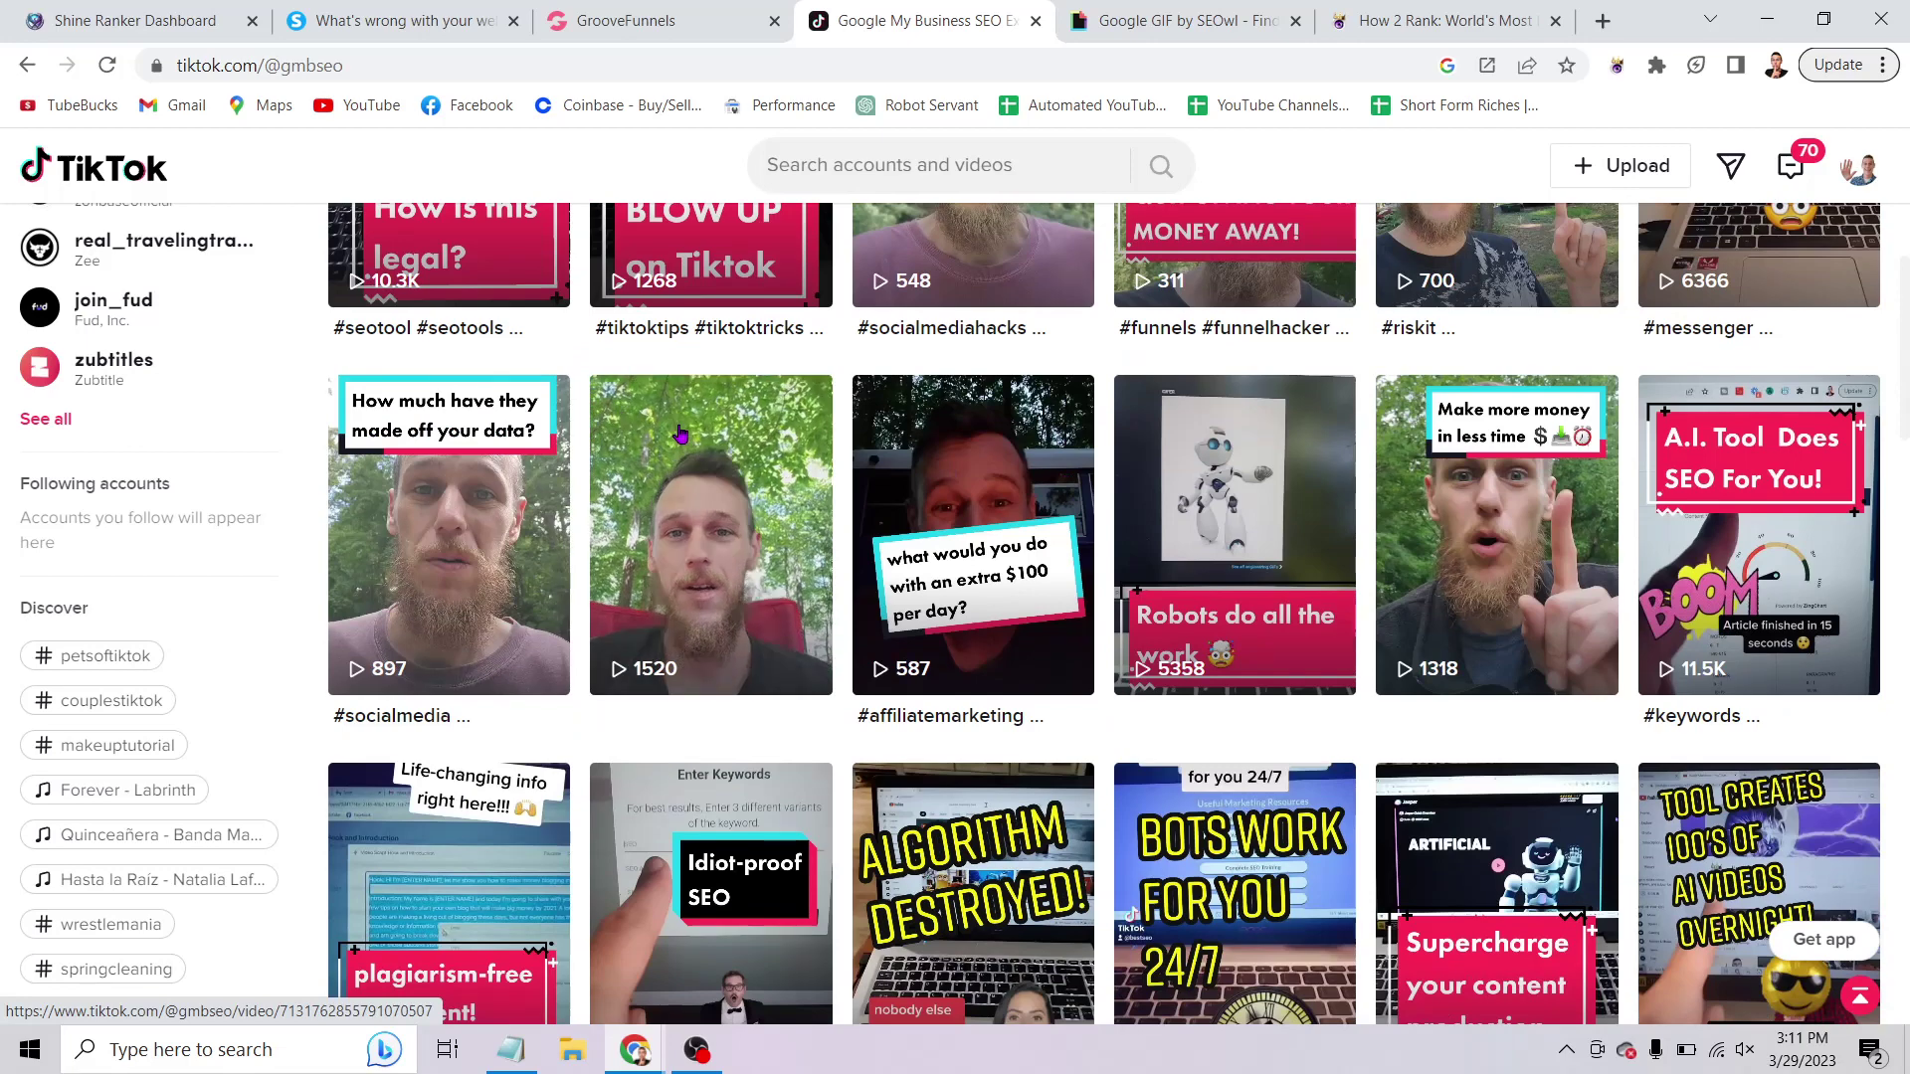
scroll(680, 433, down, 2)
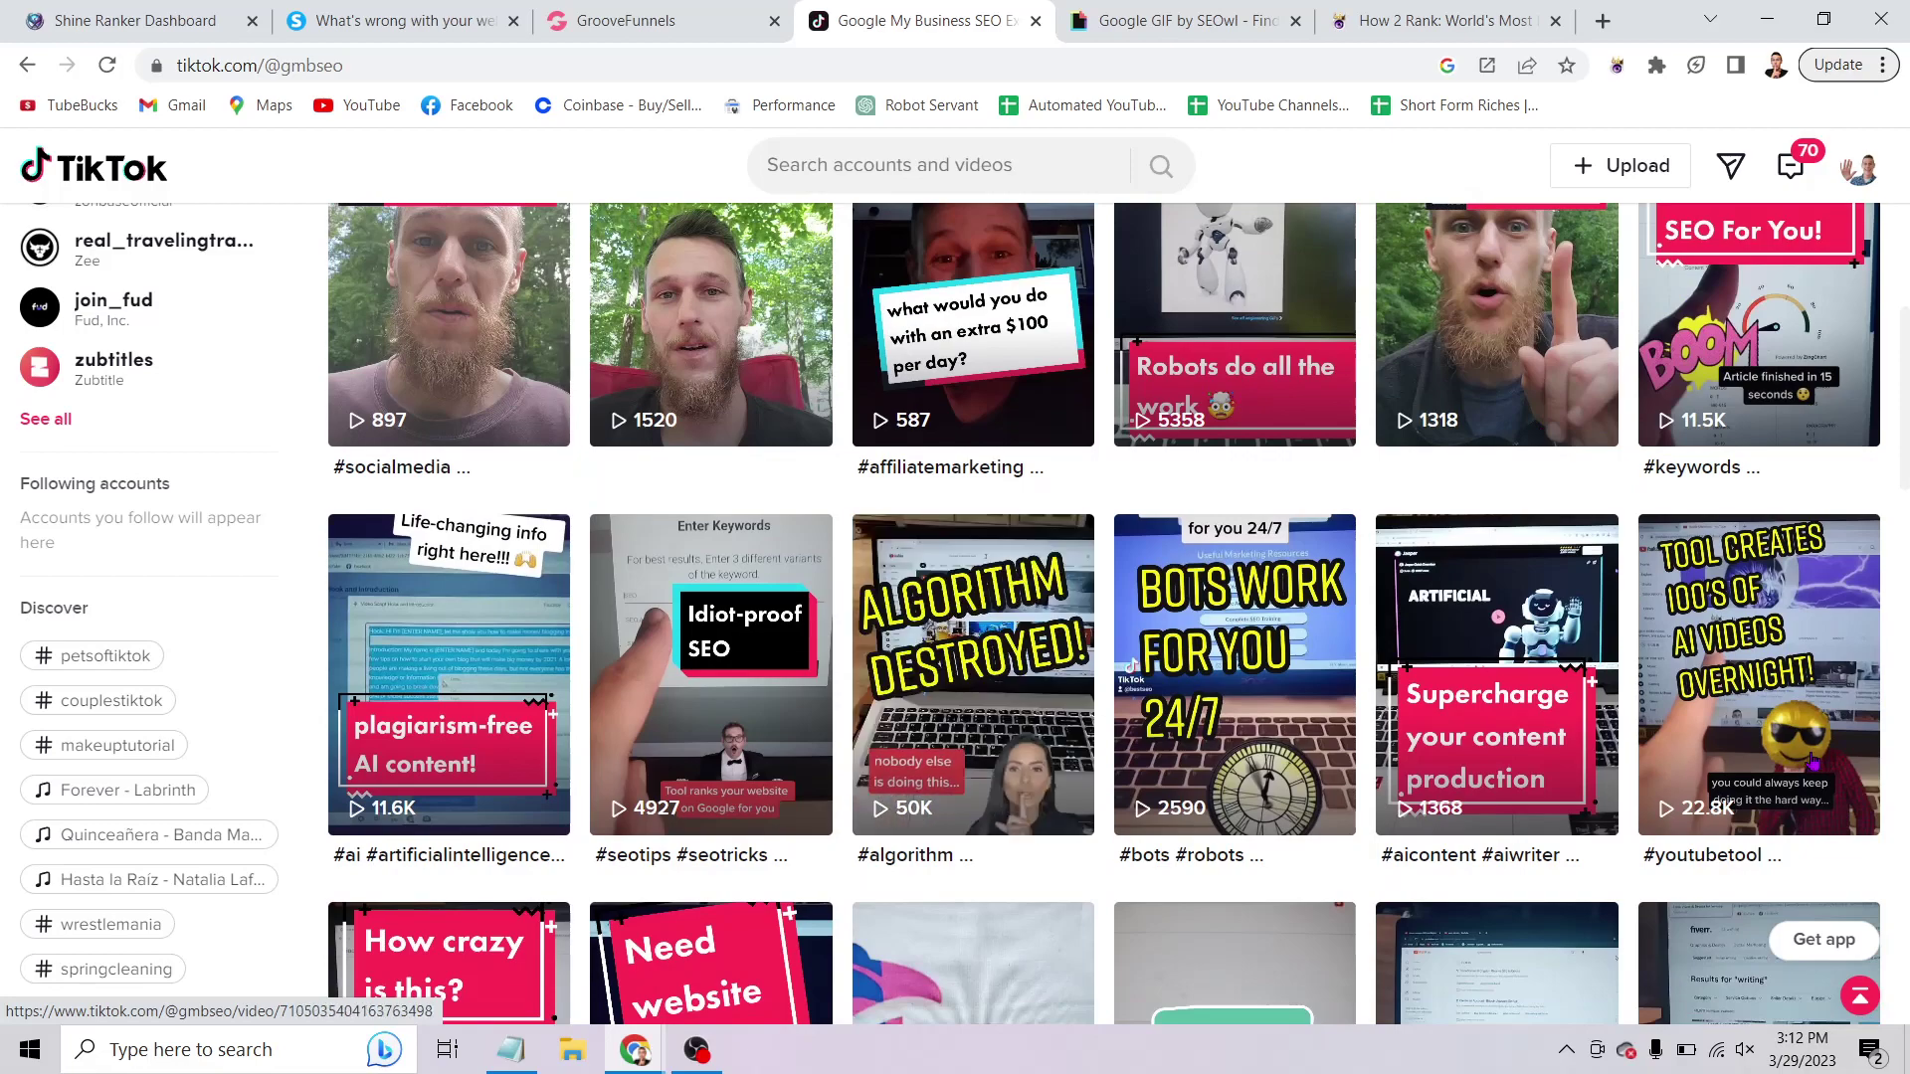
scroll(1557, 595, down, 3)
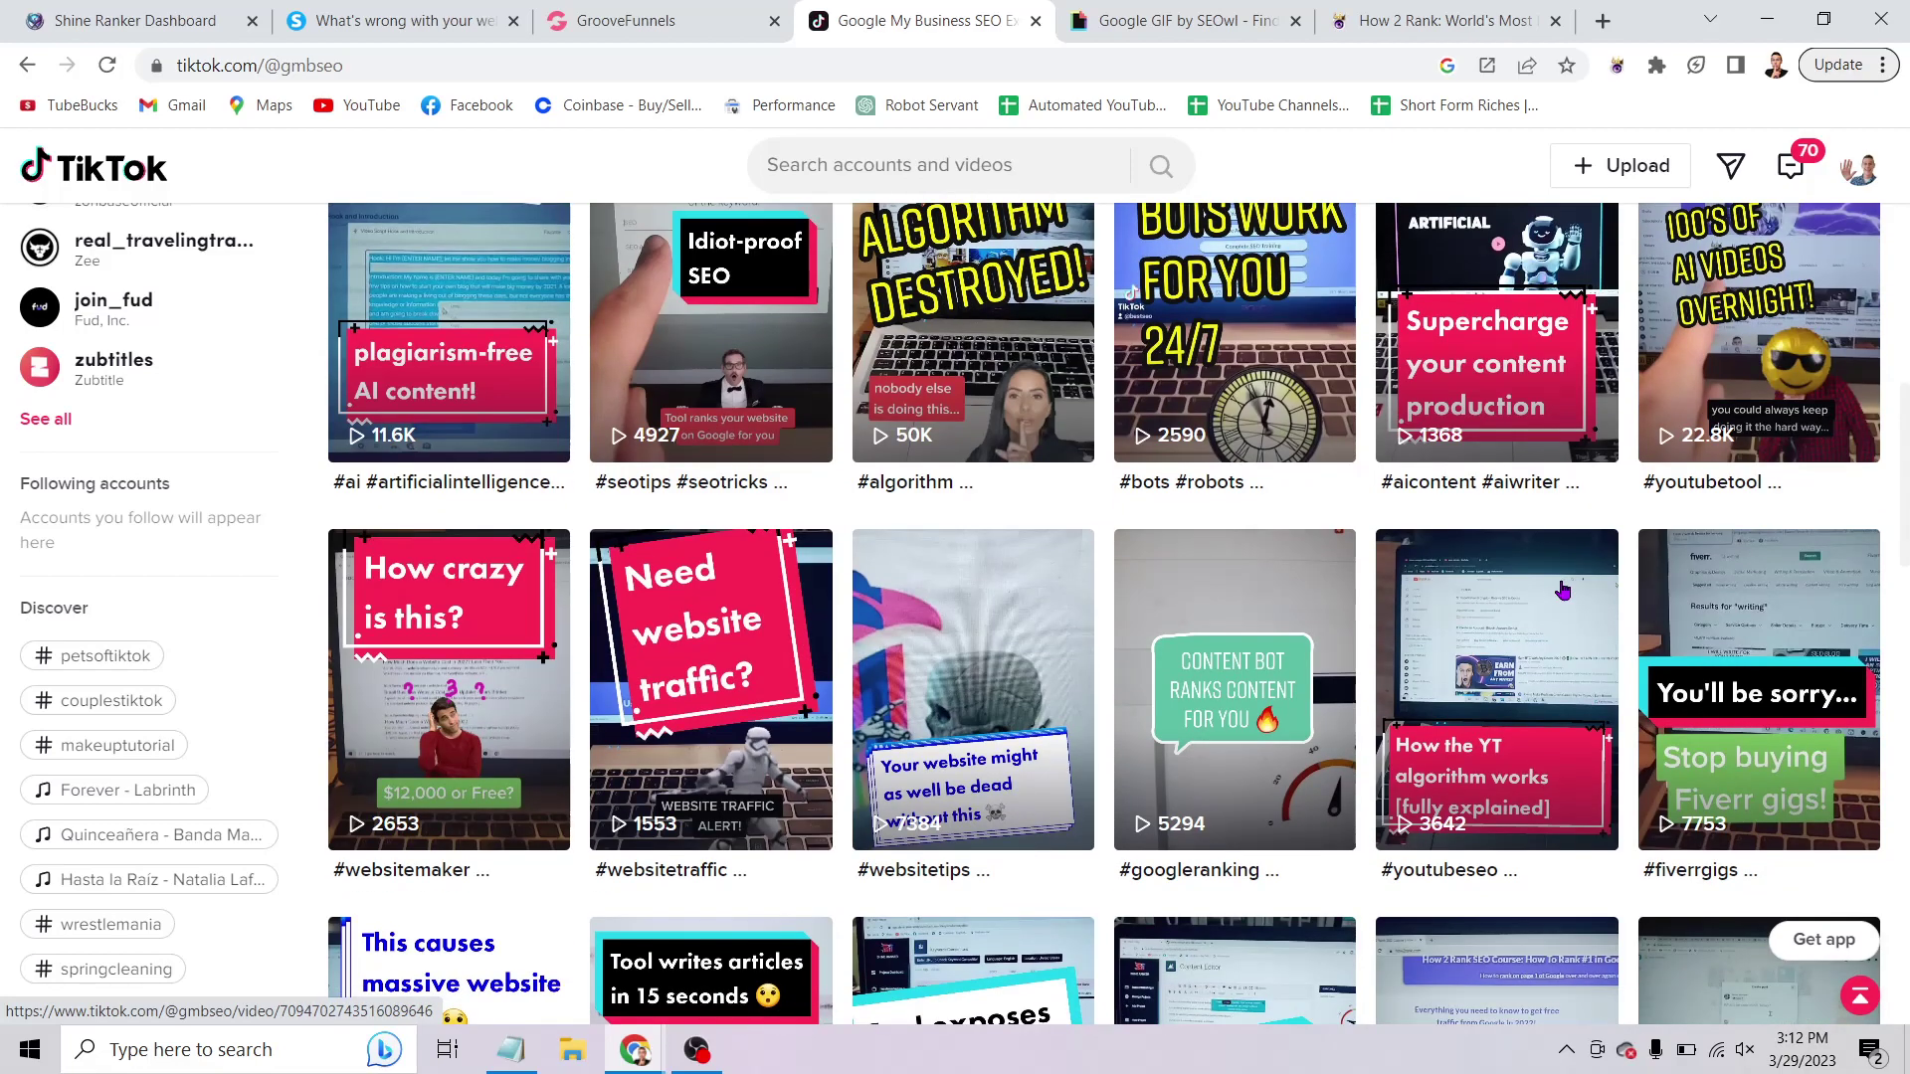
scroll(1602, 627, up, 5)
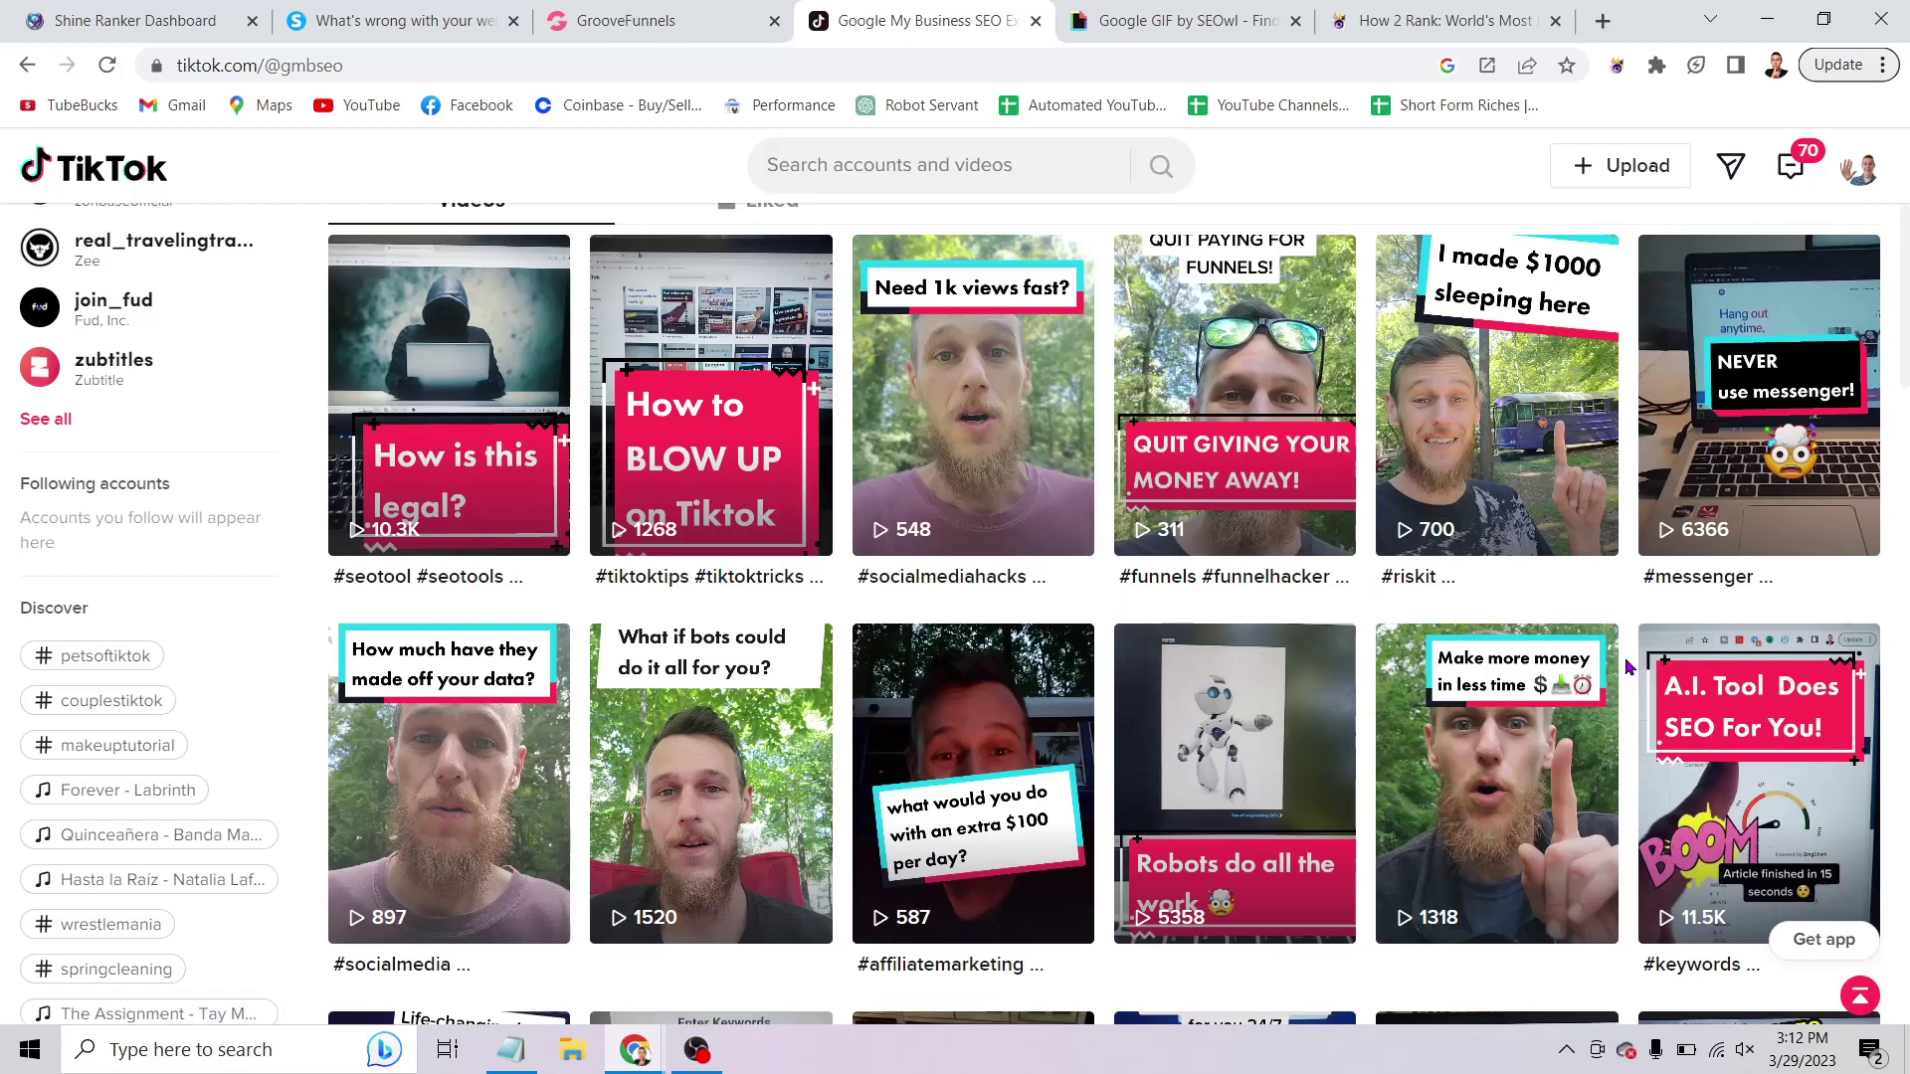
scroll(1628, 666, down, 5)
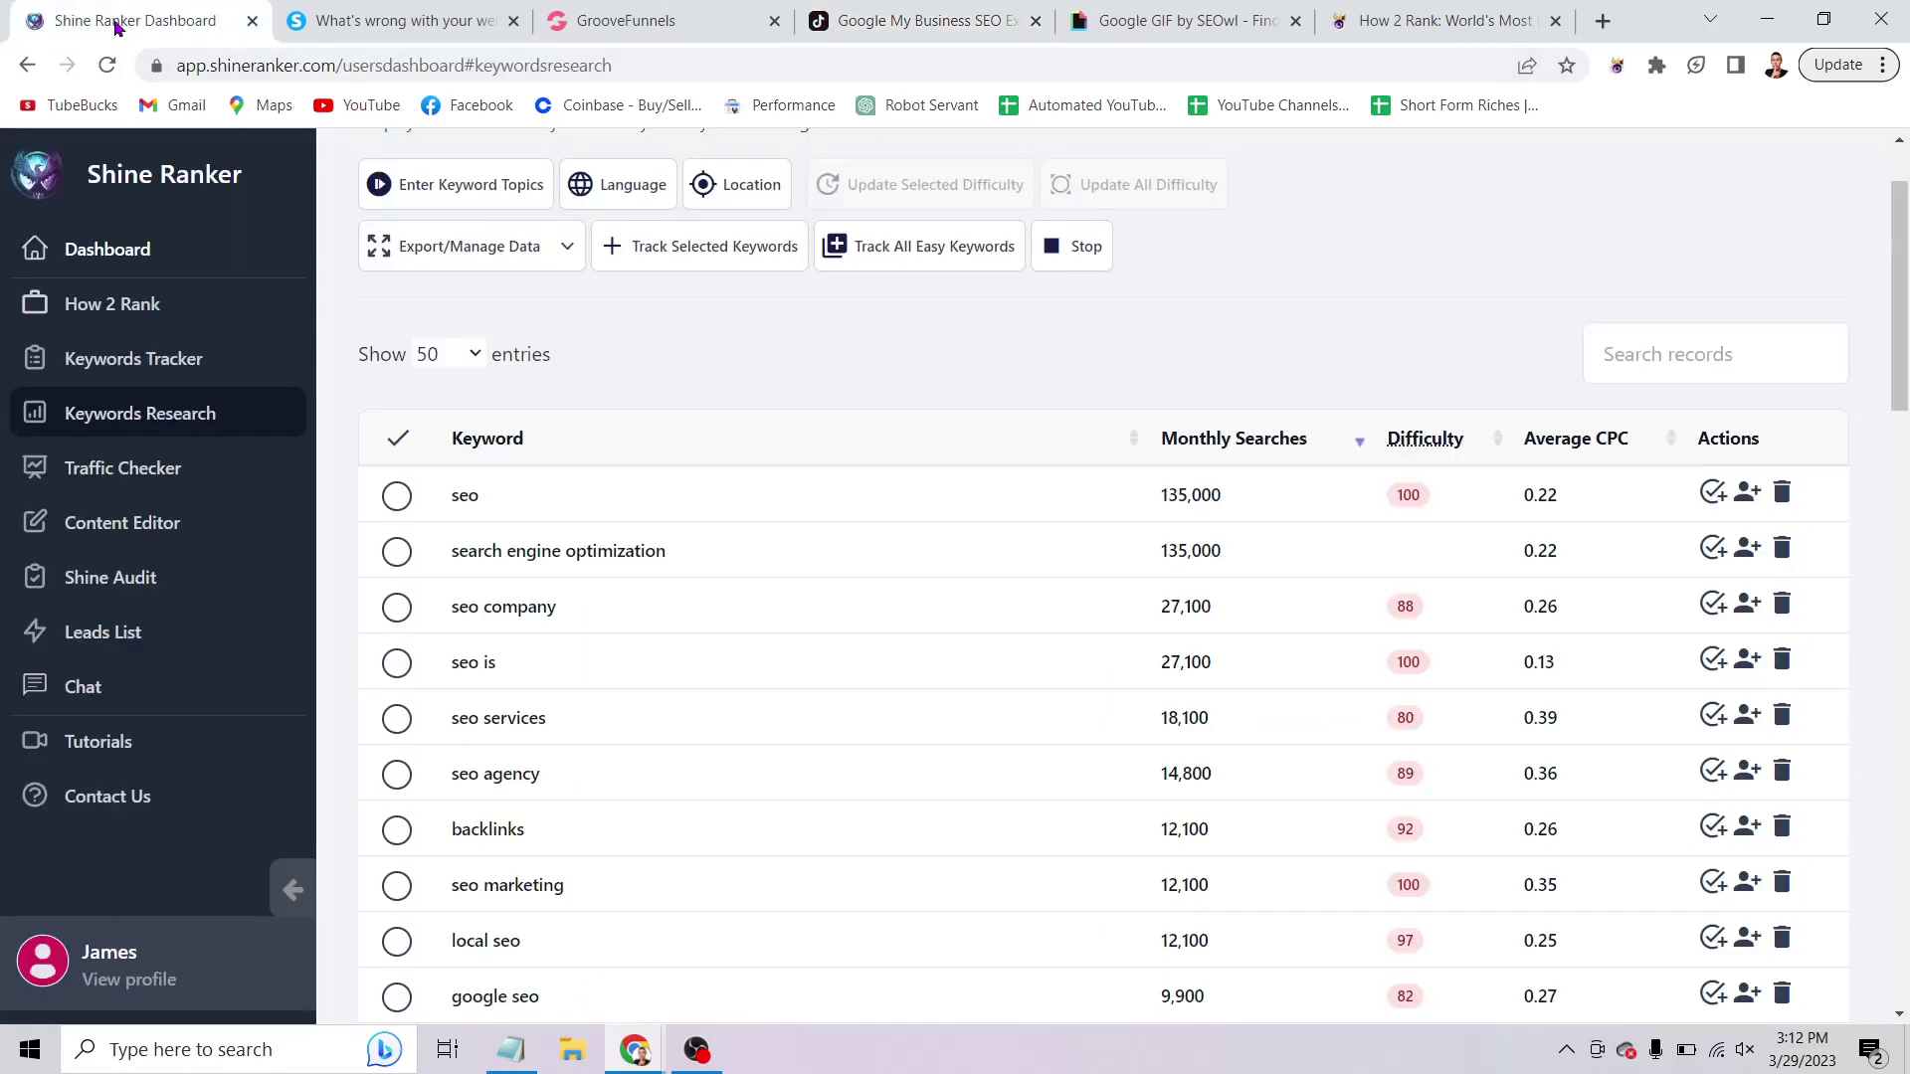
Open Shine Ranker's AI Chat and review the earlier TikTok promo script aimed at webmasters.
click(120, 20)
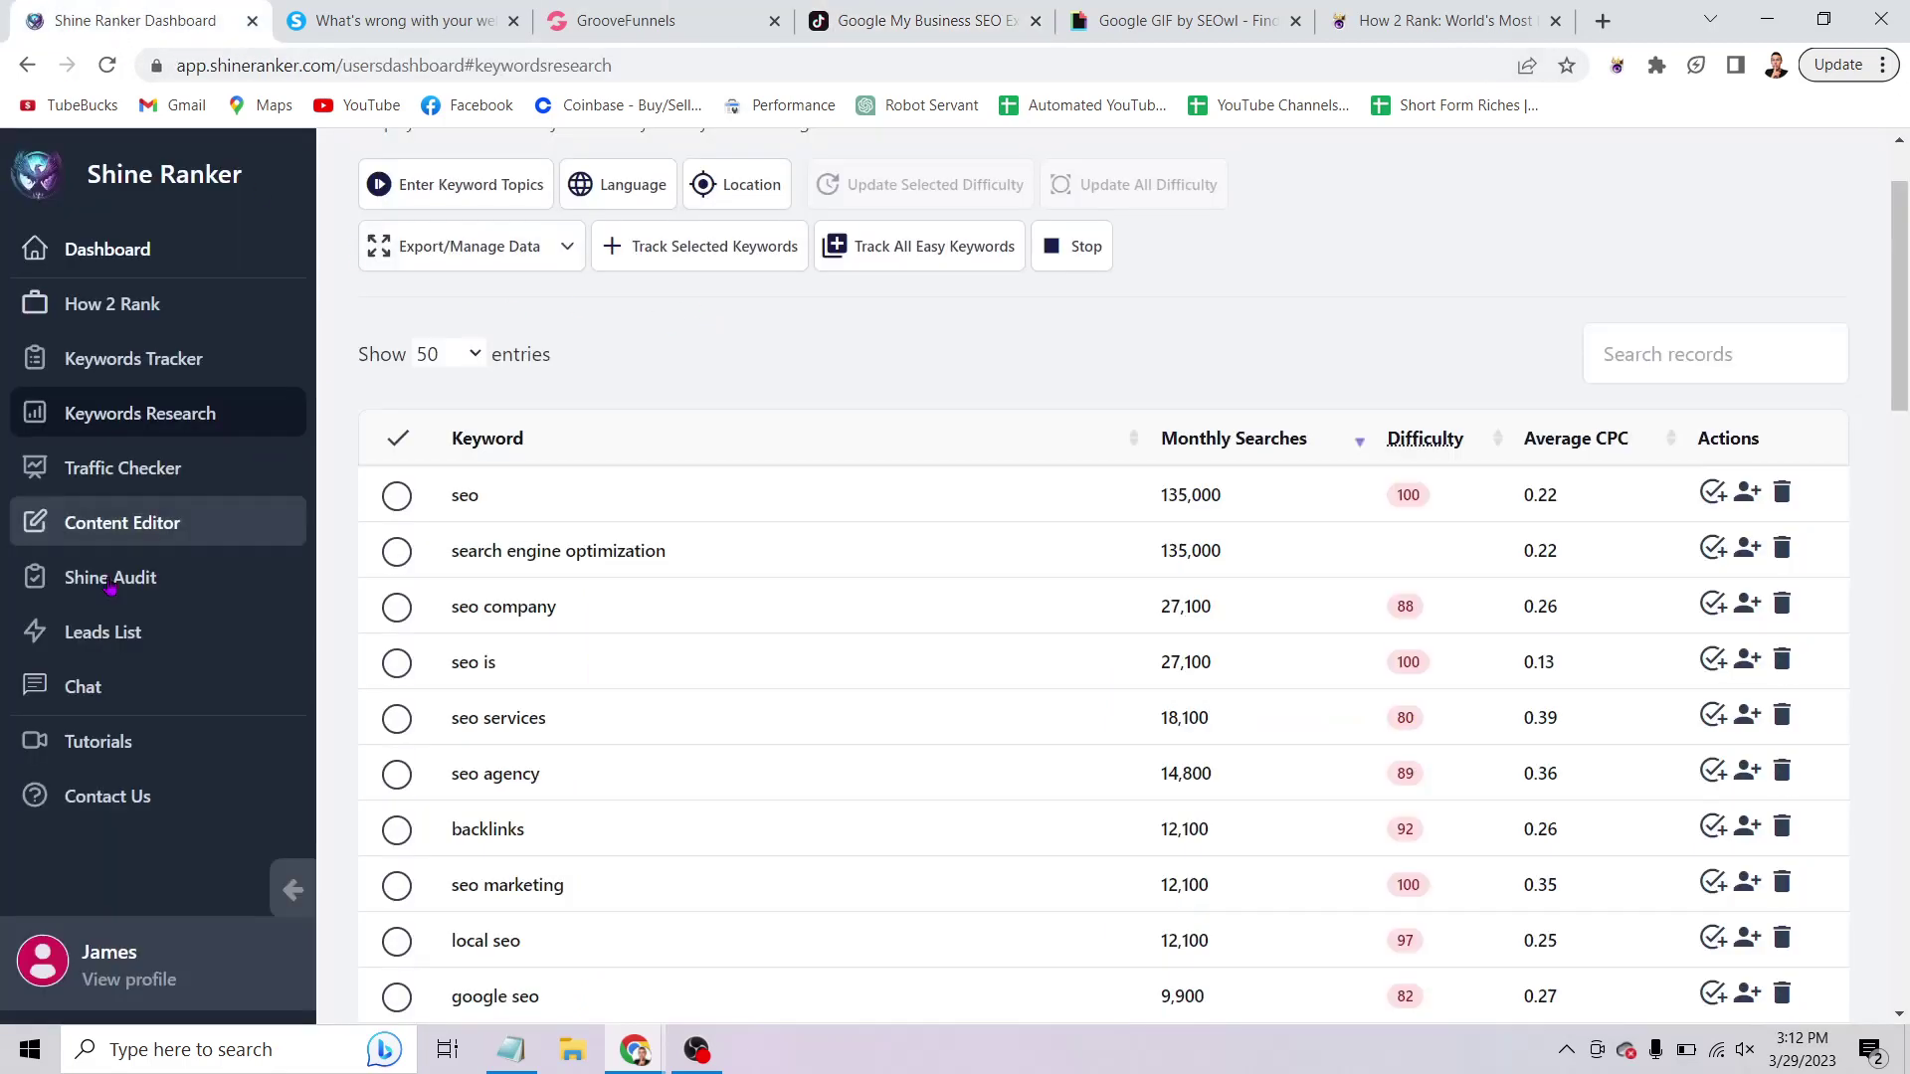
click(115, 687)
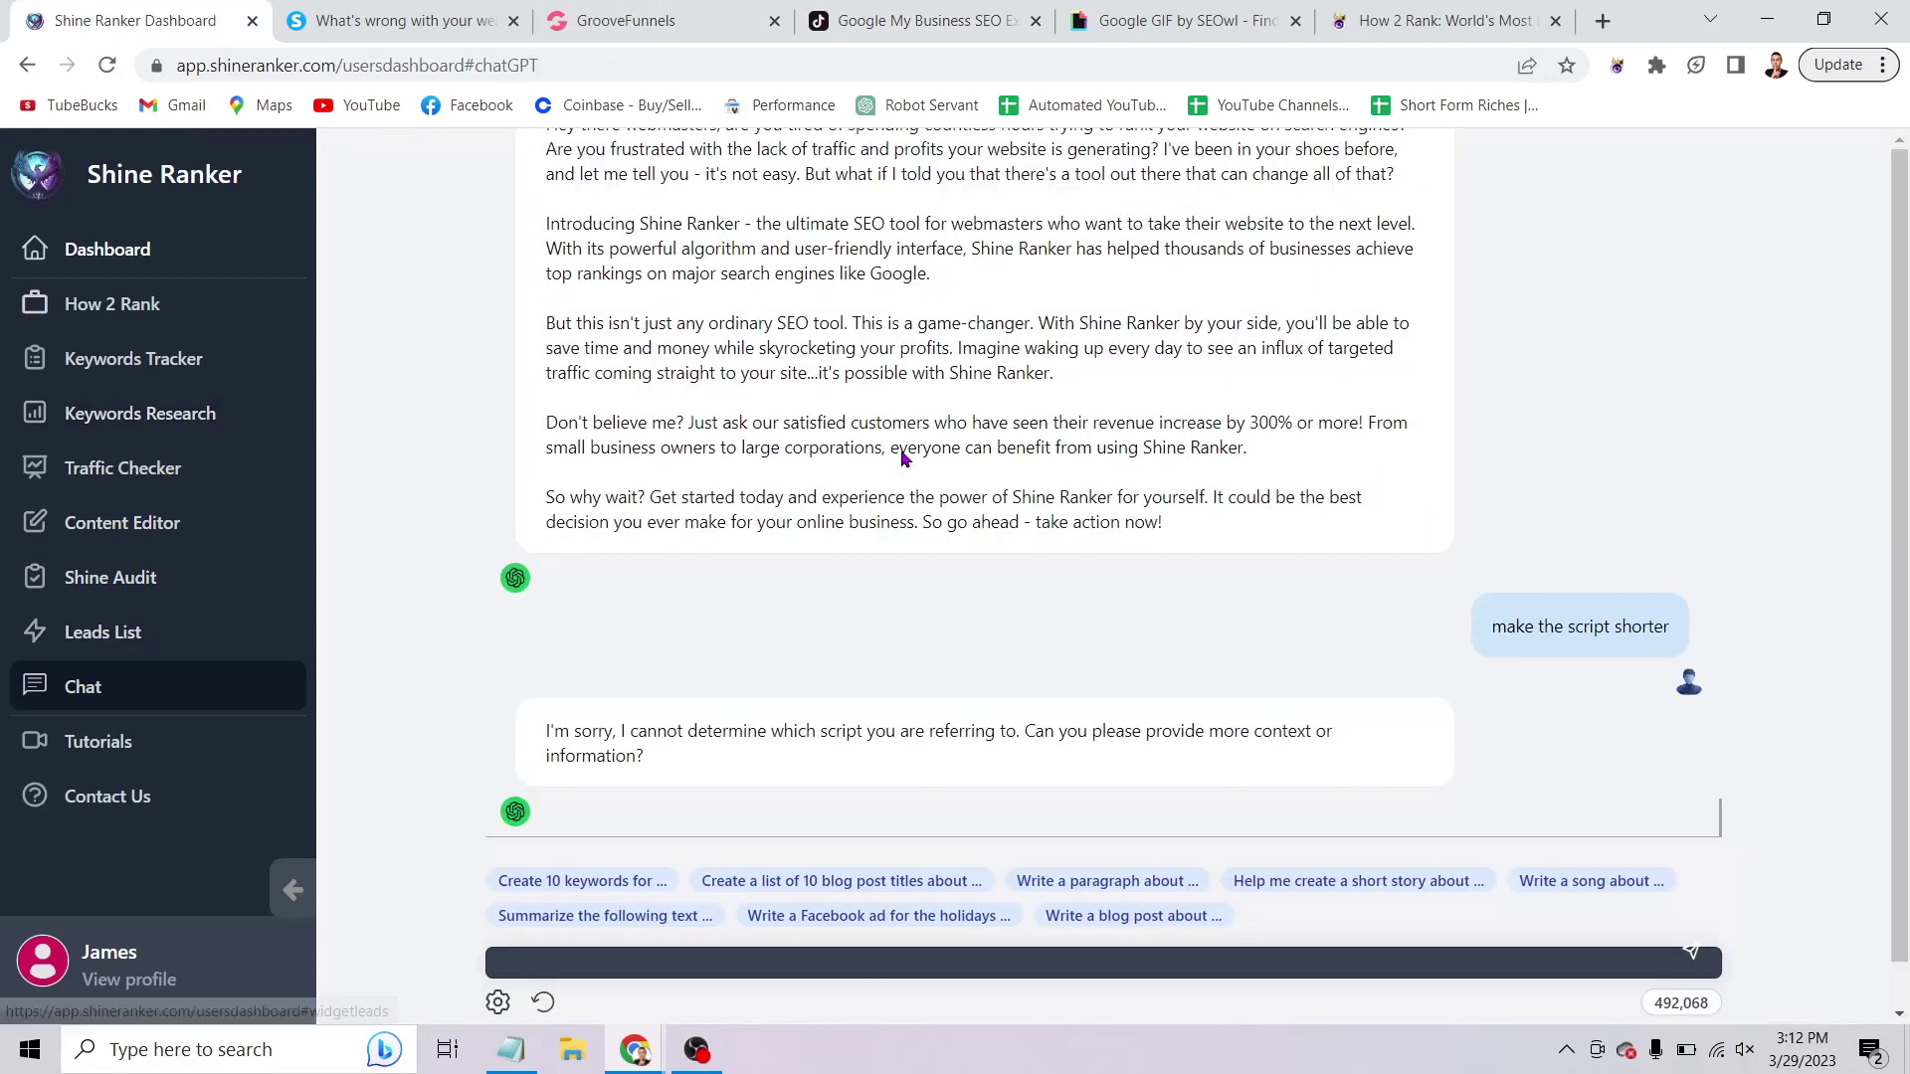
scroll(883, 471, down, 2)
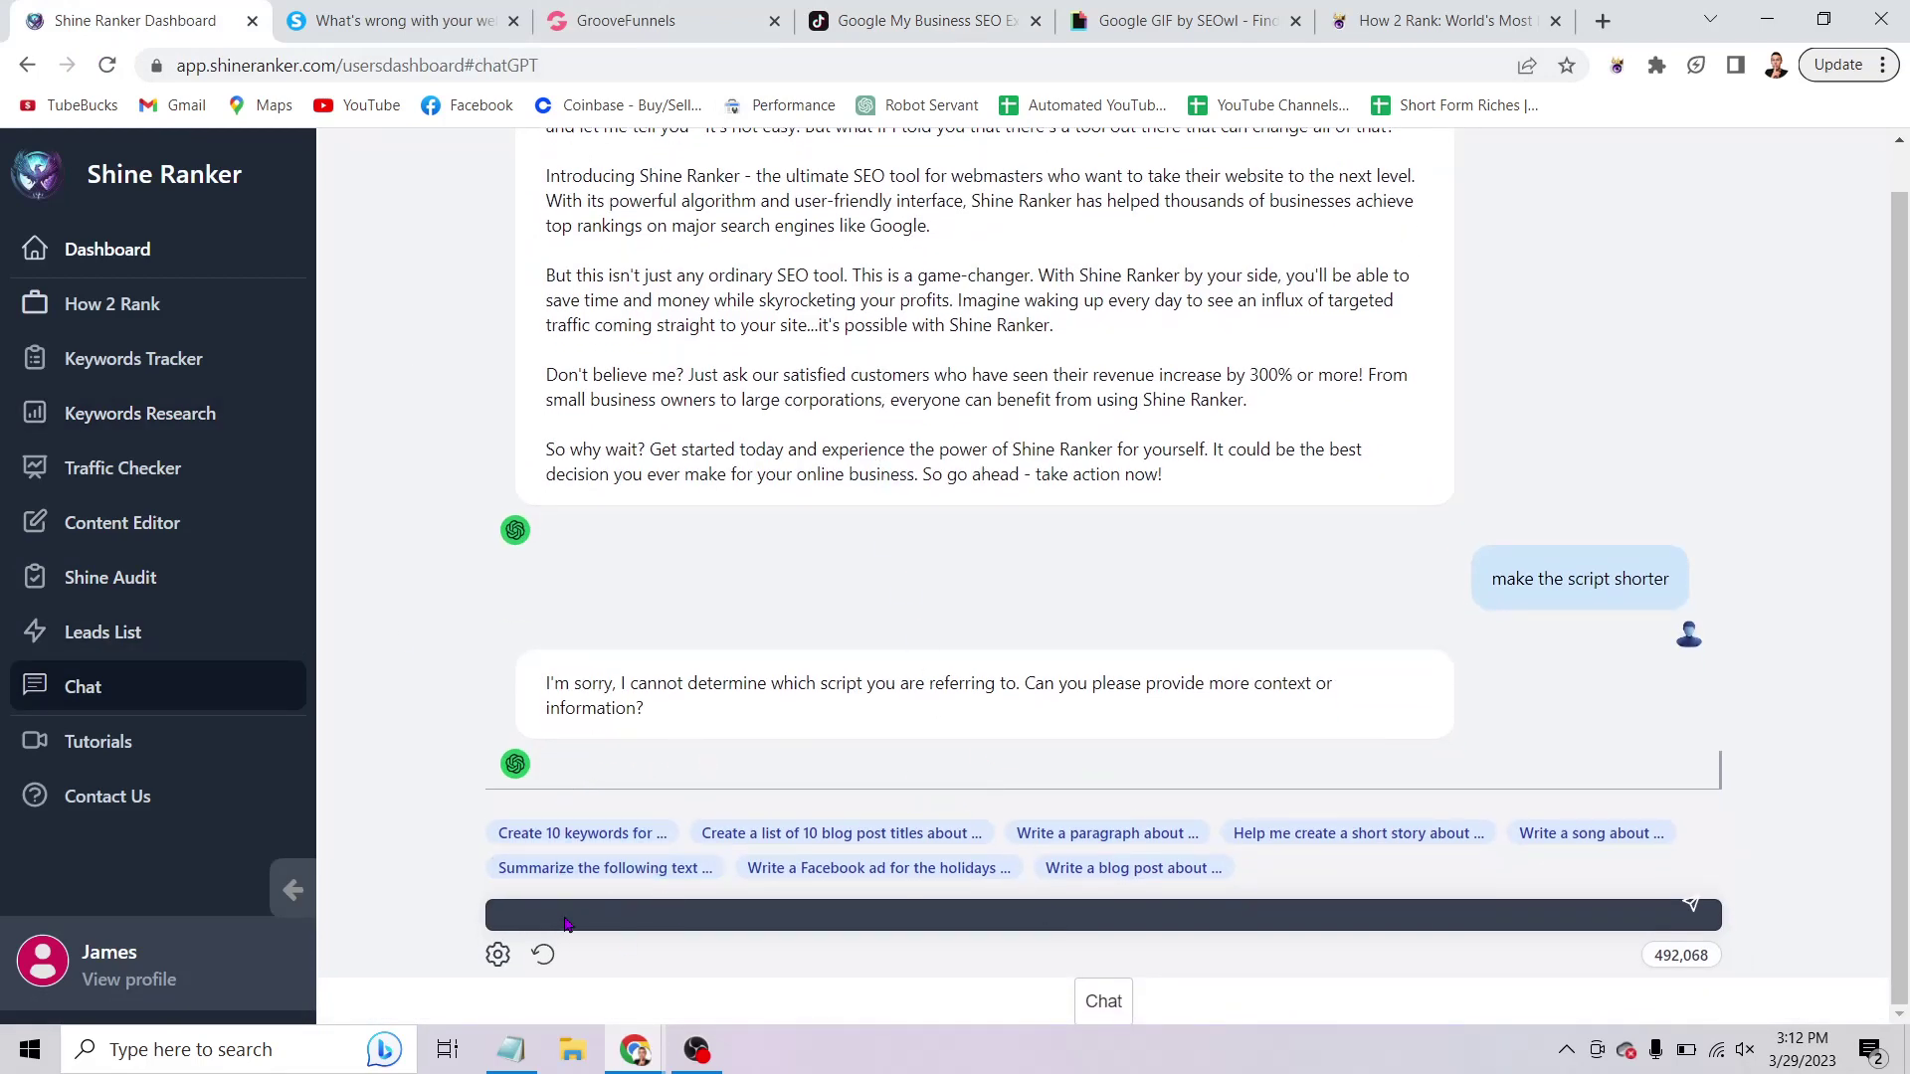
scroll(1451, 781, up, 5)
scroll(1449, 784, down, 5)
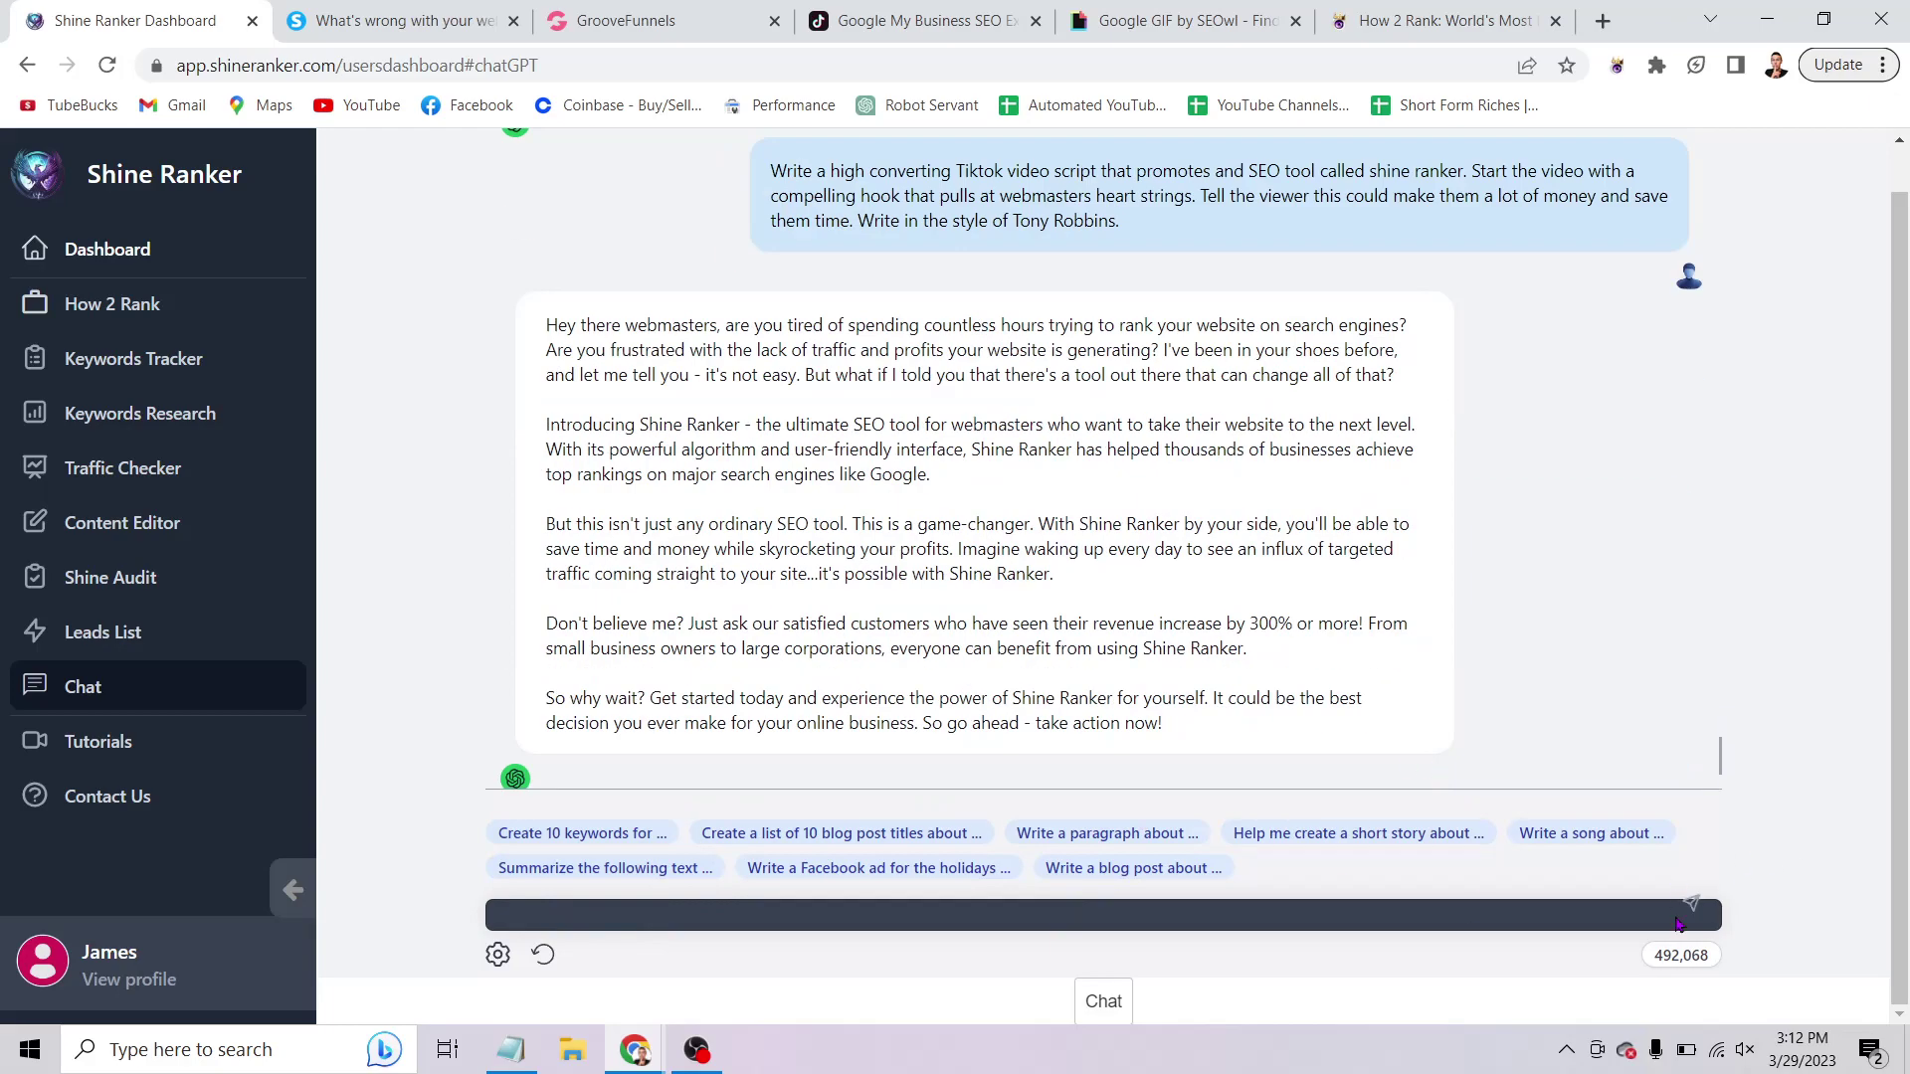
Clear the old chat and write a prompt for a 30-second TikTok script promoting Three brothers Landscaping.
click(545, 957)
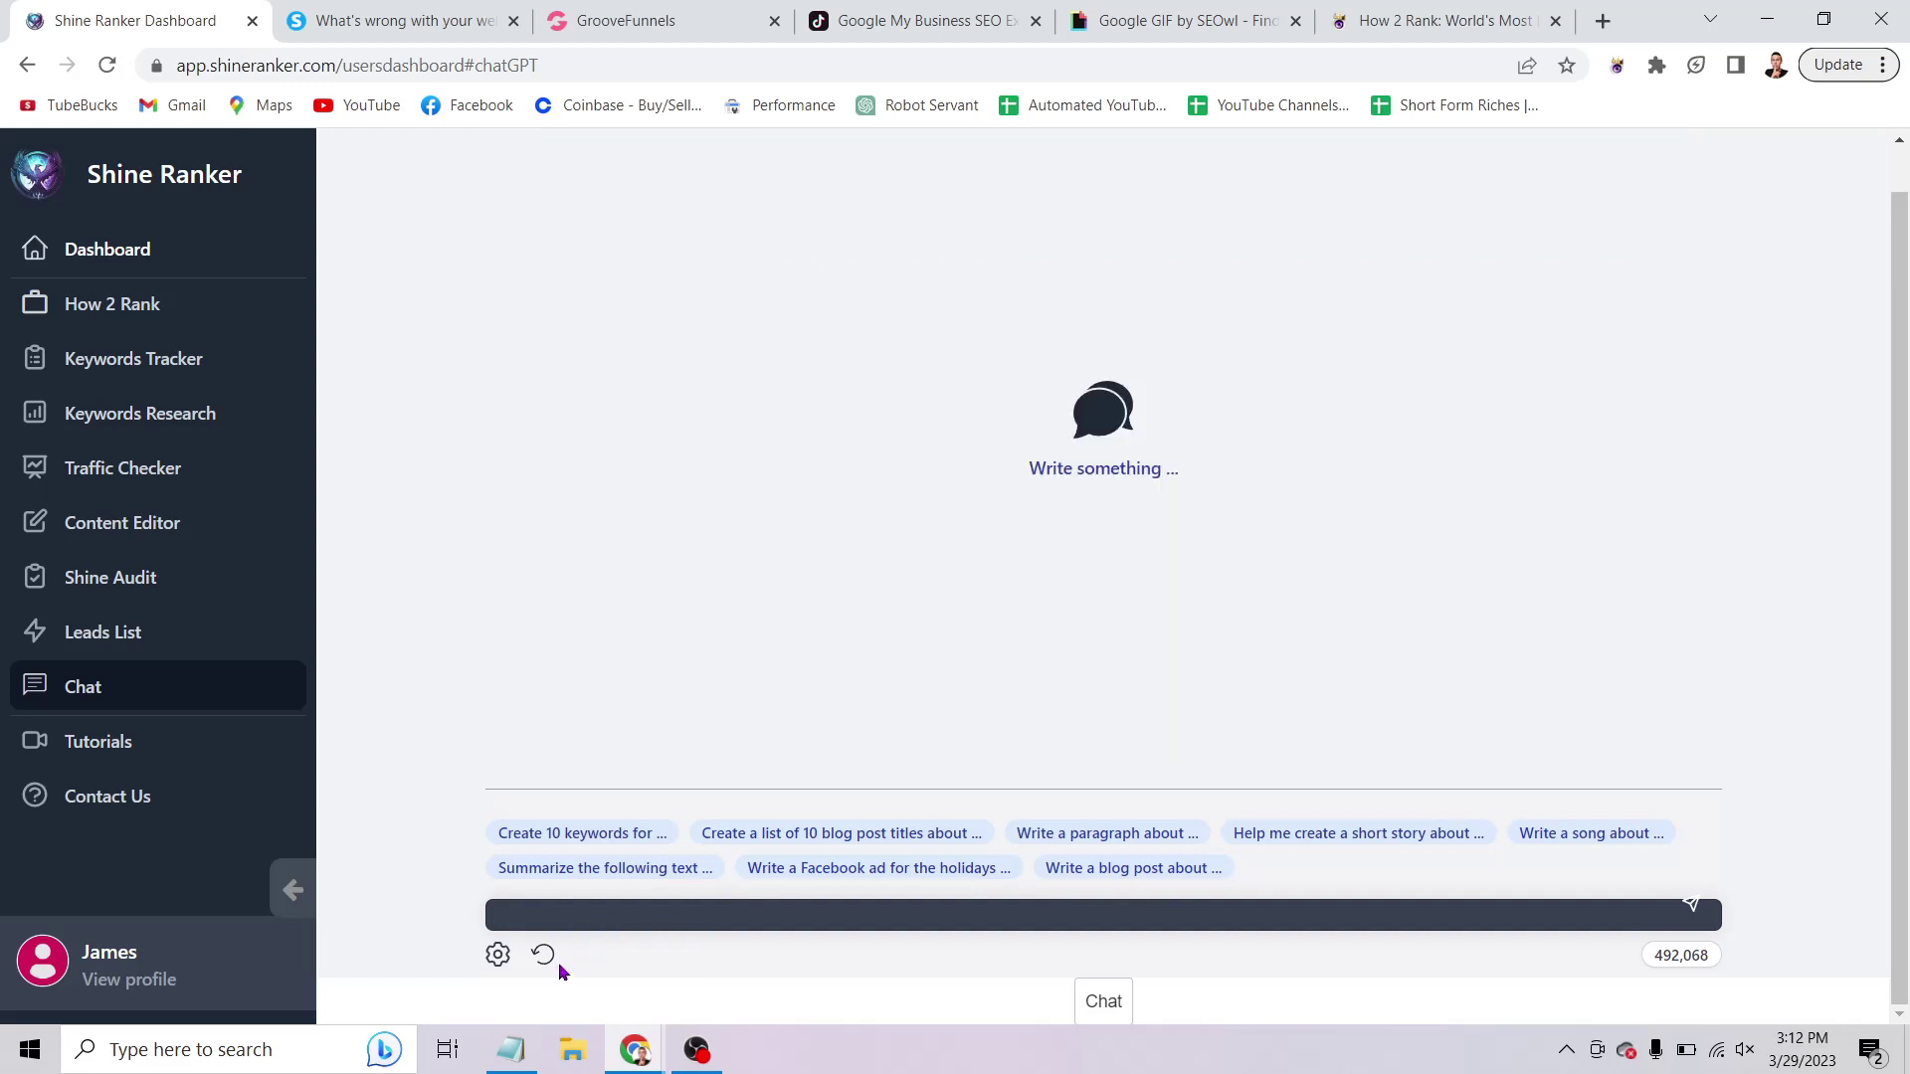
click(108, 65)
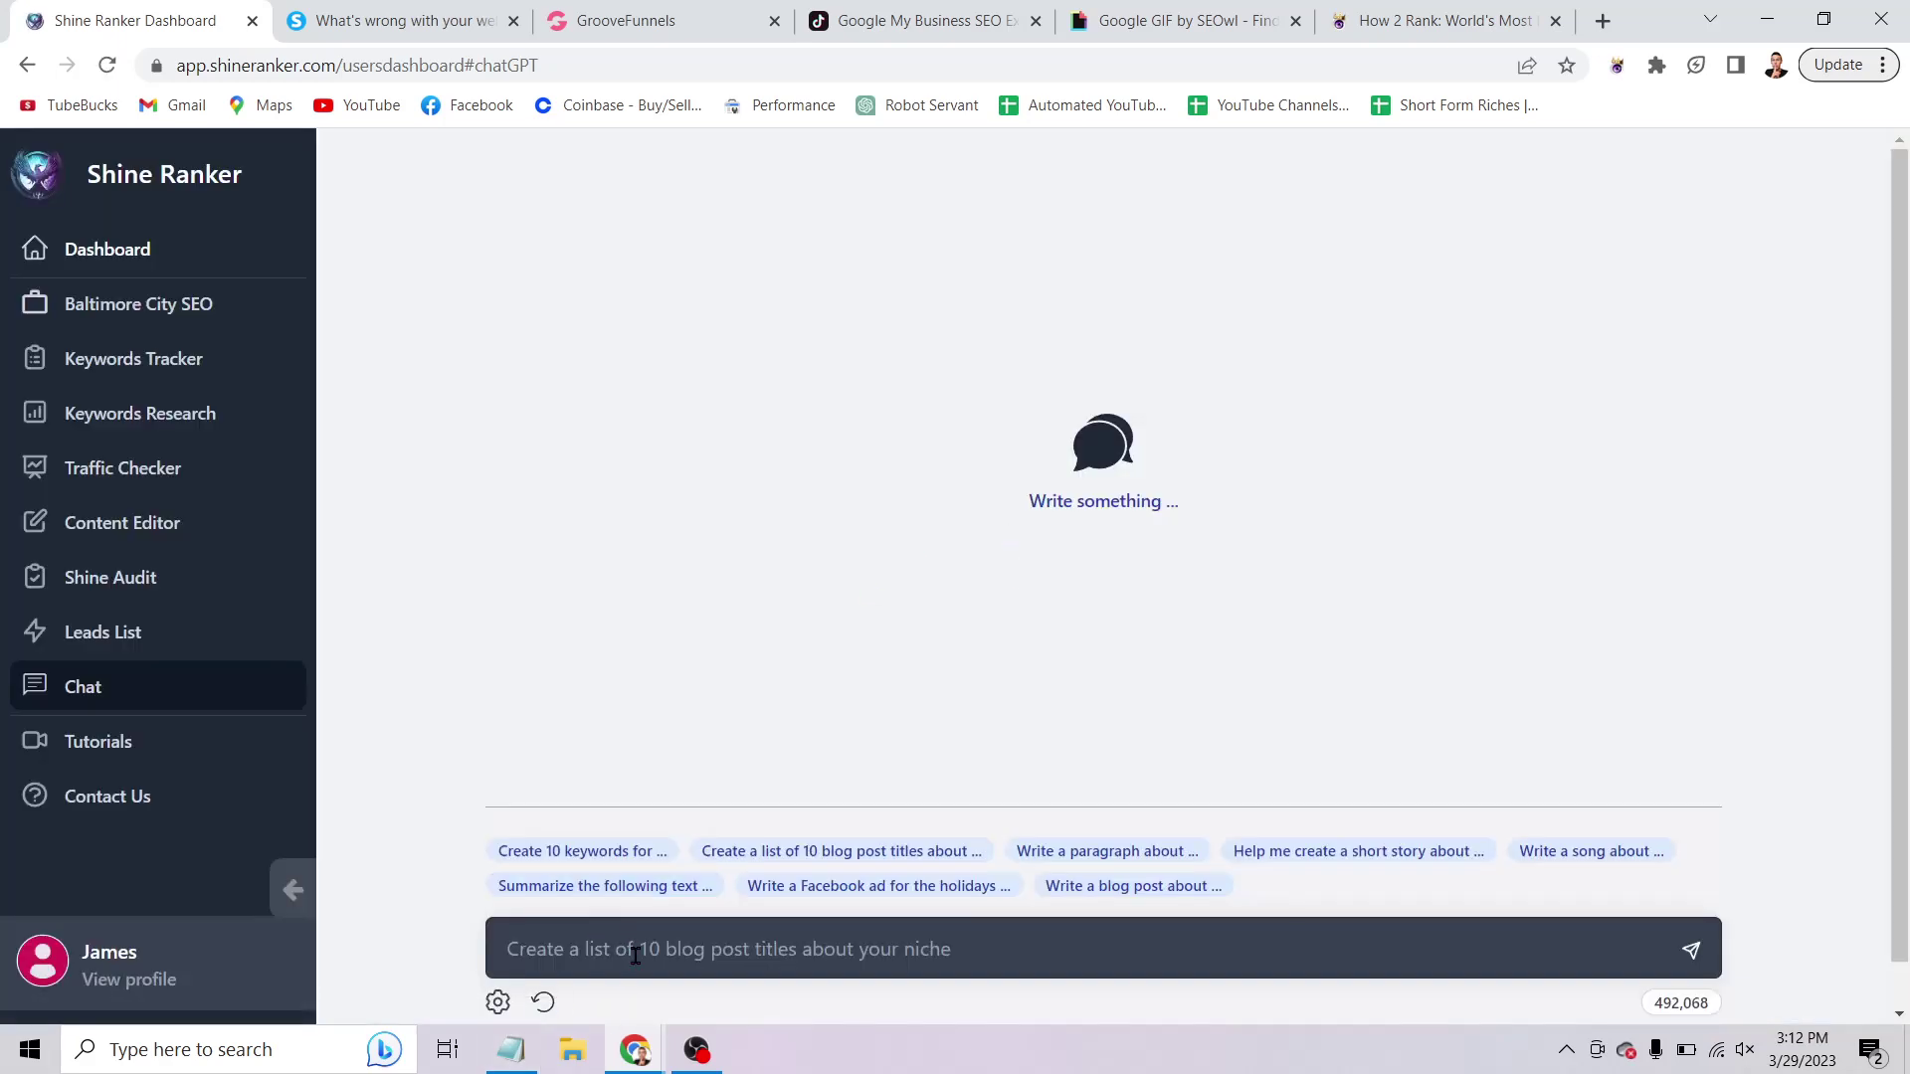
click(634, 955)
text(c)
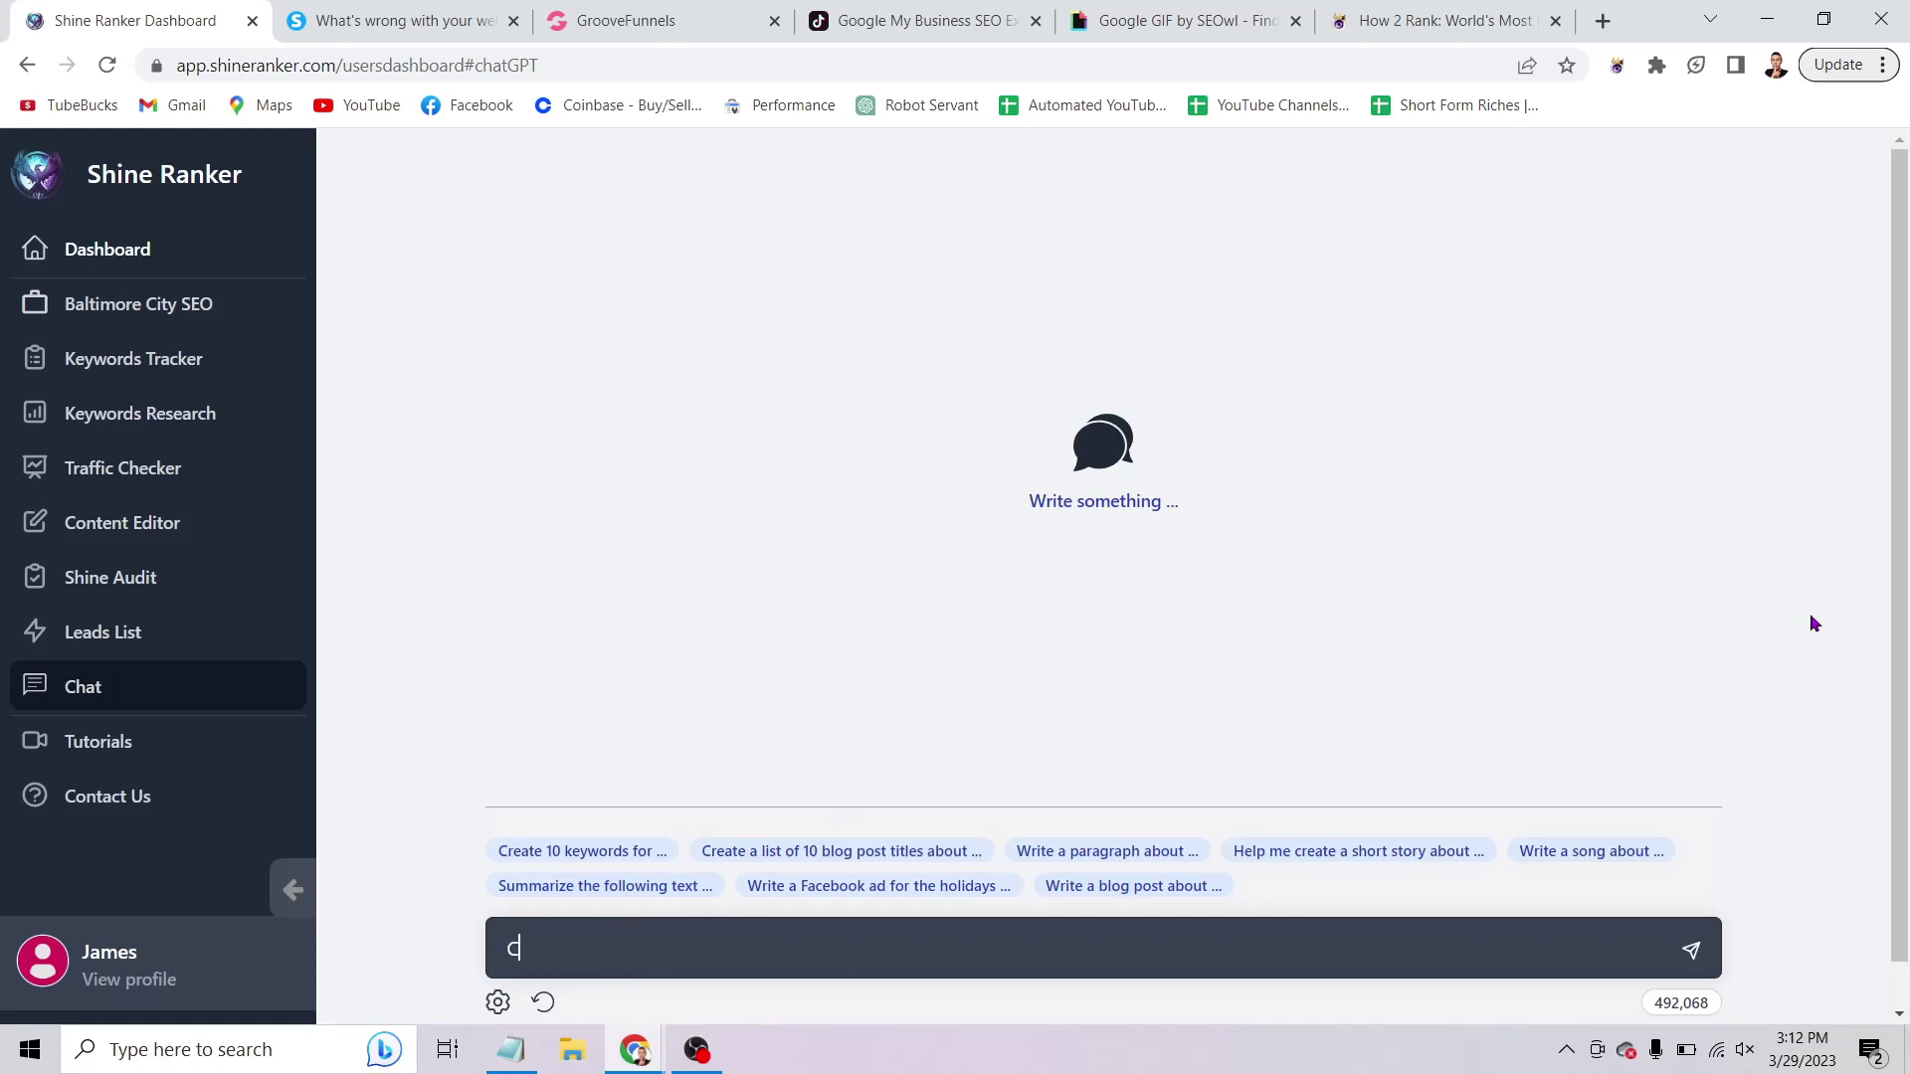
text(reate me a 30 second tiktok )
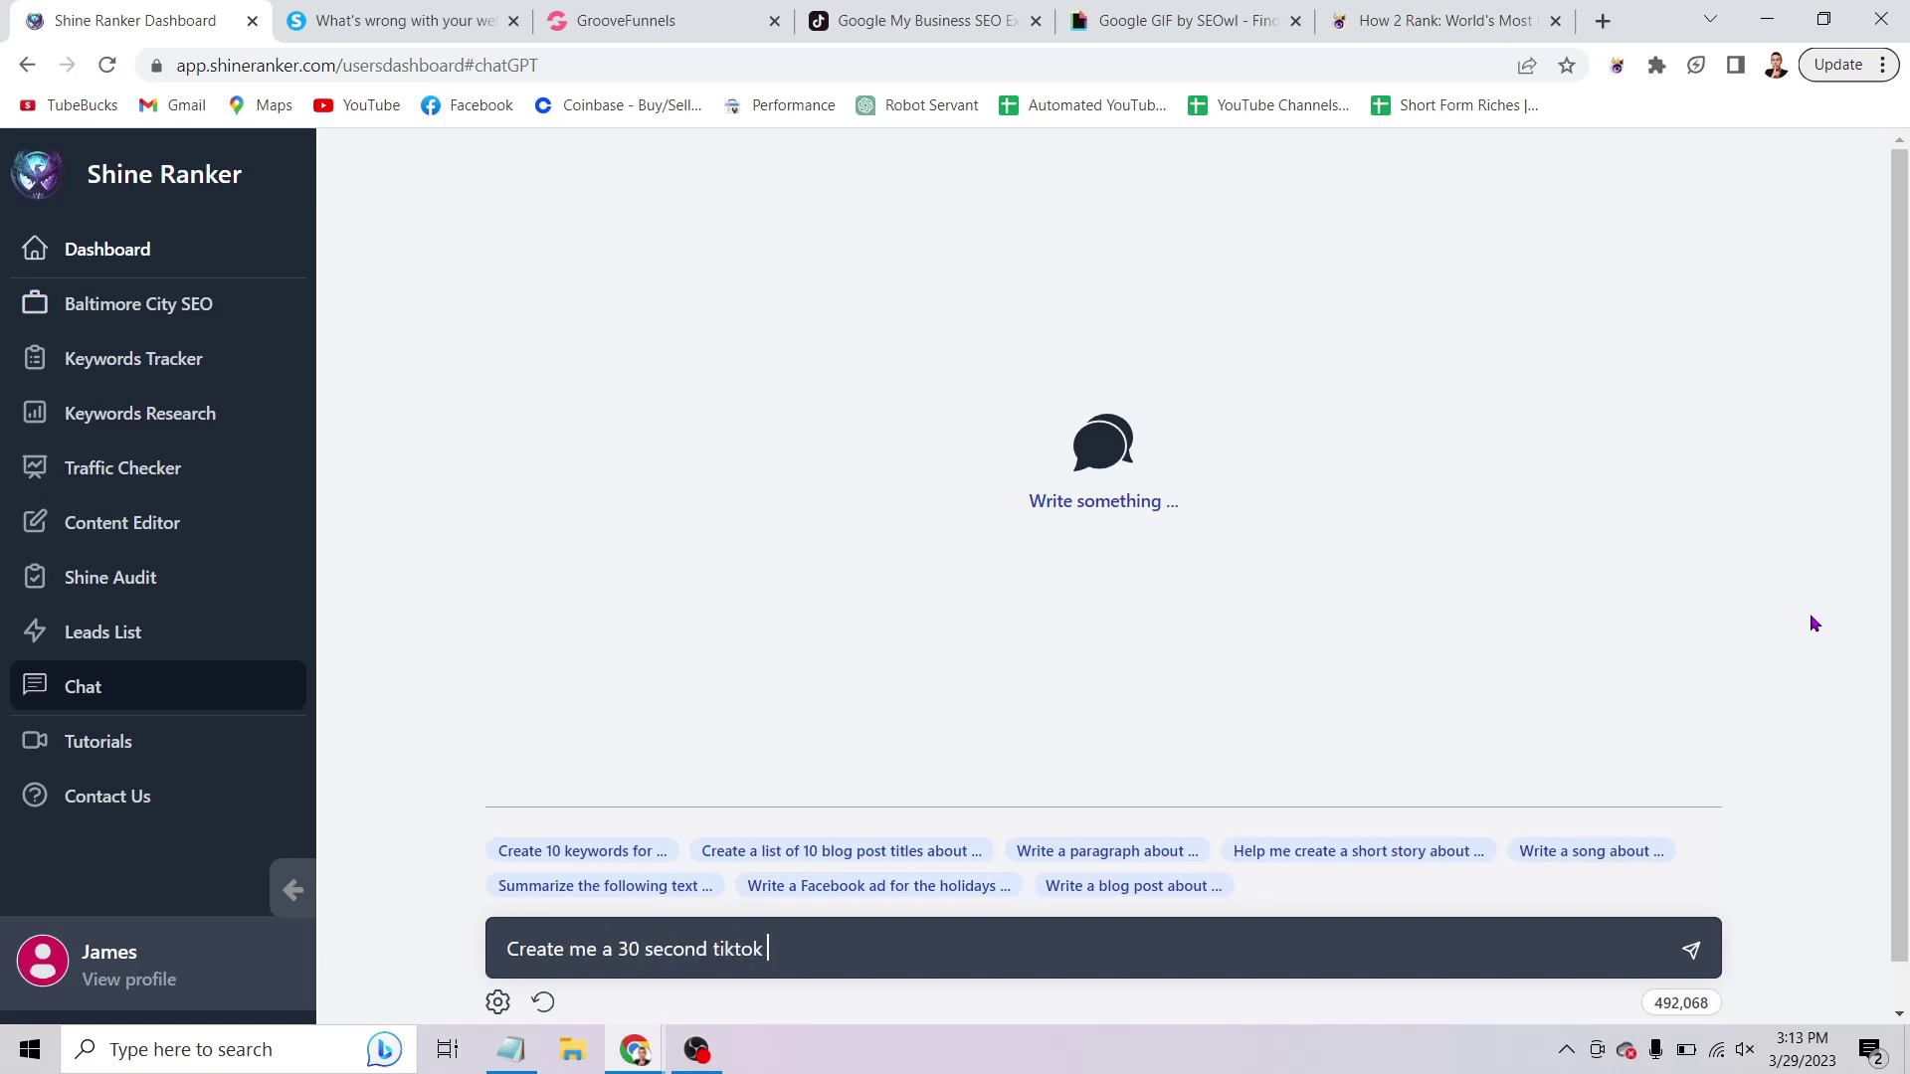
text(video scro)
text(pt that promot)
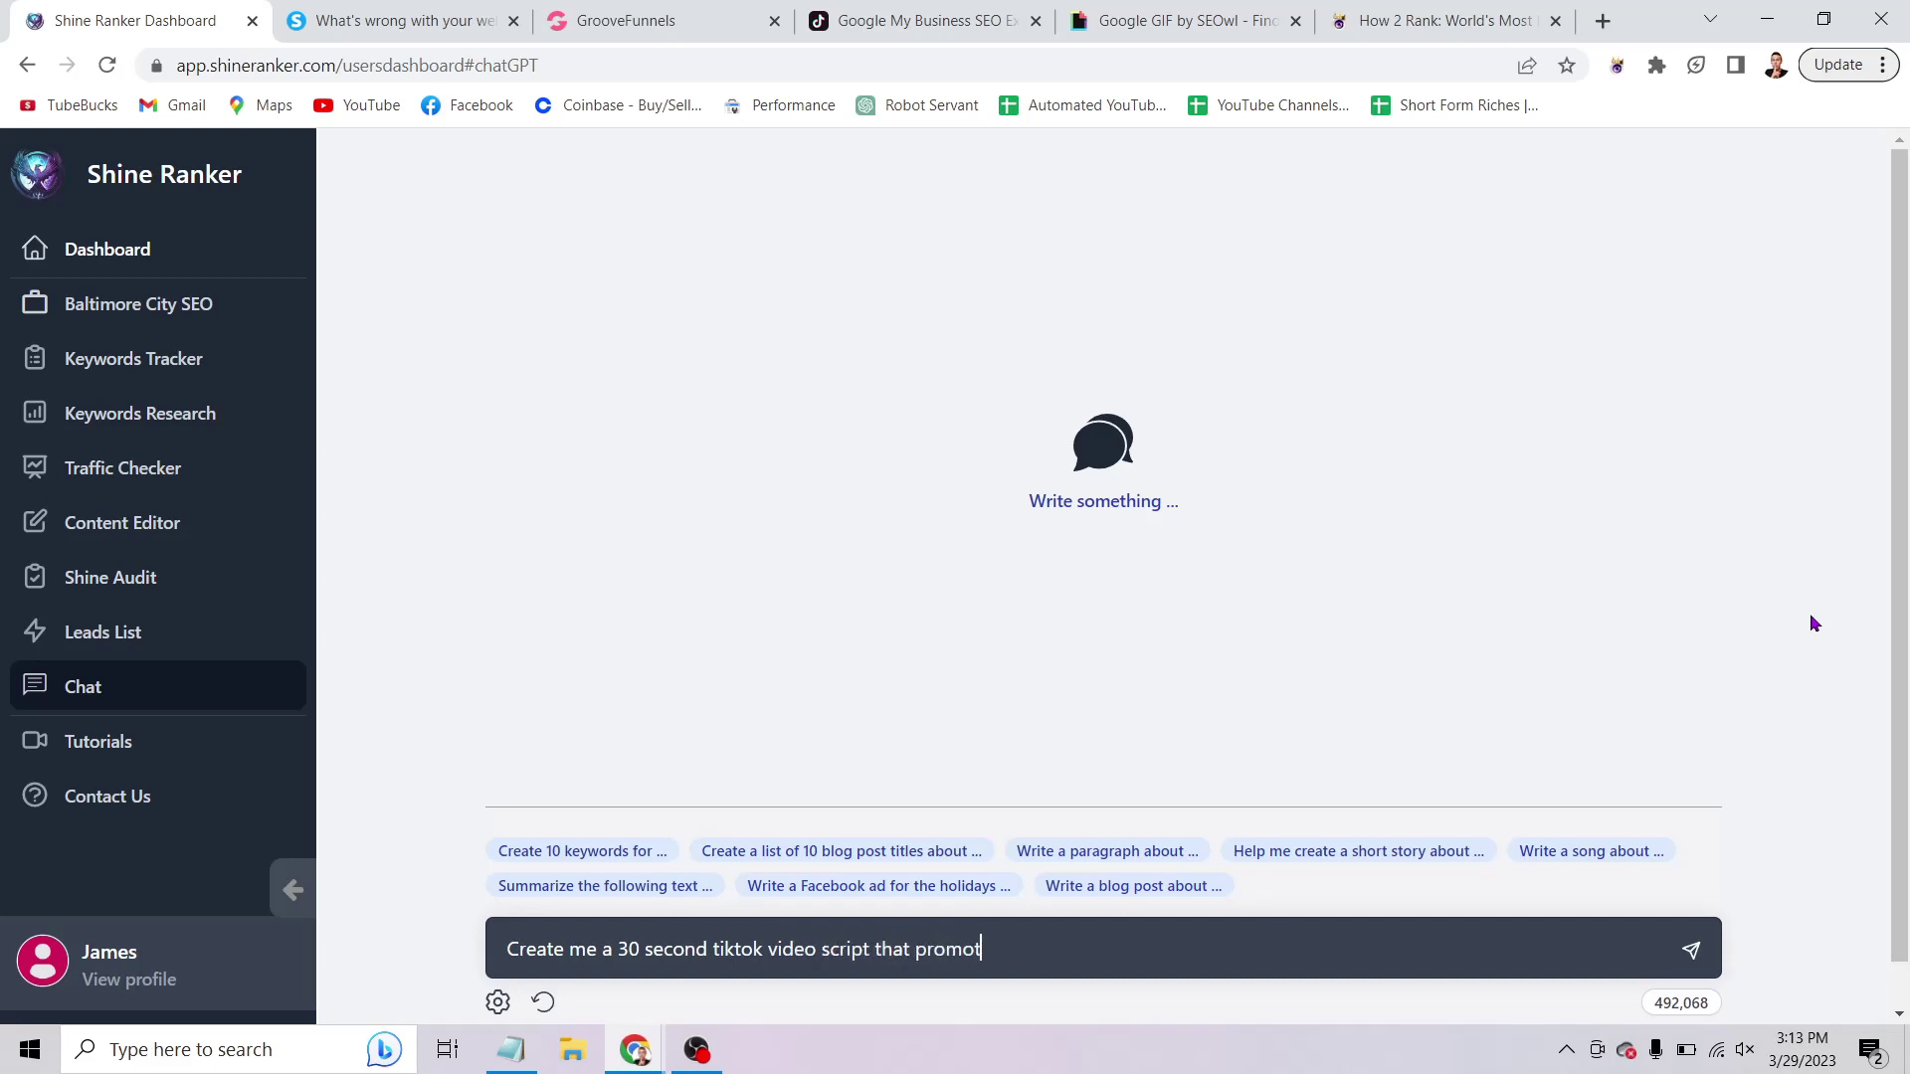
text(es my landscaping business cal)
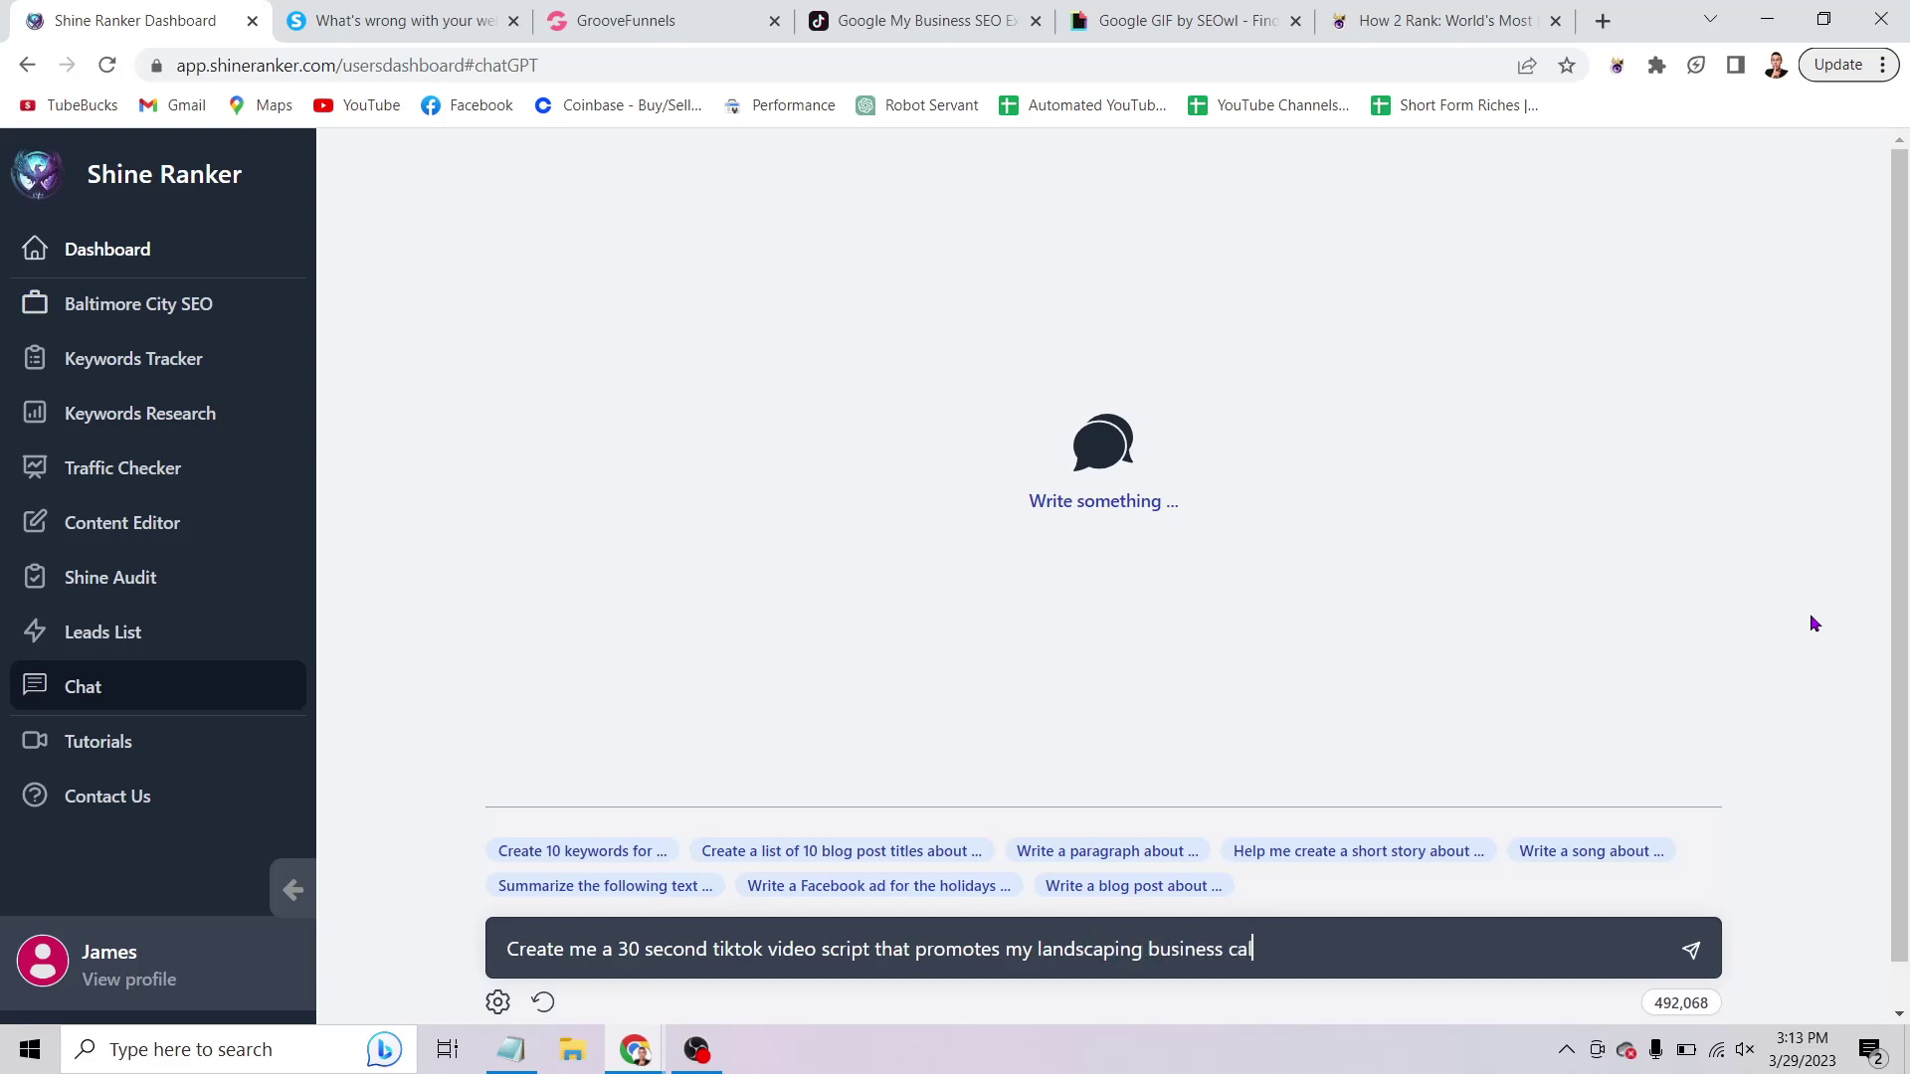
text(led "Three brothers L)
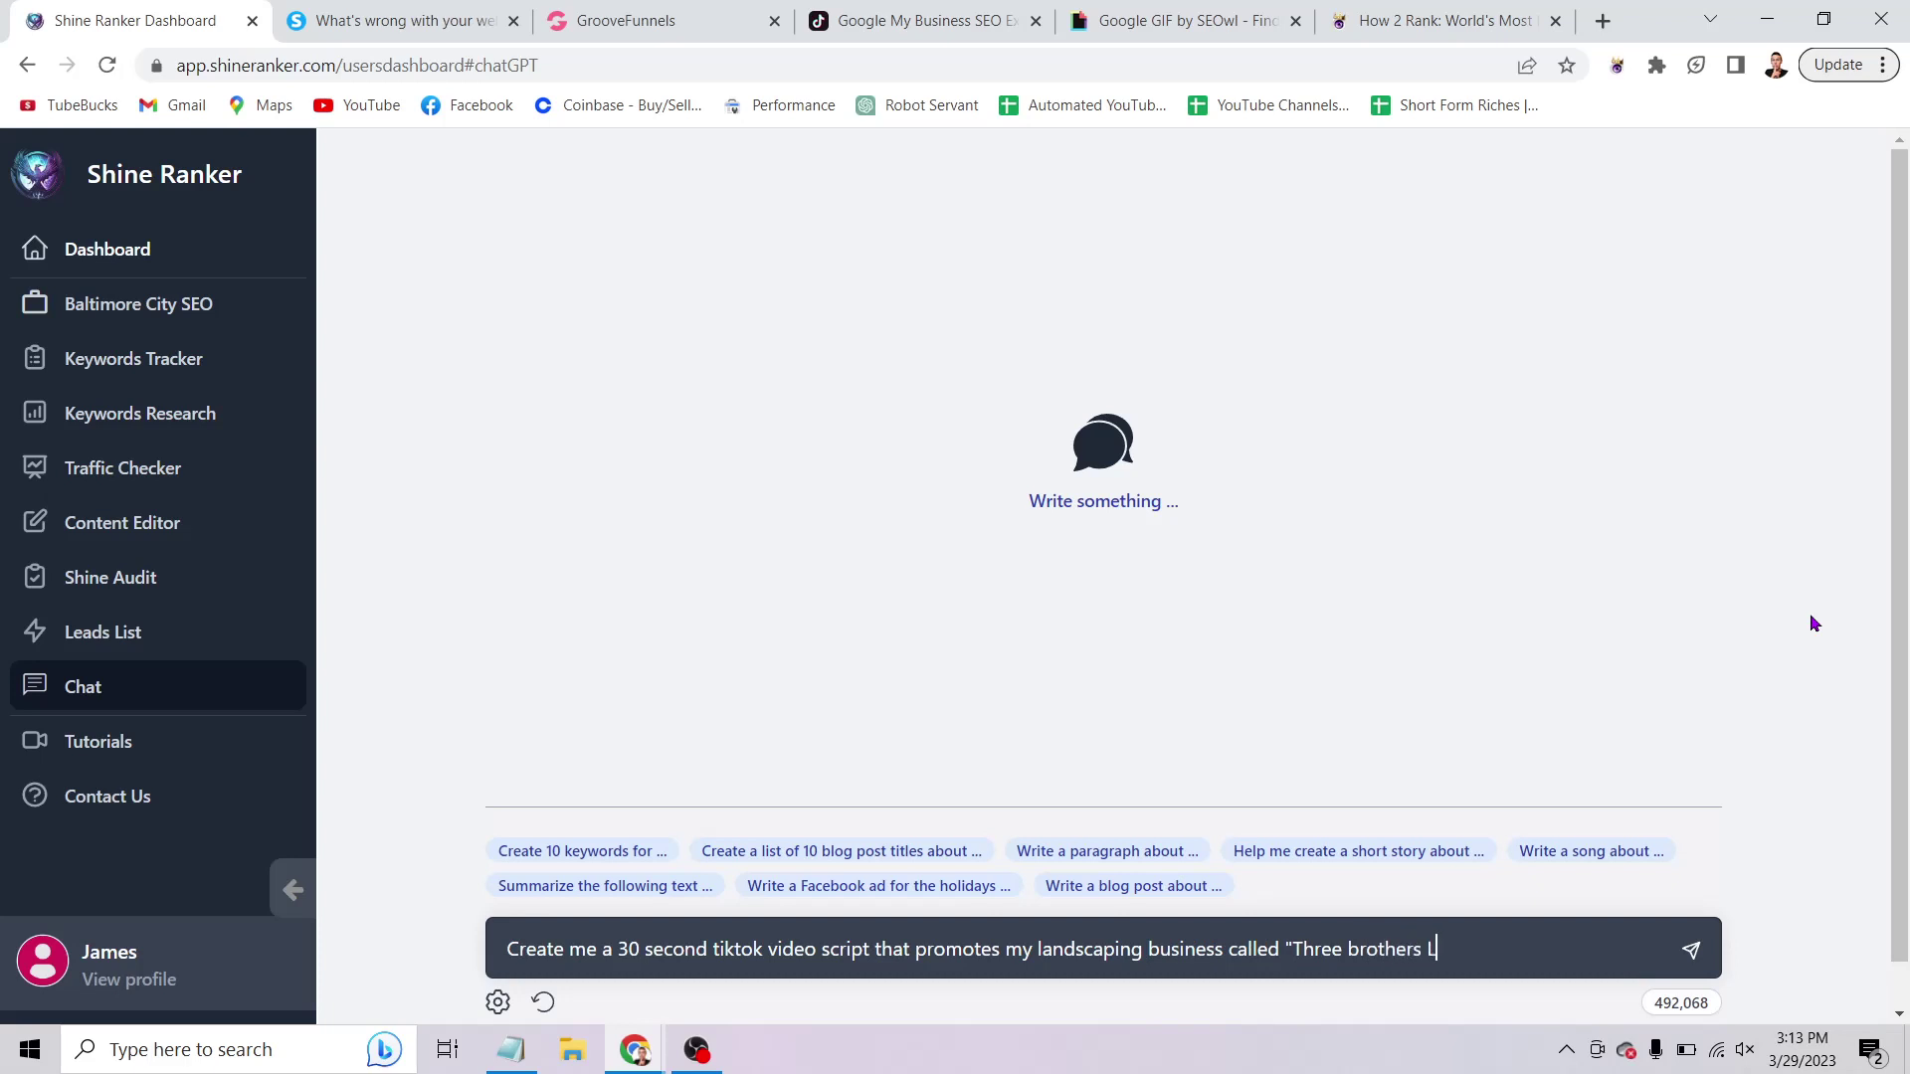
text(andscaping)
Send the request and read the generated script's opening shot, mowing shot, and each brother's lines.
click(1692, 950)
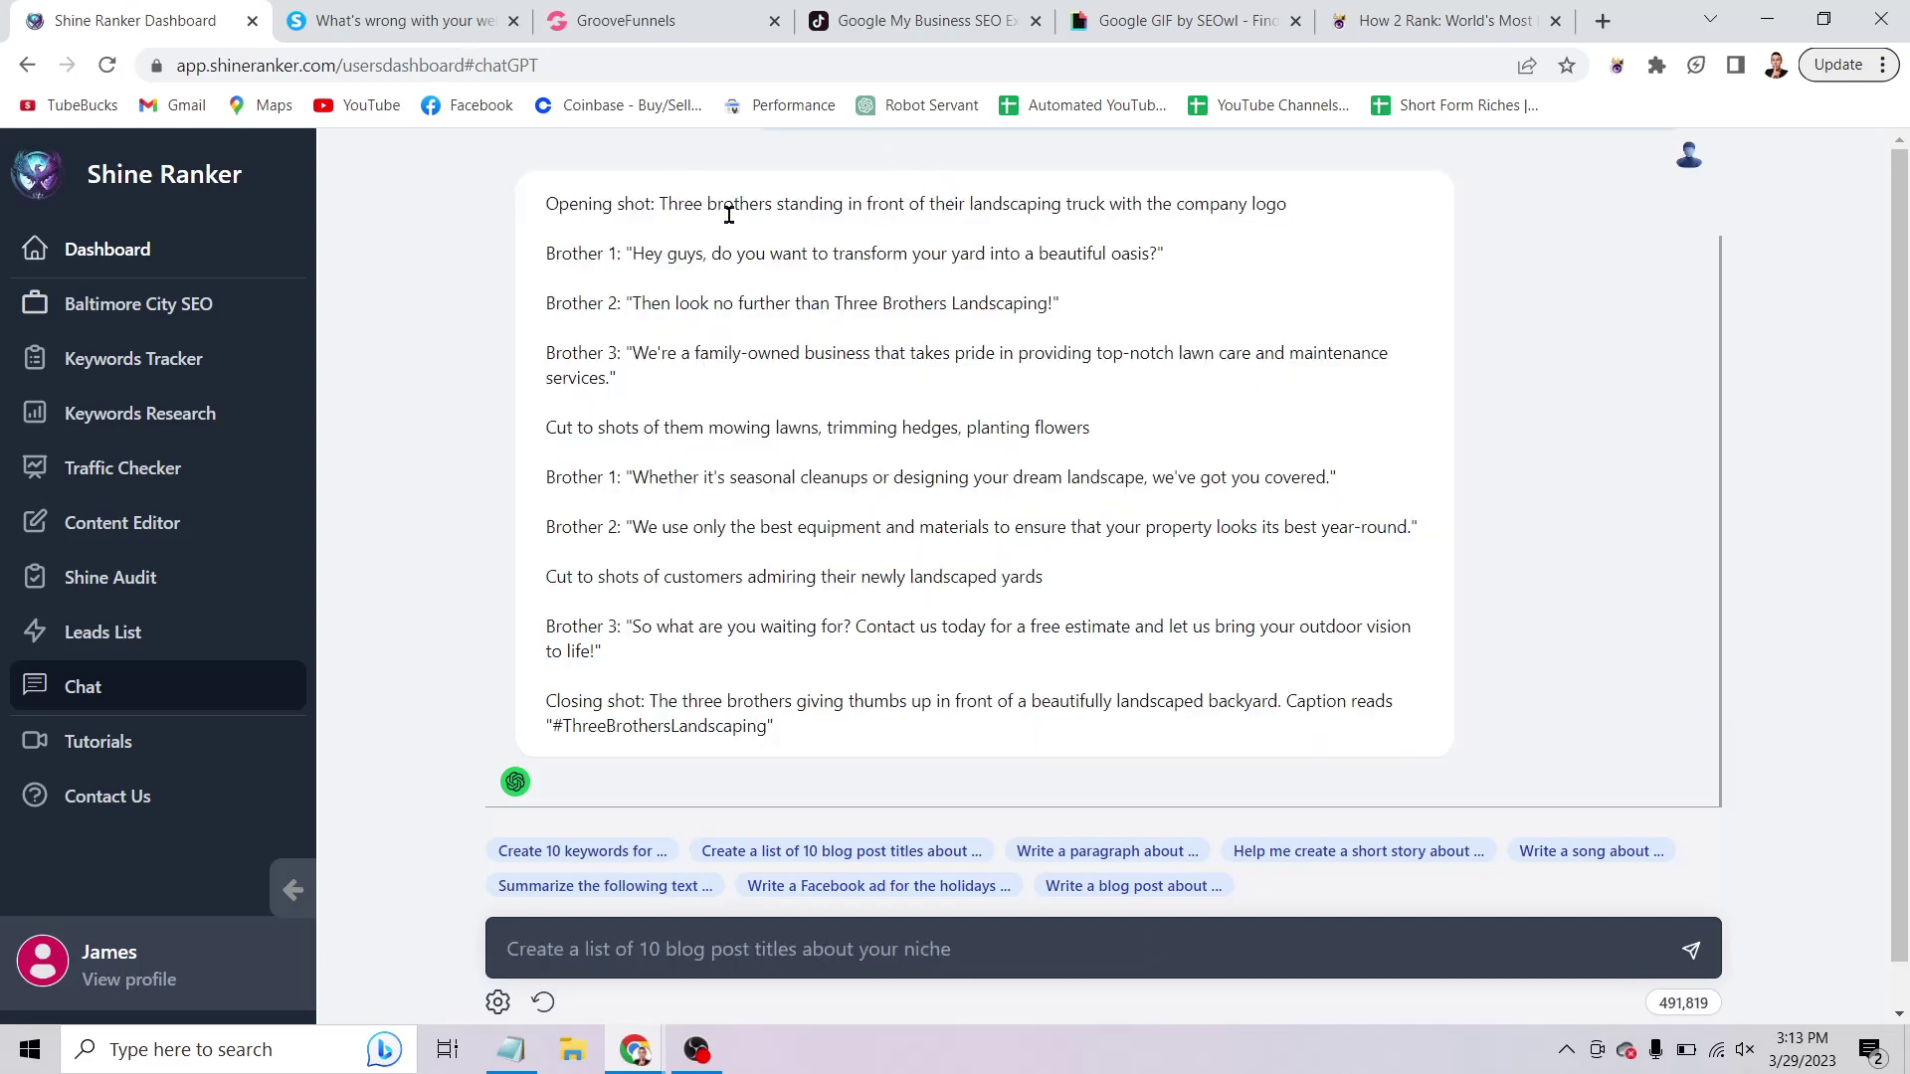
drag(661, 204, 1303, 202)
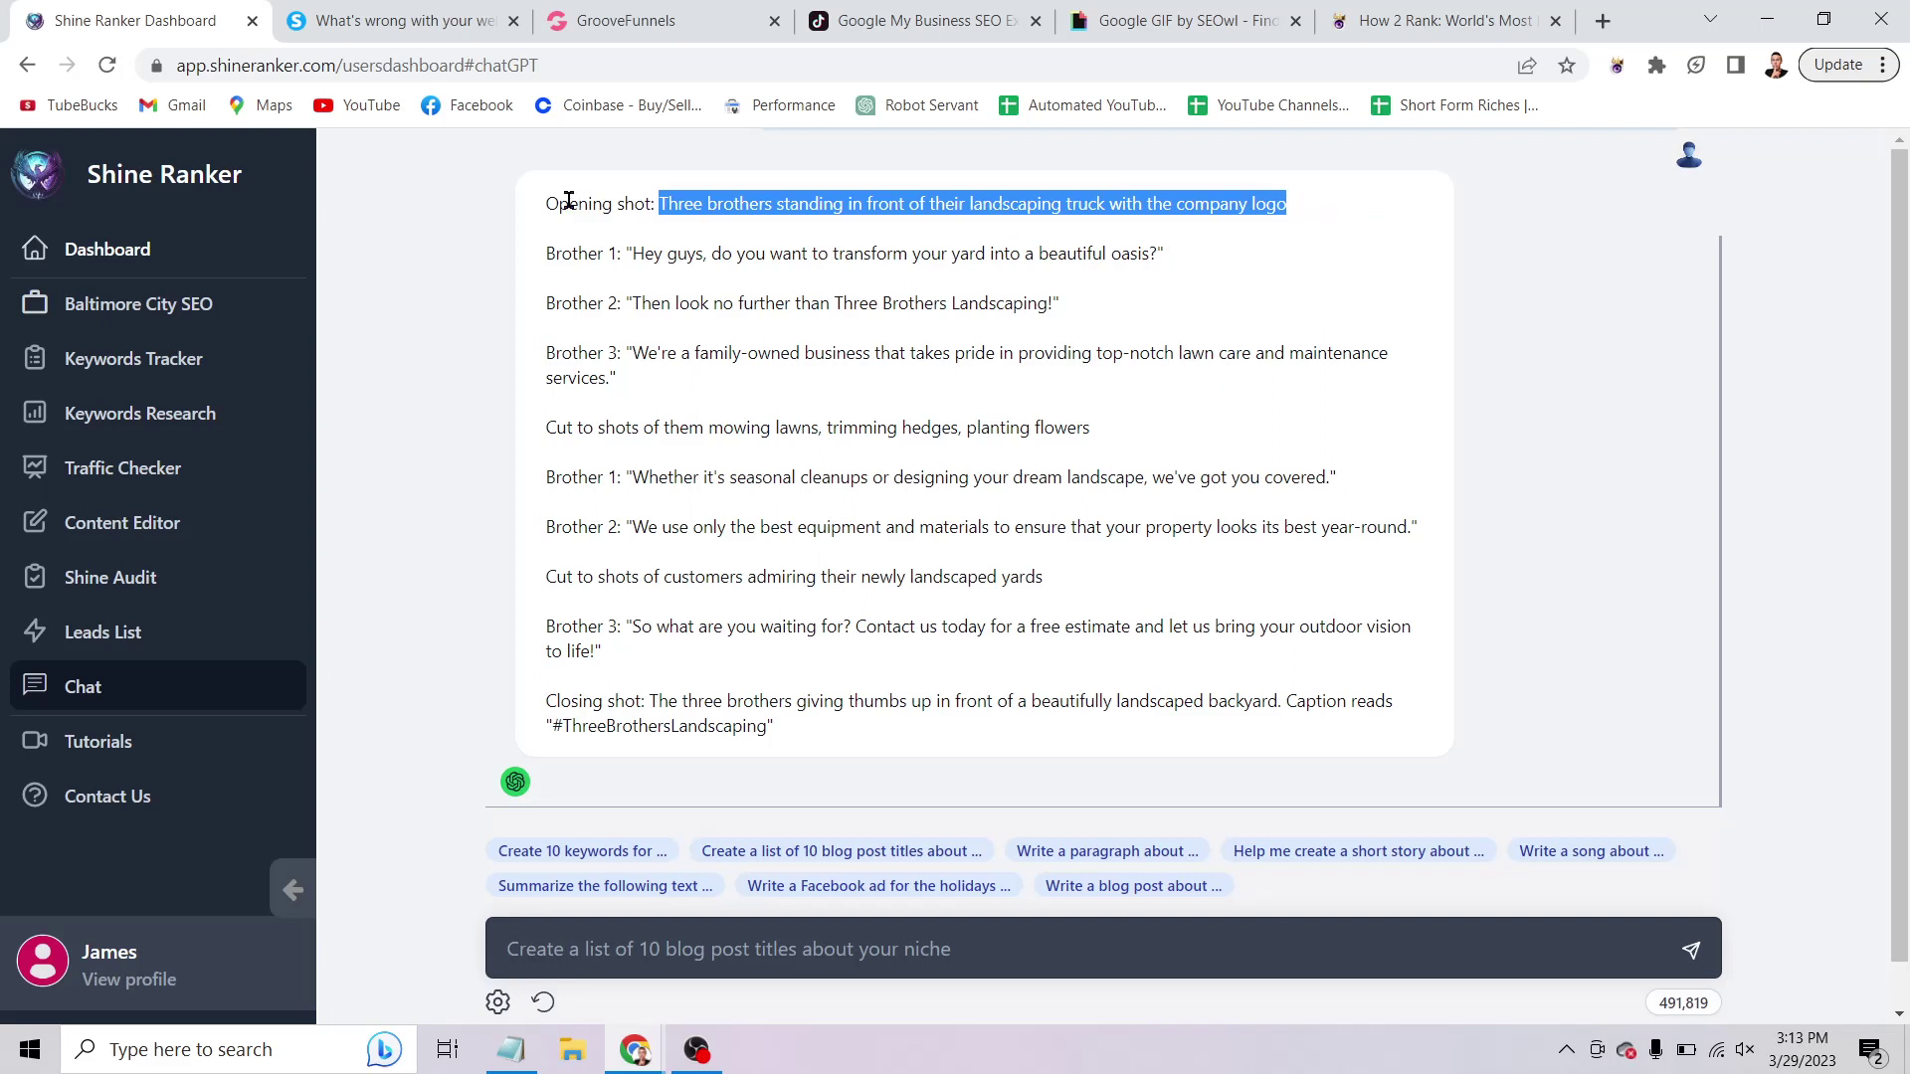
drag(655, 203, 1261, 209)
drag(633, 254, 1157, 256)
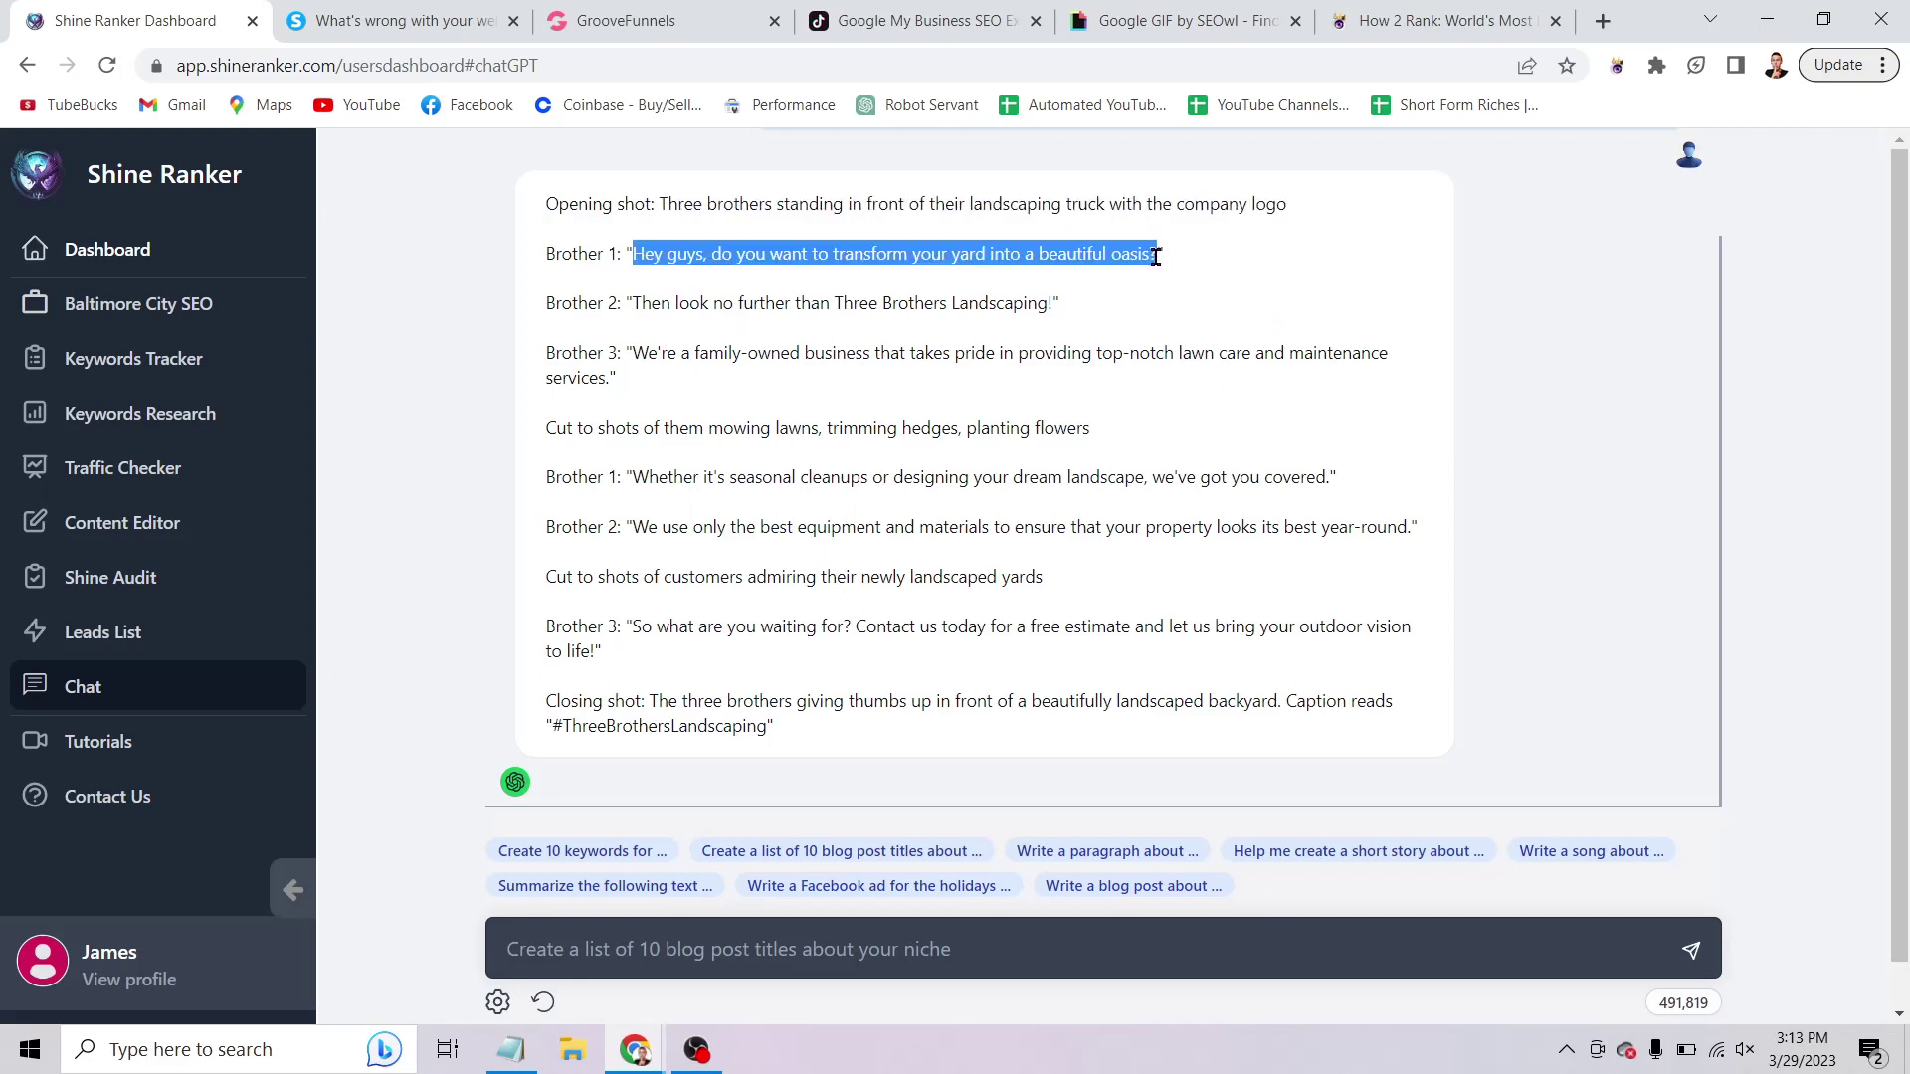
drag(634, 304, 1083, 312)
click(871, 353)
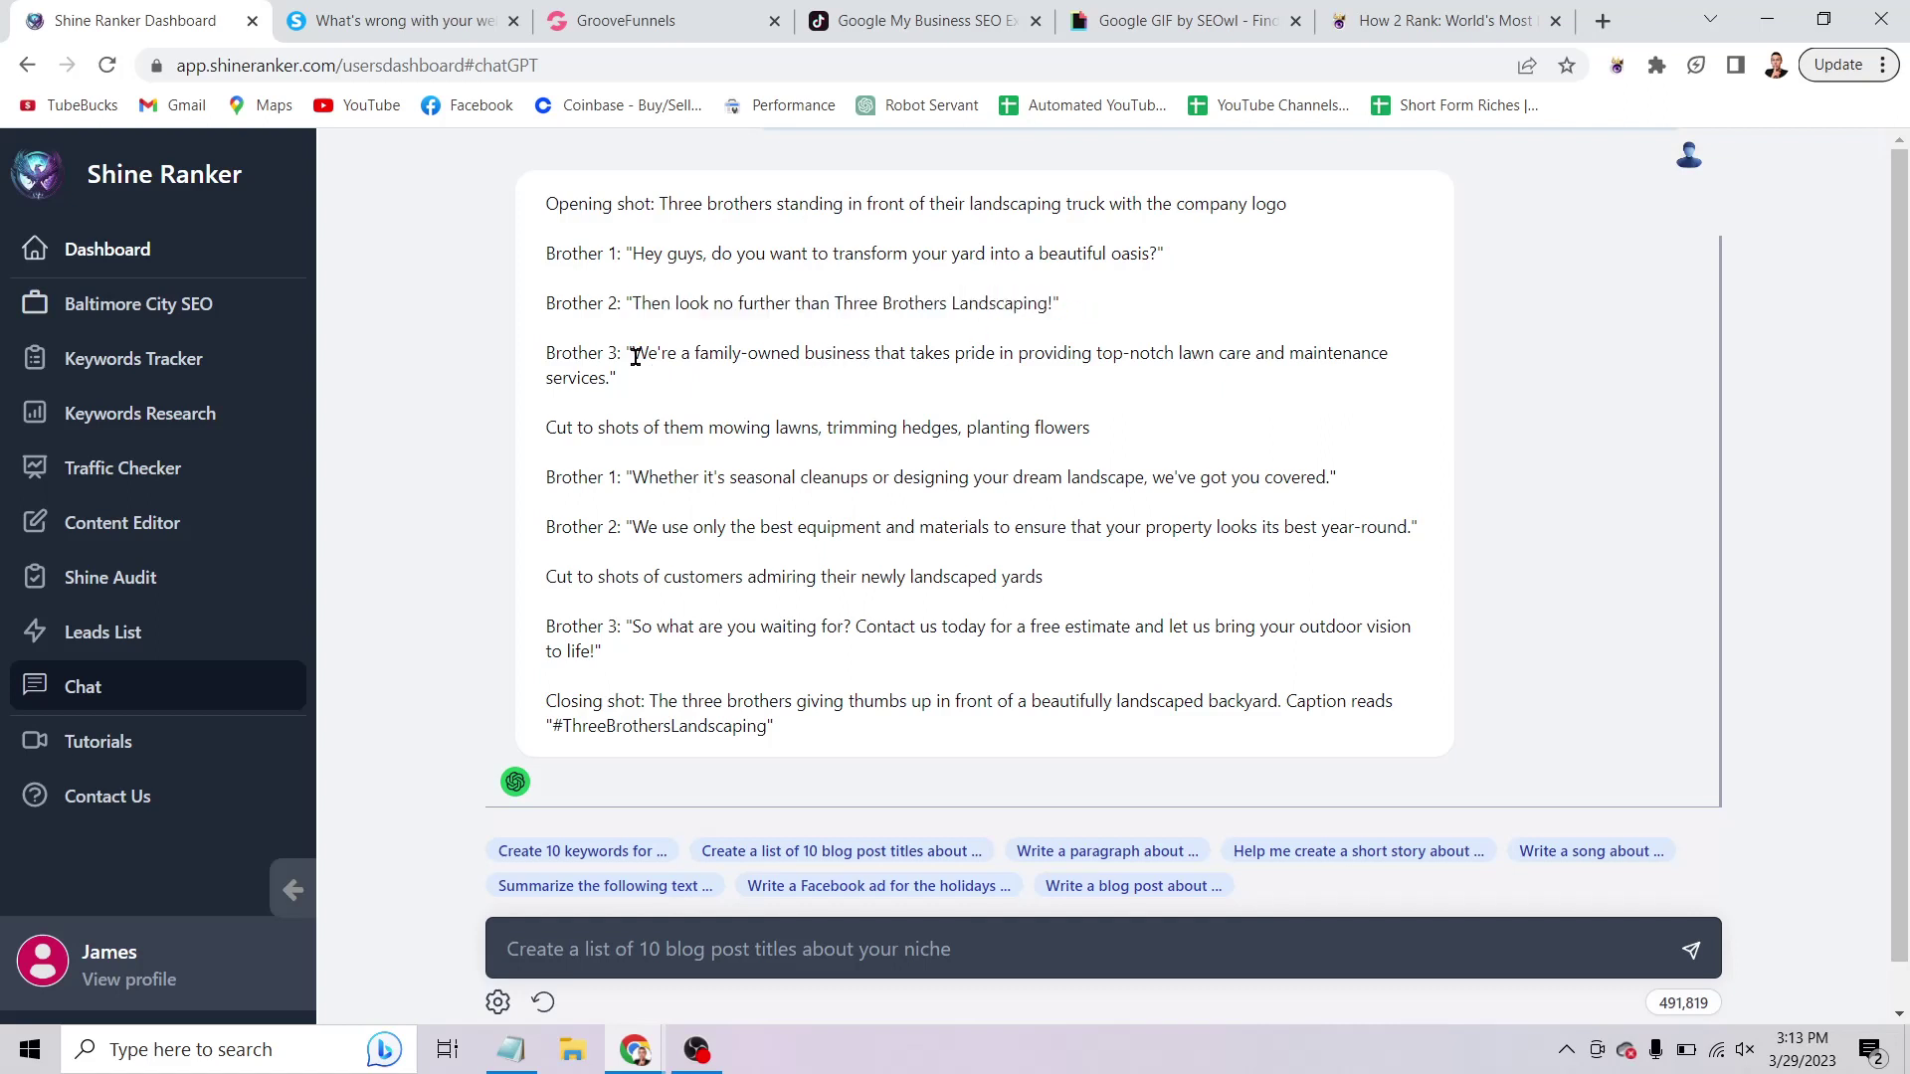
drag(634, 356, 1398, 376)
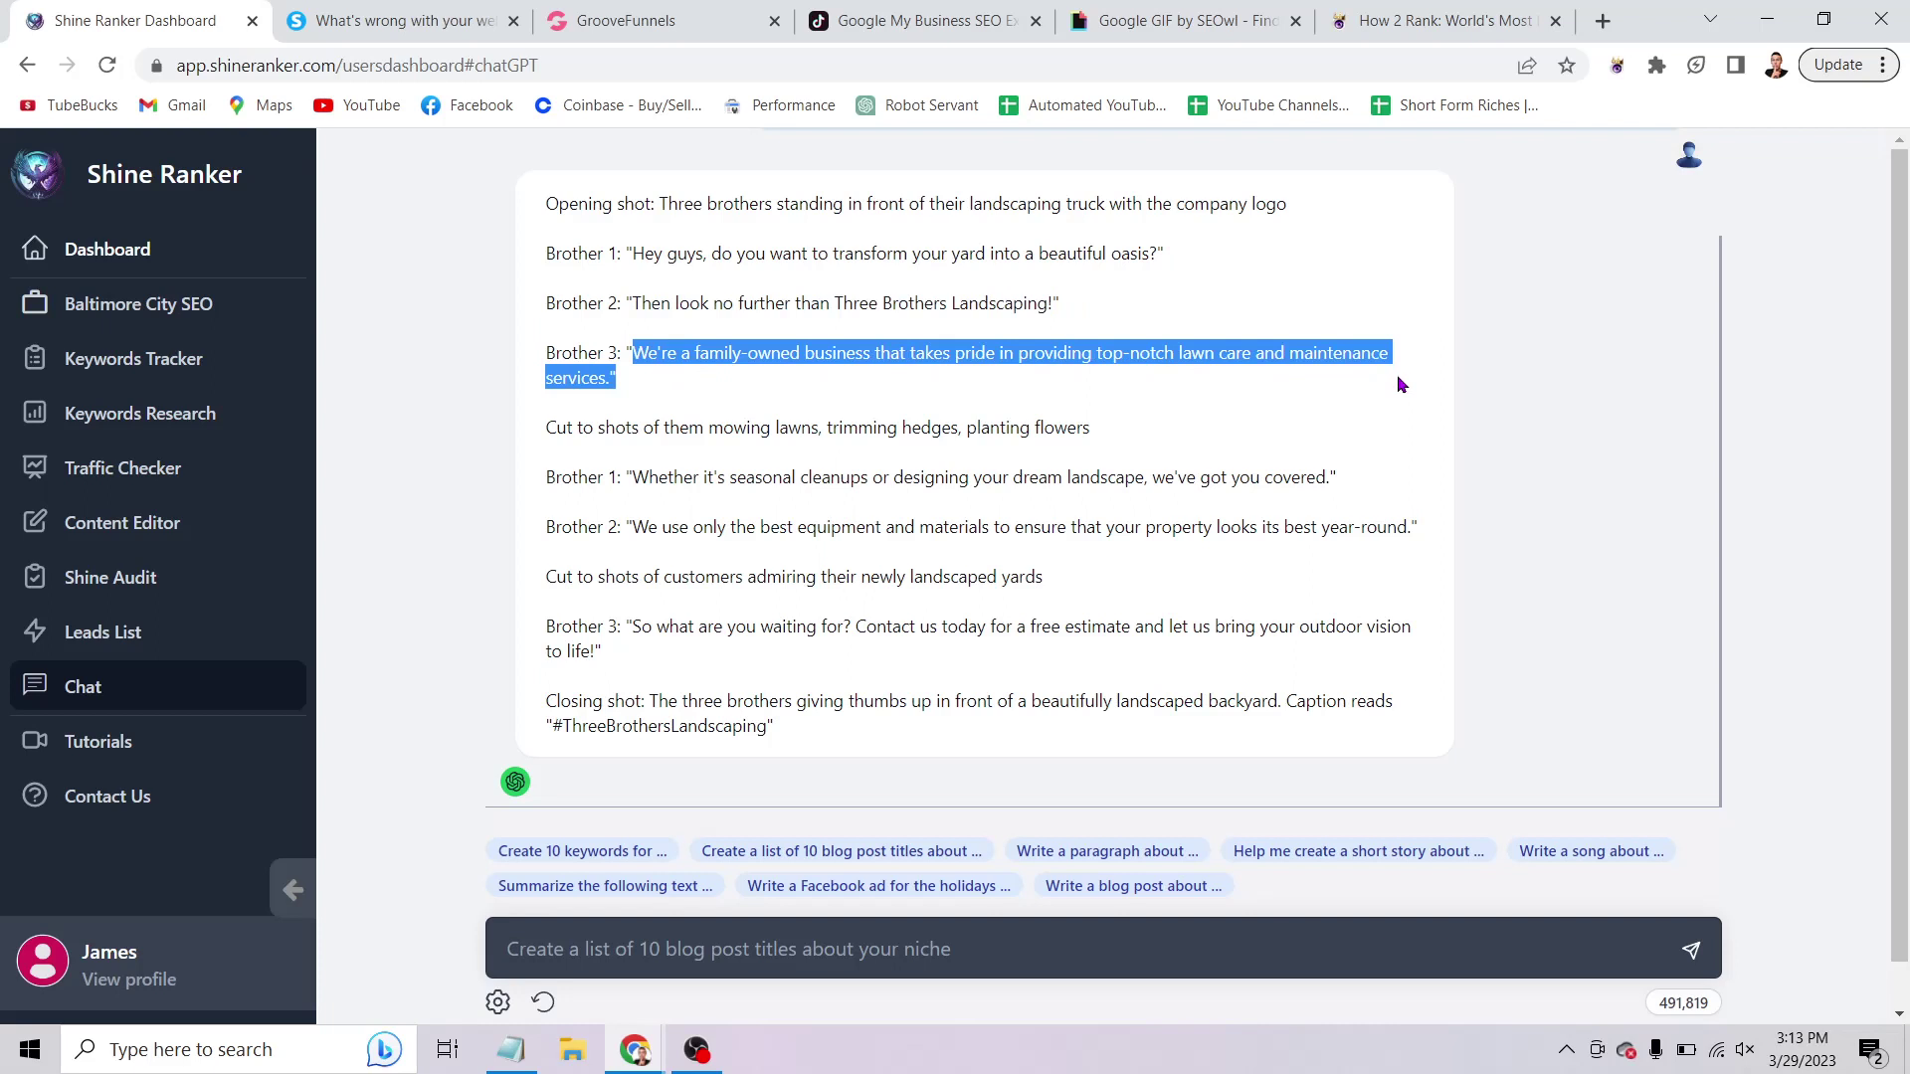
click(546, 433)
drag(547, 431, 1099, 434)
click(1152, 434)
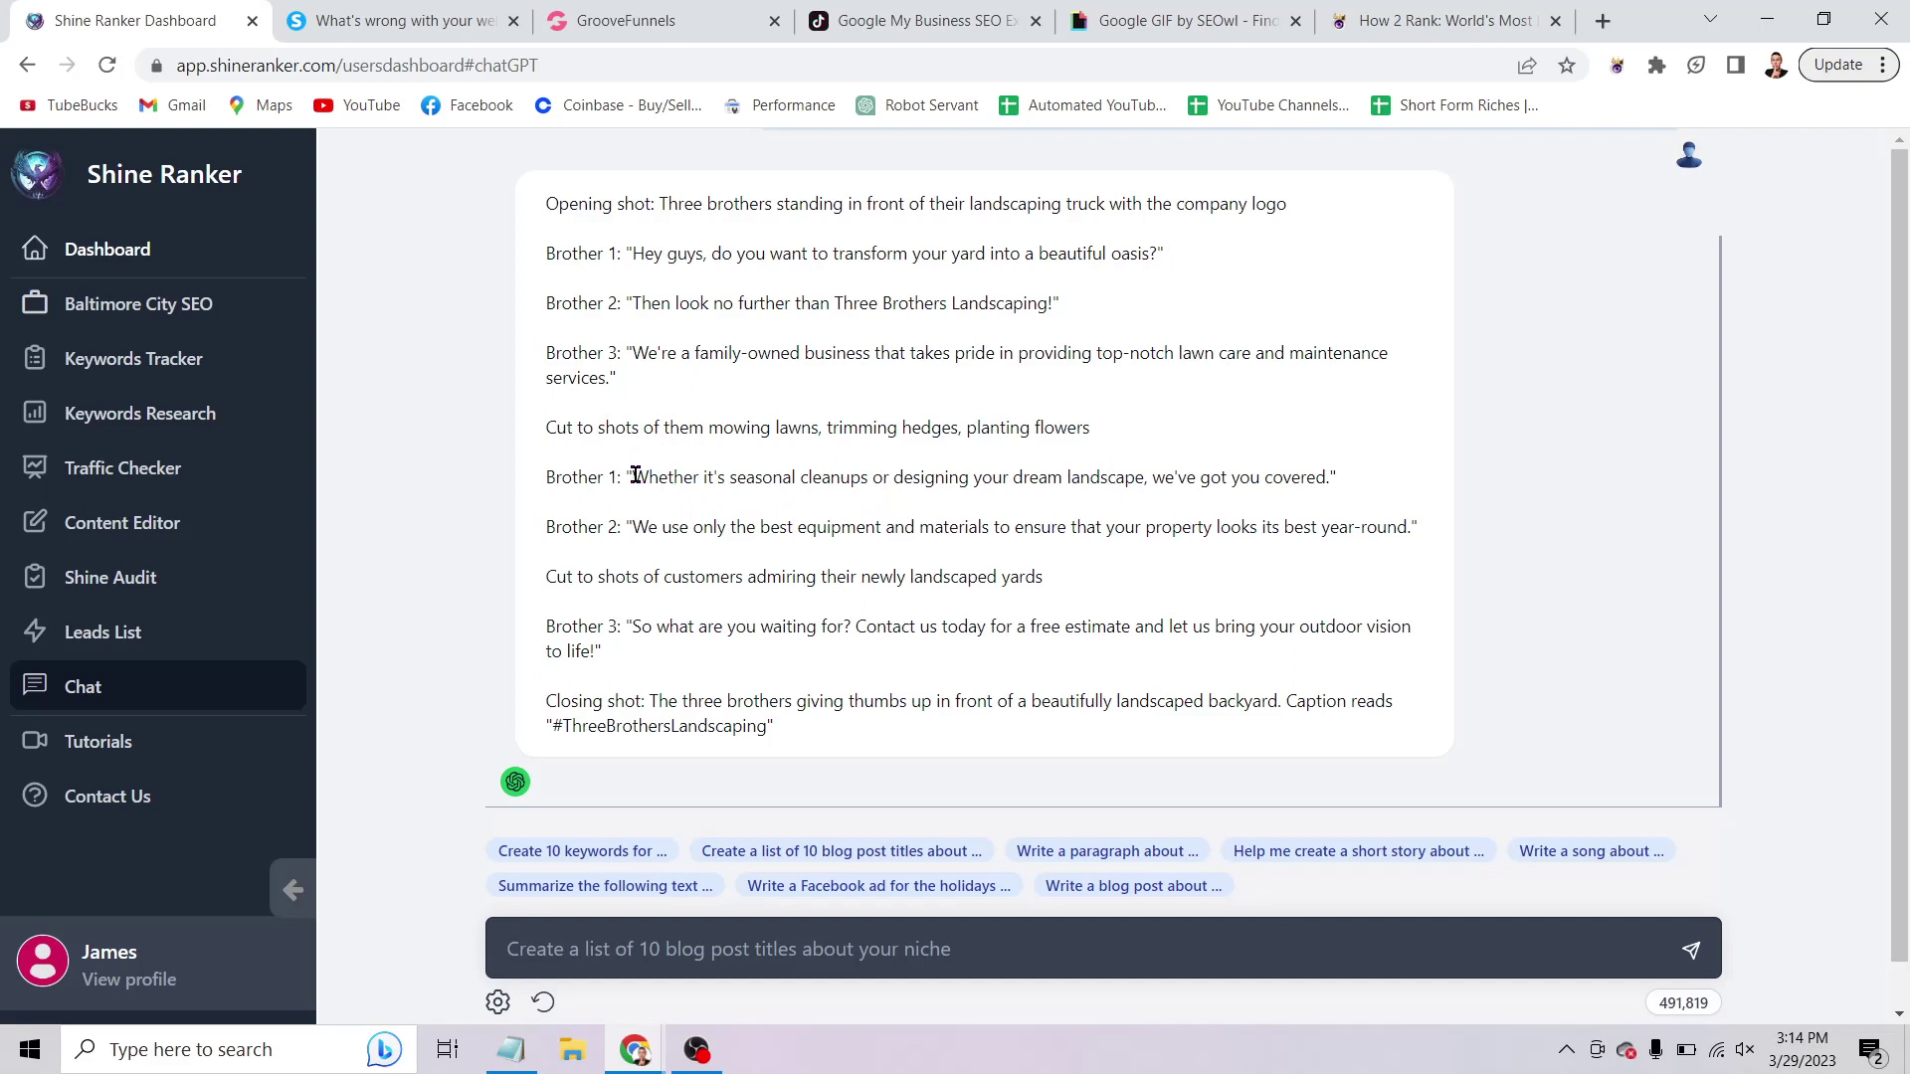
drag(634, 476, 1342, 480)
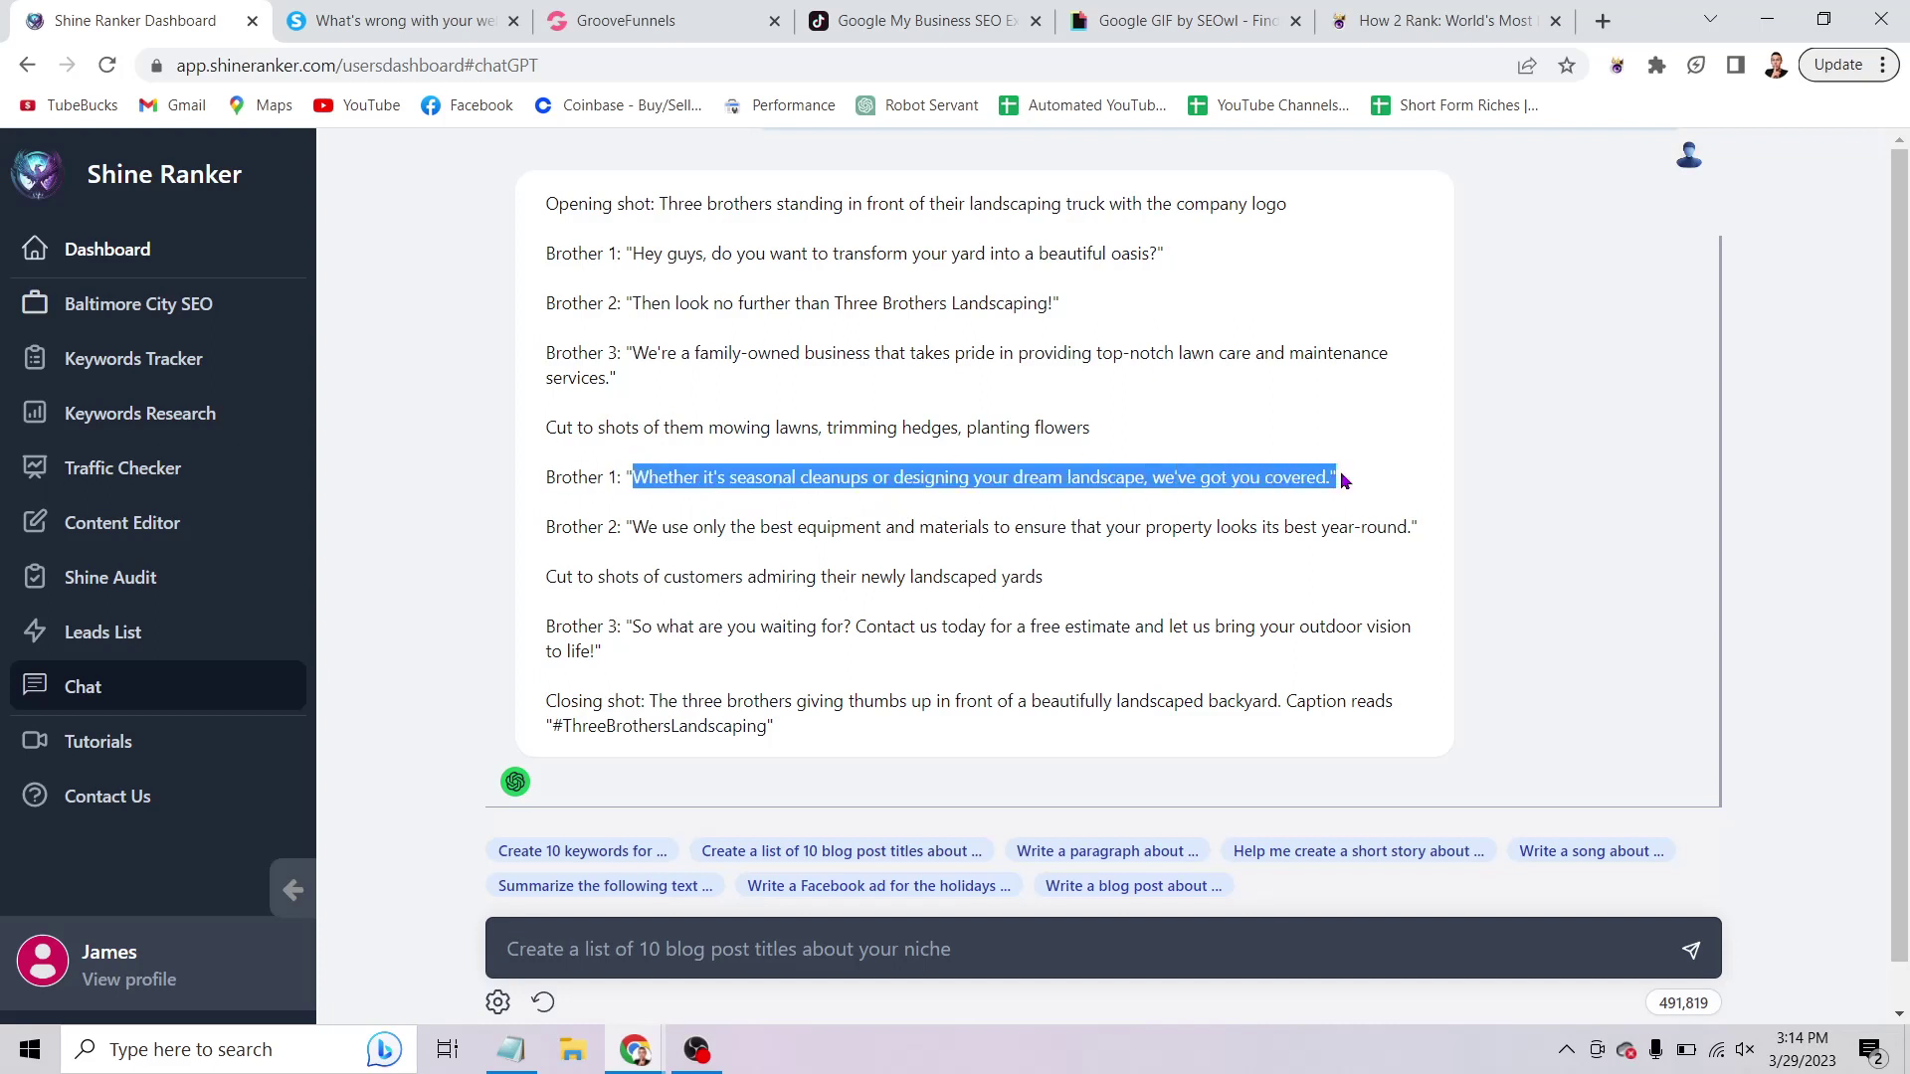
click(1414, 481)
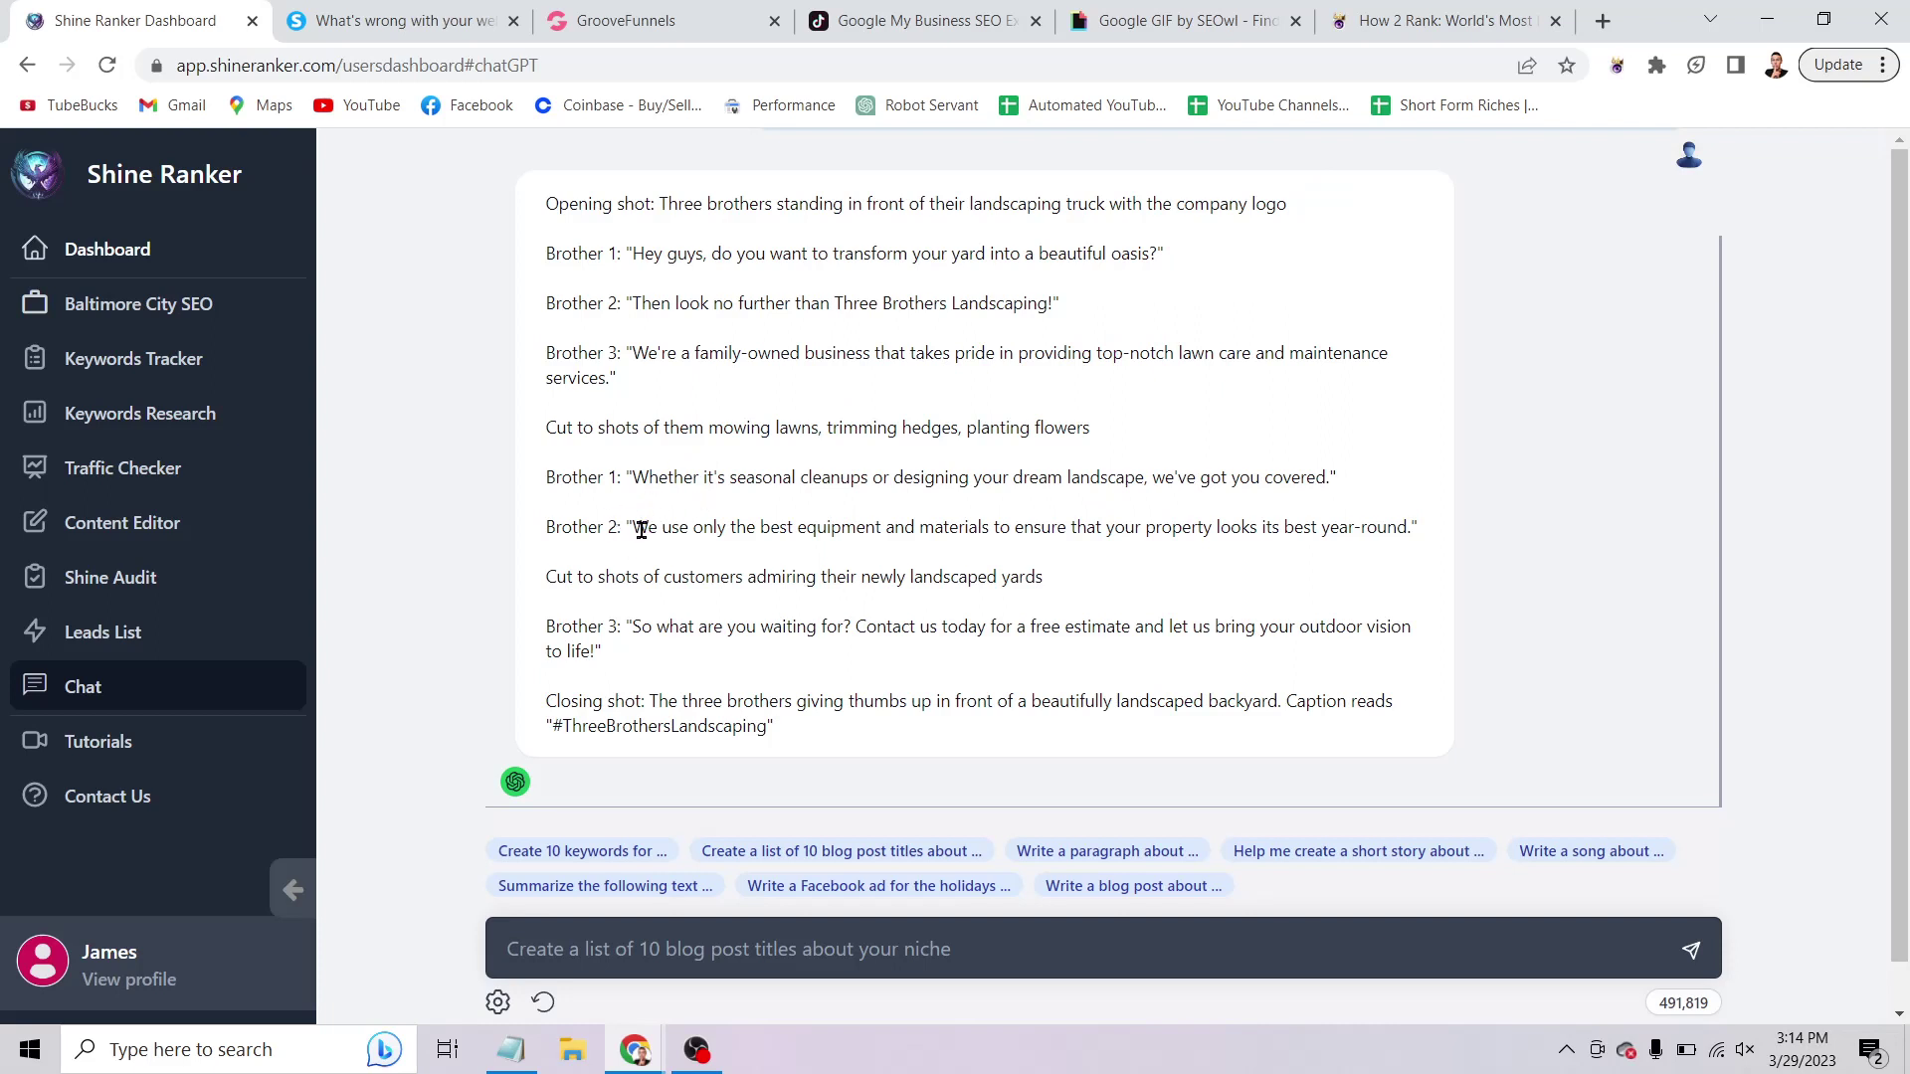
drag(632, 528, 1419, 547)
scroll(1060, 573, down, 1)
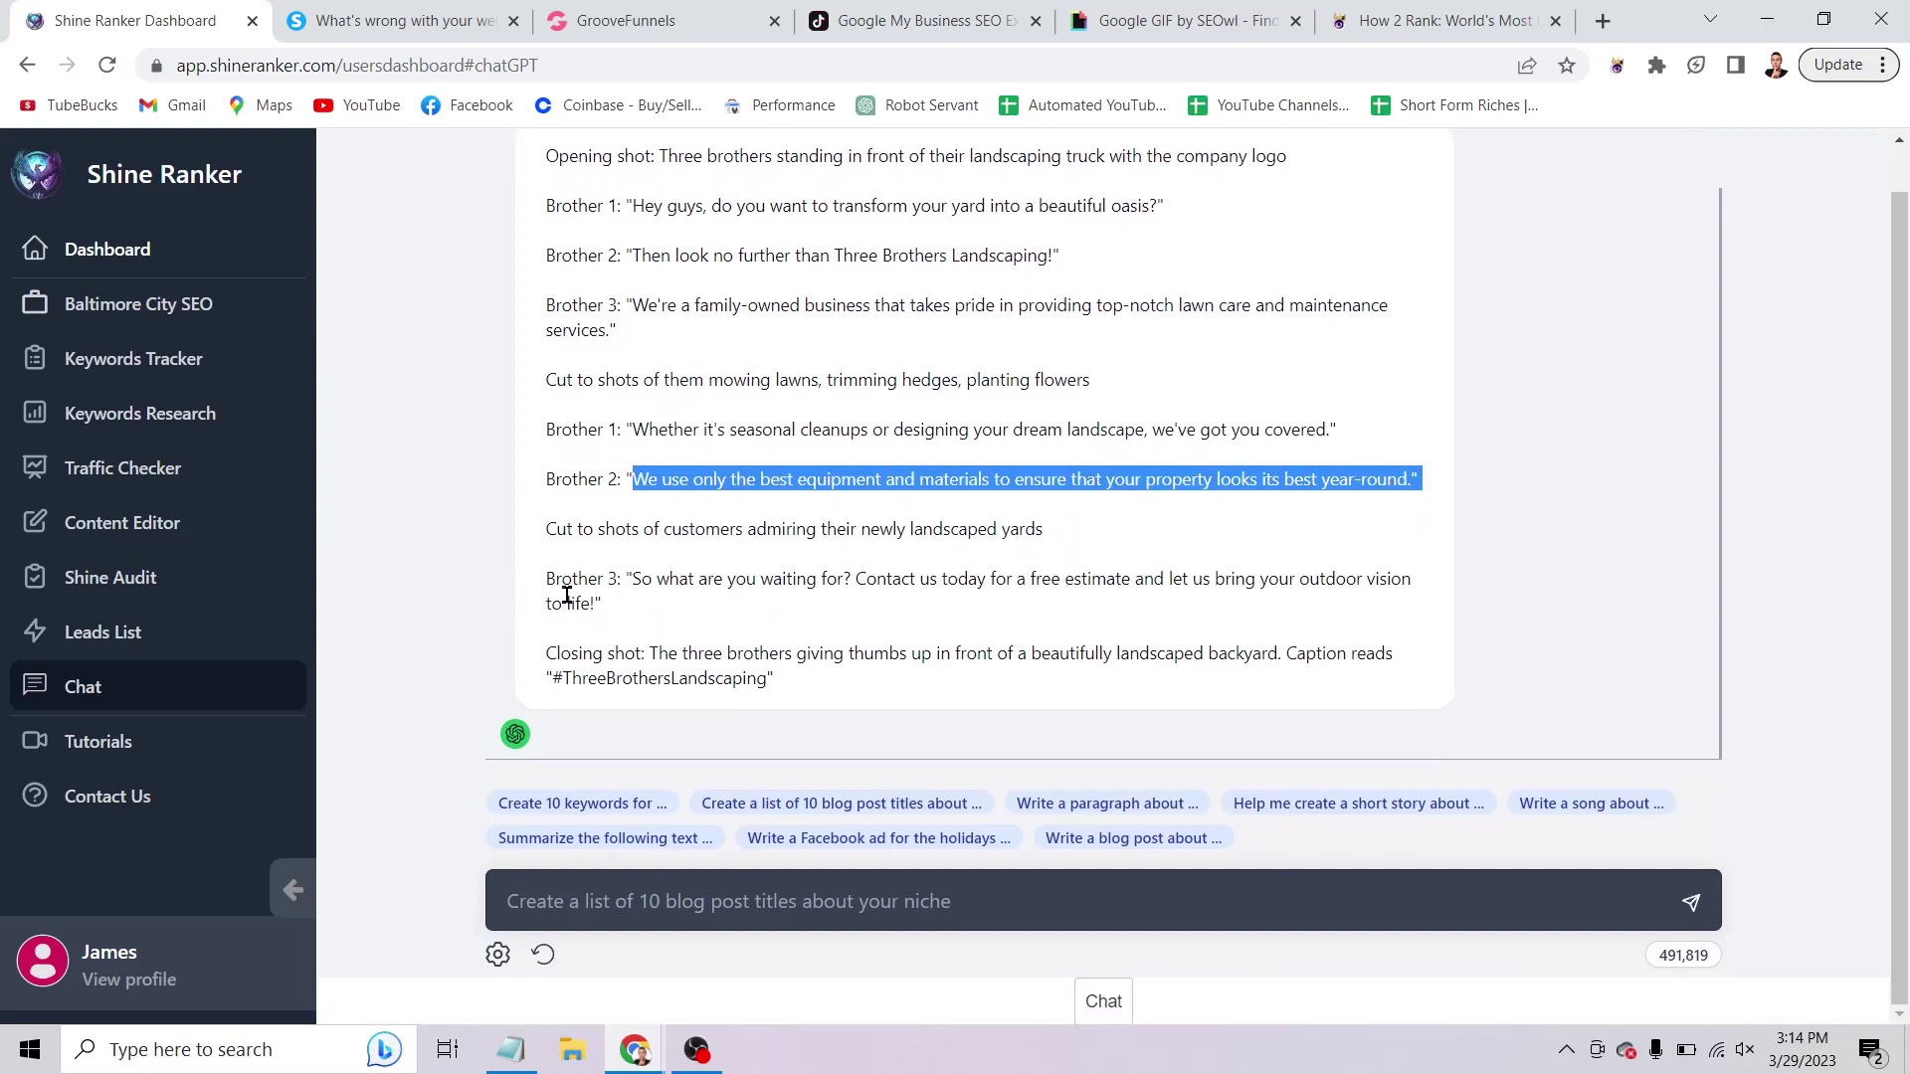
drag(637, 584, 1433, 613)
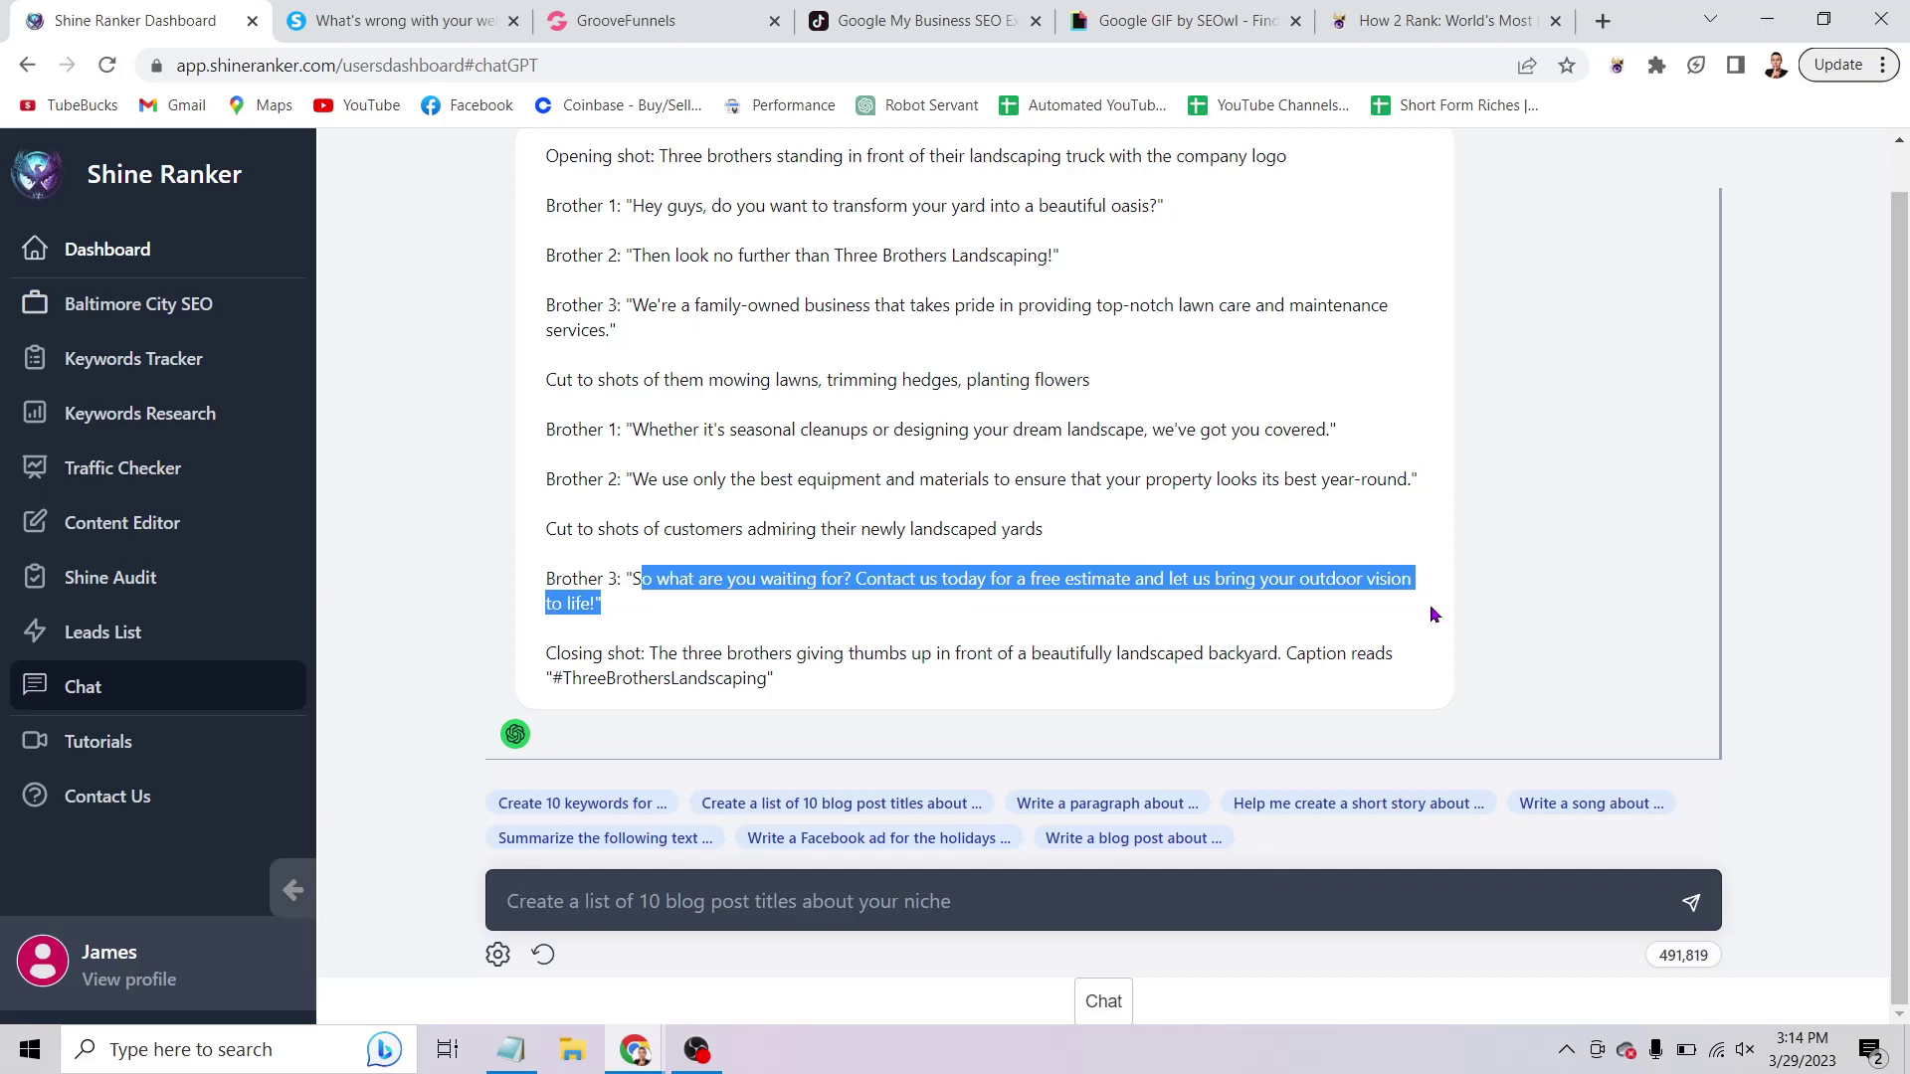
click(766, 621)
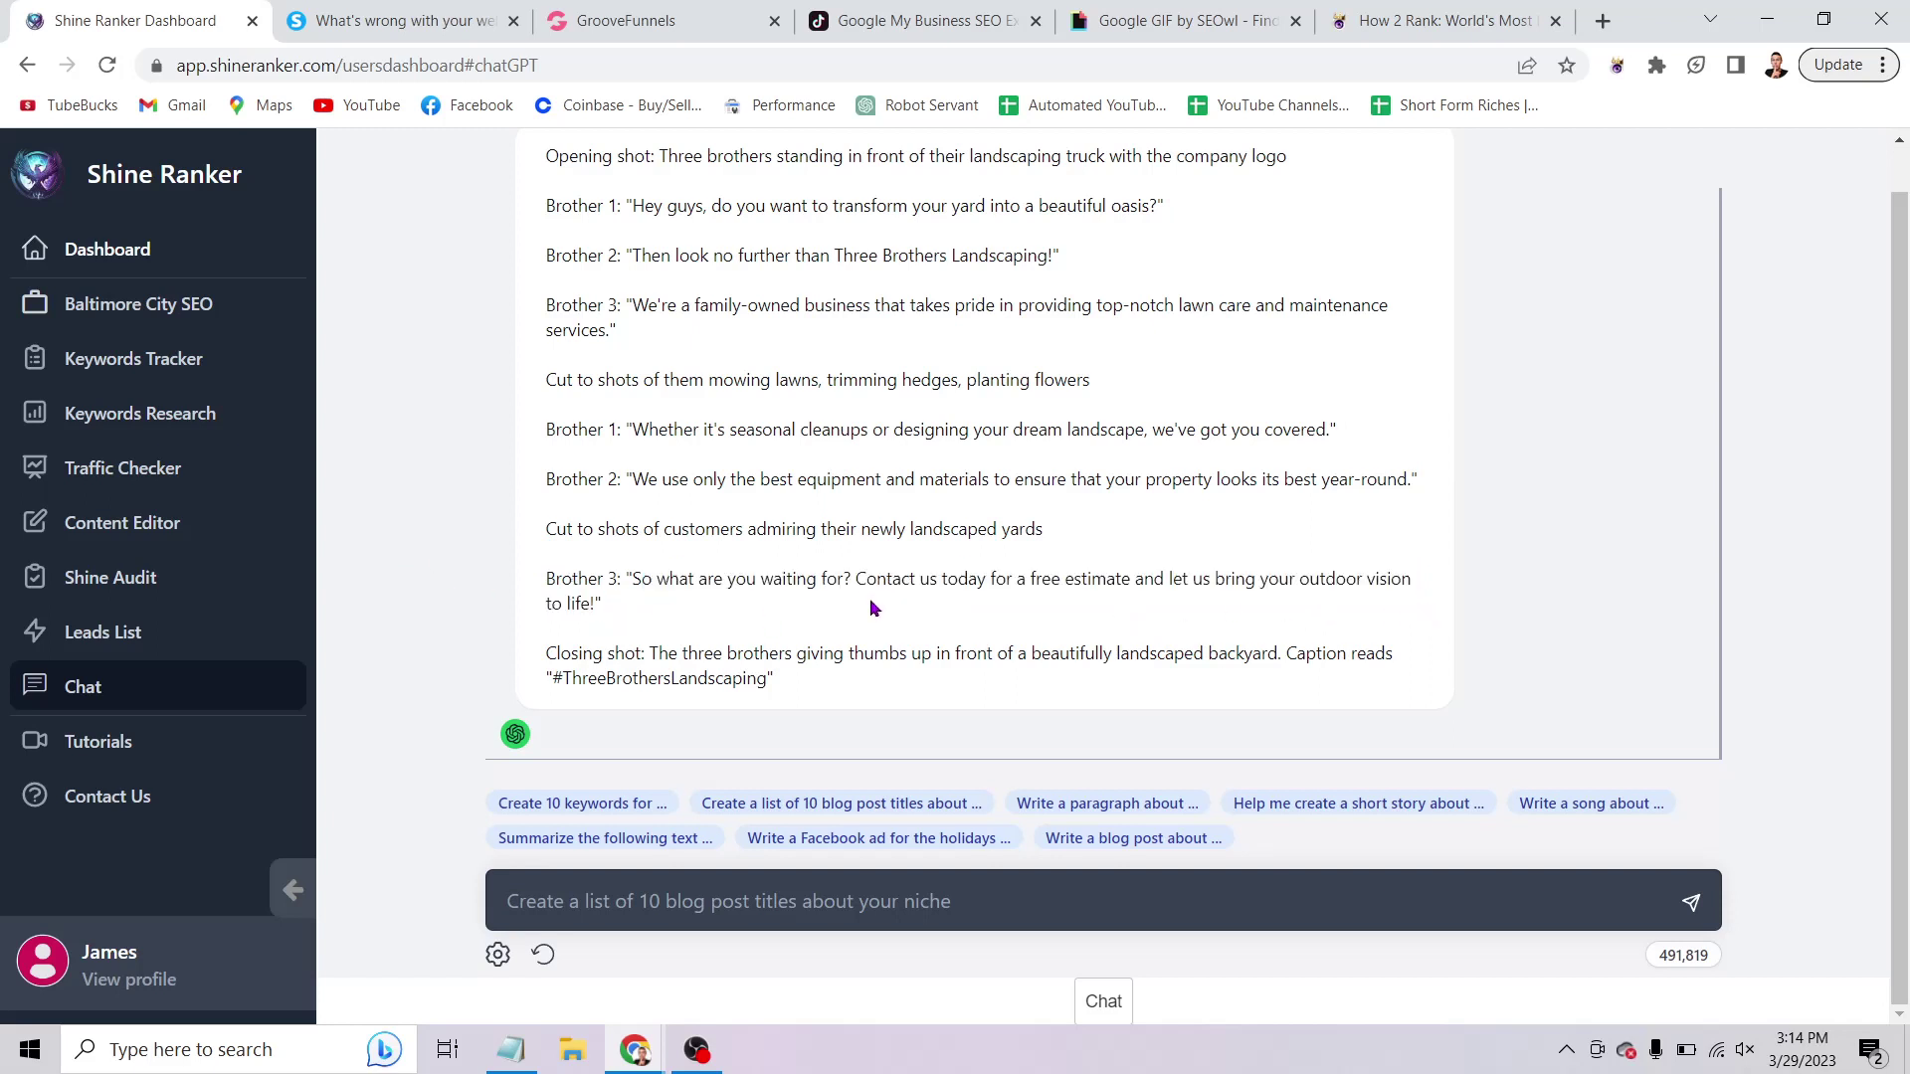
scroll(810, 594, up, 1)
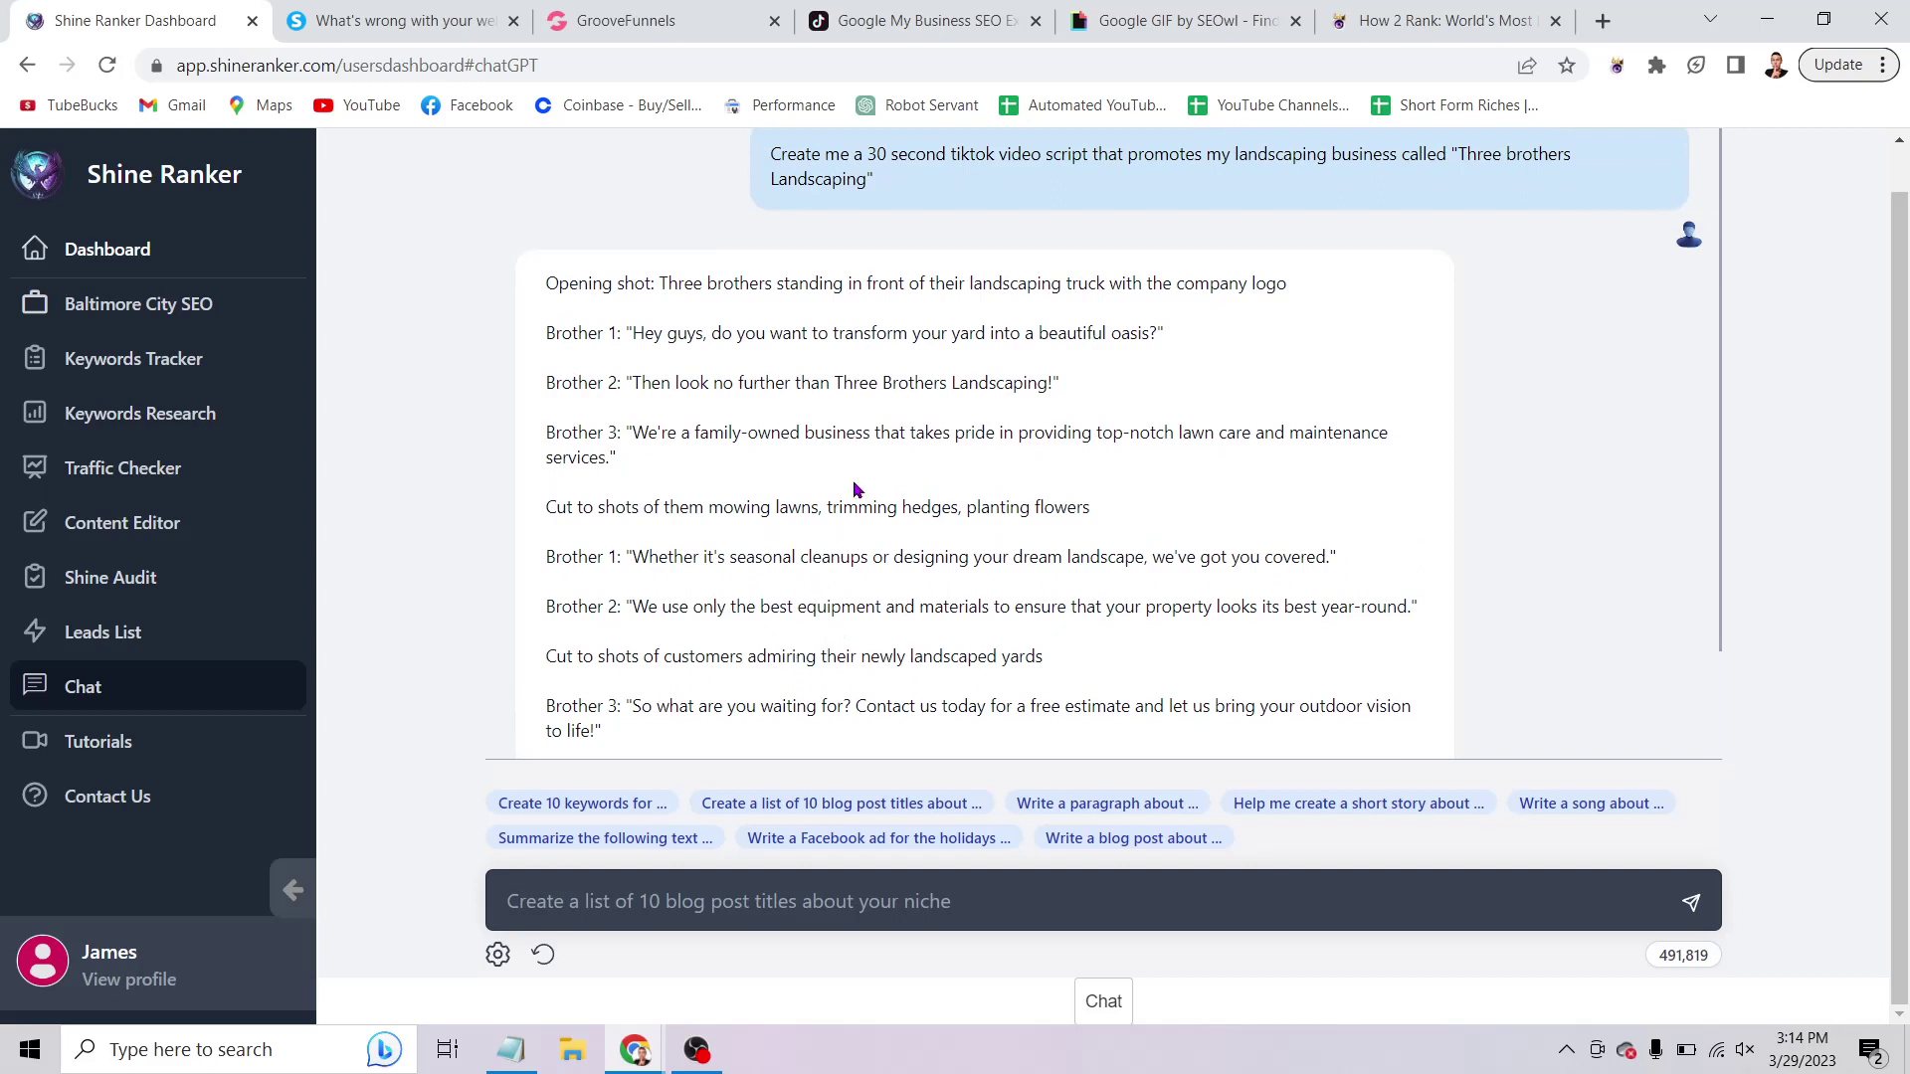
scroll(788, 473, up, 1)
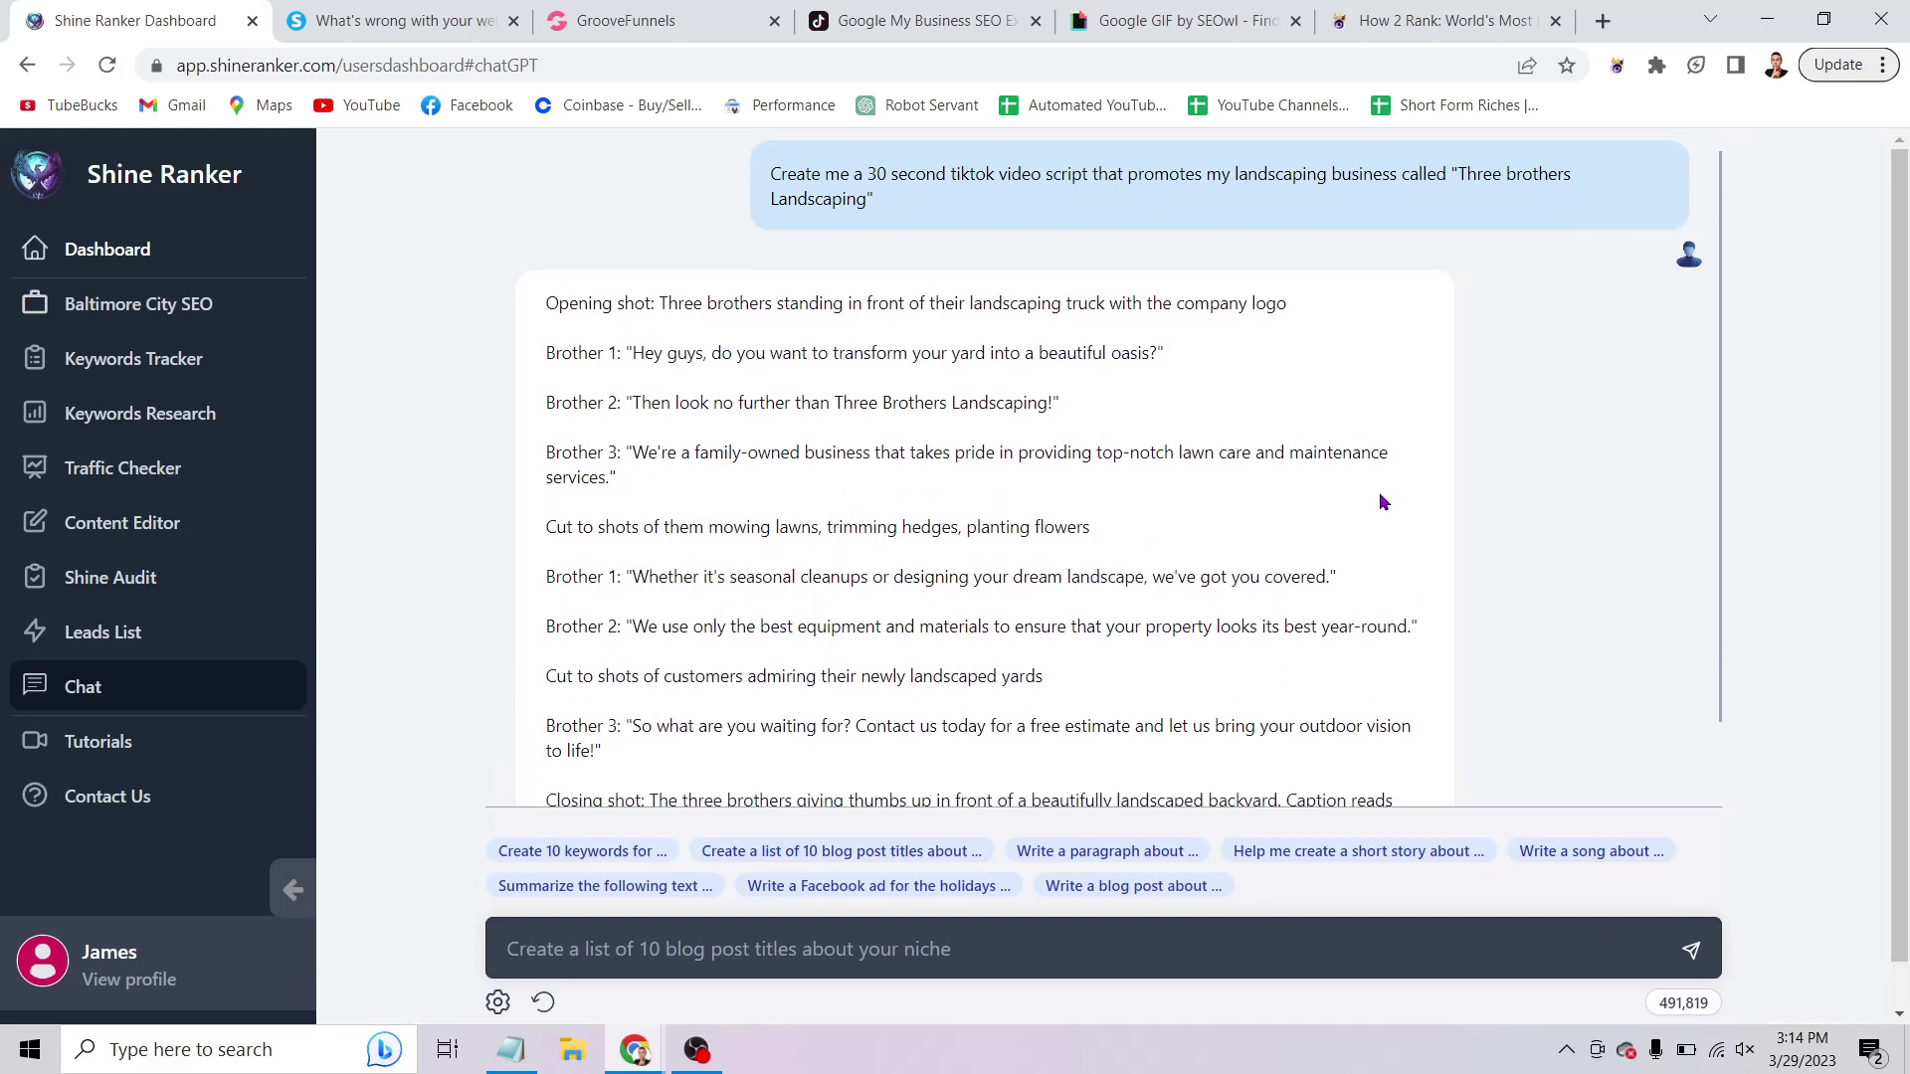
scroll(1381, 501, down, 1)
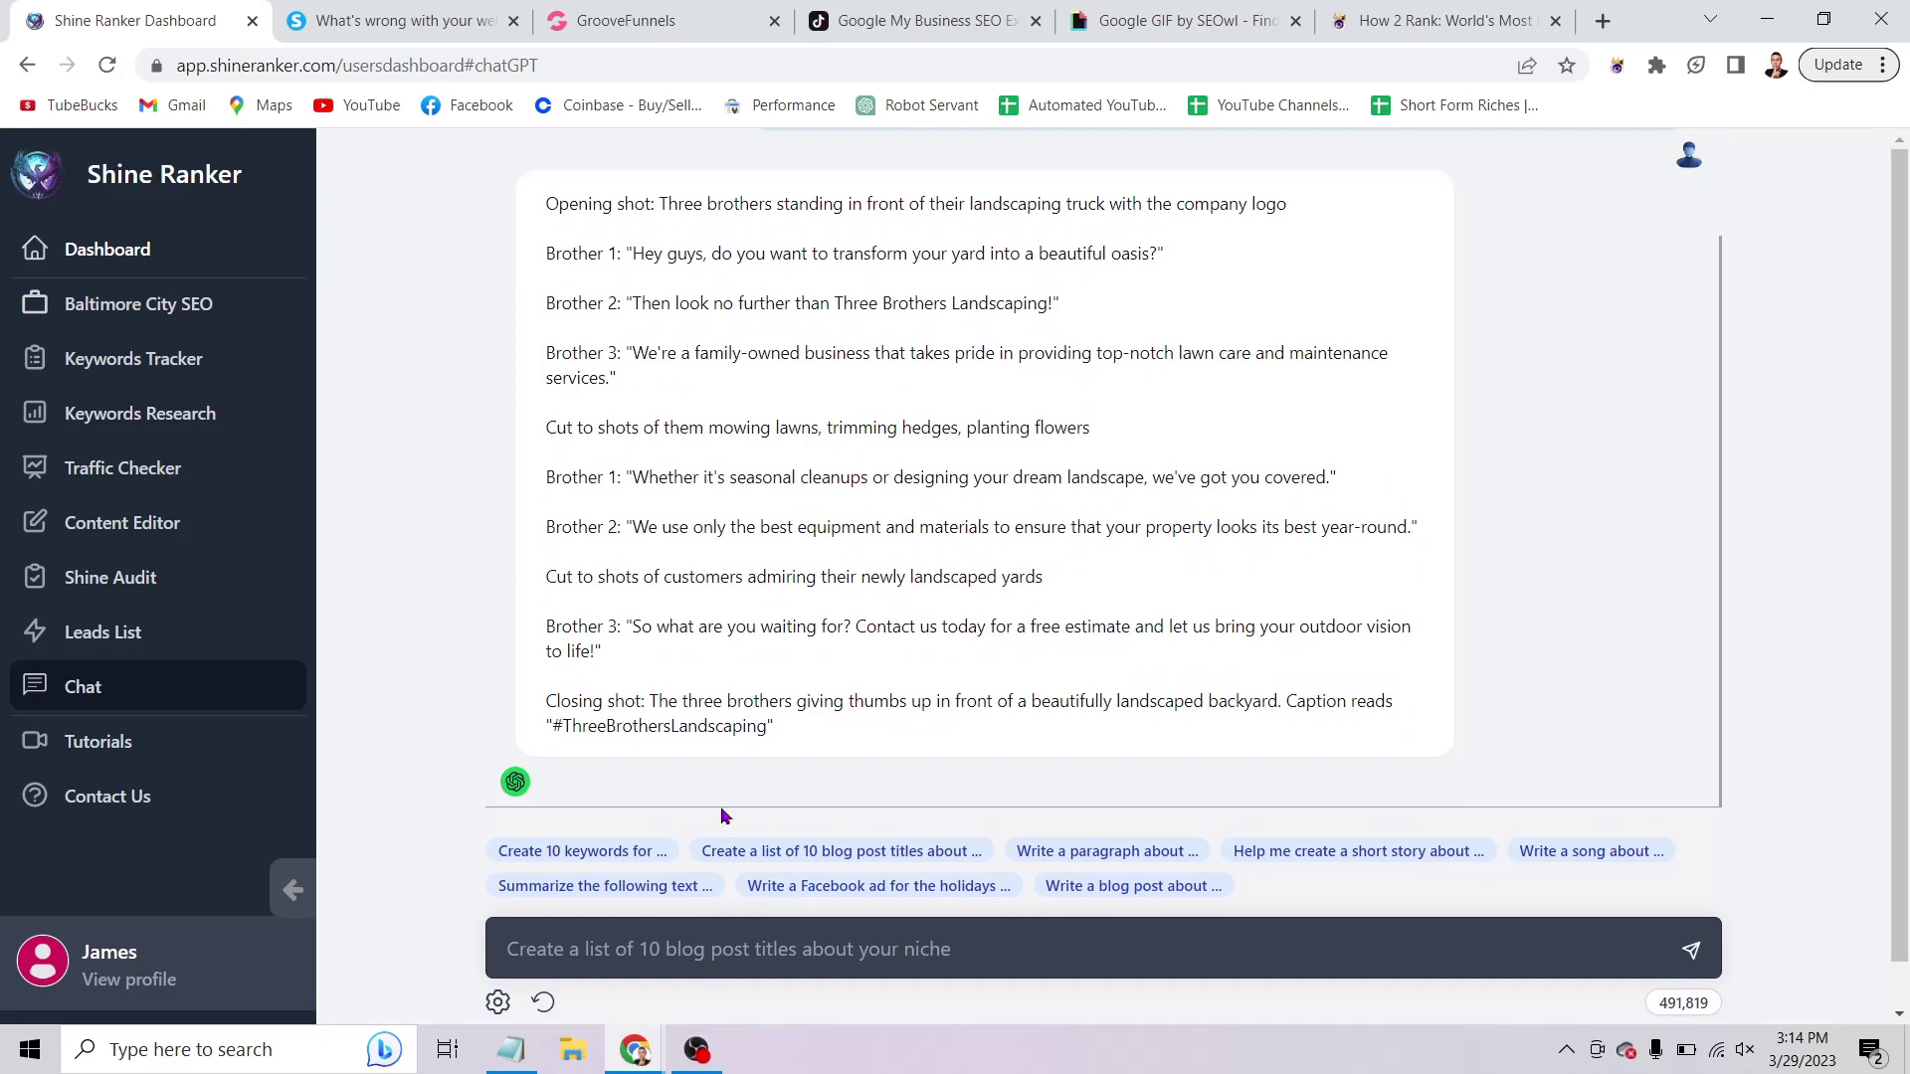
Add THESHORTRICHES.COM in capitals on a new line below item 6 of the Notepad outline.
click(511, 1050)
click(753, 525)
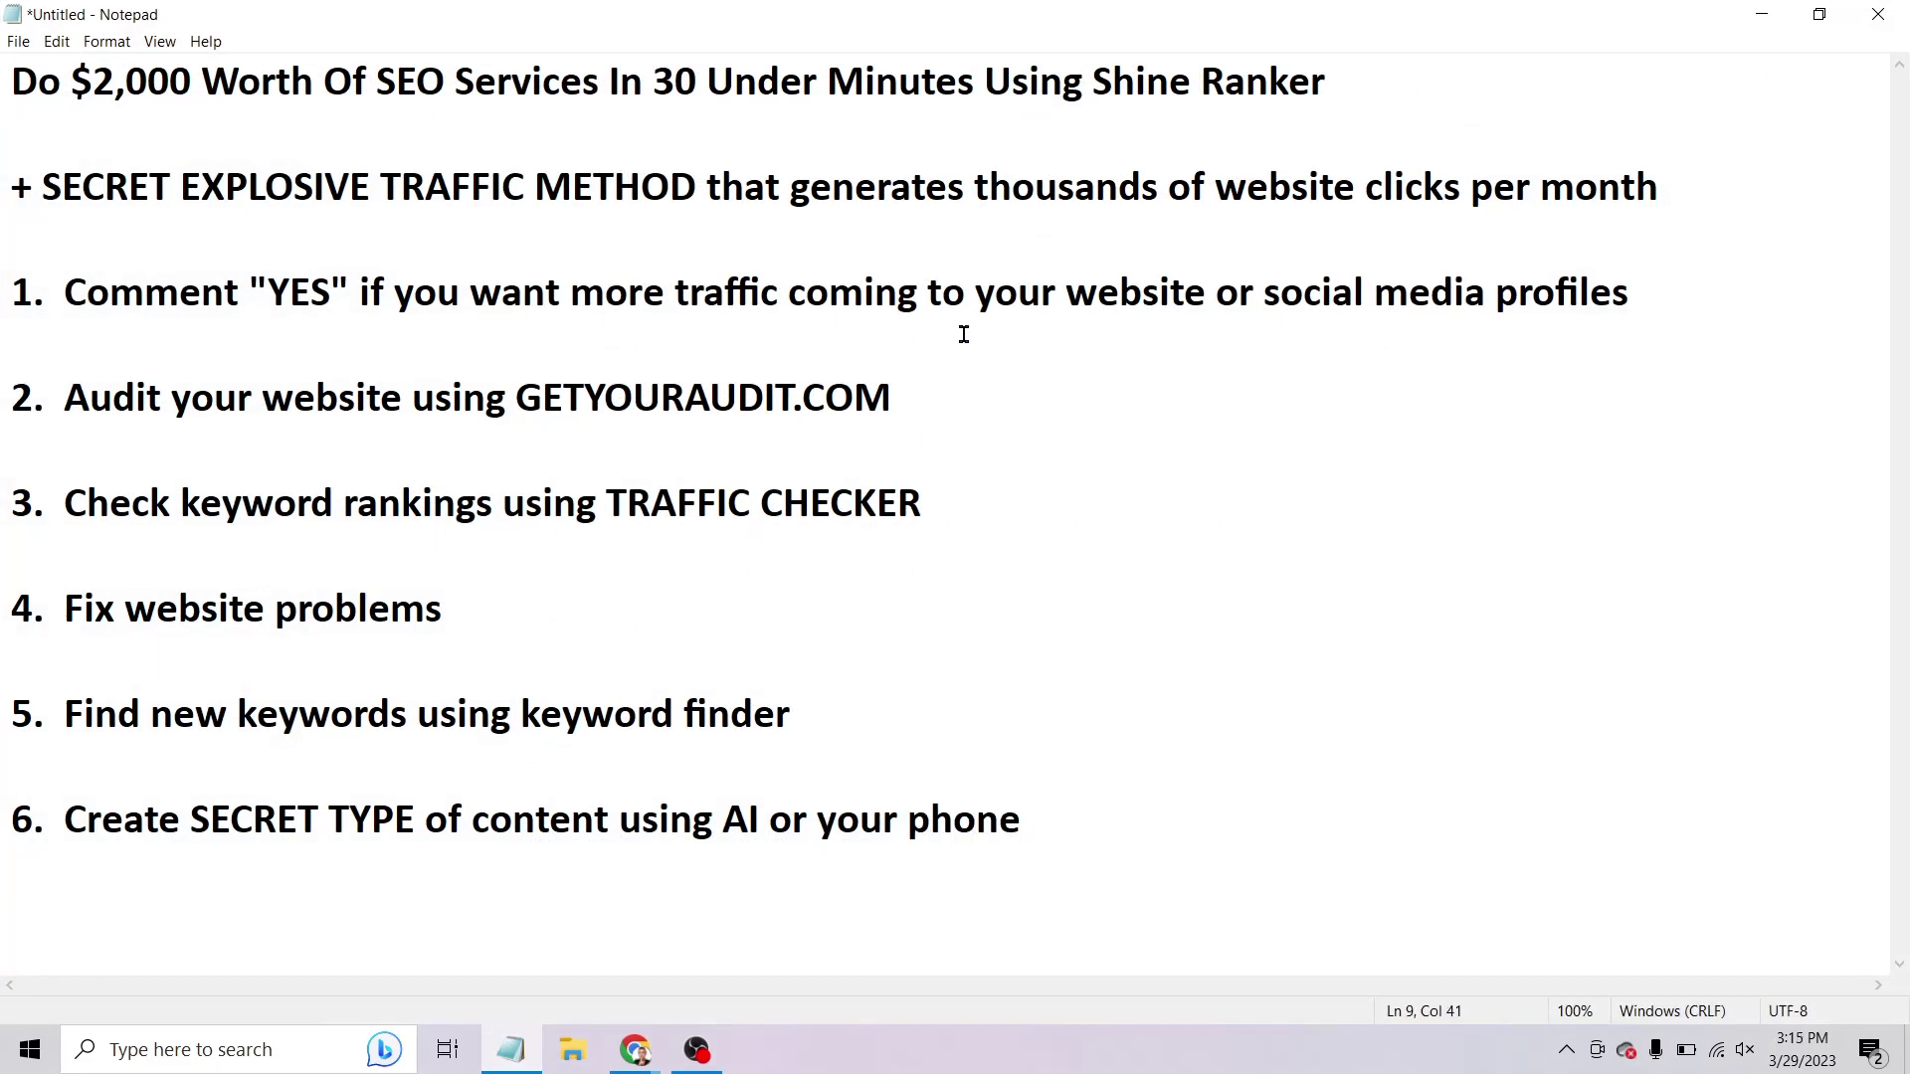
click(1245, 833)
key(Return)
key(Return)
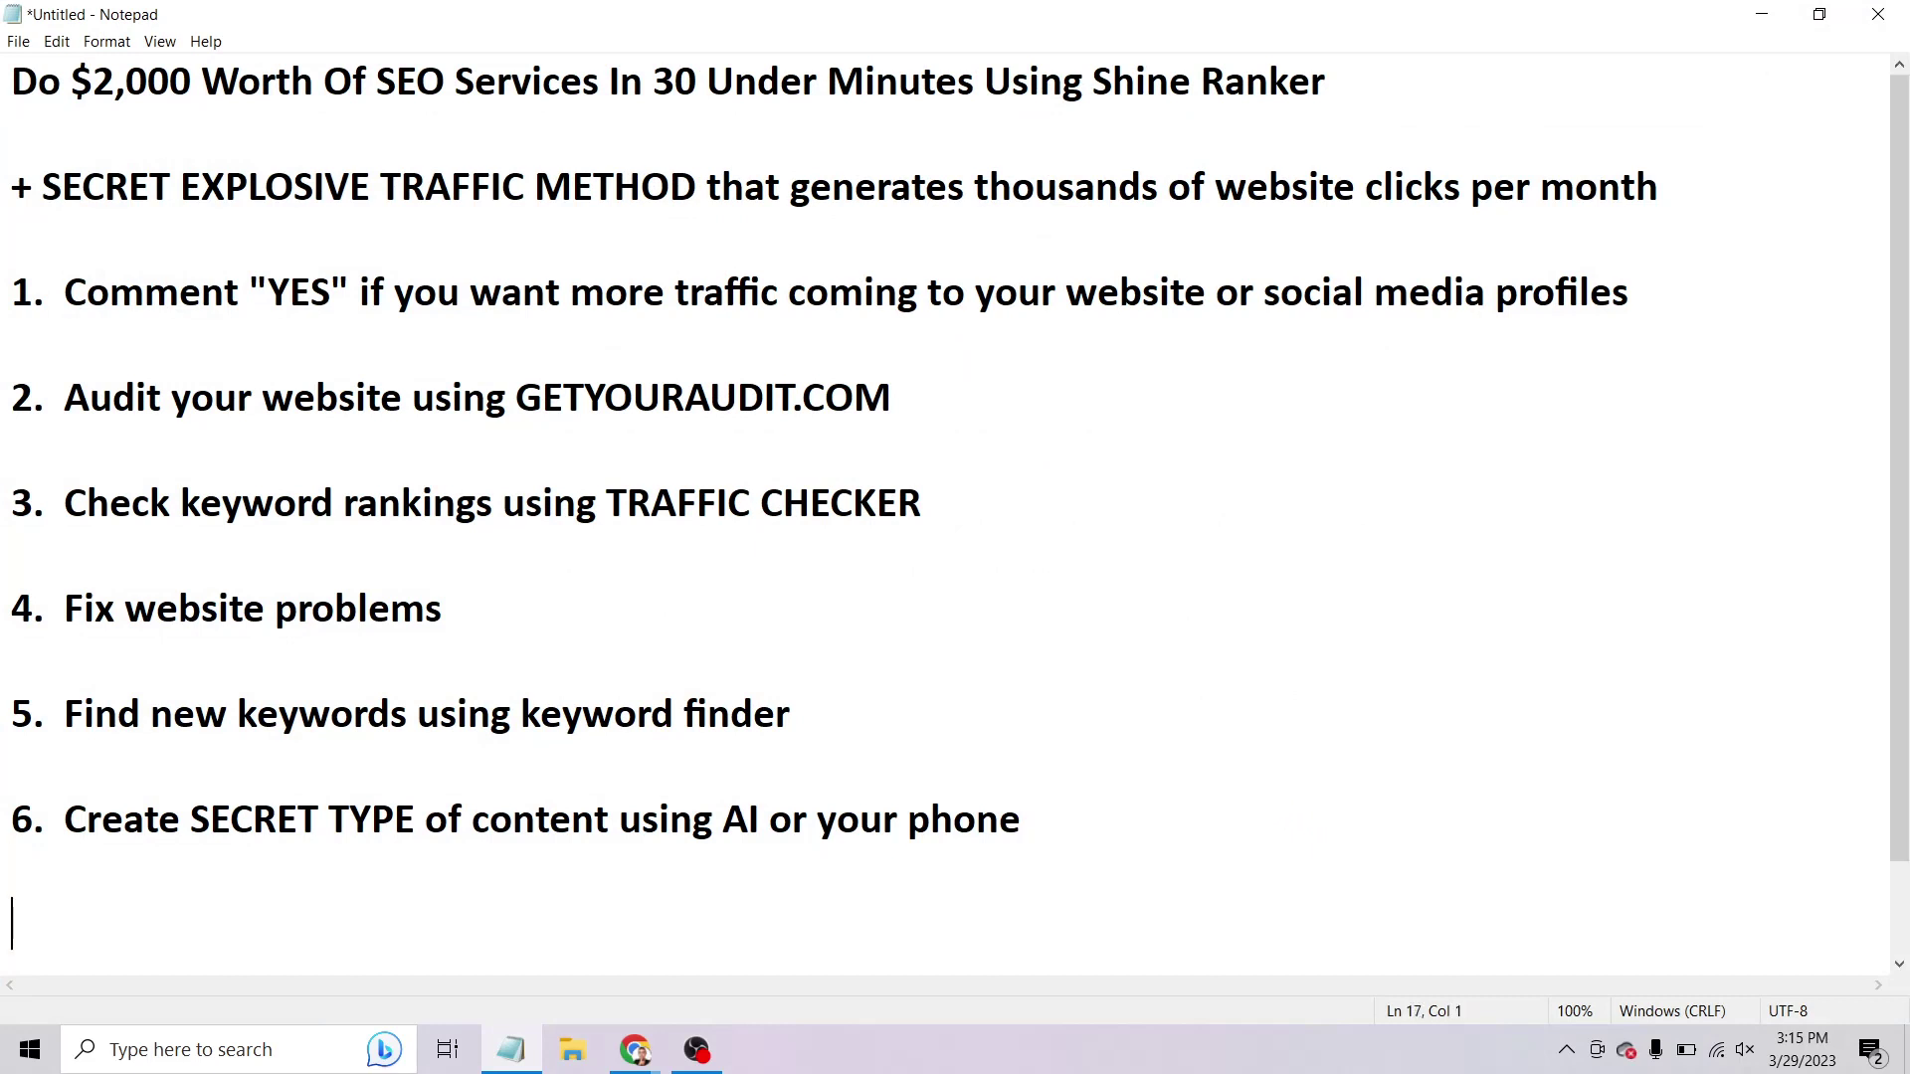
text(THESHORTRIC)
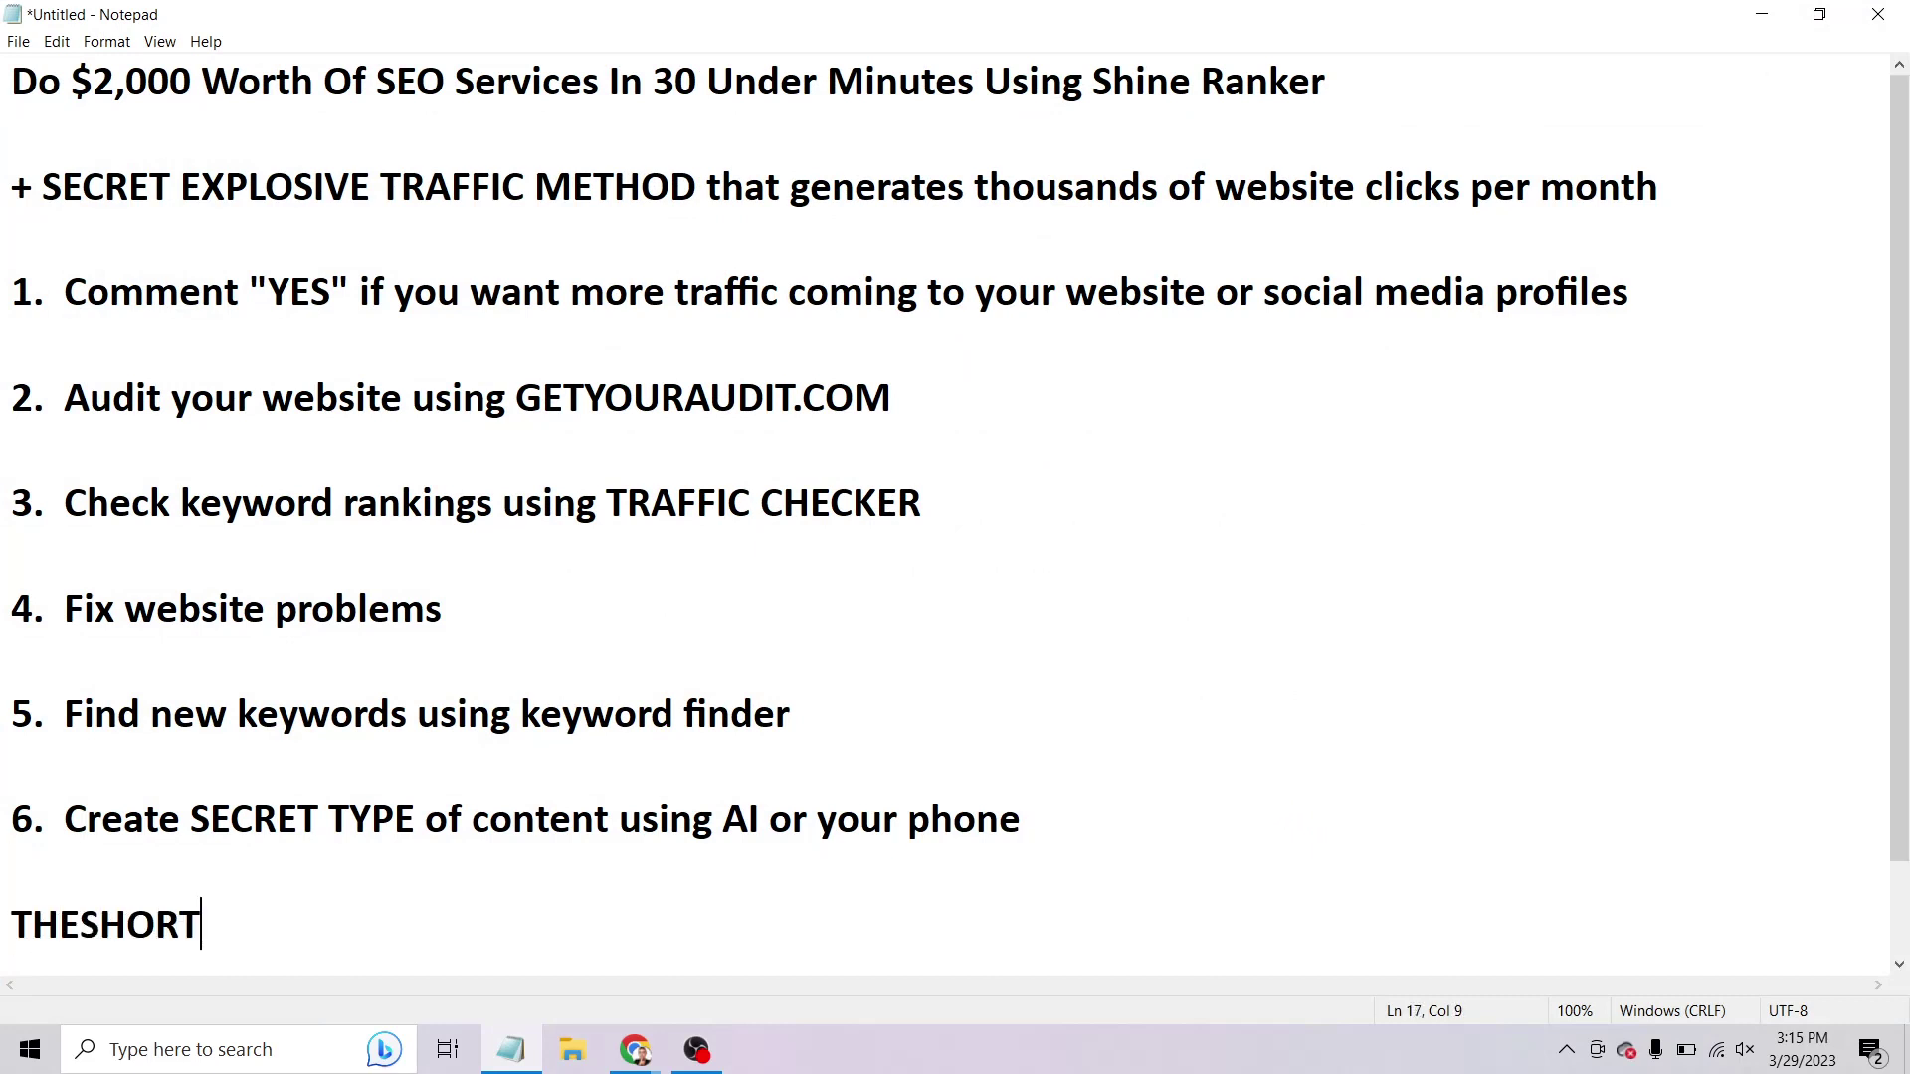
text(HES.c)
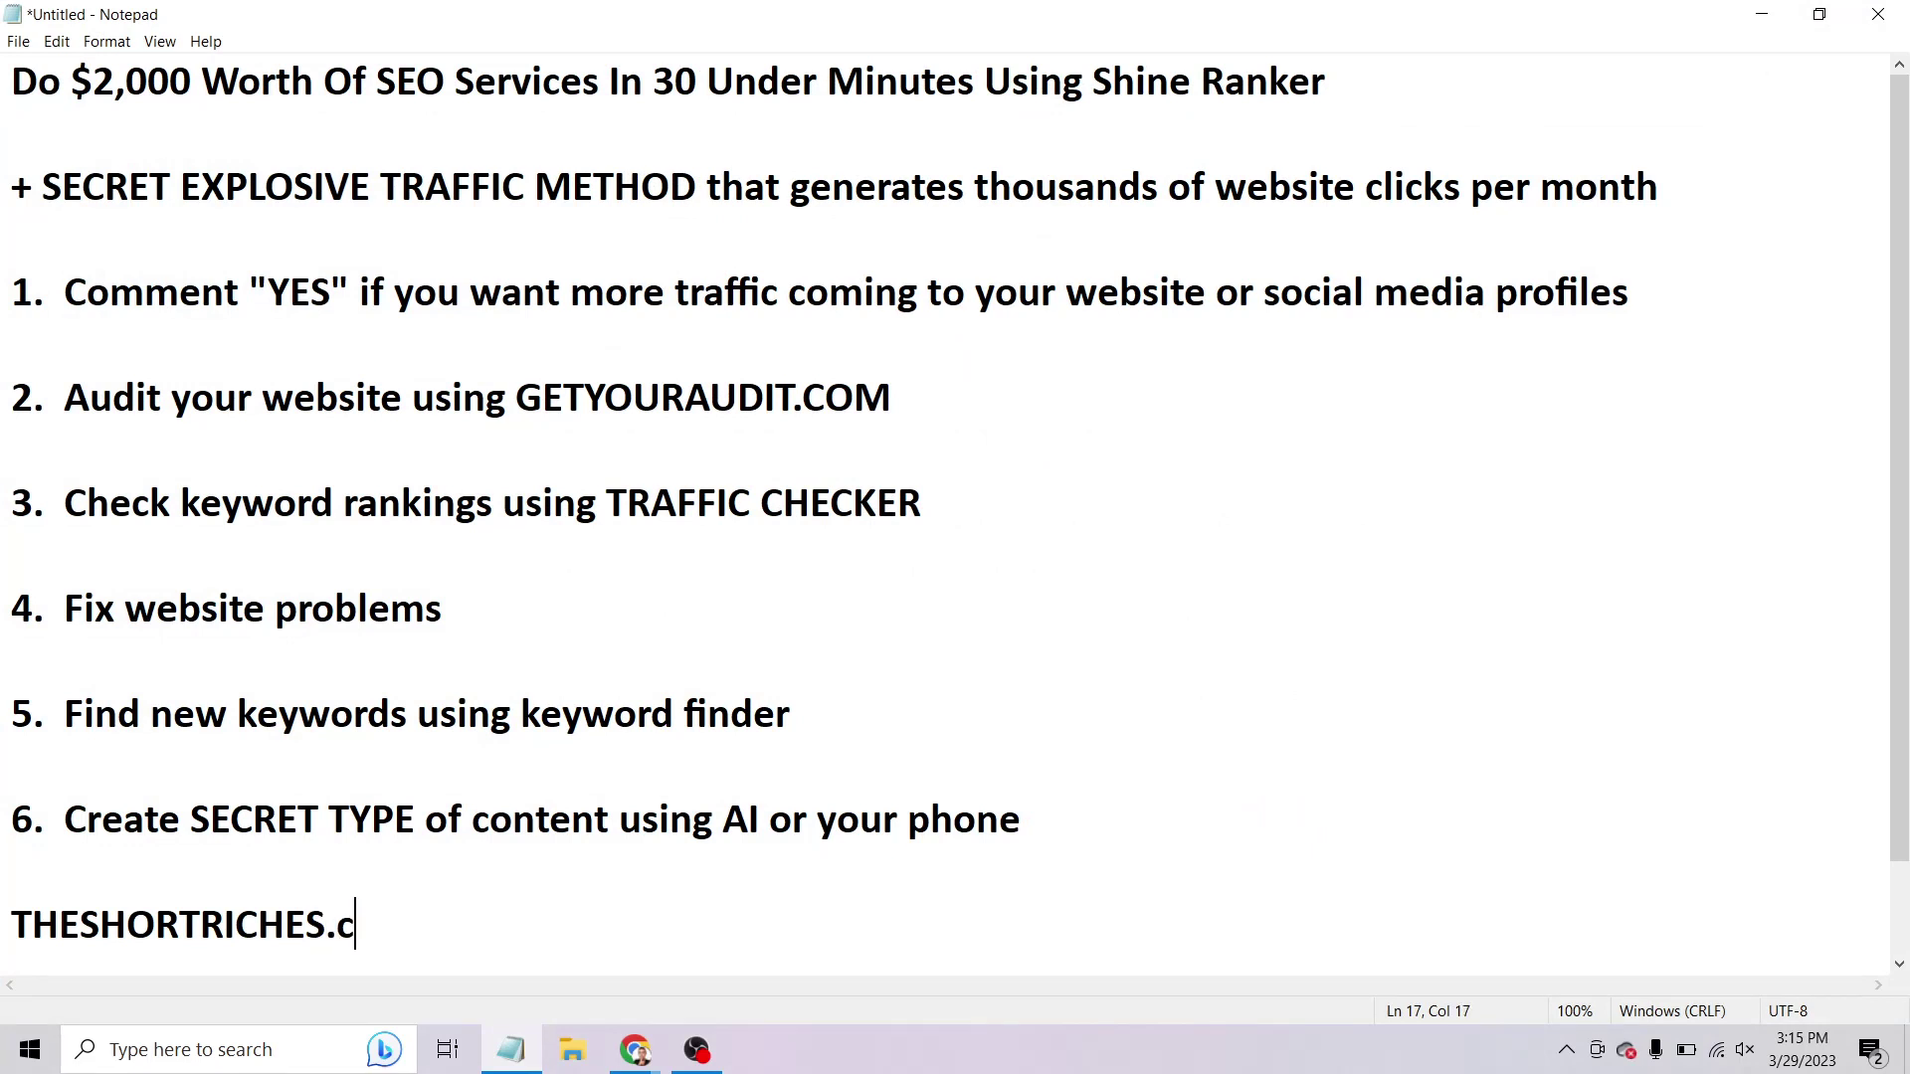
key(BackSpace)
text(COM)
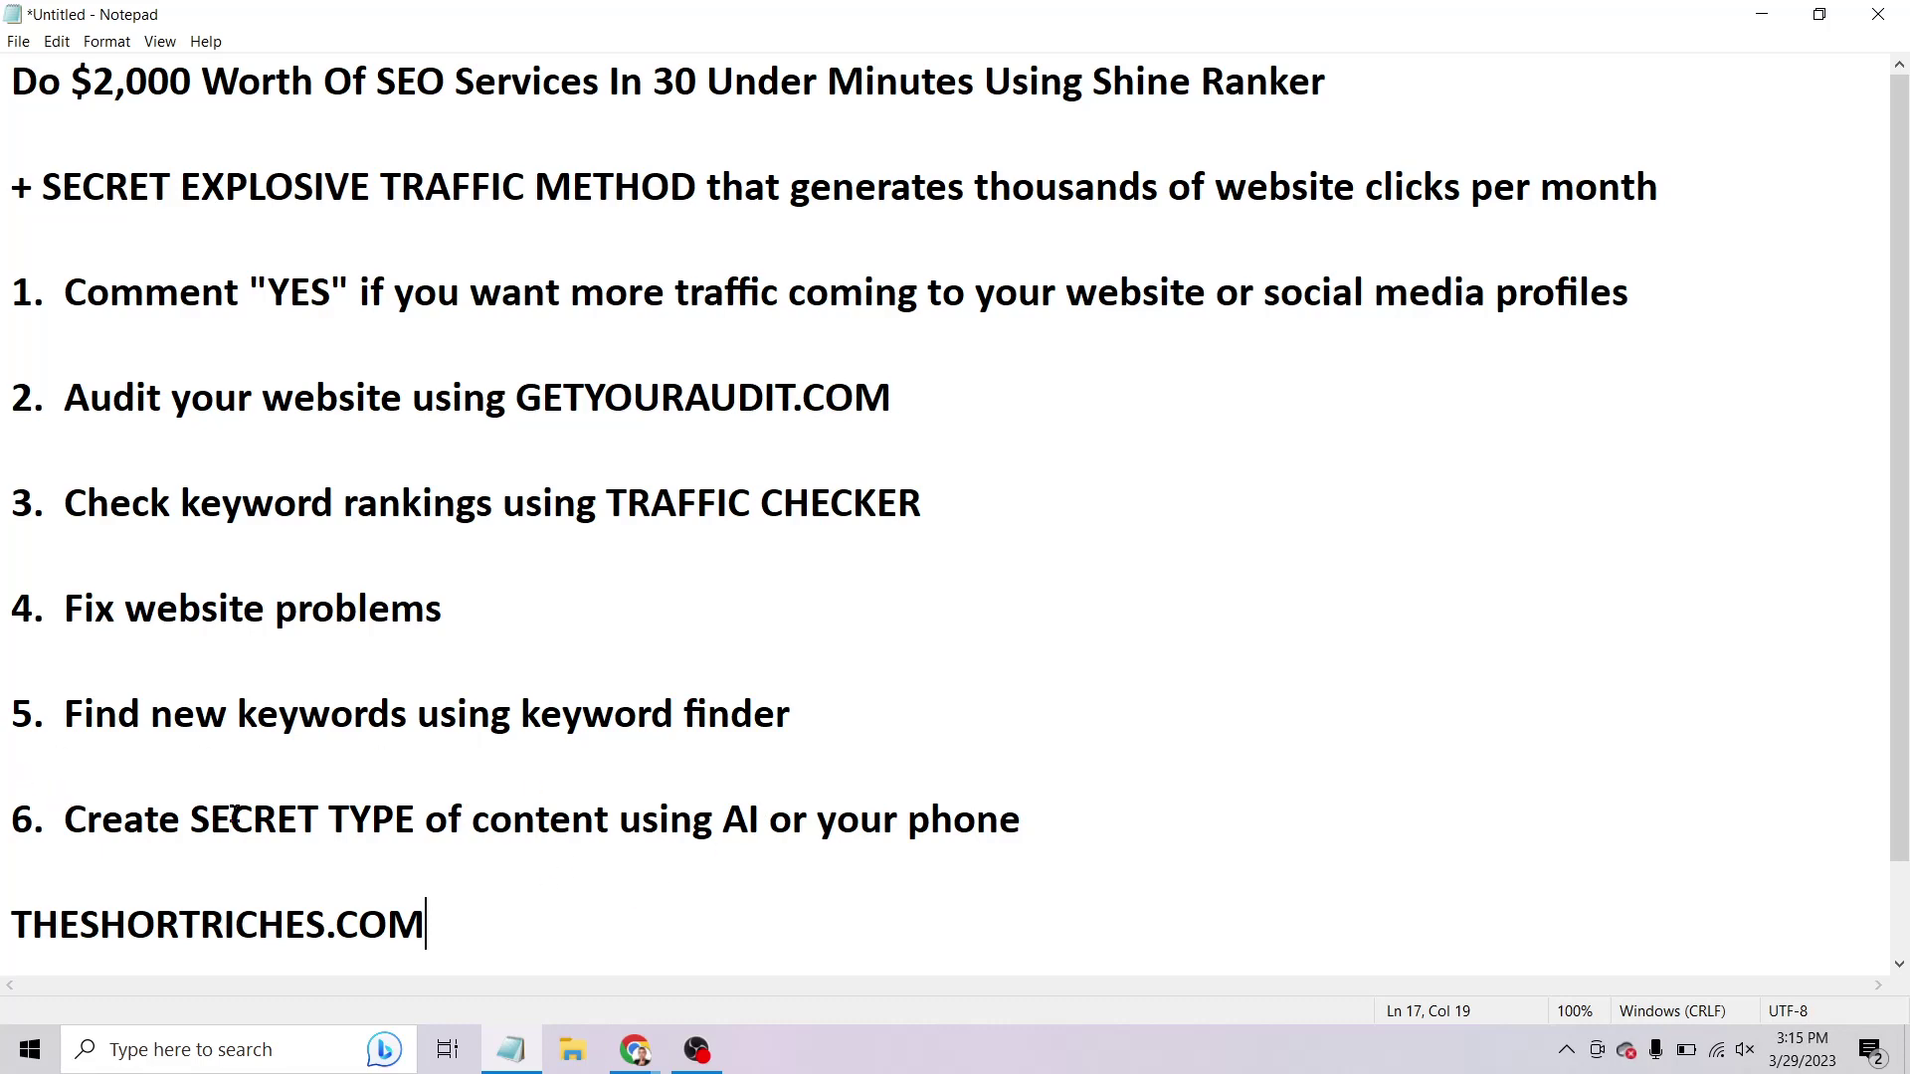
Review item 6 and the new THESHORTRICHES.COM line, then minimize Notepad.
drag(189, 819, 1142, 841)
click(1148, 842)
click(888, 828)
click(769, 811)
drag(428, 933, 2, 935)
click(108, 786)
drag(62, 799, 1174, 773)
click(1756, 14)
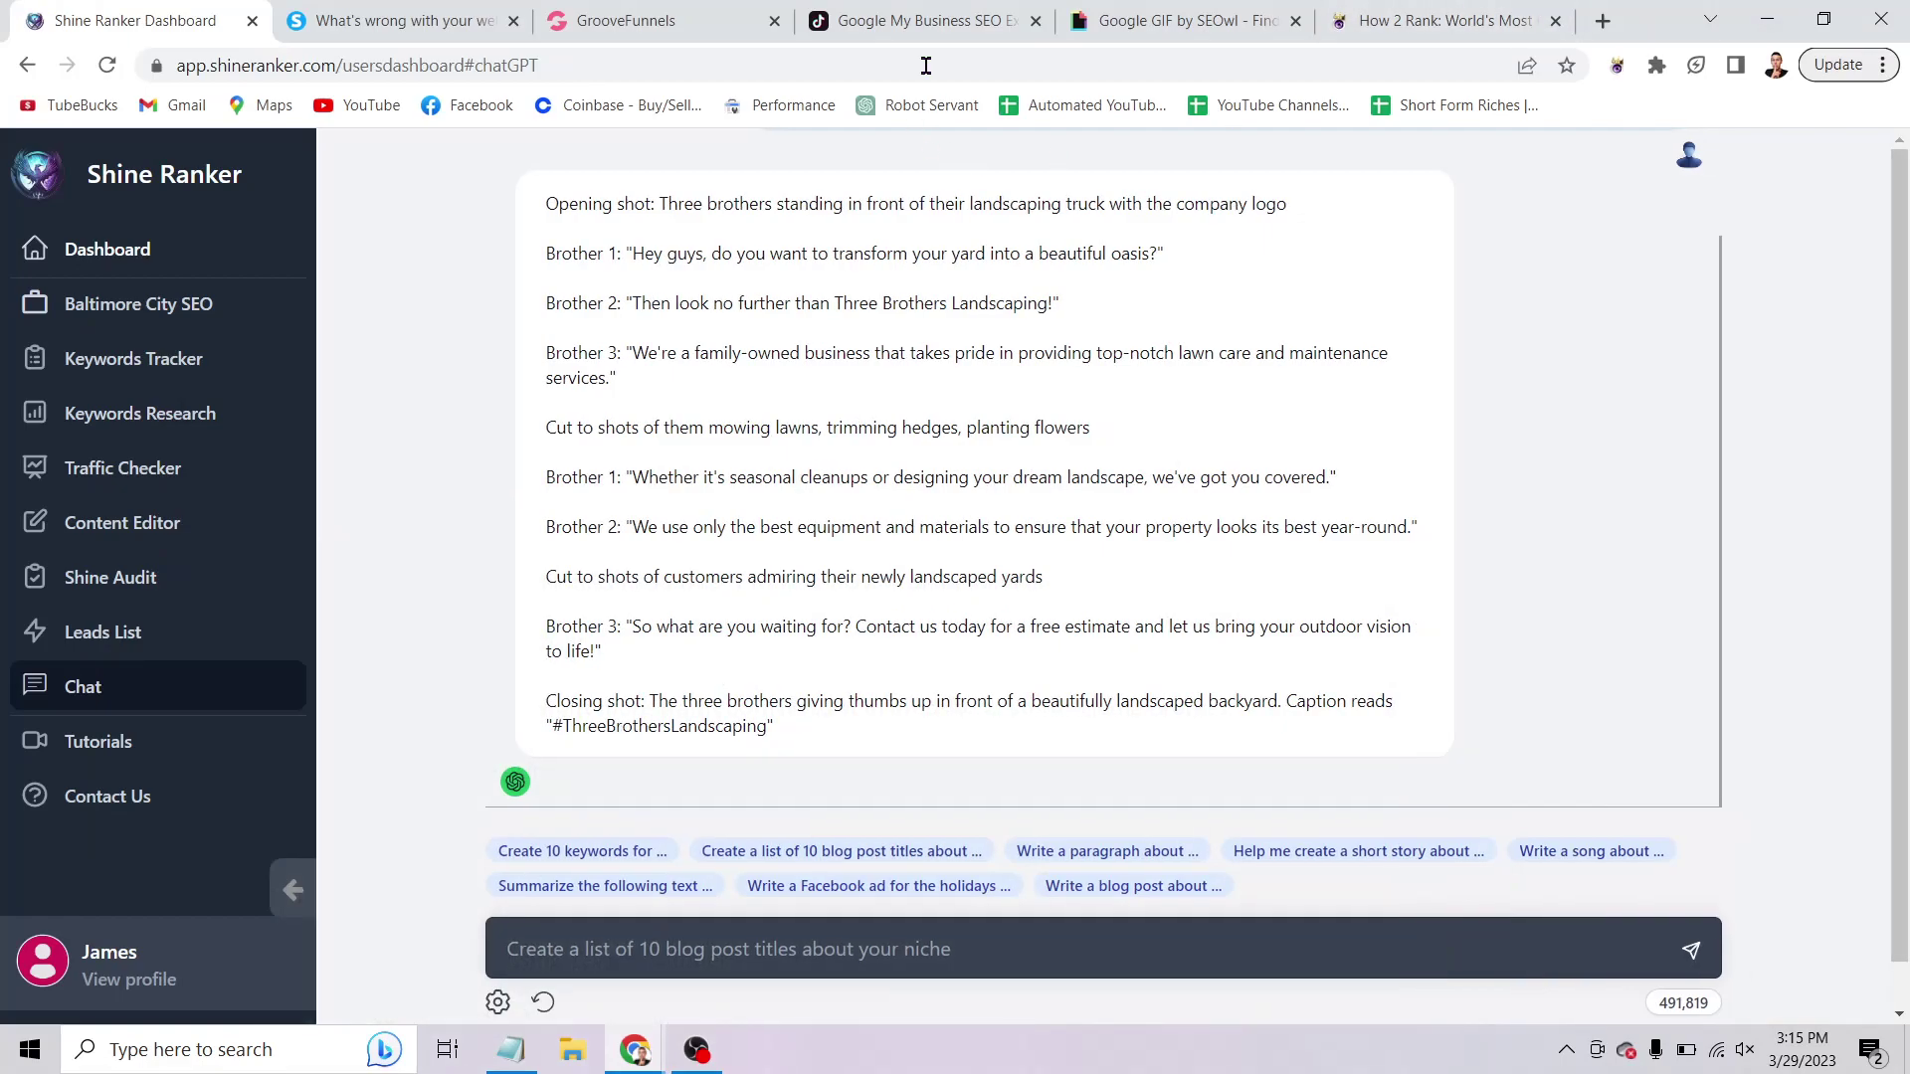
Return to the gmbseo TikTok profile and scroll down to videos like 'LOCAL SEO HACK'.
click(925, 20)
scroll(1062, 567, up, 4)
scroll(1233, 507, down, 6)
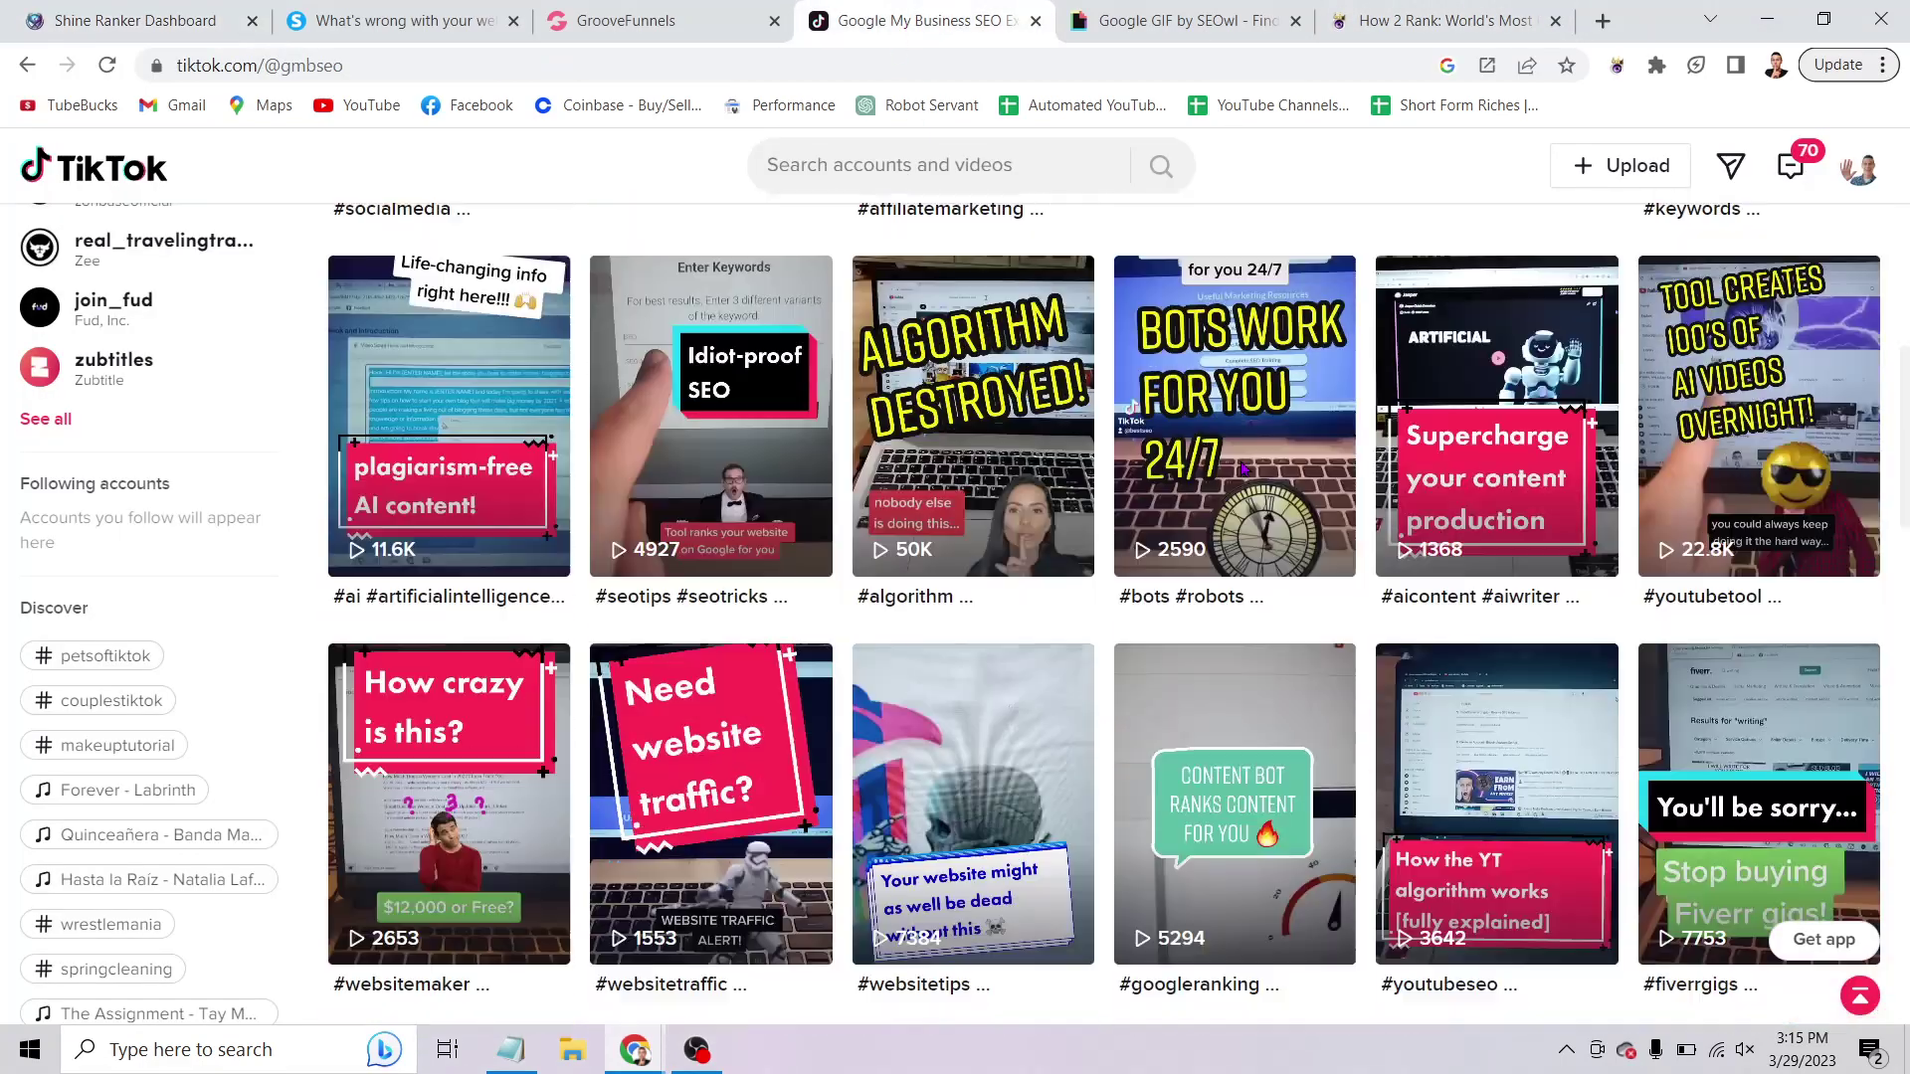
scroll(1264, 492, down, 5)
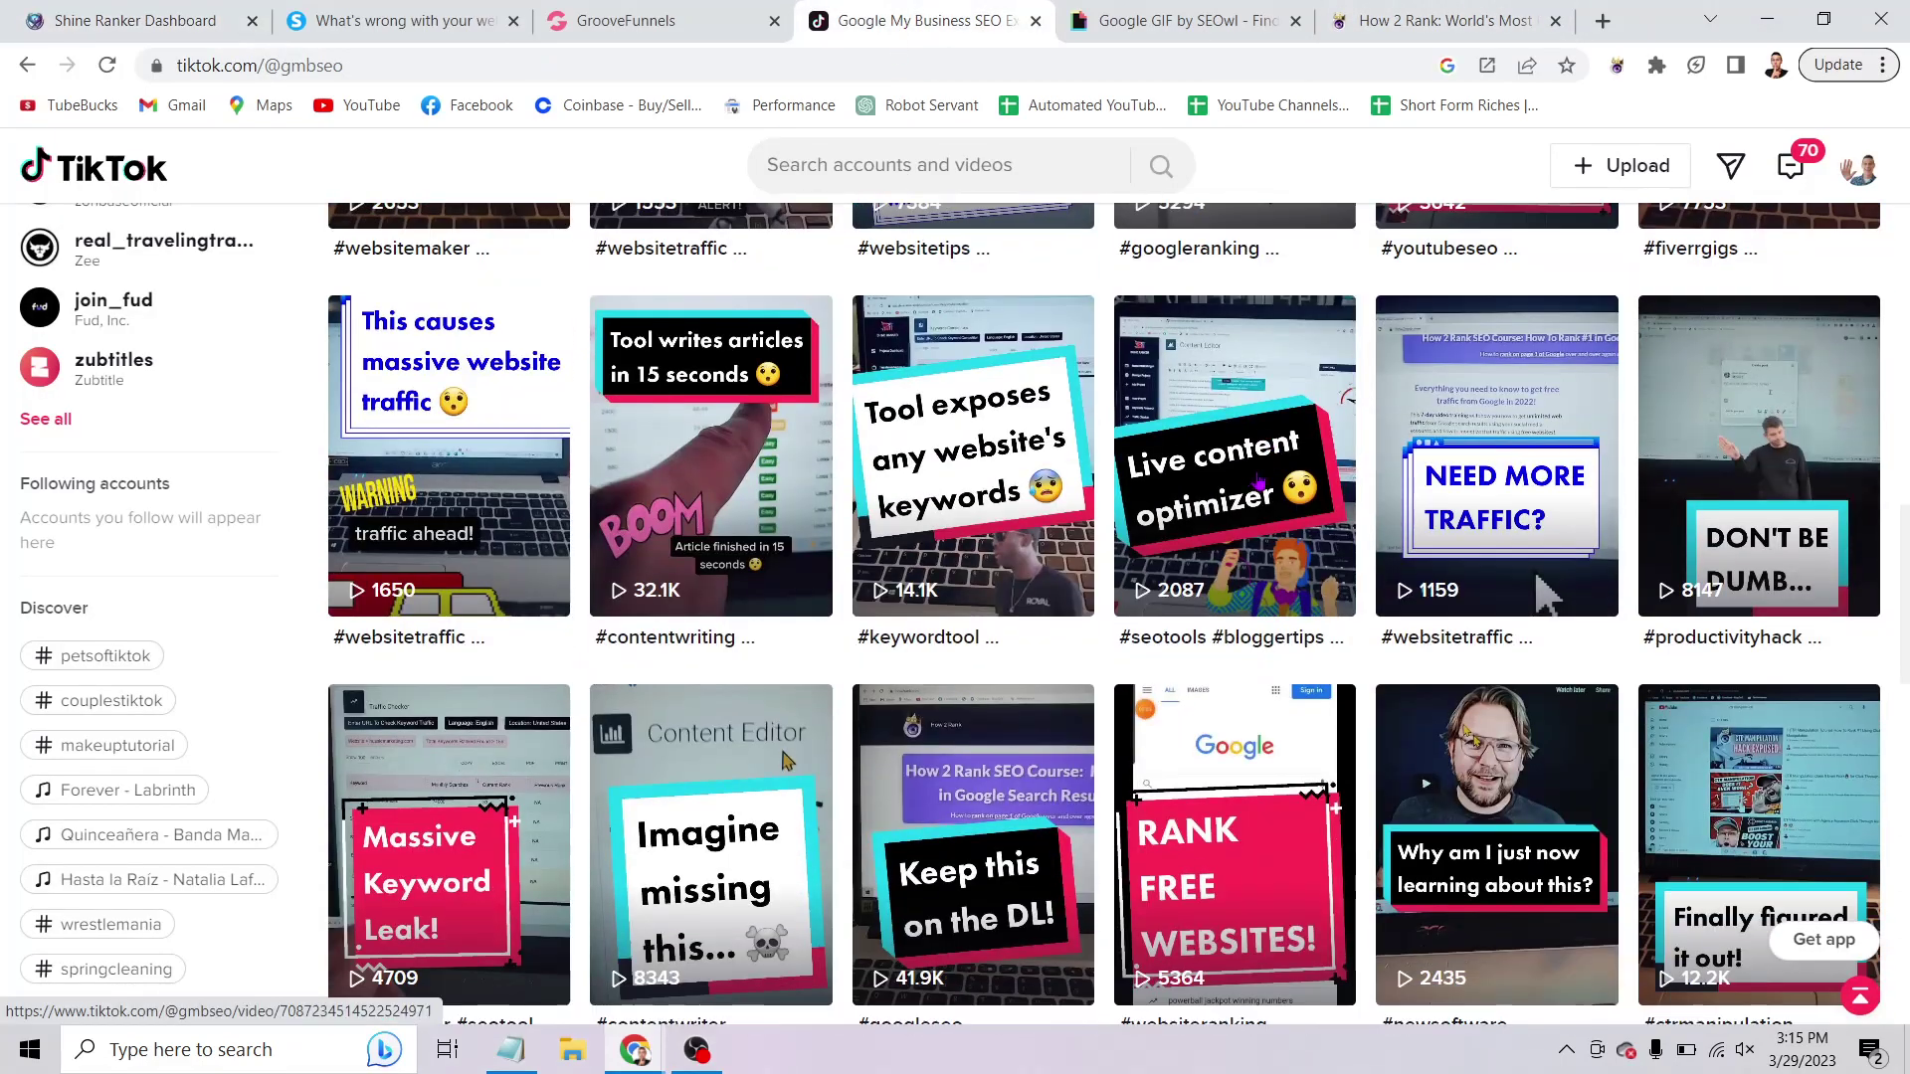
scroll(1471, 534, down, 6)
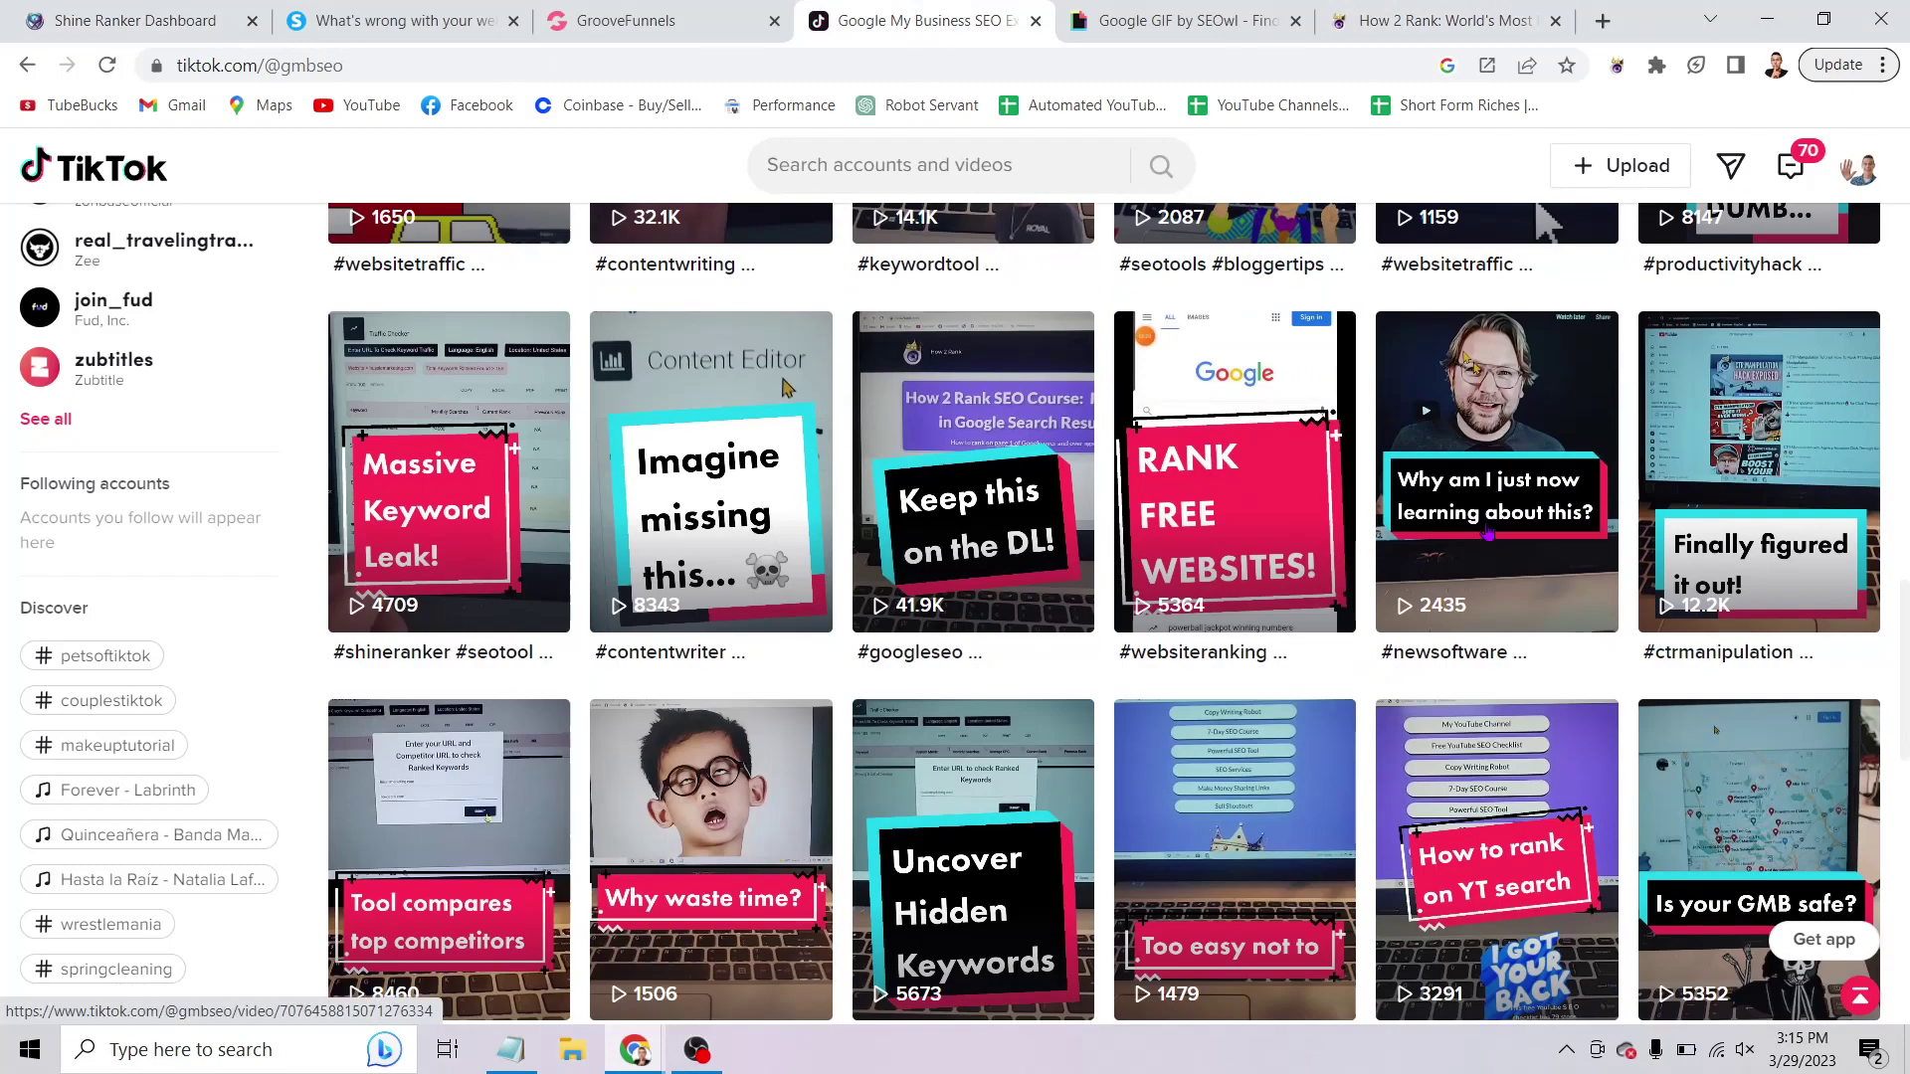
scroll(1471, 534, down, 3)
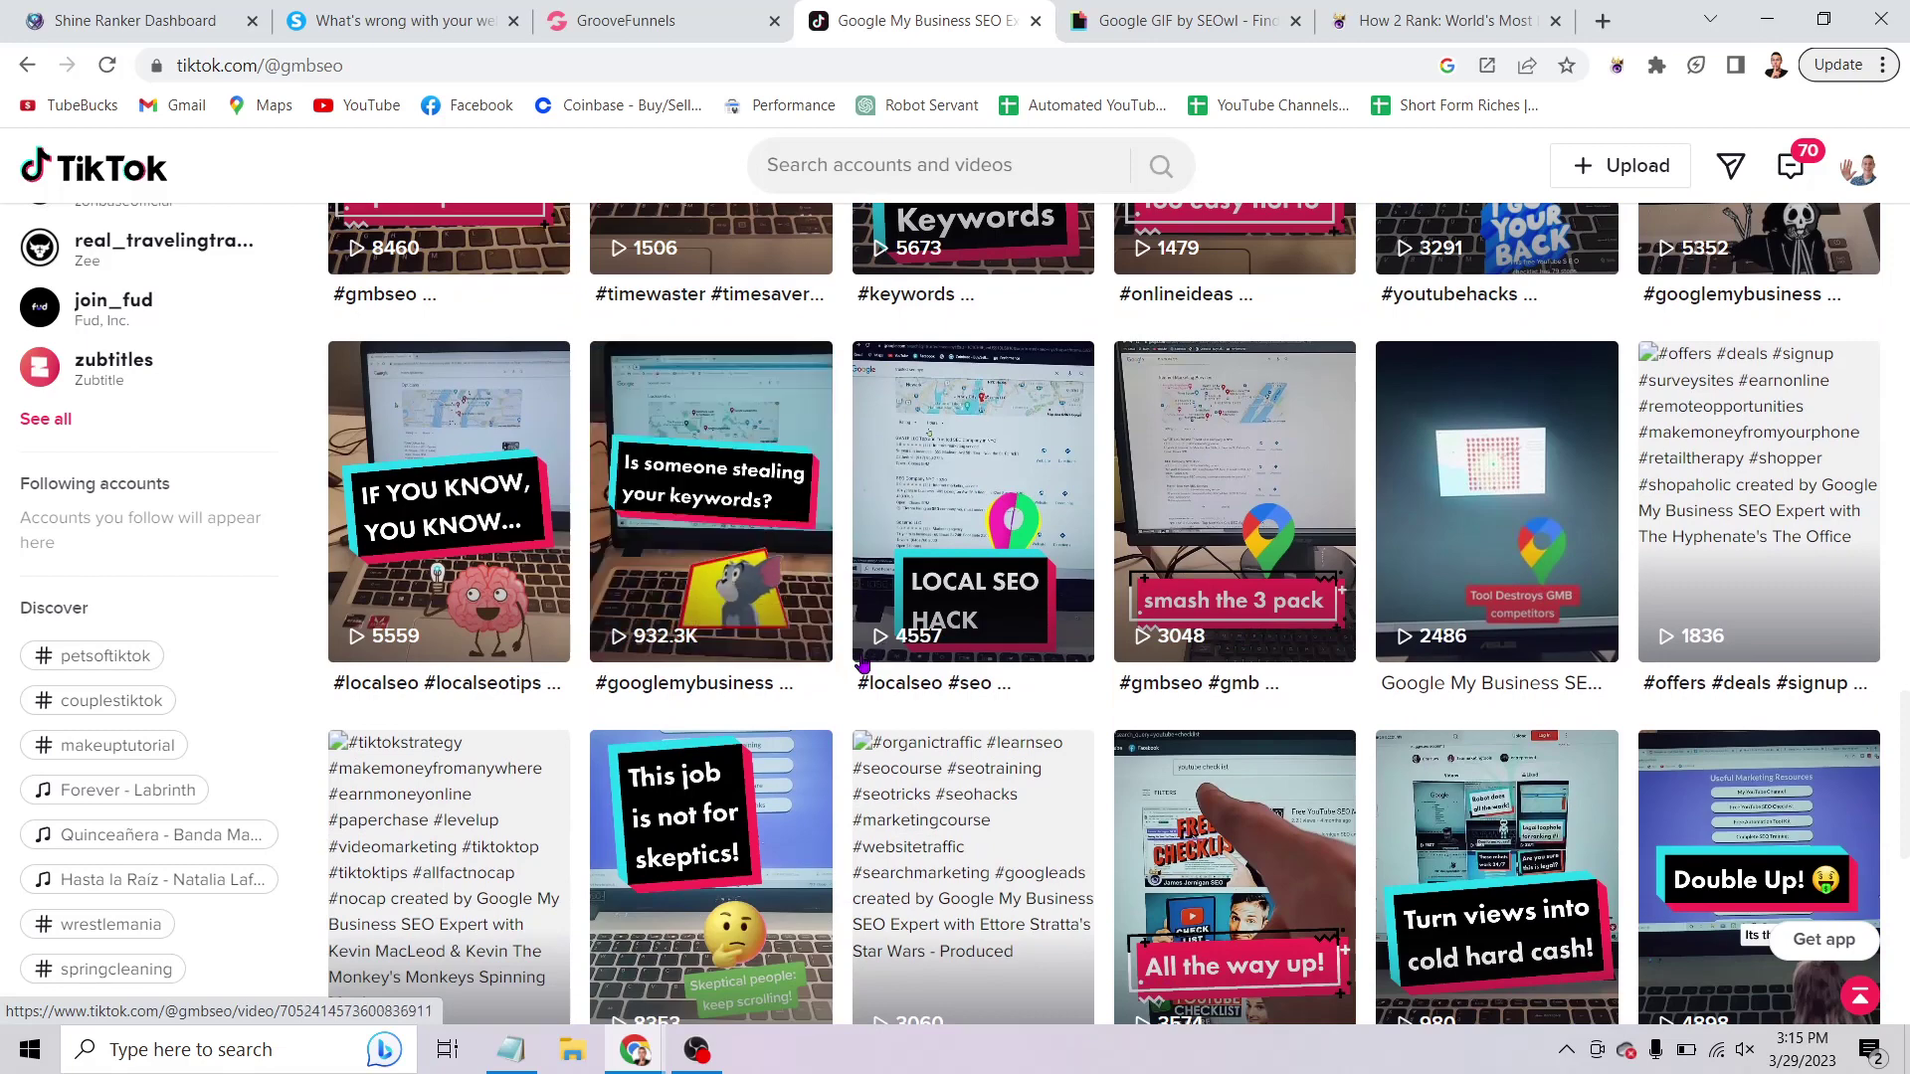
click(1124, 927)
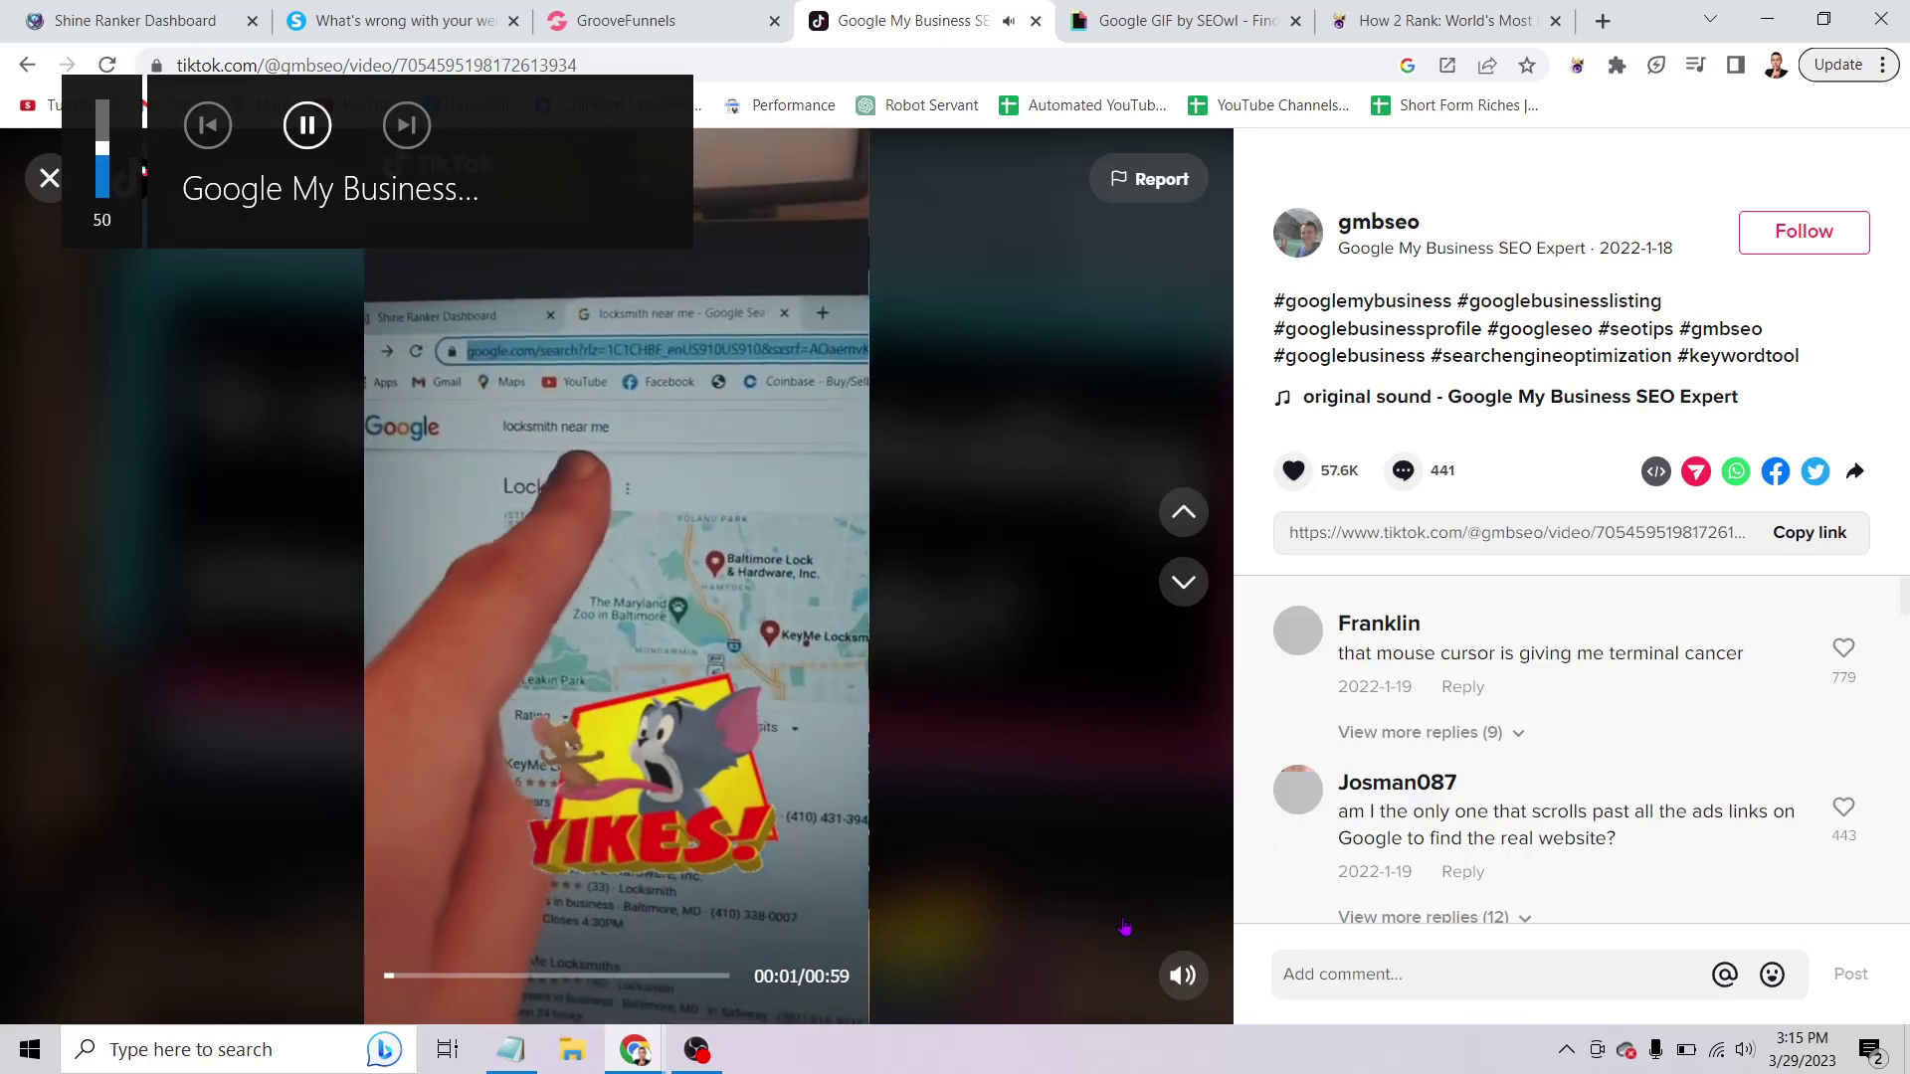
key(XF86AudioRaiseVolume)
key(XF86AudioRaiseVolume)
key(XF86AudioRaiseVolume)
key(XF86AudioRaiseVolume)
key(XF86AudioRaiseVolume)
key(XF86AudioRaiseVolume)
key(XF86AudioRaiseVolume)
key(XF86AudioRaiseVolume)
key(XF86AudioRaiseVolume)
key(XF86AudioRaiseVolume)
key(XF86AudioRaiseVolume)
key(XF86AudioRaiseVolume)
key(XF86AudioRaiseVolume)
key(XF86AudioRaiseVolume)
key(XF86AudioRaiseVolume)
key(XF86AudioRaiseVolume)
key(XF86AudioRaiseVolume)
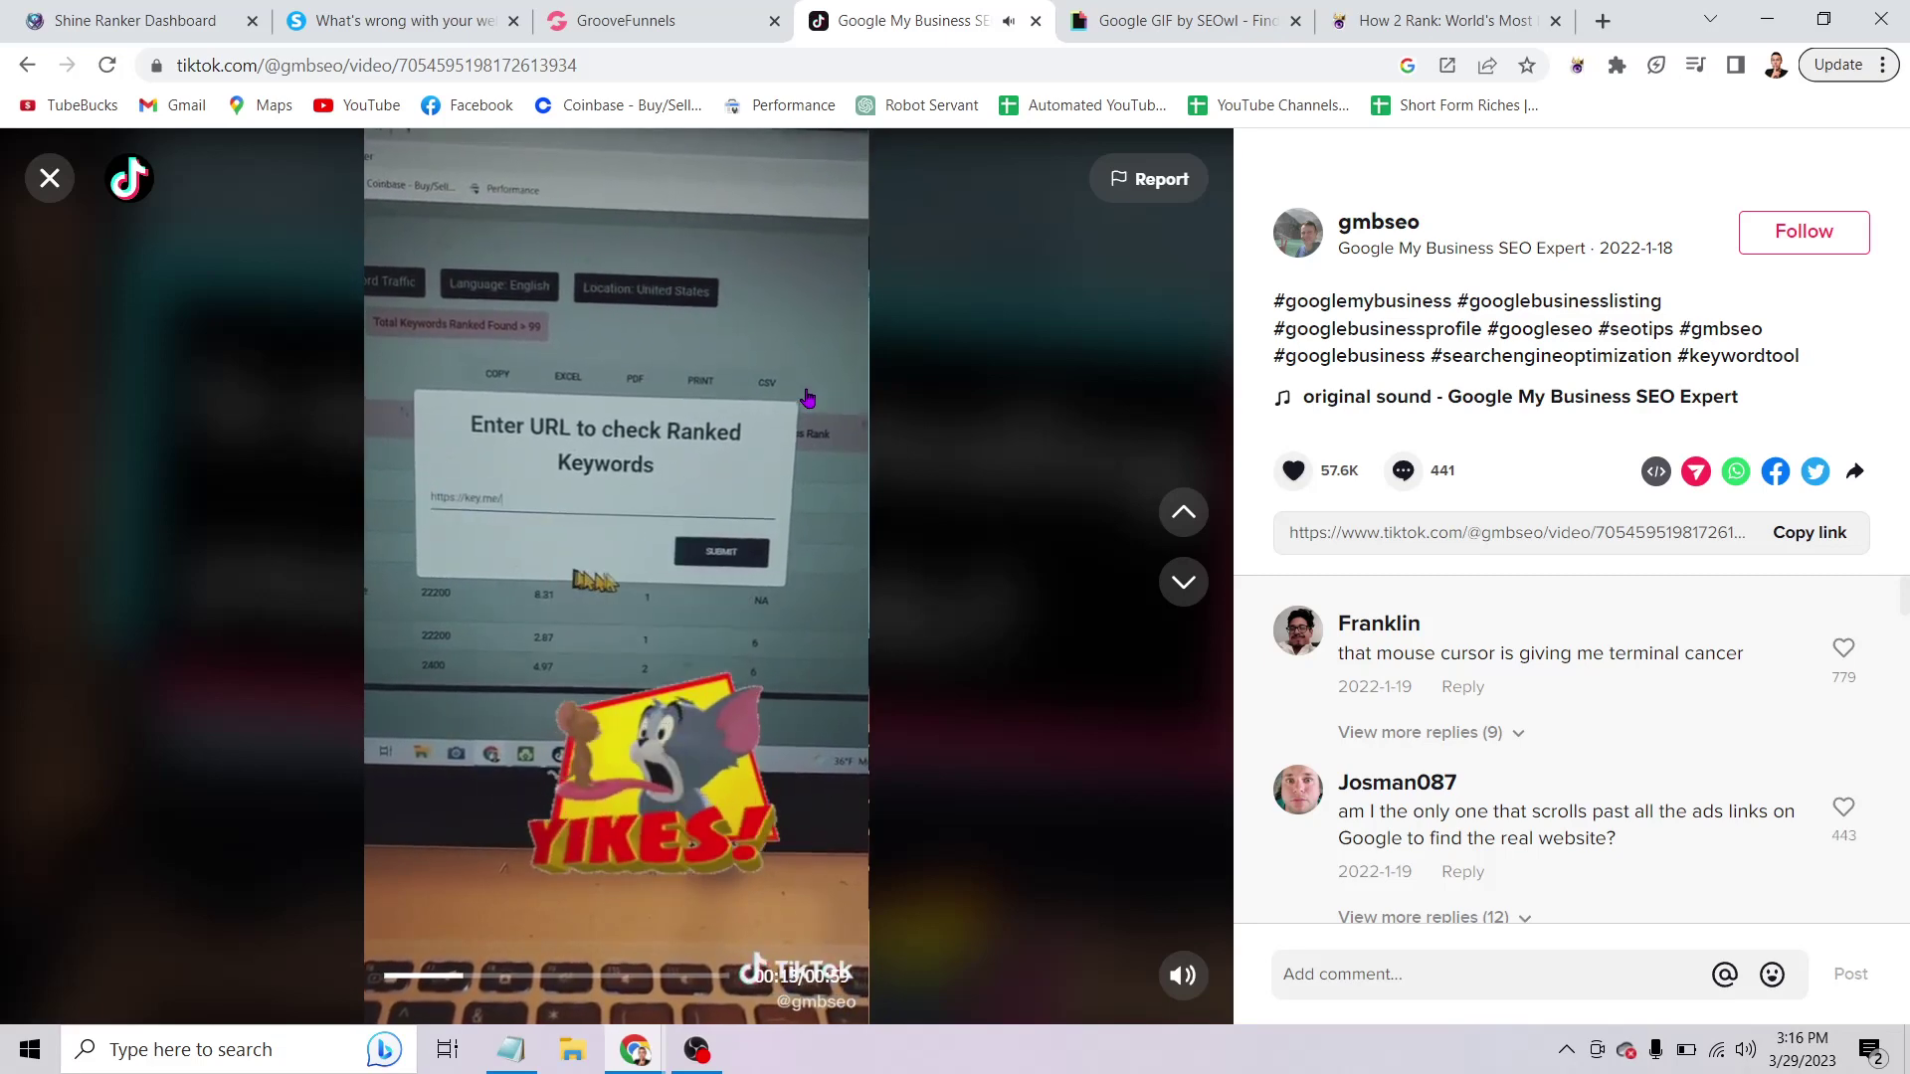
scroll(608, 510, down, 1)
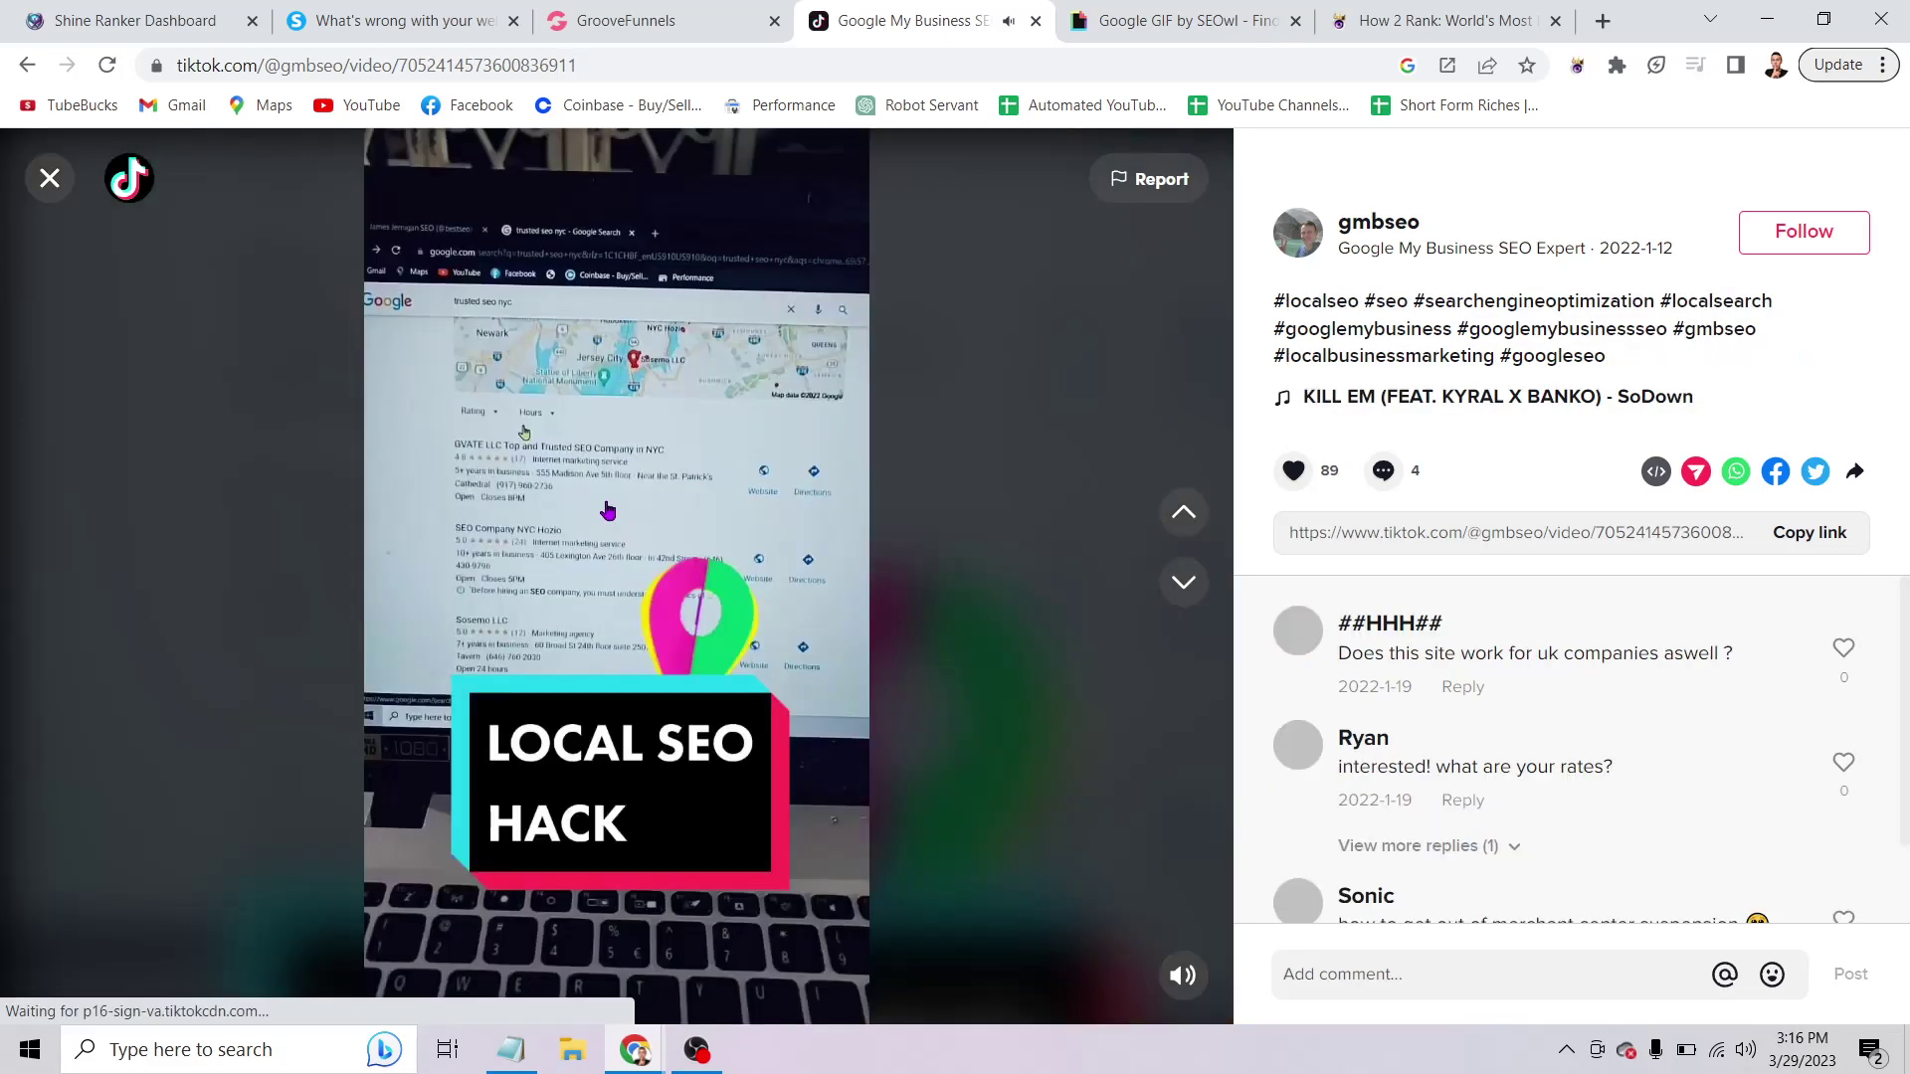
click(50, 178)
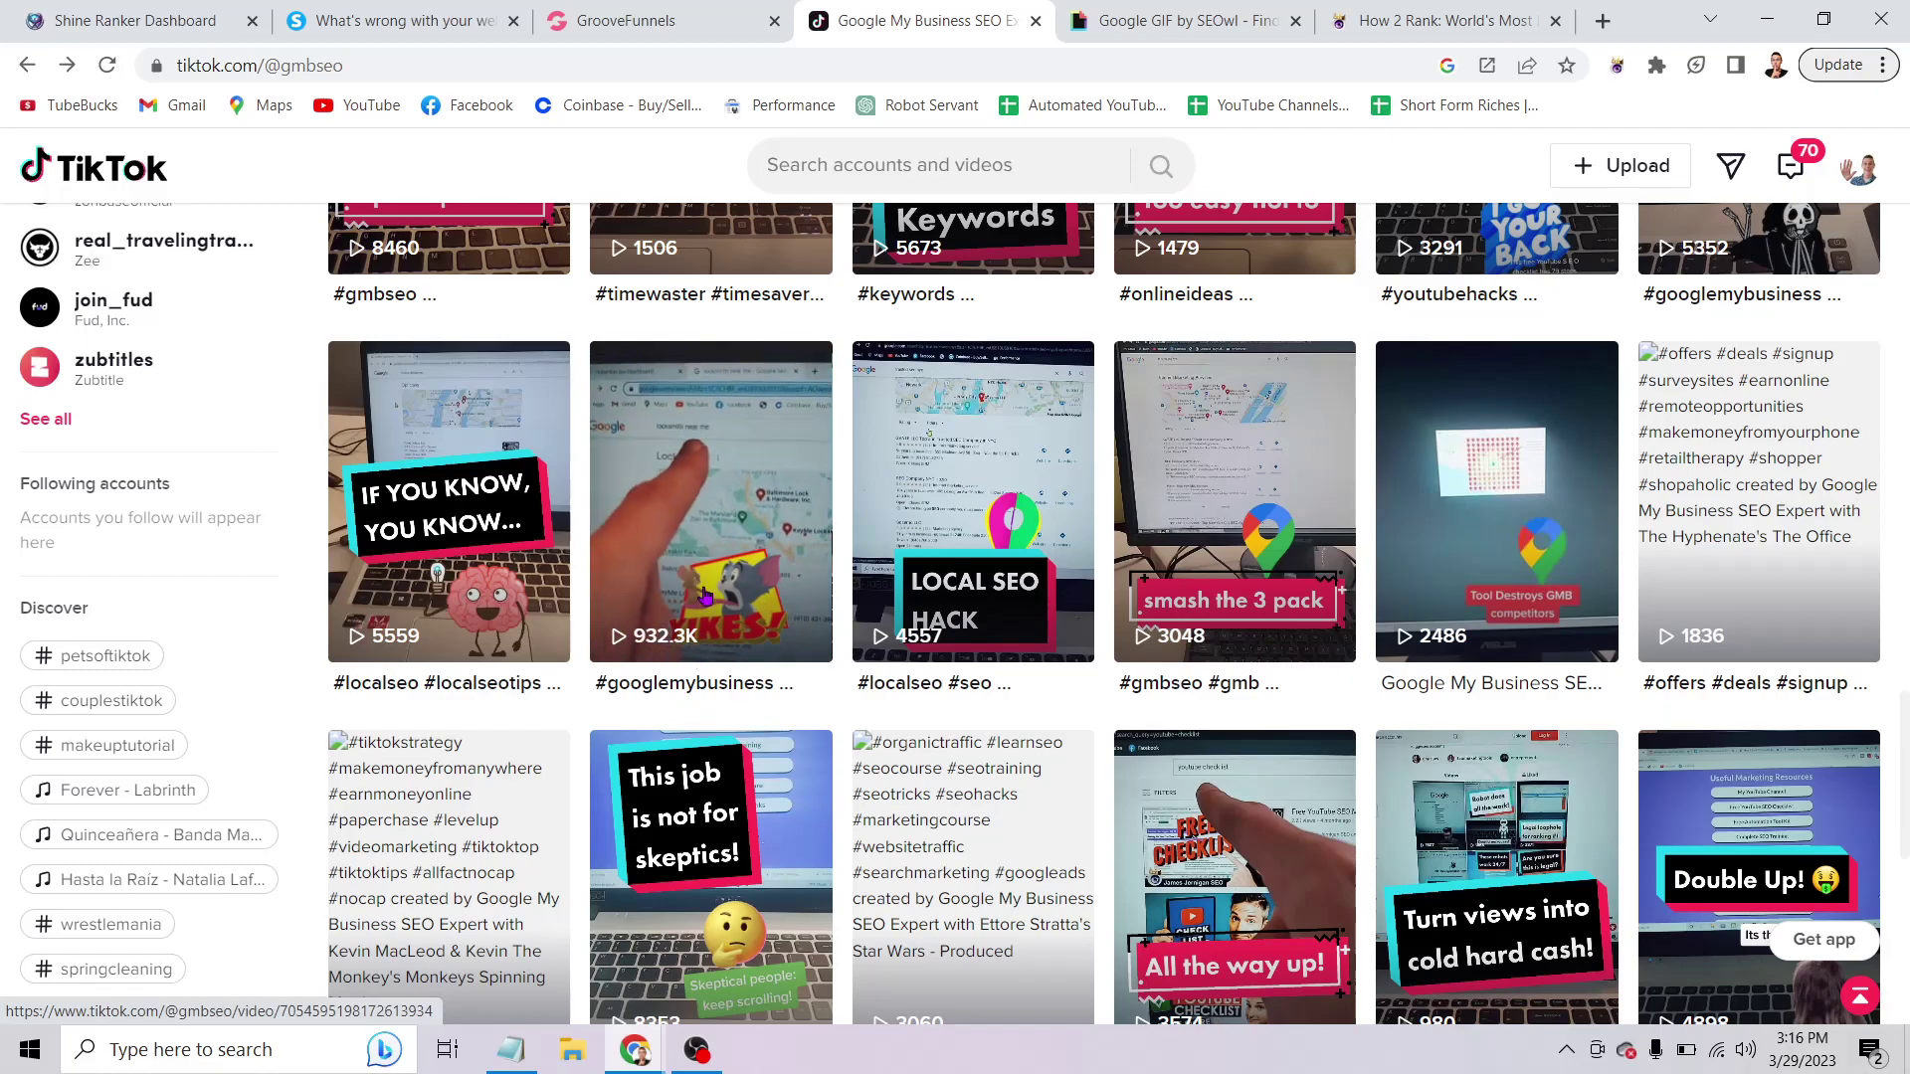
Scroll to the end of the gmbseo video grid and back up to 'Tool writes articles in 15 seconds'.
scroll(703, 594, down, 3)
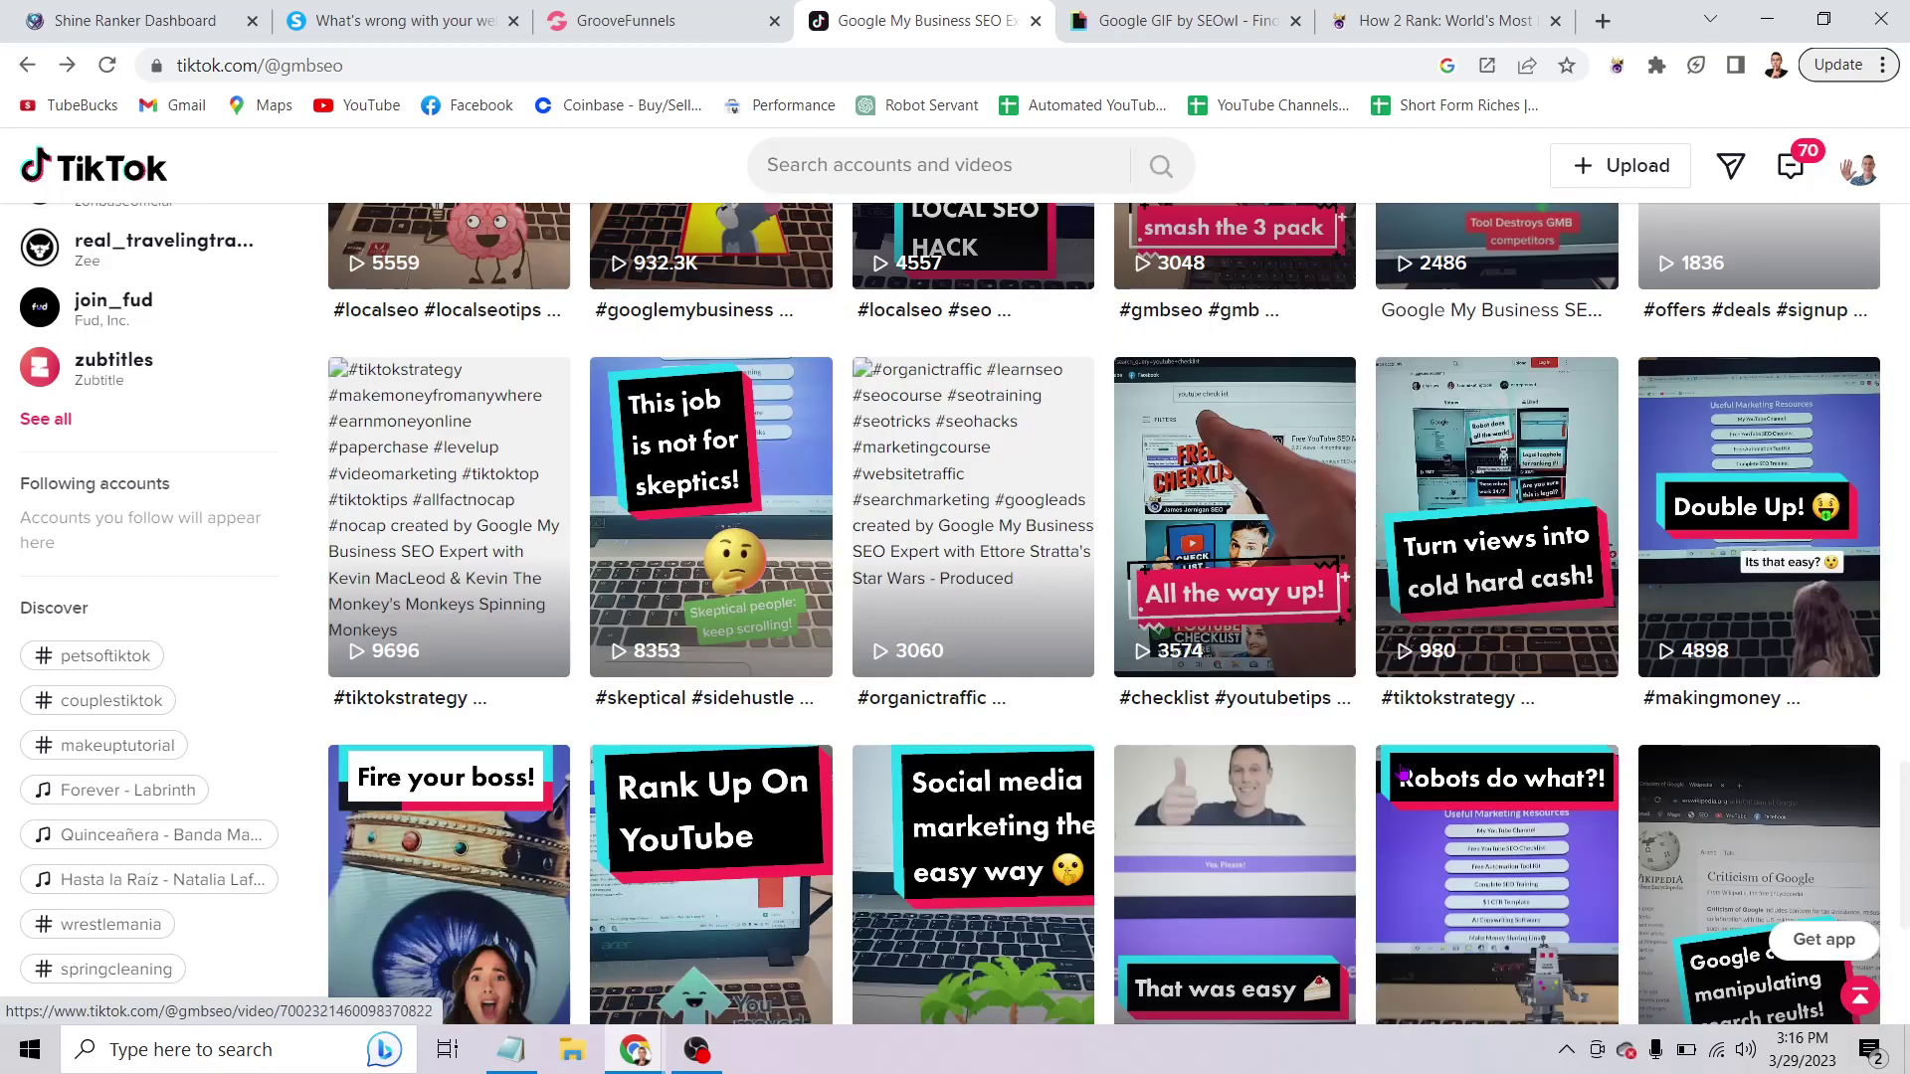
scroll(478, 676, down, 3)
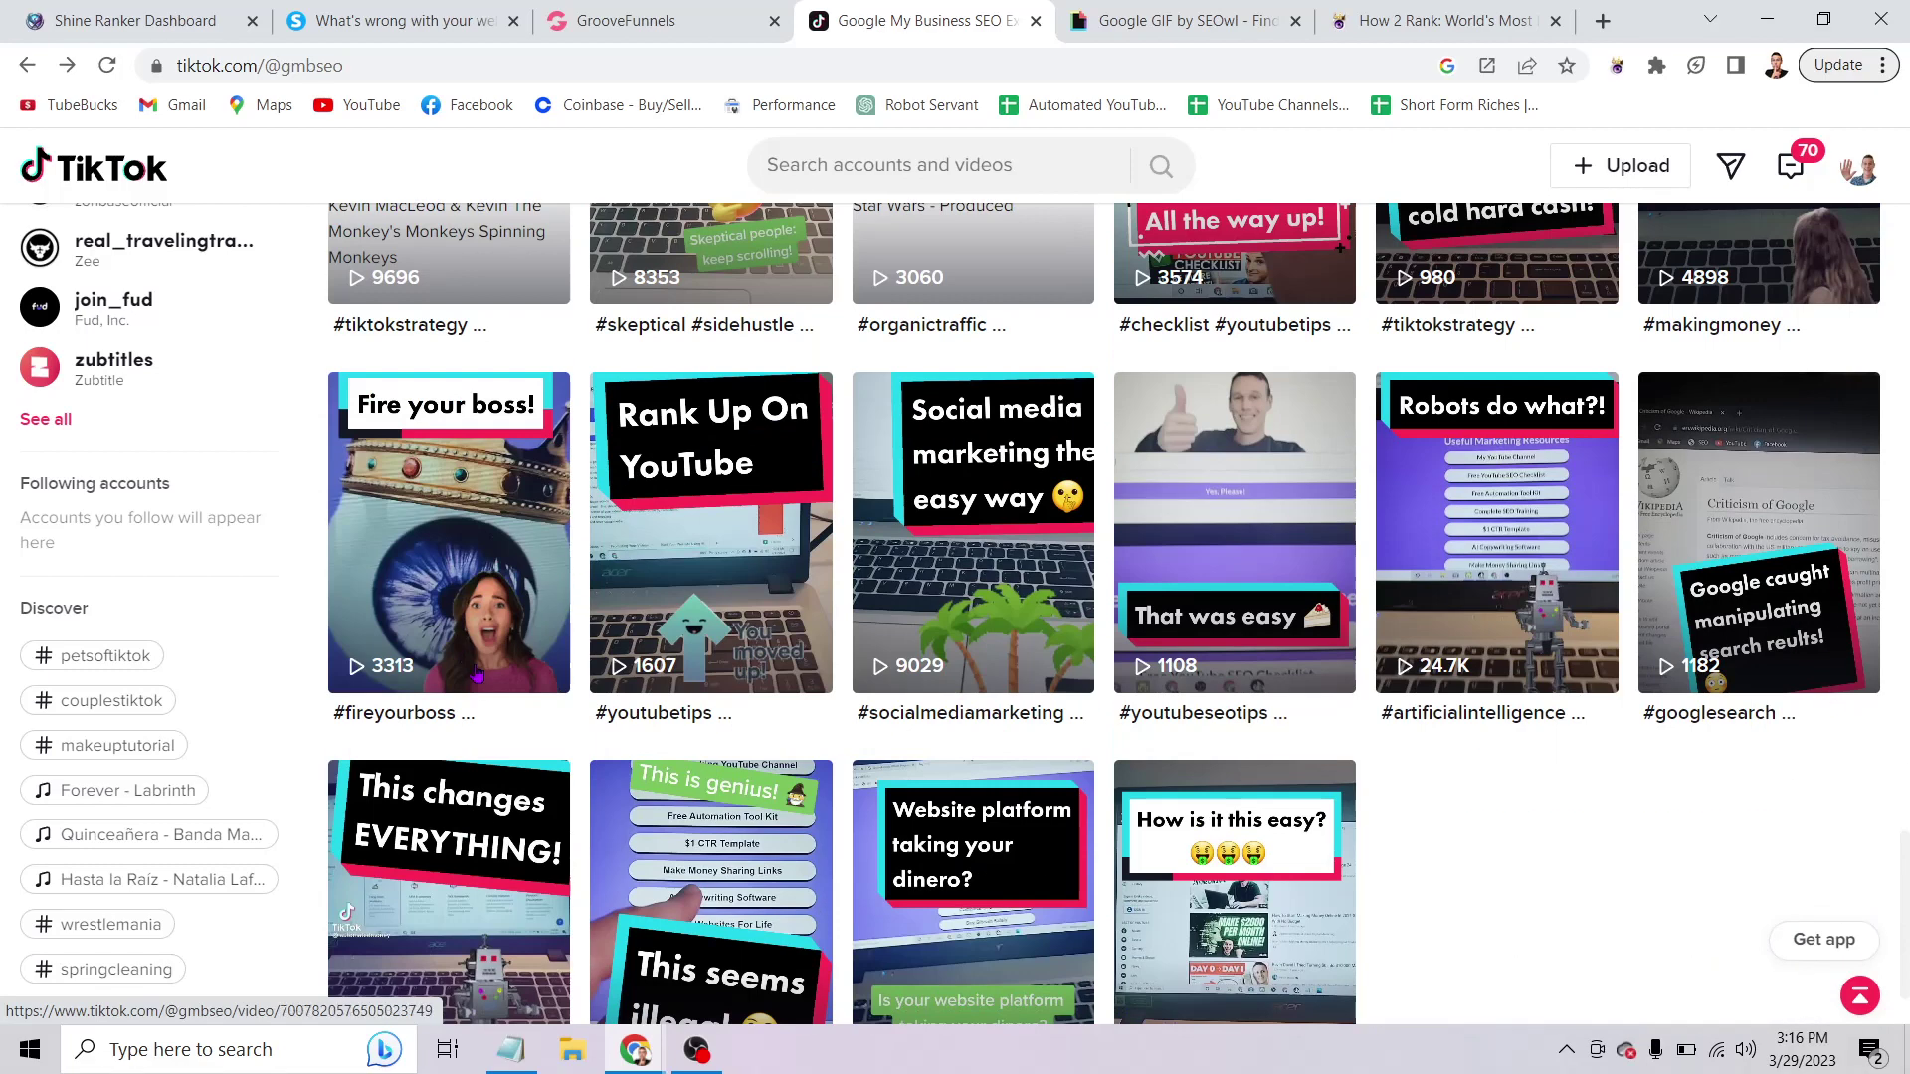
scroll(477, 675, down, 1)
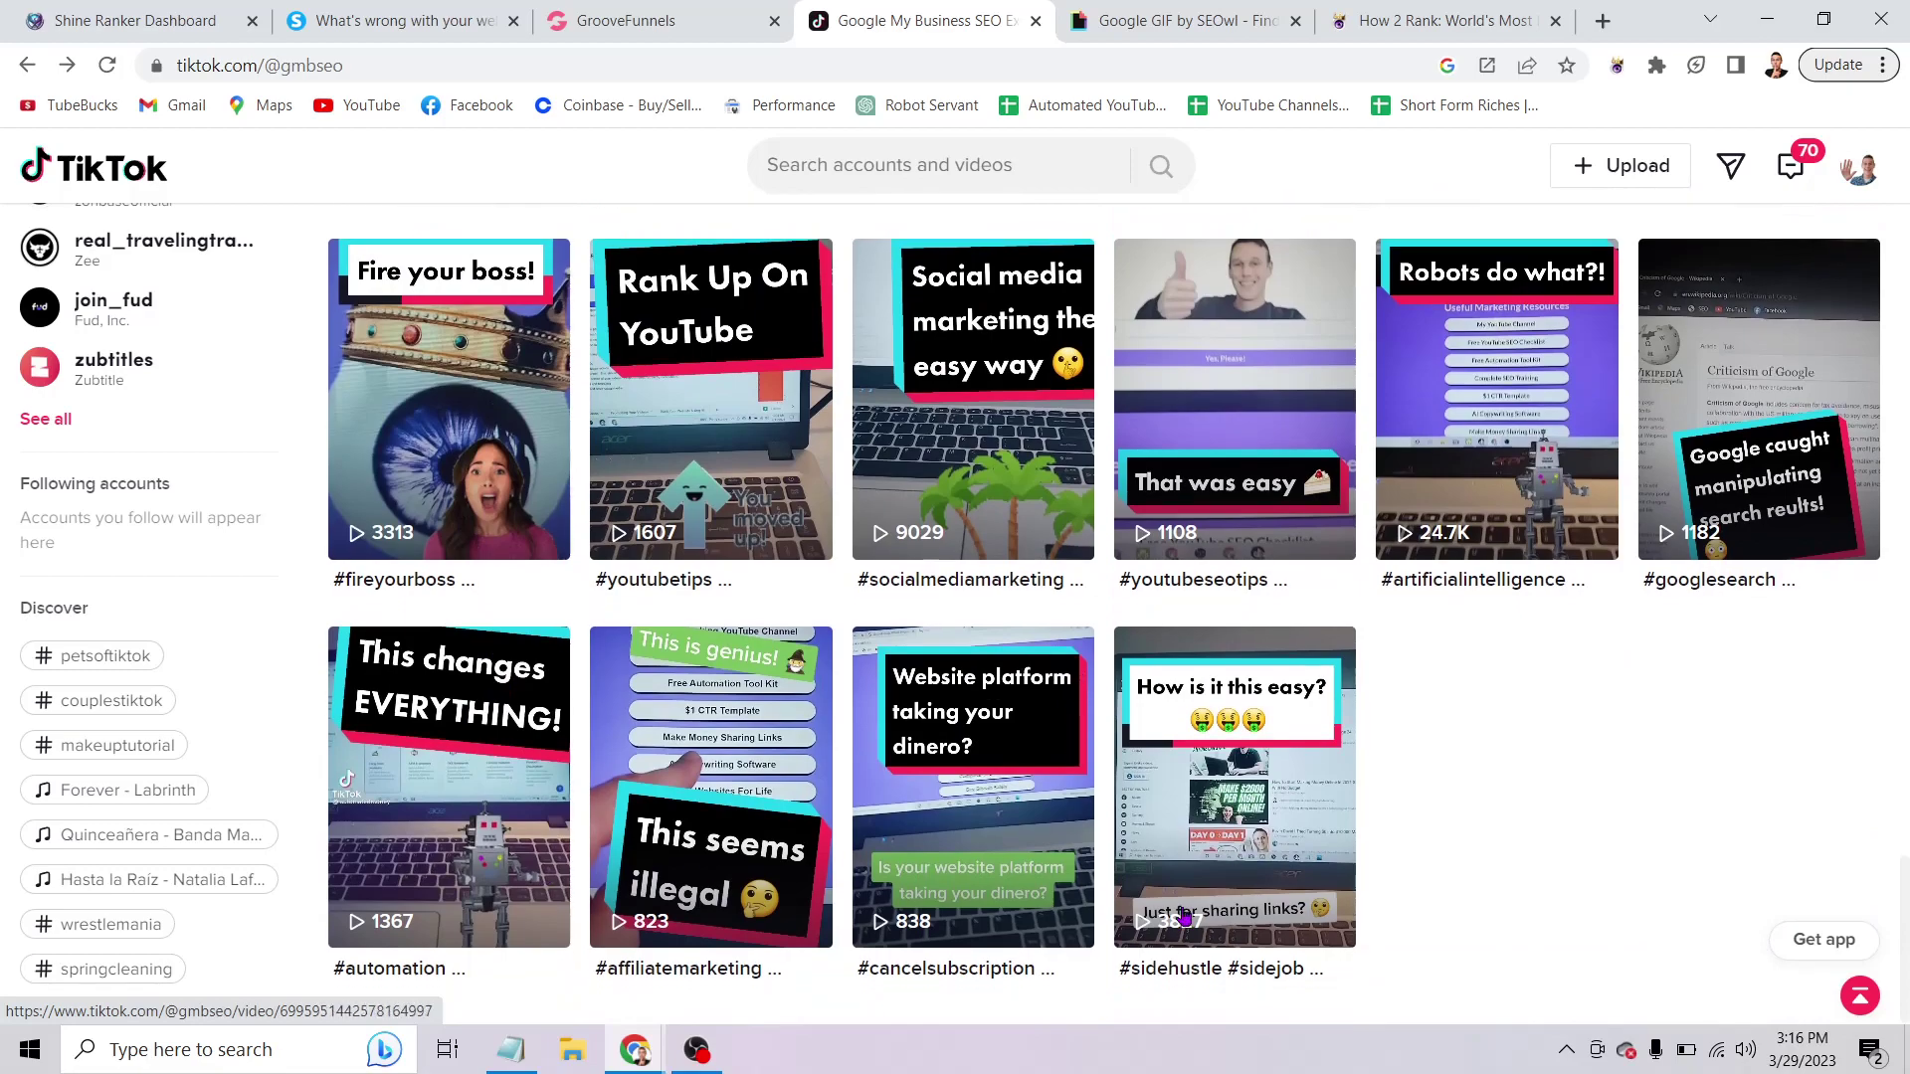
scroll(1184, 917, up, 4)
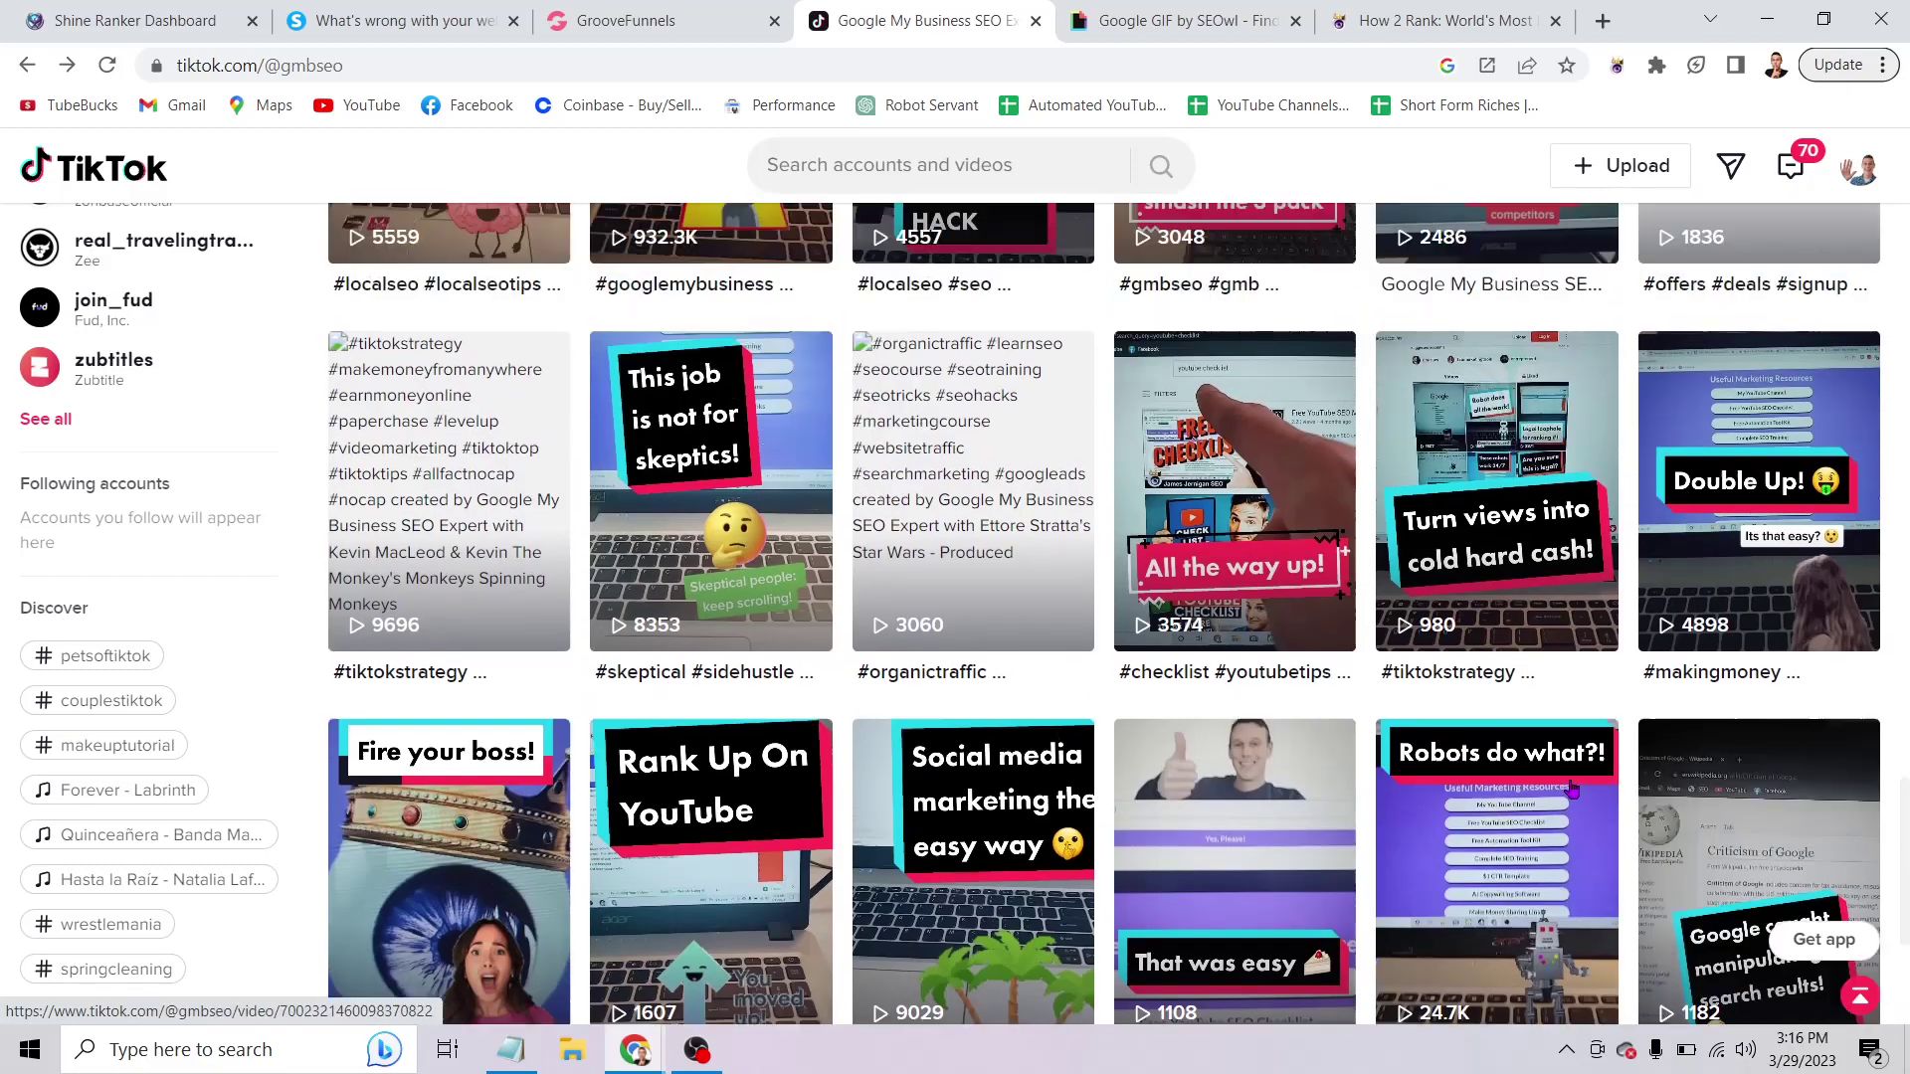
scroll(1572, 789, up, 14)
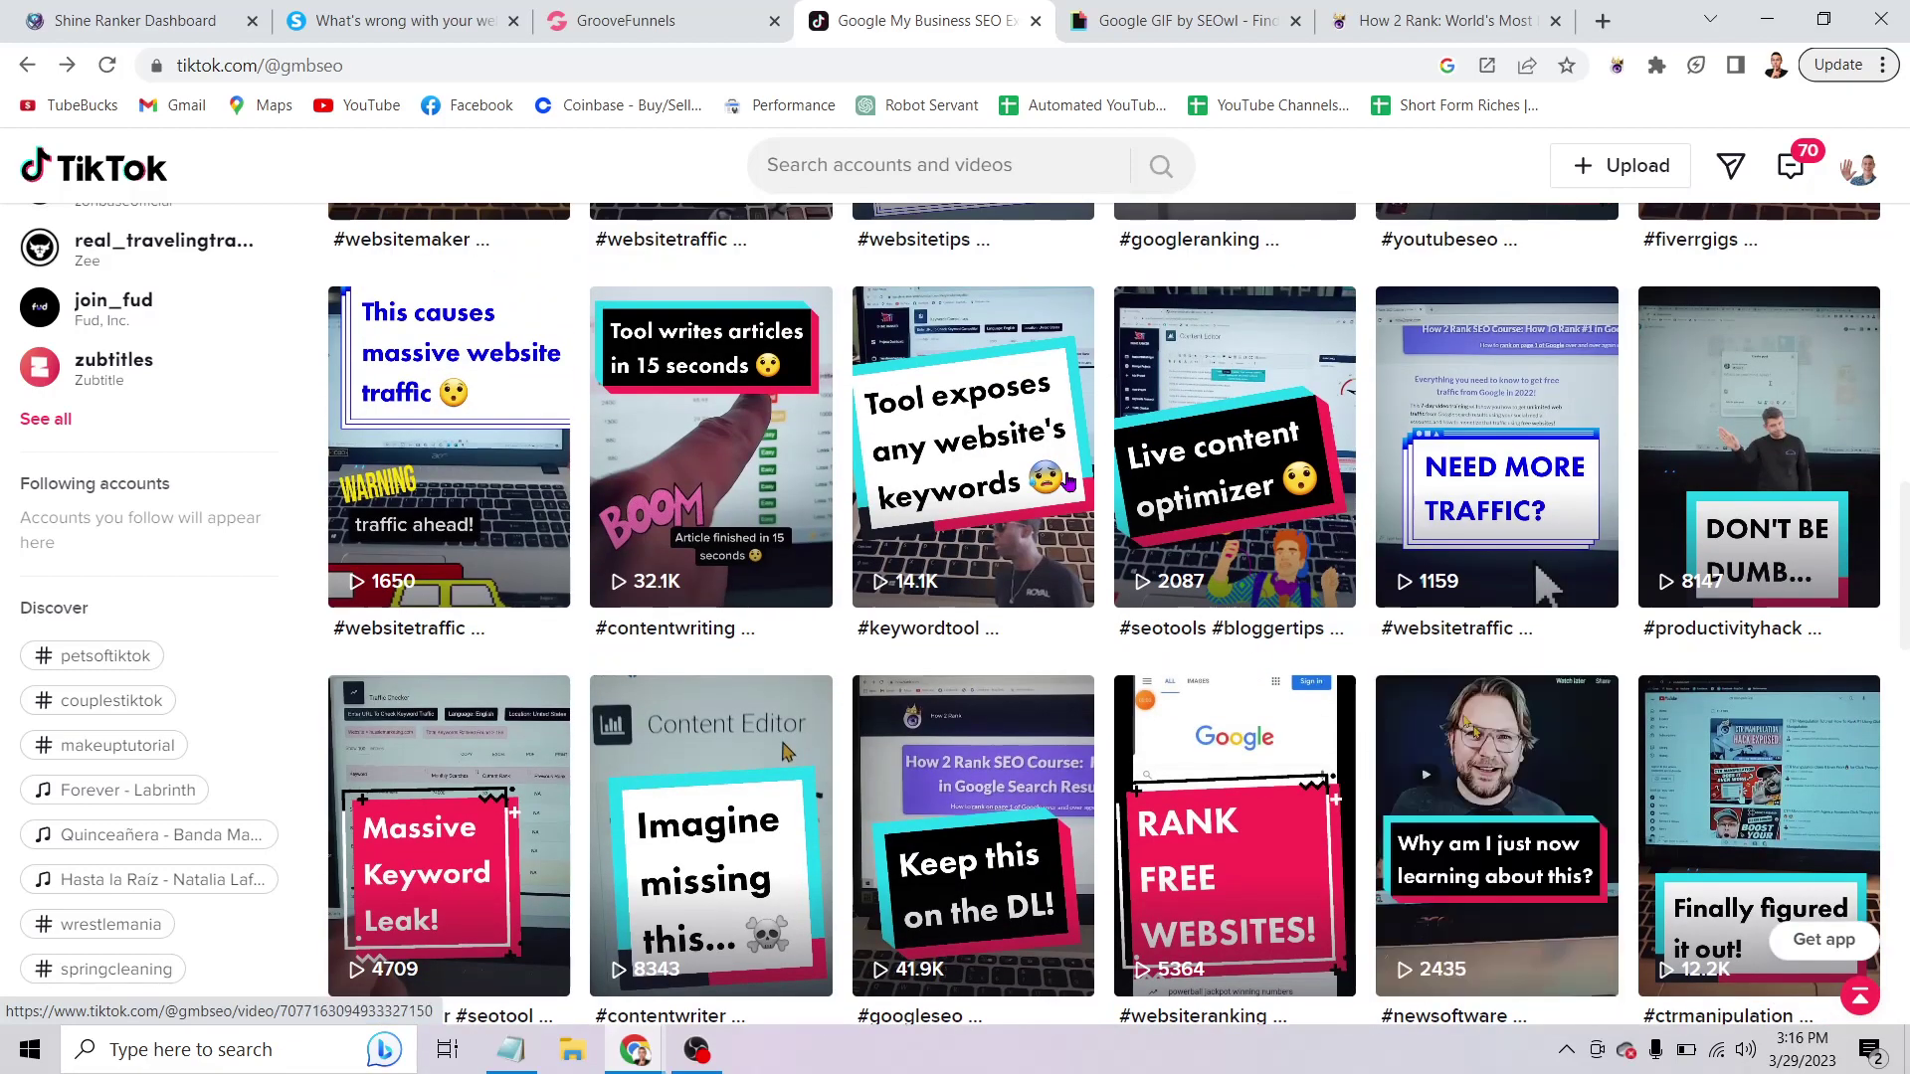